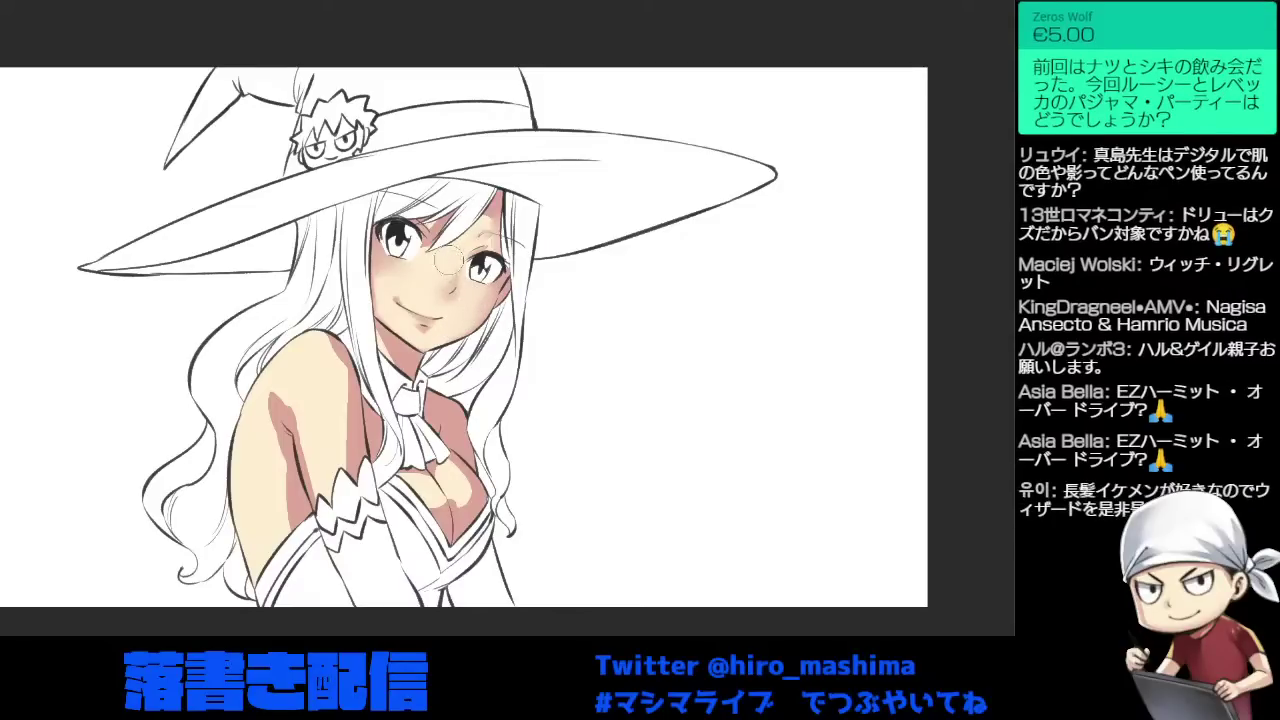
- Soften the pink skin shadows on the neck and chest, and add blended shading to the arm just above the glove
scroll(430, 281, up, 1)
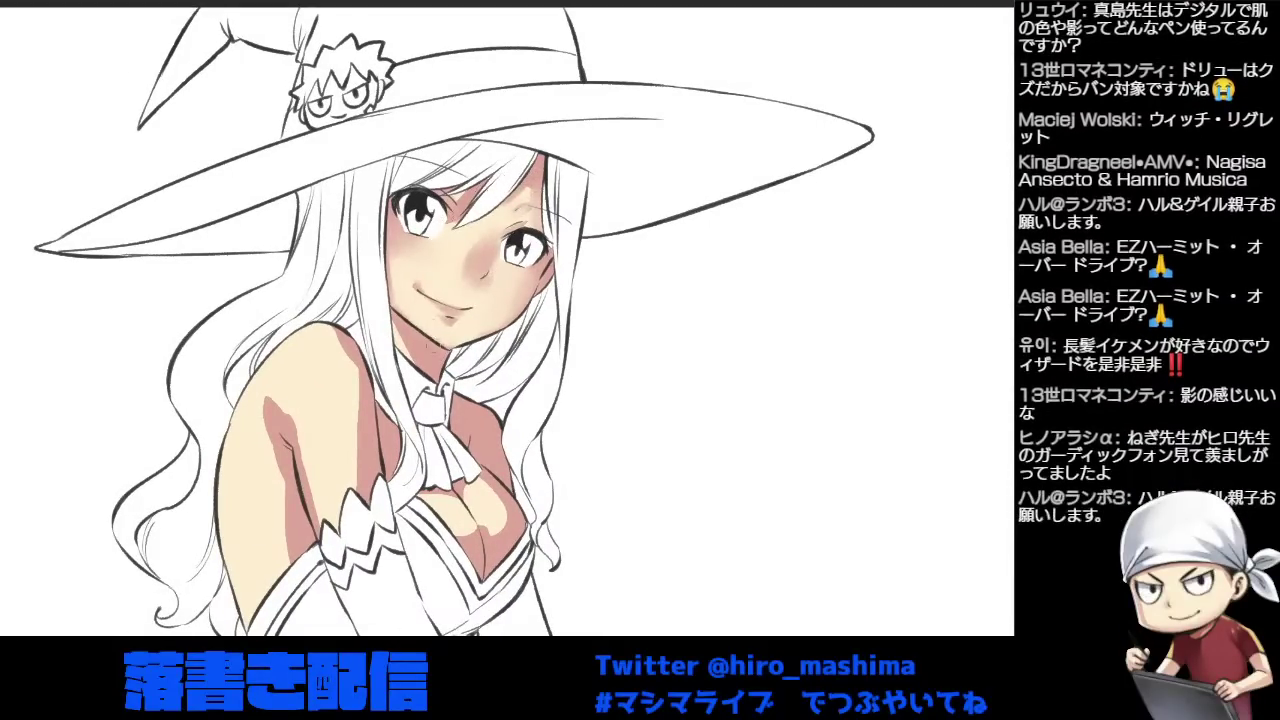
mouse_move(430, 360)
mouse_down()
mouse_move(438, 370)
mouse_move(438, 335)
mouse_up()
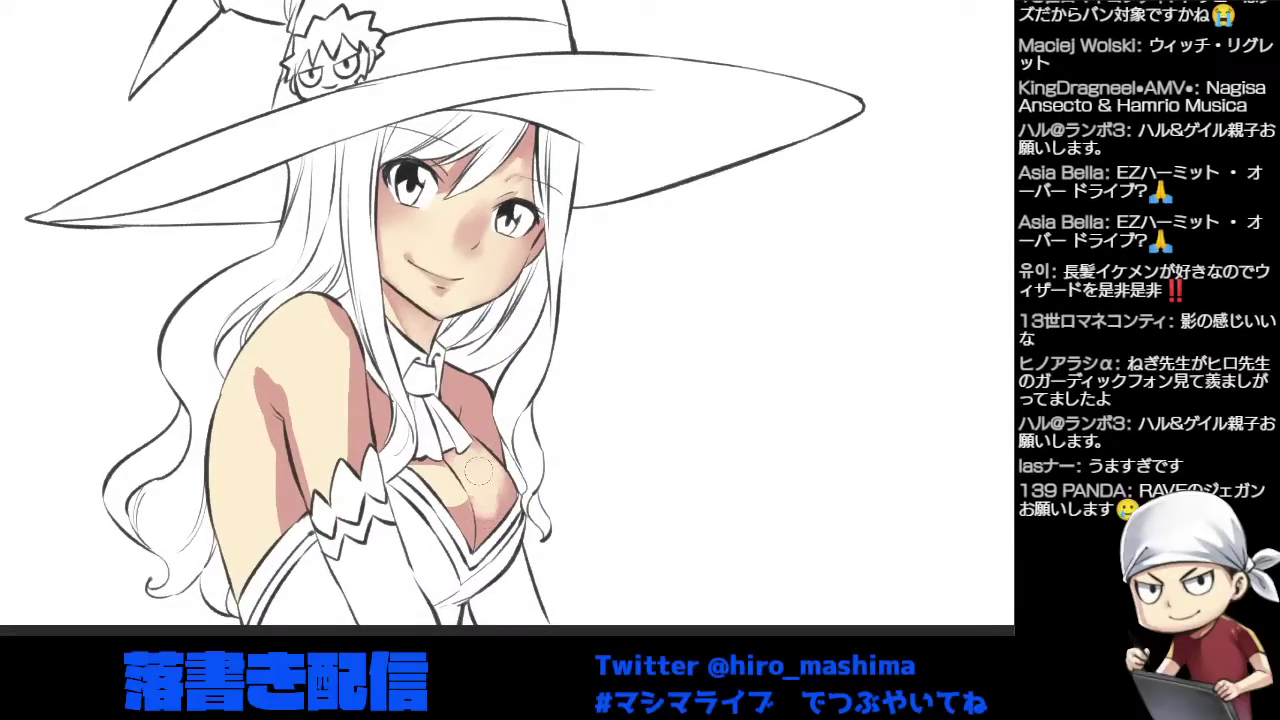
scroll(474, 494, down, 1)
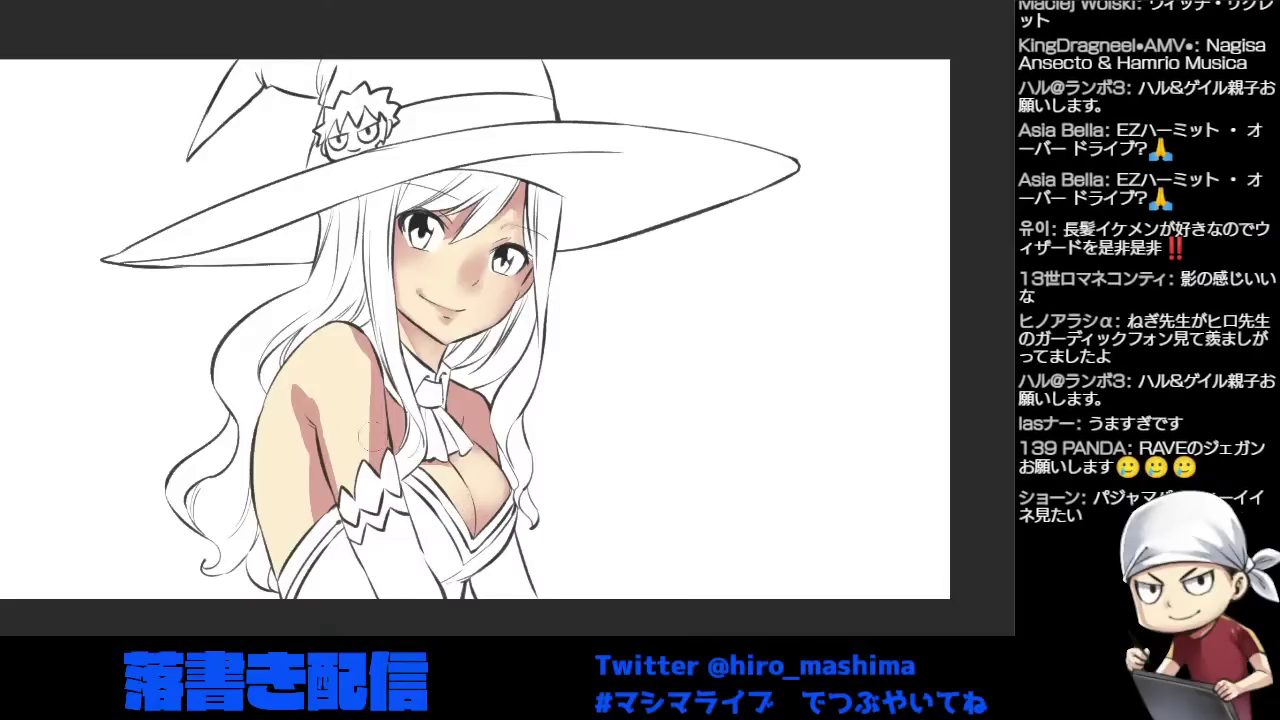
mouse_move(284, 530)
mouse_down()
mouse_move(276, 560)
mouse_move(280, 502)
mouse_move(284, 560)
mouse_up()
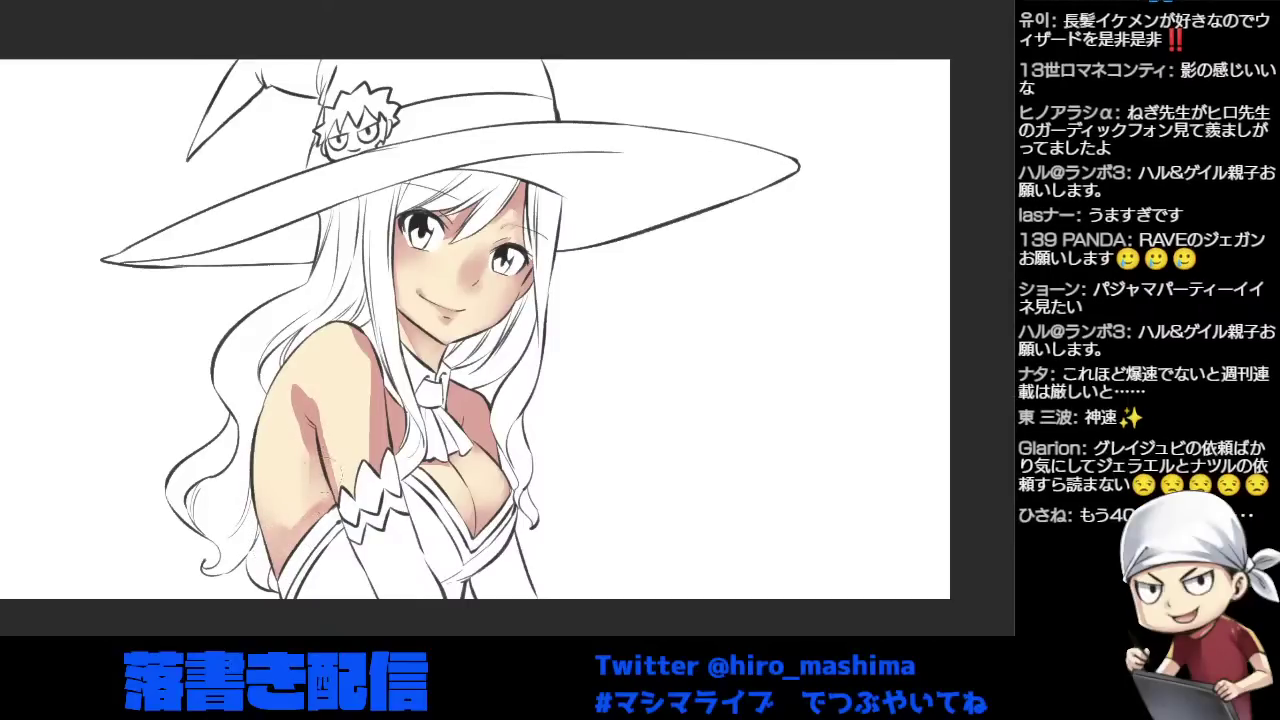
drag(328, 460, 318, 482)
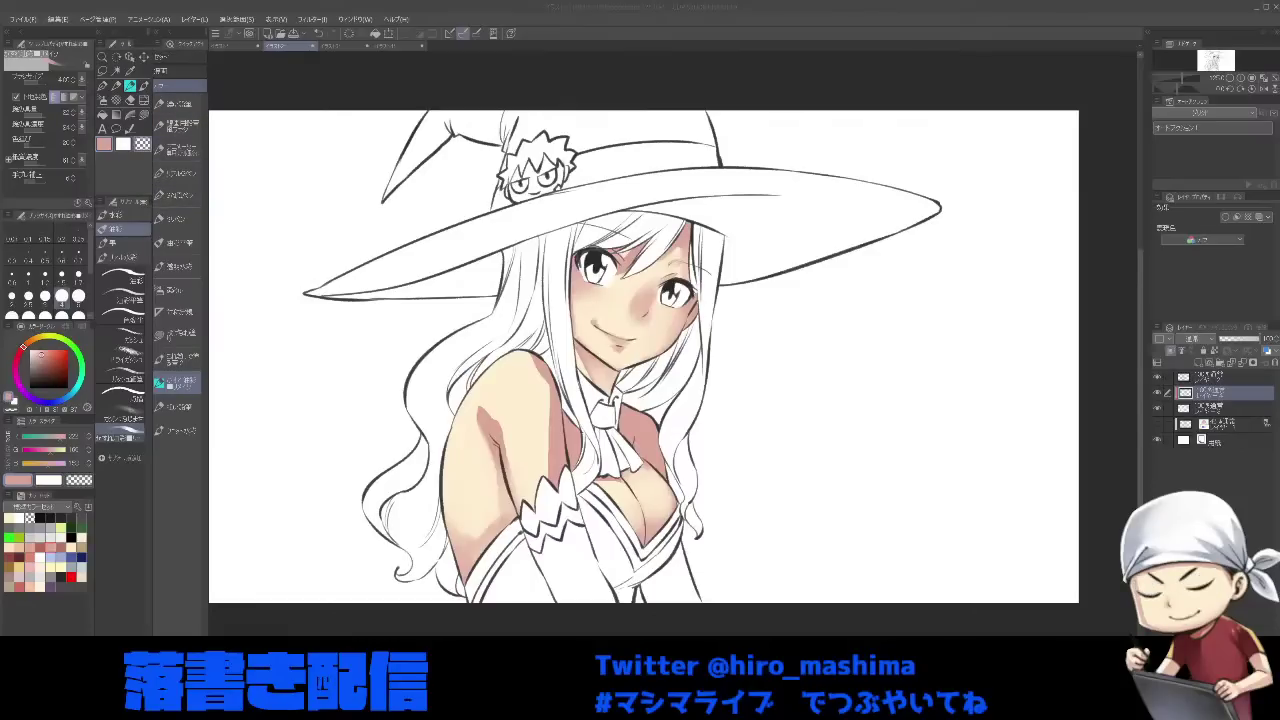
- Look through the selection, fill, figure, balloon and object tools to see which sub tools each one contains
click(188, 340)
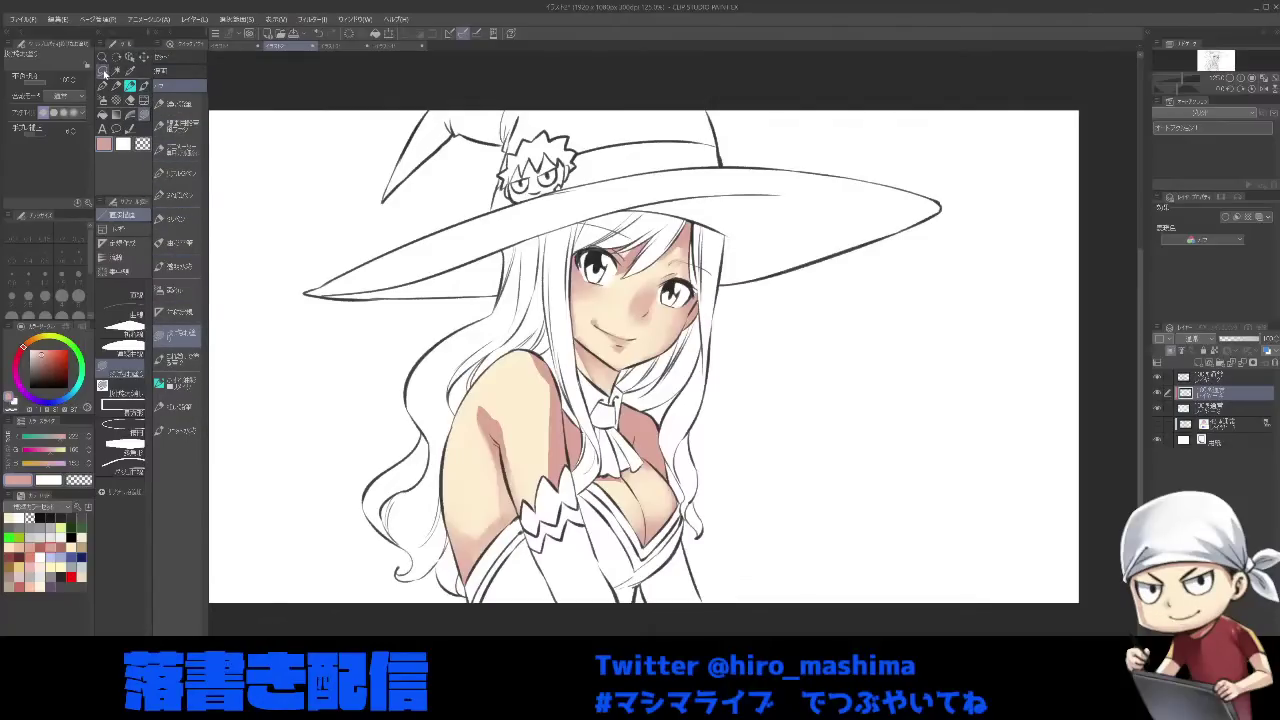
click(104, 70)
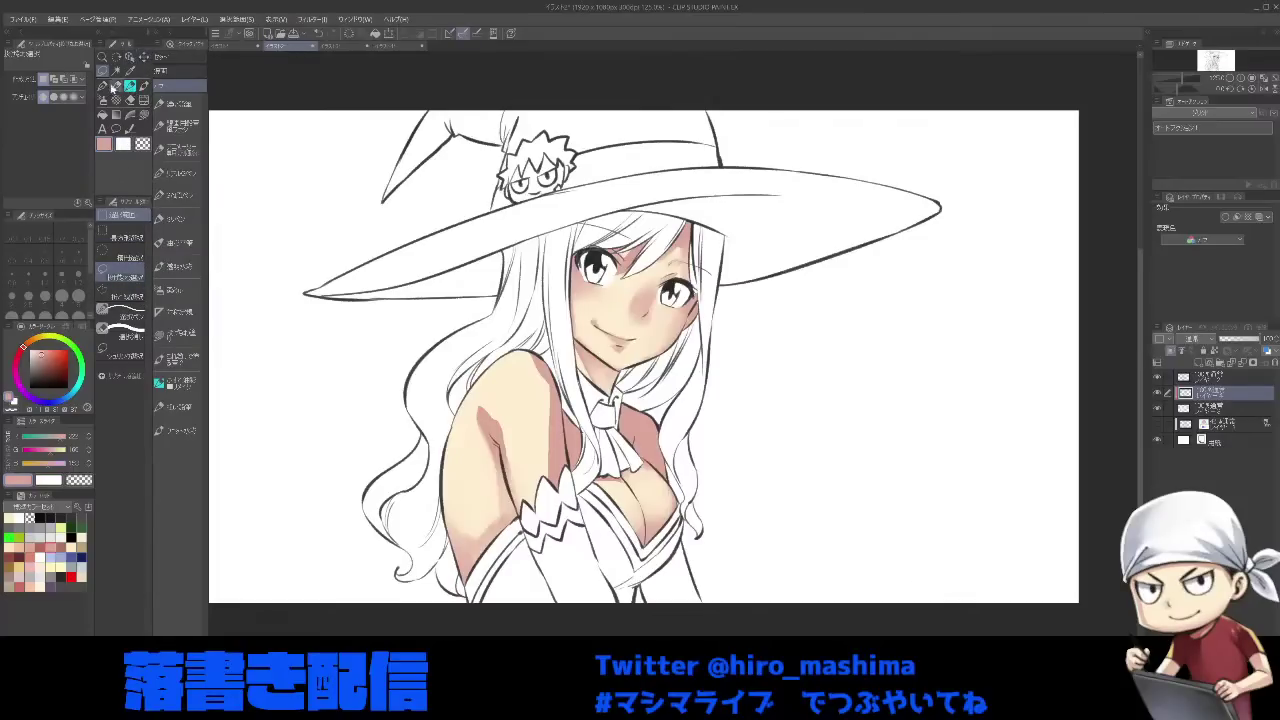
click(115, 100)
click(105, 115)
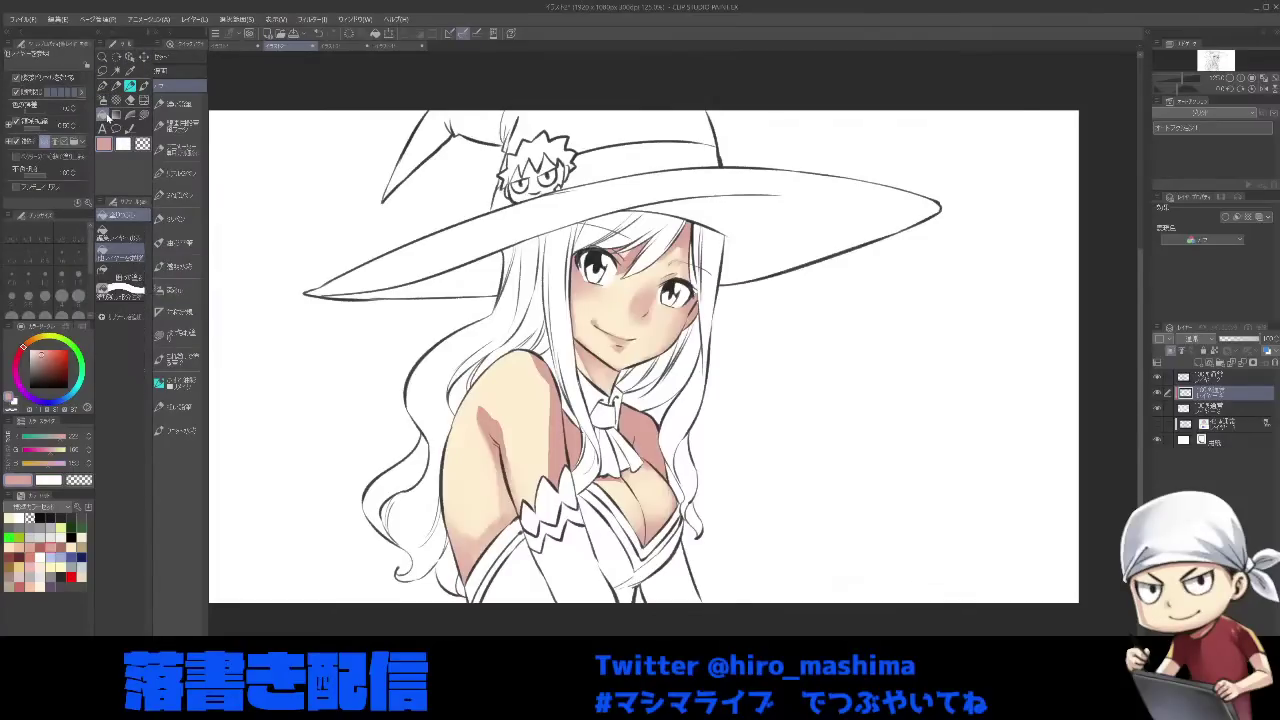
click(131, 115)
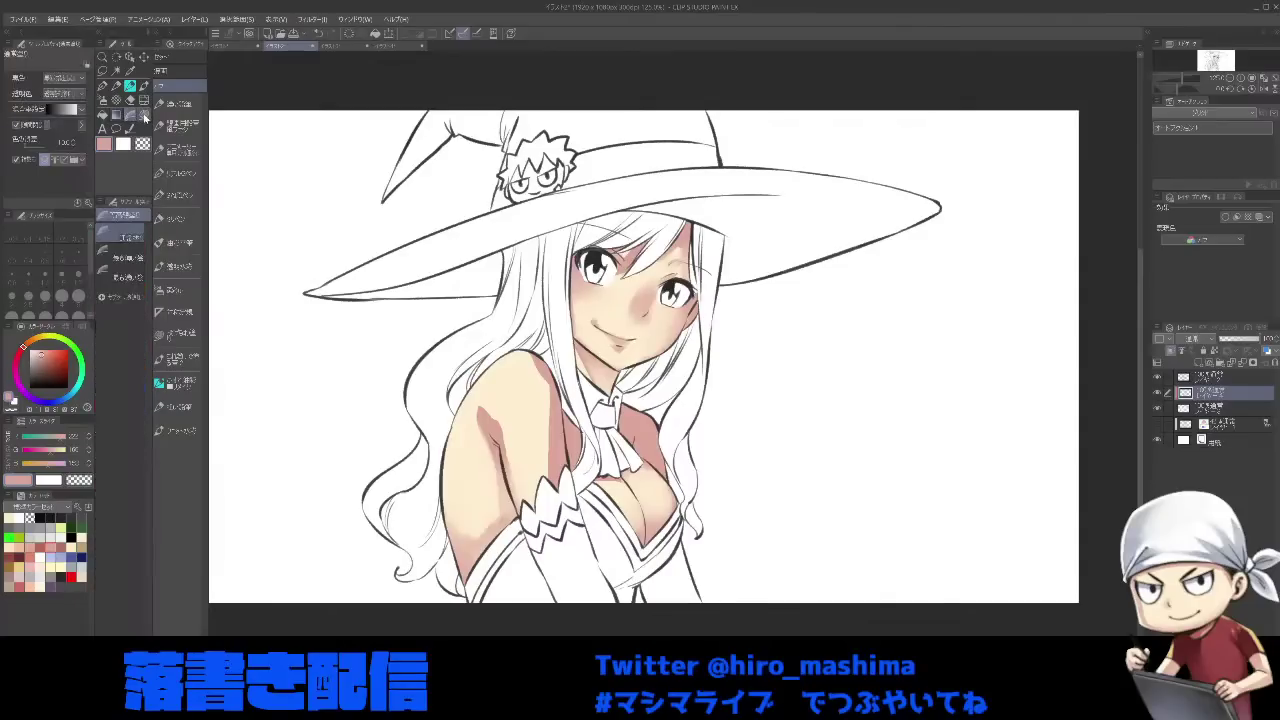
click(144, 115)
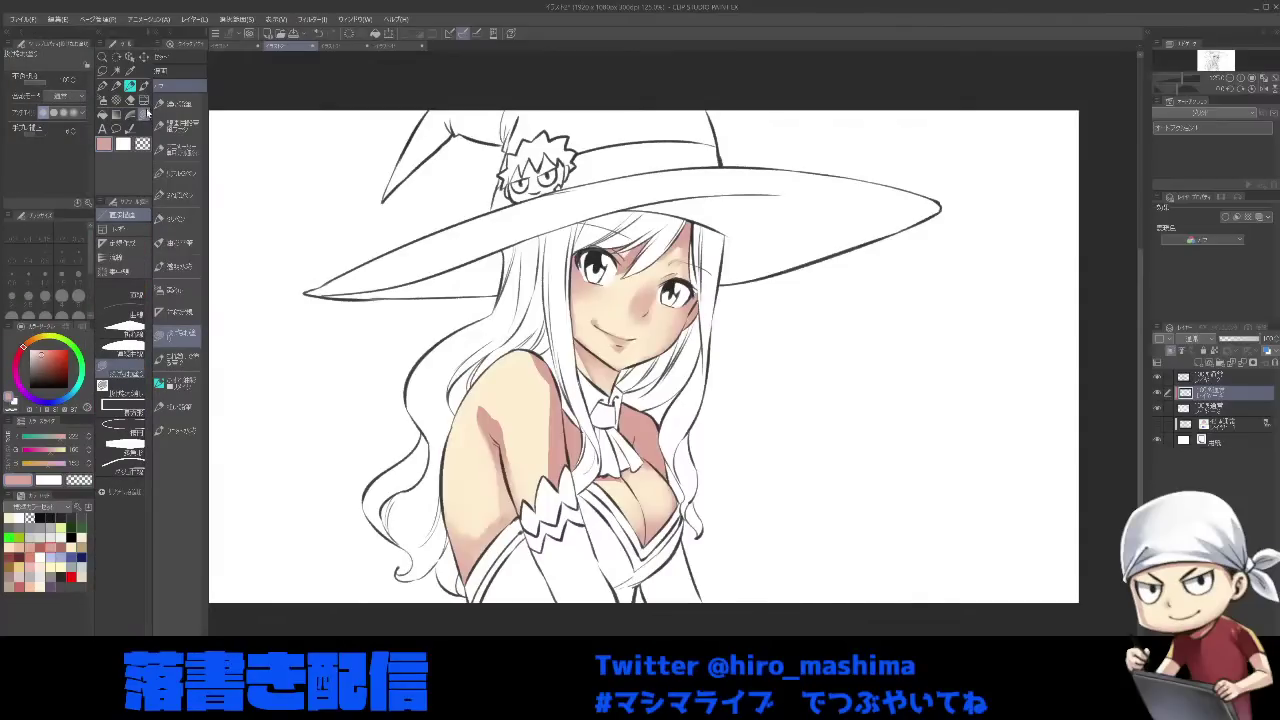
click(116, 129)
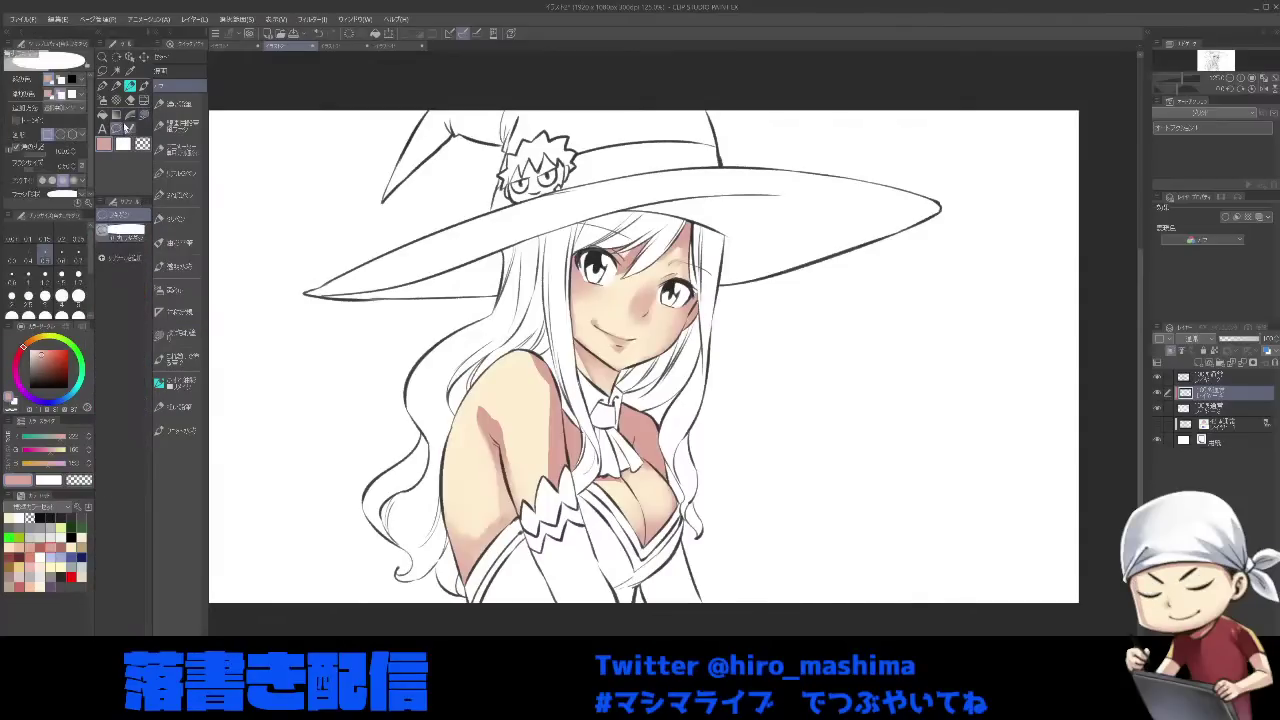
click(104, 70)
click(117, 71)
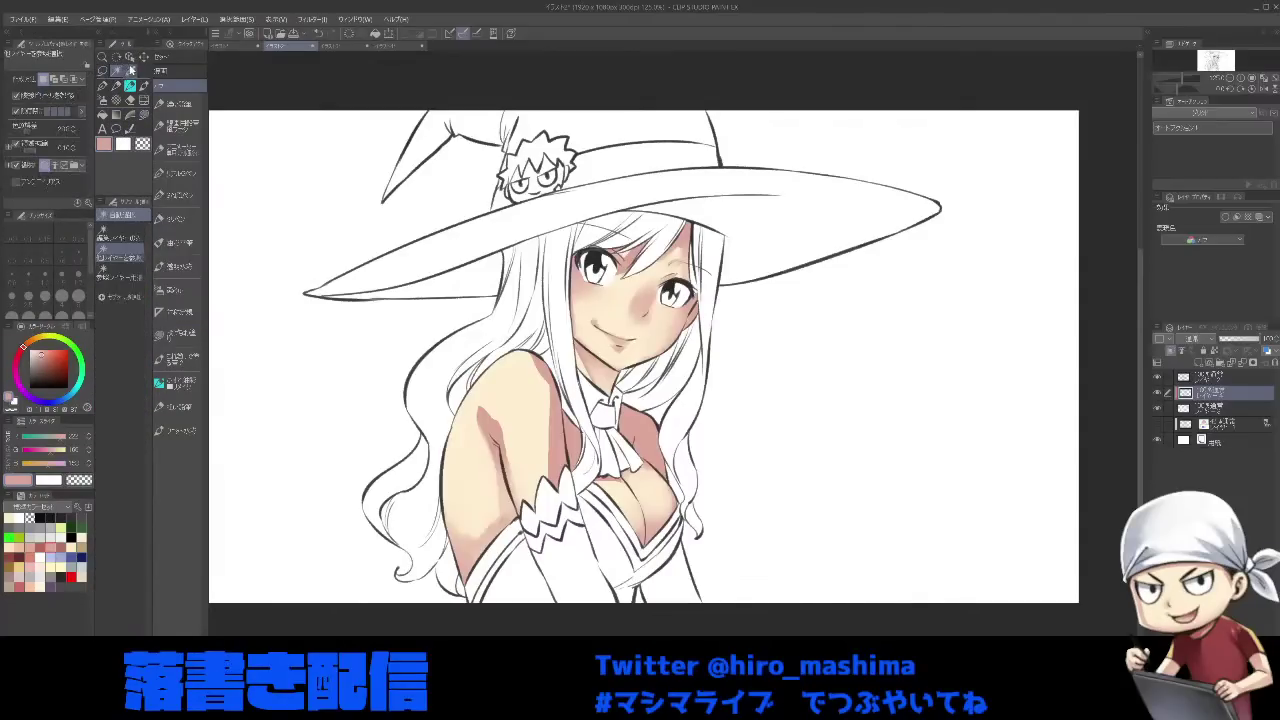
click(143, 60)
click(130, 61)
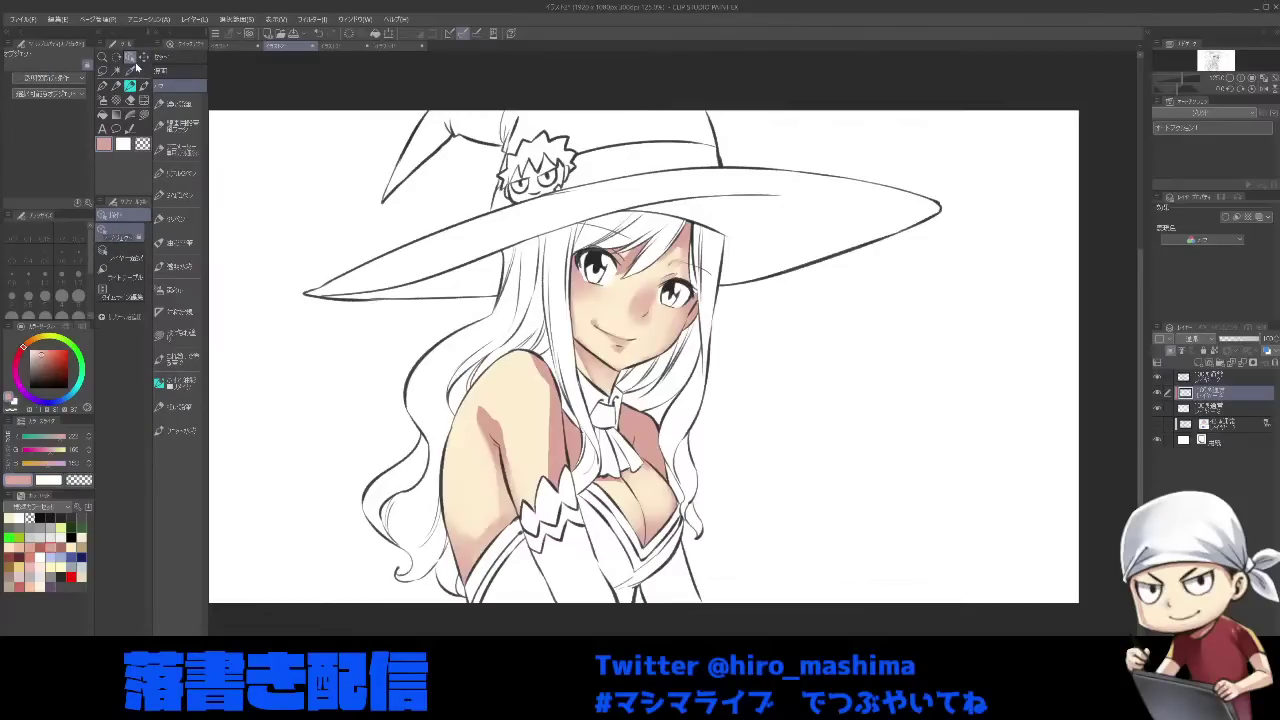
click(128, 73)
click(104, 57)
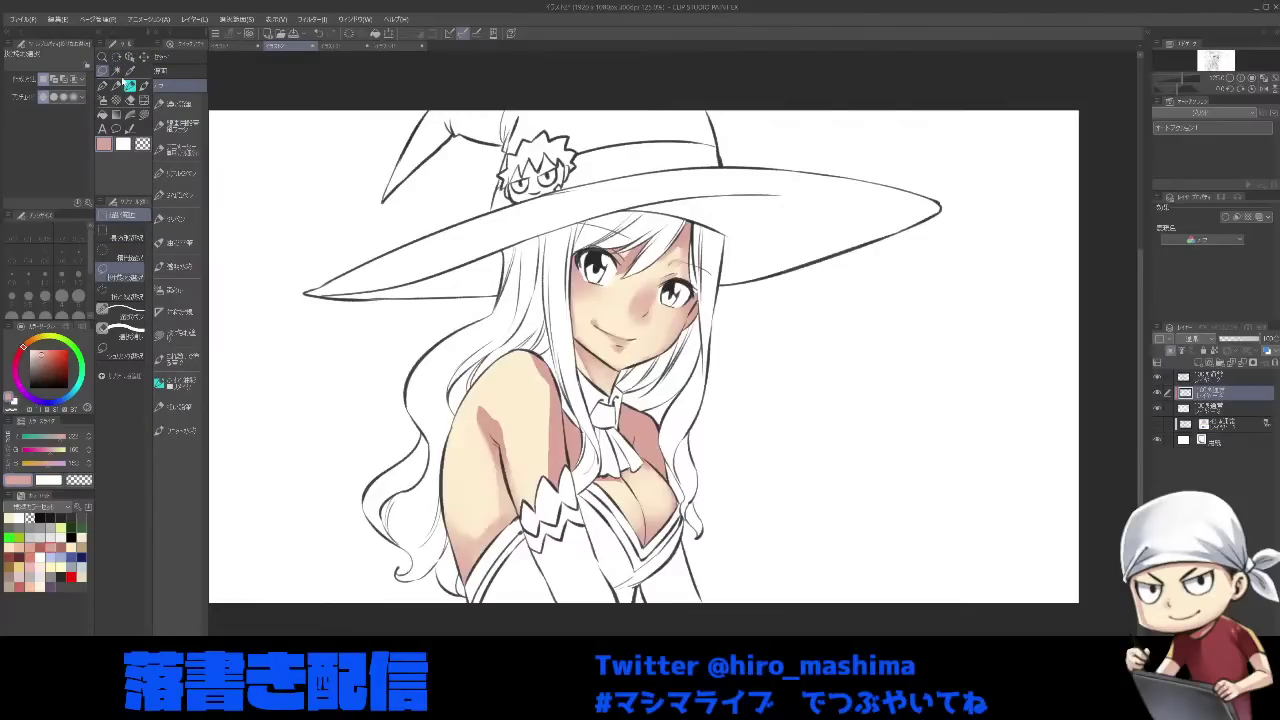
click(104, 59)
- Try the lasso fill in red on the layer below the skin shadows with a round shape on the blank canvas, and undo it
click(178, 336)
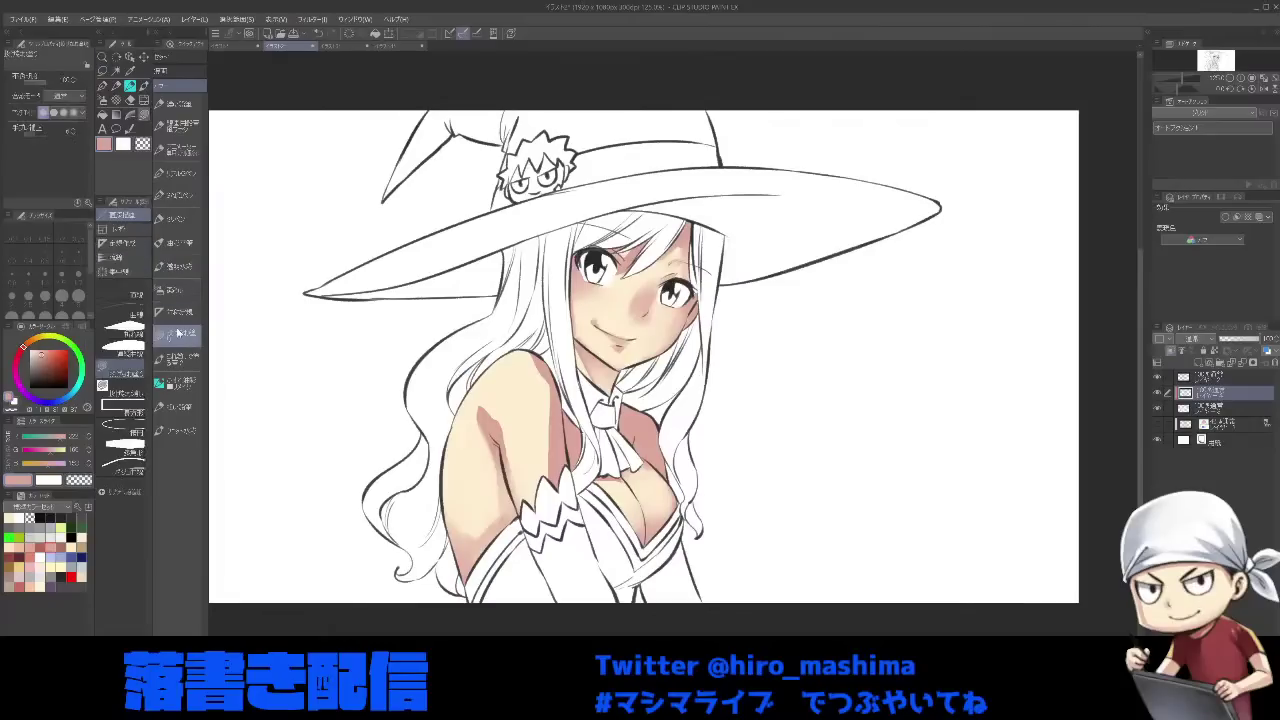
click(1232, 409)
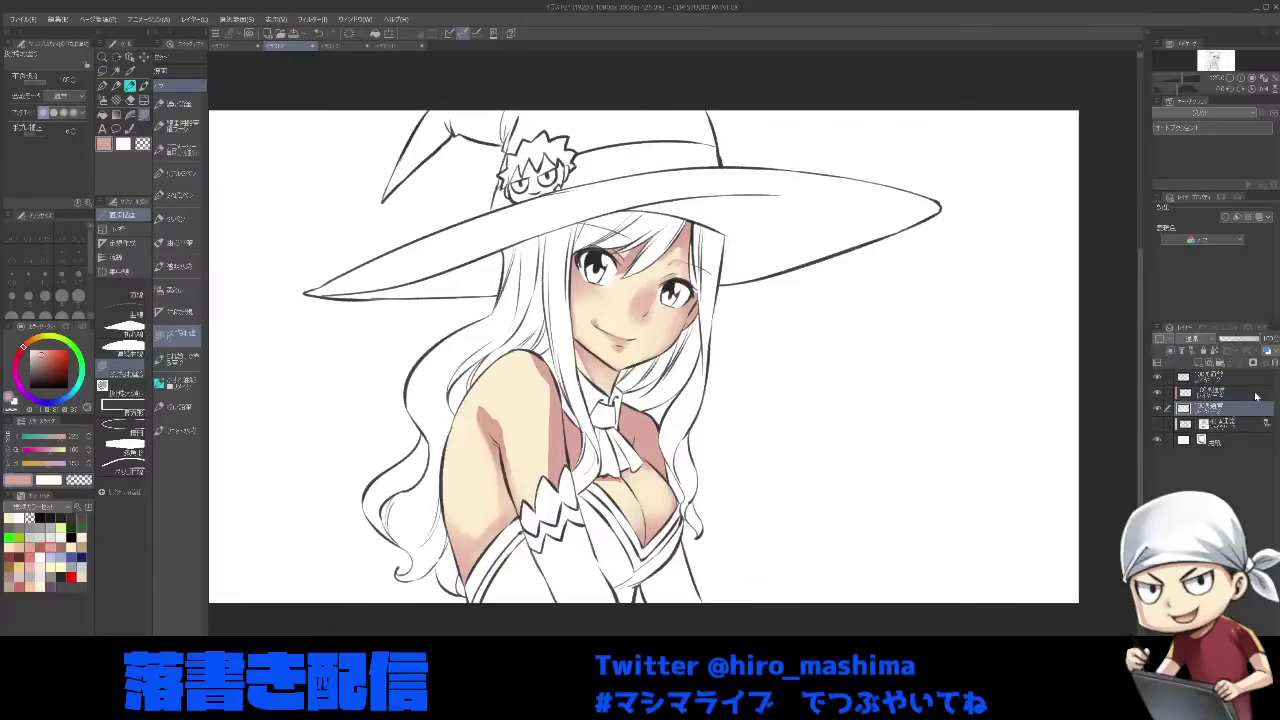
scroll(825, 428, up, 1)
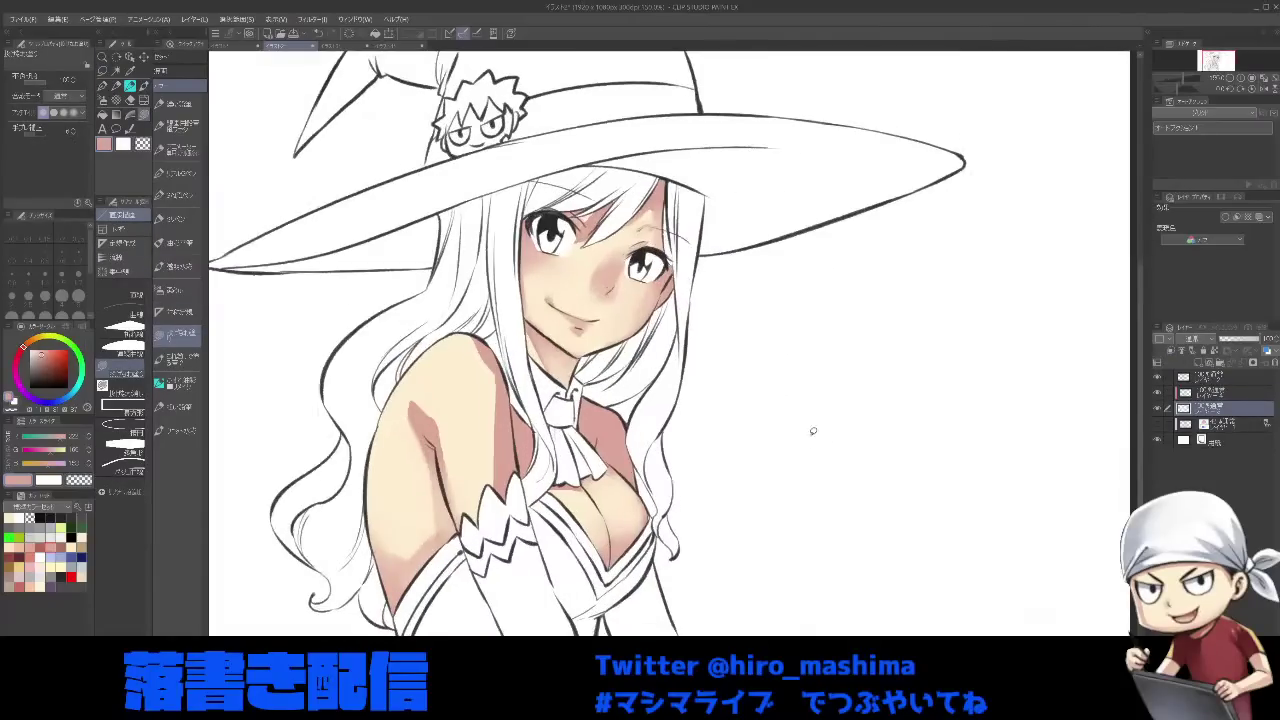
click(71, 576)
scroll(865, 419, up, 1)
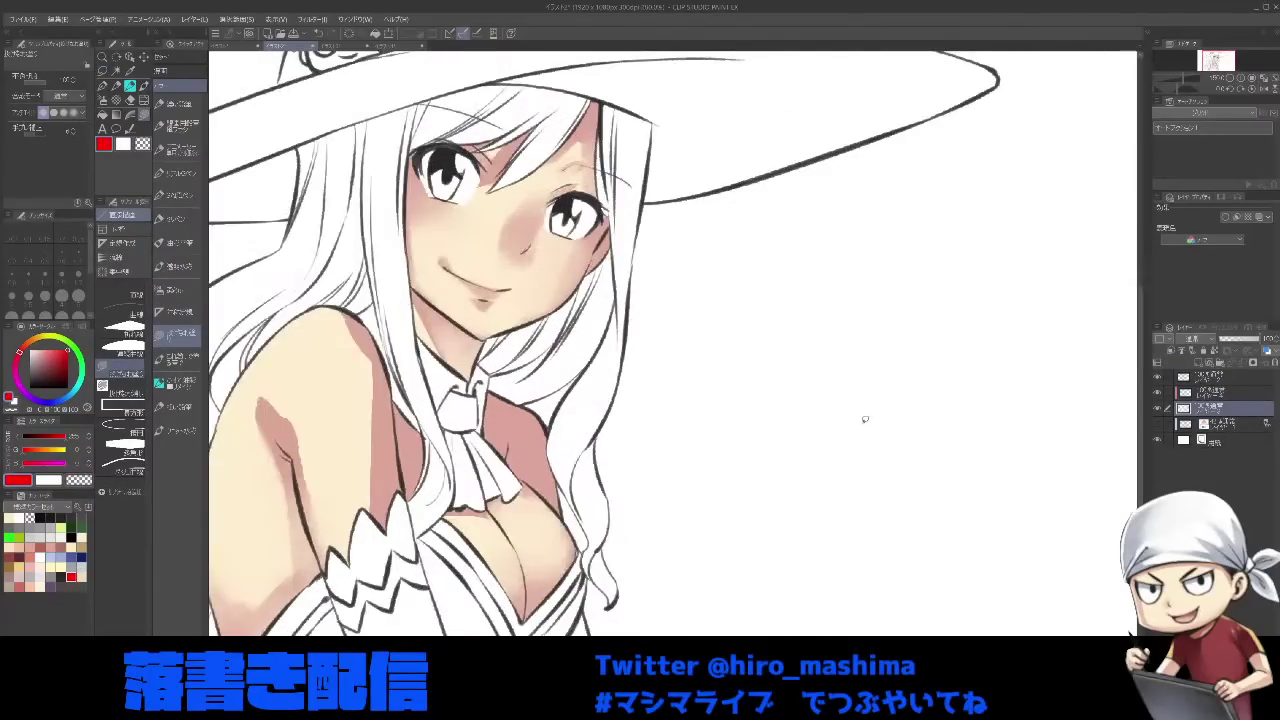
scroll(869, 420, up, 2)
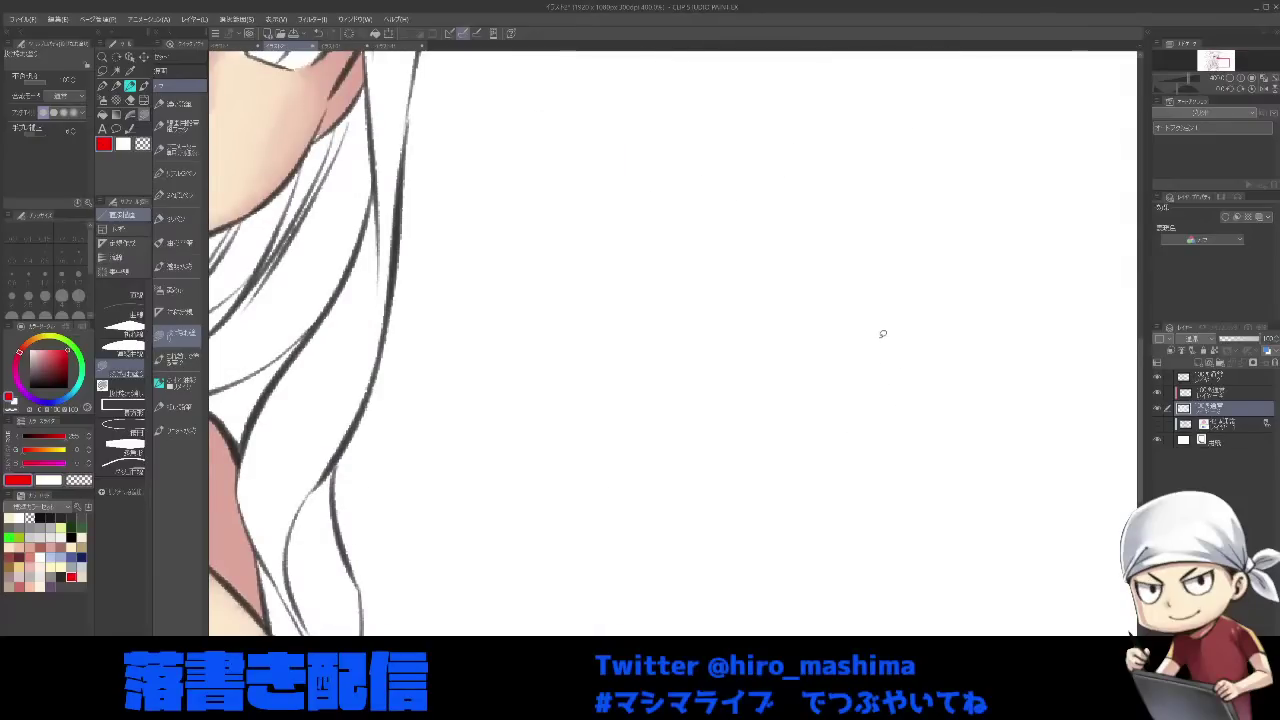
mouse_move(742, 494)
mouse_down()
mouse_move(717, 453)
mouse_move(759, 353)
mouse_move(843, 329)
mouse_move(904, 372)
mouse_move(906, 430)
mouse_move(871, 484)
mouse_move(824, 508)
mouse_move(737, 494)
mouse_up()
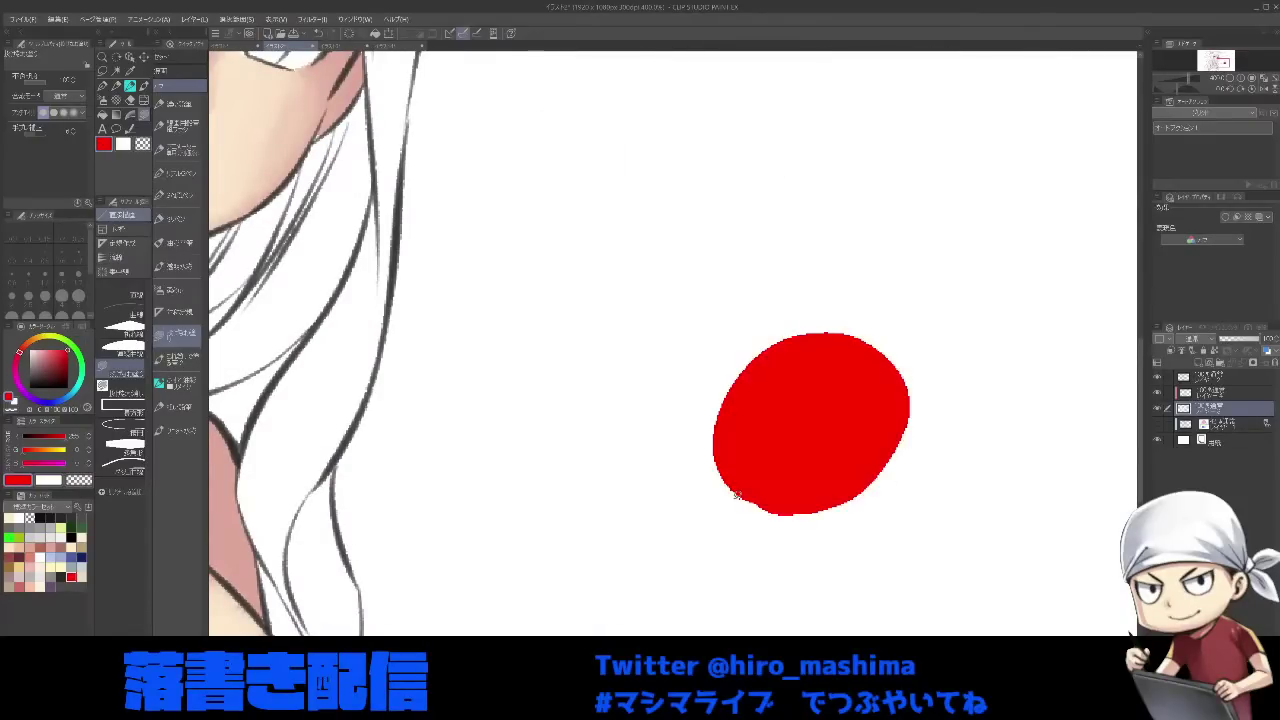
scroll(738, 494, down, 2)
scroll(737, 494, down, 2)
key(ctrl+z)
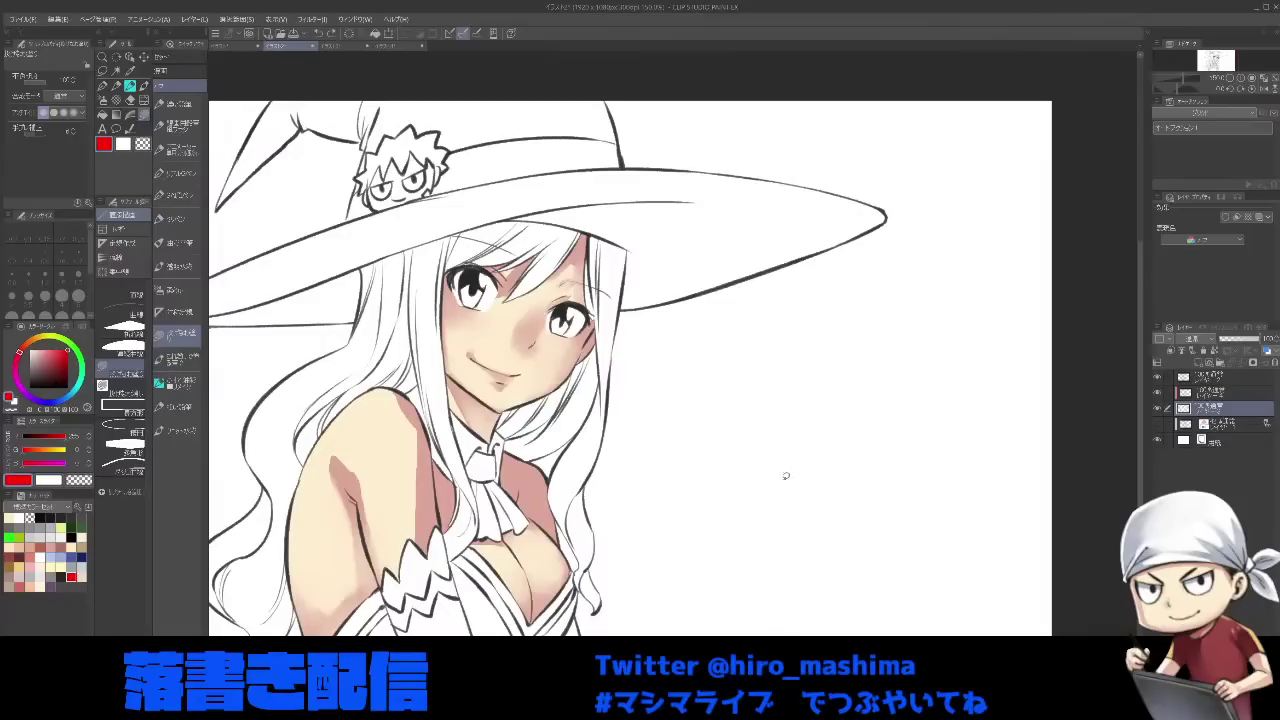
- Draw bold red katakana lettering "ドゴ" with voicing marks on the blank area beside the character, using the lasso fill
drag(730, 534, 788, 353)
drag(802, 466, 772, 541)
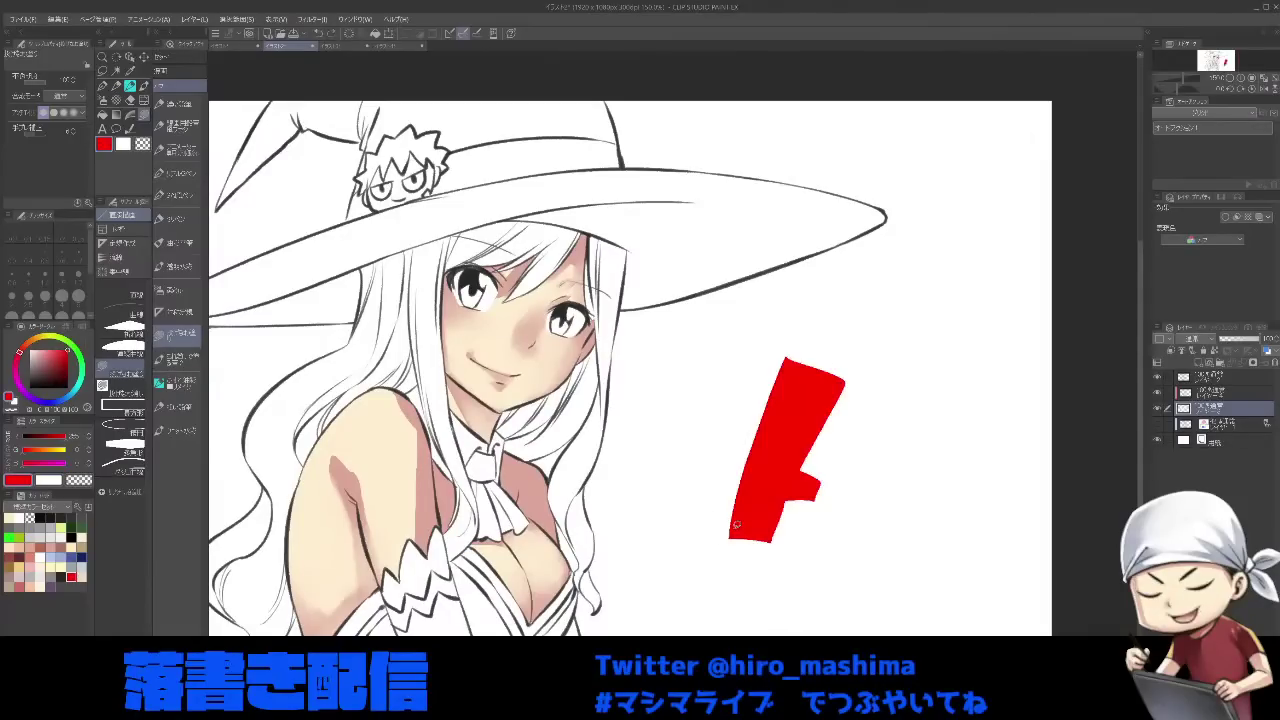
drag(866, 398, 818, 478)
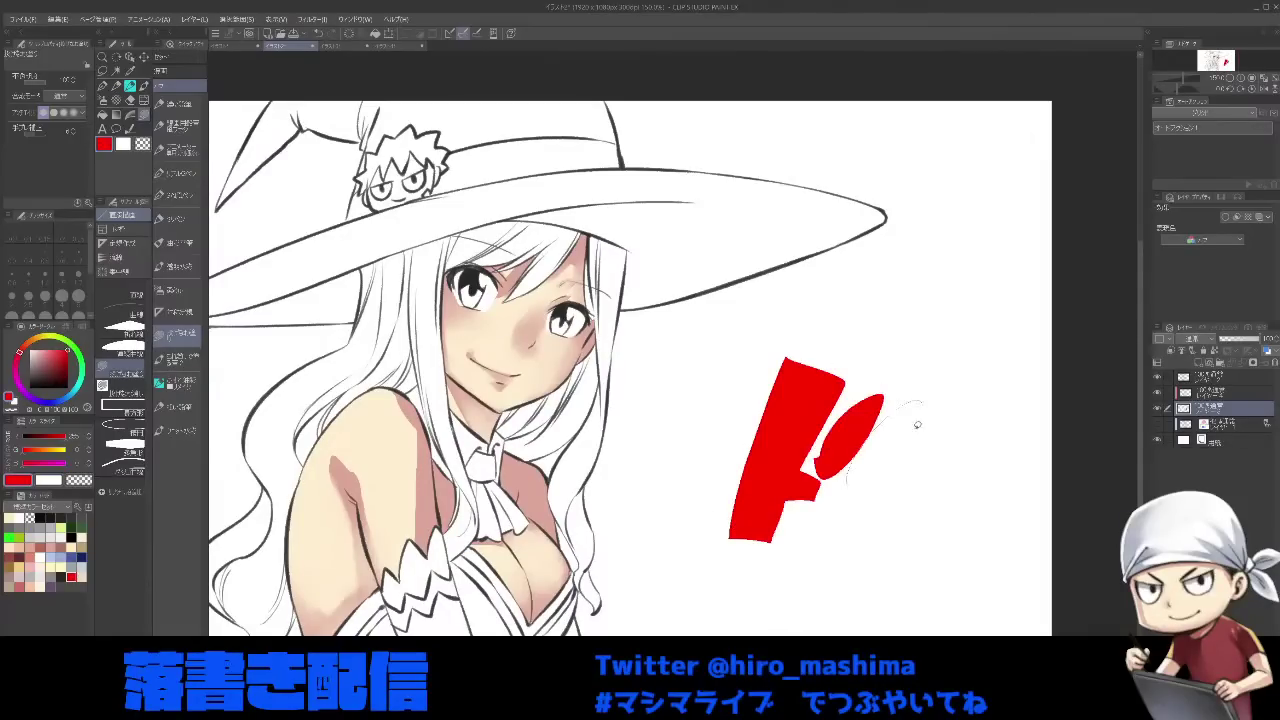
drag(916, 404, 850, 488)
mouse_move(951, 529)
mouse_down()
mouse_move(868, 562)
mouse_move(876, 503)
mouse_up()
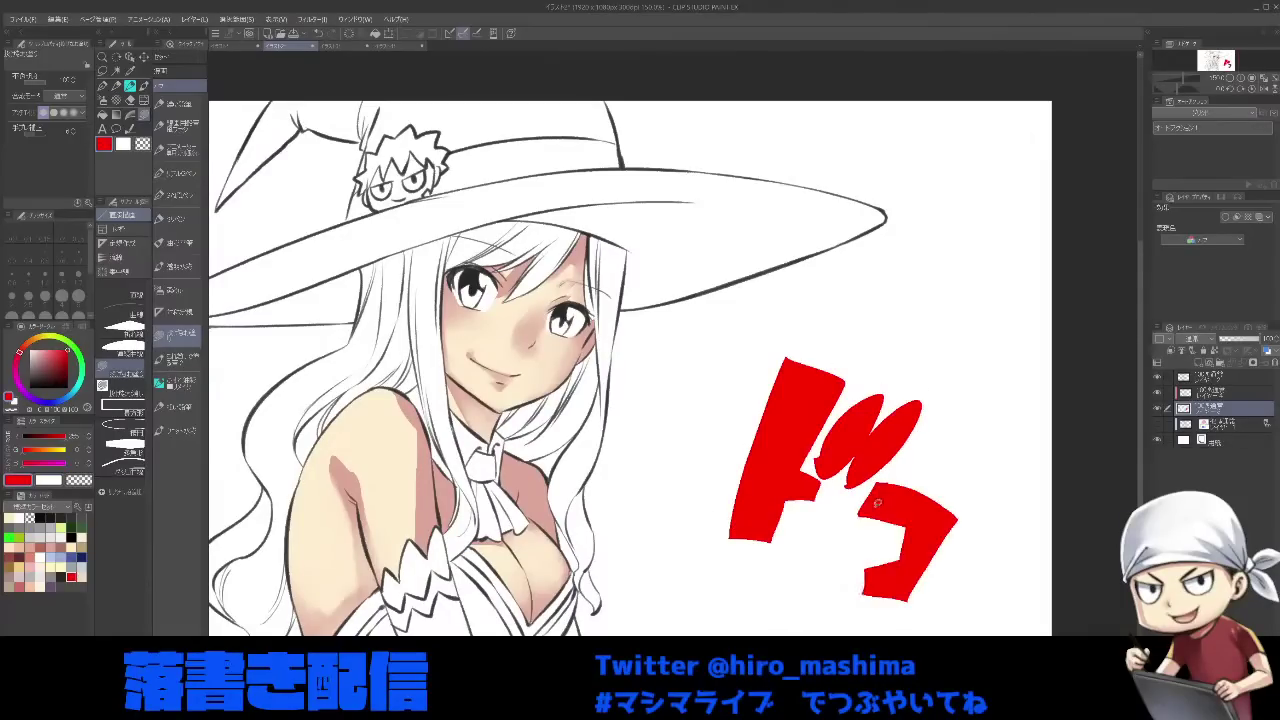
mouse_move(1011, 485)
mouse_down()
mouse_move(990, 530)
mouse_move(1000, 552)
mouse_up()
drag(968, 598, 972, 613)
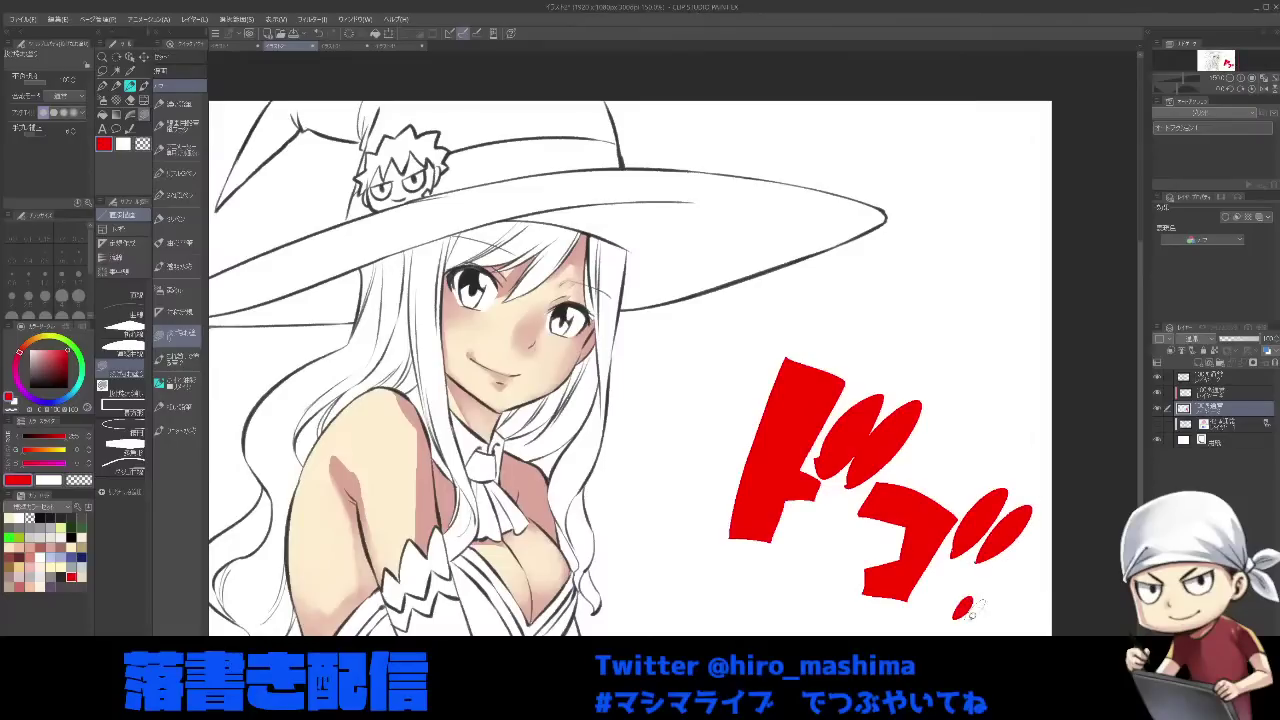
- Undo all the red katakana lettering beside the character
key(ctrl+z)
key(ctrl+z)
key(ctrl+z)
key(ctrl+z)
key(ctrl+z)
key(ctrl+z)
key(ctrl+z)
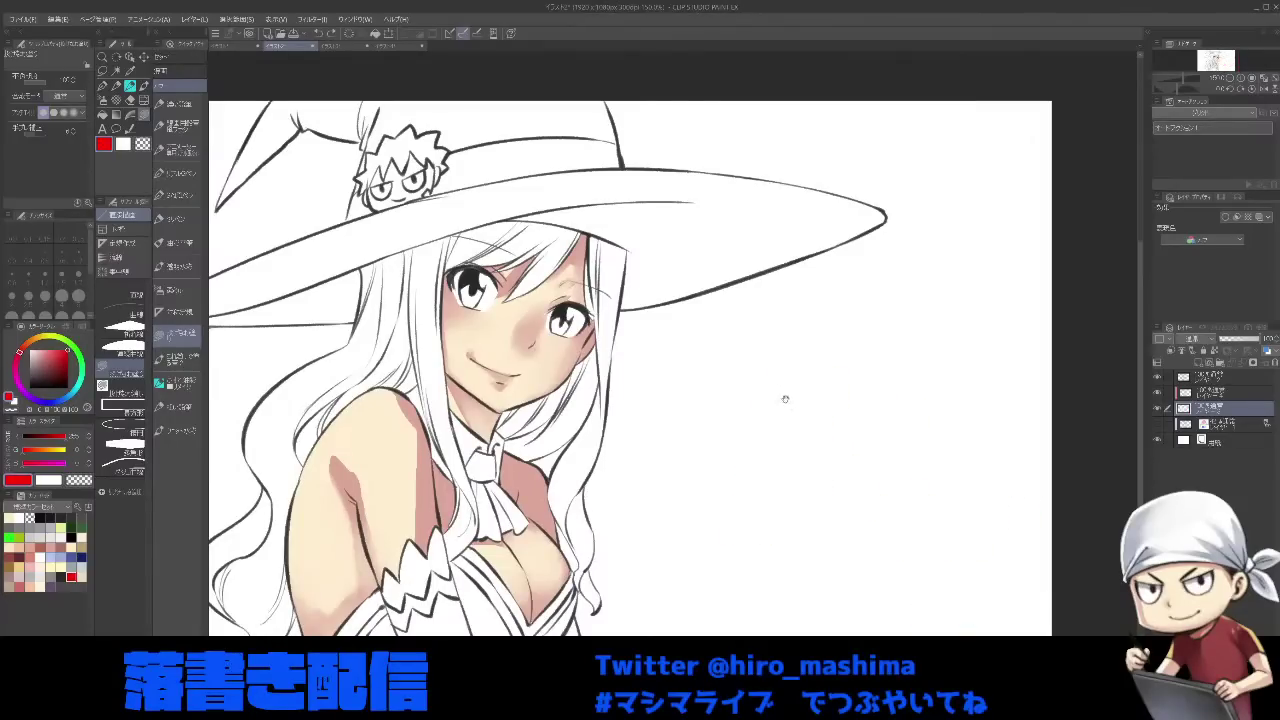
- Draw a solid red Fairy Tail emblem with the lasso fill beside the character, and undo it
mouse_move(785, 399)
mouse_down()
mouse_move(752, 373)
mouse_move(783, 337)
mouse_move(772, 383)
mouse_move(800, 346)
mouse_move(783, 413)
mouse_move(826, 358)
mouse_up()
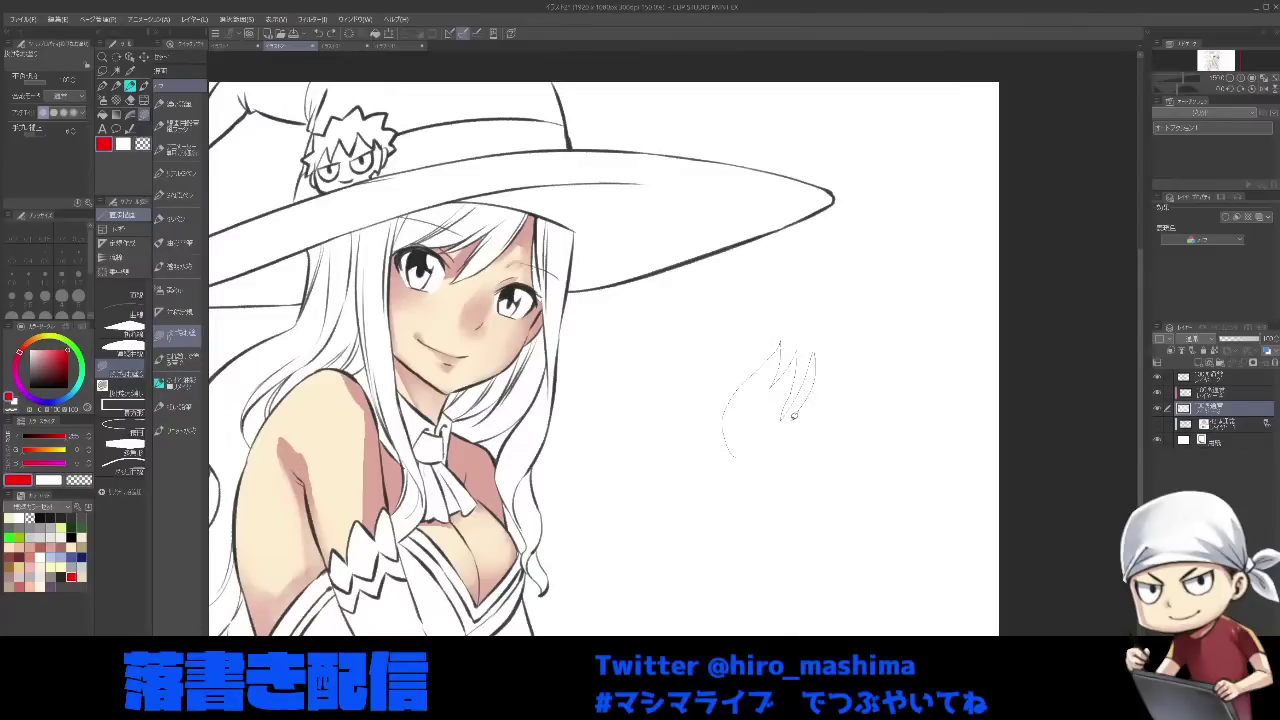
drag(817, 426, 848, 400)
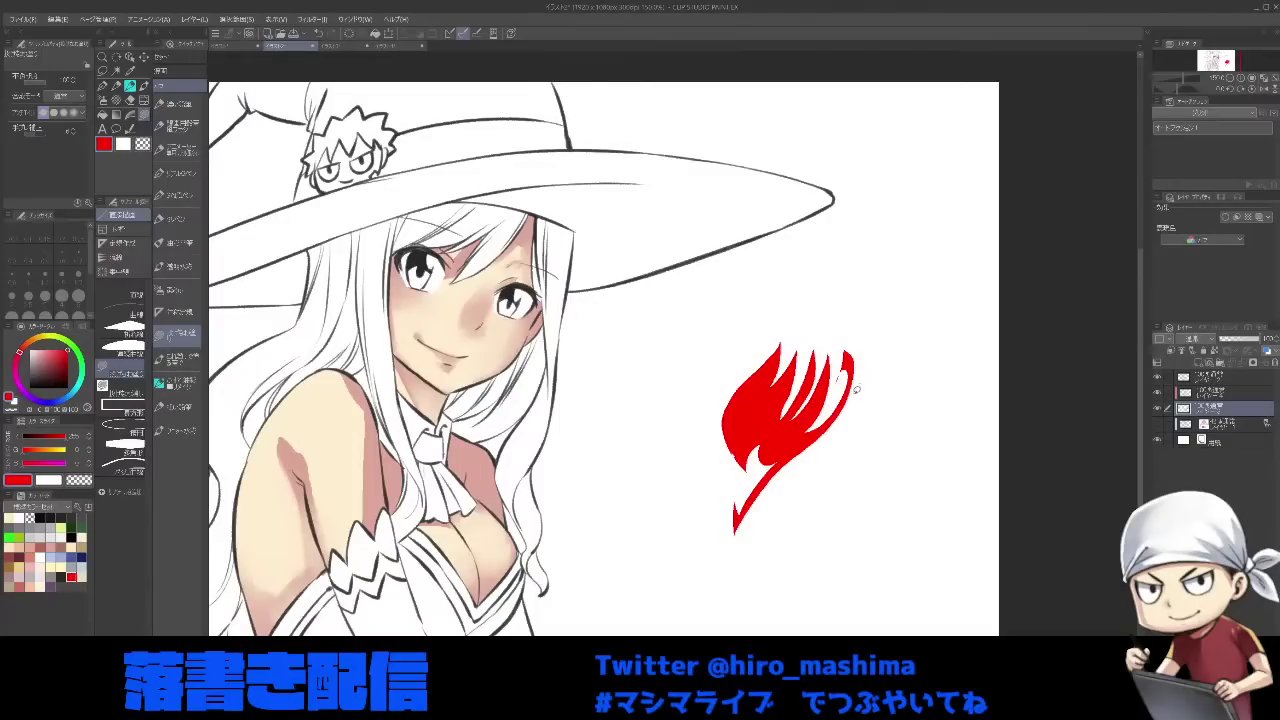
key(ctrl+z)
drag(829, 449, 879, 417)
- Return to the skin-shadow layer with the muted pink shadow colour and the soft blending brush used for the skin
click(1243, 394)
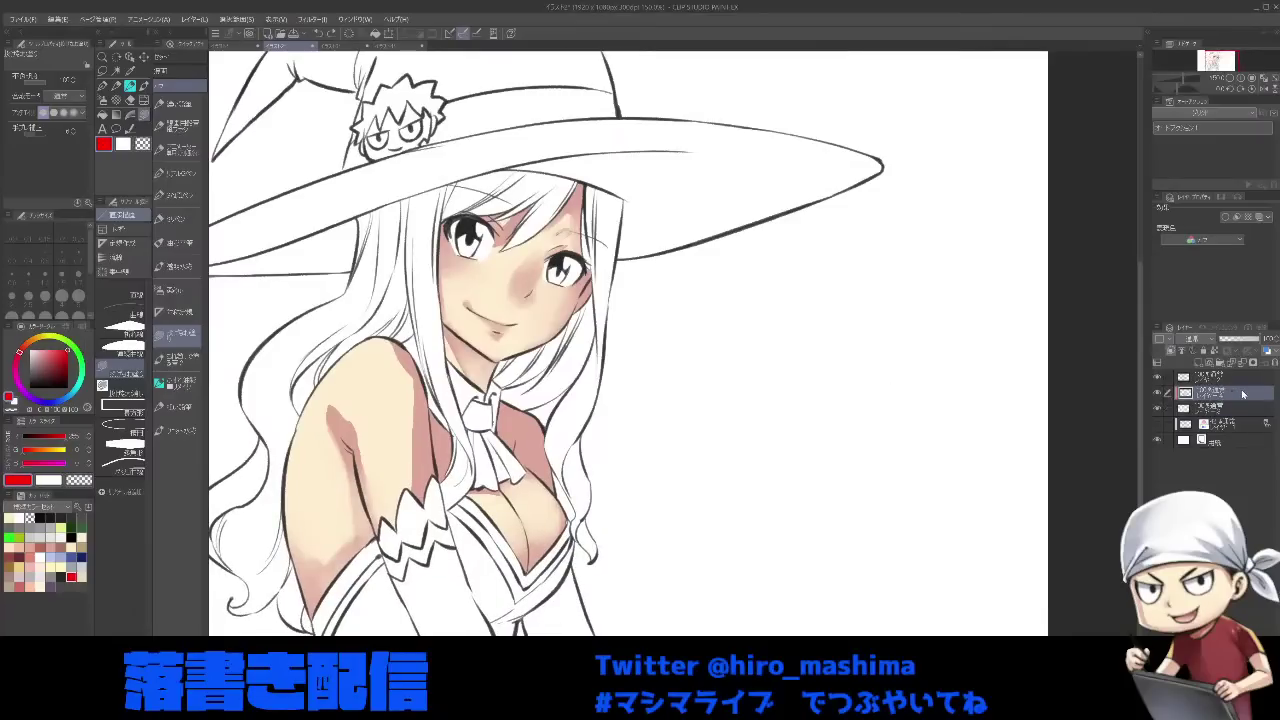
click(60, 539)
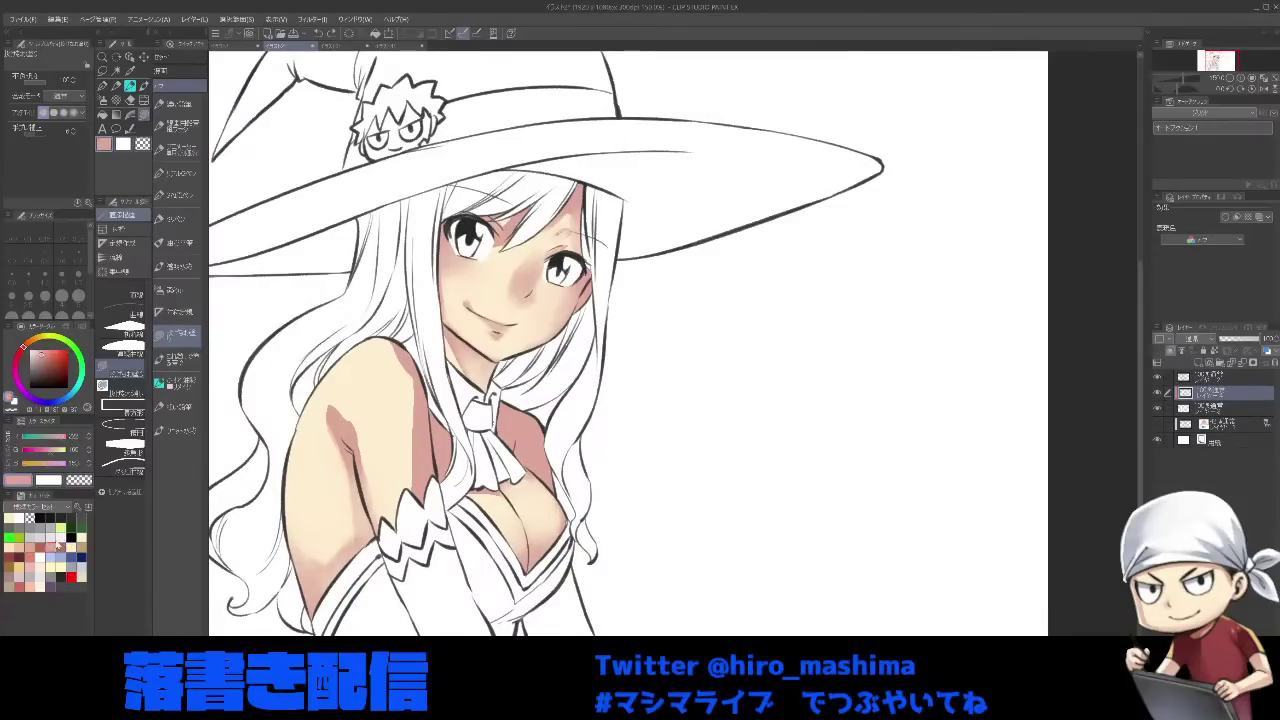
key(ctrl+minus)
drag(468, 430, 537, 478)
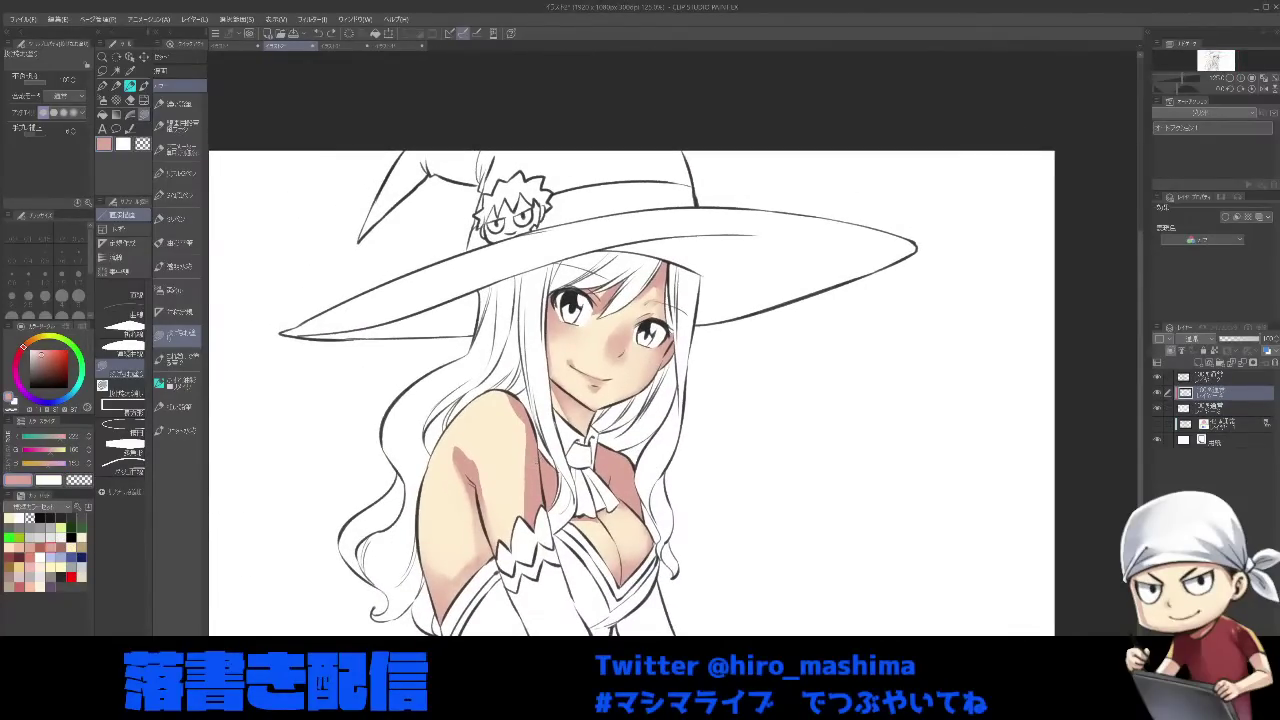
click(180, 359)
click(180, 383)
- Soften the shadow edge along the upper arm beside the hair, alternating pink and transparent colour and reducing the brush size
mouse_move(530, 470)
mouse_down()
mouse_move(527, 504)
mouse_move(525, 459)
mouse_move(520, 479)
mouse_move(510, 446)
mouse_move(530, 518)
mouse_up()
key(c)
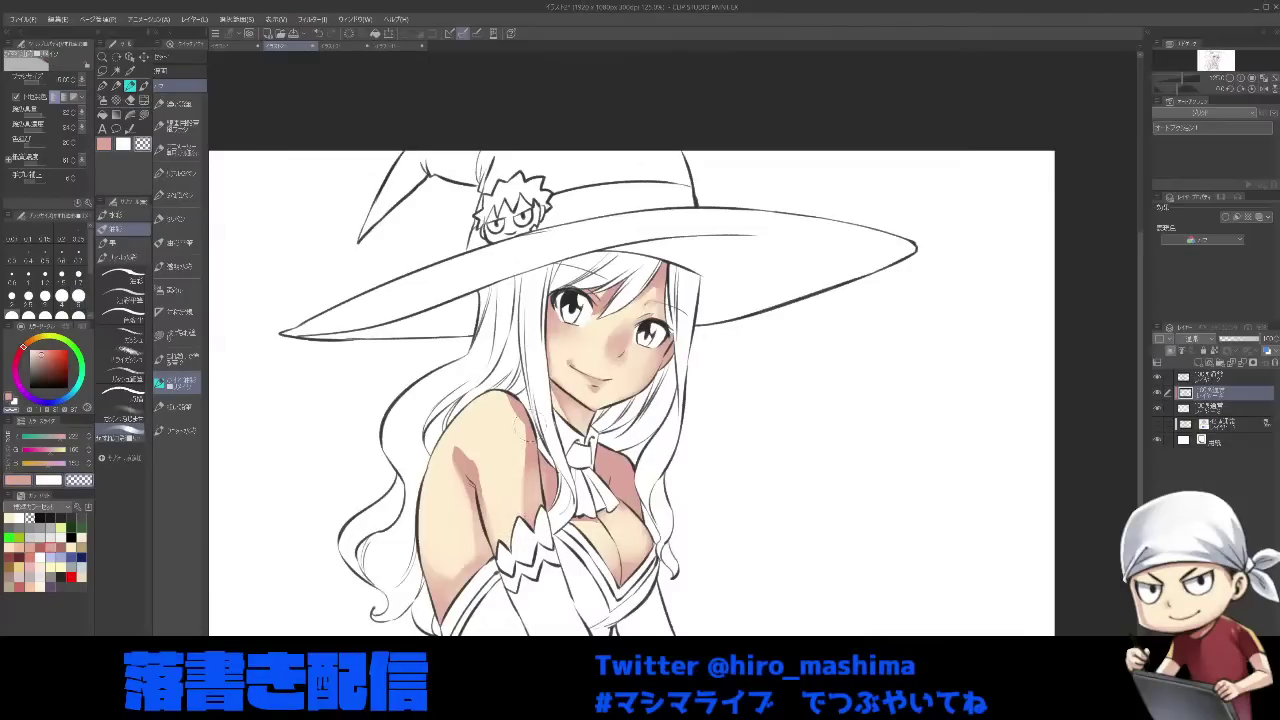
mouse_move(540, 462)
mouse_down()
mouse_move(548, 508)
mouse_move(536, 474)
mouse_up()
key(bracketleft)
key(bracketleft)
drag(516, 403, 525, 424)
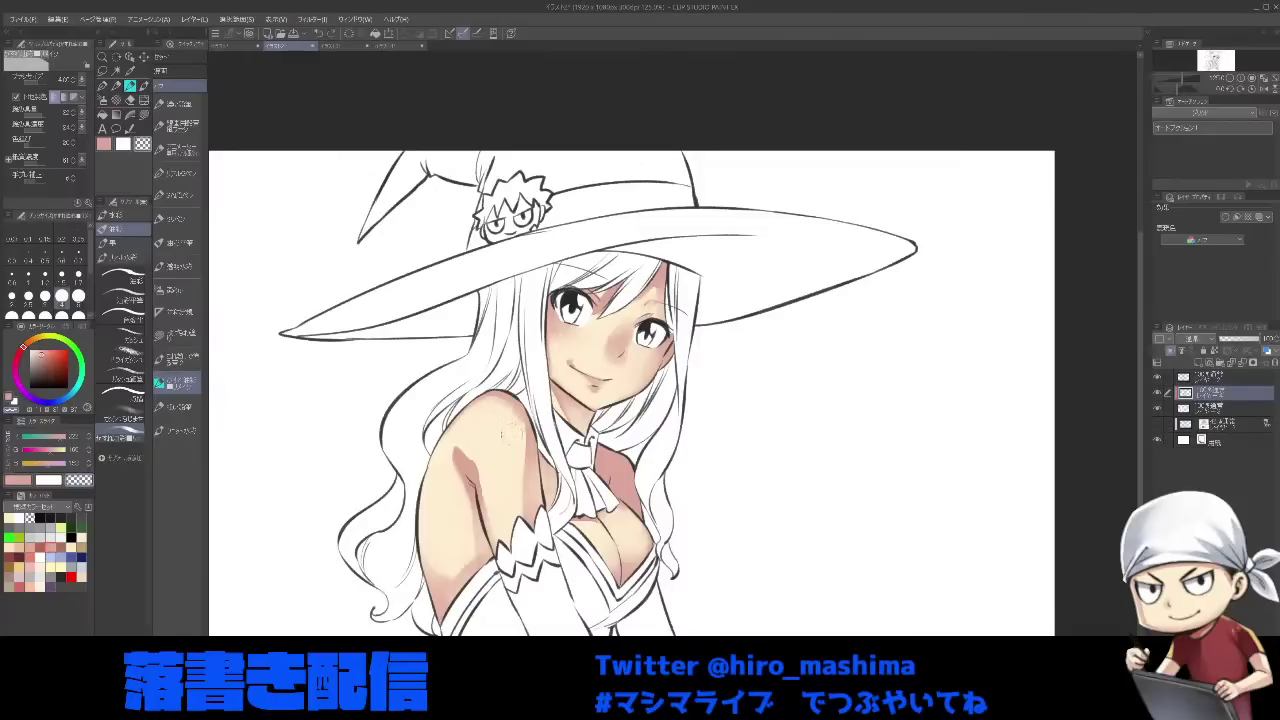
- Blend the shadow at the shoulder crease into the surrounding skin with a larger brush, alternating pink and transparent colour
key(bracketright)
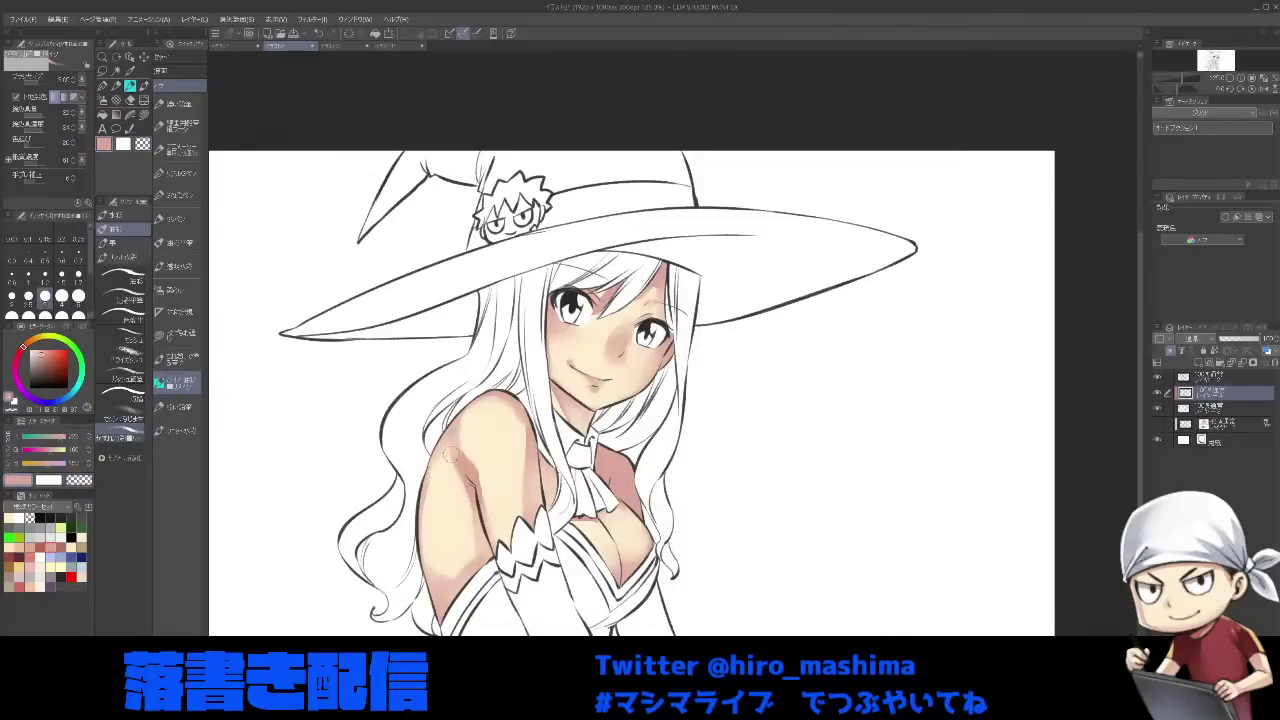
key(bracketright)
key(bracketright)
drag(446, 458, 424, 476)
key(c)
drag(457, 436, 470, 428)
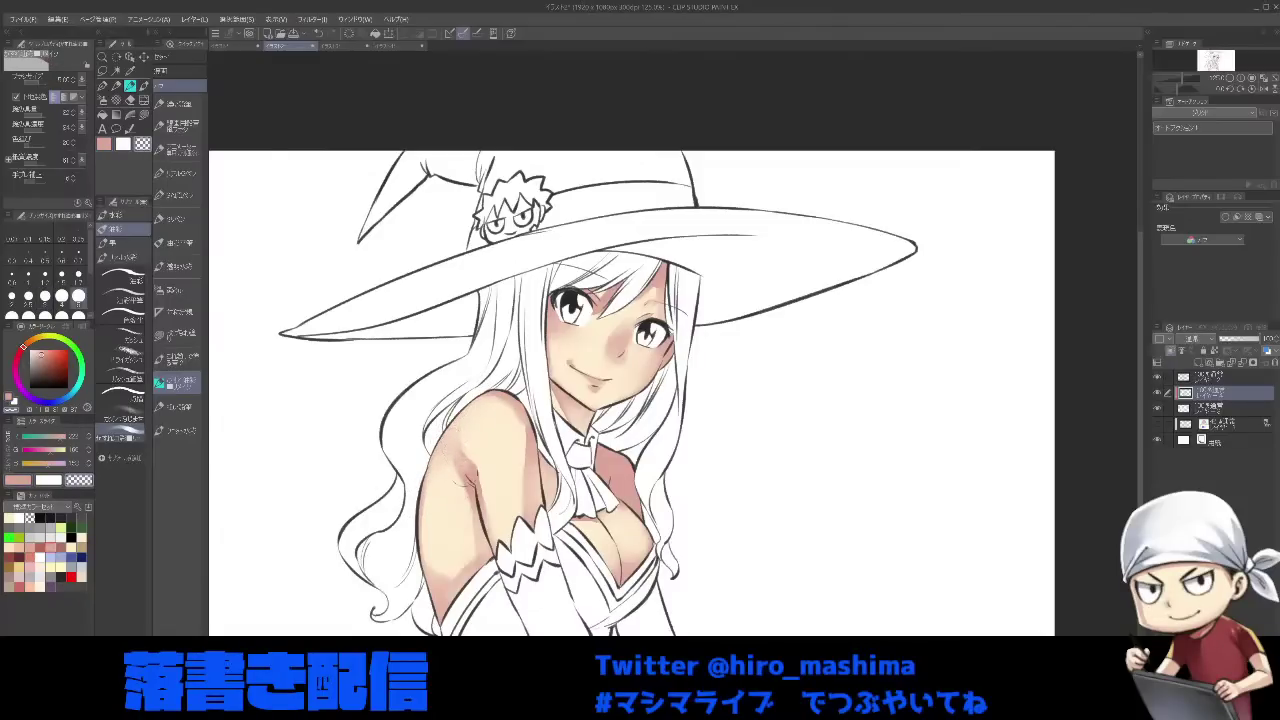
- Blend the skin shadows on the lower upper arm, the far shoulder and between the eyes, reducing the soft brush for the face
drag(434, 560, 444, 577)
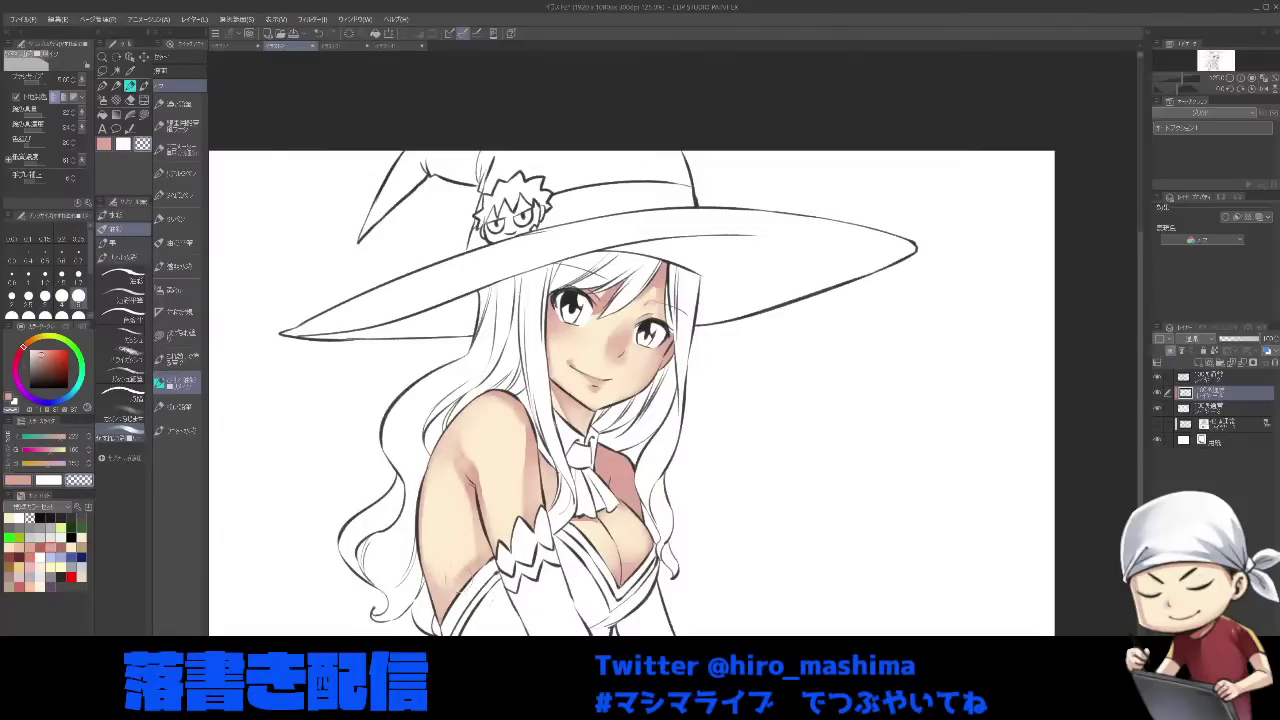
mouse_move(626, 464)
mouse_down()
mouse_move(634, 492)
mouse_move(618, 492)
mouse_up()
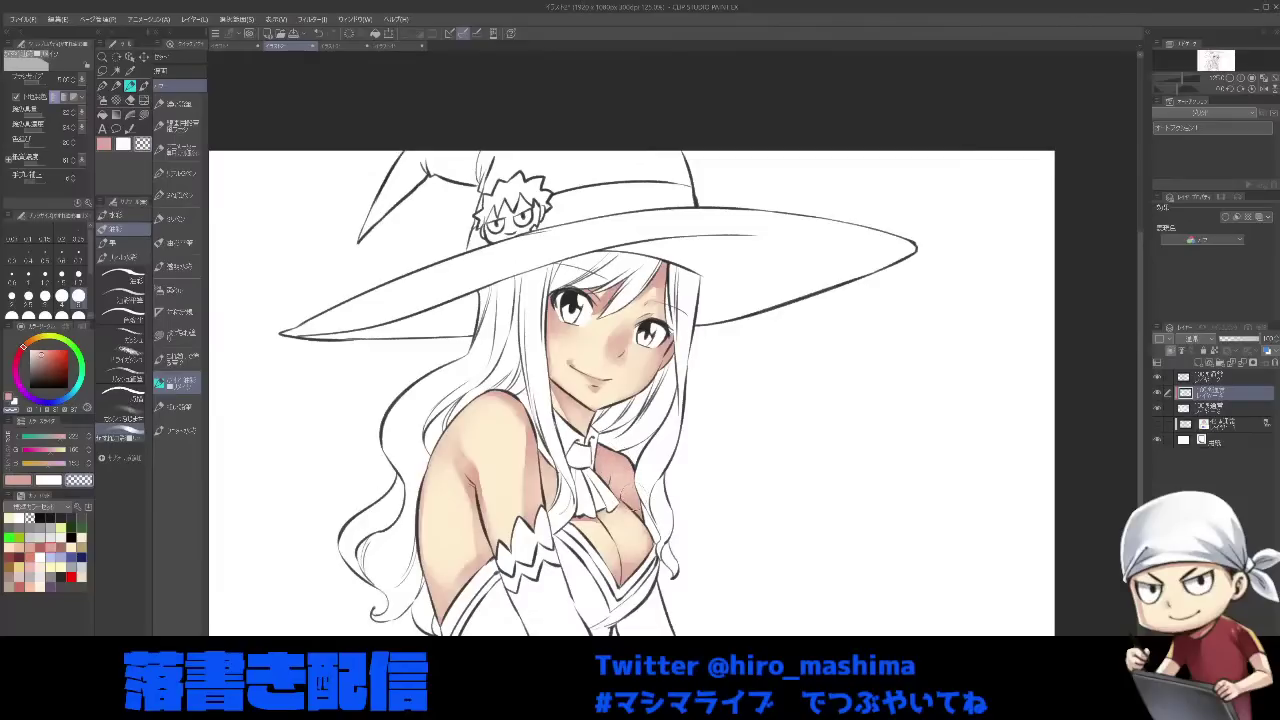
key(bracketleft)
key(bracketleft)
key(bracketleft)
mouse_move(630, 332)
mouse_down()
mouse_move(632, 346)
mouse_move(636, 302)
mouse_up()
key(c)
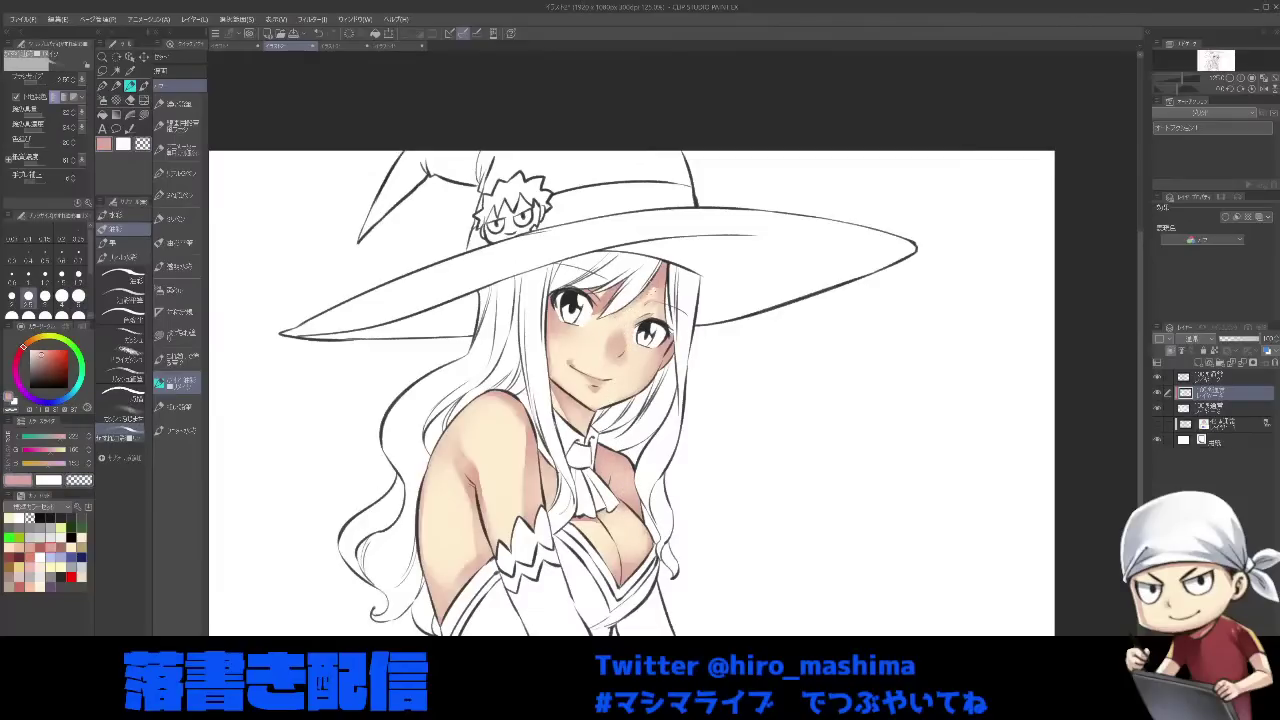
- Undo the last face stroke and refine the shading around the nose and cheeks with a smaller soft brush on a tilted canvas
key(ctrl+z)
key(minus)
key(bracketleft)
key(bracketleft)
key(bracketleft)
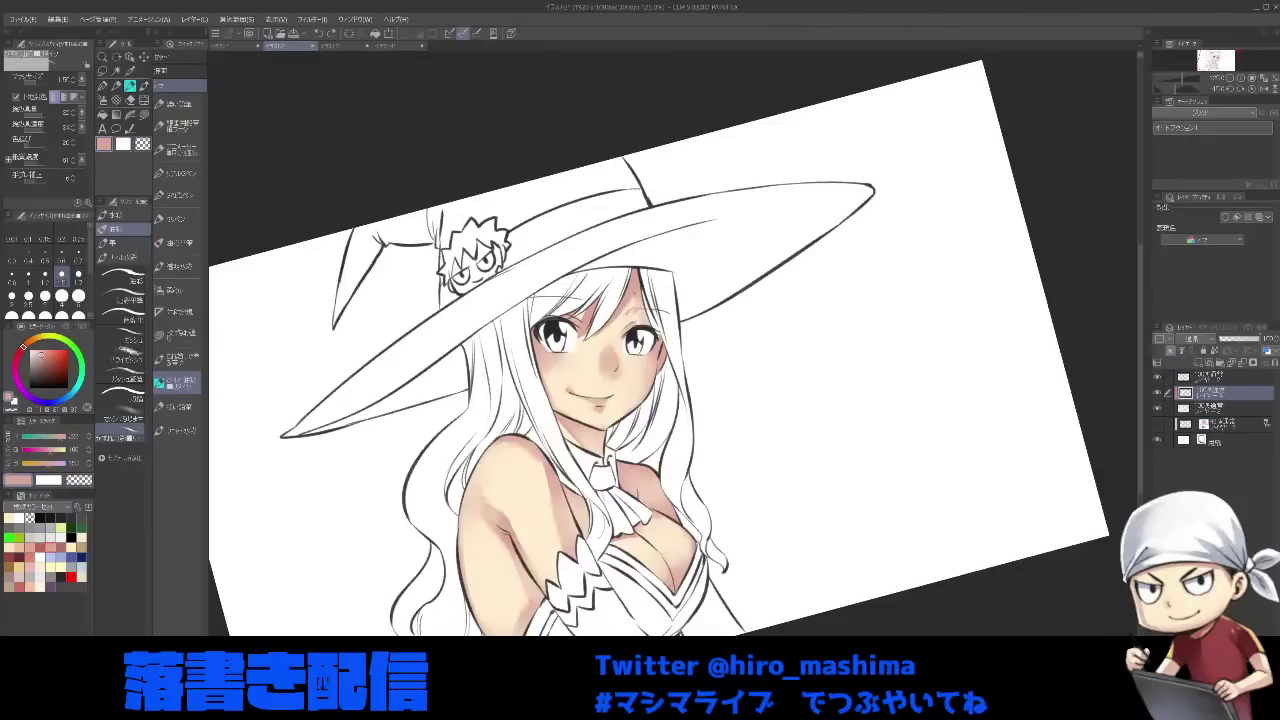
key(bracketright)
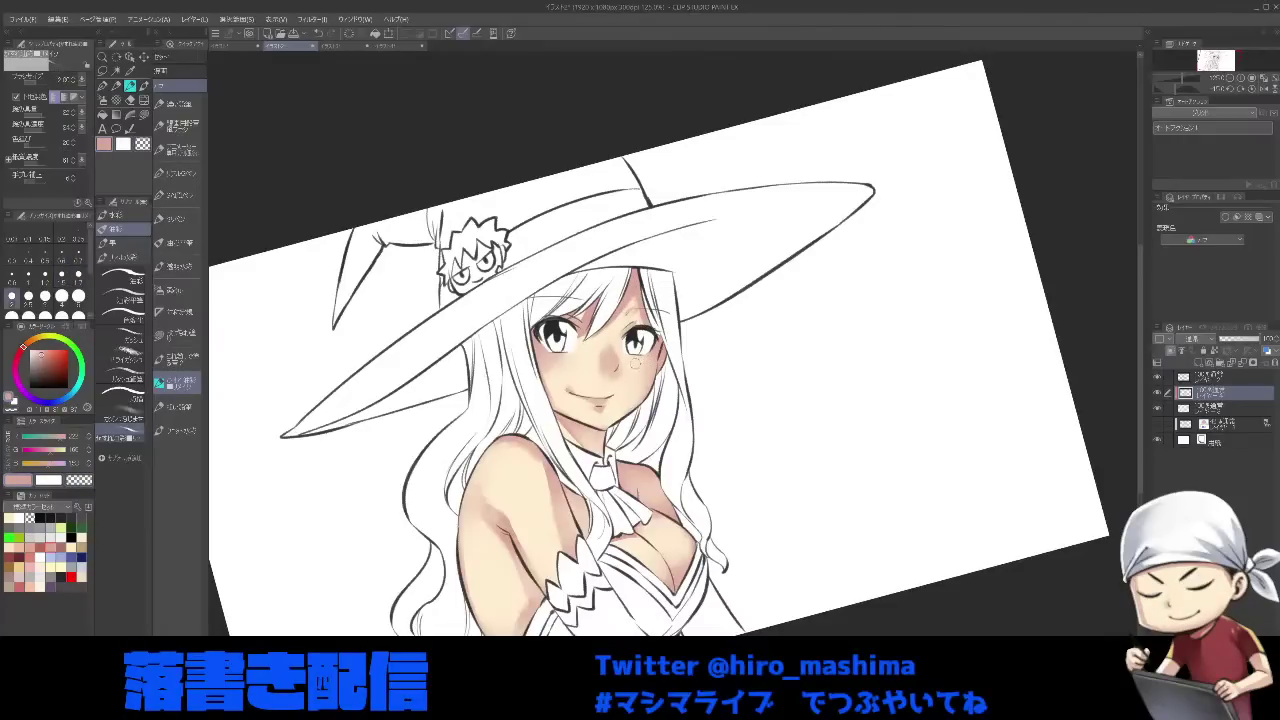
key(bracketright)
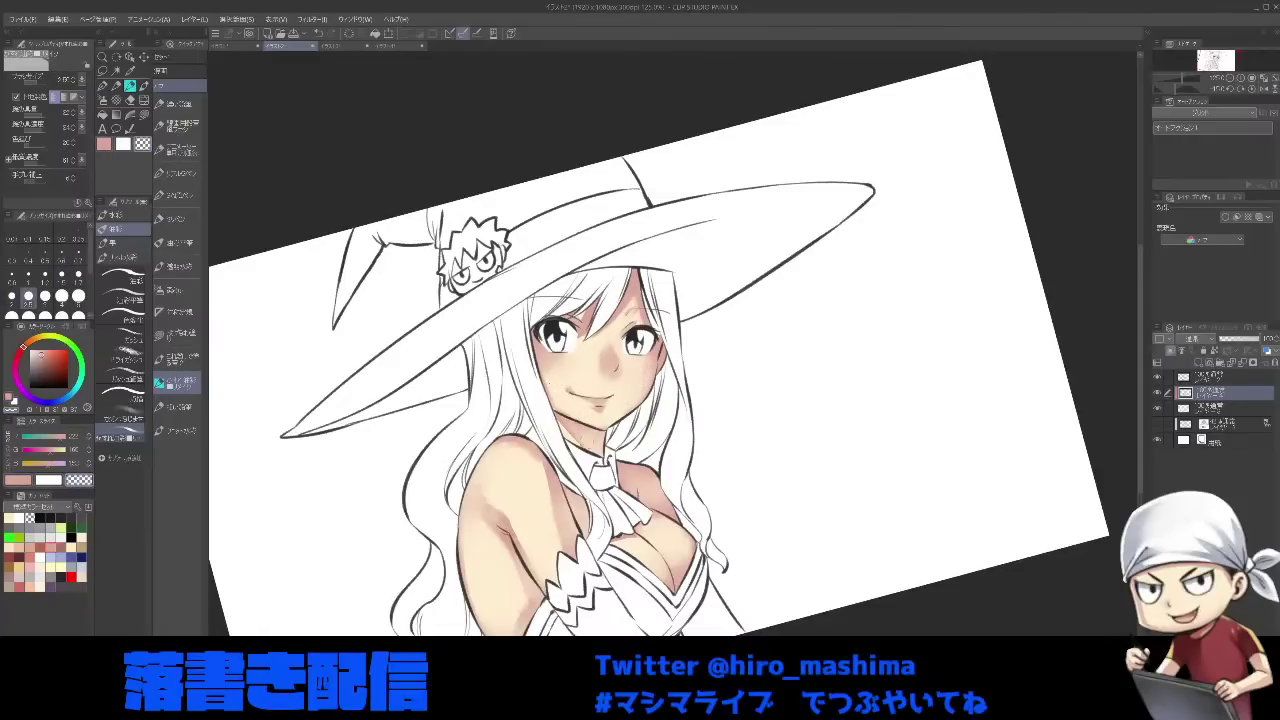
key(asciicircum)
- Tint the shadow on the far shoulder beside the scarf with pale lavender, using a larger soft brush
click(66, 553)
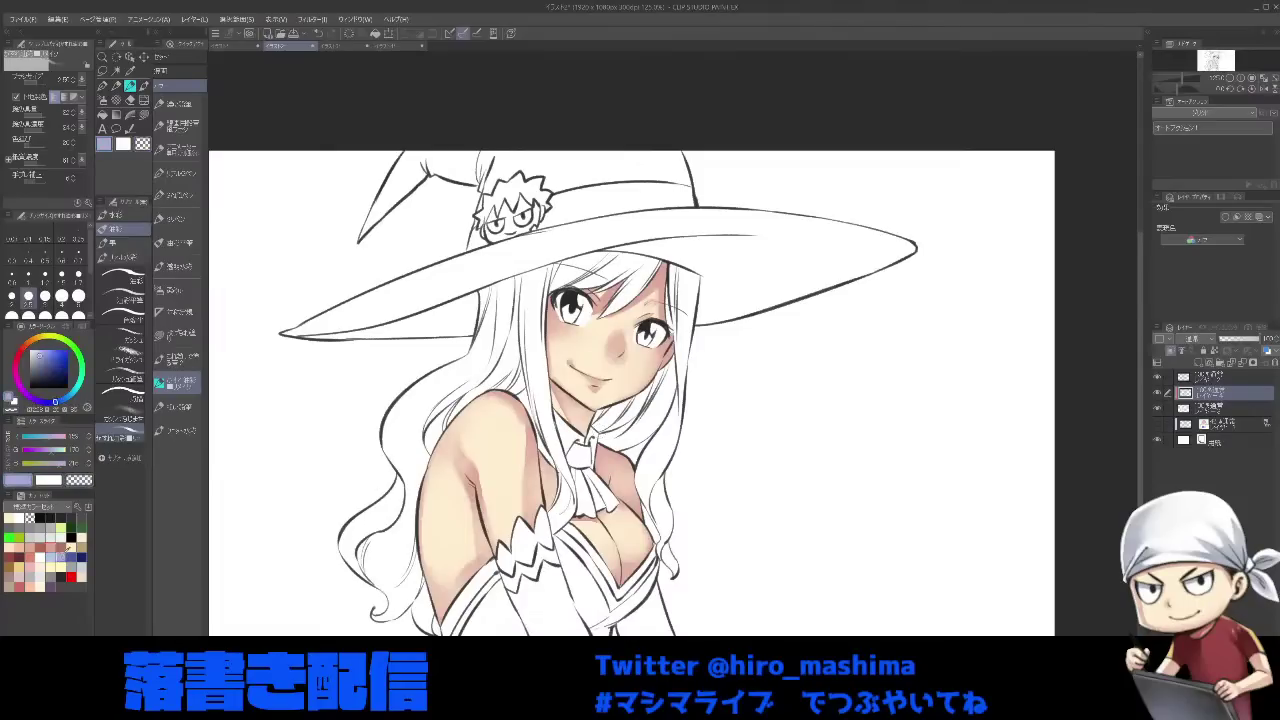
key(bracketright)
key(bracketright)
key(bracketright)
key(bracketright)
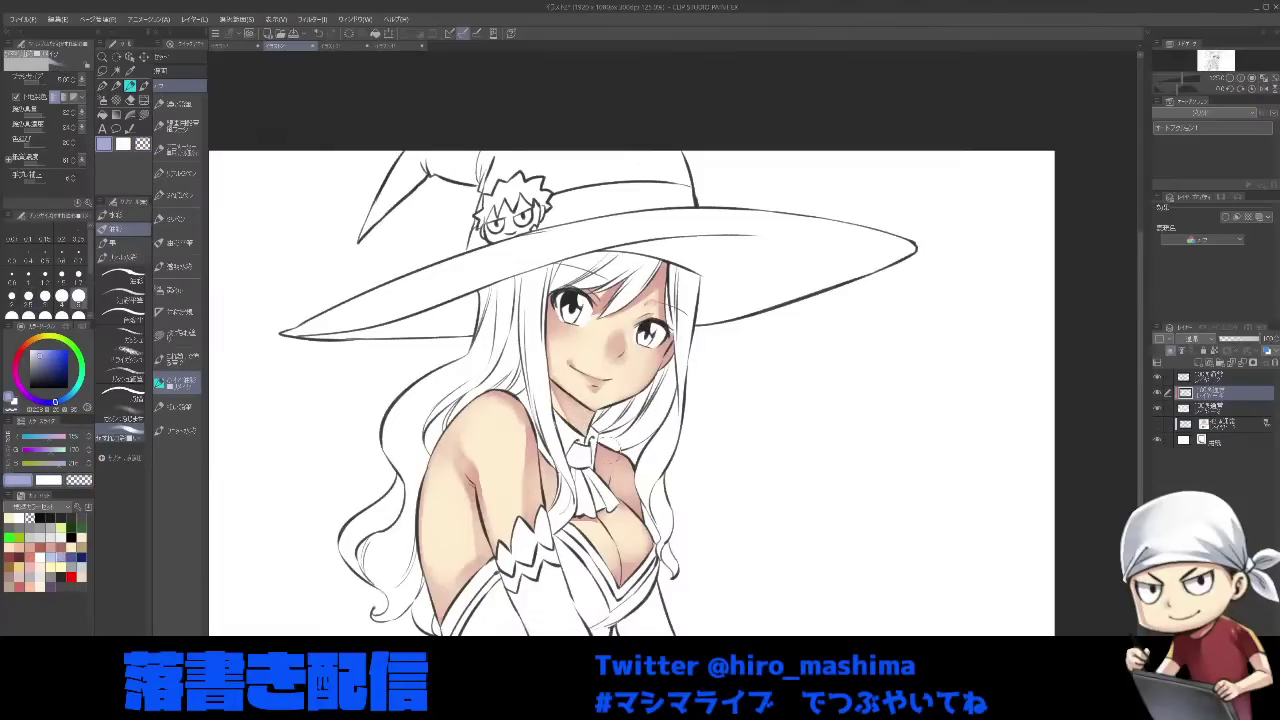
mouse_move(617, 472)
mouse_down()
mouse_move(606, 455)
mouse_move(609, 482)
mouse_move(634, 492)
mouse_up()
key(c)
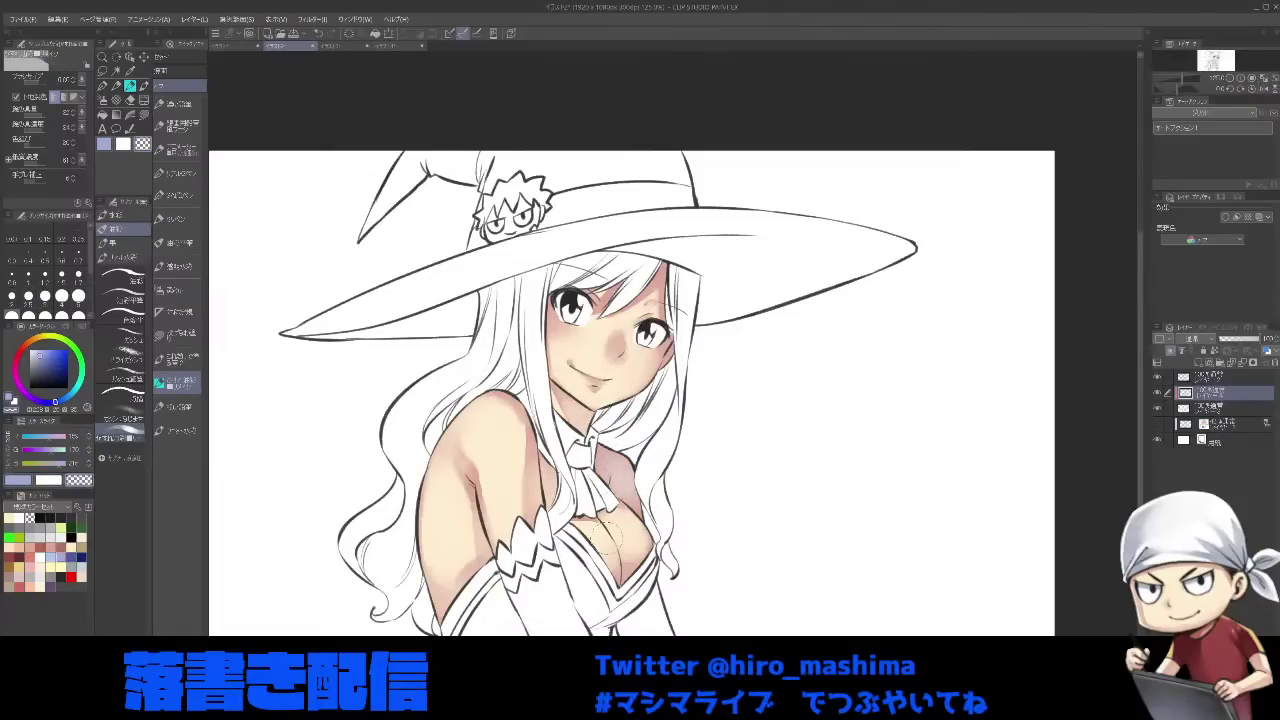
- Add pale cream highlights to the chest and along the edges of the arm with the soft brush and a fine pen
click(82, 537)
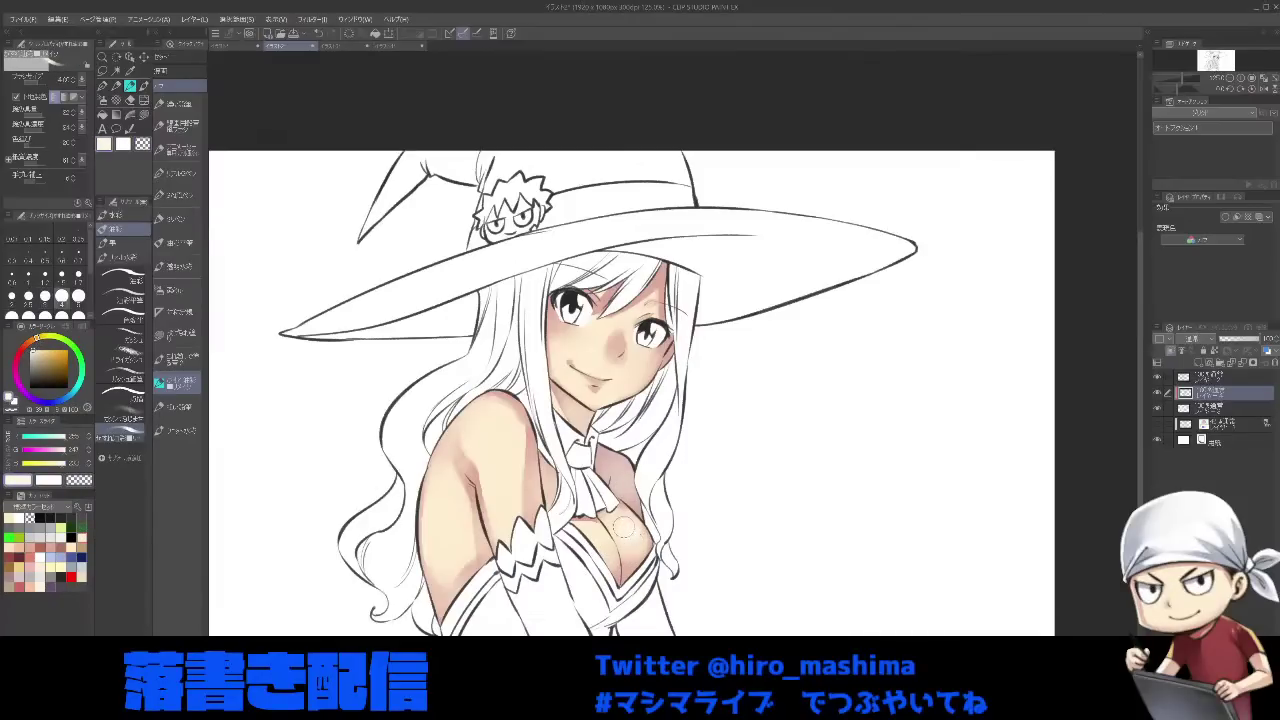
key(bracketleft)
key(bracketleft)
key(p)
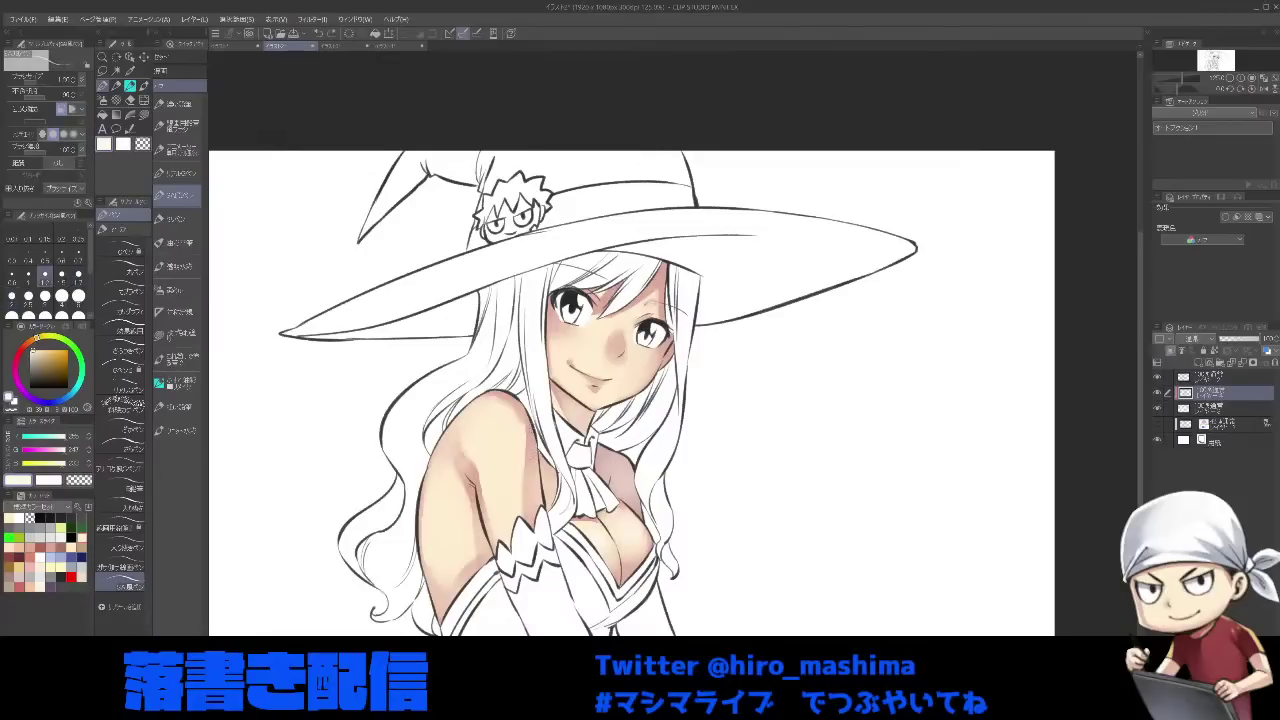
key(bracketleft)
key(bracketleft)
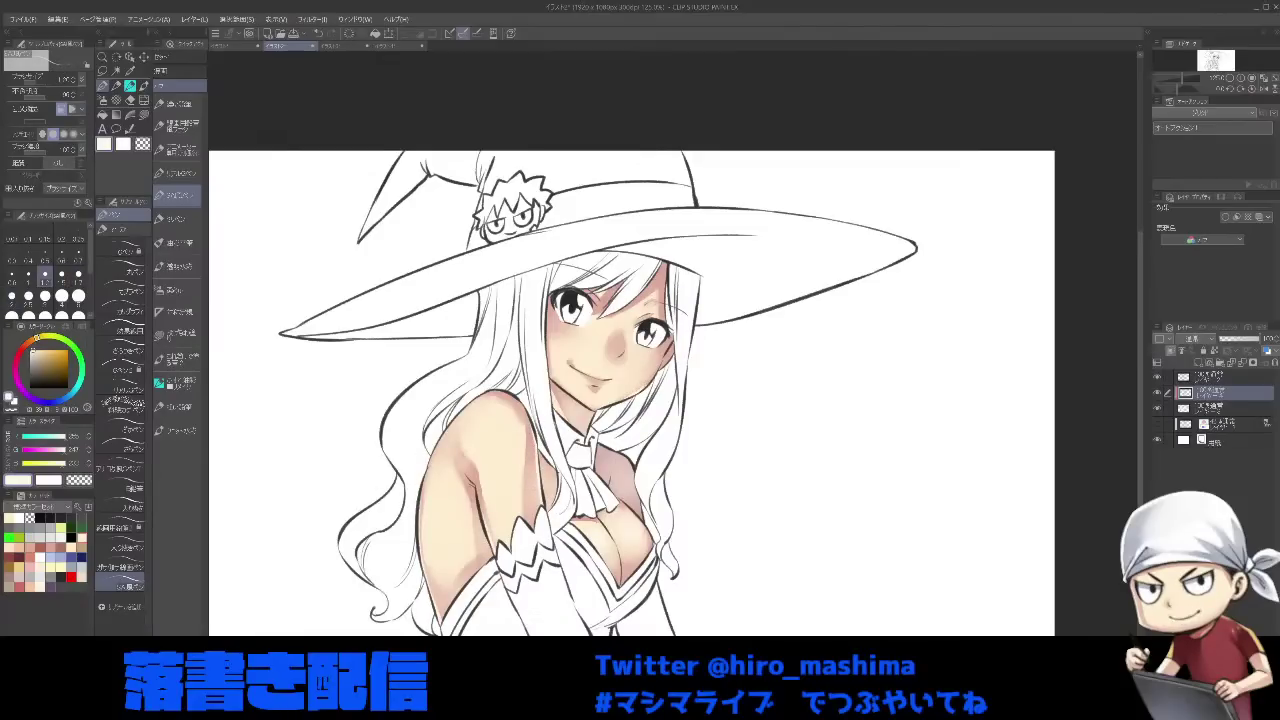
click(12, 275)
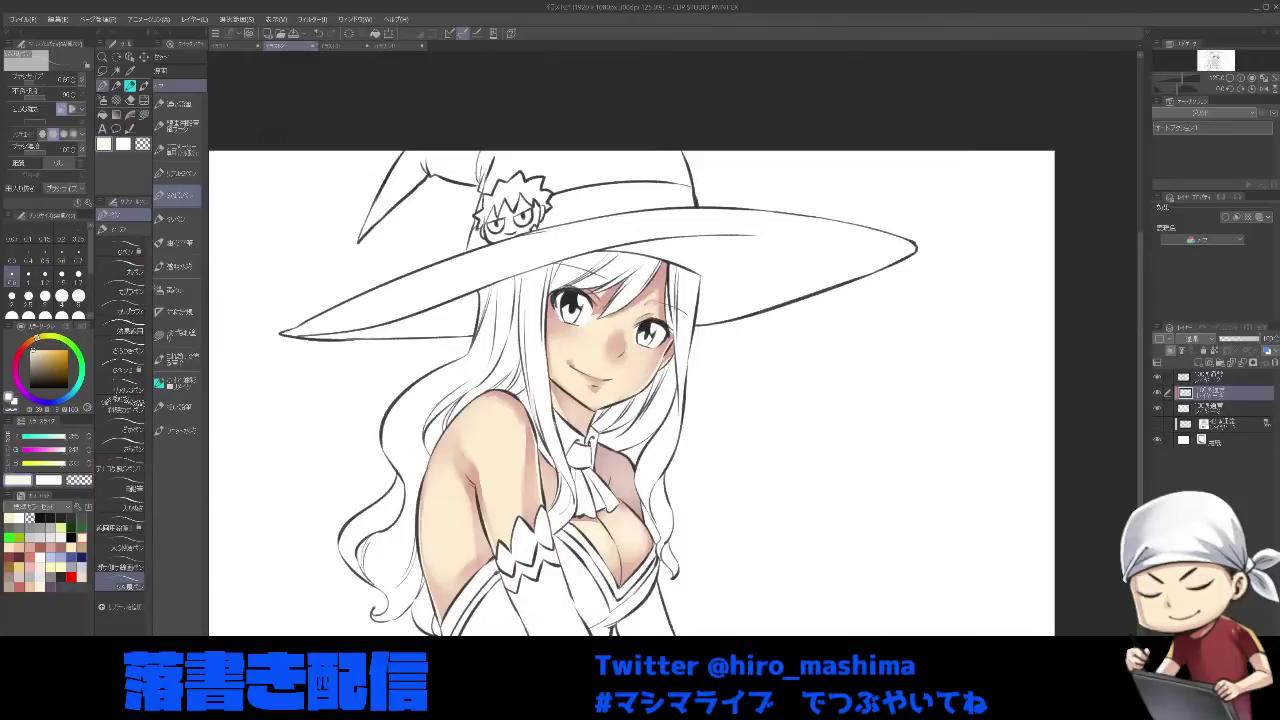
key(bracketright)
key(bracketright)
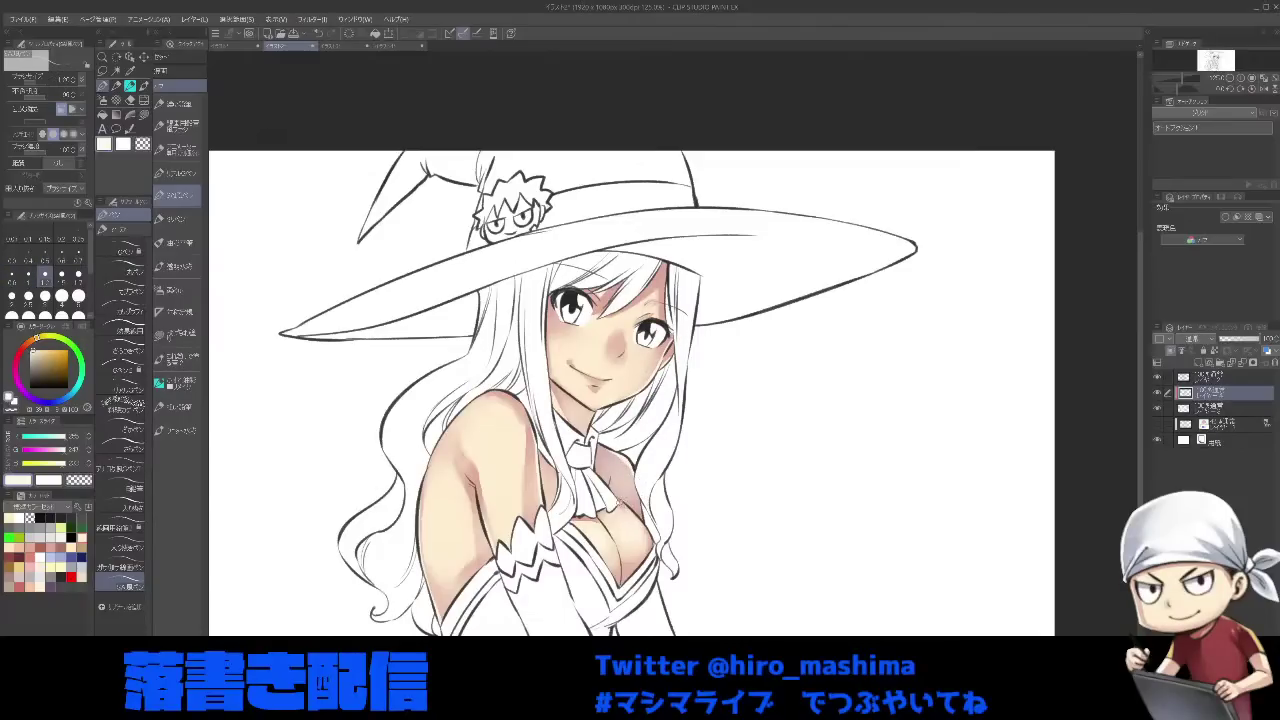
- Paint small white highlights on the chest with the pen
drag(634, 524, 601, 470)
alt+click(625, 455)
key(bracketright)
key(bracketright)
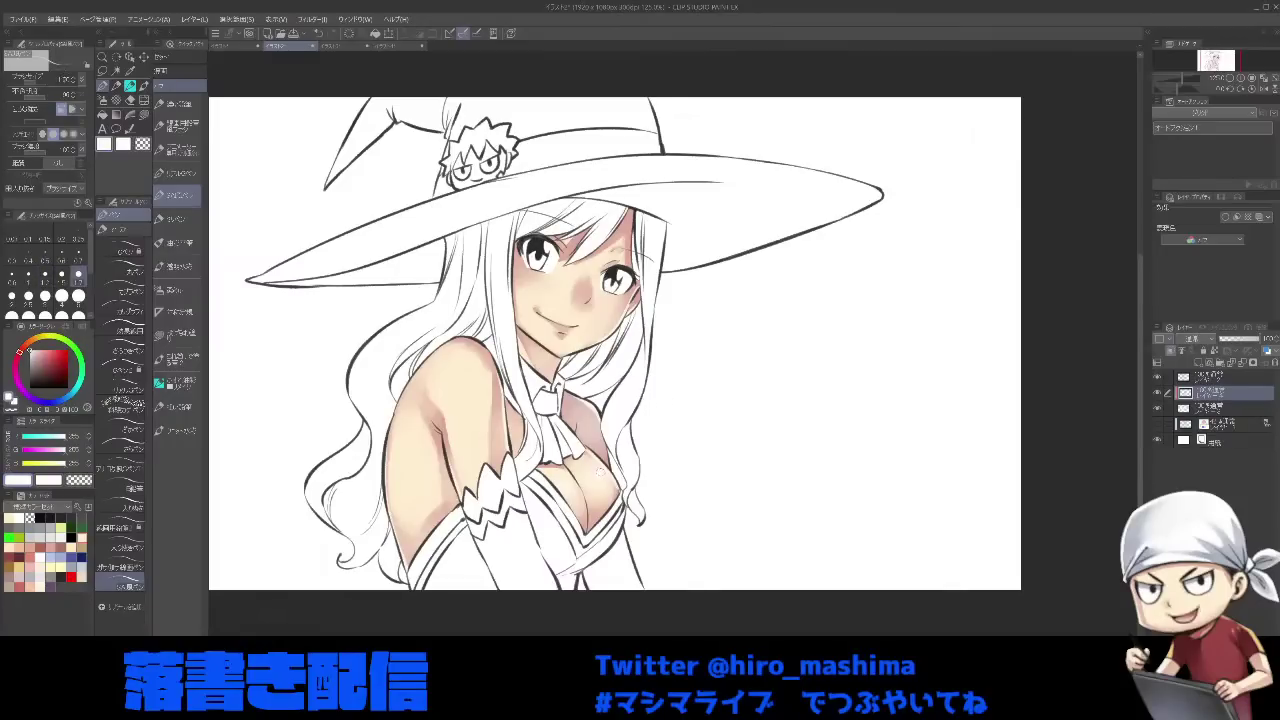
key(bracketleft)
scroll(569, 480, down, 1)
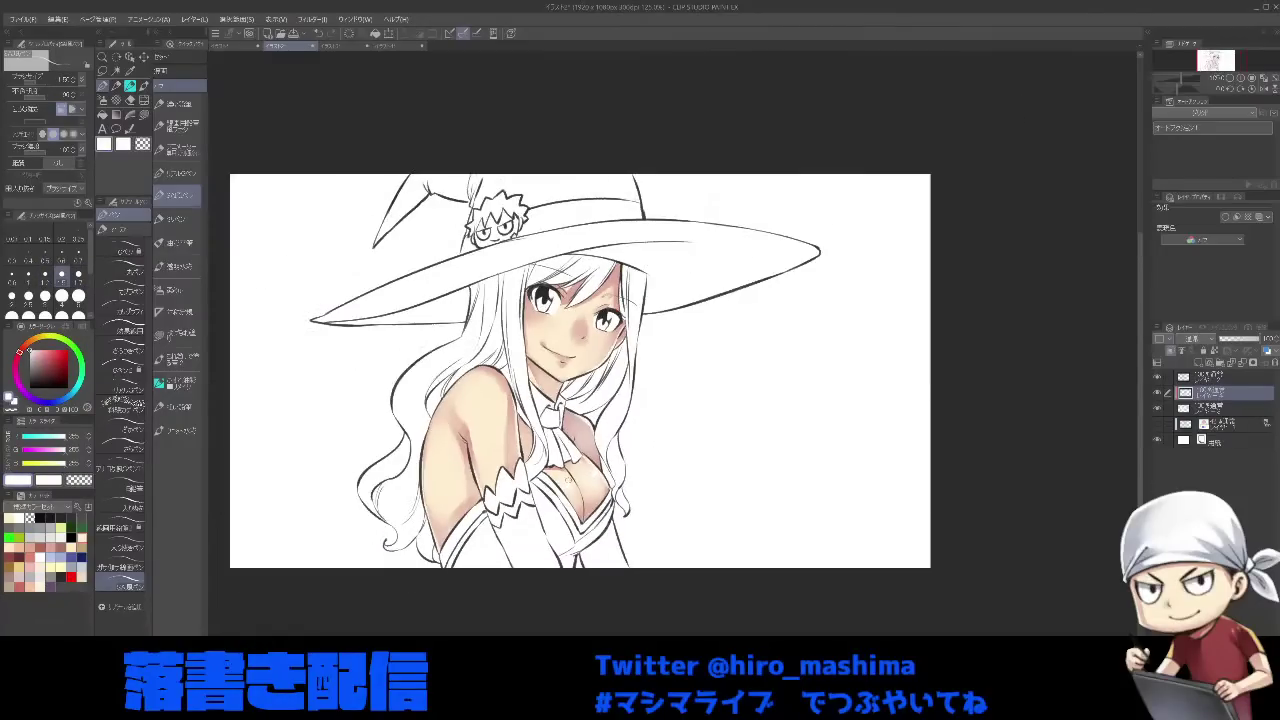
scroll(567, 484, up, 2)
drag(567, 484, 658, 484)
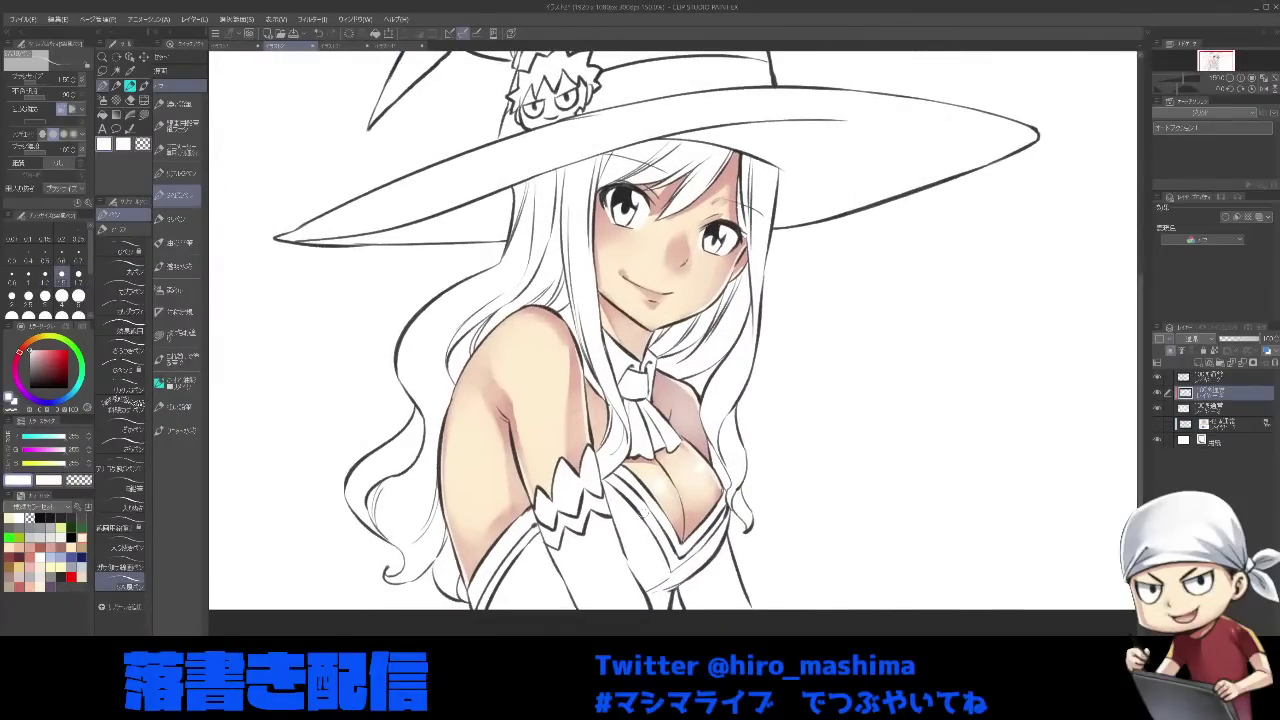
- Sample a pale cream from the chest highlight and lighten the skin on the arm with the enlarged pen and soft brush
scroll(644, 513, down, 1)
alt+click(682, 478)
key(ctrl+minus)
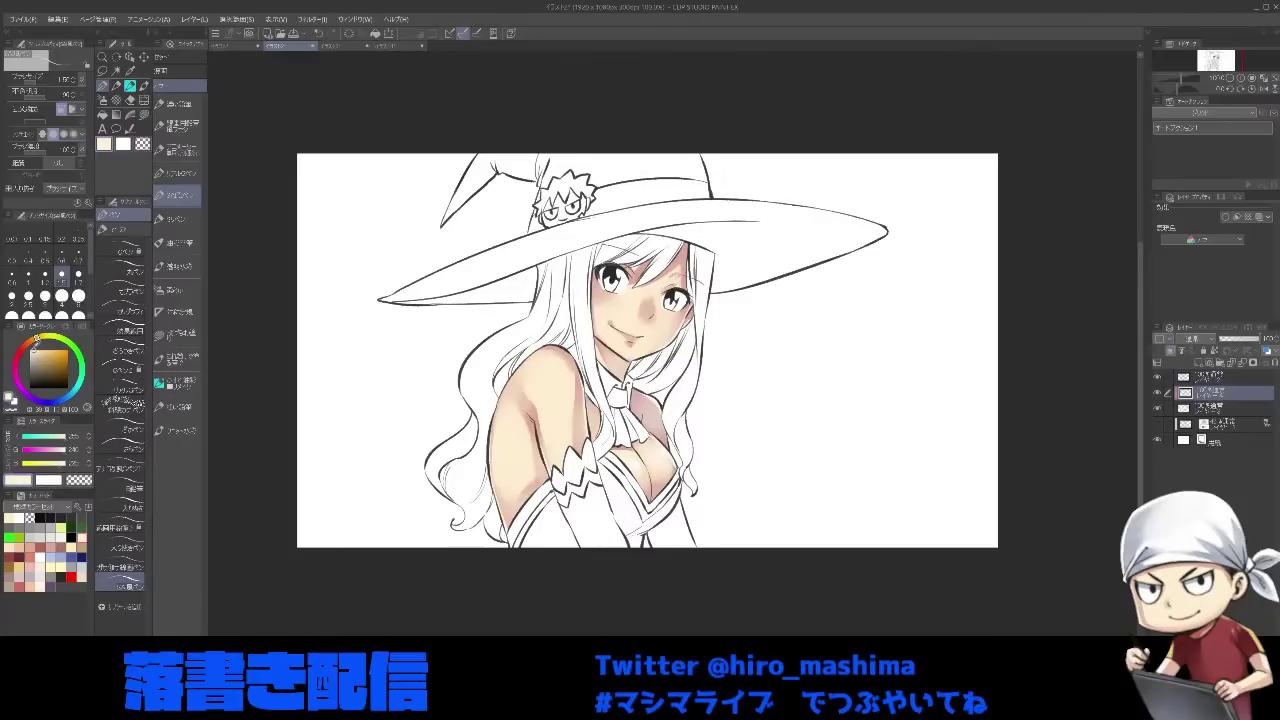
drag(34, 348, 32, 350)
key(bracketright)
key(bracketright)
key(bracketright)
key(bracketright)
key(bracketright)
key(bracketright)
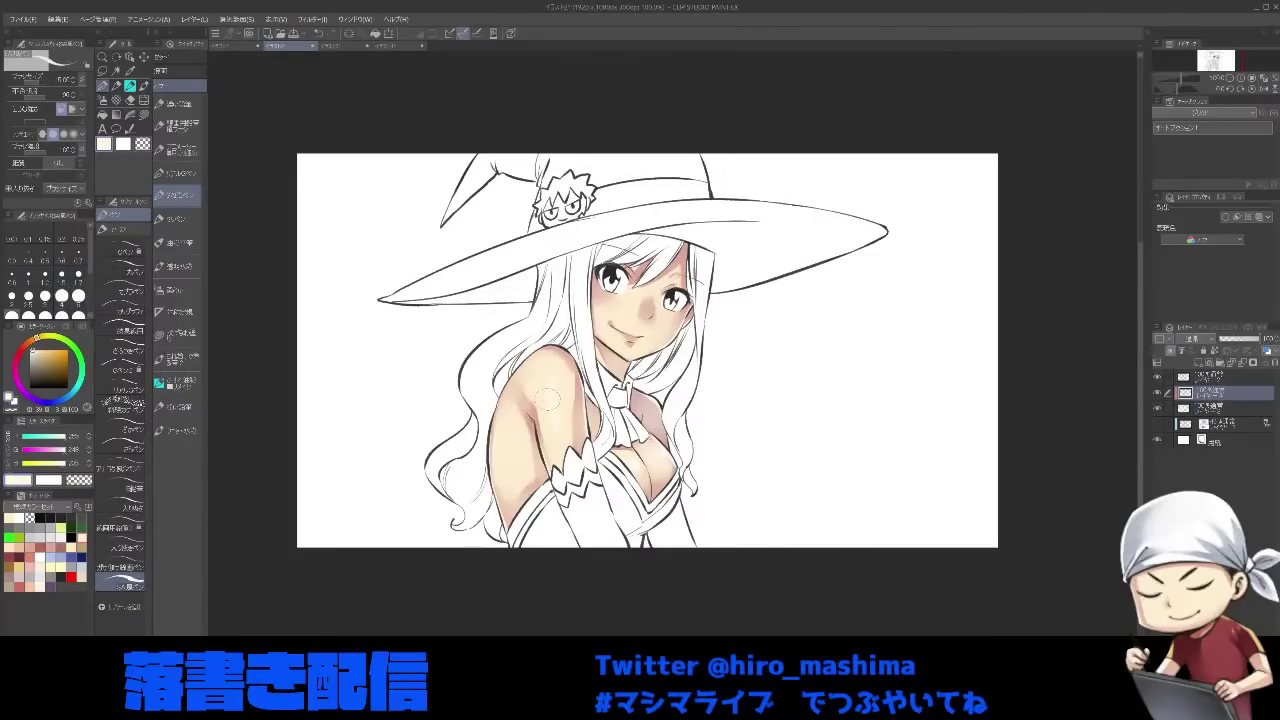
key(b)
key(bracketright)
key(bracketright)
key(bracketright)
key(bracketright)
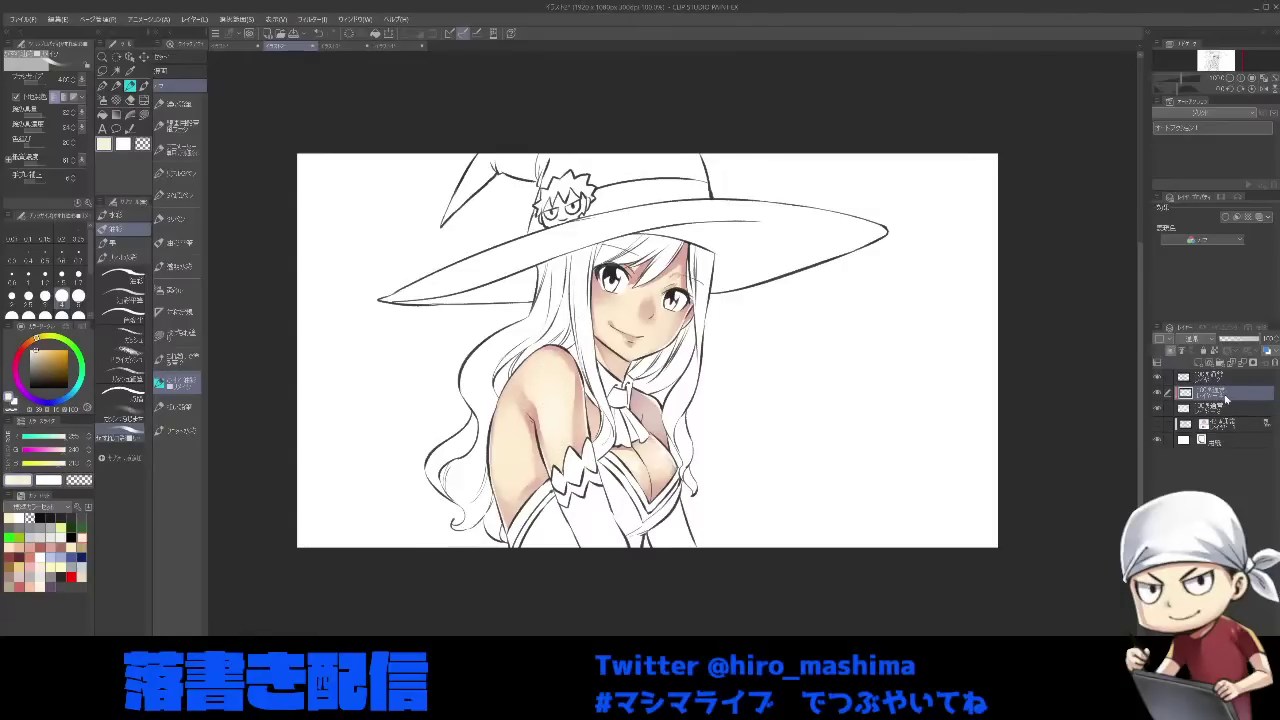
- Compare the skin with the shadow layer hidden and shown, and merge the shadow layer into the base skin layer
click(1221, 412)
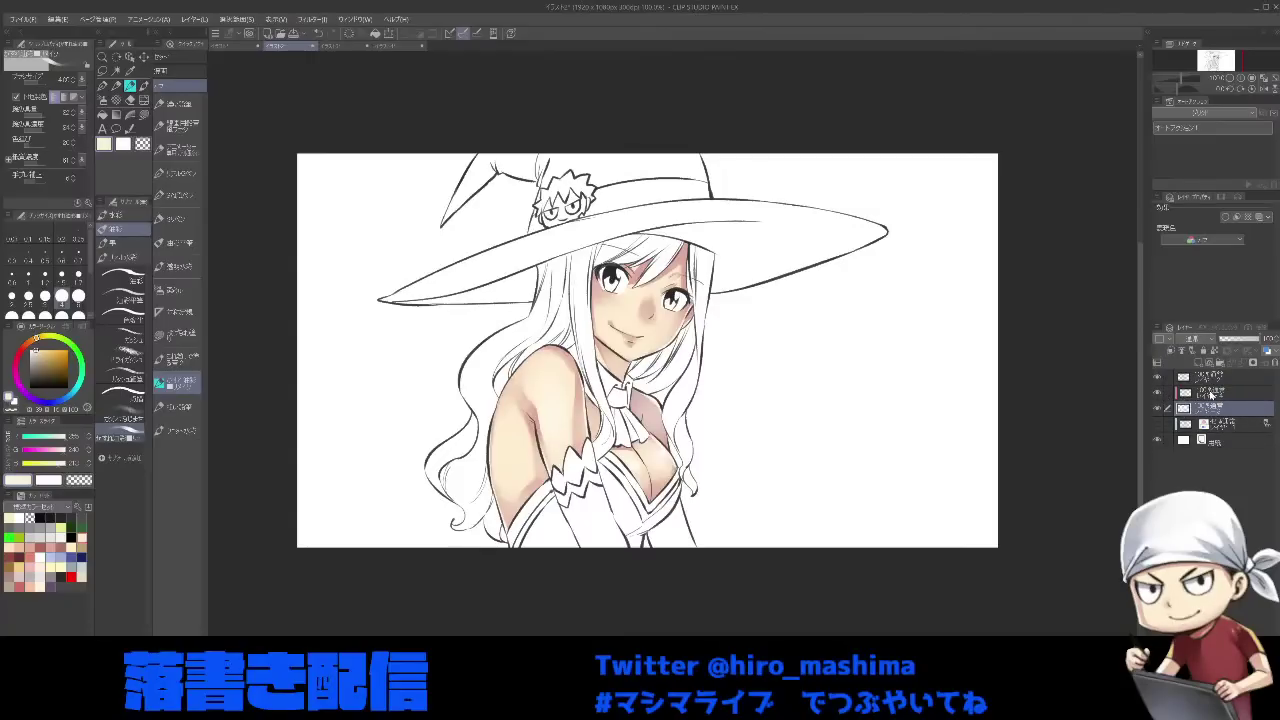
click(1159, 393)
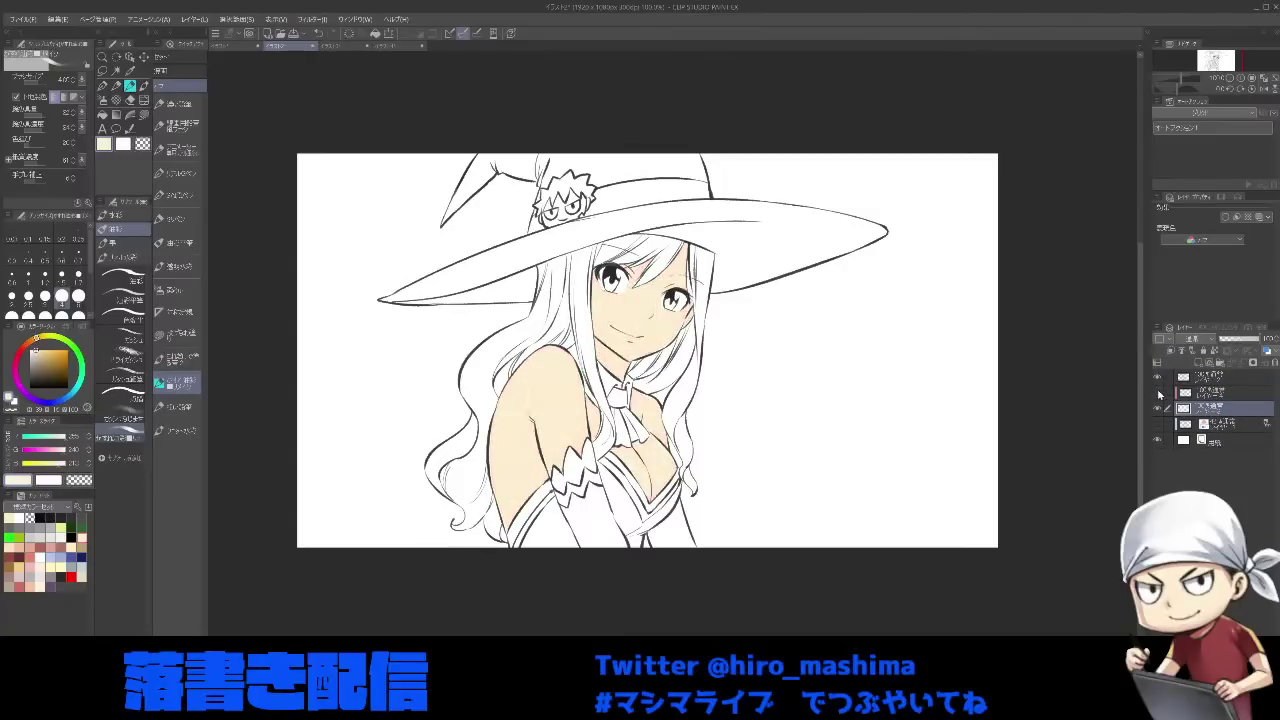
click(1159, 393)
click(1159, 393)
click(1159, 393)
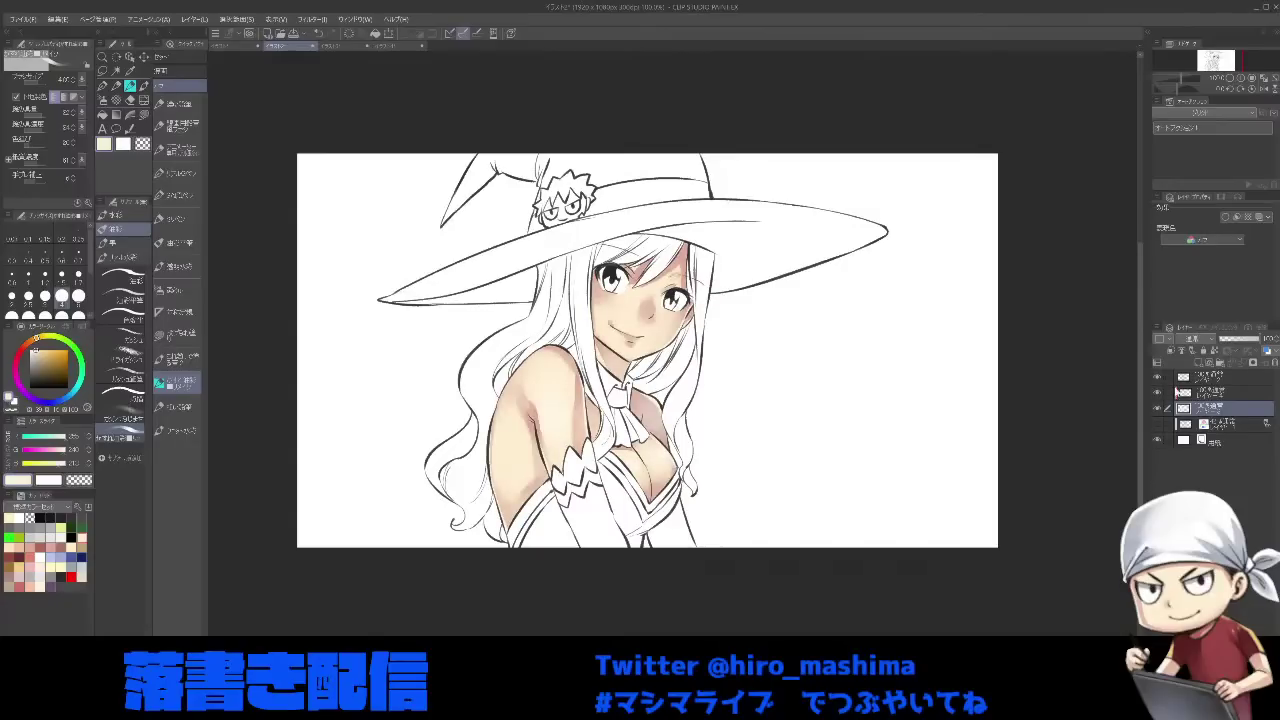
click(1229, 395)
click(1227, 409)
click(1228, 398)
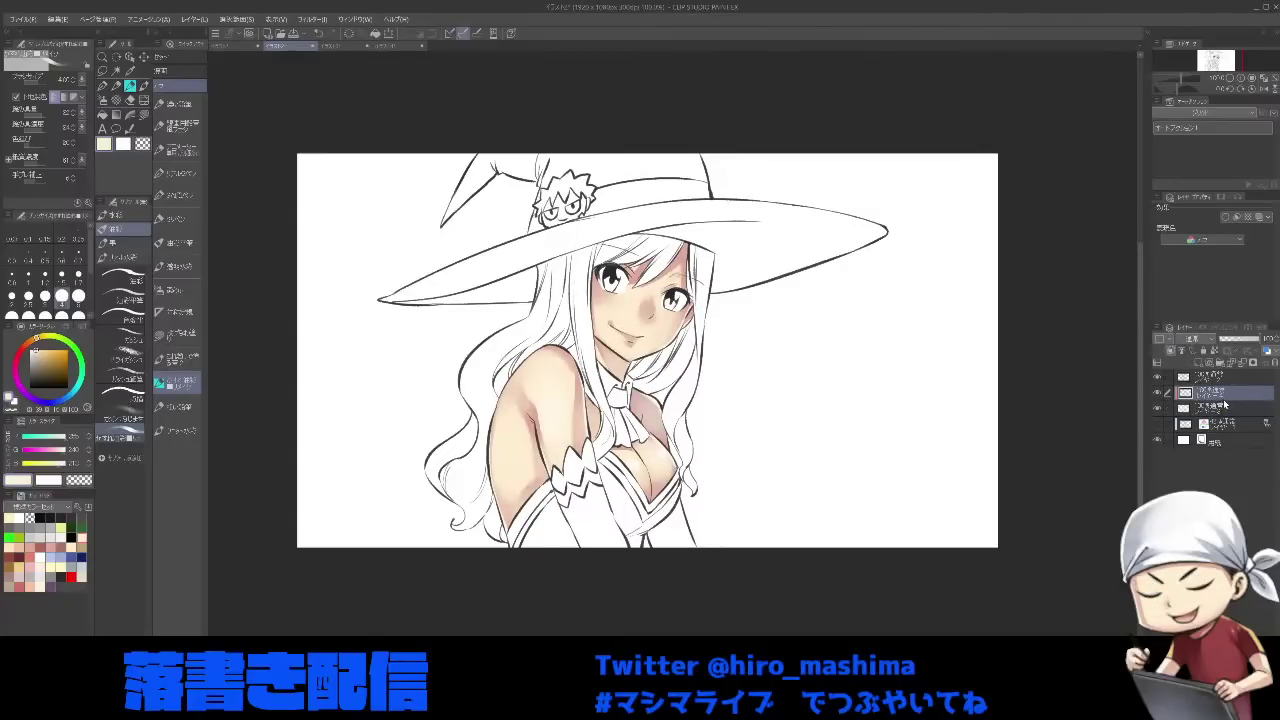
key(ctrl+e)
- Check the layers by showing the blue rough sketch and toggling the line-art and merged skin layers
click(1159, 378)
click(1159, 378)
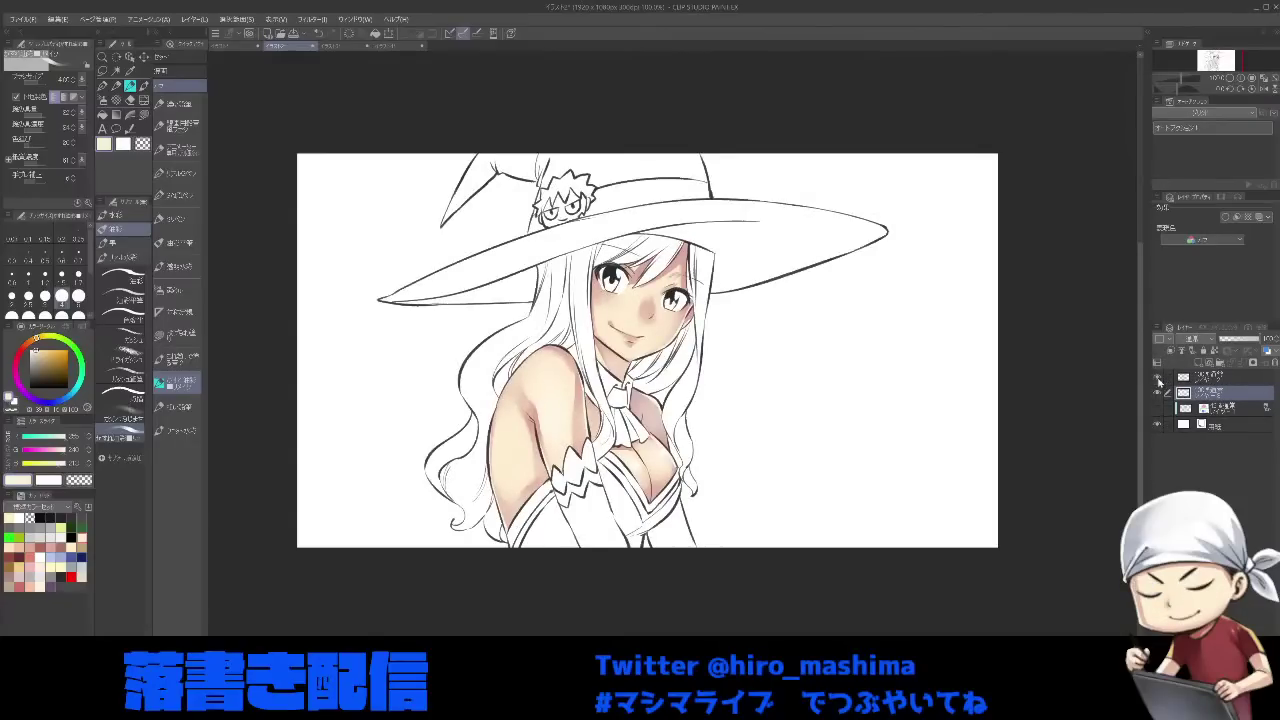
click(1159, 409)
click(1158, 393)
click(1158, 378)
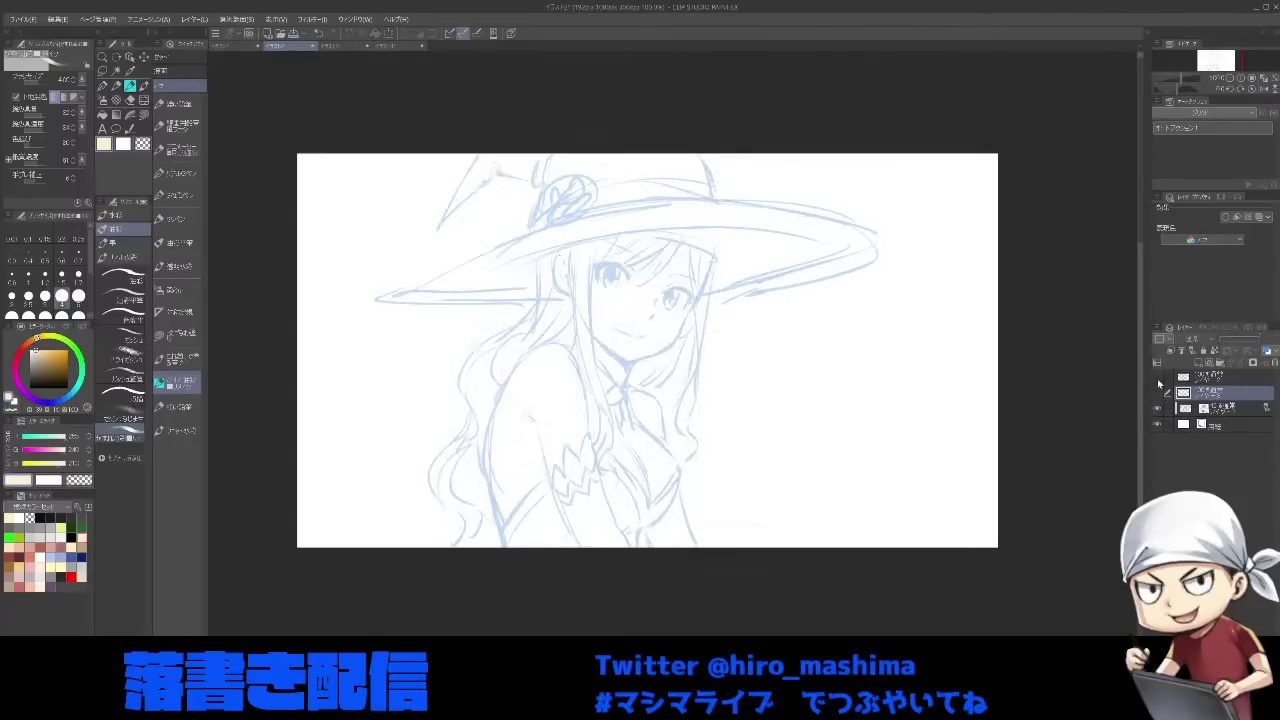
click(1158, 378)
click(1158, 393)
- Add a new raster layer directly above the rough sketch layer and hide the sketch
click(1218, 408)
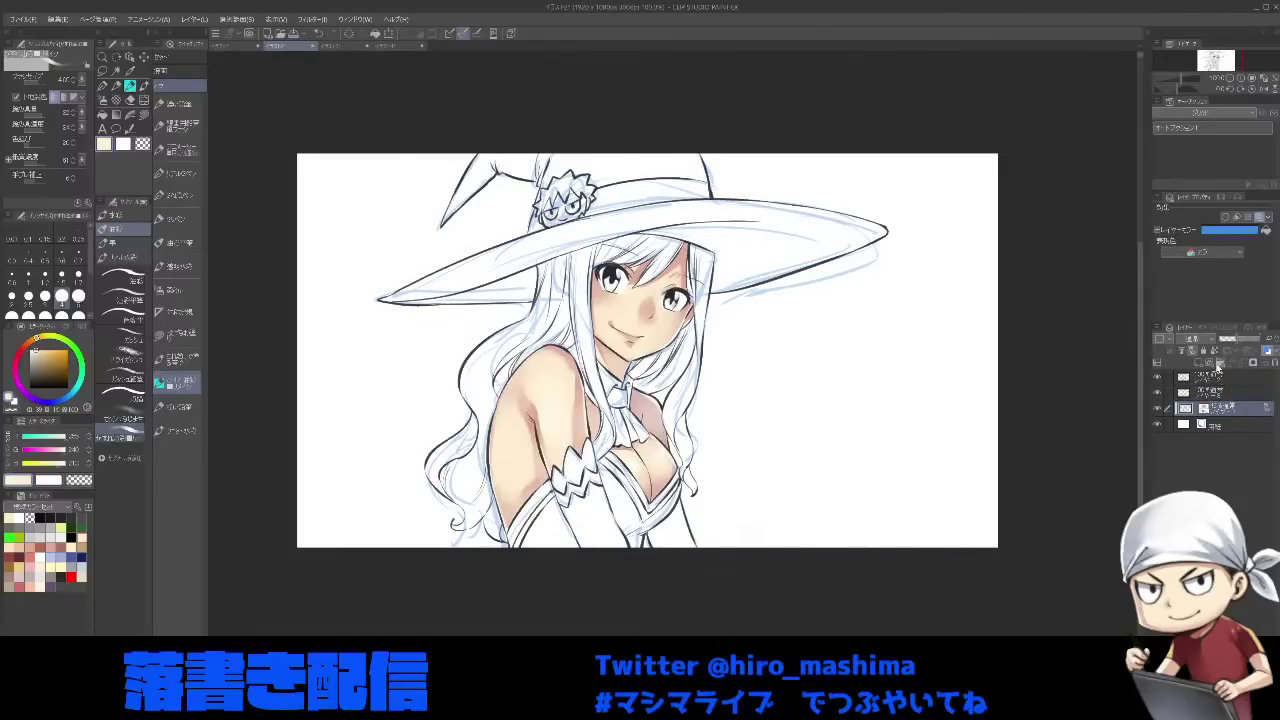
click(1198, 362)
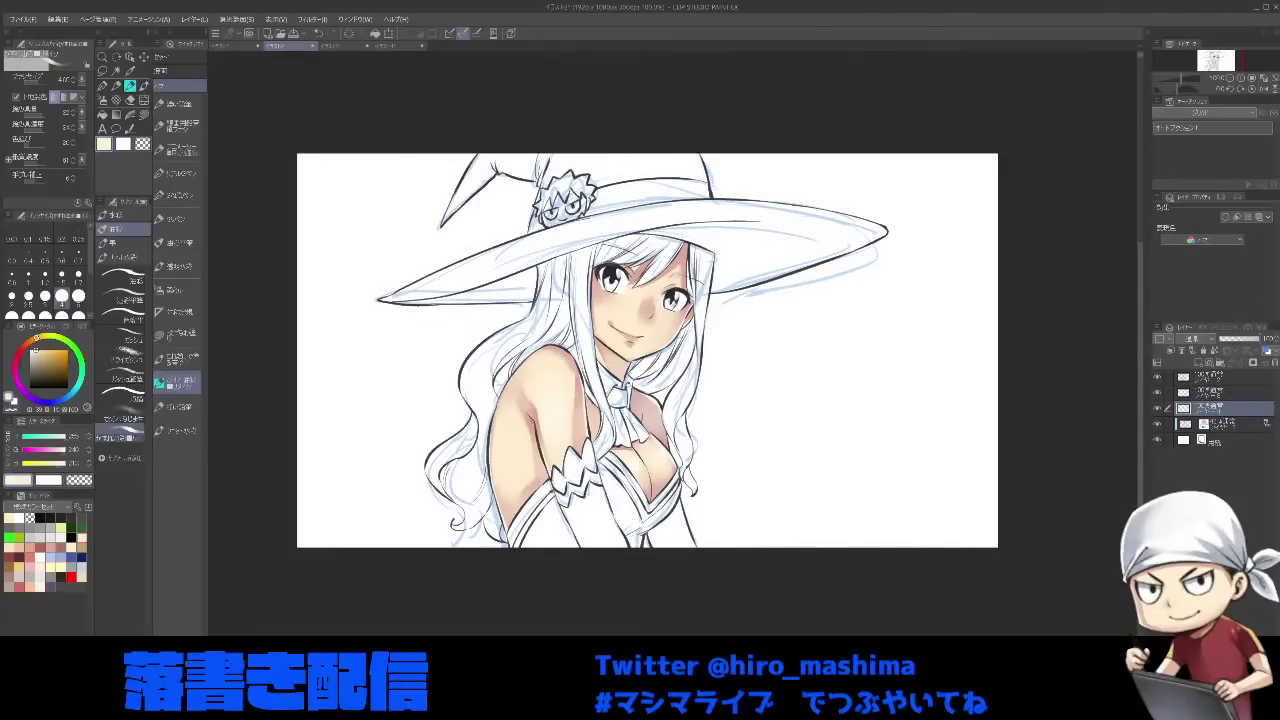
click(1158, 424)
- Mix a medium steel blue and fill both irises with it on the new layer
click(71, 557)
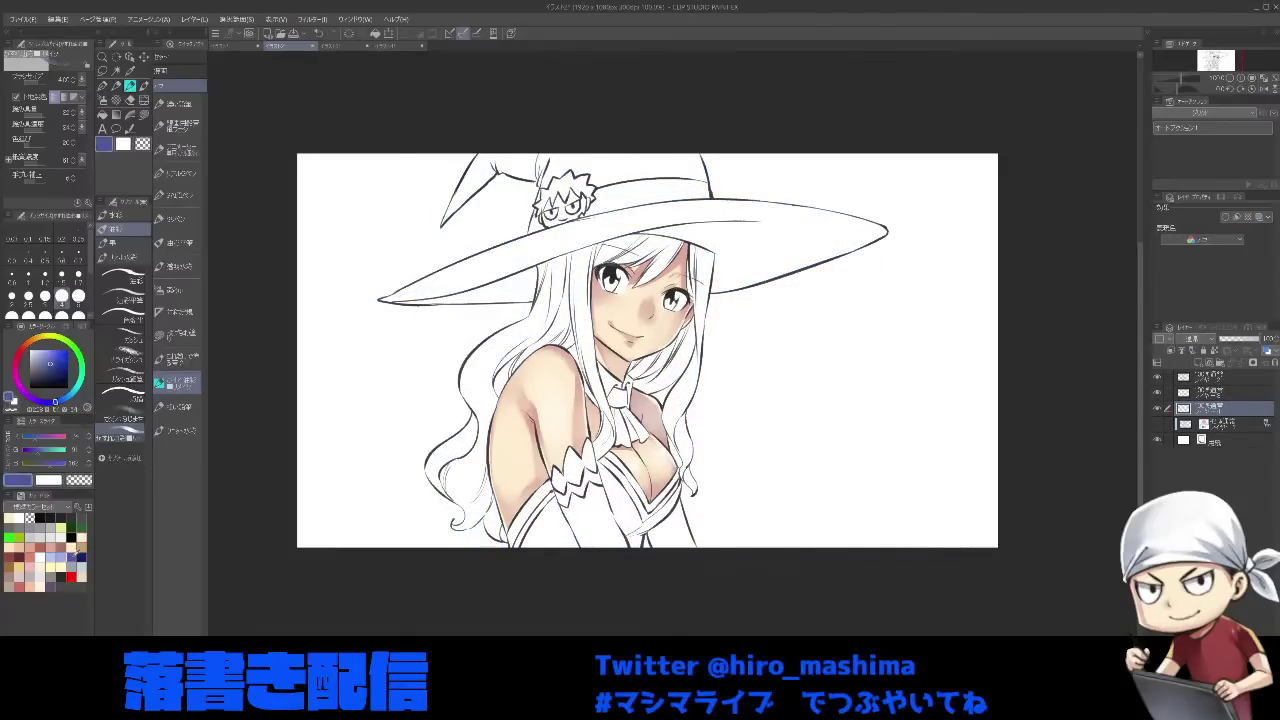
click(56, 354)
click(57, 357)
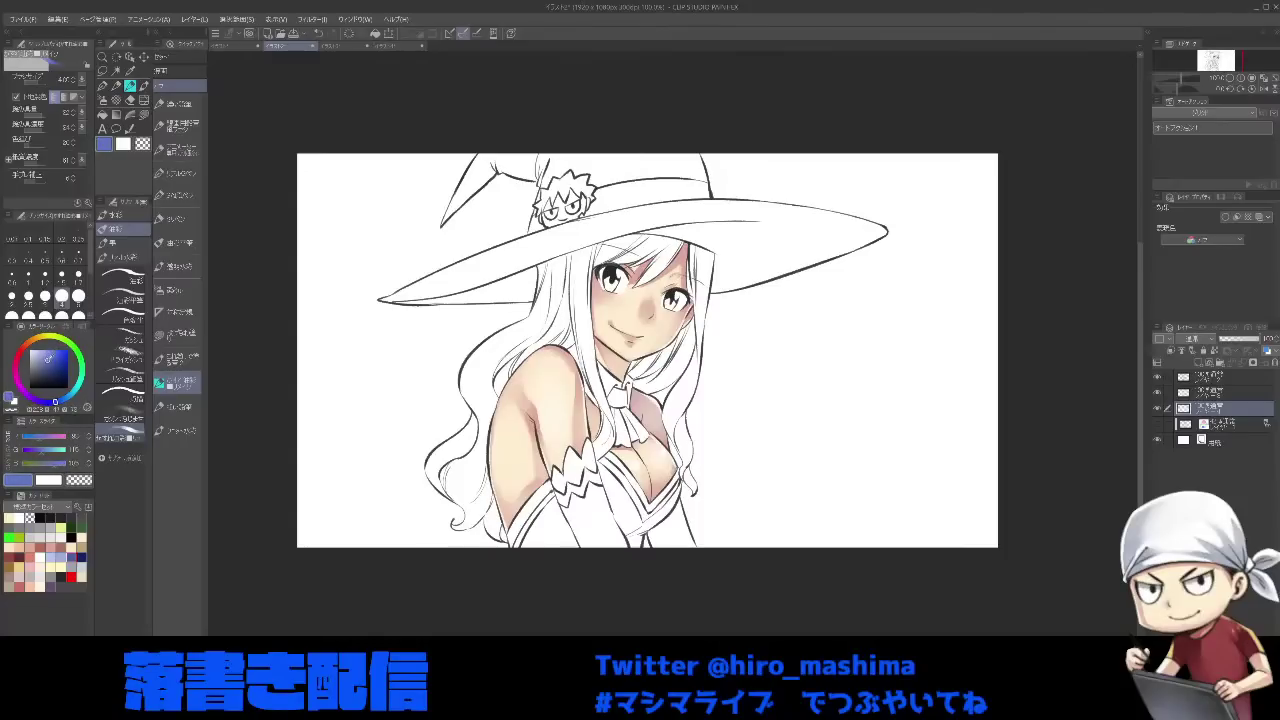
click(52, 368)
click(52, 358)
click(56, 355)
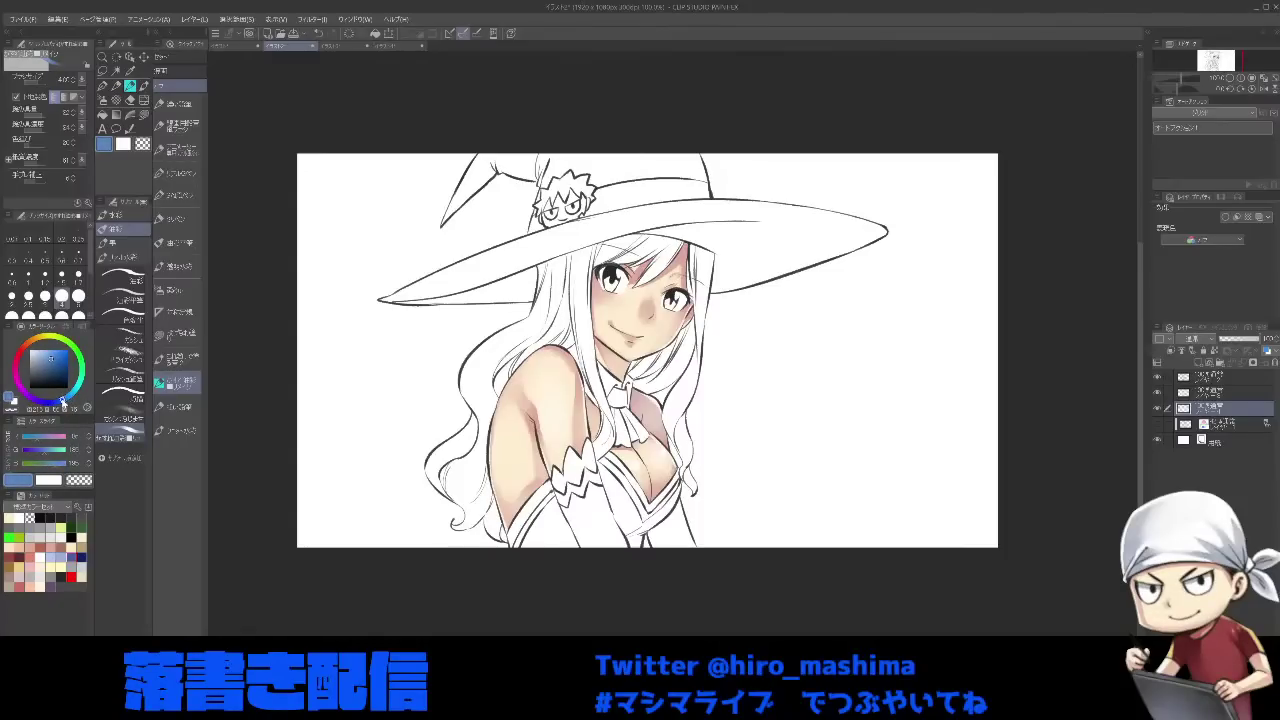
scroll(629, 293, up, 1)
drag(629, 293, 638, 351)
click(52, 361)
click(12, 297)
key(g)
click(612, 366)
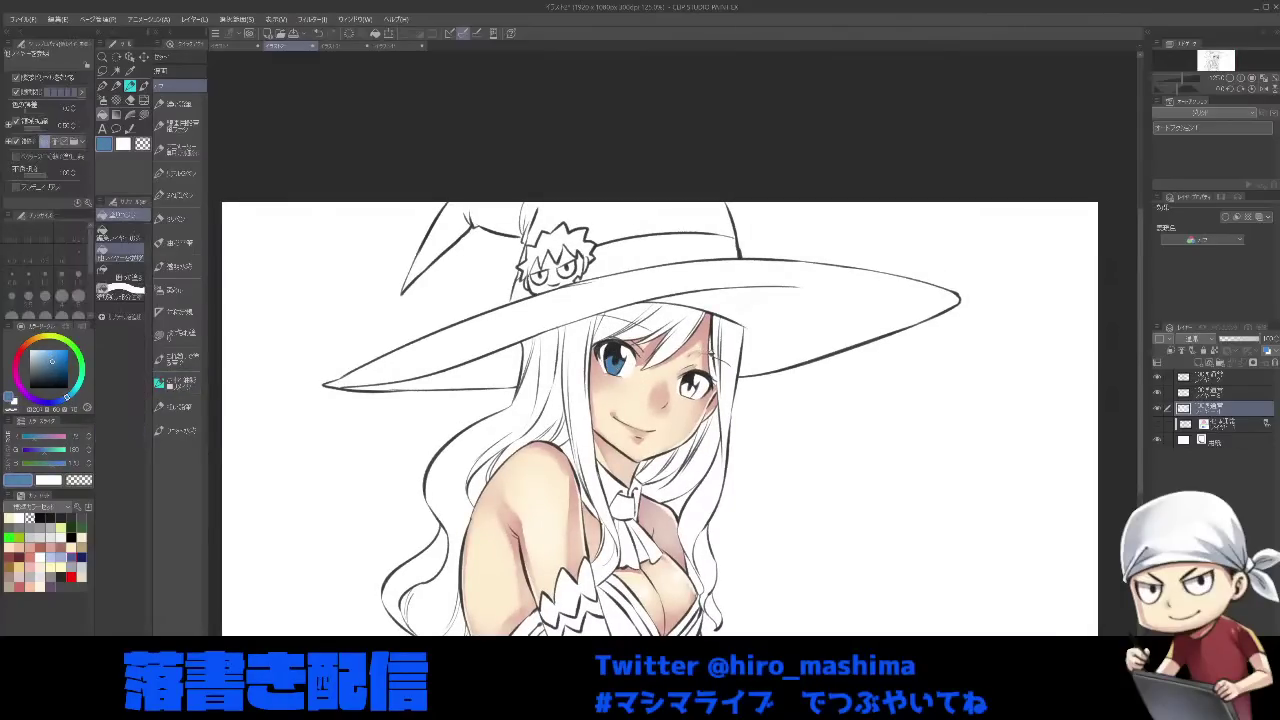
- Recolour both irises with a more vivid royal blue using the fill tools
click(55, 360)
drag(66, 397, 58, 403)
click(54, 355)
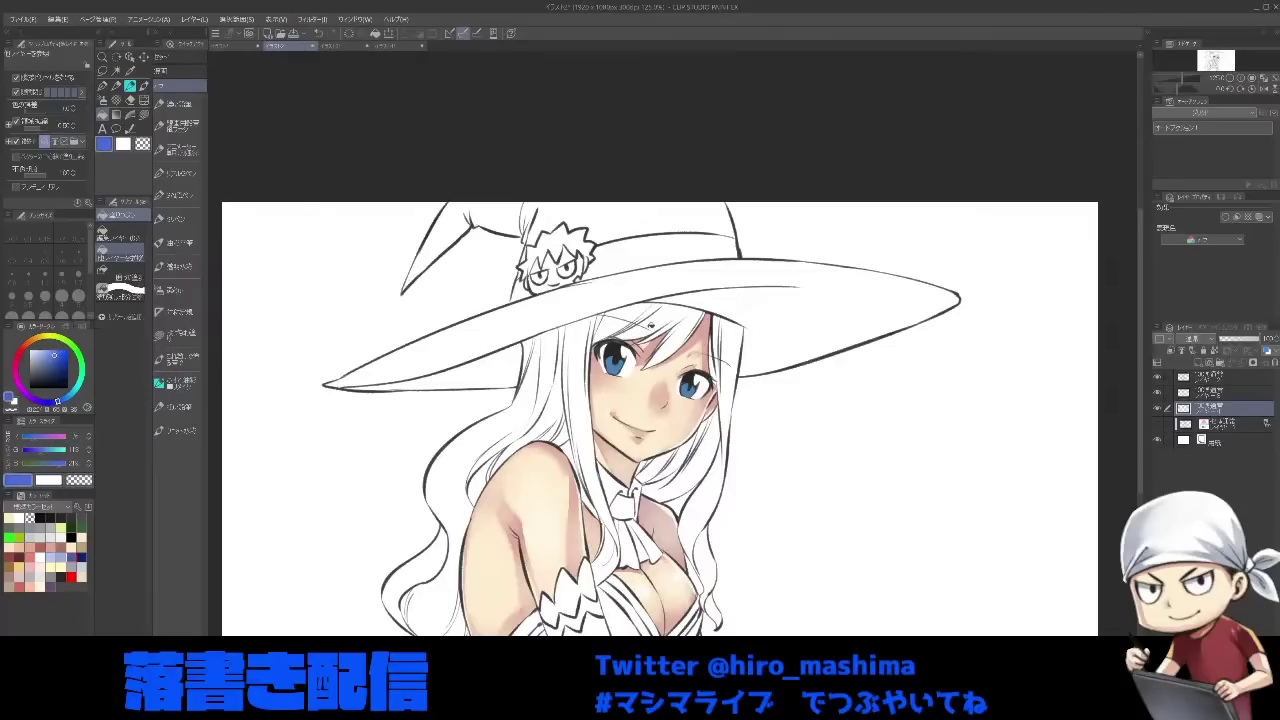
key(u)
drag(621, 360, 626, 370)
key(g)
click(614, 367)
click(687, 385)
scroll(693, 377, up, 1)
click(694, 381)
- Deepen both irises to a darker royal blue and prepare a fine colour brush for detailing them
click(57, 363)
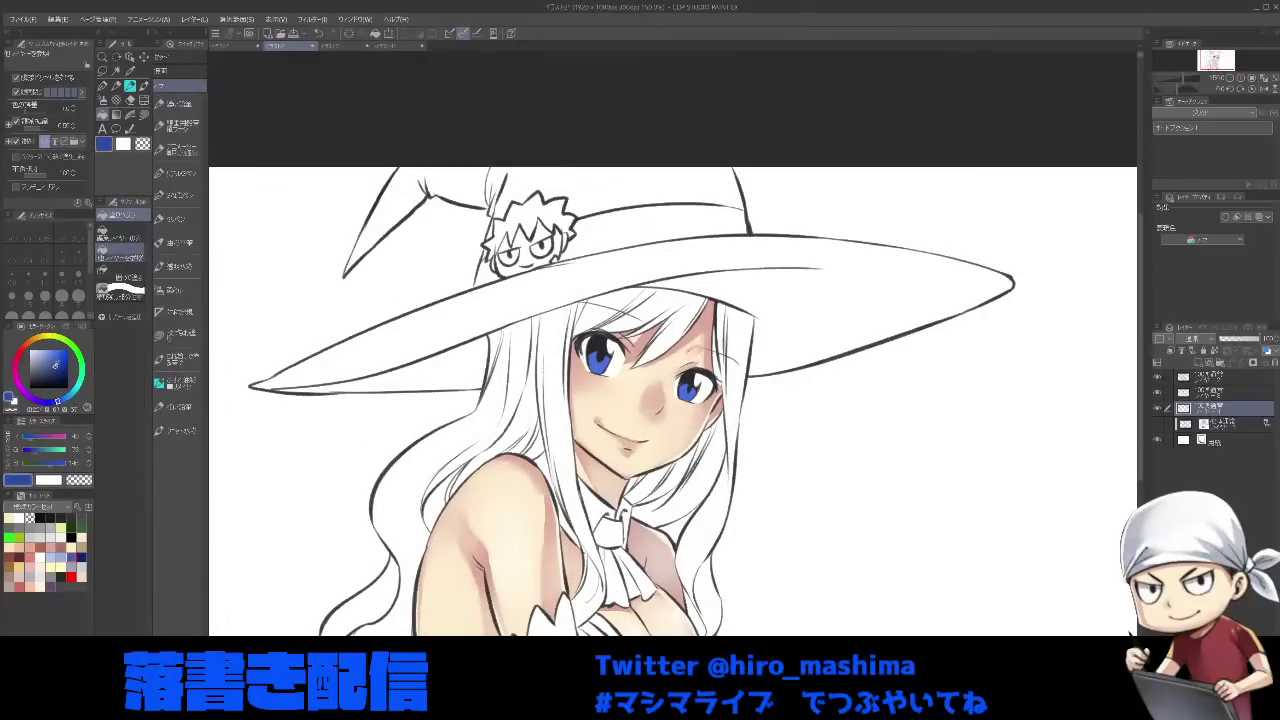
key(b)
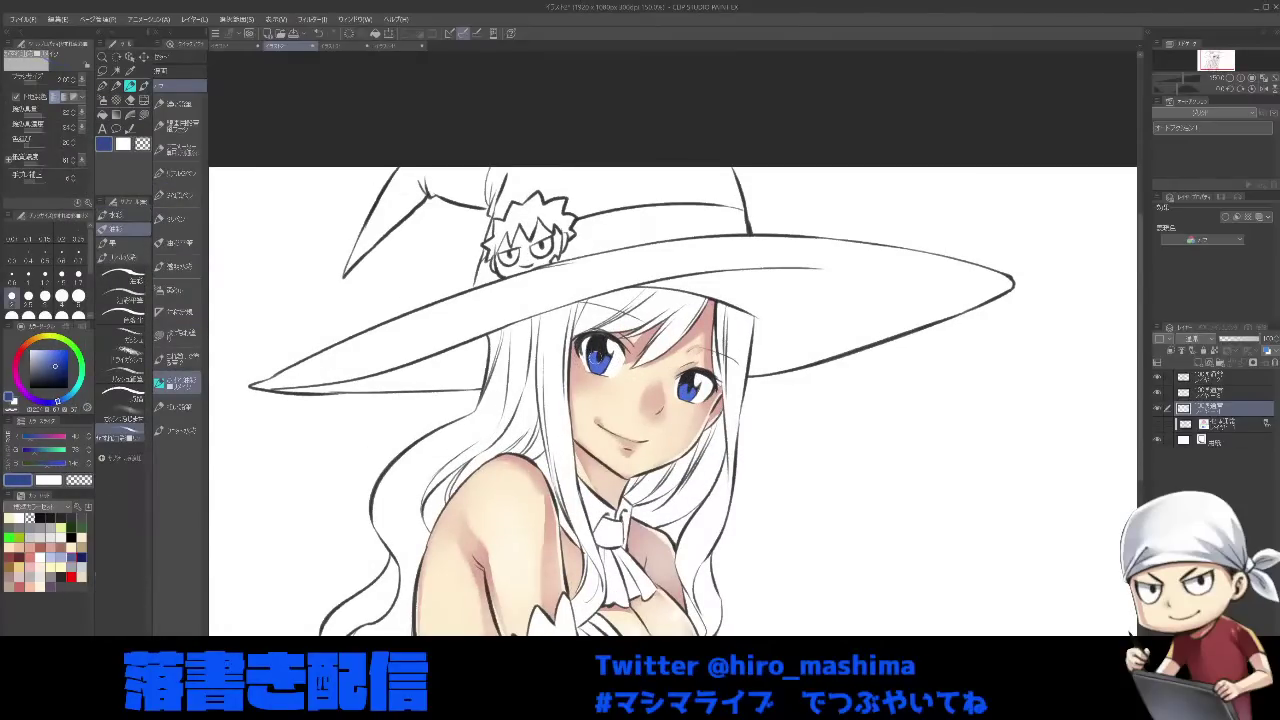
key(ctrl+z)
key(ctrl+z)
click(78, 275)
click(78, 254)
key(bracketright)
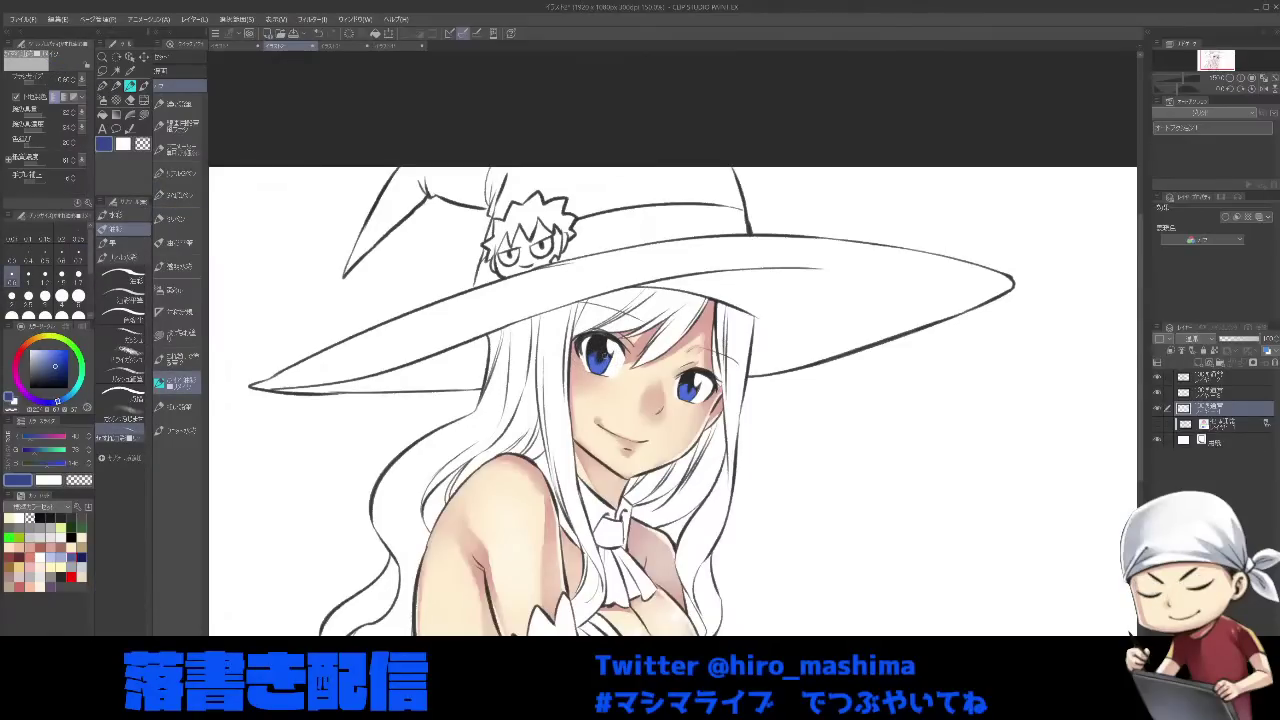
drag(667, 356, 647, 316)
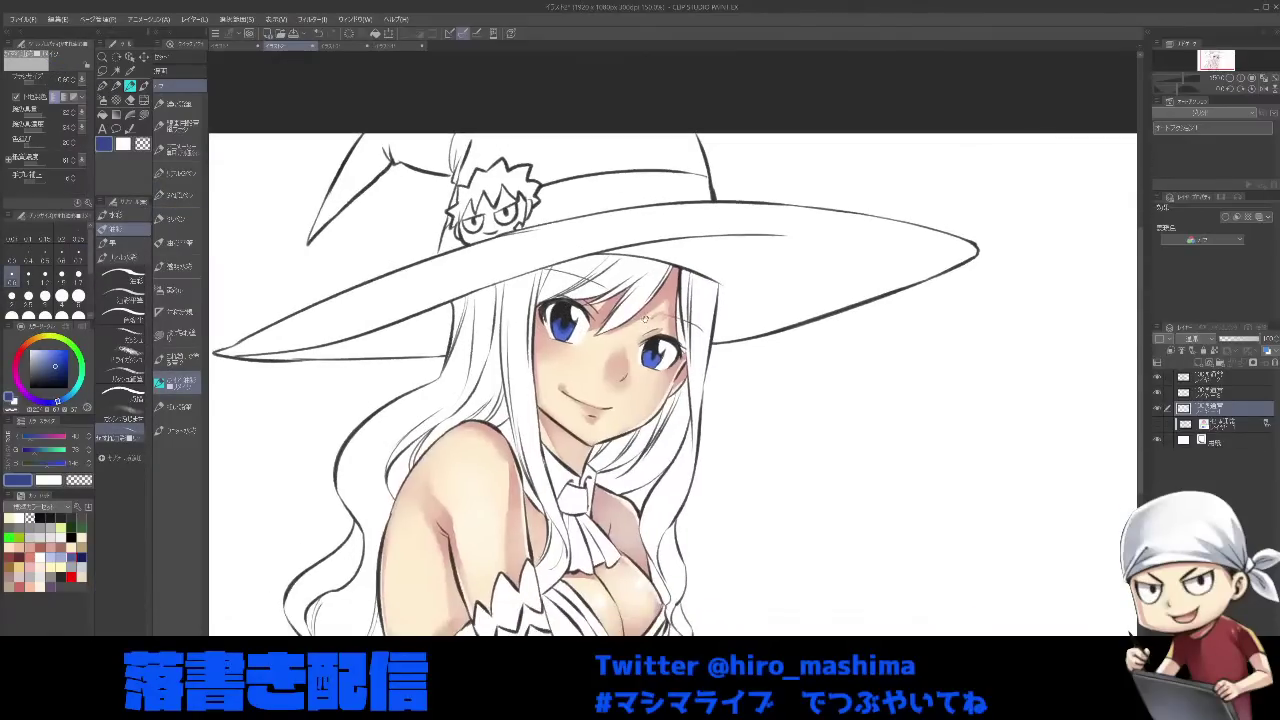
key(bracketleft)
key(bracketleft)
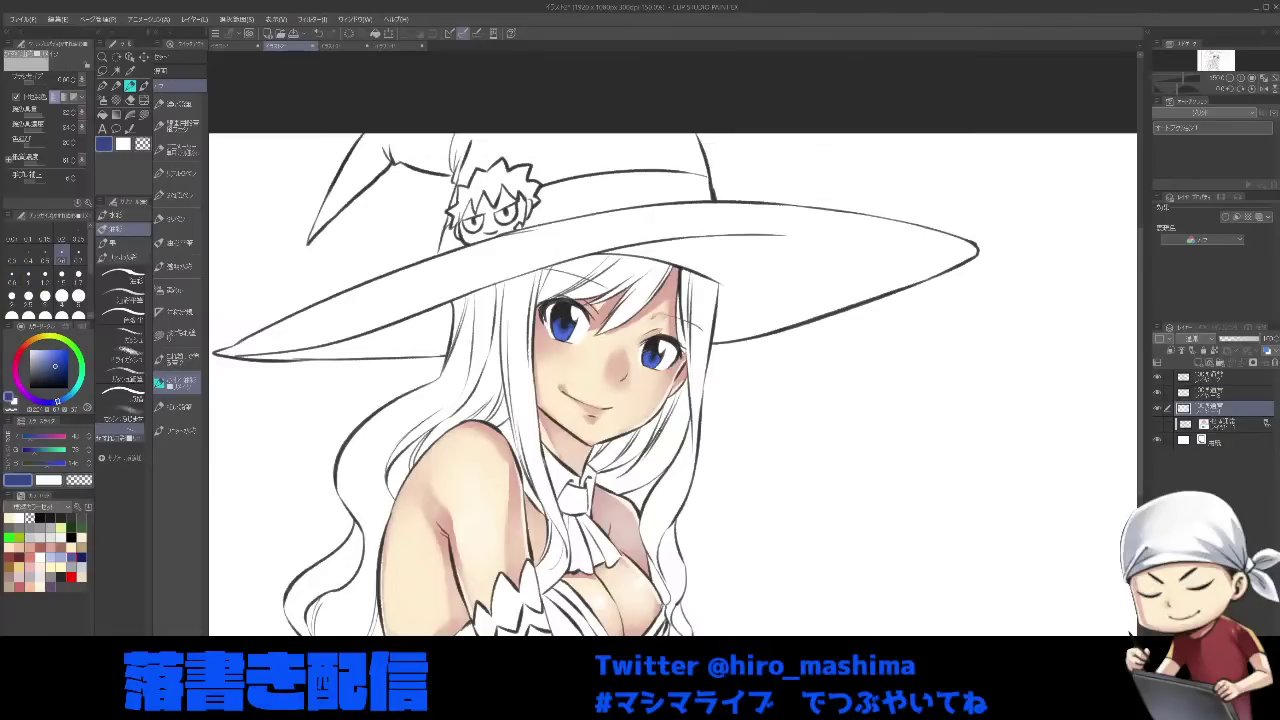
- Paint pale yellow reflections along the lower edge of both irises, using a new layer set to Overlay
click(58, 562)
key(ctrl+plus)
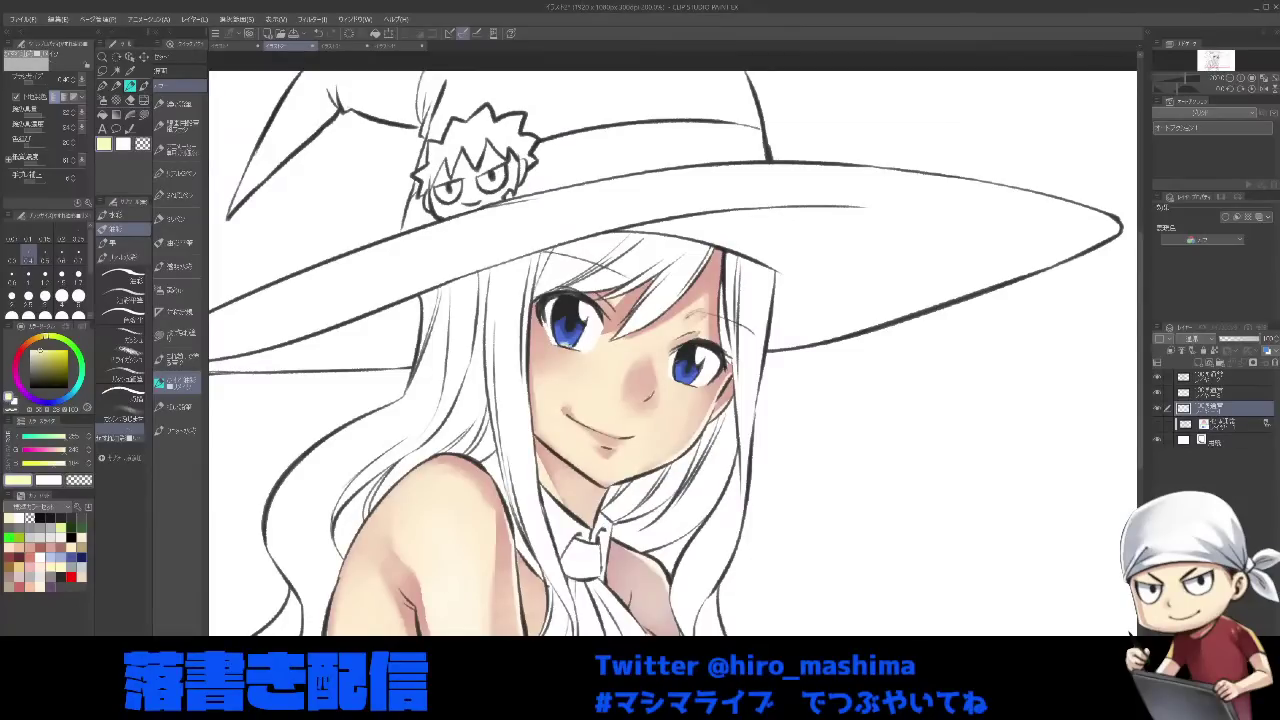
key(])
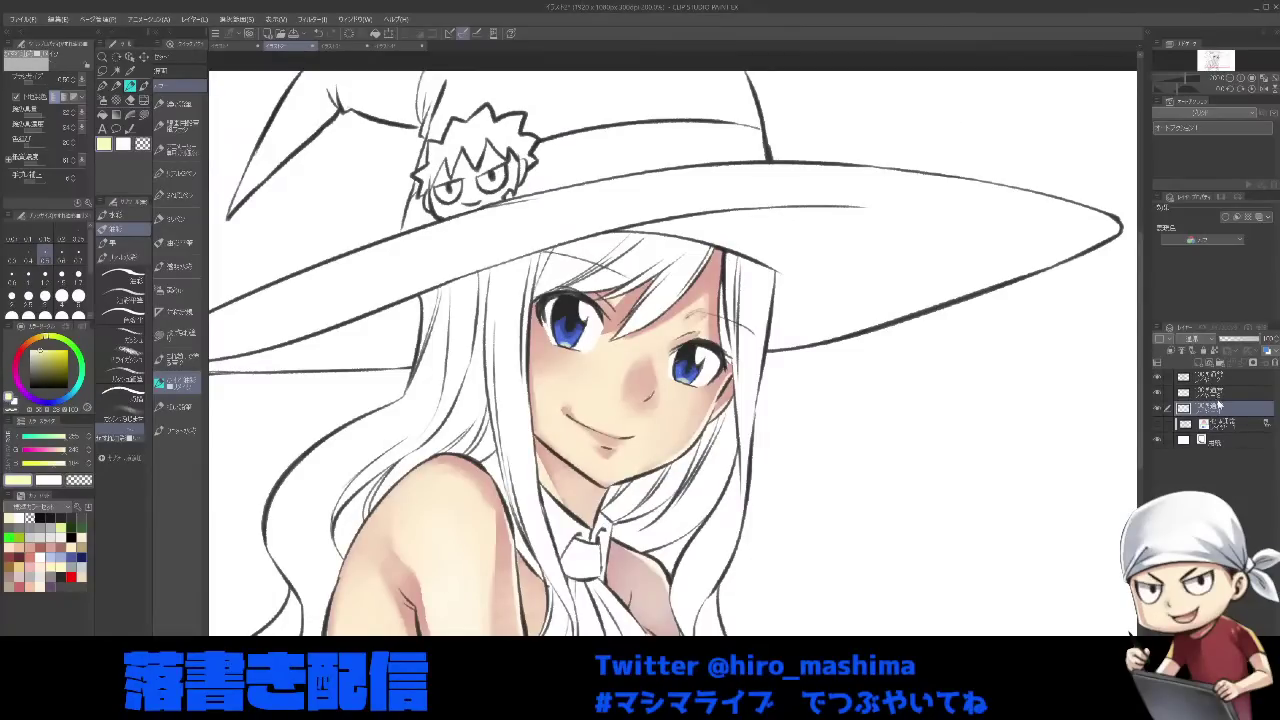
key(ctrl+shift+n)
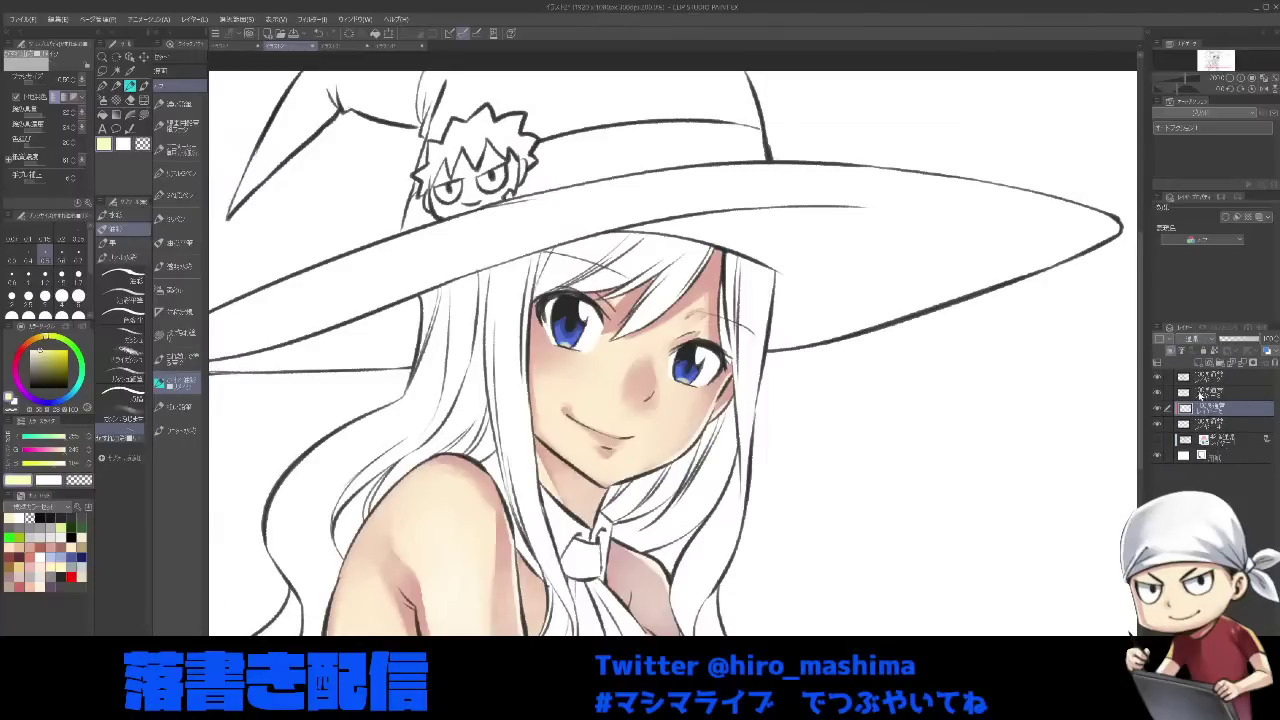
click(1196, 473)
scroll(603, 395, up, 3)
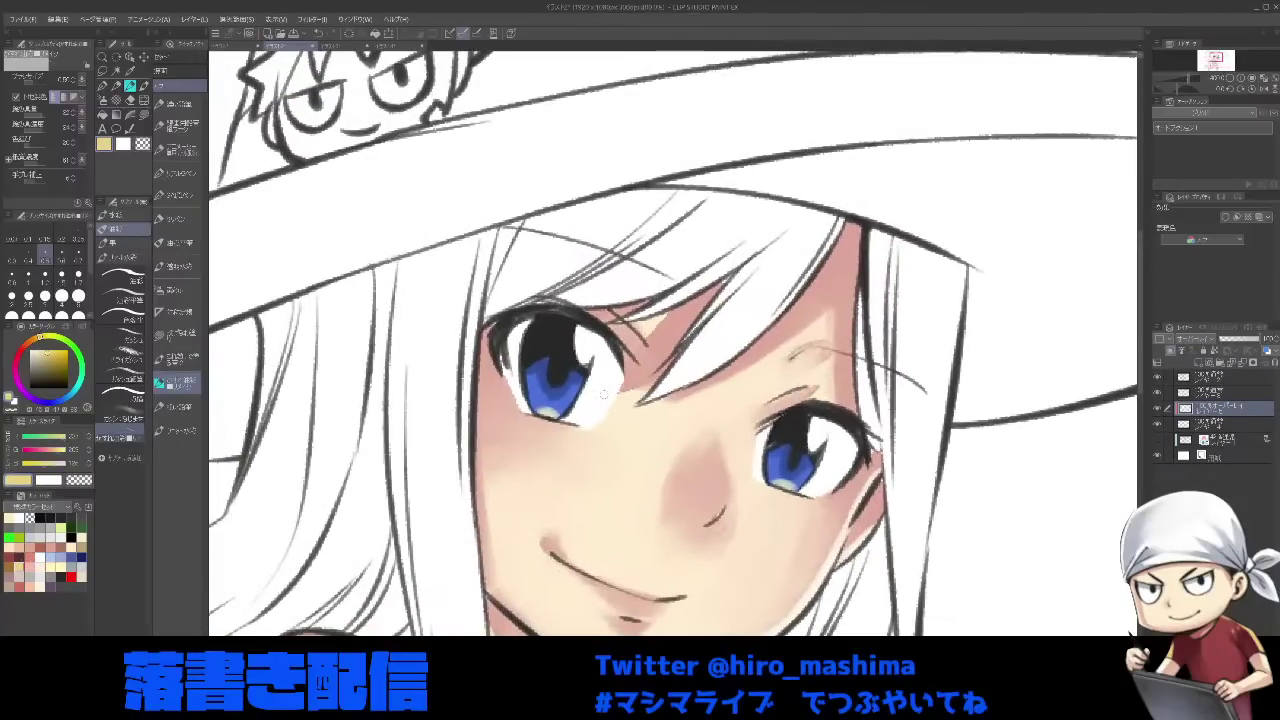
drag(604, 395, 620, 427)
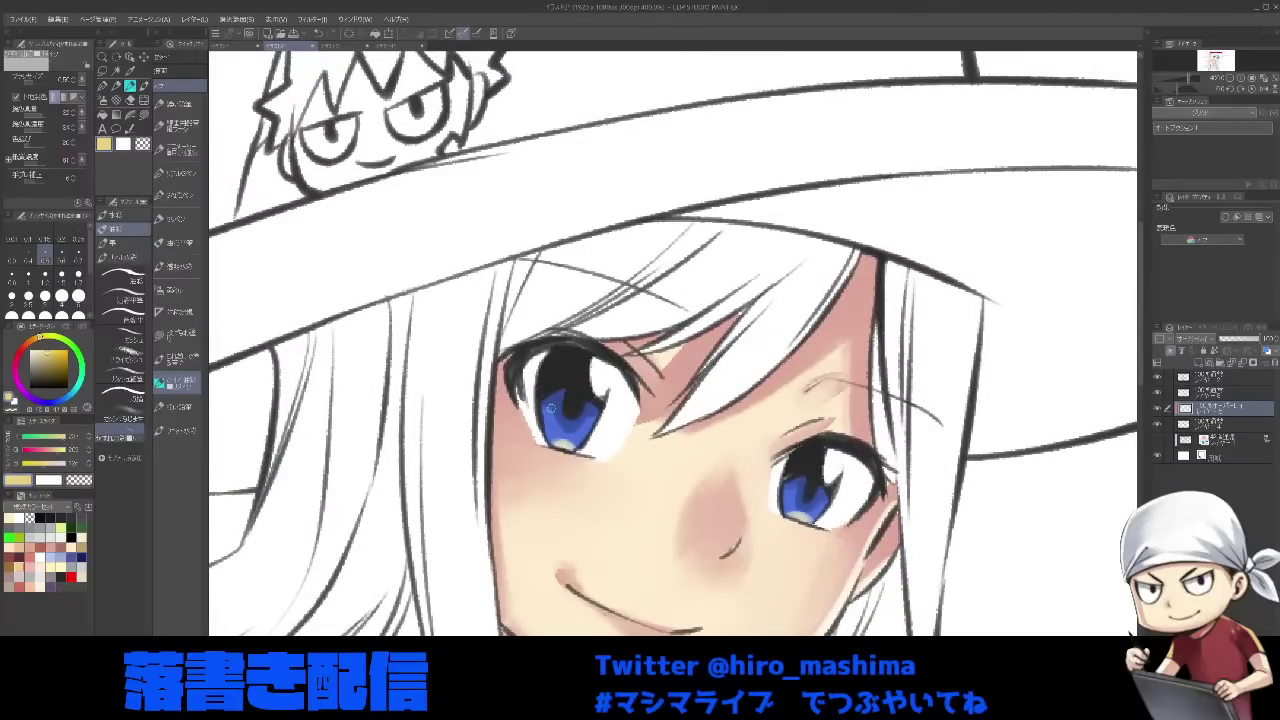
- Add small window-shaped highlights inside both irises with the lasso fill and merge their softened layer into the iris layer
key(u)
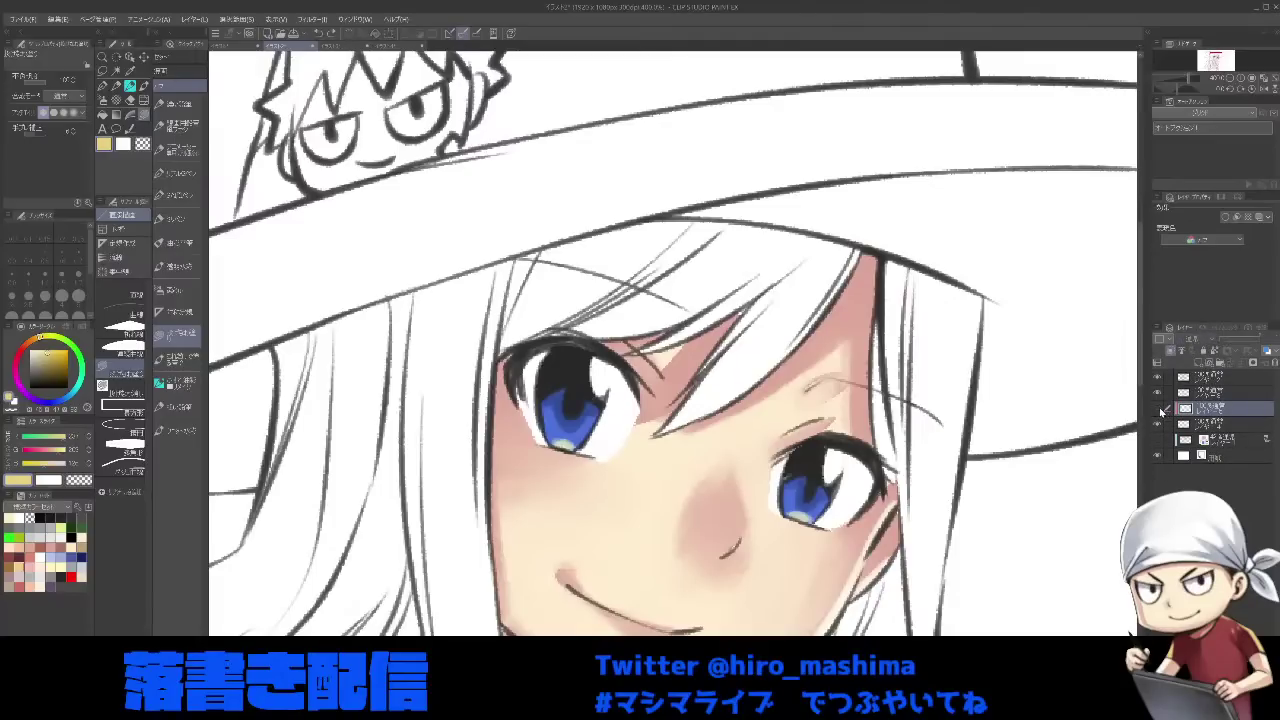
click(1158, 409)
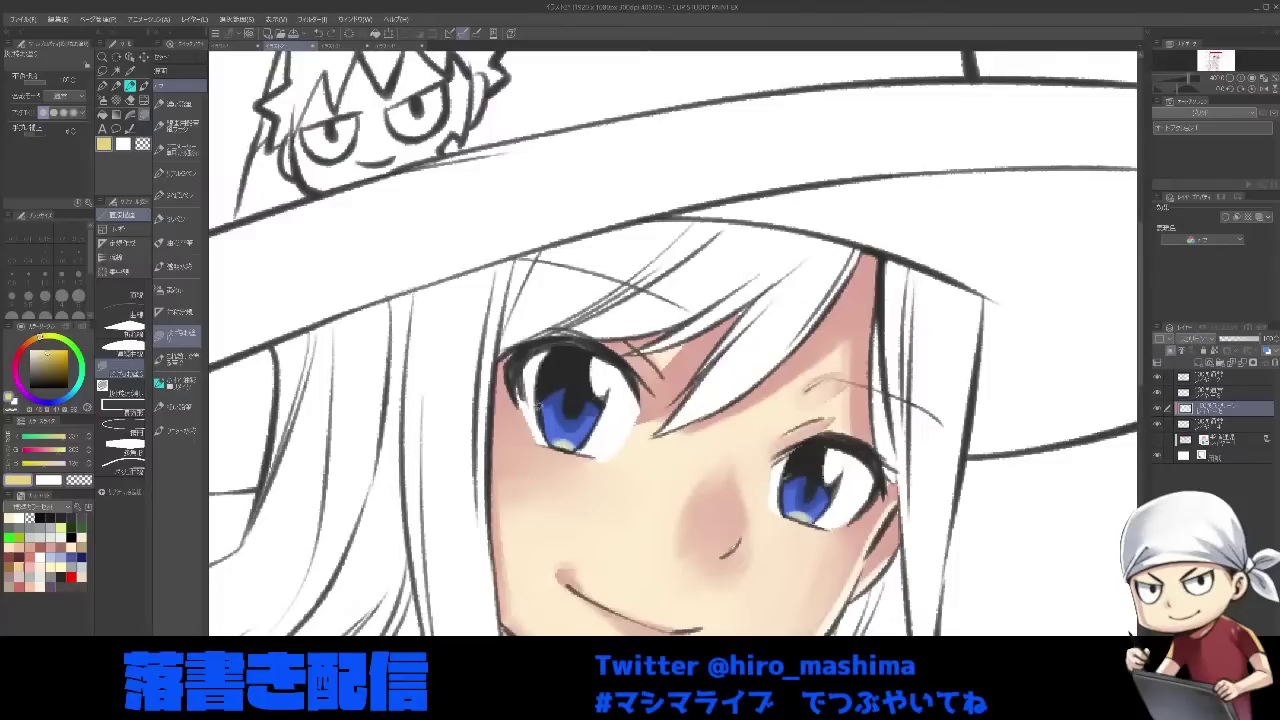
drag(546, 409, 491, 340)
drag(720, 424, 730, 419)
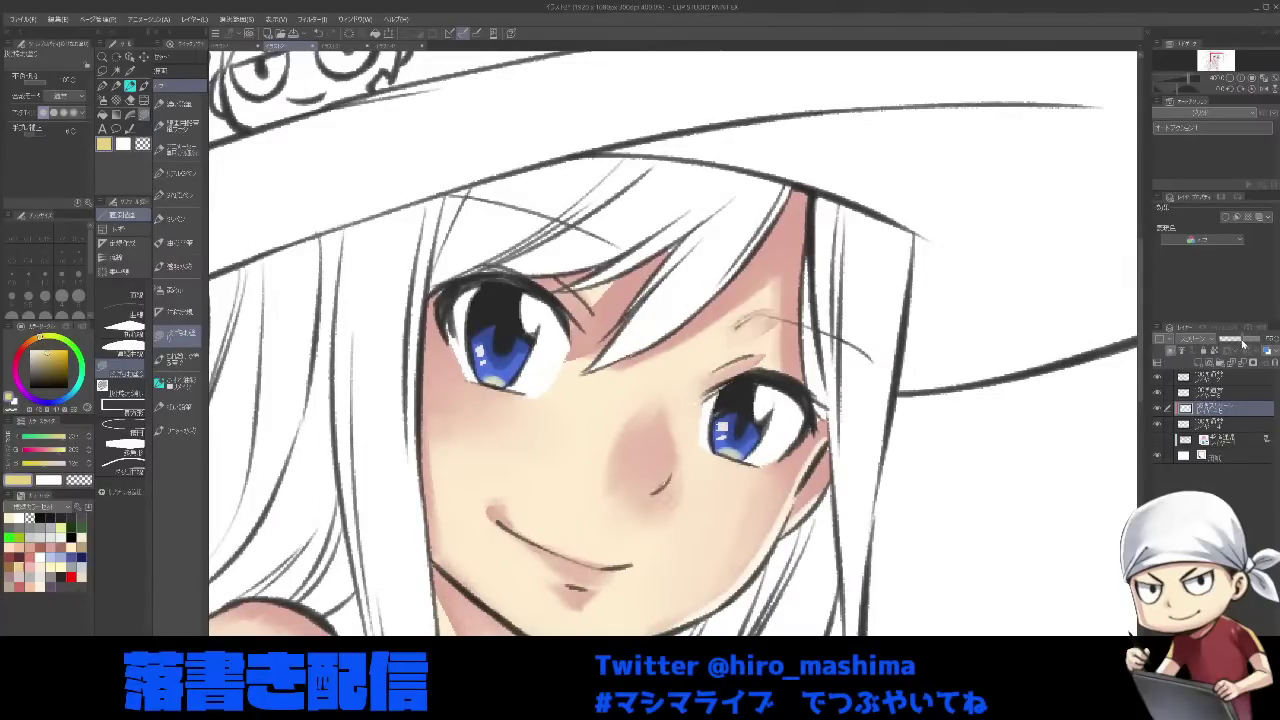
drag(1243, 343, 1241, 343)
key(ctrl+e)
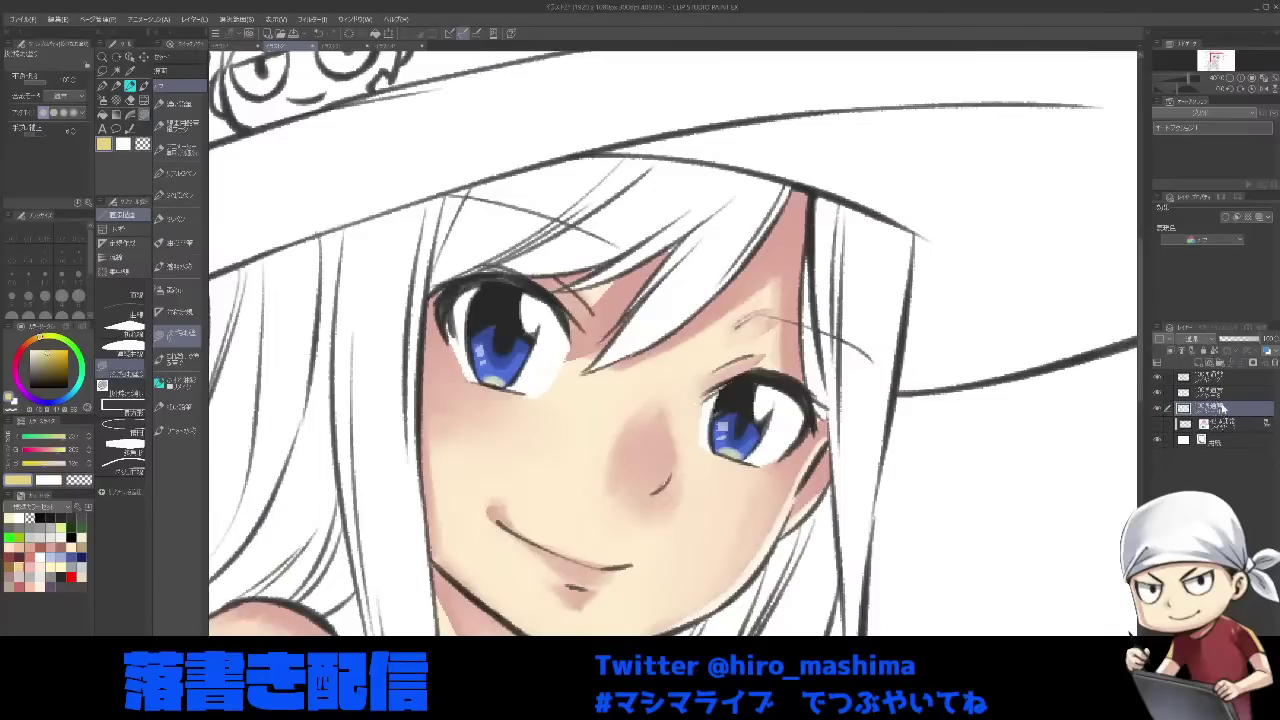
- Shade the eye whites beneath the upper lashes in blue-grey and merge the eye colours into the skin layer
click(82, 566)
key(ctrl+minus)
scroll(568, 328, up, 3)
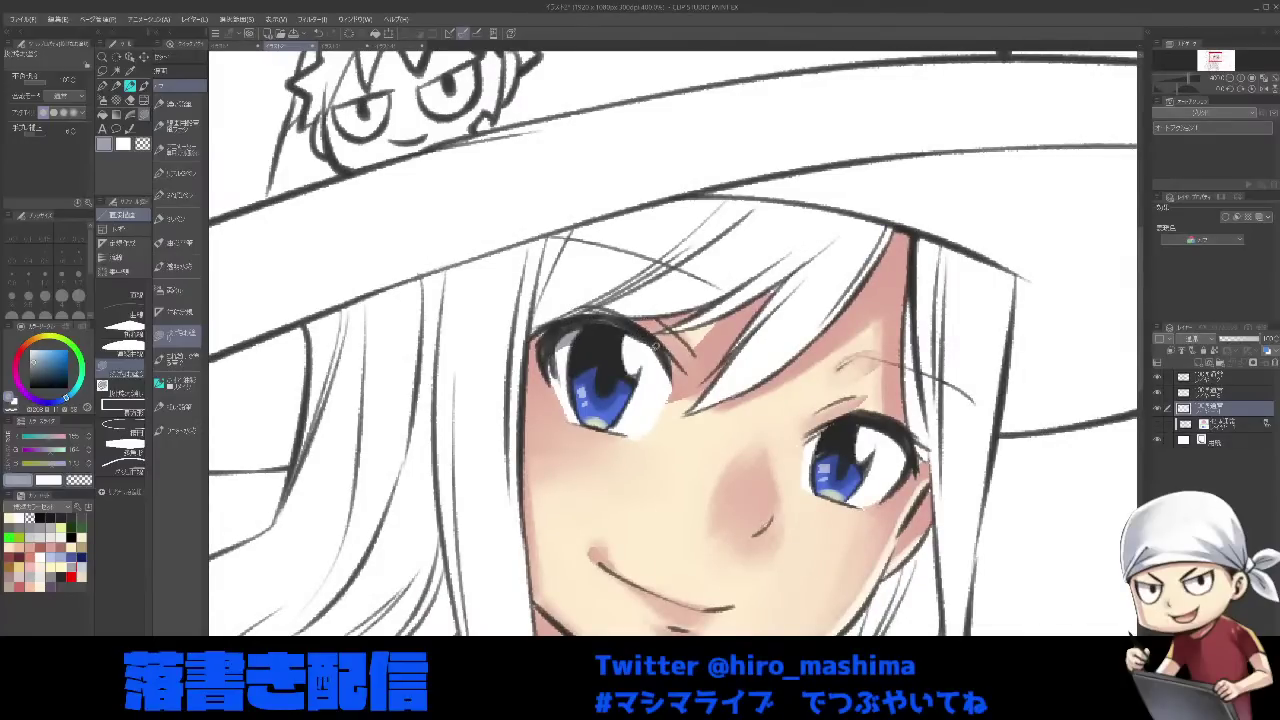
mouse_move(645, 342)
mouse_down()
mouse_move(668, 400)
mouse_move(670, 340)
mouse_up()
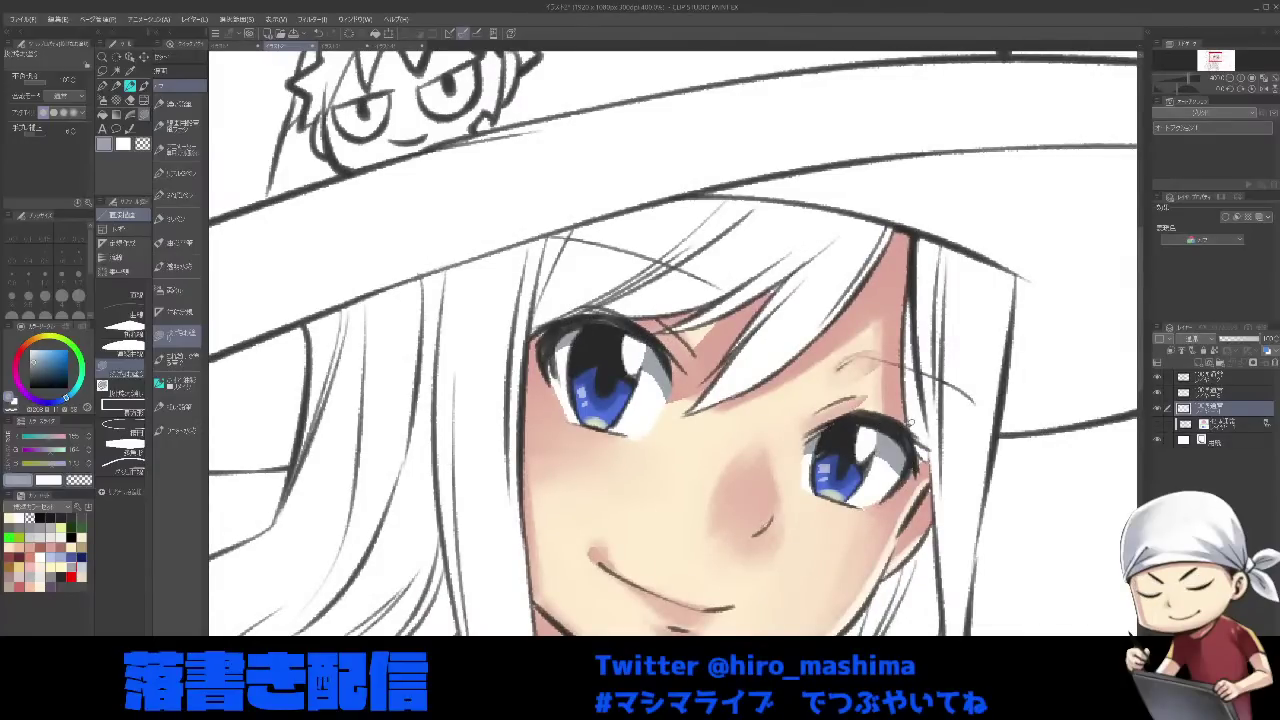
scroll(940, 415, down, 3)
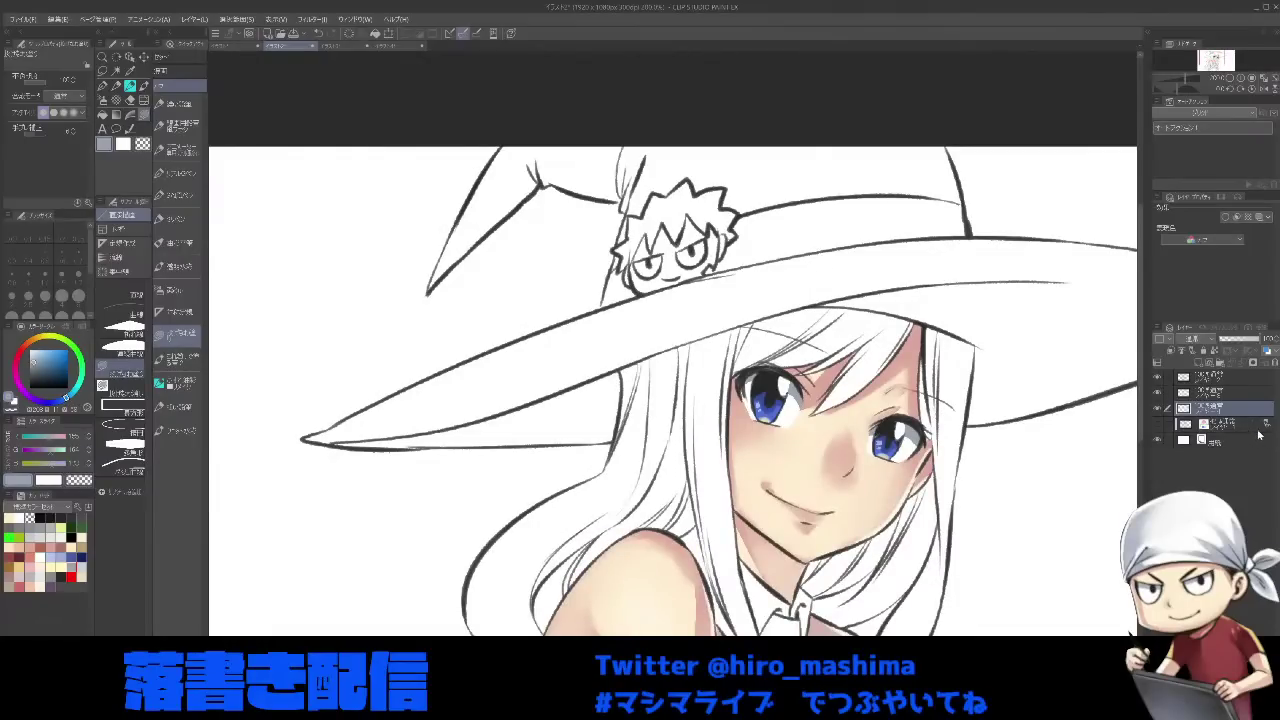
click(1224, 394)
key(ctrl+e)
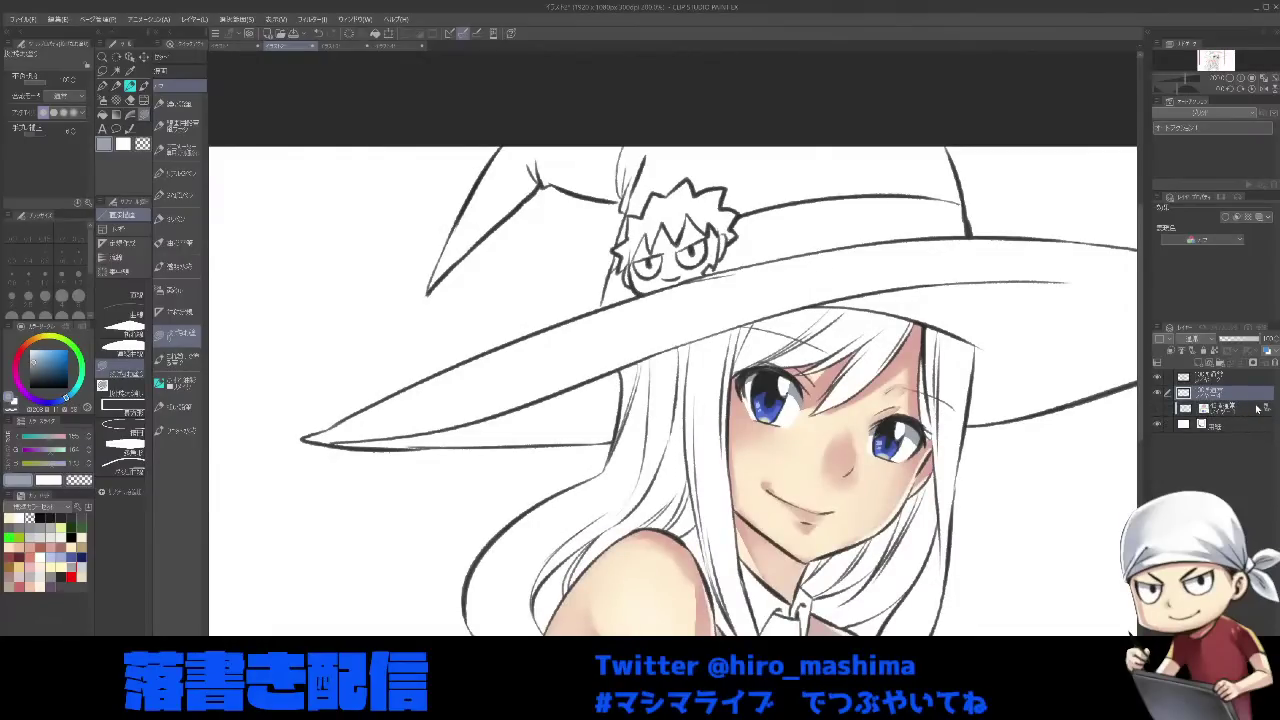
- Touch up the white at the outer corner of the witch's left eye with fine brush strokes in sampled colours
scroll(916, 436, up, 2)
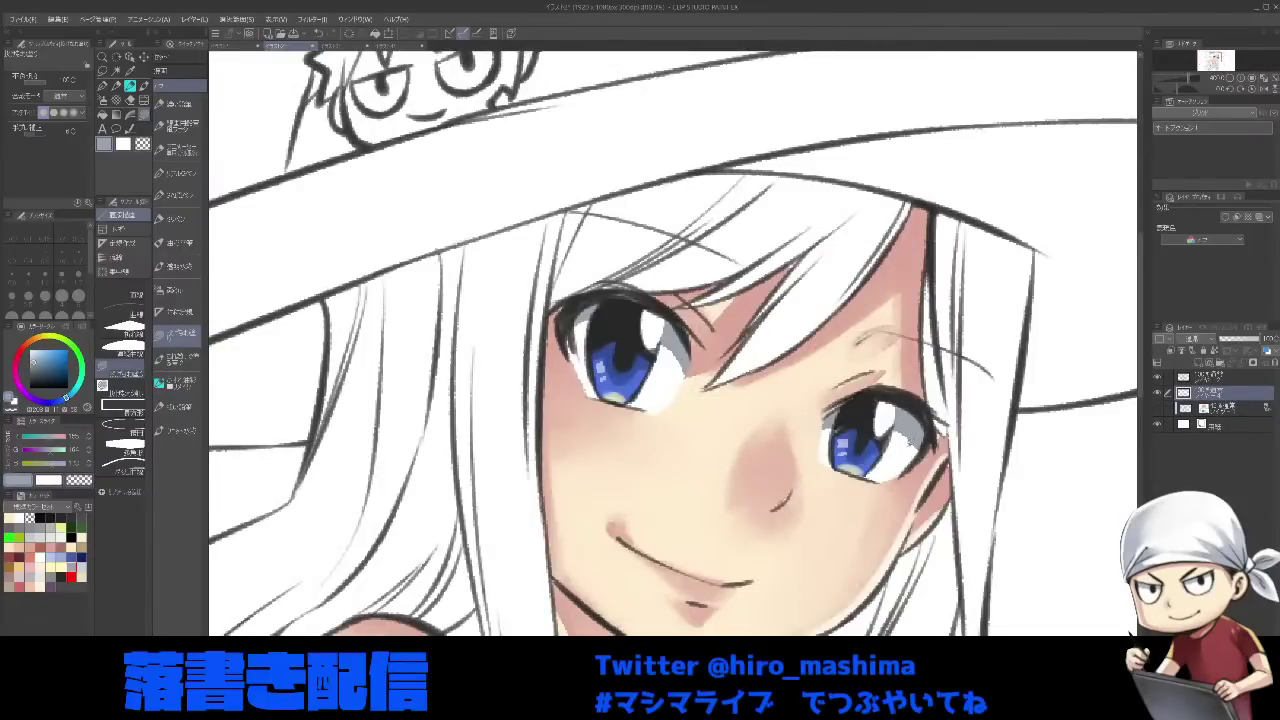
alt+click(955, 440)
key(p)
key([)
key([)
key([)
key([)
key([)
key([)
key([)
key([)
drag(918, 413, 914, 442)
key(b)
key([)
key([)
key(])
key(])
key(])
key(])
key(])
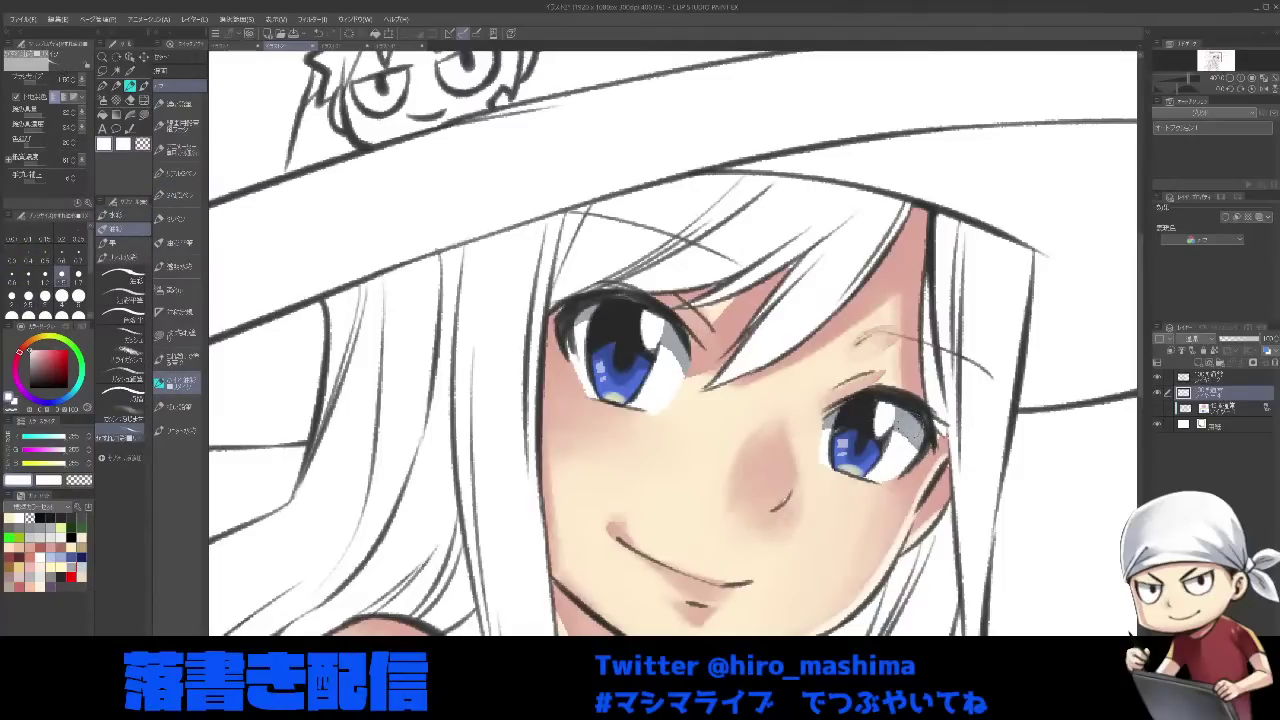
- Sample skin tones around the nose and cheek and retouch small spots on the face with a fine brush
alt+click(794, 266)
key(])
key(])
key(])
key([)
key([)
key([)
key([)
key([)
key([)
key([)
mouse_move(796, 259)
mouse_down()
mouse_move(787, 269)
mouse_move(796, 263)
mouse_up()
alt+click(785, 495)
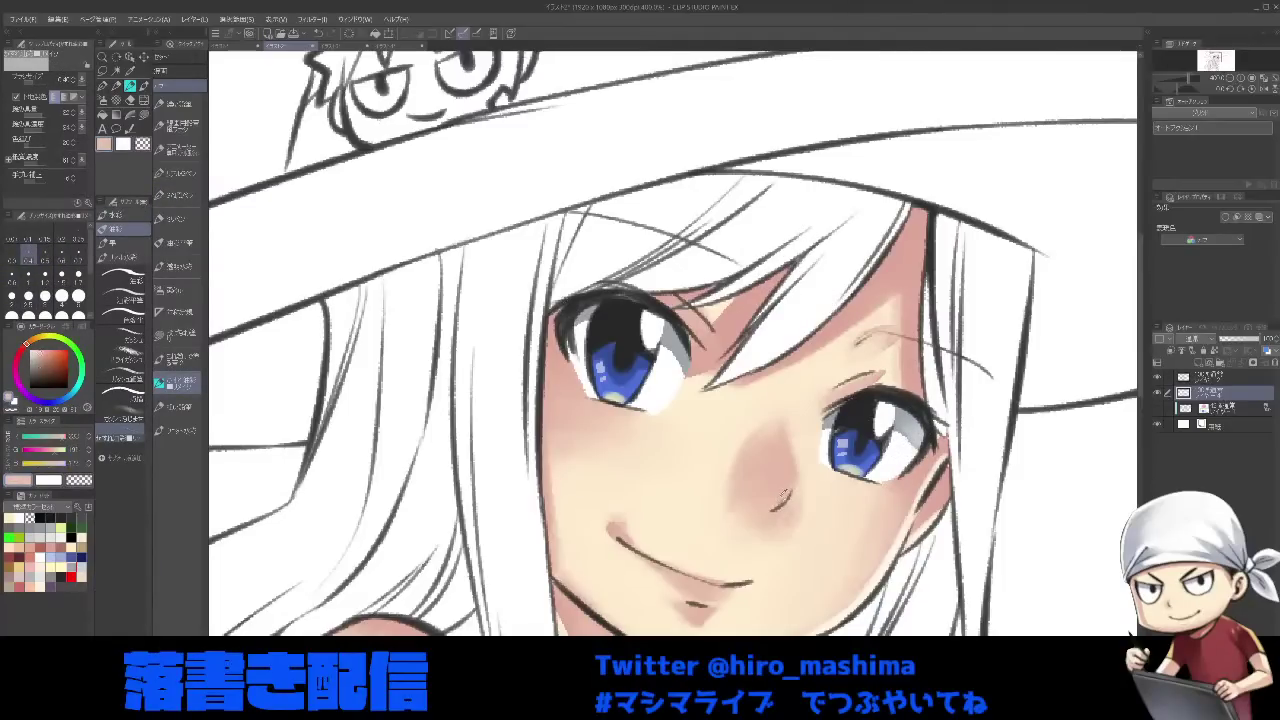
alt+click(930, 500)
key(])
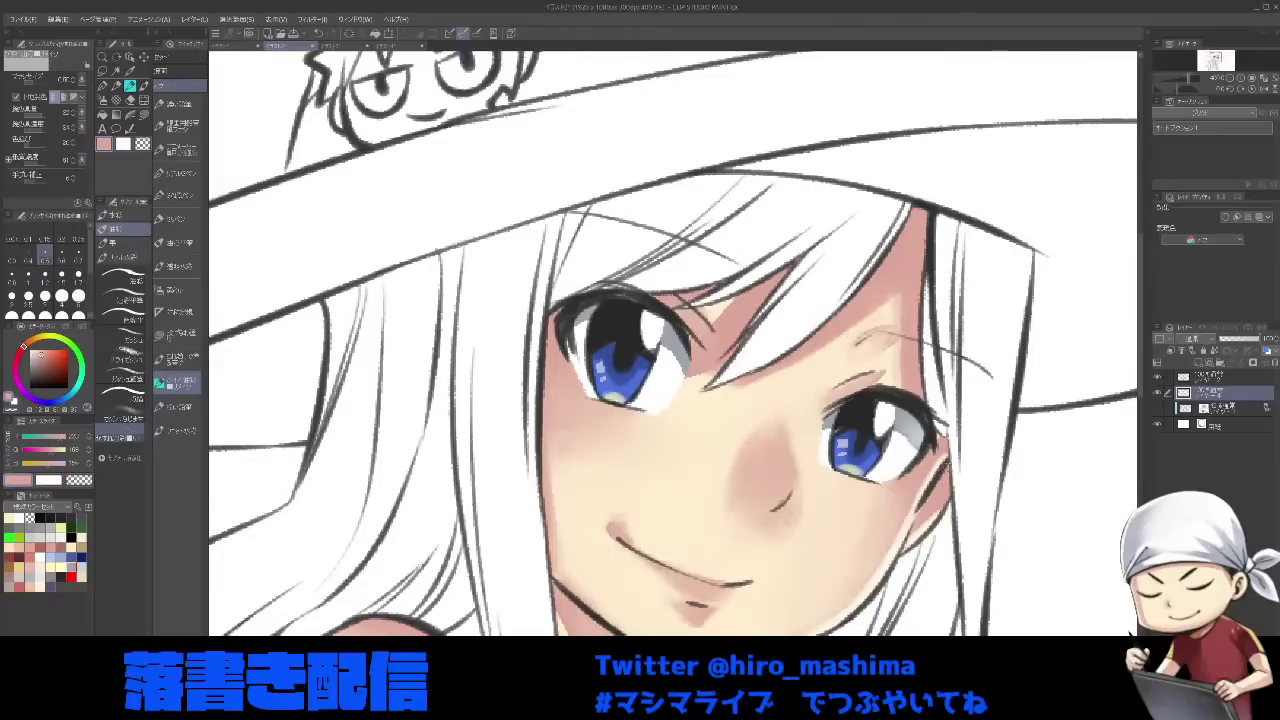
scroll(959, 433, down, 2)
drag(831, 473, 769, 356)
key(ctrl+minus)
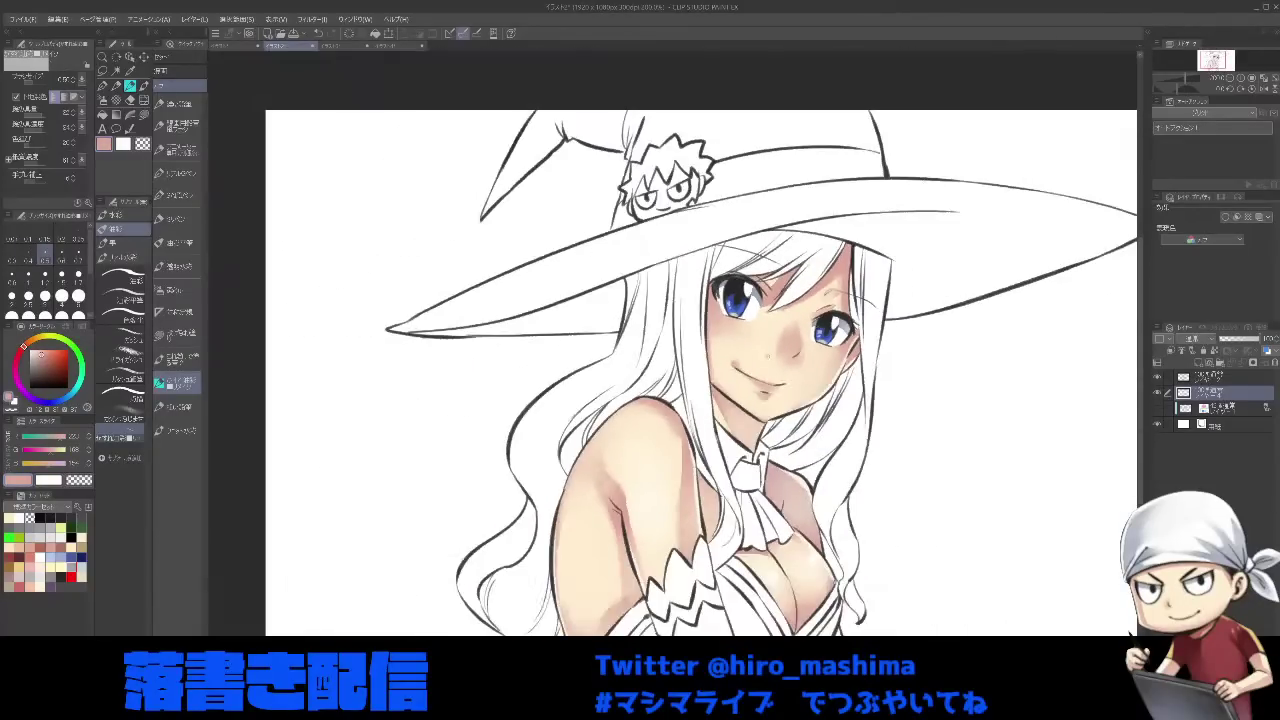
- Paint small white highlights over the irises on the topmost layer
click(1219, 378)
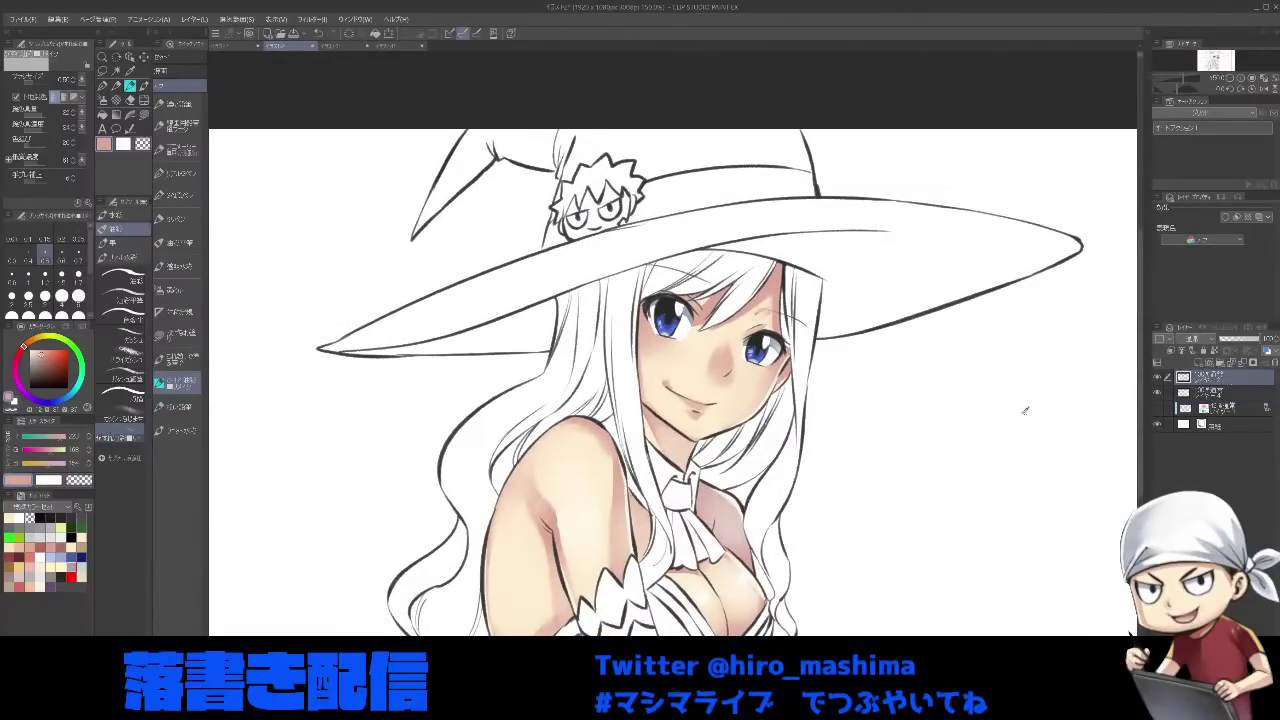
key(ctrl+plus)
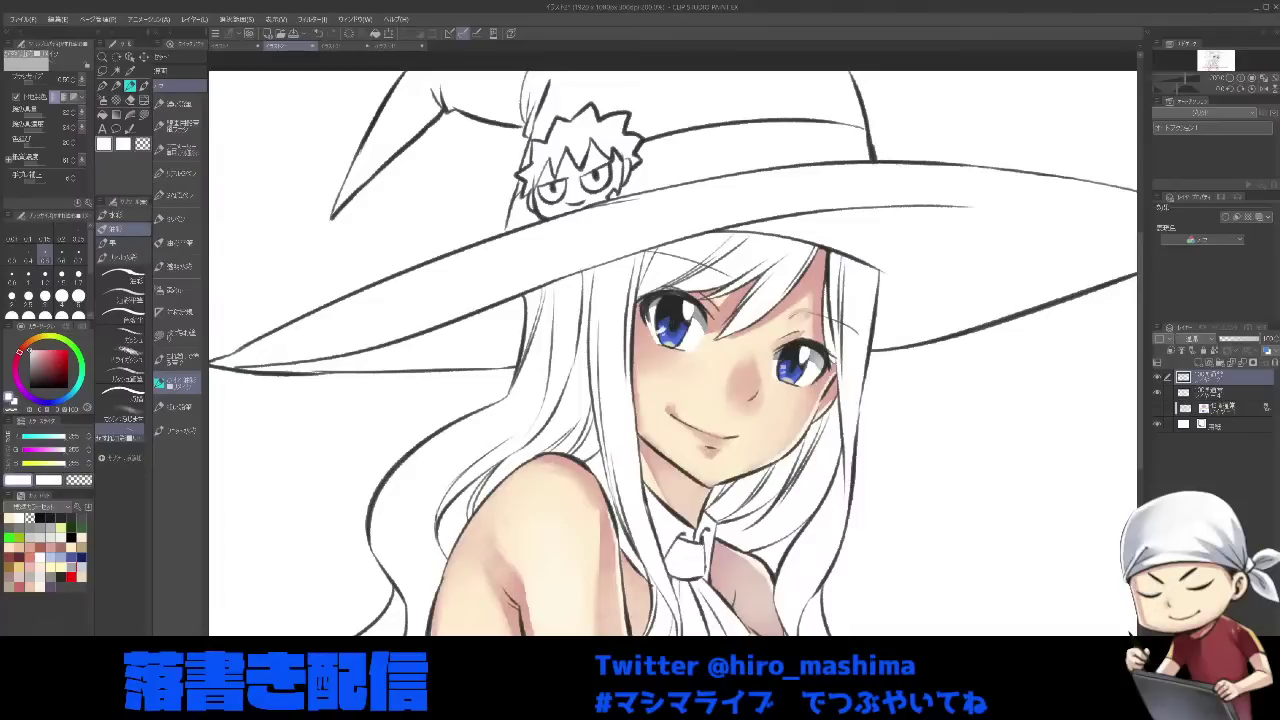
key(ctrl+minus)
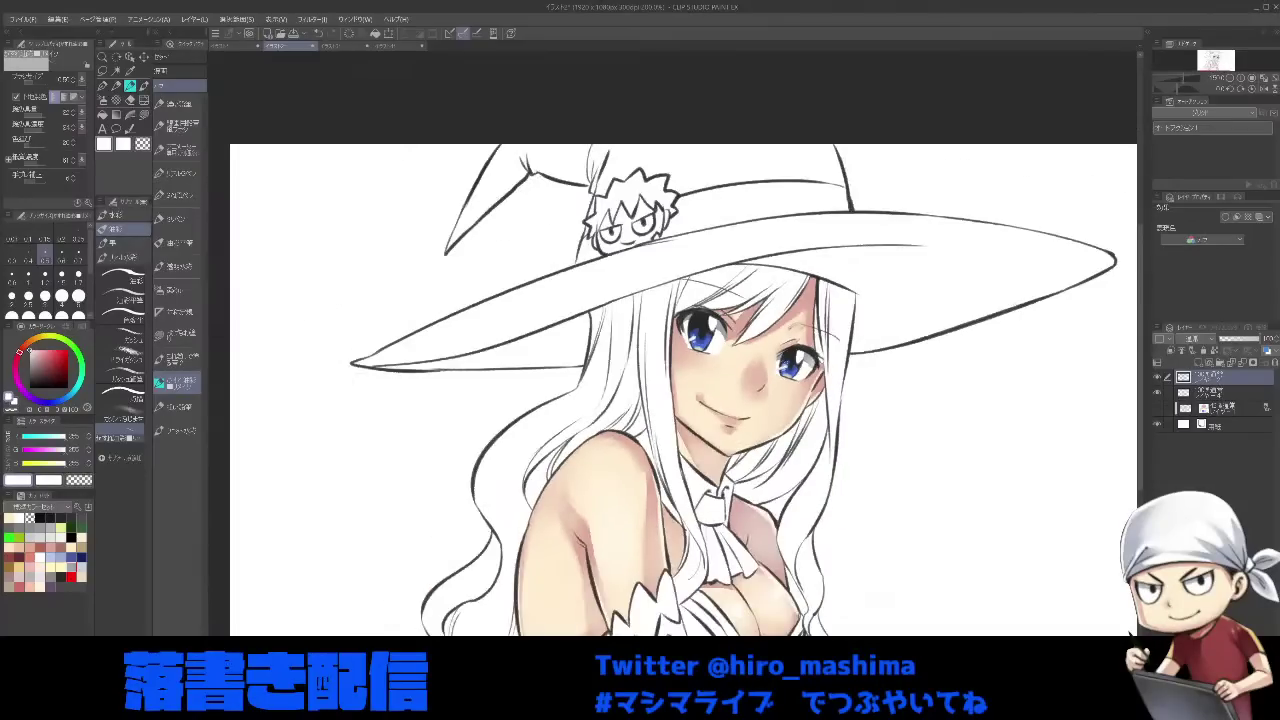
key(ctrl+plus)
- Add a new raster layer directly above the rough sketch layer and choose pure red for the hair
click(1210, 395)
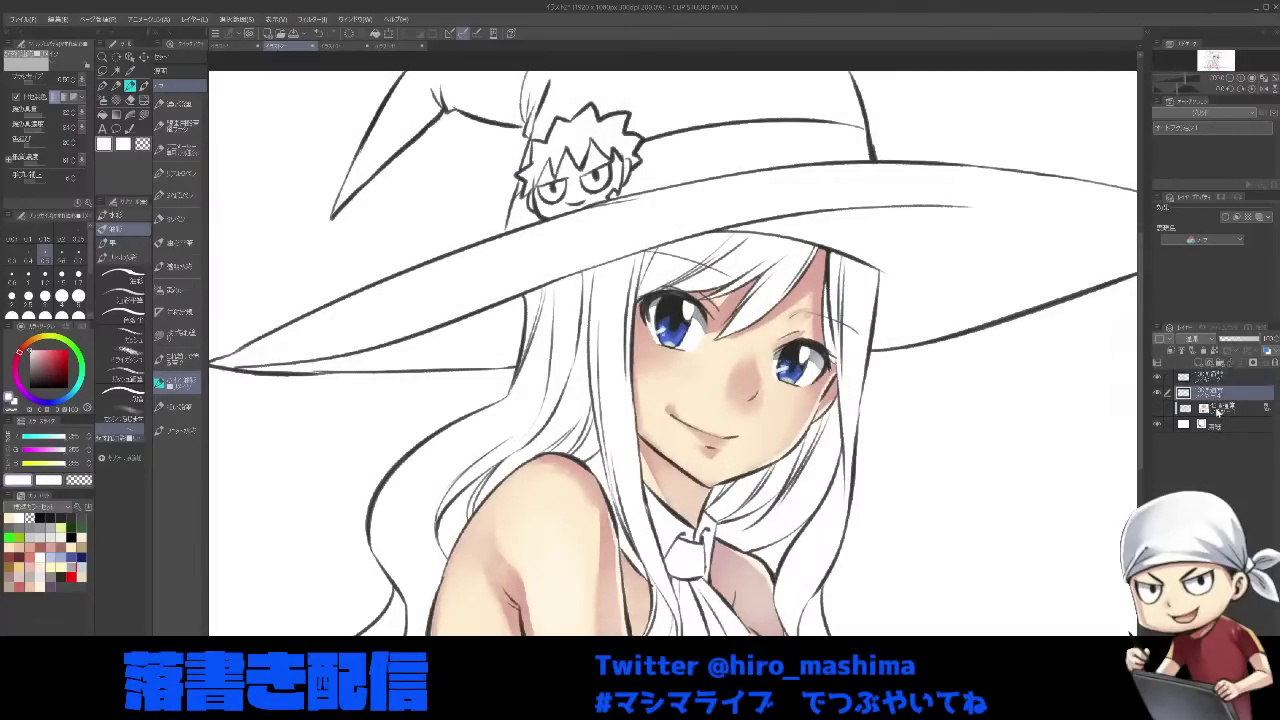
click(1218, 409)
click(1199, 363)
click(74, 576)
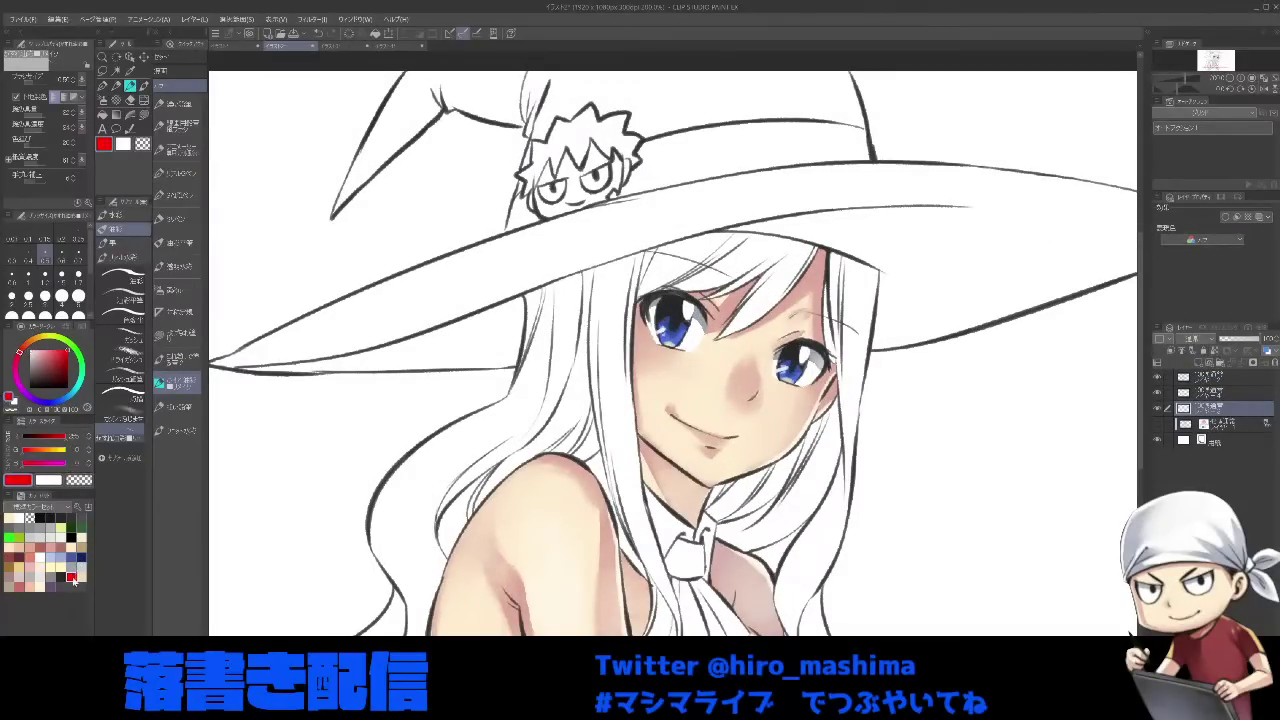
- Fill the long hair on the shoulder side of the face with red, down to the curled ends
key(ctrl+minus)
key(ctrl+minus)
mouse_move(614, 359)
mouse_down()
mouse_move(567, 312)
mouse_move(592, 306)
mouse_move(564, 382)
mouse_move(530, 384)
mouse_move(508, 418)
mouse_up()
key(g)
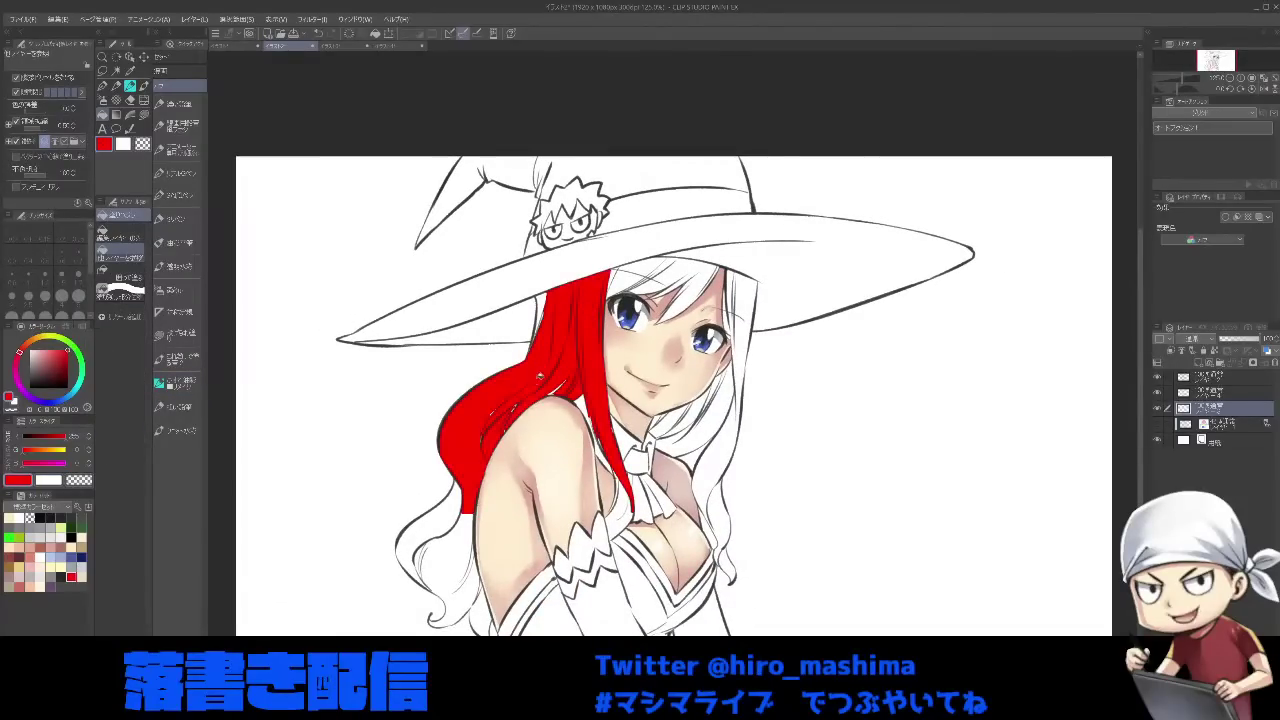
mouse_move(462, 485)
mouse_down()
mouse_move(440, 600)
mouse_move(482, 628)
mouse_up()
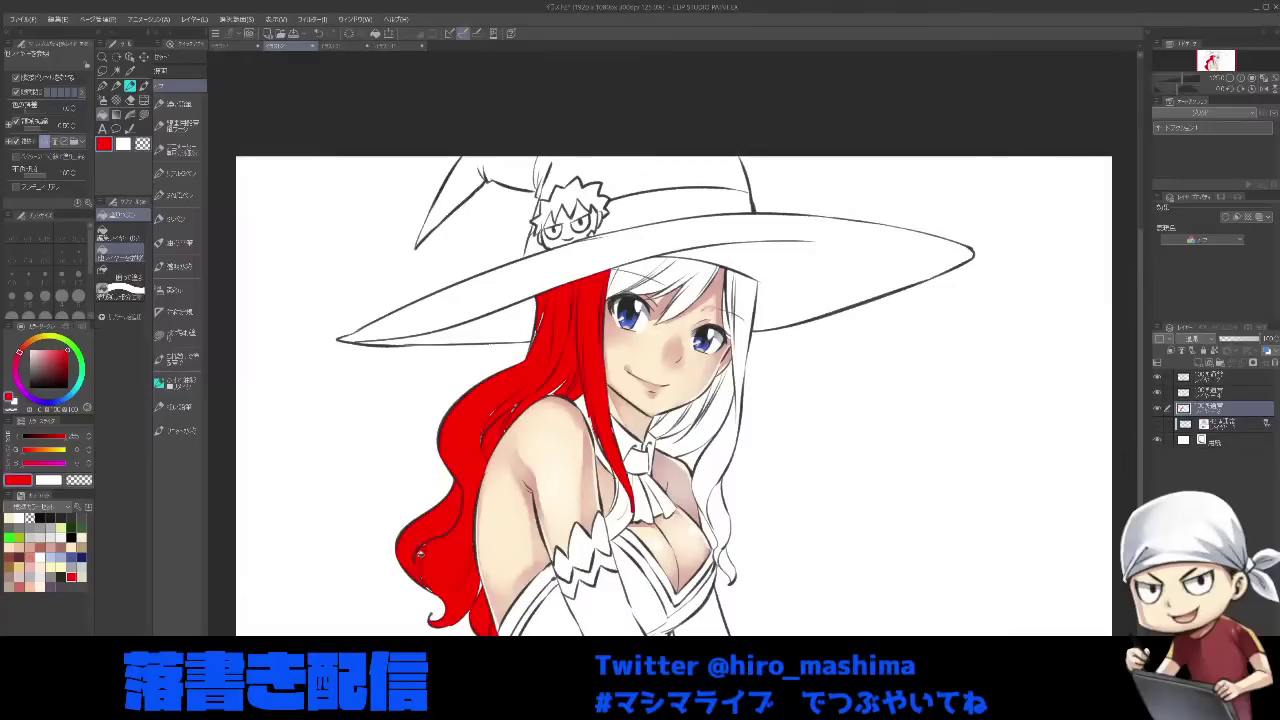
- Fill the hair on the far side of the face, the bangs and the remaining front strands with red
mouse_move(736, 400)
mouse_down()
mouse_move(718, 560)
mouse_move(734, 580)
mouse_up()
drag(734, 365, 655, 435)
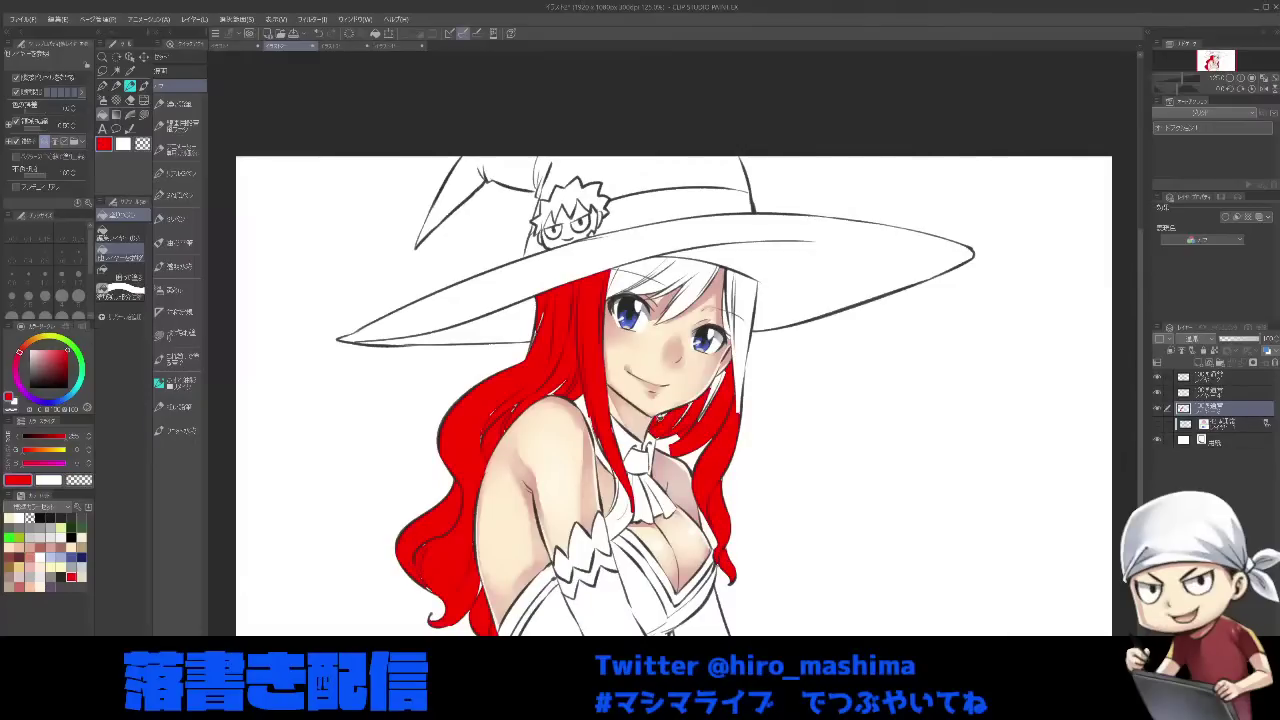
mouse_move(727, 387)
mouse_down()
mouse_move(740, 264)
mouse_move(652, 318)
mouse_up()
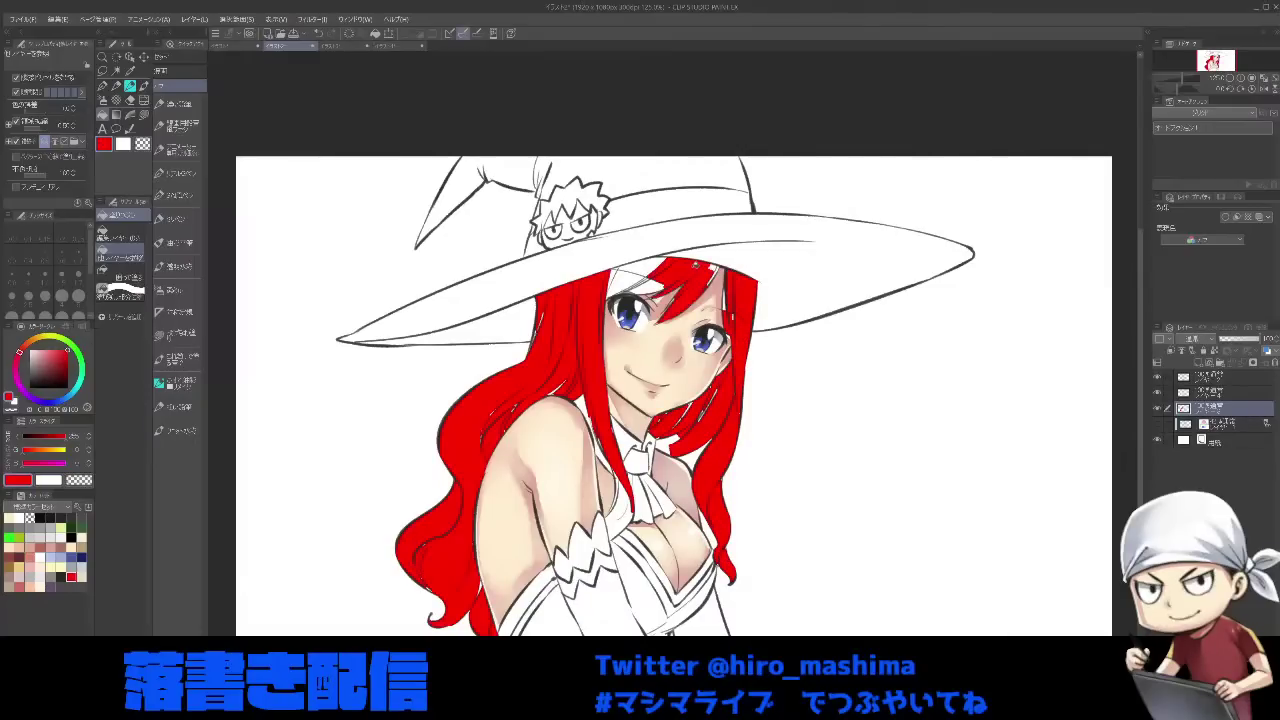
mouse_move(665, 260)
mouse_down()
mouse_move(612, 298)
mouse_move(614, 272)
mouse_up()
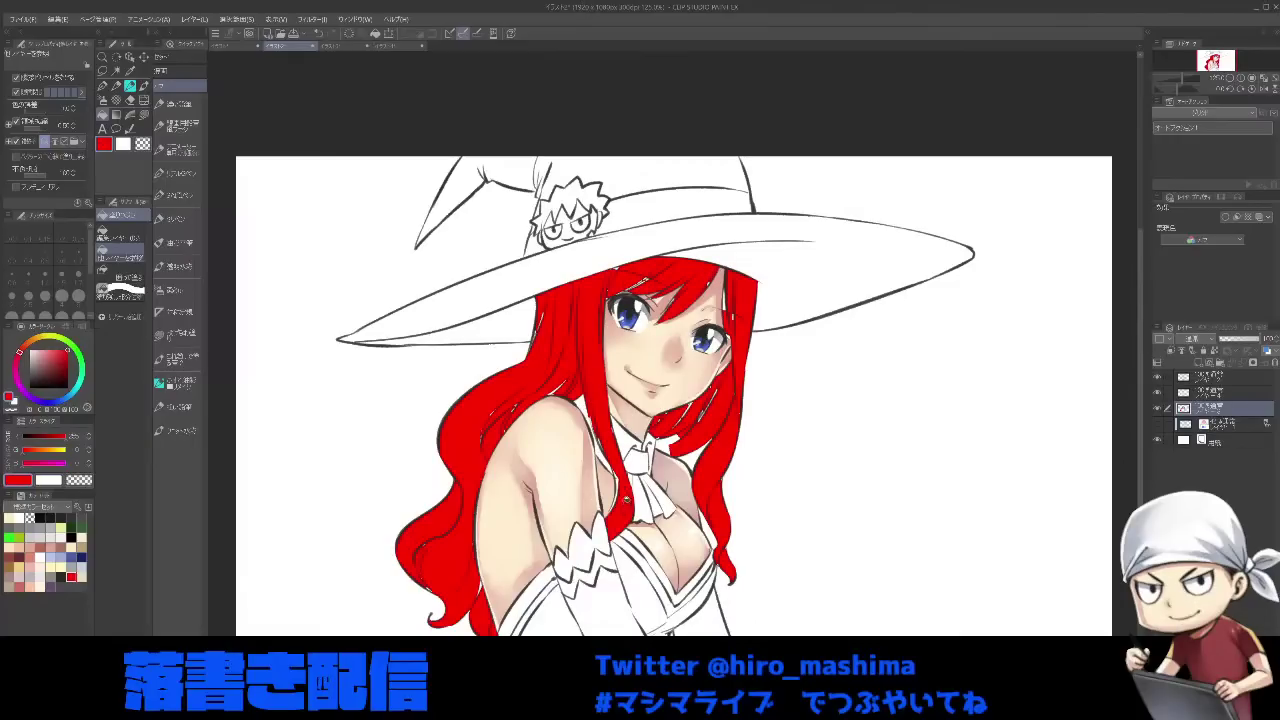
- Fill the unpainted white slivers between the hair strands above the shoulder with red, using the lasso fill tool
key(u)
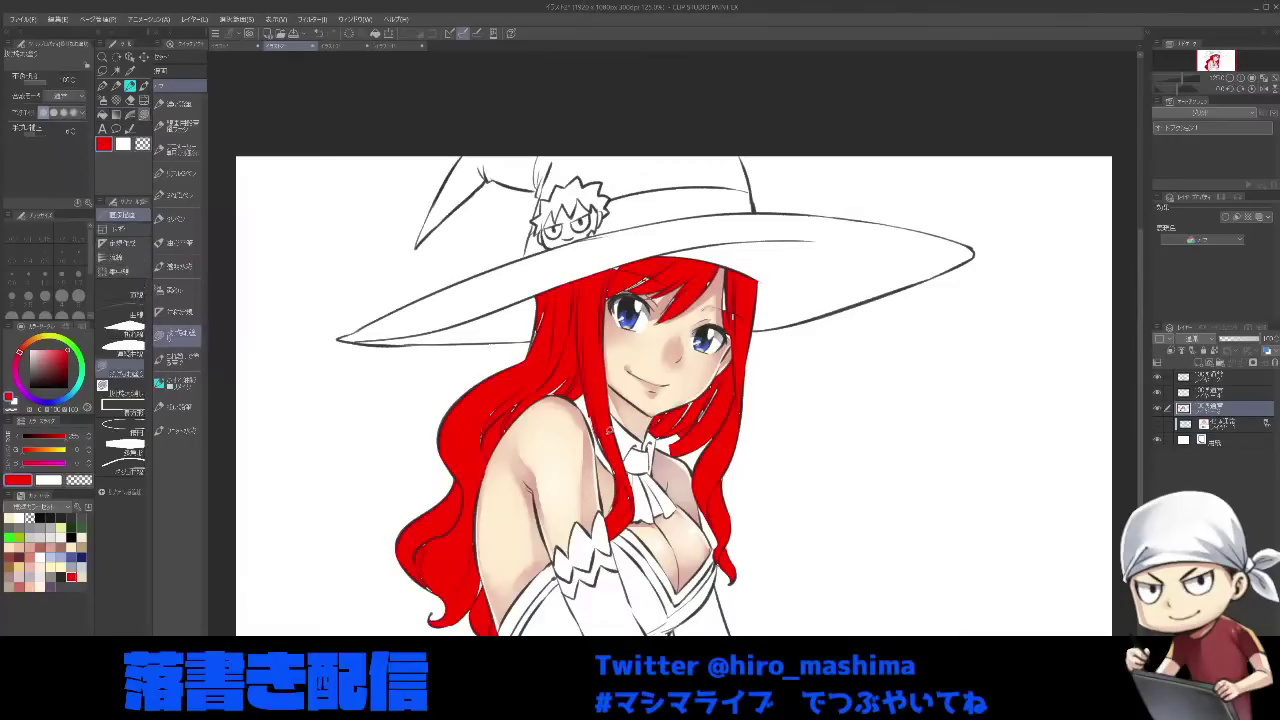
scroll(610, 430, up, 2)
drag(475, 439, 593, 389)
scroll(593, 388, up, 2)
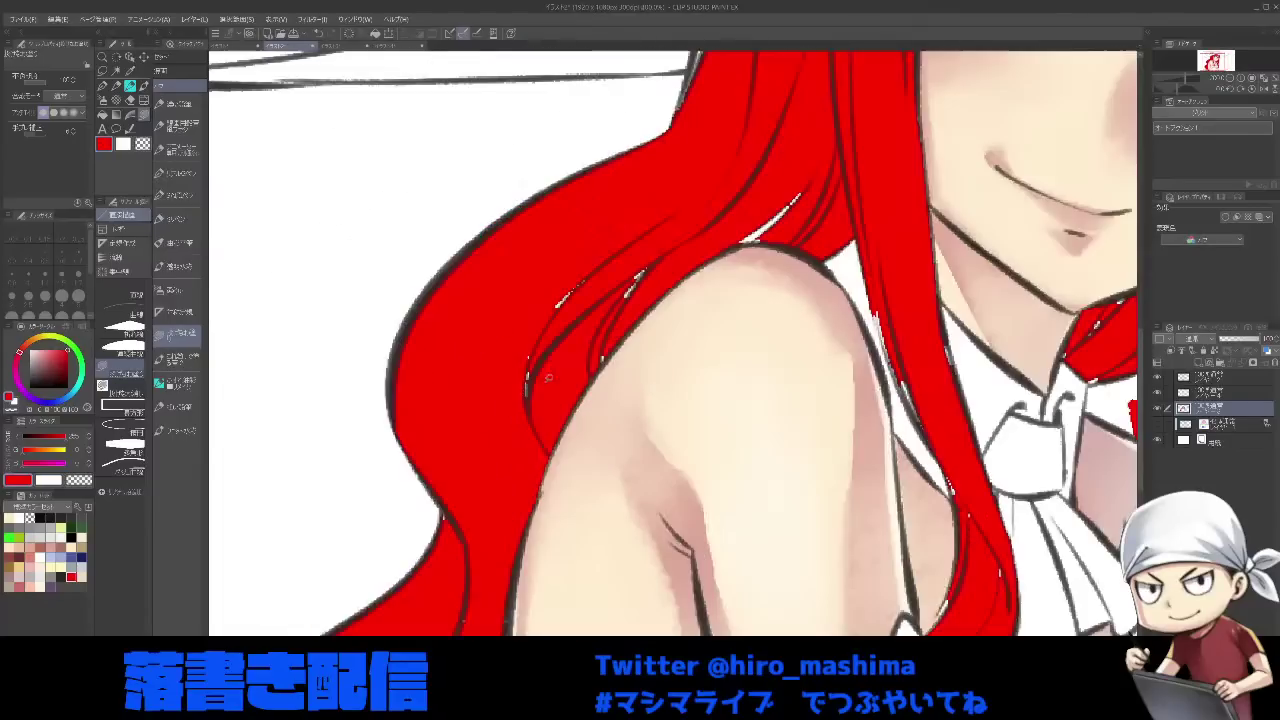
scroll(481, 217, down, 1)
scroll(481, 226, up, 2)
scroll(481, 220, up, 1)
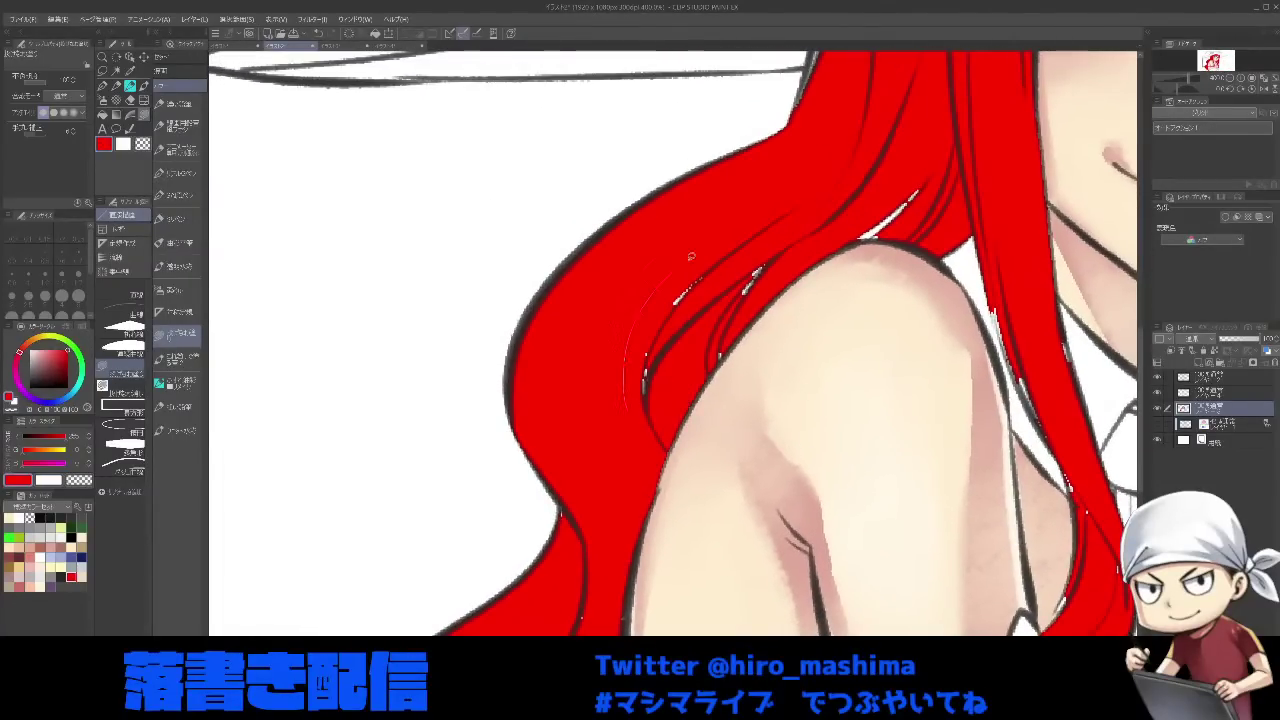
drag(690, 257, 627, 414)
drag(754, 273, 743, 308)
drag(722, 353, 744, 278)
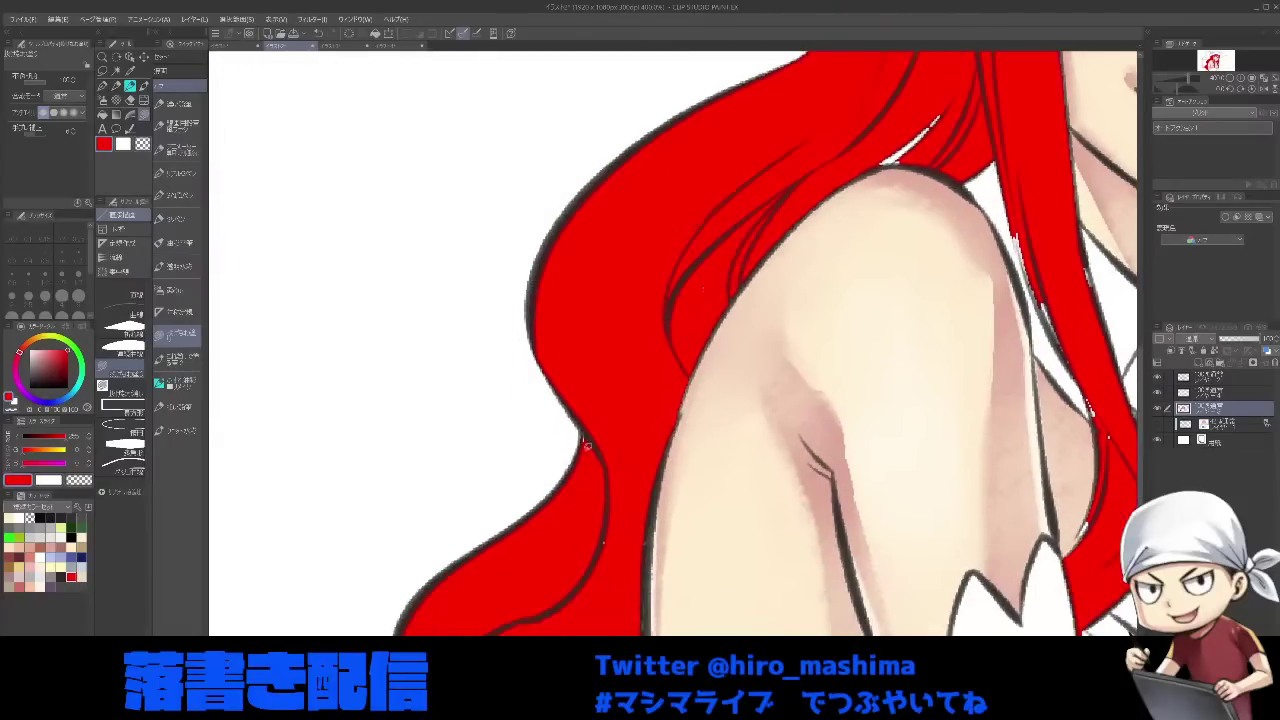
- Fill the remaining white gaps in the long curls behind the arm with red
drag(598, 463, 605, 342)
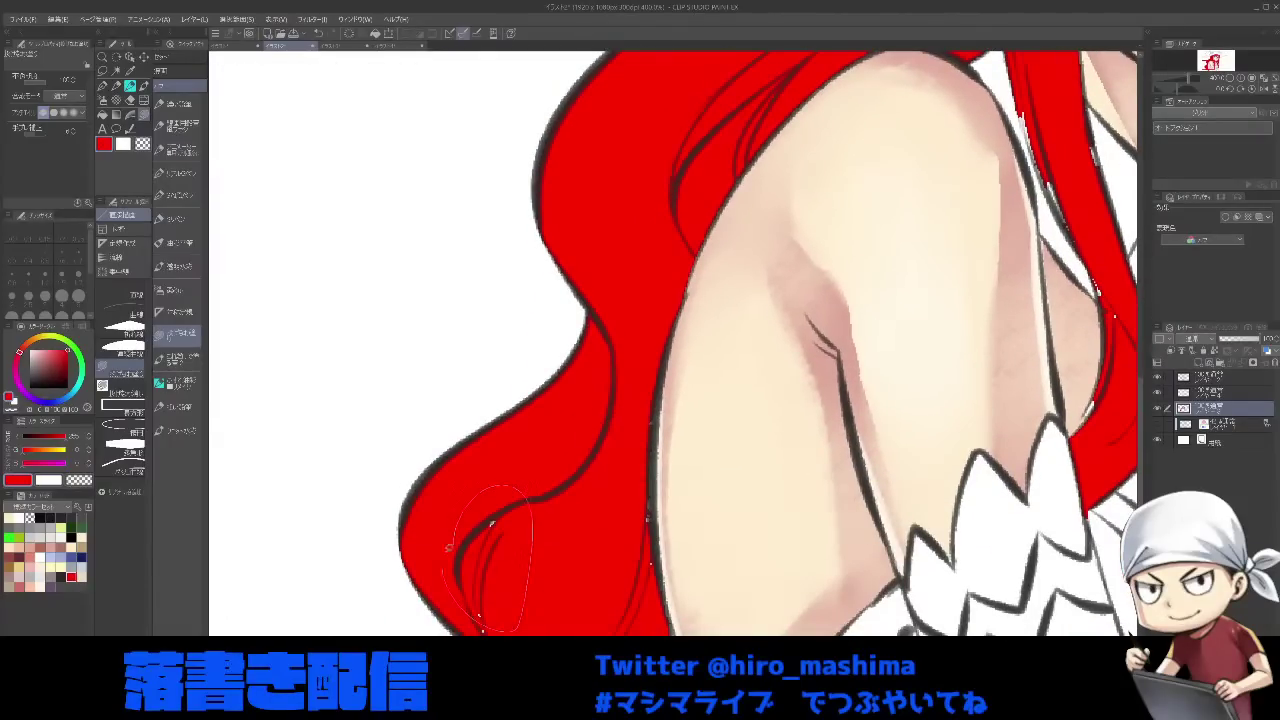
drag(510, 626, 486, 537)
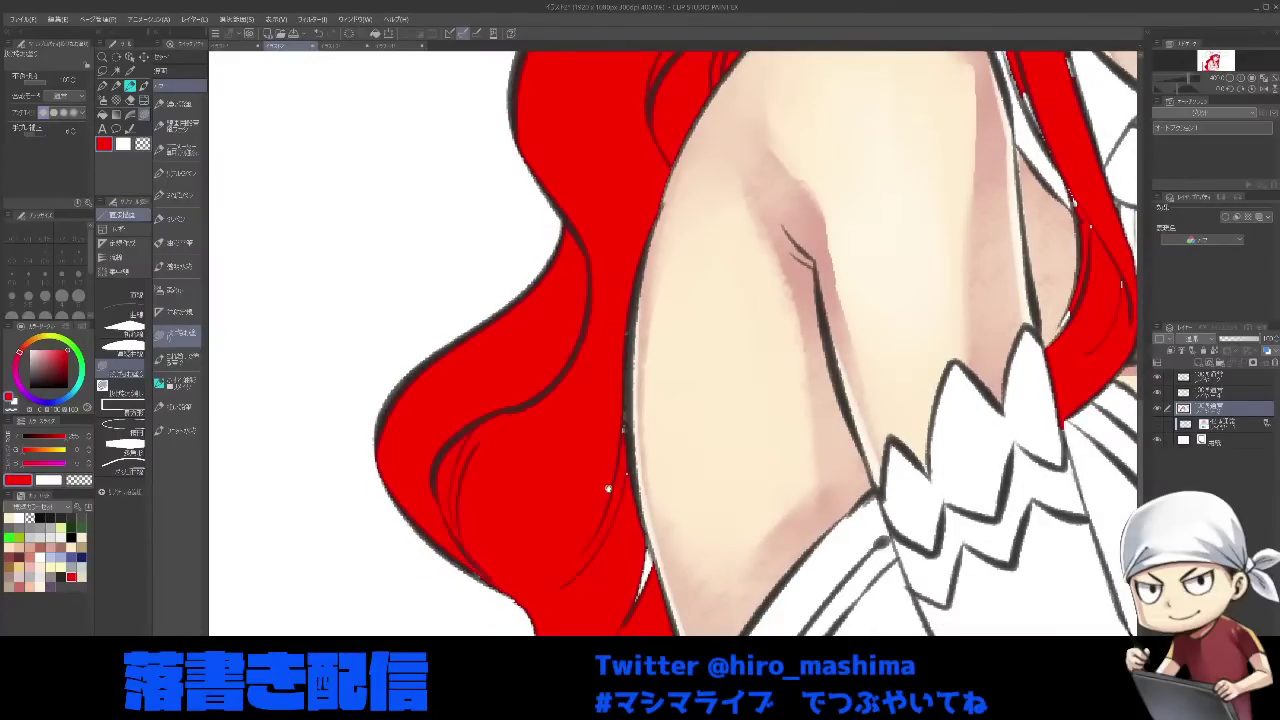
drag(609, 489, 594, 429)
drag(600, 537, 607, 469)
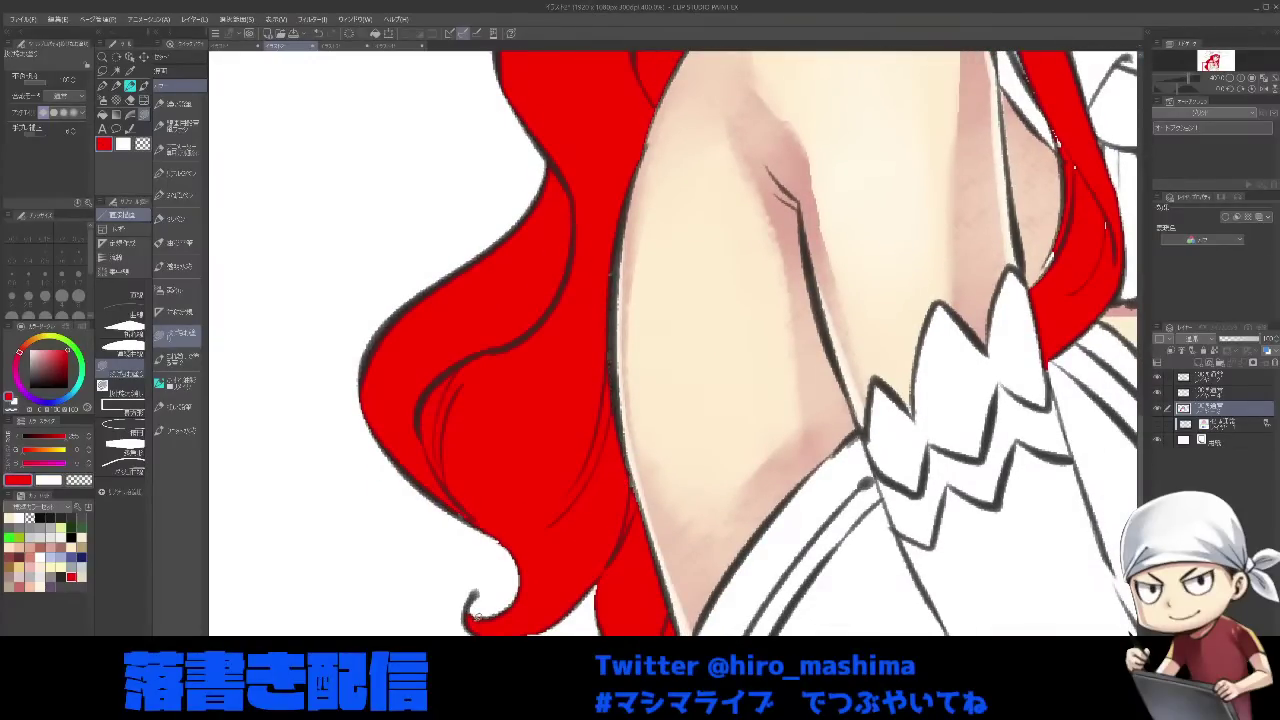
- Fill the gaps along the front strand beside the collar and just above the shoulder with red
drag(1054, 277, 781, 427)
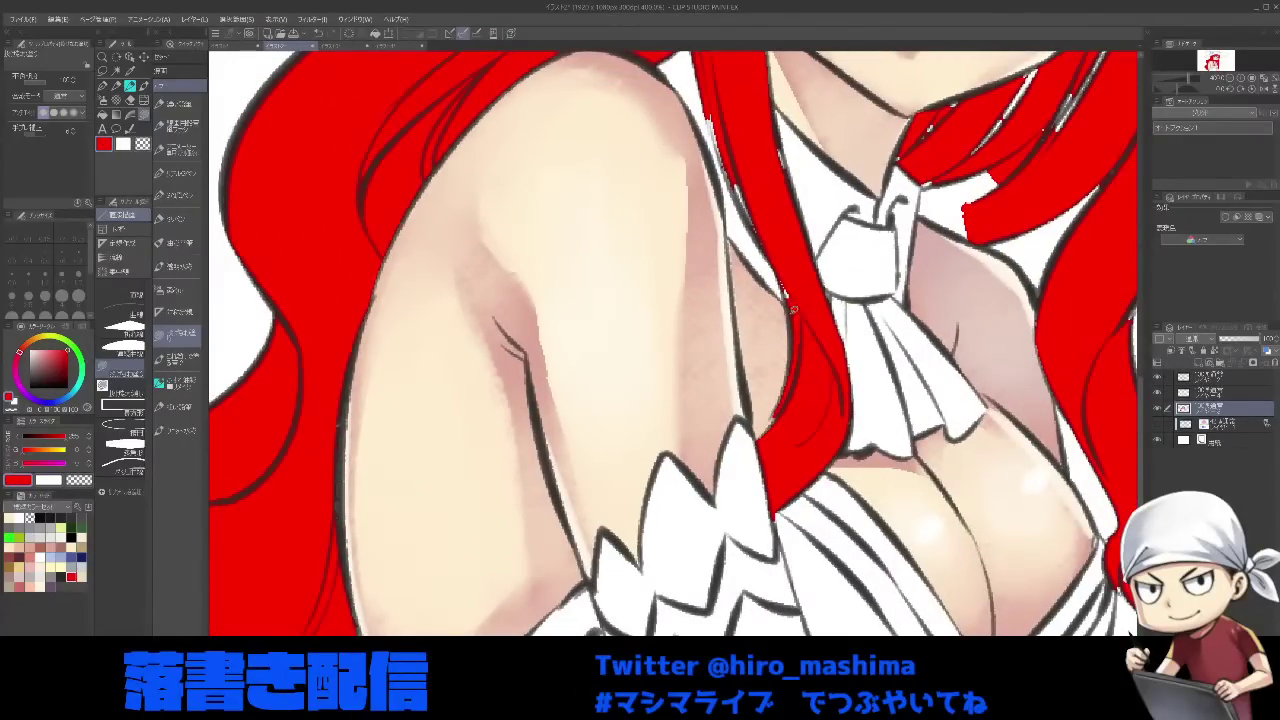
drag(792, 309, 772, 419)
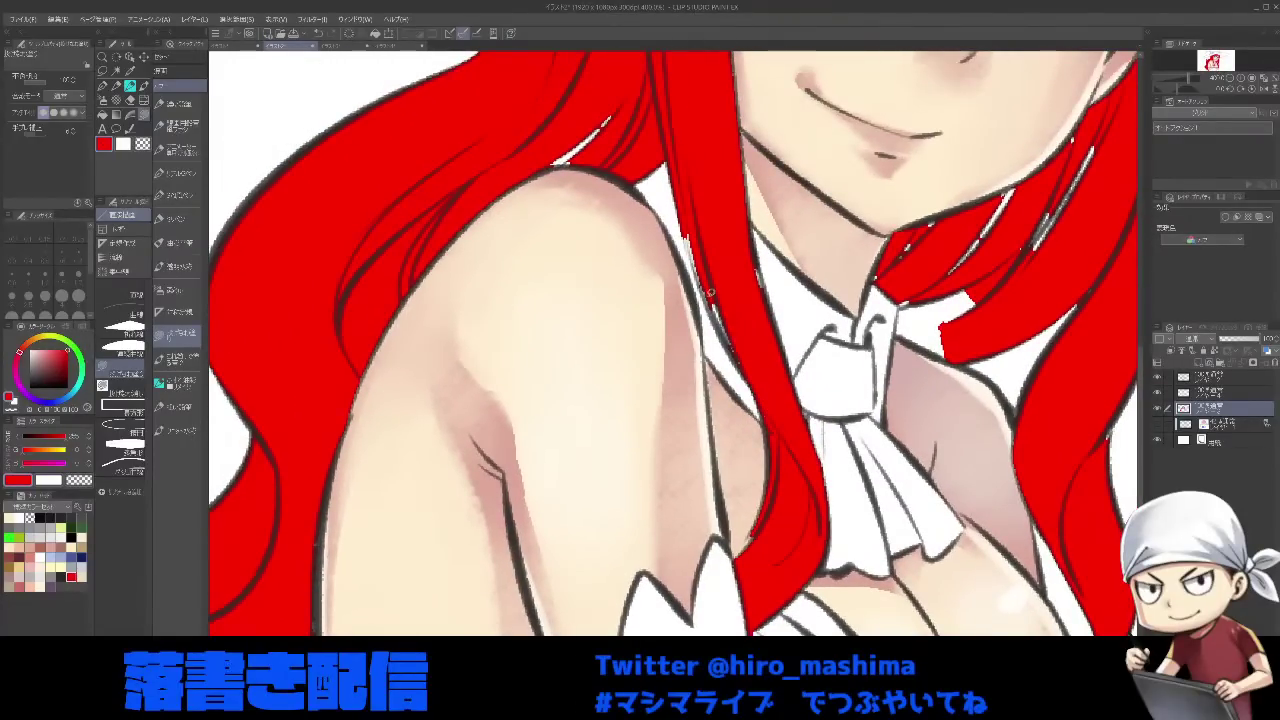
drag(732, 263, 710, 311)
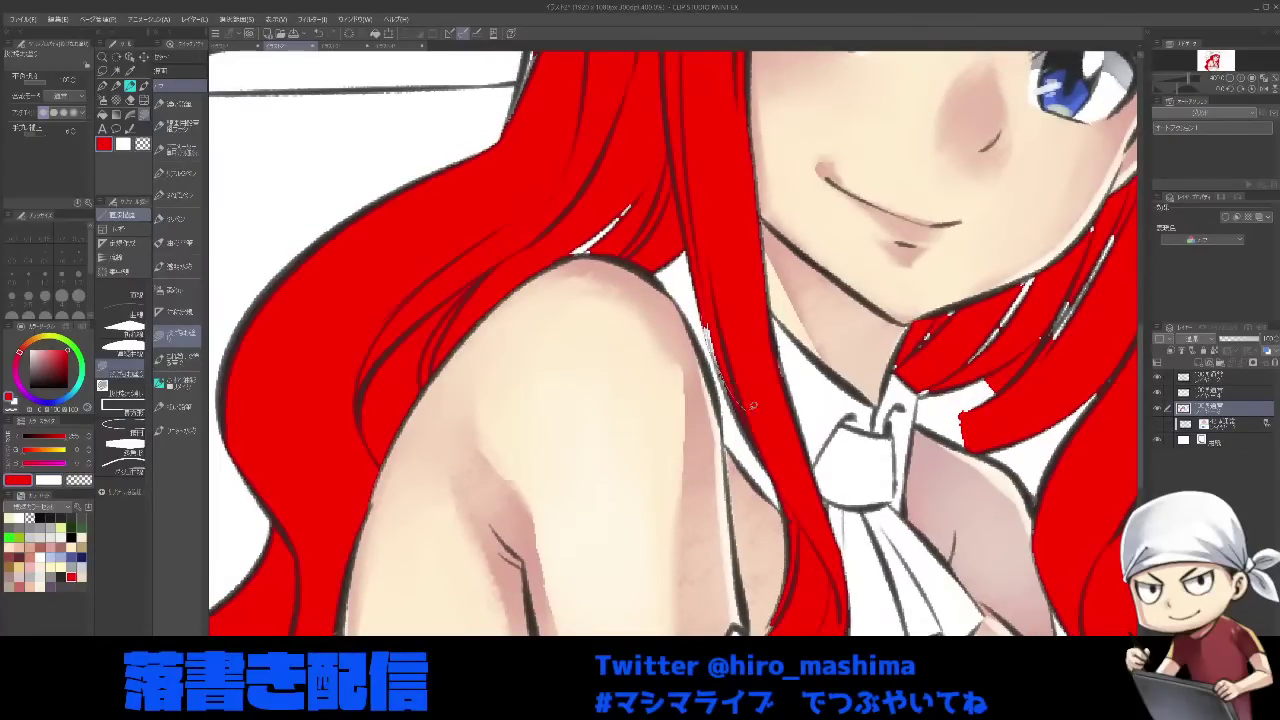
drag(716, 357, 730, 403)
drag(727, 326, 740, 421)
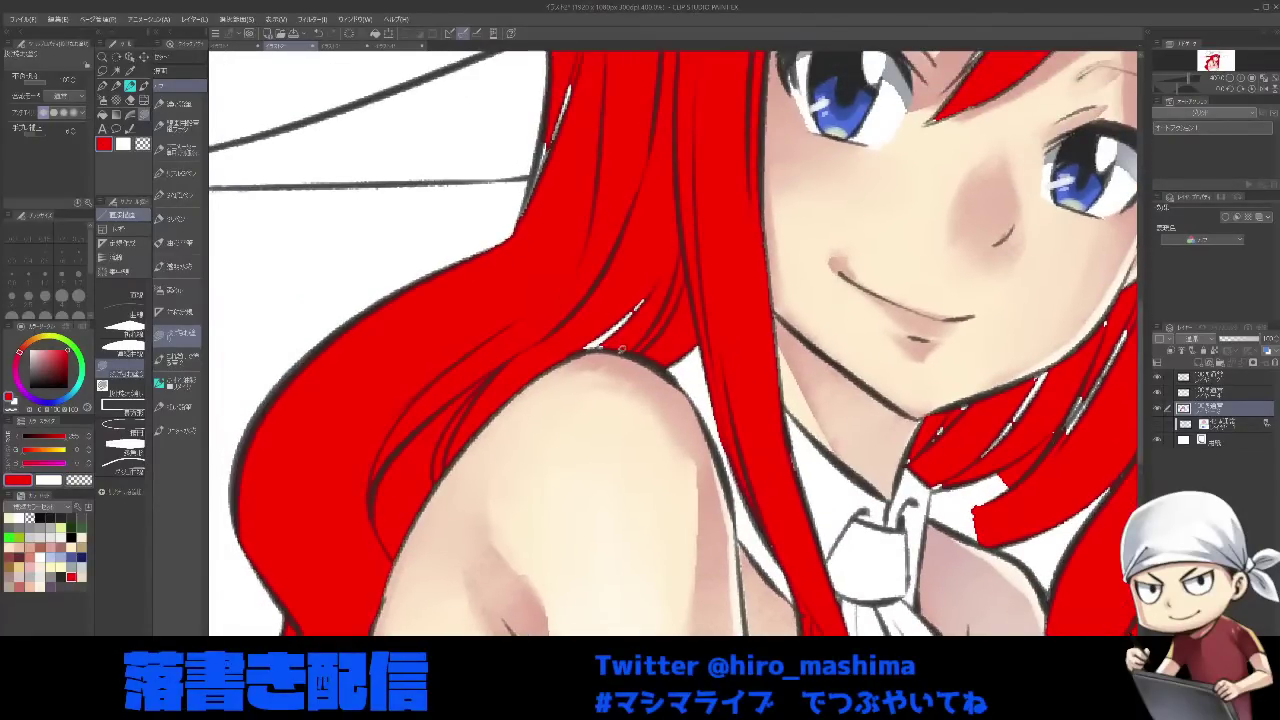
drag(592, 346, 640, 303)
drag(647, 248, 648, 252)
- Fill the white gaps under the hat brim, in the bangs and in the strands beside the eyes with red
scroll(648, 252, down, 3)
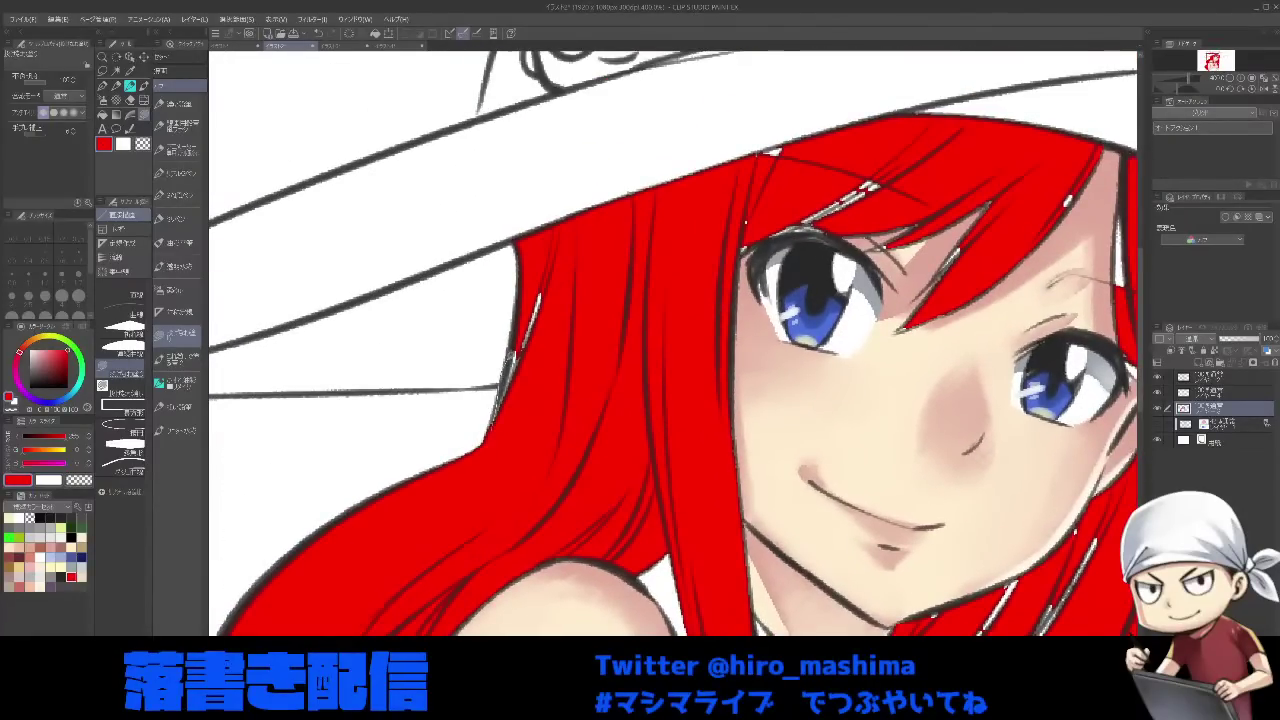
scroll(708, 276, up, 3)
drag(682, 330, 664, 342)
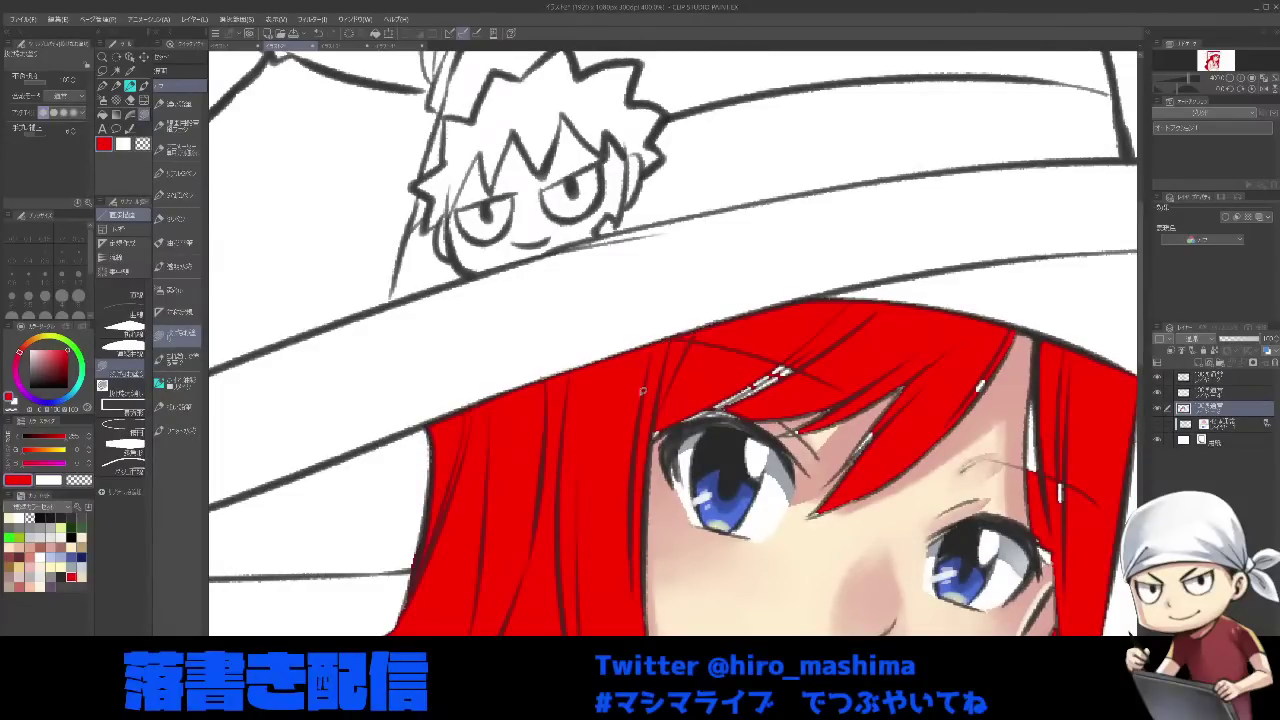
key(minus)
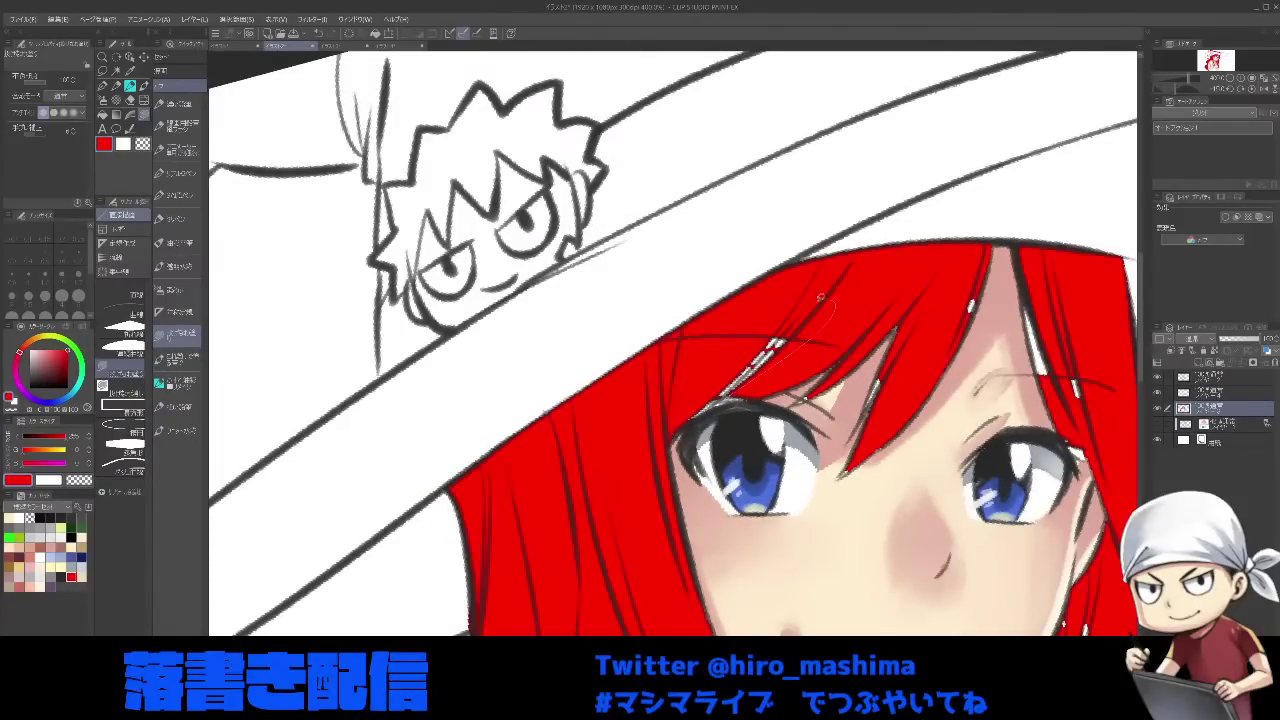
drag(784, 338, 692, 416)
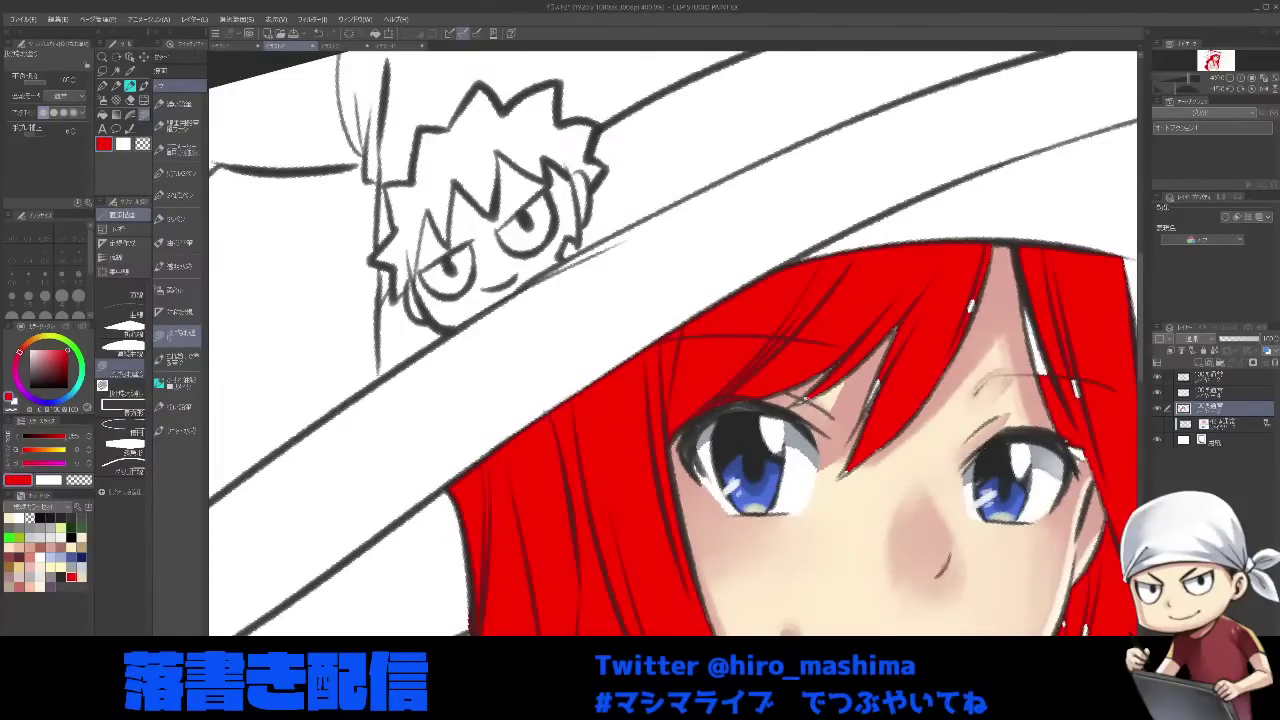
drag(817, 391, 797, 403)
mouse_move(904, 344)
mouse_down()
mouse_move(813, 327)
mouse_move(779, 394)
mouse_up()
drag(766, 444, 754, 459)
mouse_move(890, 269)
mouse_down()
mouse_move(874, 316)
mouse_move(653, 309)
mouse_up()
drag(750, 267, 768, 343)
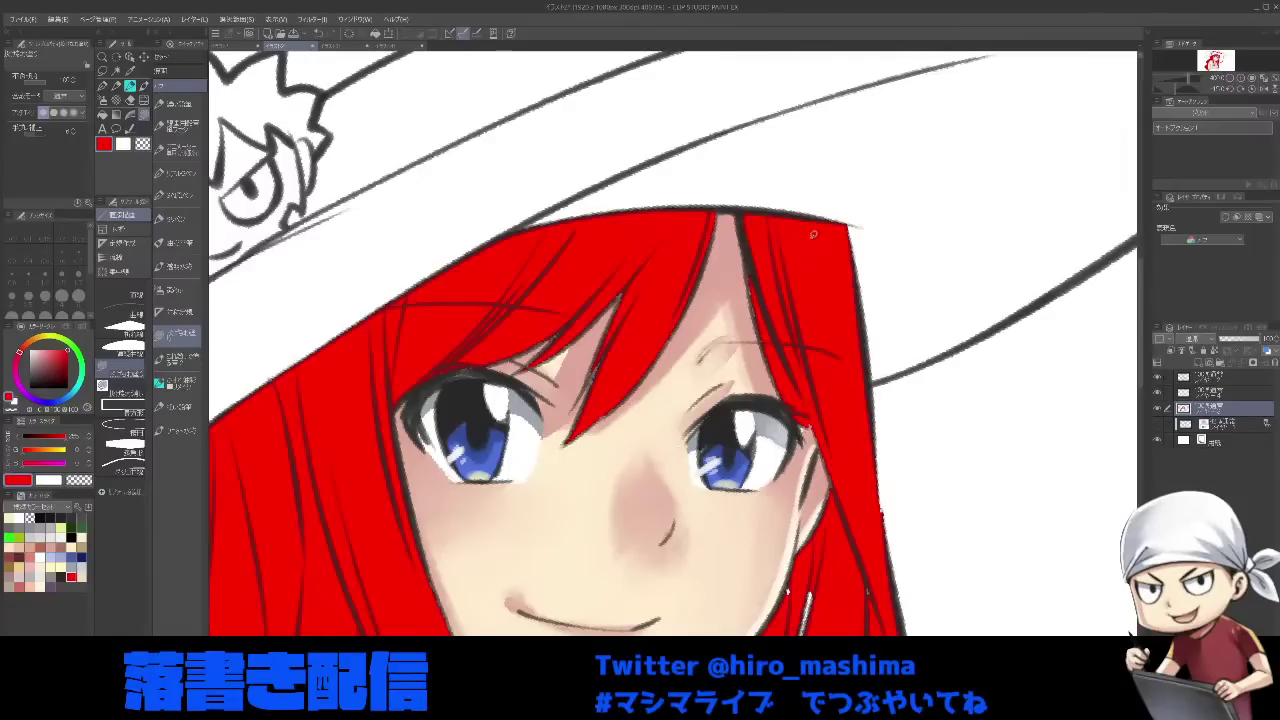
- Fill the leftover gaps in the hair behind the neck and above the far shoulder with red
scroll(811, 273, down, 2)
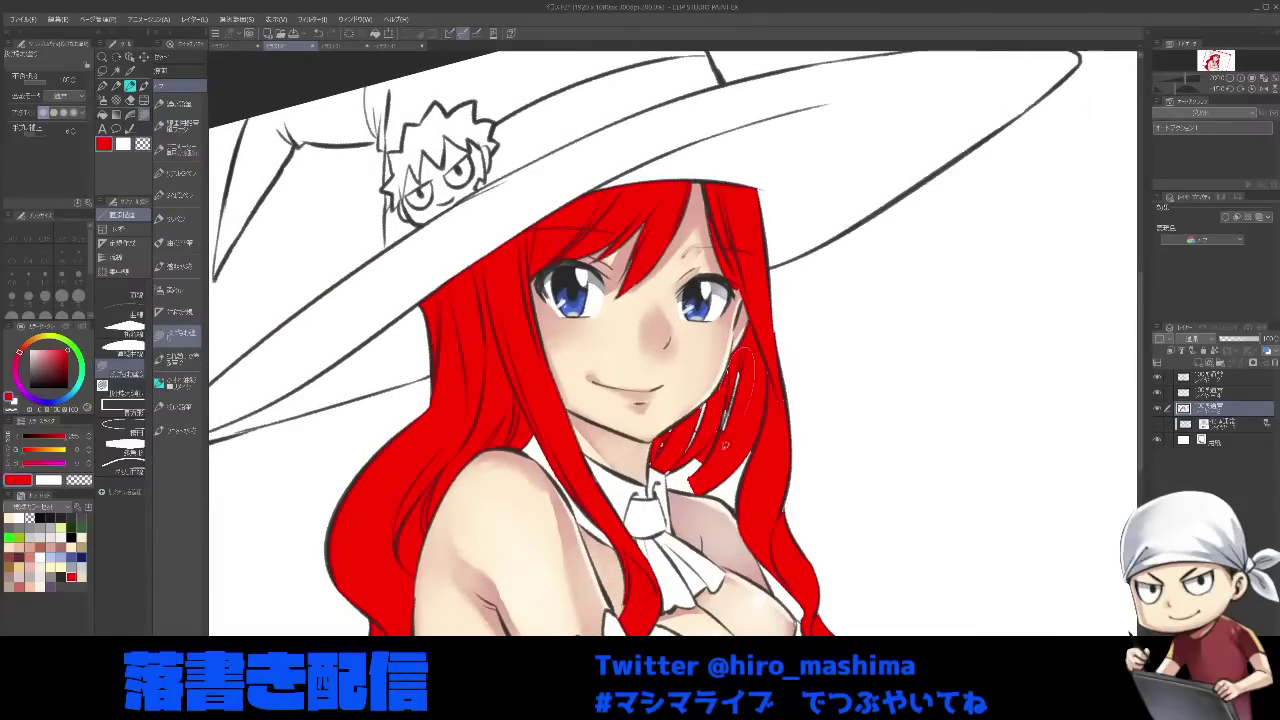
scroll(725, 444, up, 2)
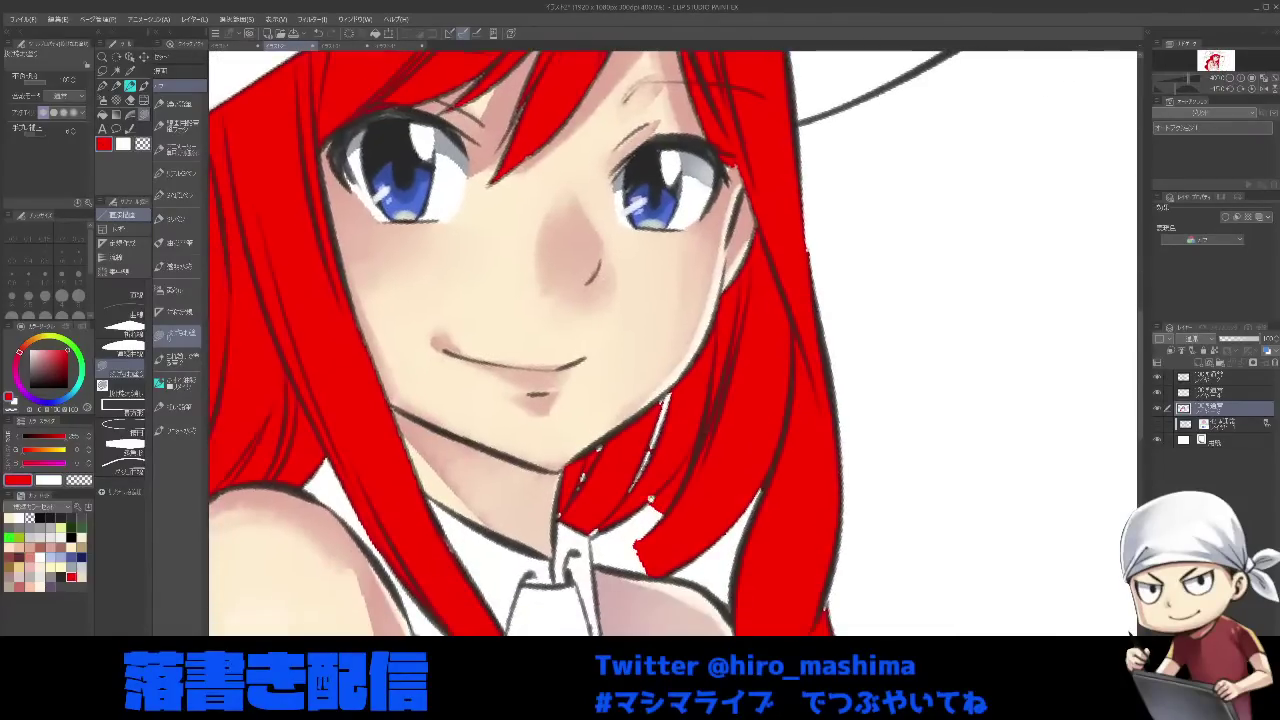
mouse_move(650, 498)
mouse_down()
mouse_move(600, 548)
mouse_move(680, 392)
mouse_move(570, 512)
mouse_move(595, 482)
mouse_up()
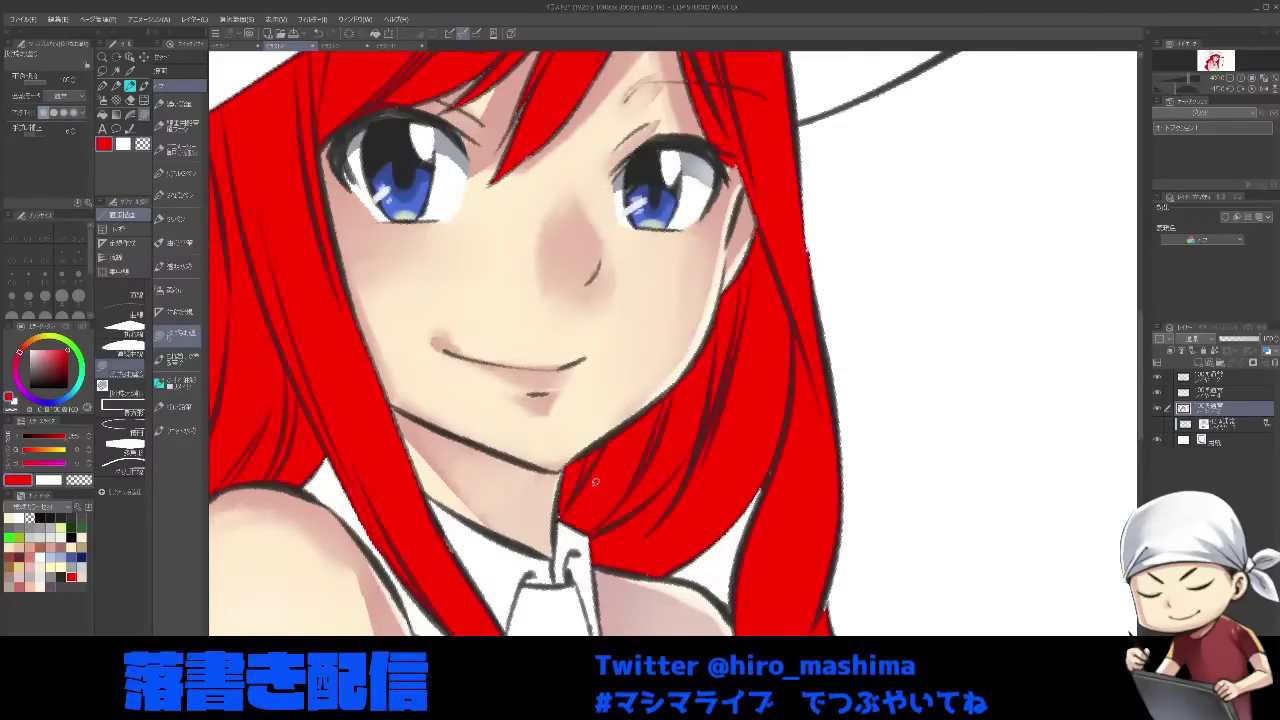
scroll(595, 482, down, 3)
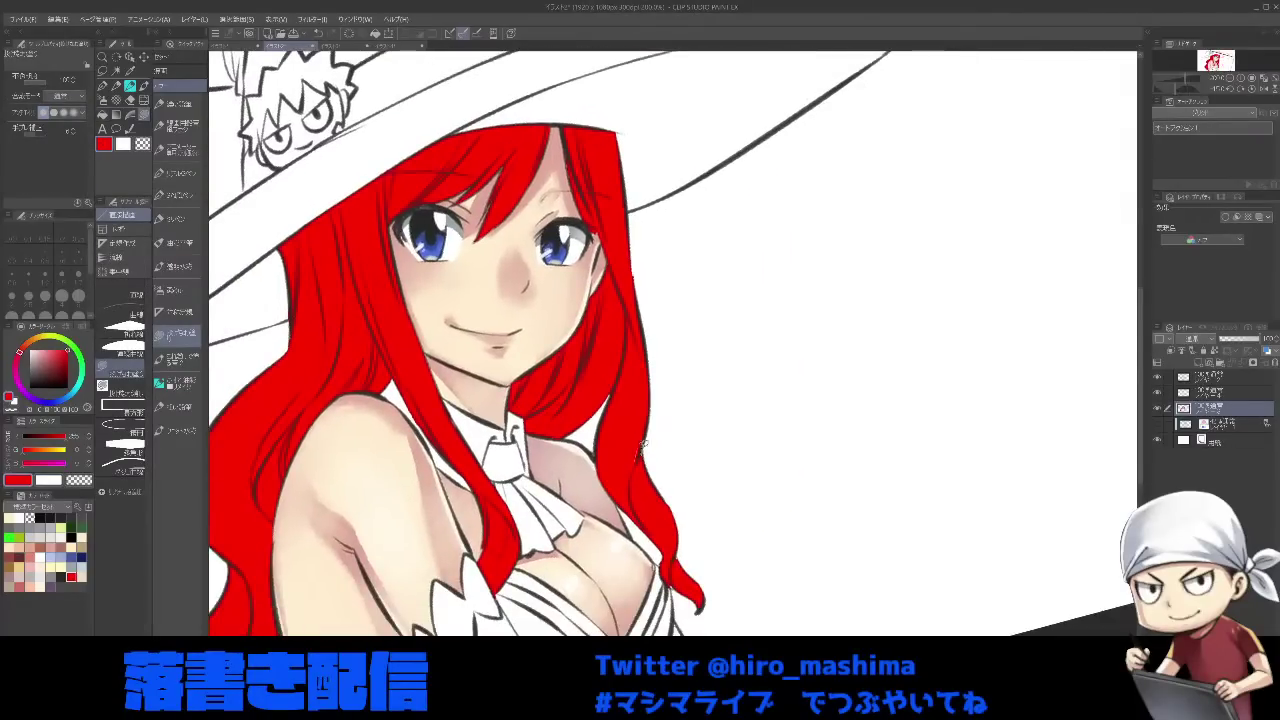
scroll(641, 447, up, 3)
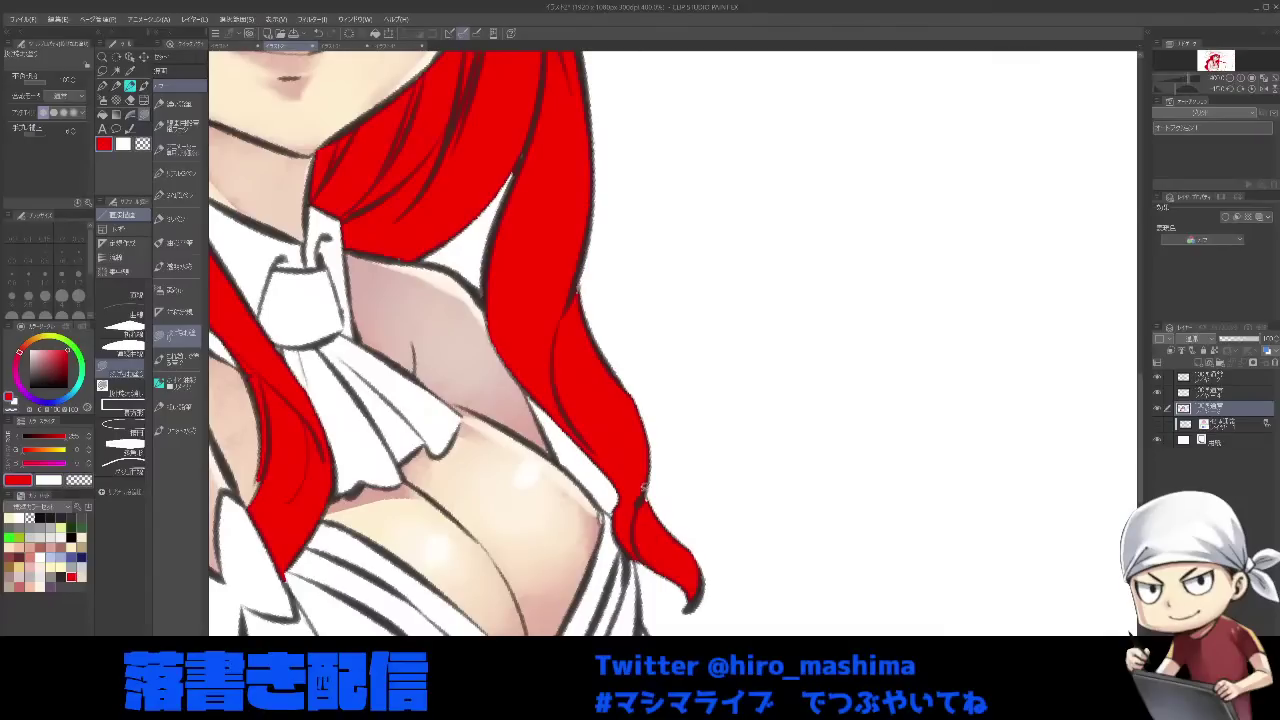
scroll(648, 478, down, 3)
key(asciicircum)
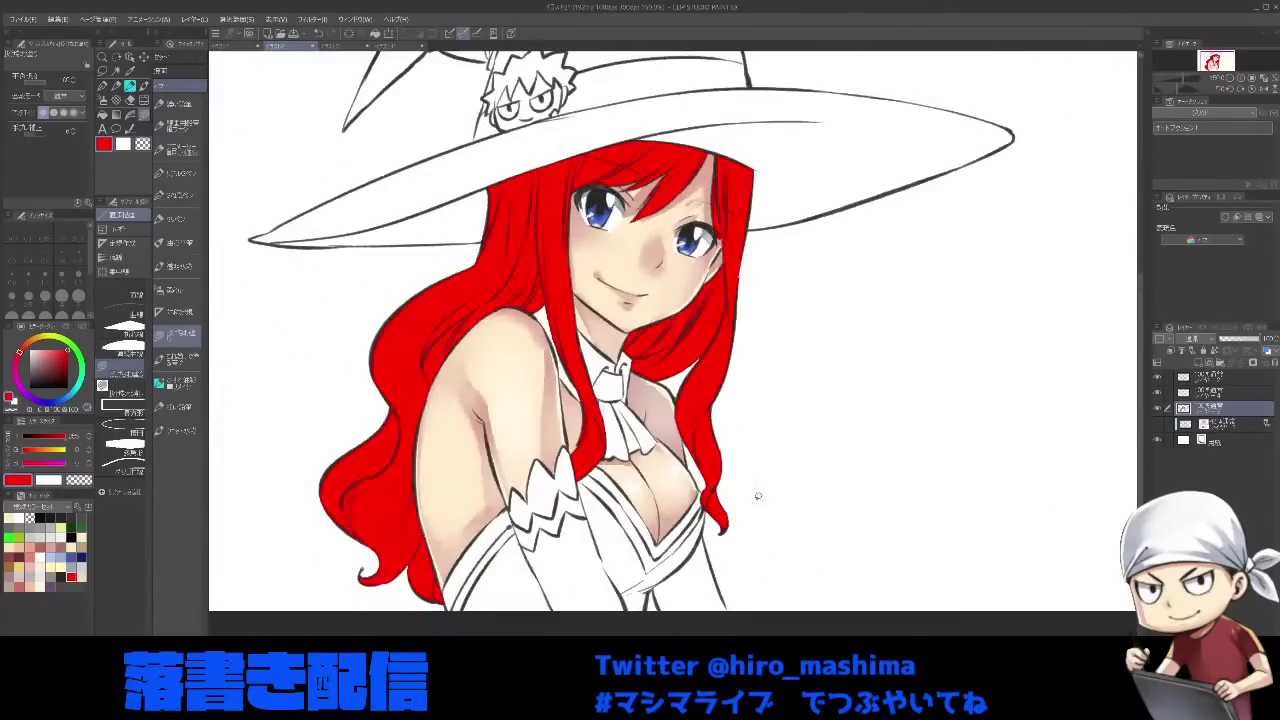
drag(749, 423, 808, 423)
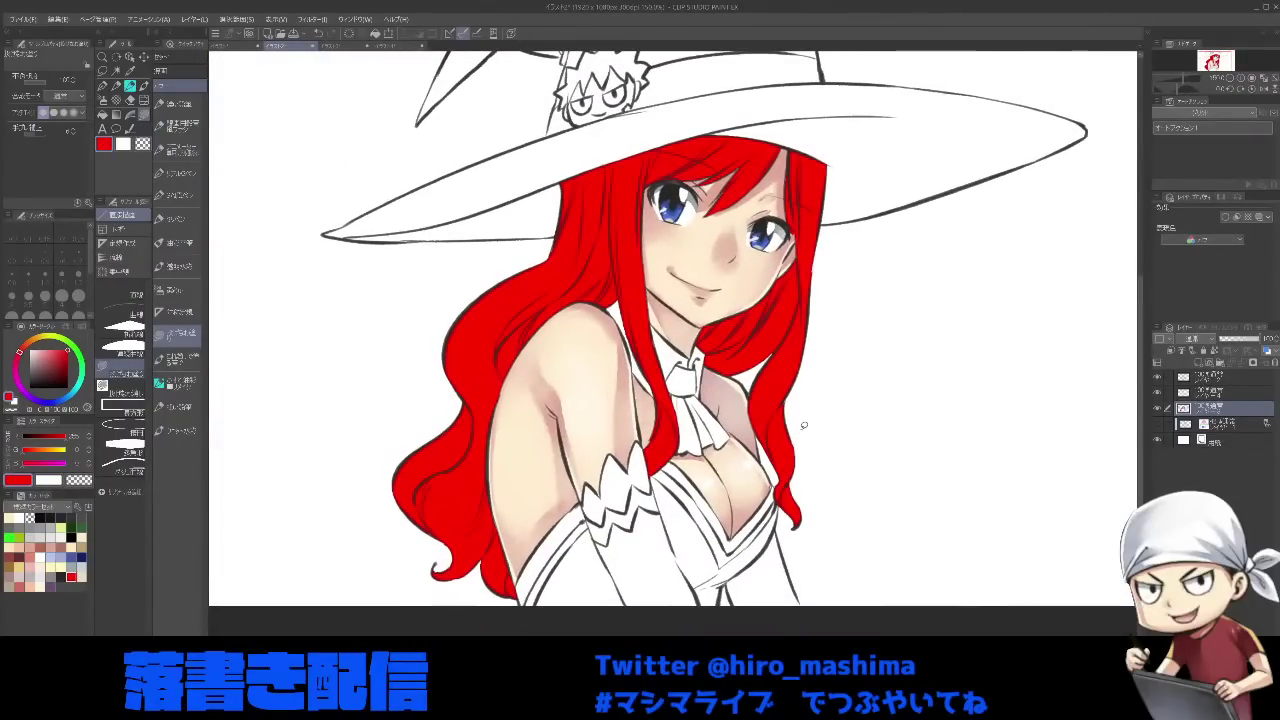
- Recolour all the hair light beige on a new layer clipped to the red hair layer
click(1210, 362)
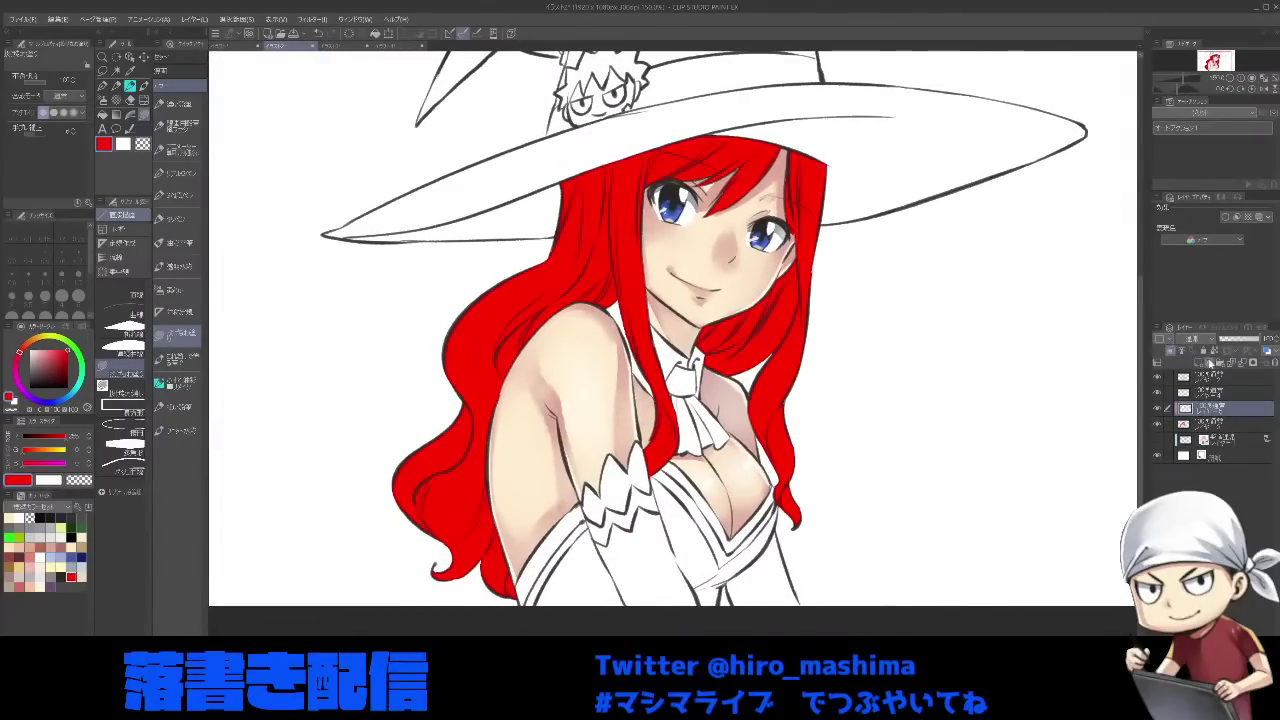
click(82, 568)
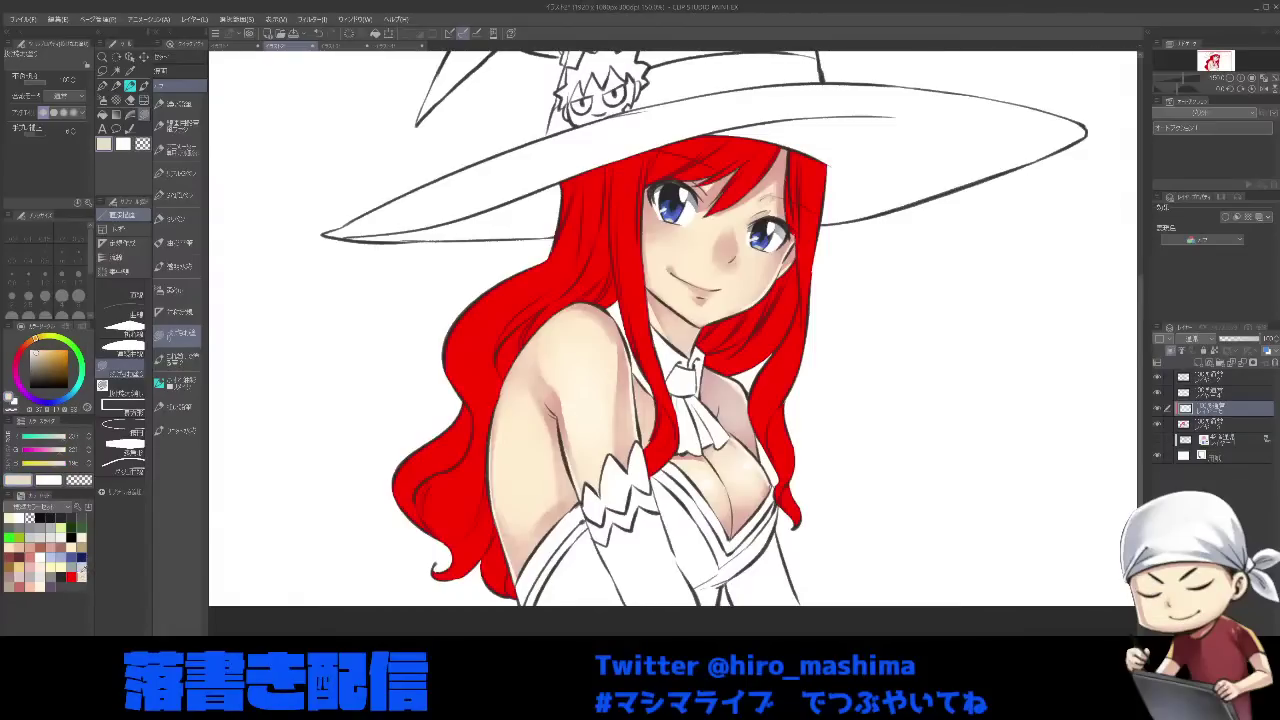
key(ctrl+minus)
mouse_move(460, 572)
mouse_down()
mouse_move(426, 514)
mouse_move(900, 337)
mouse_move(432, 634)
mouse_up()
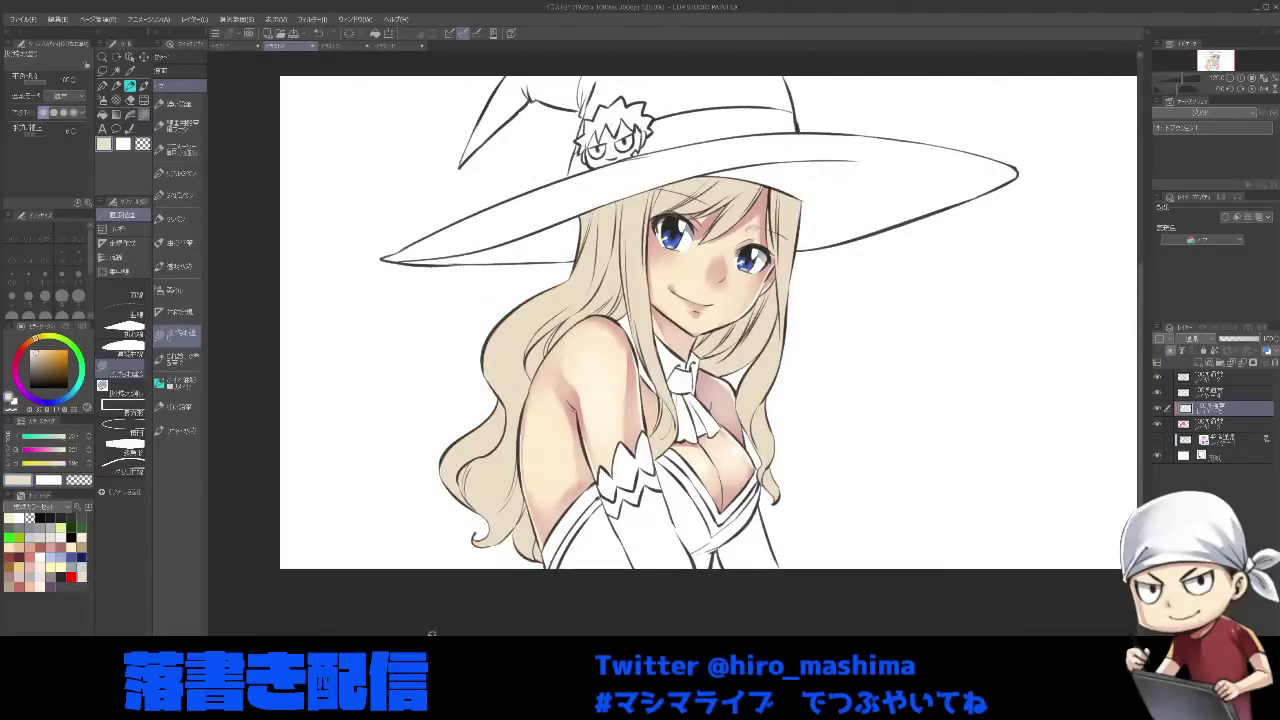
- Choose a darker beige and fill the hat's cast shadow across the hair below the brim on a clipped layer
click(10, 587)
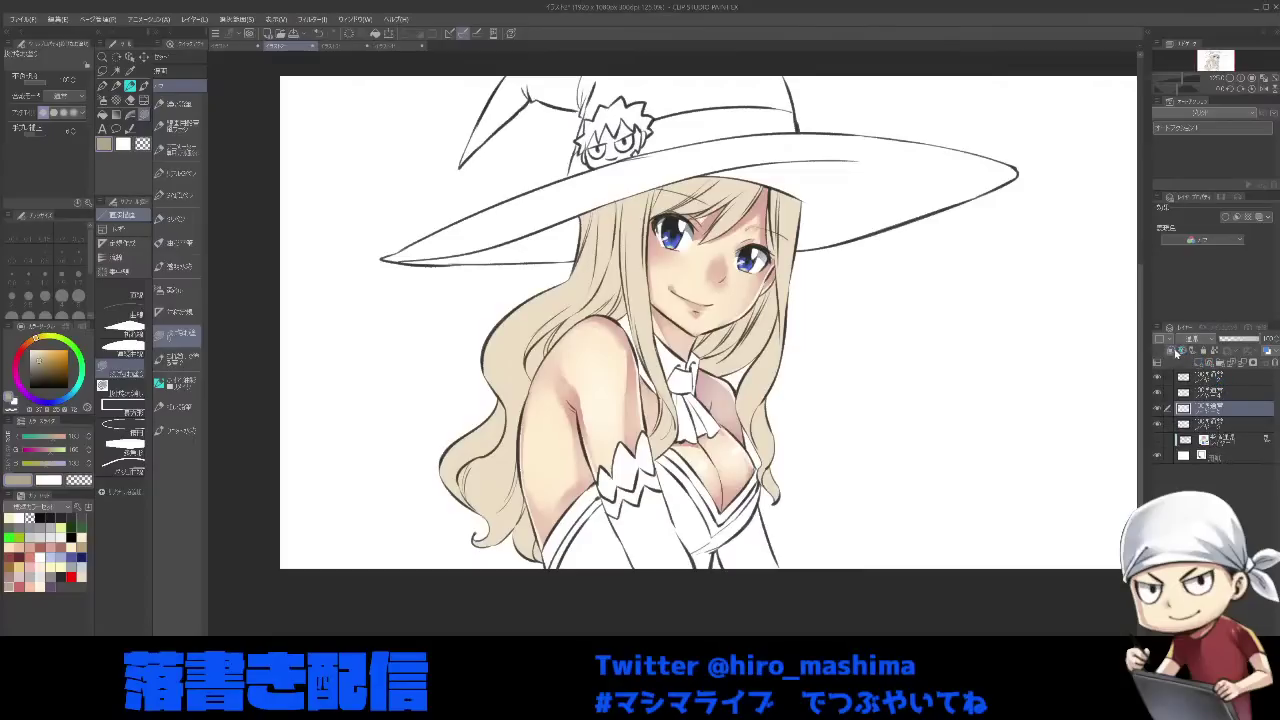
key(minus)
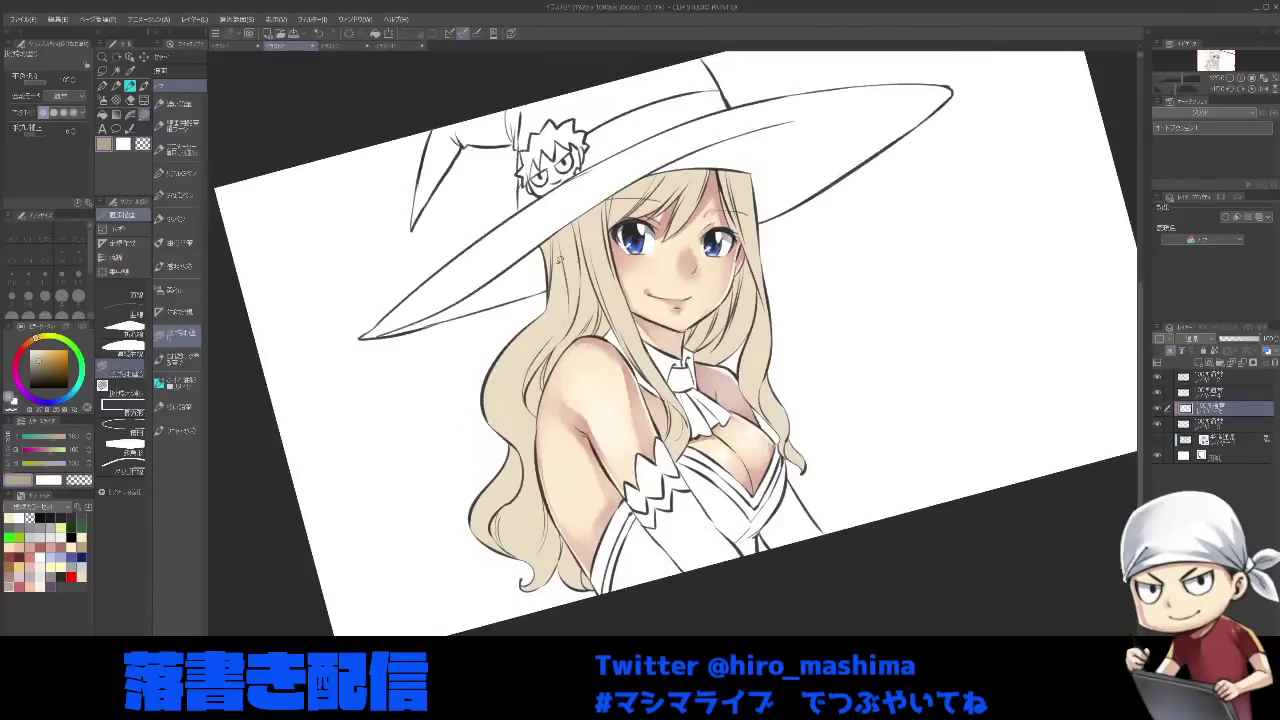
drag(772, 193, 440, 354)
key(asciicircum)
key(ctrl+0)
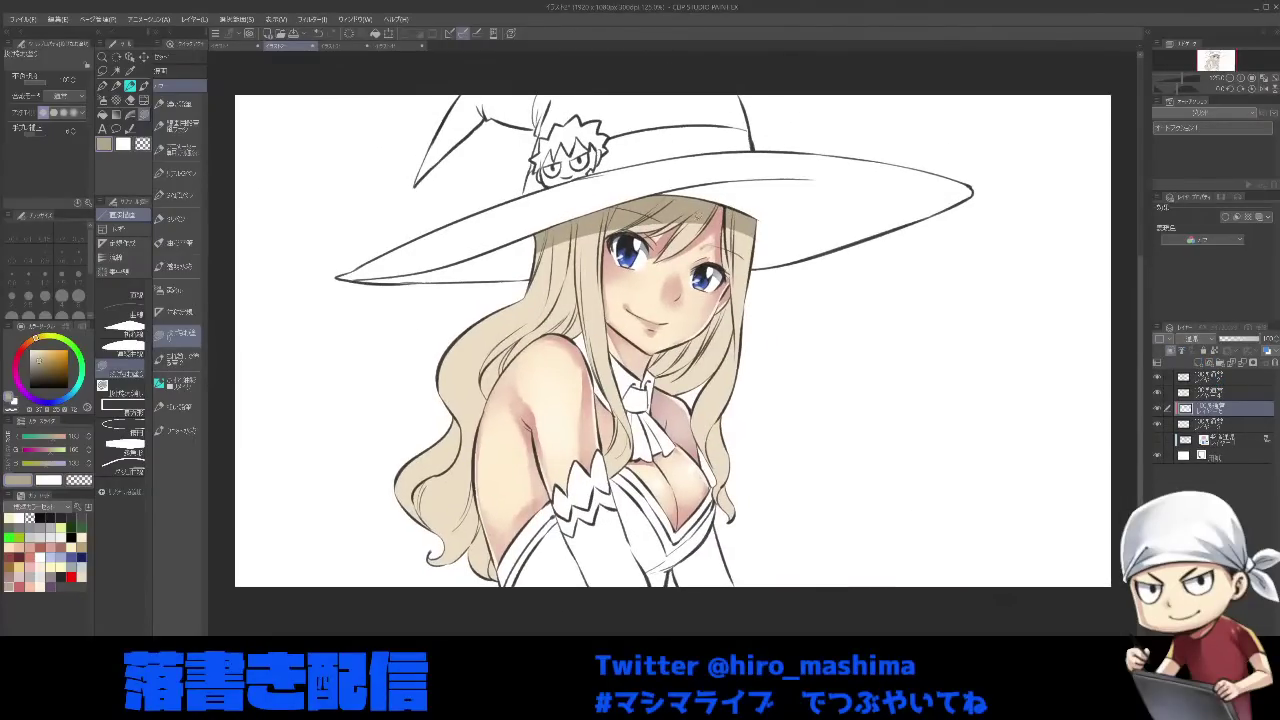
- Shade the bangs and the hair on the far side of the face with darker beige, down to the curled end
mouse_move(700, 223)
mouse_down()
mouse_move(674, 242)
mouse_move(662, 228)
mouse_move(661, 262)
mouse_move(650, 226)
mouse_up()
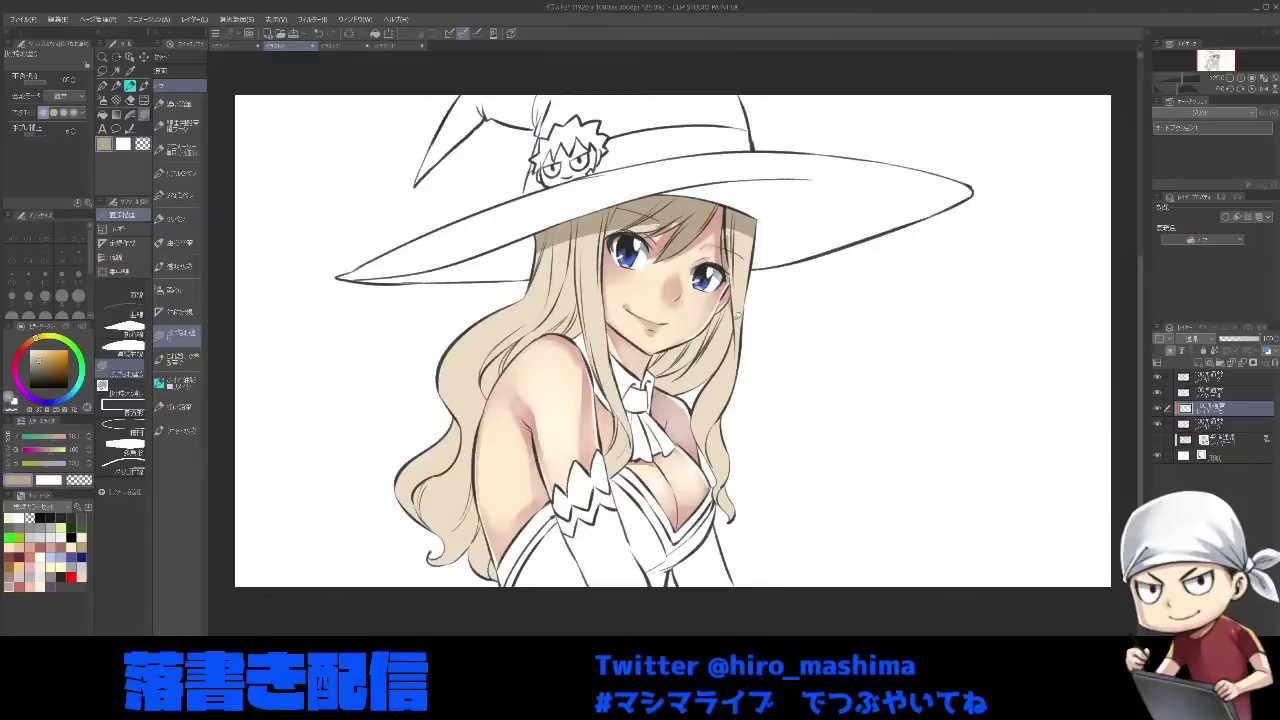
mouse_move(743, 287)
mouse_down()
mouse_move(737, 262)
mouse_move(720, 362)
mouse_move(698, 358)
mouse_move(724, 284)
mouse_up()
mouse_move(664, 378)
mouse_down()
mouse_move(692, 378)
mouse_move(667, 365)
mouse_up()
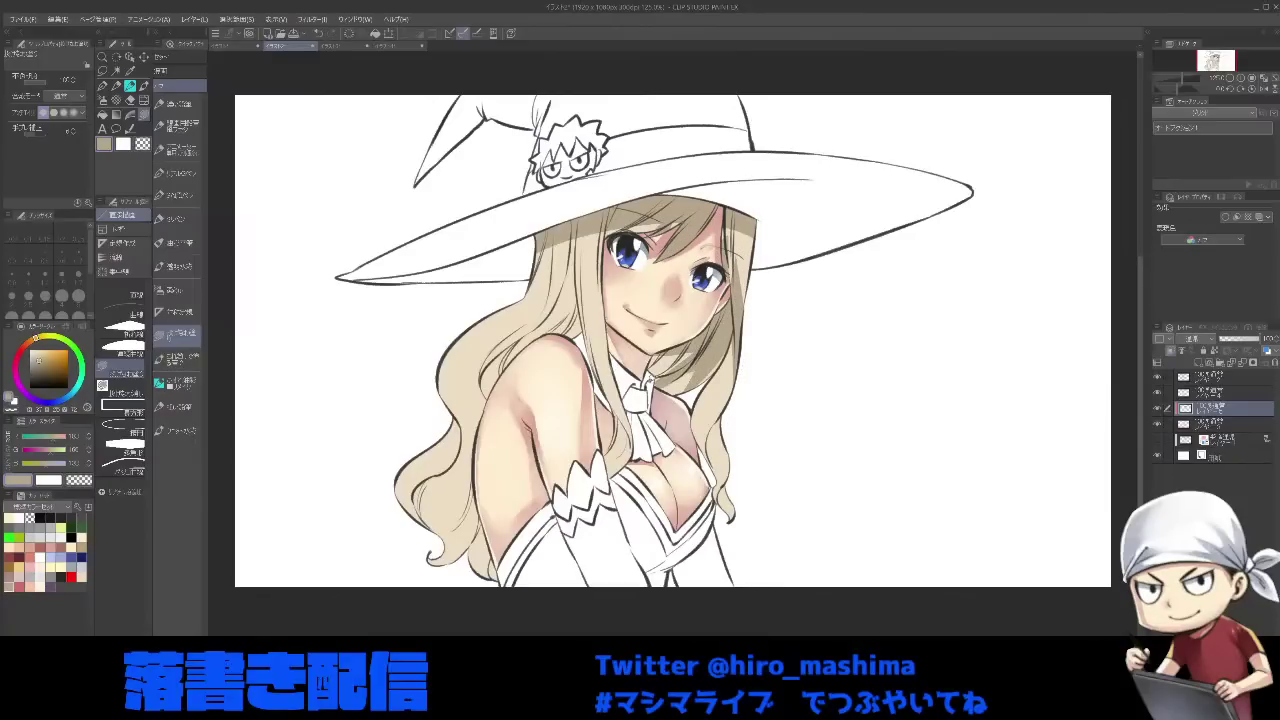
drag(722, 412, 706, 478)
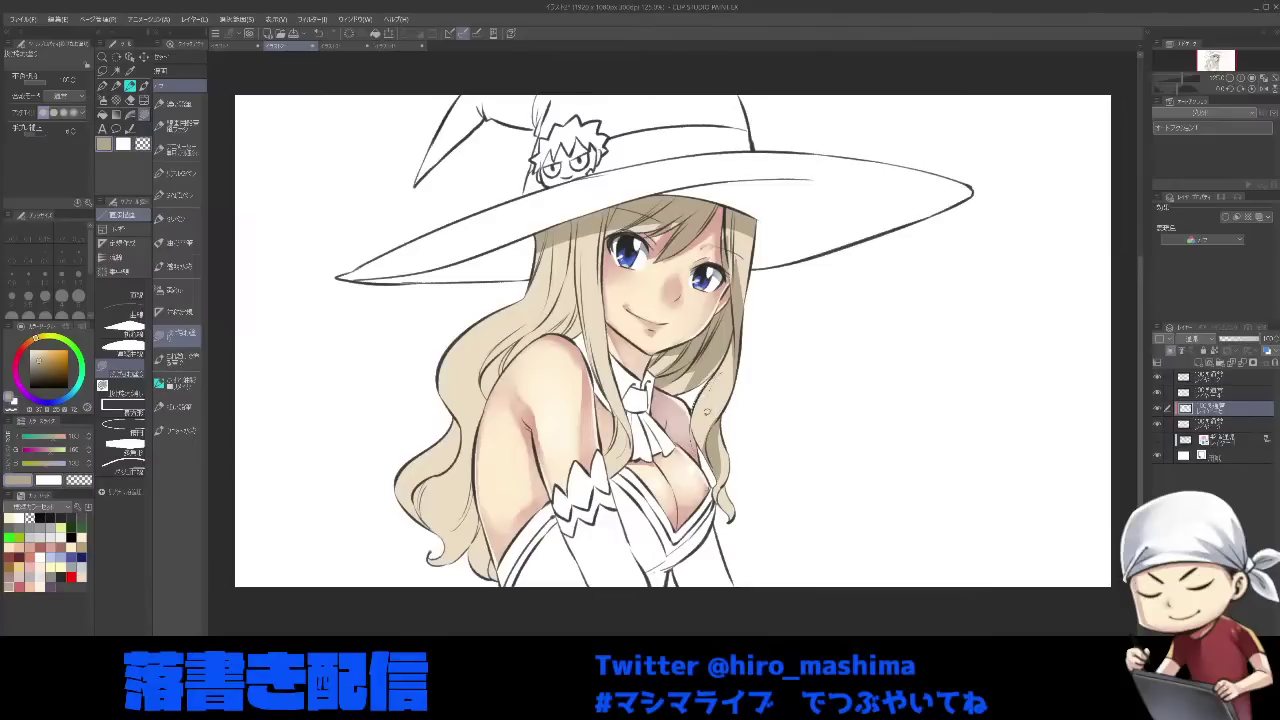
mouse_move(712, 380)
mouse_down()
mouse_move(694, 452)
mouse_move(716, 508)
mouse_up()
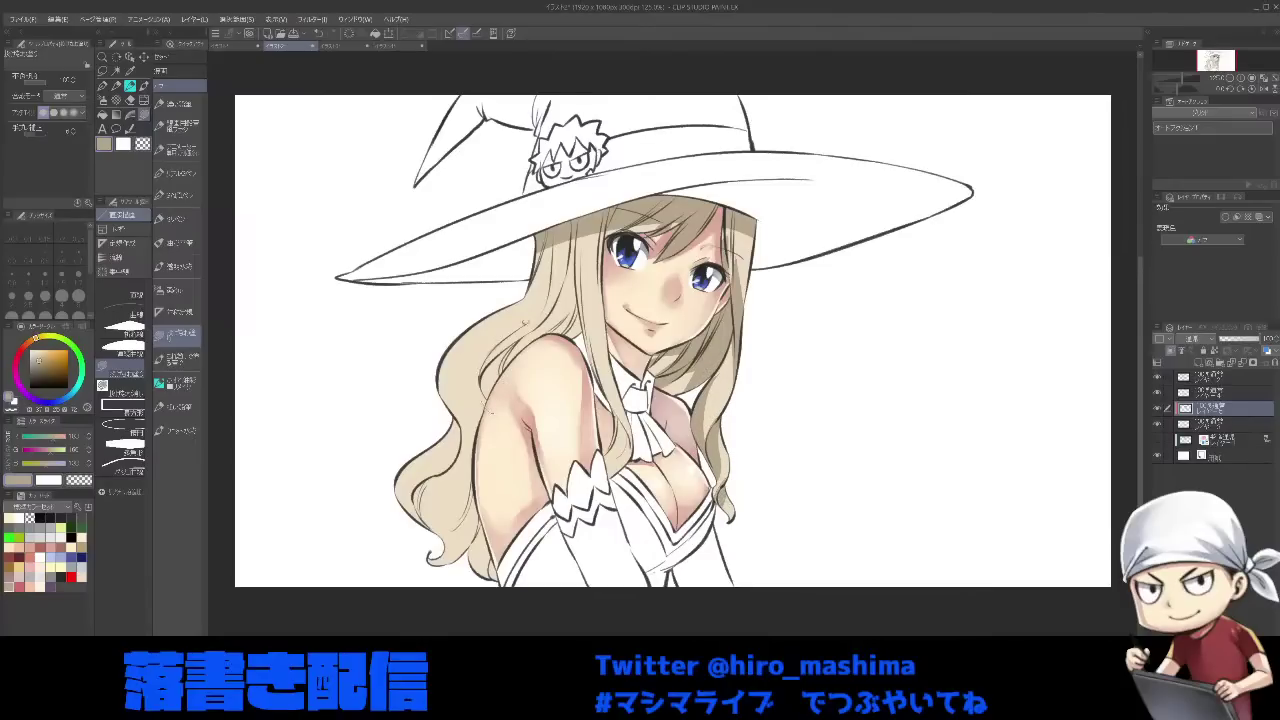
- Add darker beige shadow shapes to the strands beside the cheek and above the near shoulder
drag(555, 296, 484, 410)
drag(579, 291, 522, 350)
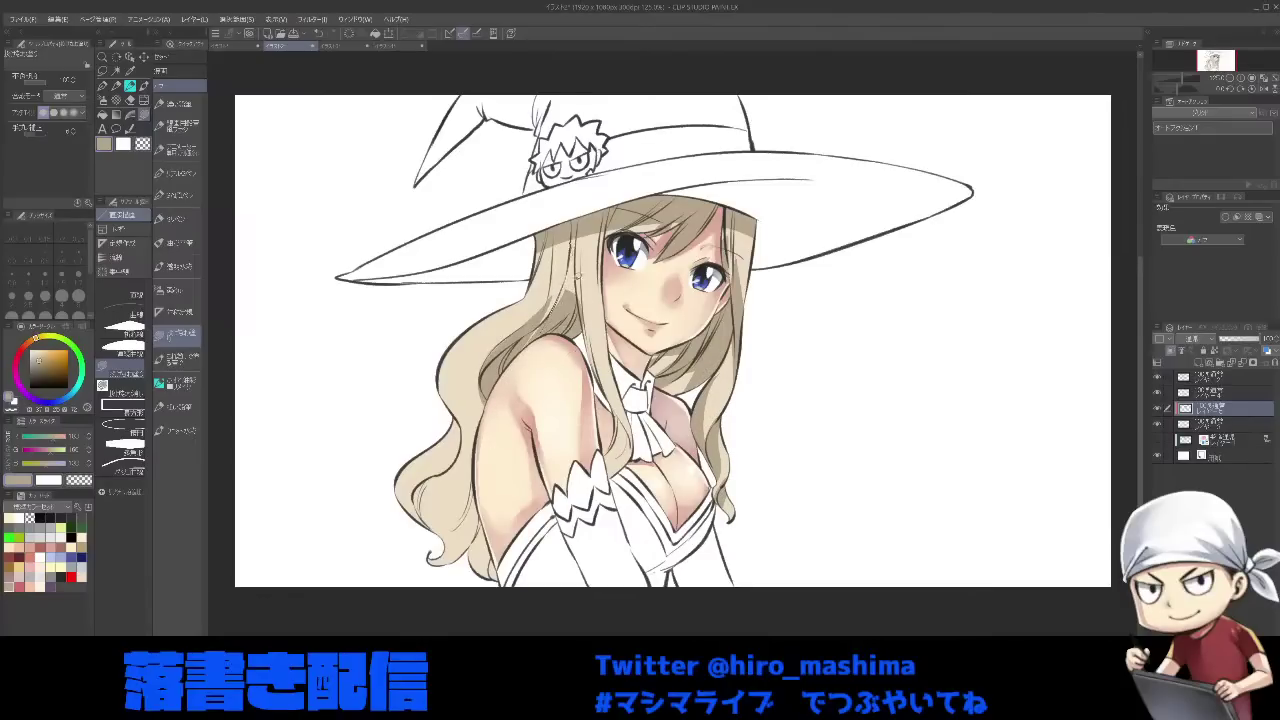
mouse_move(577, 246)
mouse_down()
mouse_move(552, 312)
mouse_move(577, 286)
mouse_up()
drag(524, 325, 553, 241)
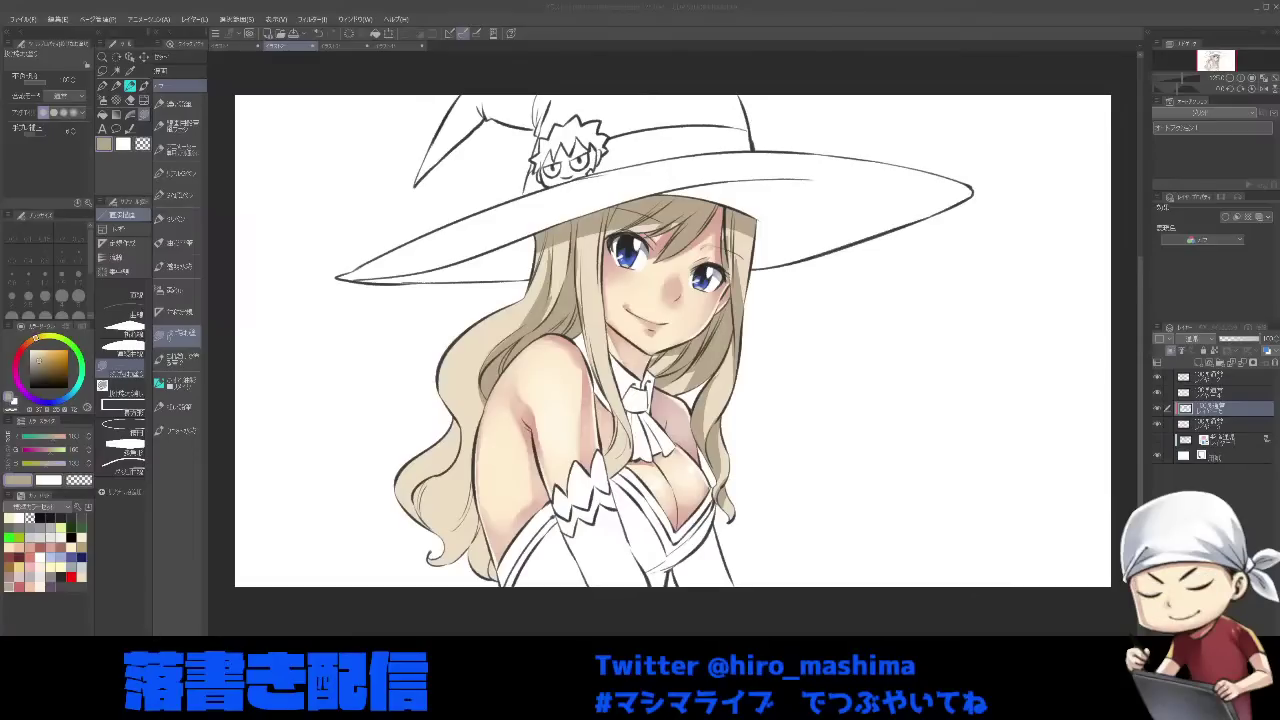
- Fill darker beige shadow shapes in the long wavy hair behind the near arm, down to the curled ends
drag(557, 232, 547, 254)
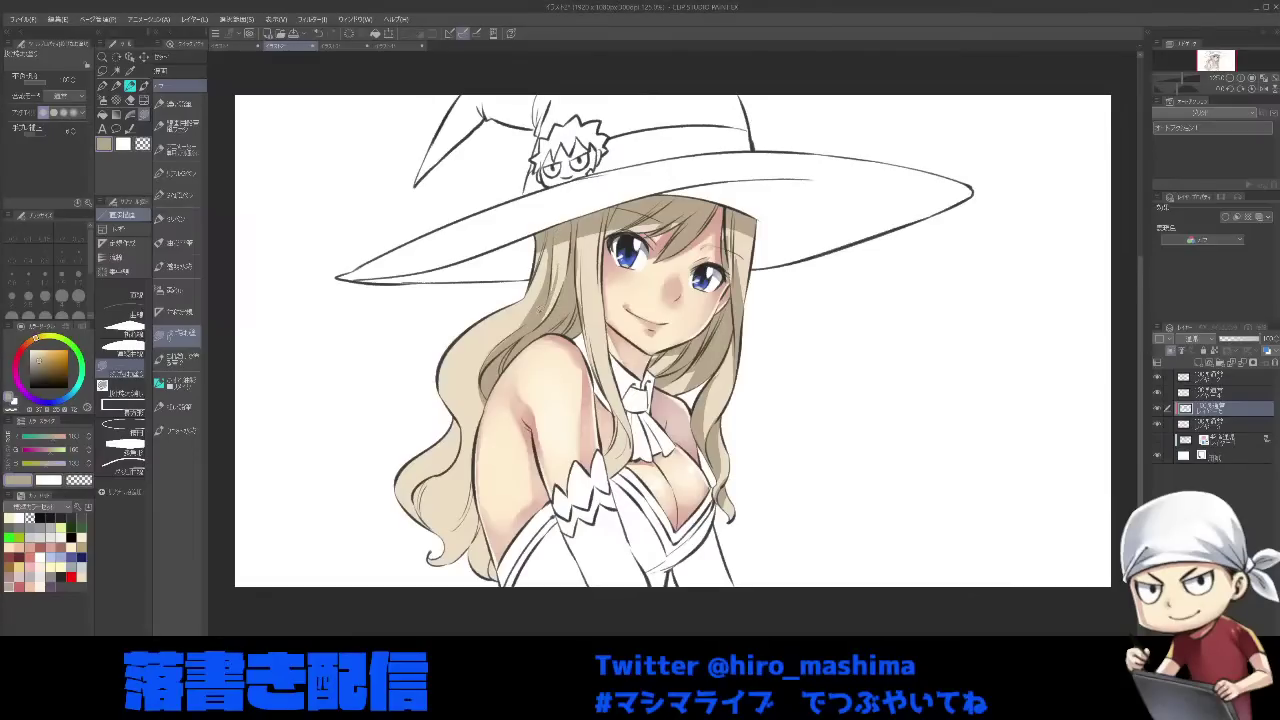
key(minus)
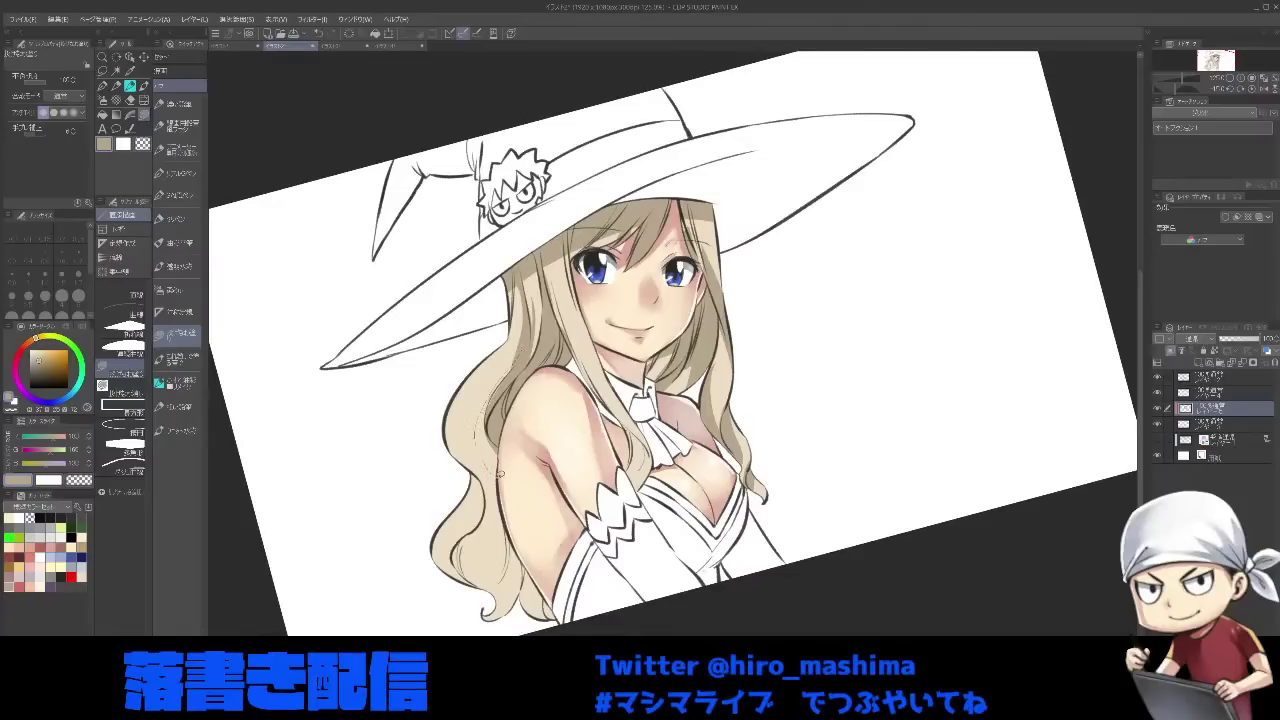
mouse_move(500, 474)
mouse_down()
mouse_move(507, 378)
mouse_move(498, 452)
mouse_up()
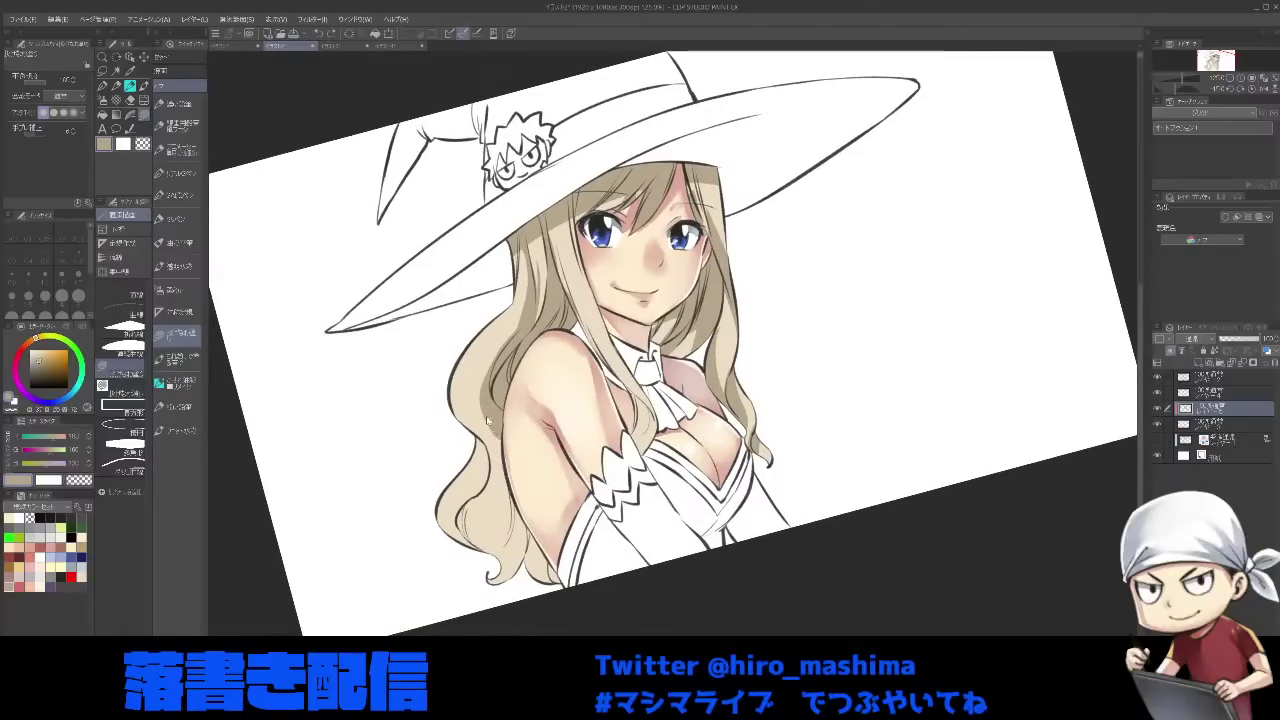
scroll(513, 443, down, 2)
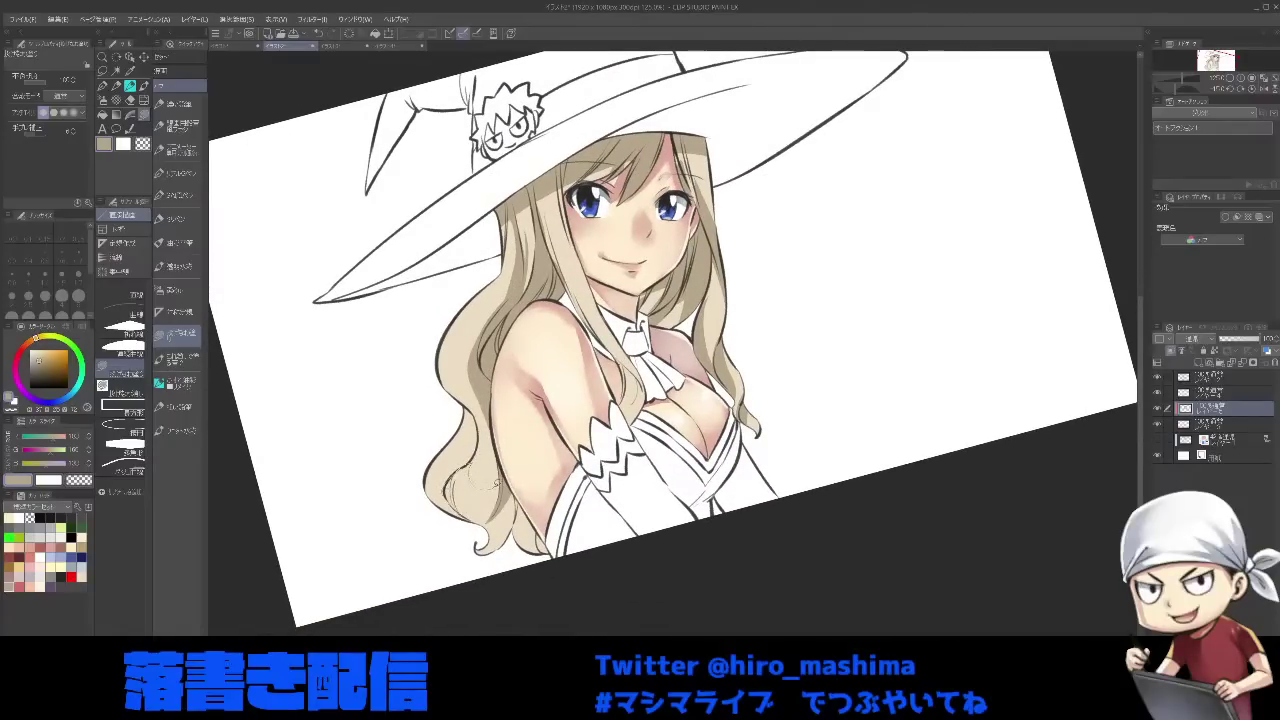
drag(480, 468, 455, 522)
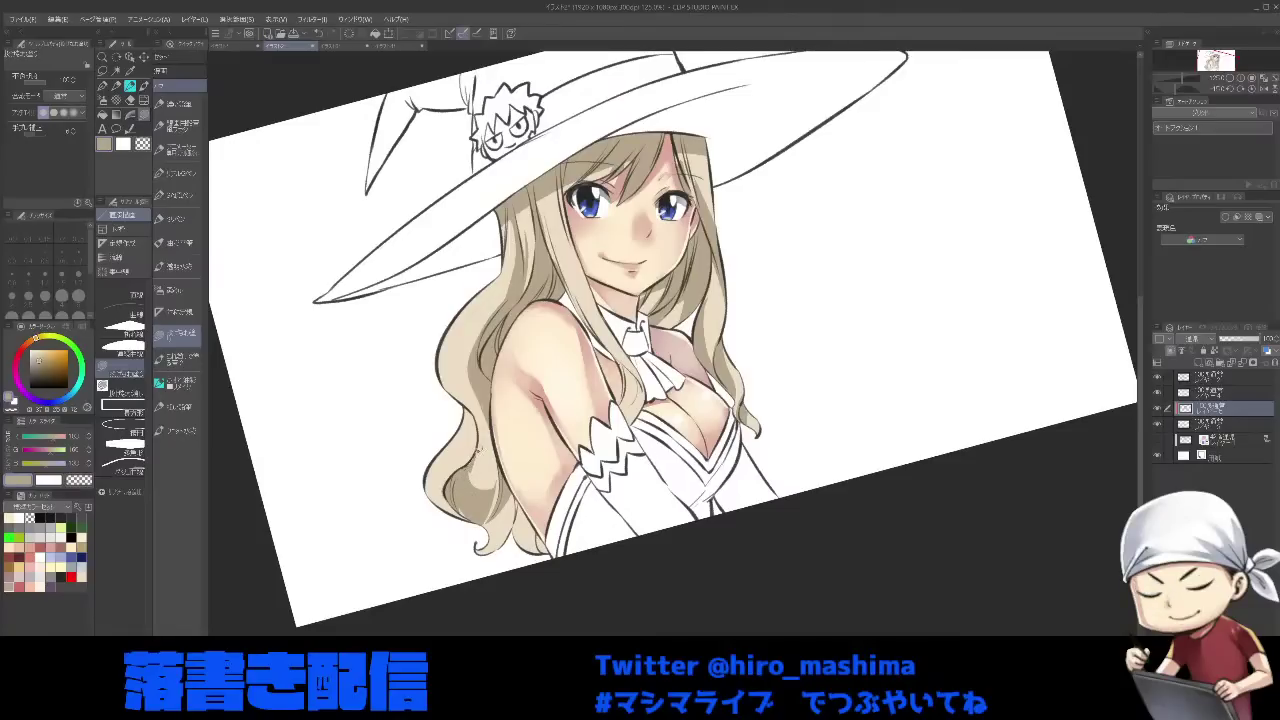
mouse_move(478, 443)
mouse_down()
mouse_move(472, 486)
mouse_move(506, 468)
mouse_move(525, 533)
mouse_up()
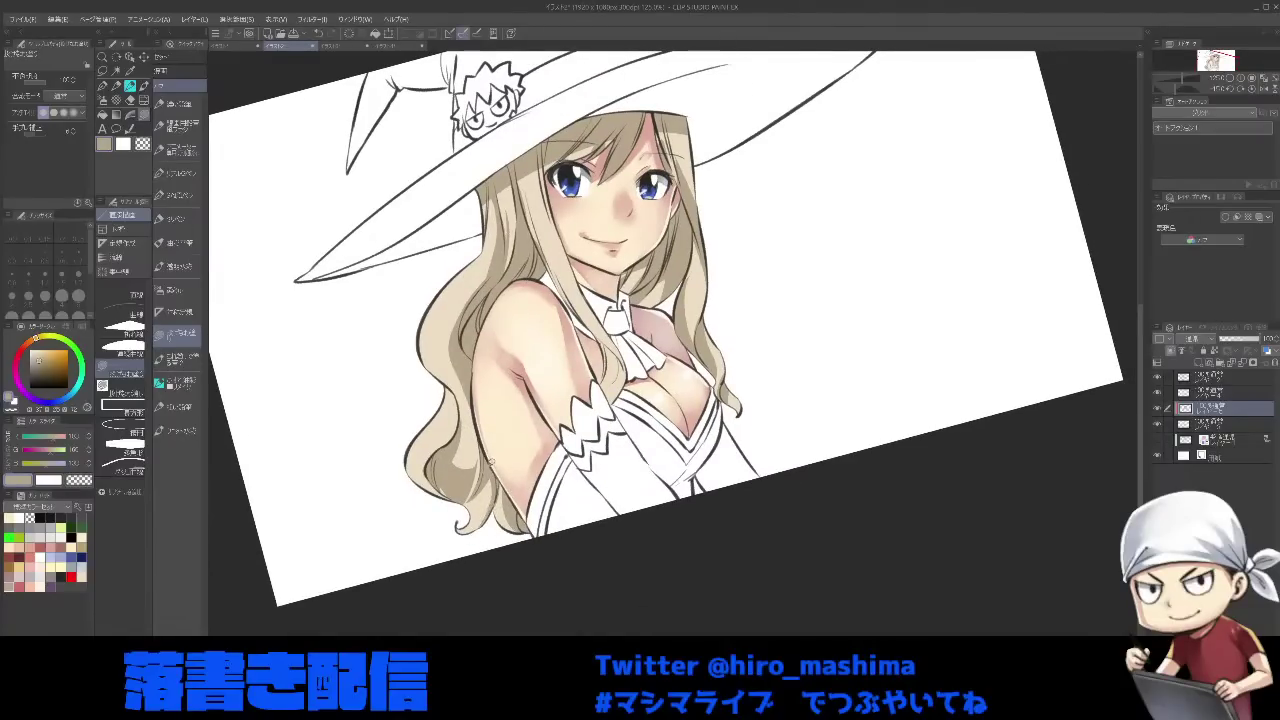
- Add darker beige shadow shapes to the strand beside the near cheek and the outer waves behind the near shoulder
key(asciicircum)
drag(615, 328, 605, 400)
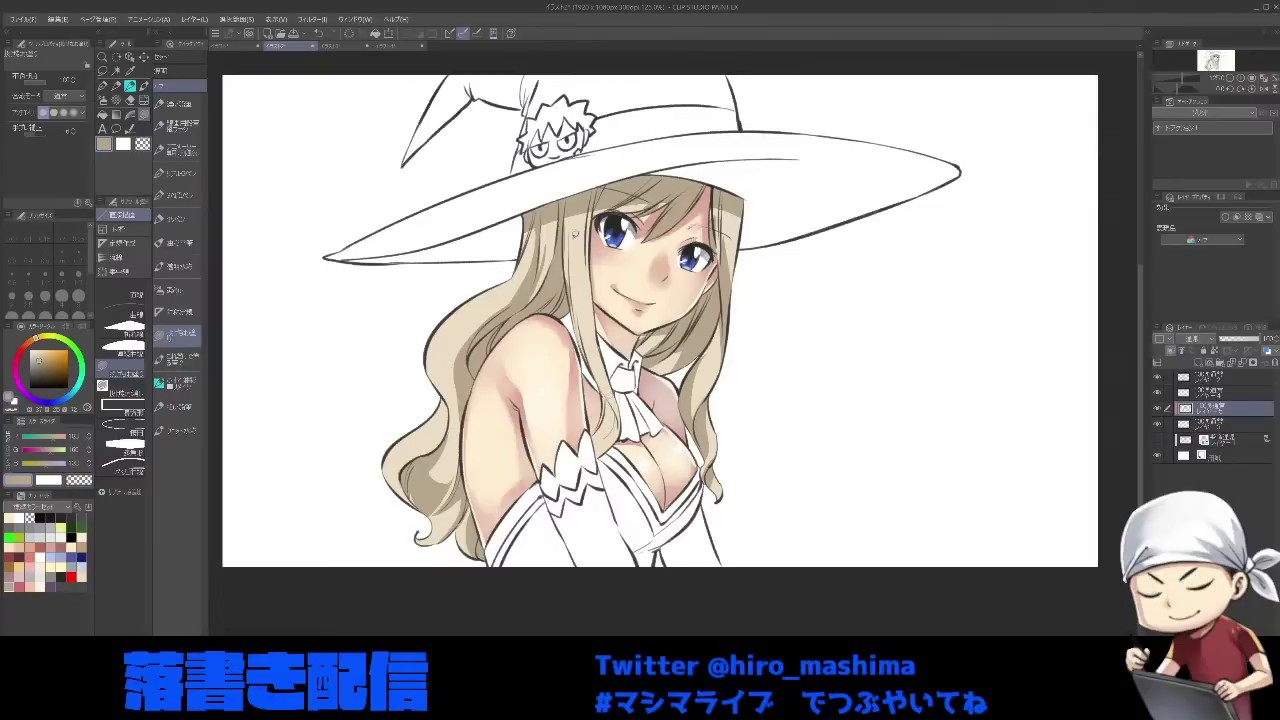
mouse_move(562, 212)
mouse_down()
mouse_move(577, 301)
mouse_move(590, 210)
mouse_up()
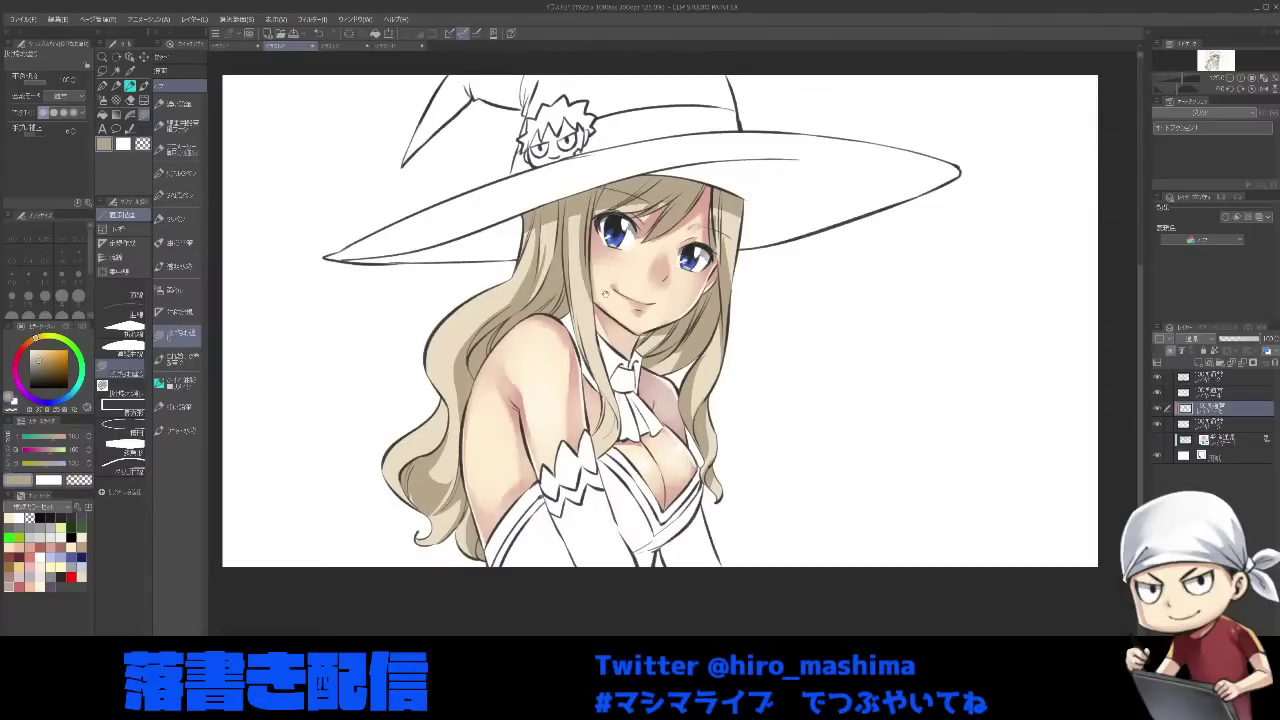
mouse_move(582, 295)
mouse_down()
mouse_move(566, 265)
mouse_move(594, 339)
mouse_move(548, 288)
mouse_move(578, 388)
mouse_up()
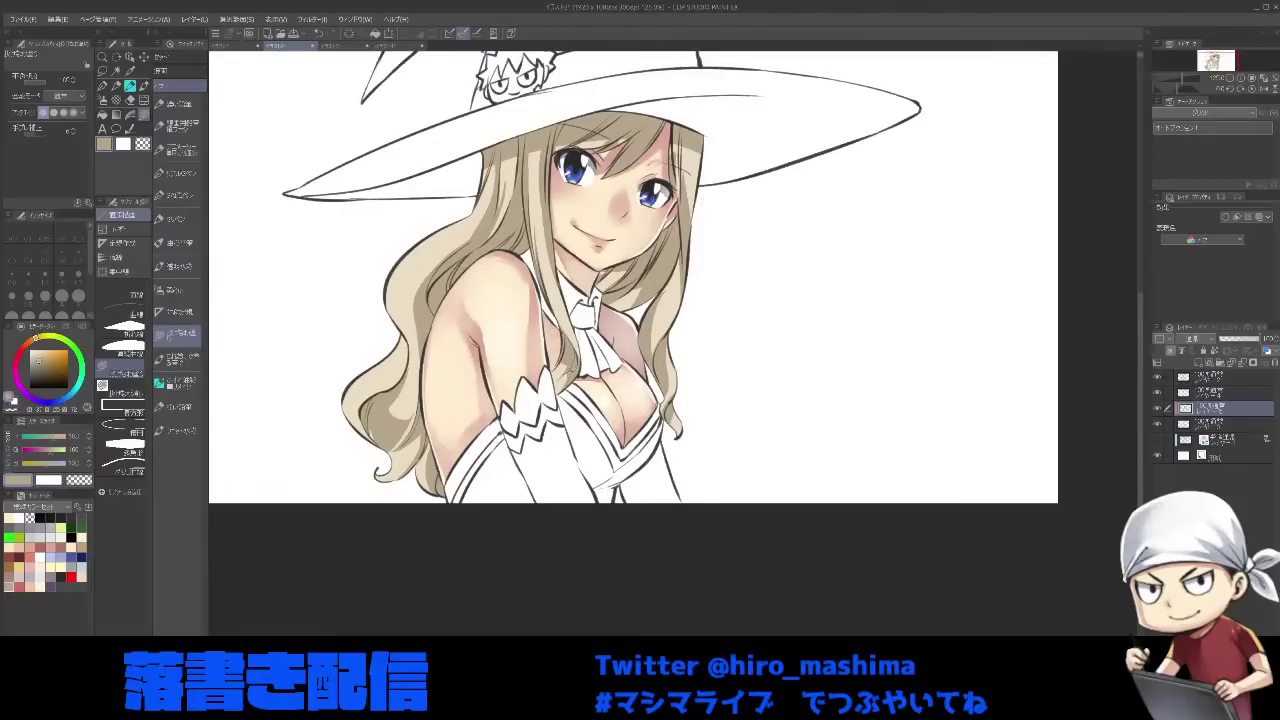
scroll(555, 383, down, 1)
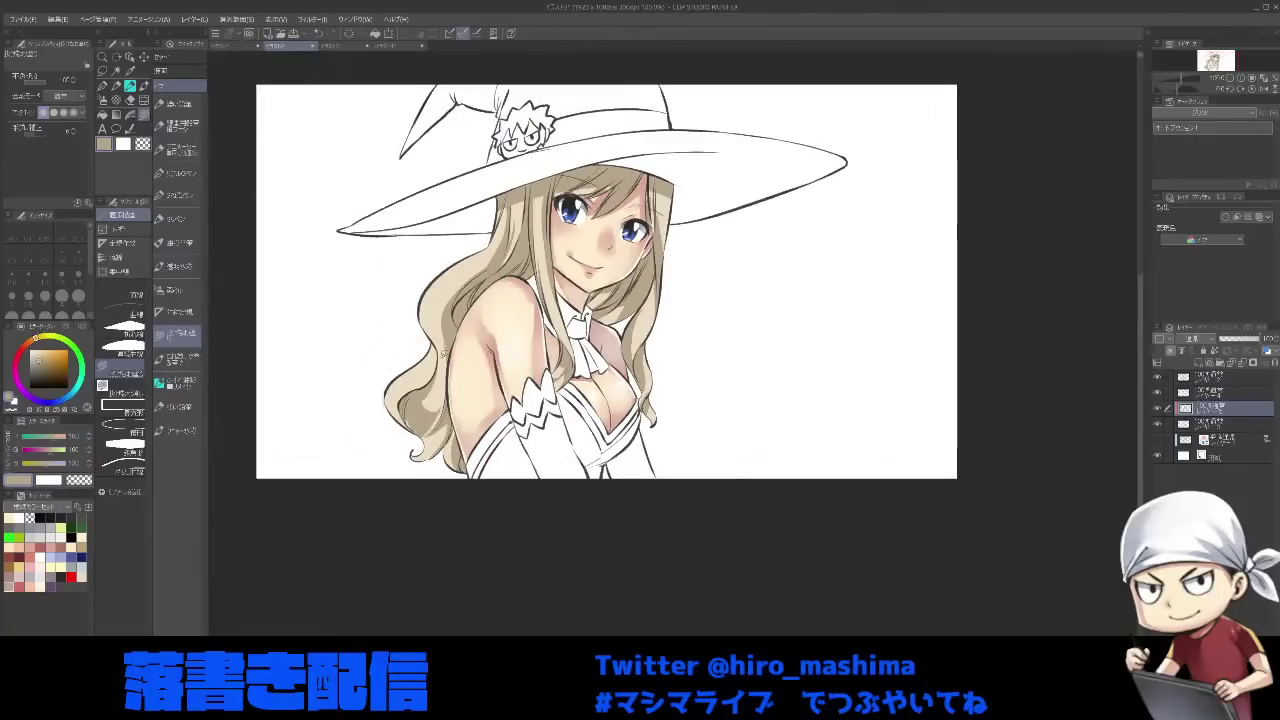
drag(442, 294, 460, 357)
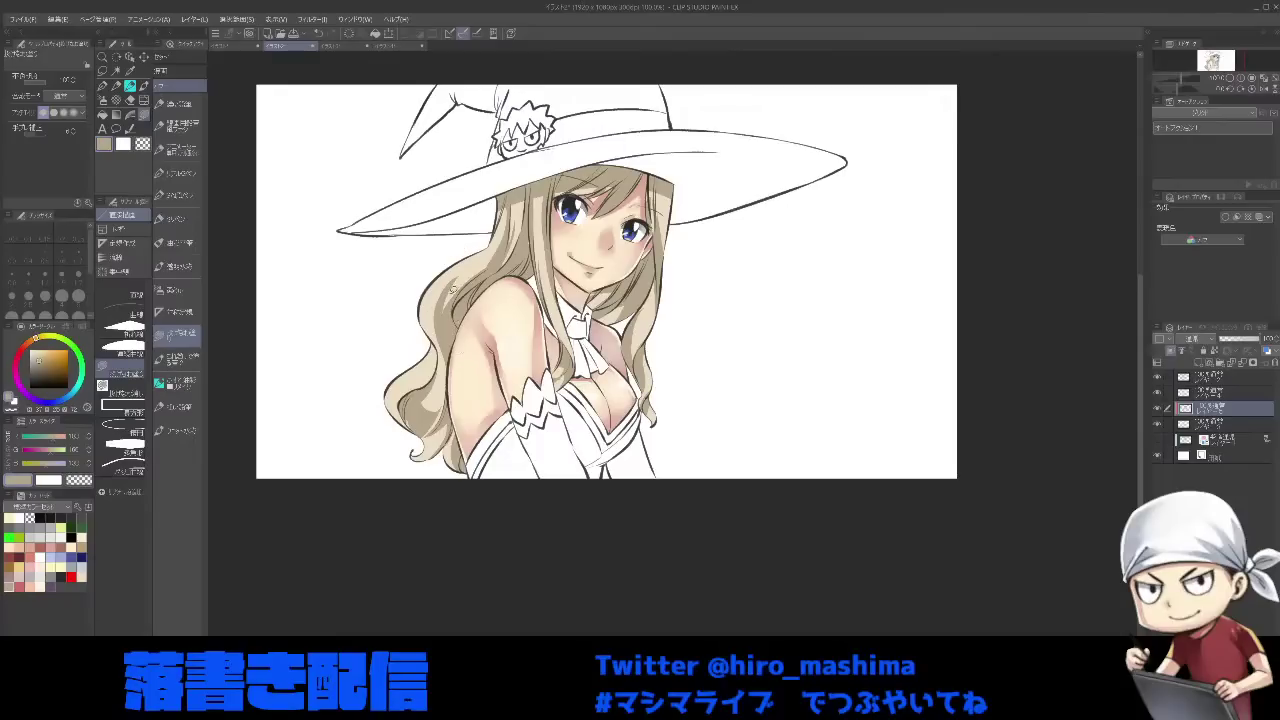
drag(480, 257, 451, 285)
- Switch to a painting brush, enlarge it and soften the shadow edges on the outer waves behind the near shoulder
key(minus)
click(178, 383)
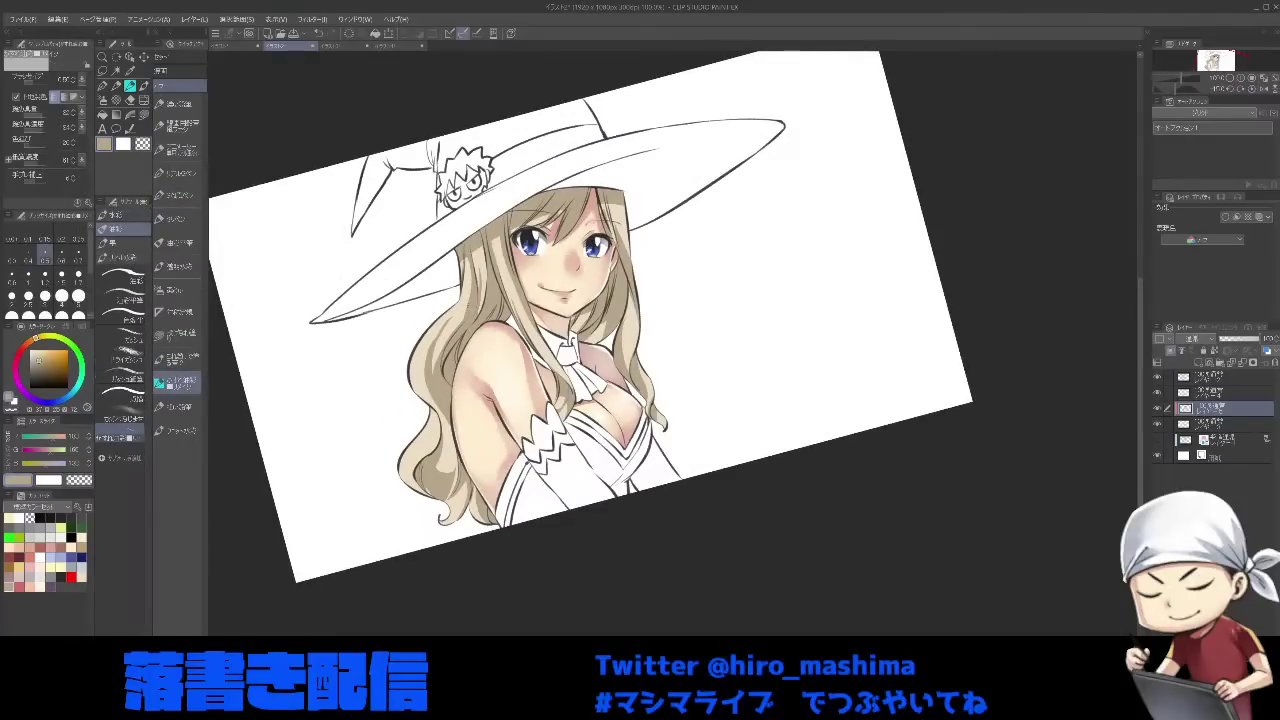
scroll(590, 320, up, 1)
key(bracketright)
key(bracketright)
key(bracketright)
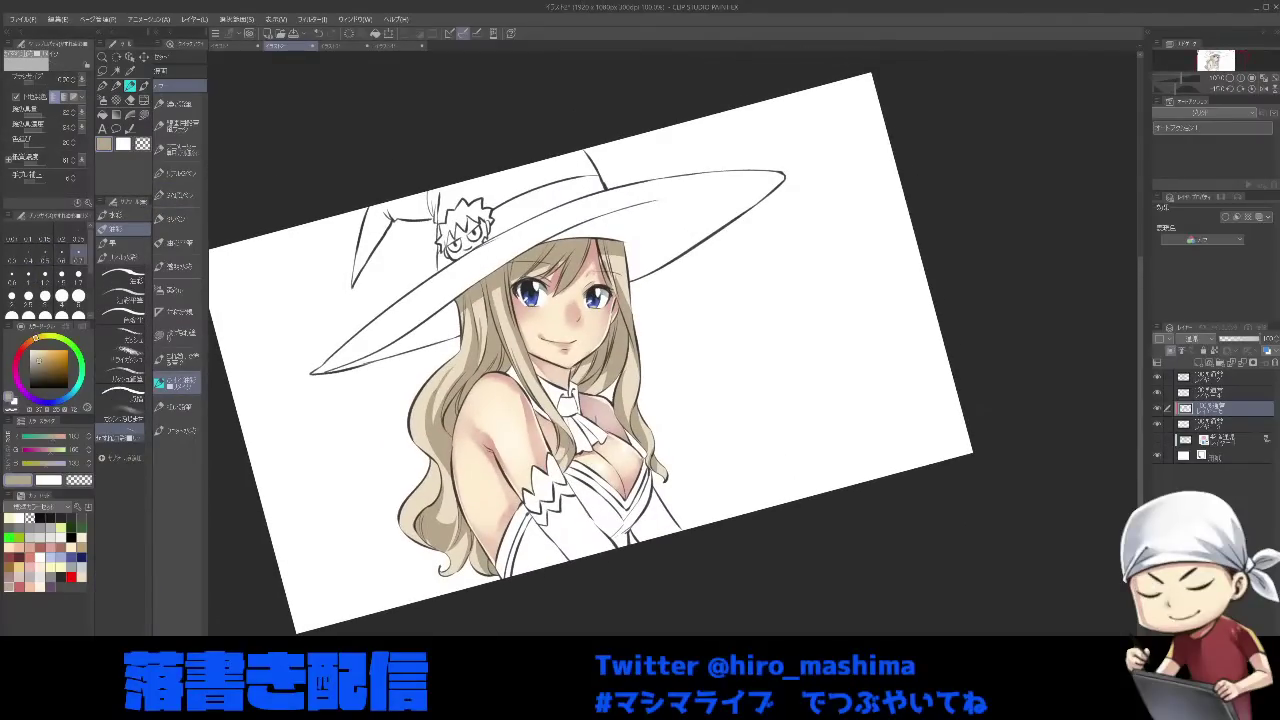
key(bracketright)
key(bracketright)
key(c)
drag(434, 394, 452, 368)
key(bracketright)
key(bracketright)
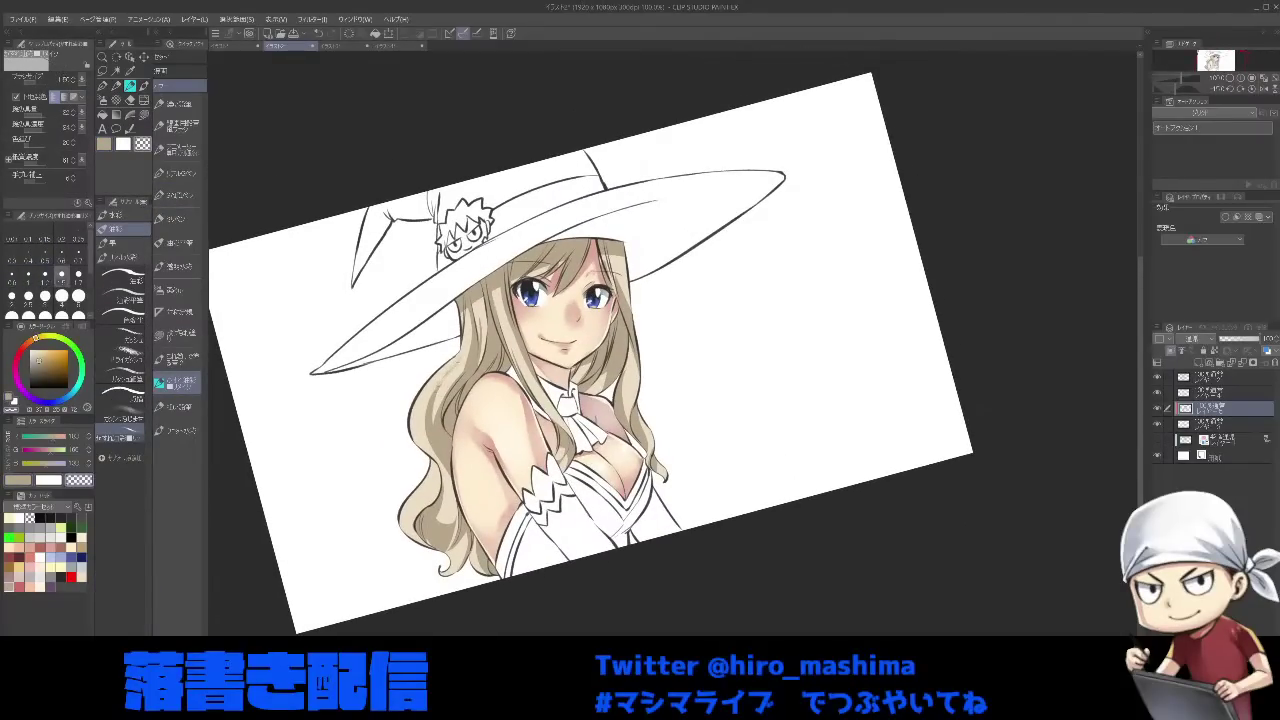
drag(432, 453, 435, 436)
key(bracketright)
key(bracketright)
key(bracketright)
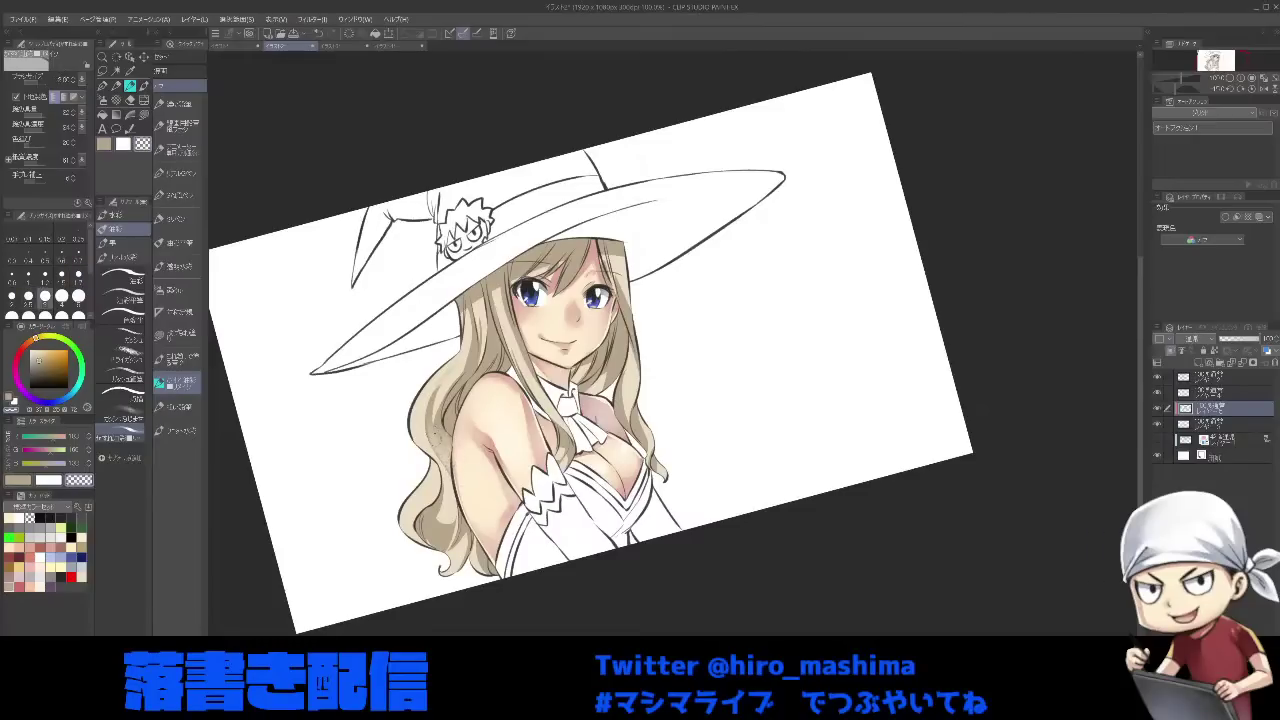
key(bracketright)
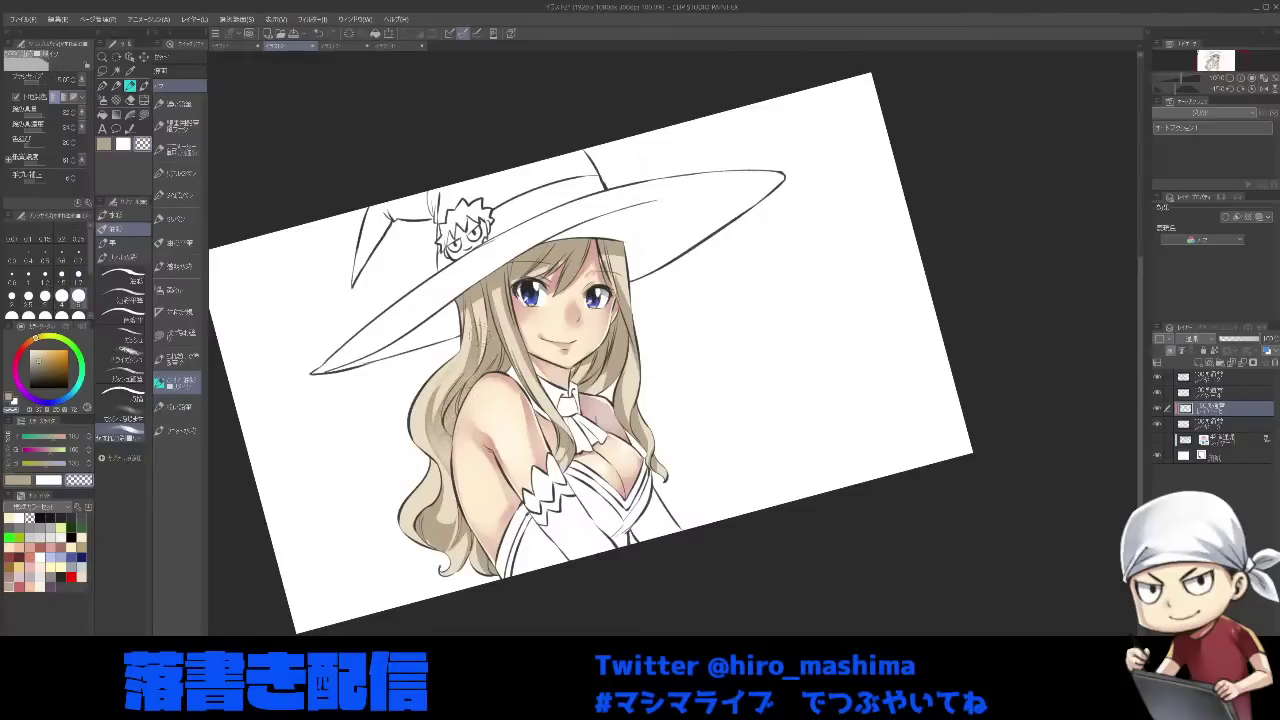
- Blend the darker beige shadows in the hair falling above and around the near shoulder, adjusting the brush size
key(bracketleft)
key(bracketleft)
key(bracketright)
drag(464, 372, 500, 330)
key(bracketright)
drag(474, 375, 492, 308)
key(bracketright)
key(bracketleft)
key(bracketleft)
drag(482, 430, 473, 386)
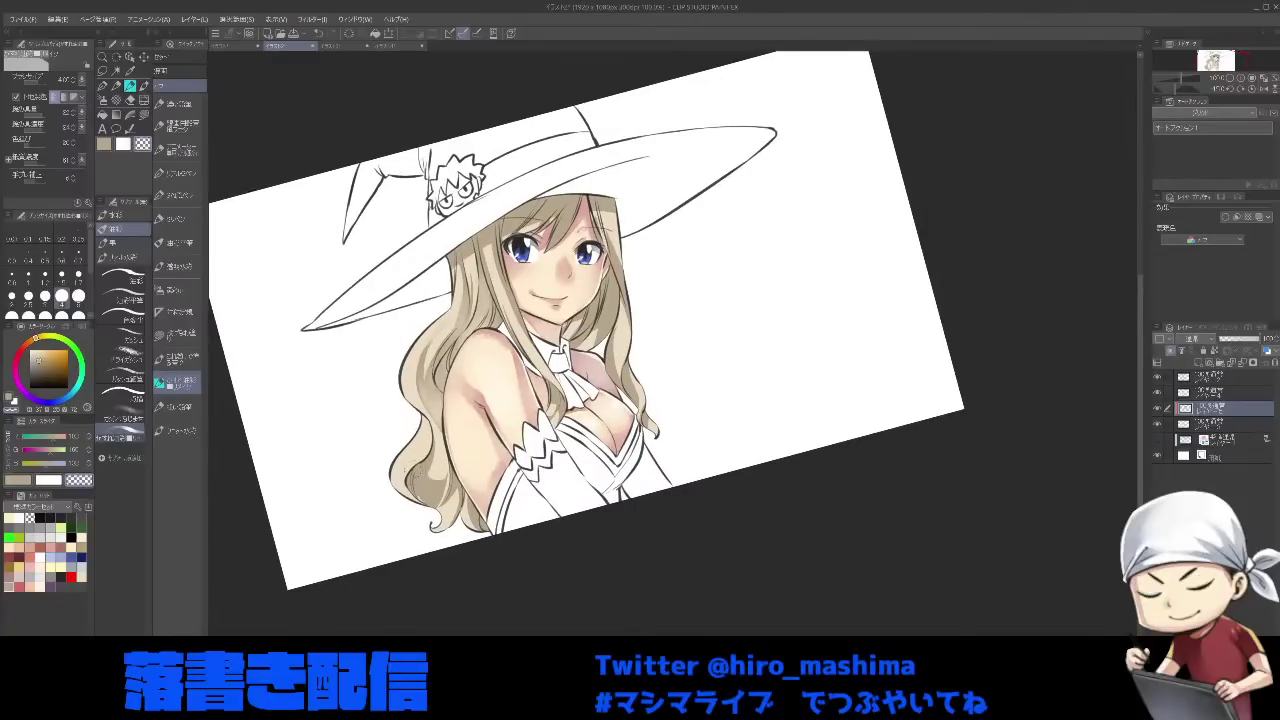
- Rework the shadows on the lower curls behind the near arm, undoing the first stroke and softening with transparent colour
drag(412, 474, 430, 498)
key(ctrl+z)
key(bracketright)
key(bracketright)
key(c)
drag(436, 438, 430, 420)
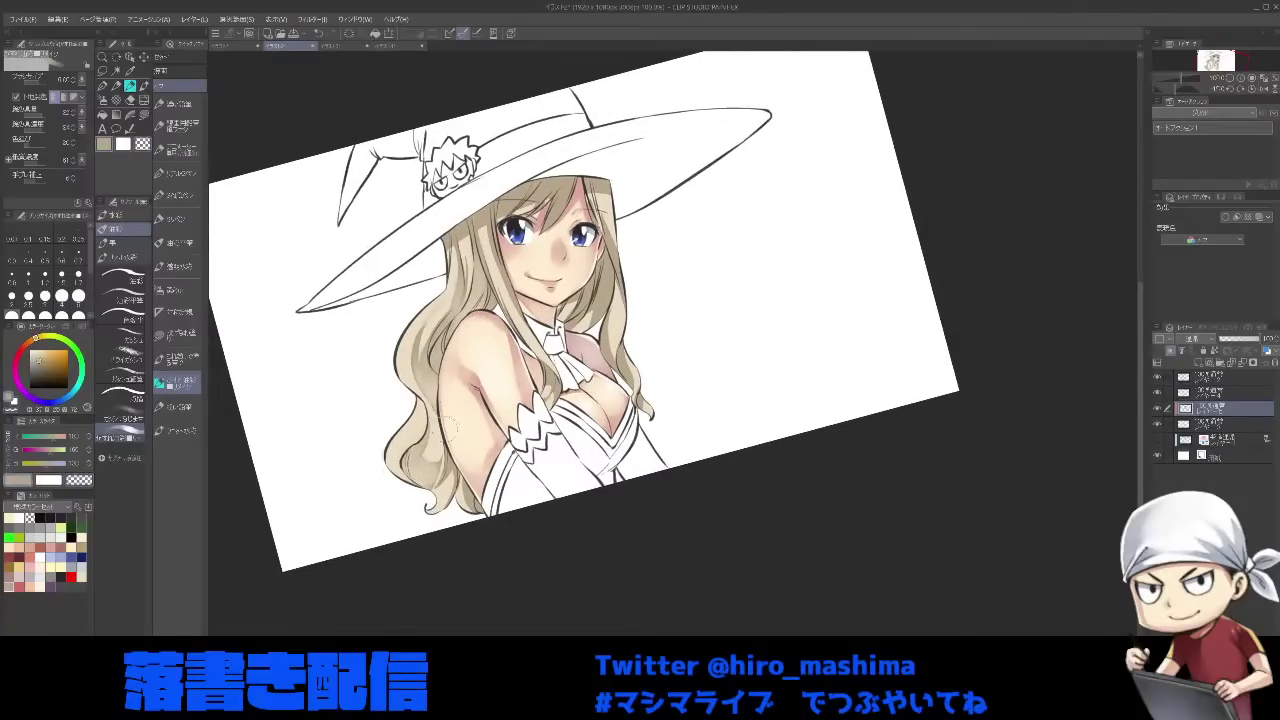
key(bracketleft)
key(bracketleft)
drag(552, 389, 499, 475)
- Brush soft shading along the near-side strand beside the face and beneath the hat brim
key(c)
drag(600, 400, 603, 456)
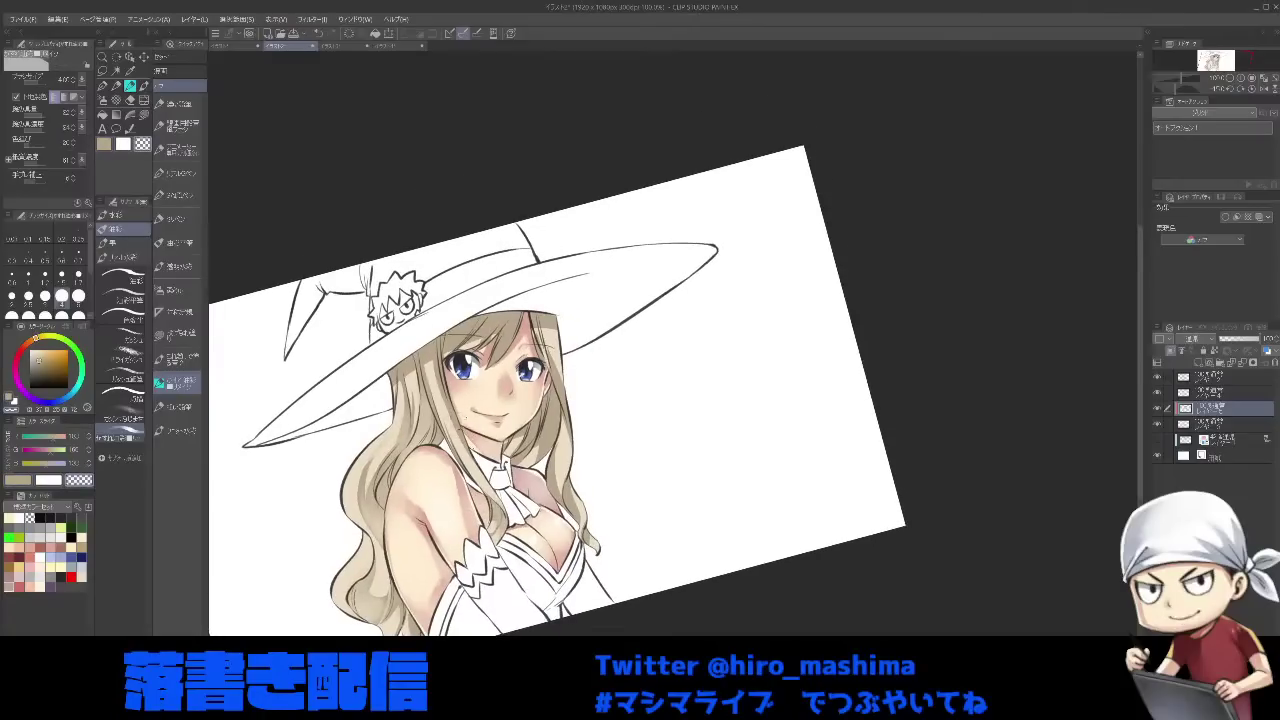
drag(456, 425, 466, 447)
drag(443, 390, 460, 425)
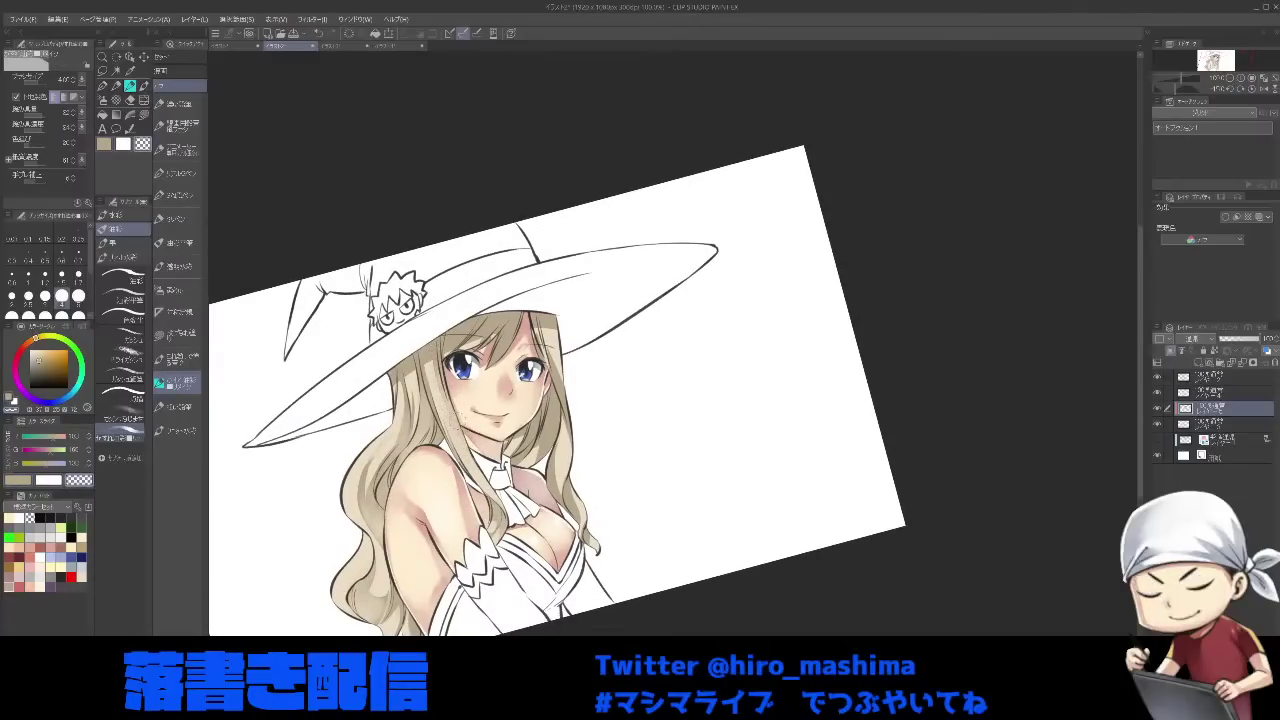
key(bracketright)
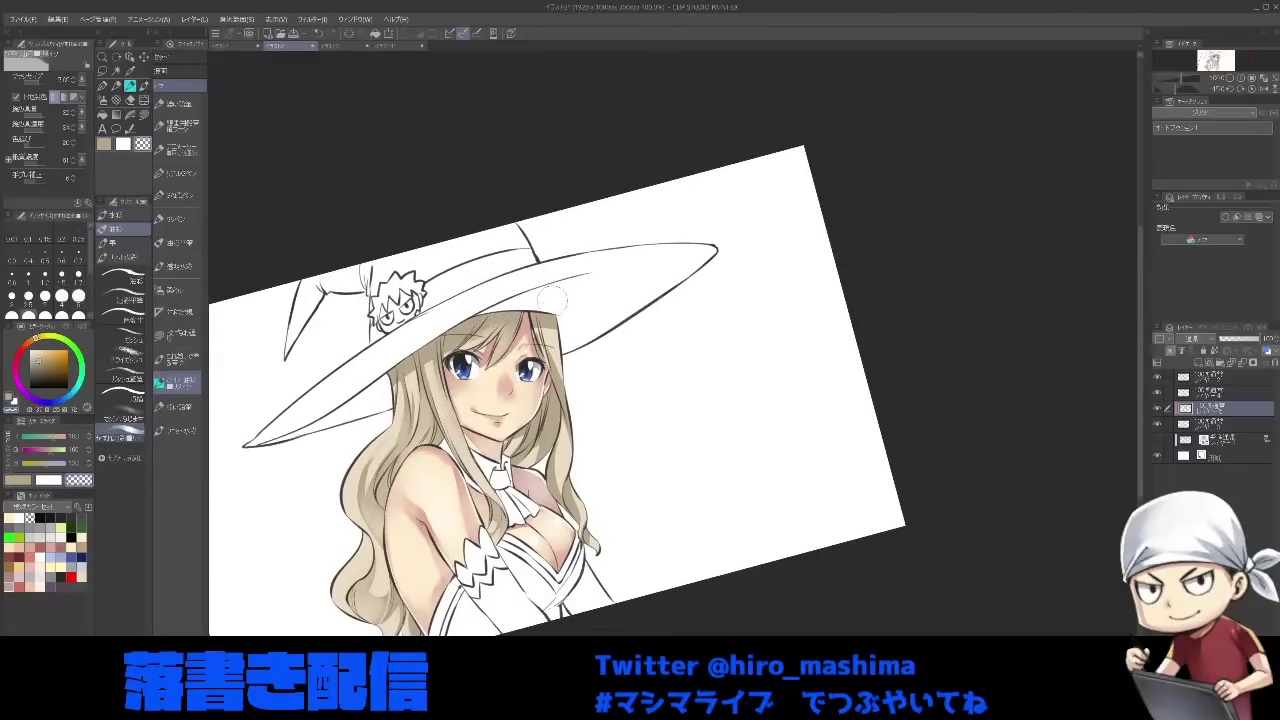
drag(560, 405, 529, 365)
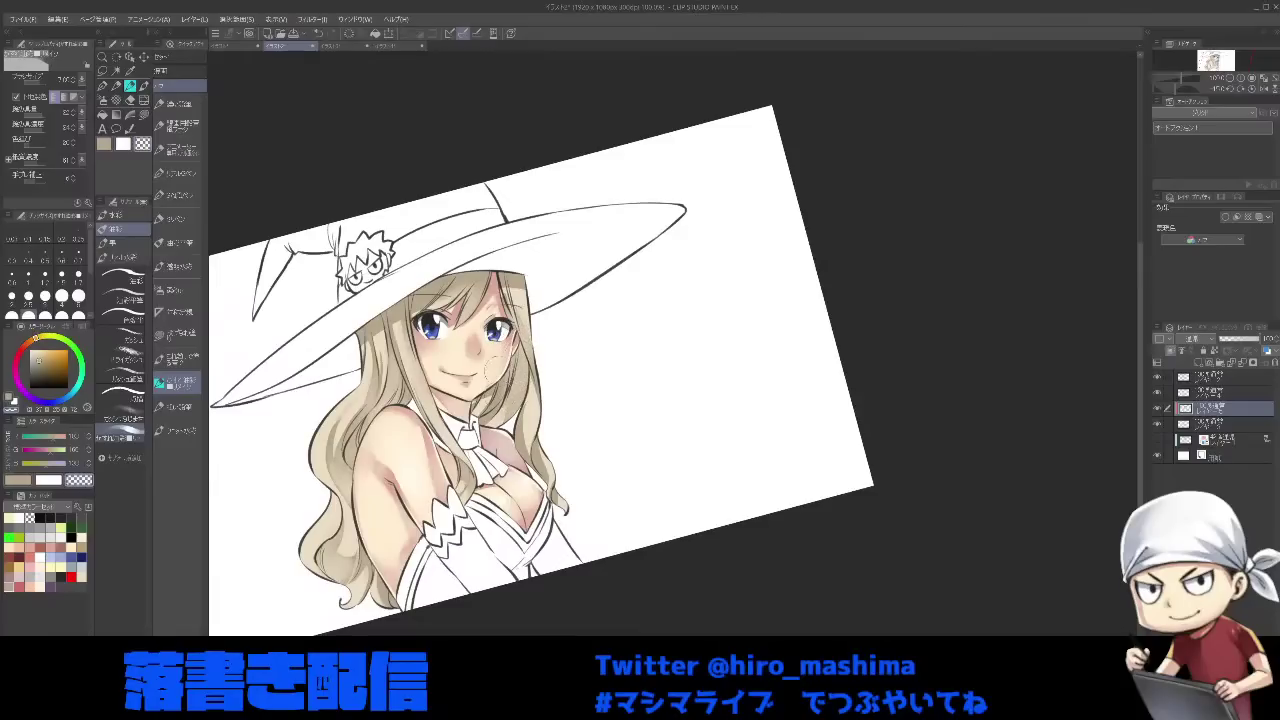
- Soften the shadows in the far-side hair down to the chest, alternating between darker beige and transparent colour
key(bracketleft)
key(bracketleft)
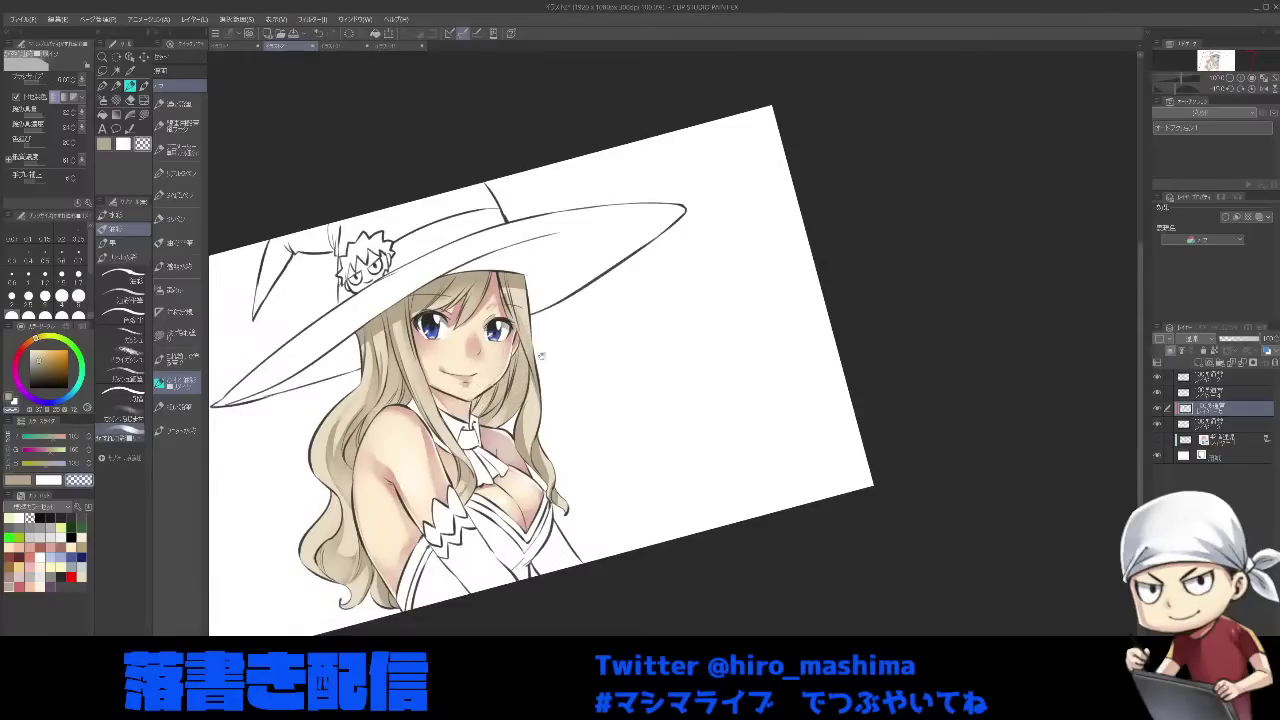
drag(540, 354, 518, 362)
key(bracketleft)
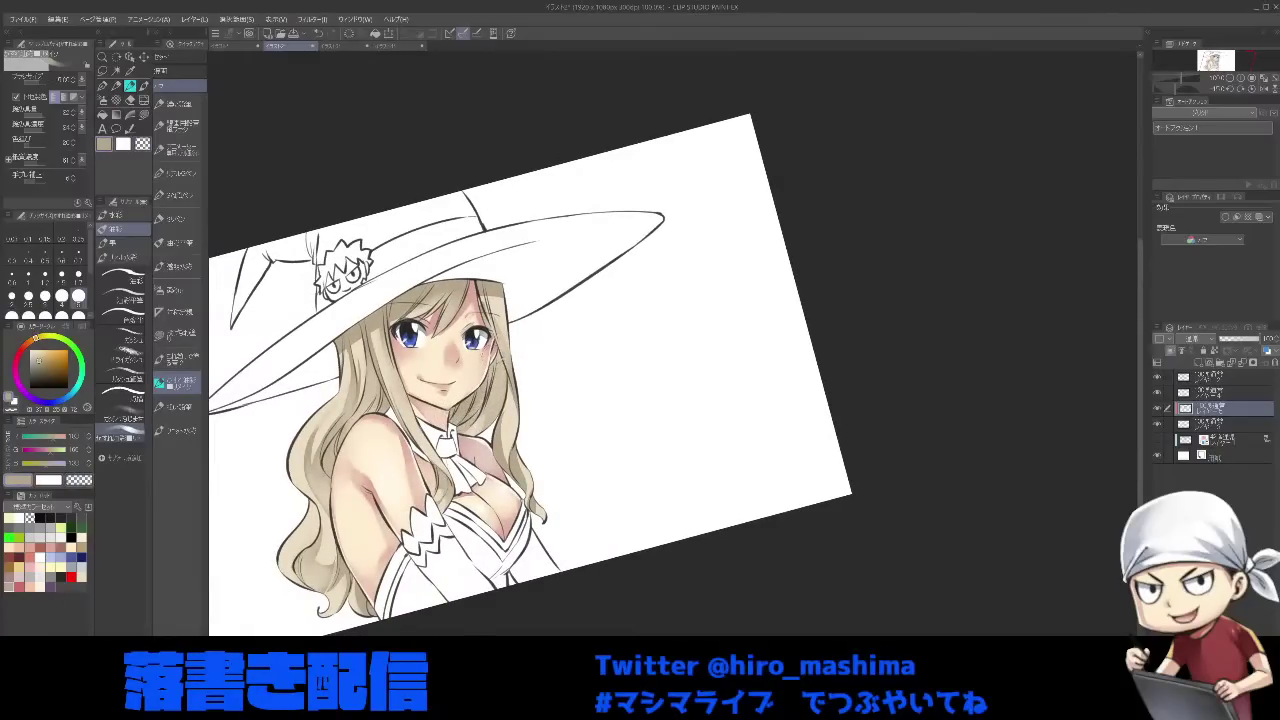
key(bracketleft)
key(bracketleft)
key(bracketleft)
key(bracketright)
key(c)
key(bracketright)
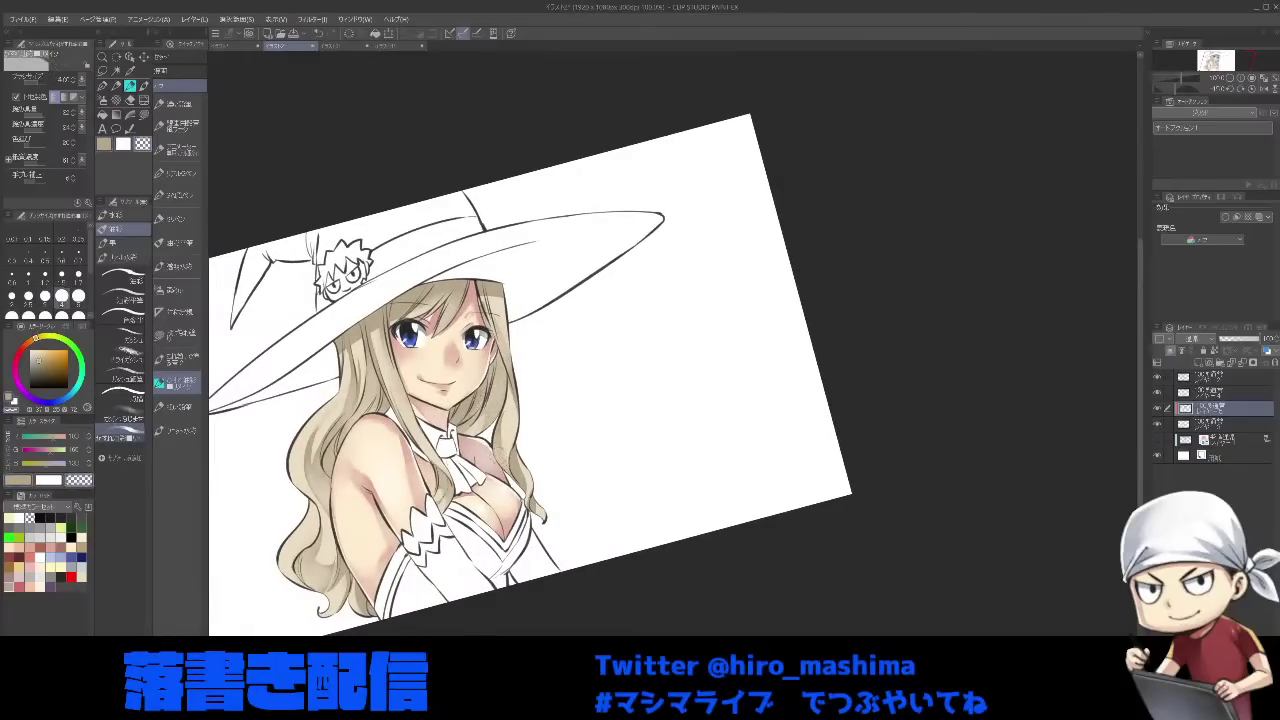
key(c)
mouse_move(502, 411)
mouse_down()
mouse_move(492, 431)
mouse_move(503, 427)
mouse_move(515, 474)
mouse_up()
key(c)
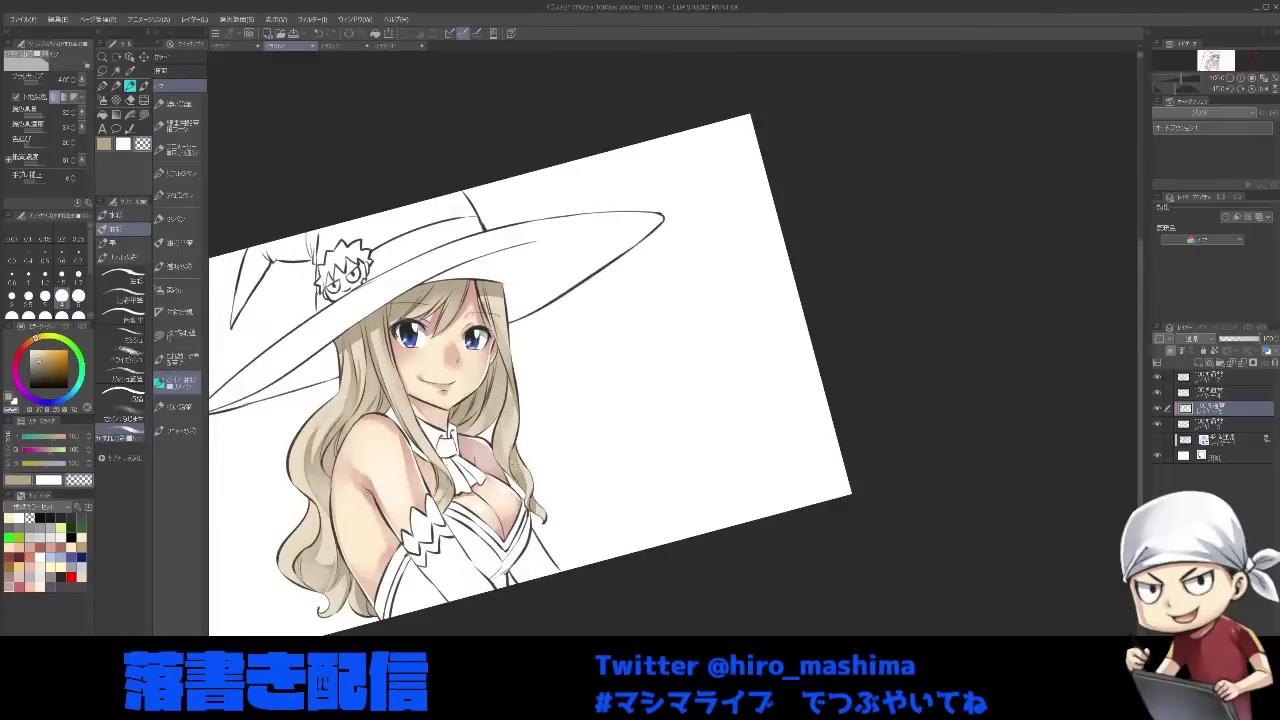
drag(520, 289, 536, 335)
key(bracketright)
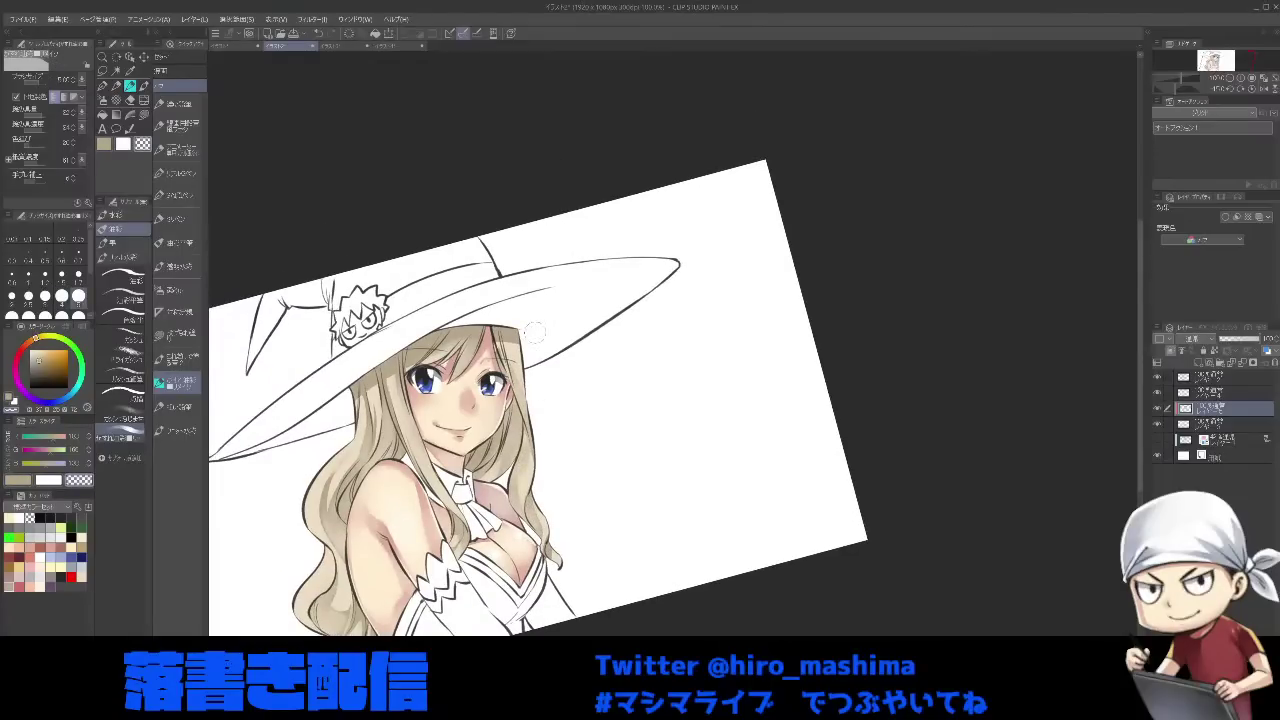
- Choose a darker greyish brown and deepen the hat's cast shadow on the hair along the brim
click(36, 369)
key(minus)
key(minus)
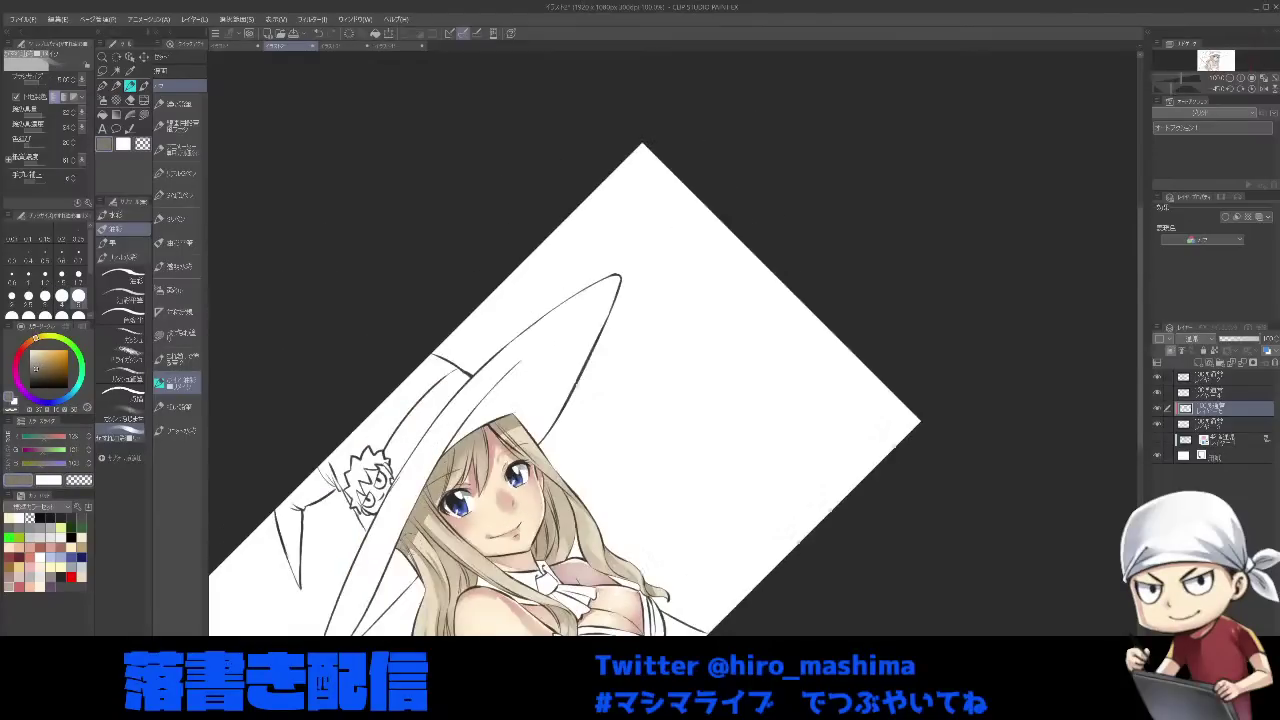
key(bracketleft)
key(bracketleft)
mouse_move(404, 546)
mouse_down()
mouse_move(411, 509)
mouse_move(472, 432)
mouse_up()
key(bracketright)
key(bracketright)
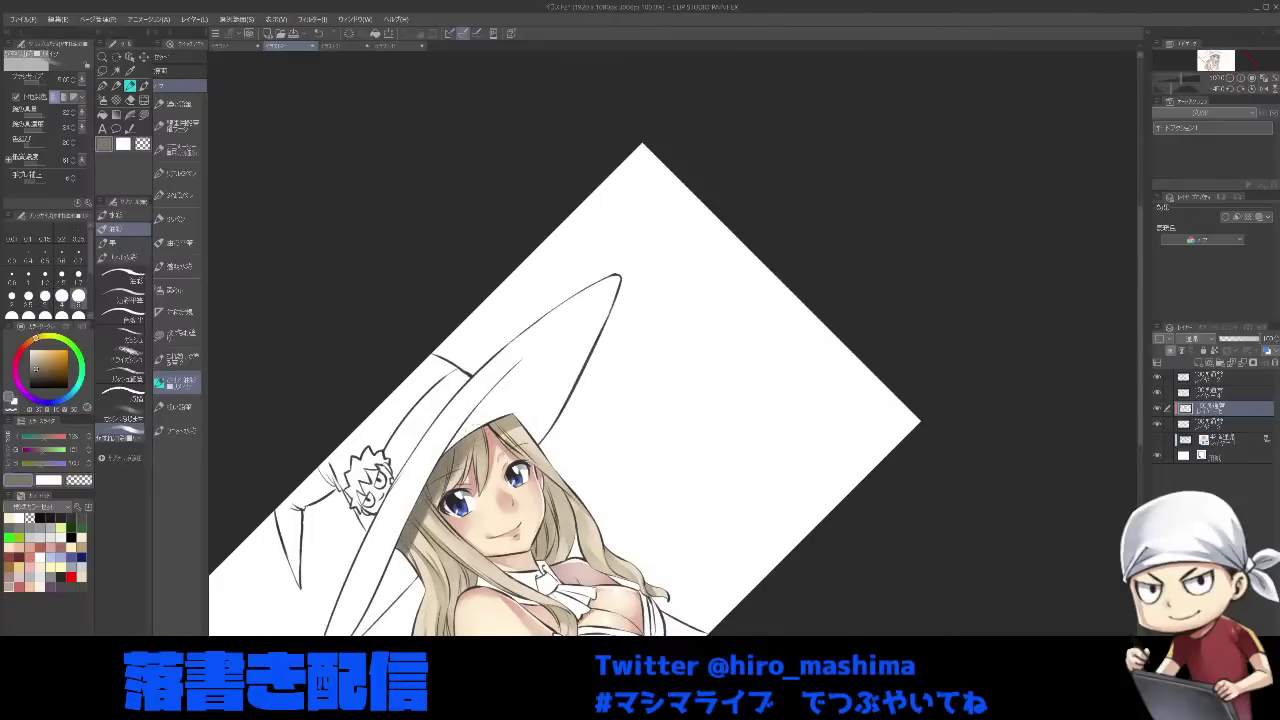
- Deepen the far-side hair shadows beside the cheek and neck with greyish brown and a smaller brush
key(asciicircum)
key(asciicircum)
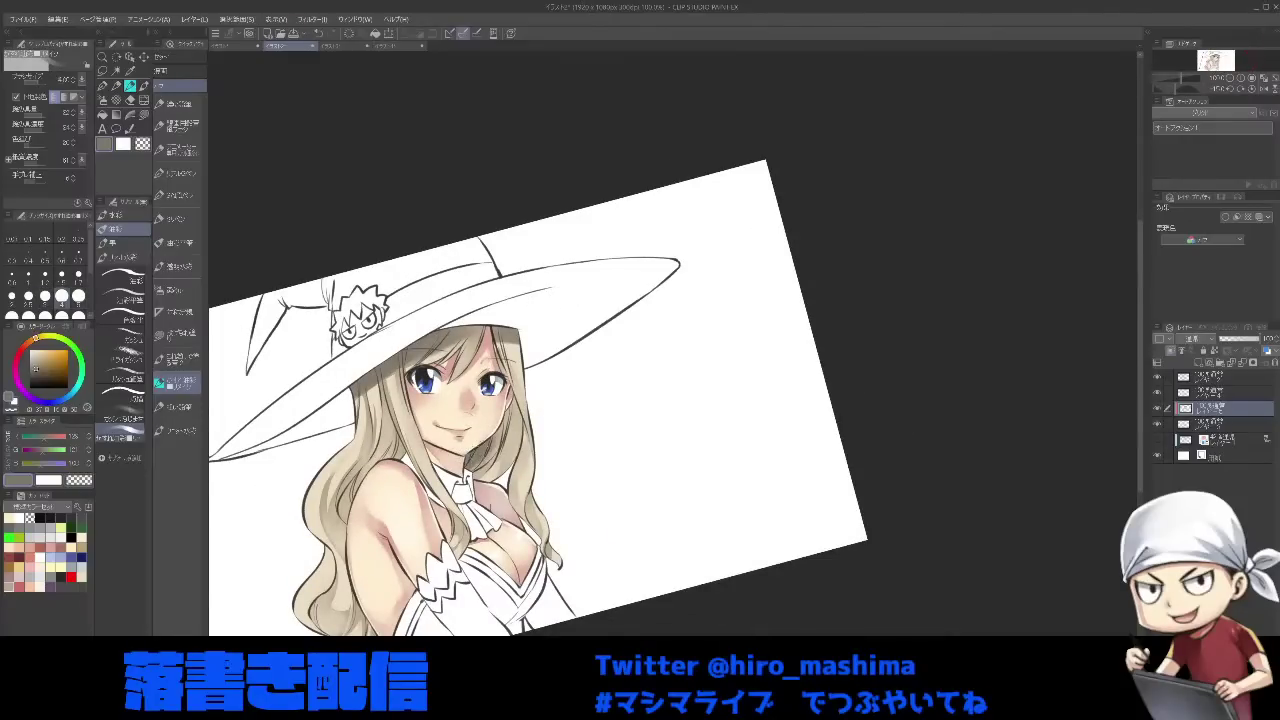
key(bracketleft)
key(bracketleft)
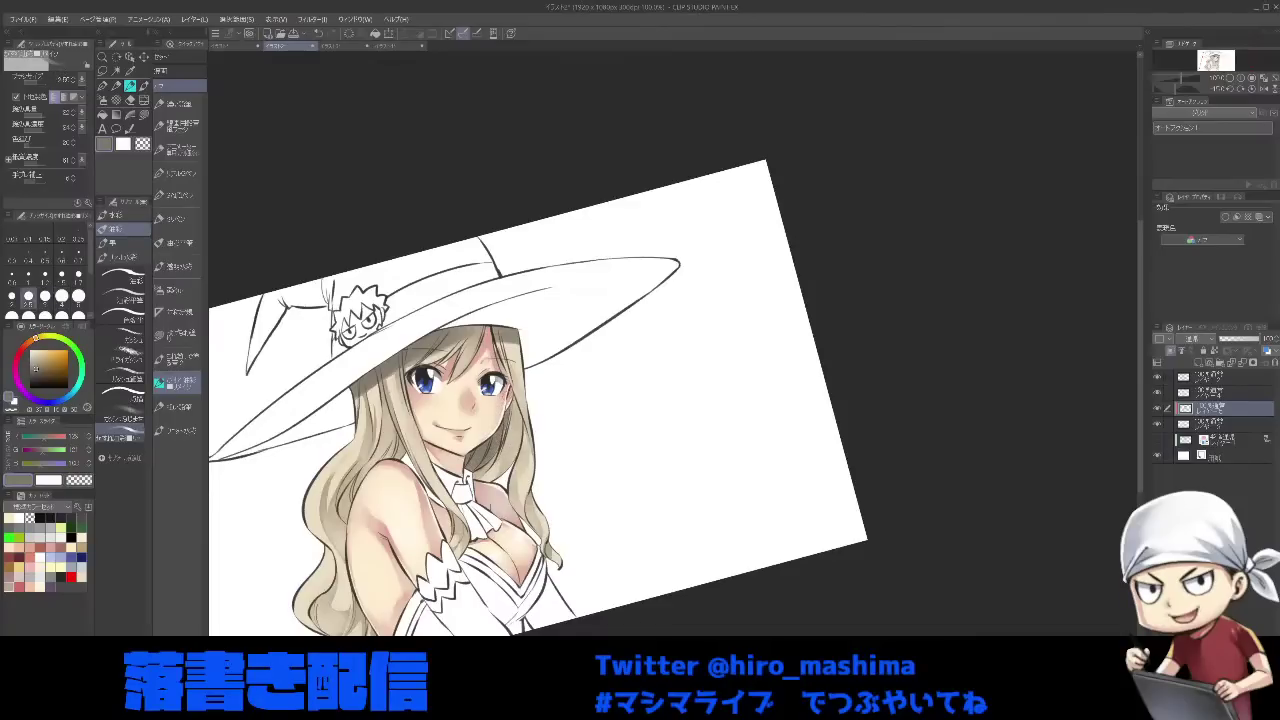
key(bracketleft)
key(asciicircum)
drag(517, 476, 637, 401)
key(ctrl+plus)
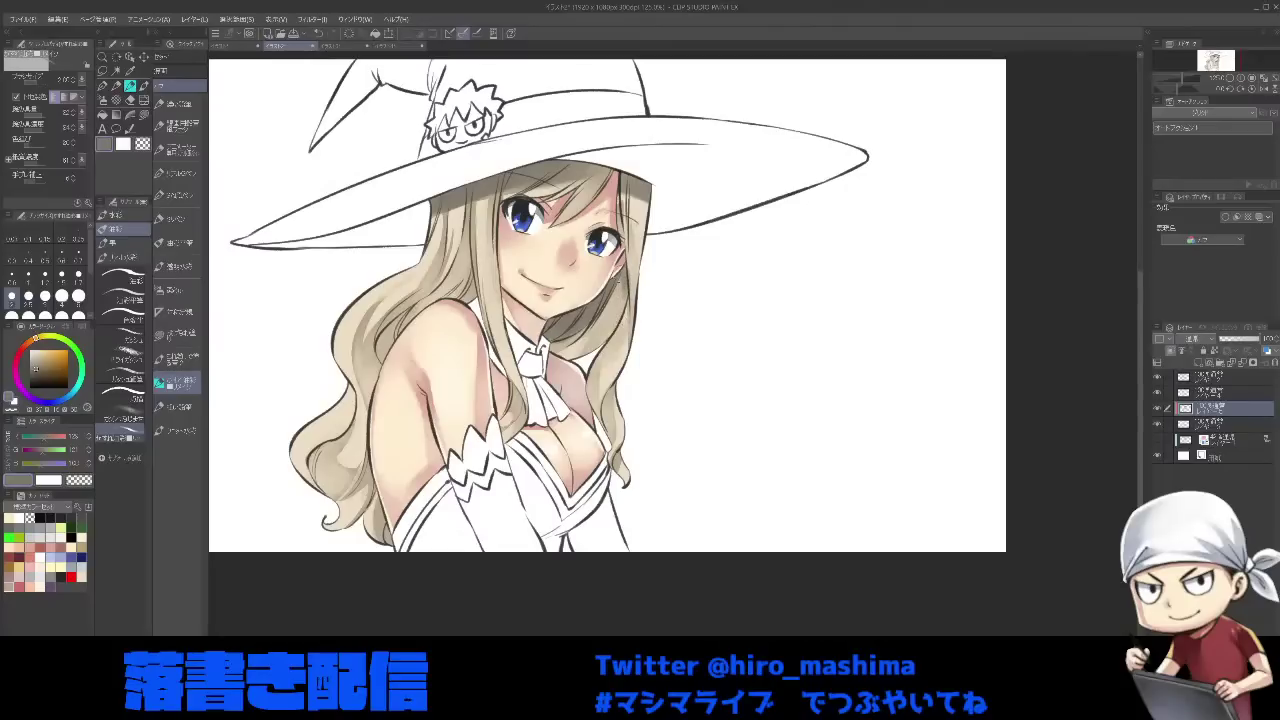
- Refine the greyish brown shadows between the near-side strands below the brim with a finer brush
key(minus)
drag(618, 281, 631, 342)
key(bracketleft)
key(bracketleft)
key(bracketleft)
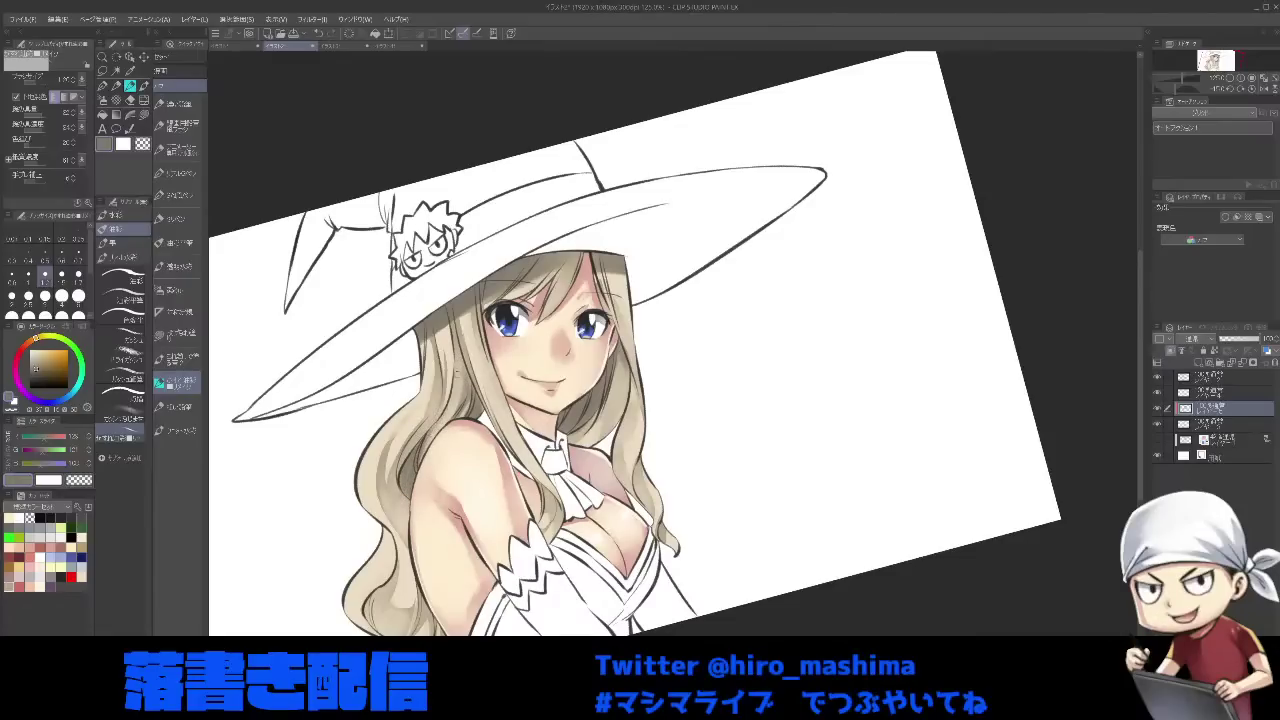
key(c)
key(^)
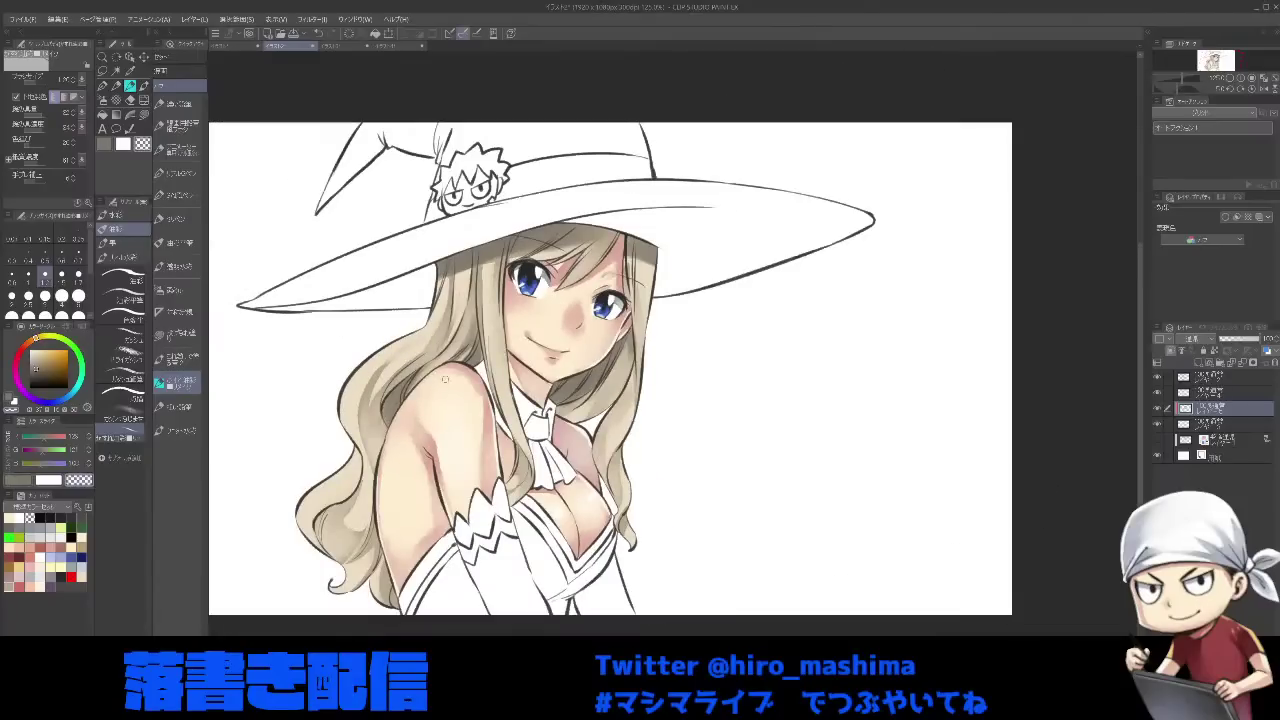
- Choose pink and brush a soft pink tint over the bangs, the near-side curls and the far-side hair ends with an enlarged brush
click(34, 552)
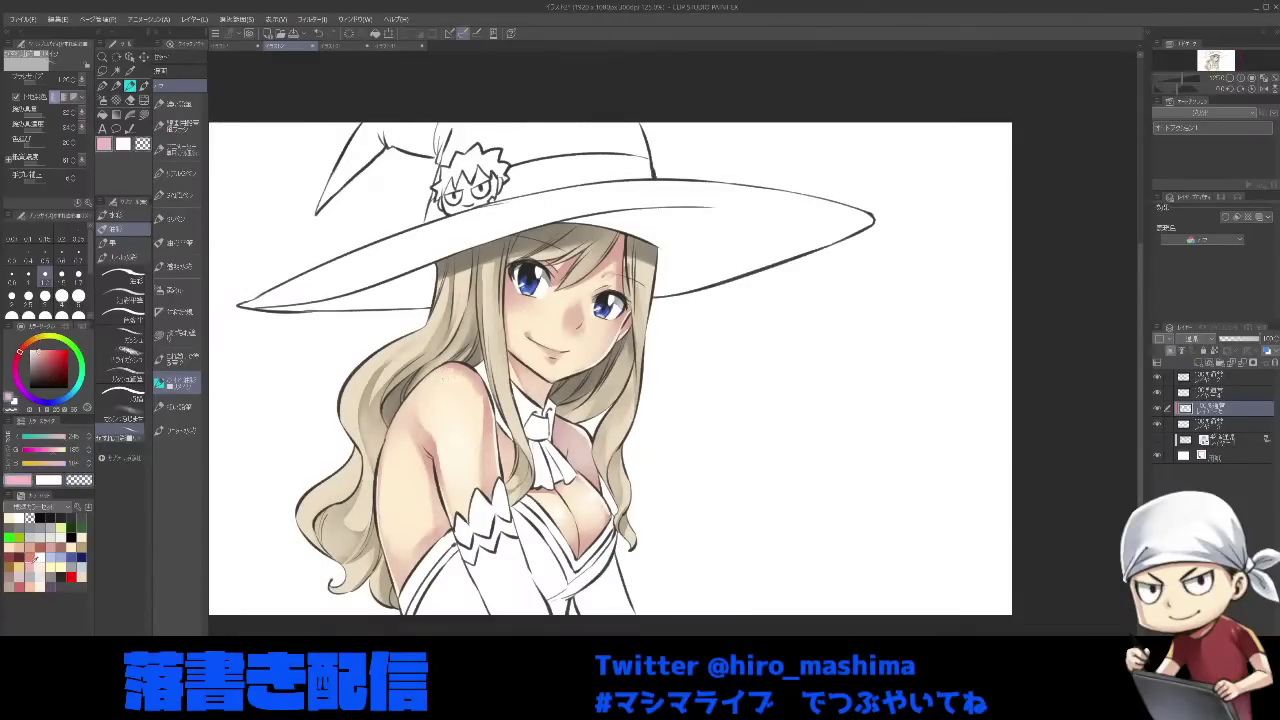
key(])
key(])
key(])
key(])
key(])
key(])
key(])
drag(569, 254, 556, 265)
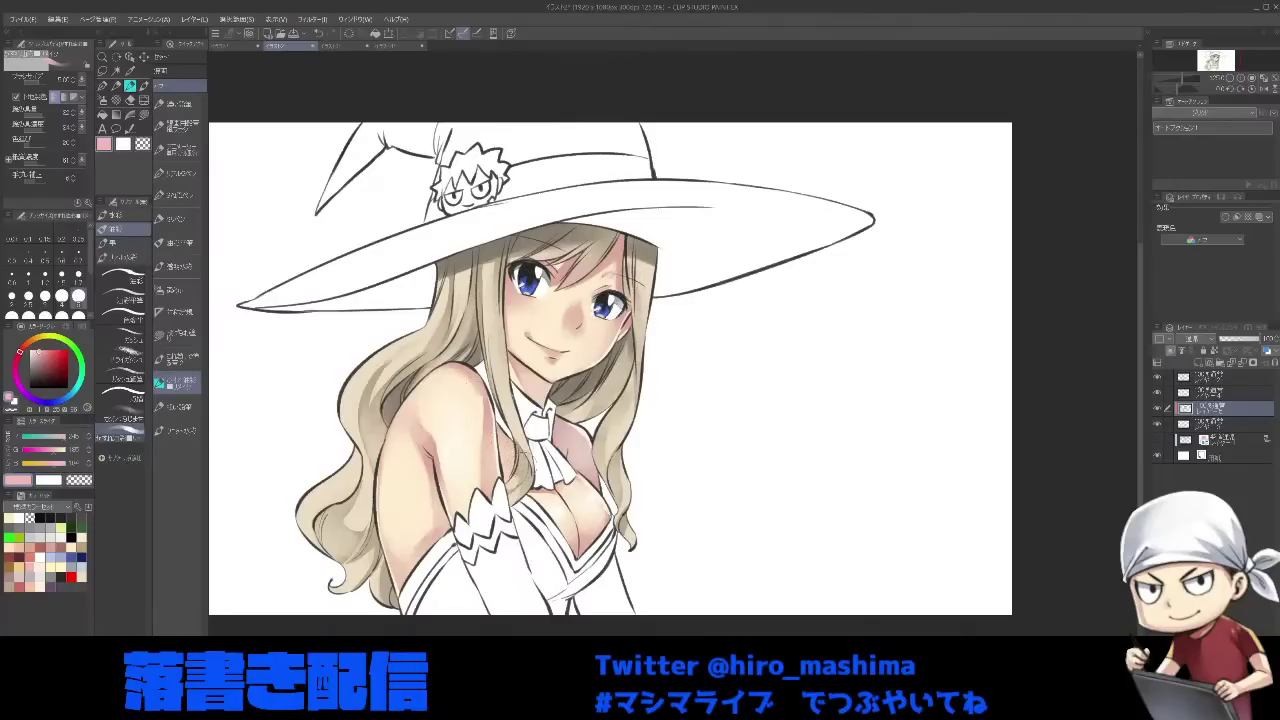
drag(401, 408, 413, 463)
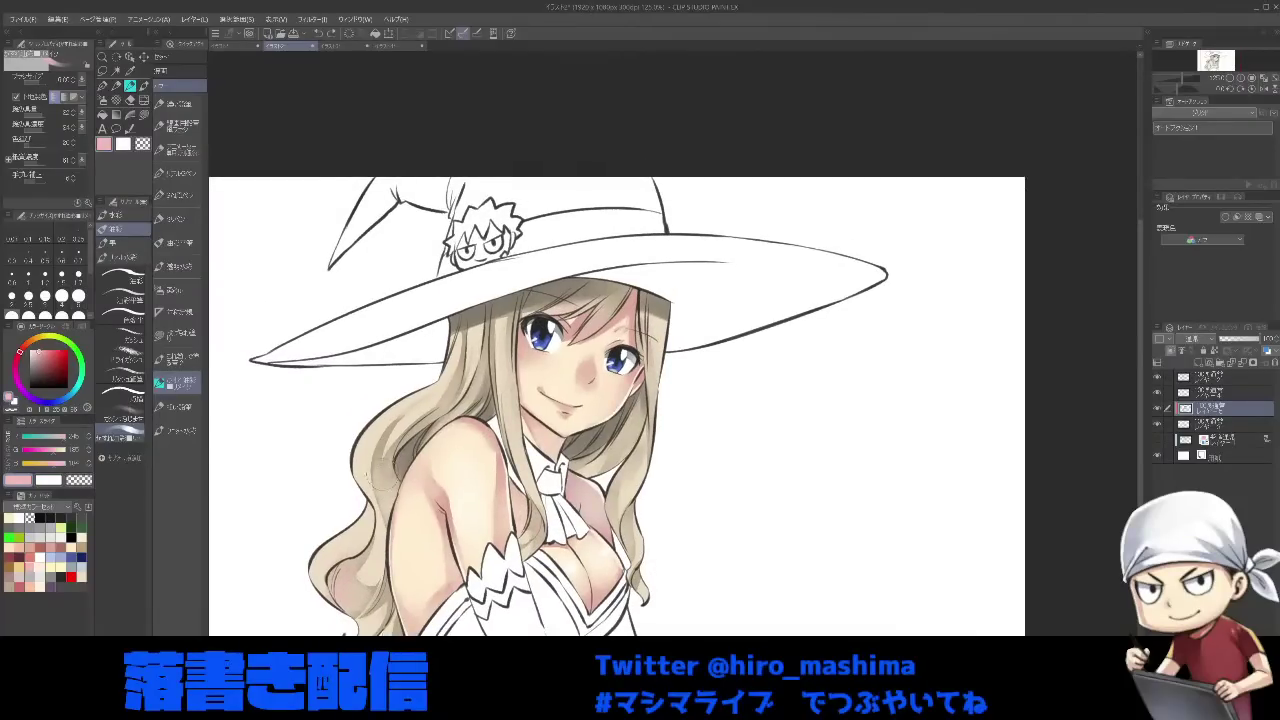
drag(642, 543, 620, 448)
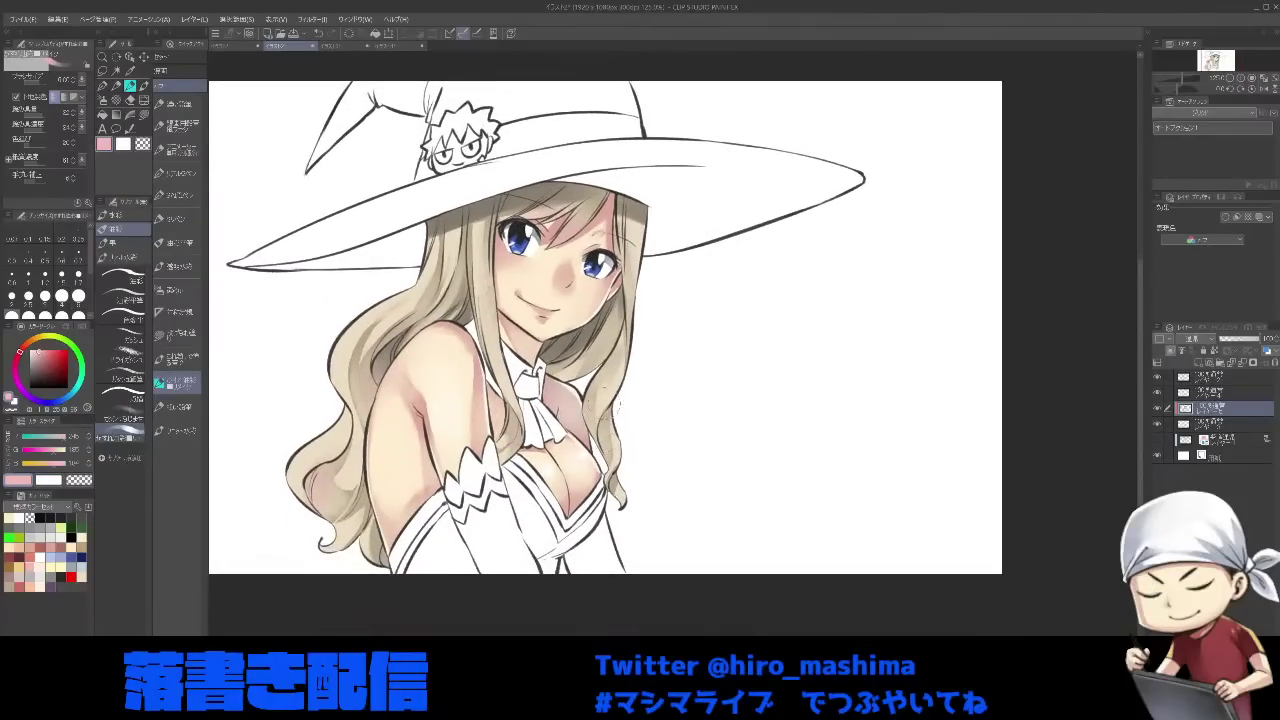
- Try adding small white highlight shapes across the bangs and the far-side strand beneath the hat brim
scroll(597, 409, down, 1)
drag(651, 286, 616, 393)
scroll(604, 372, up, 1)
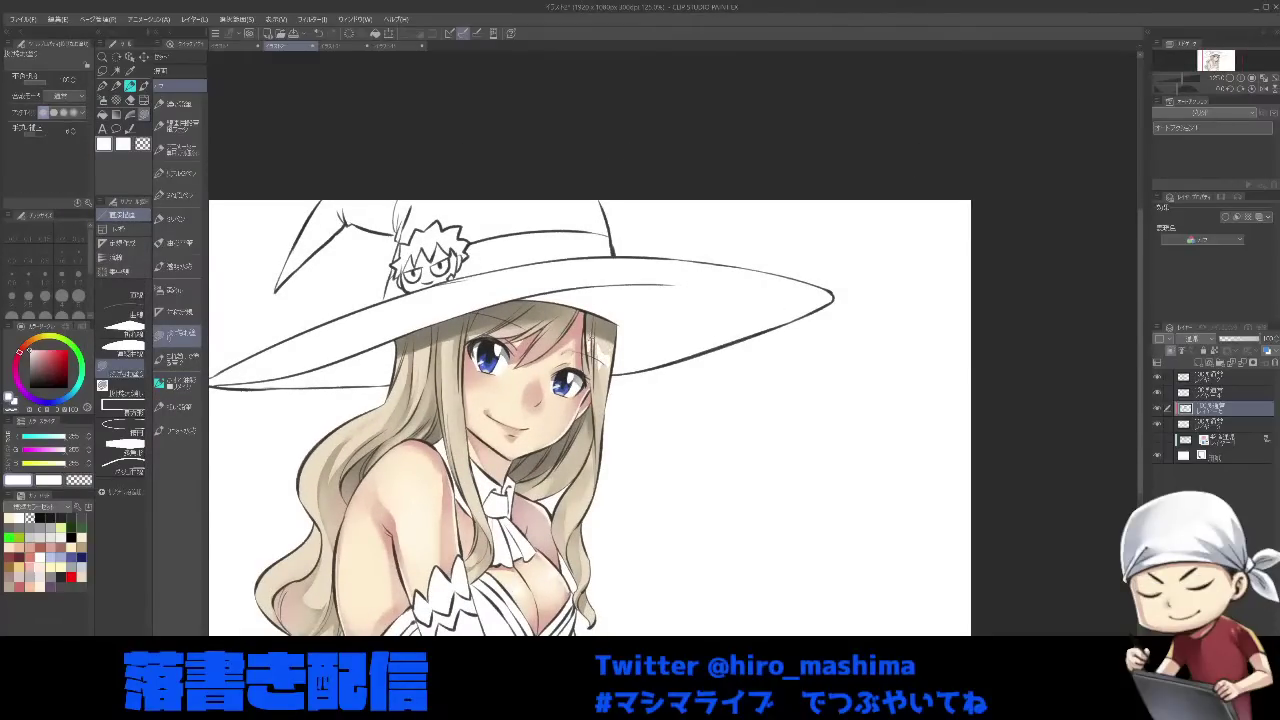
key(minus)
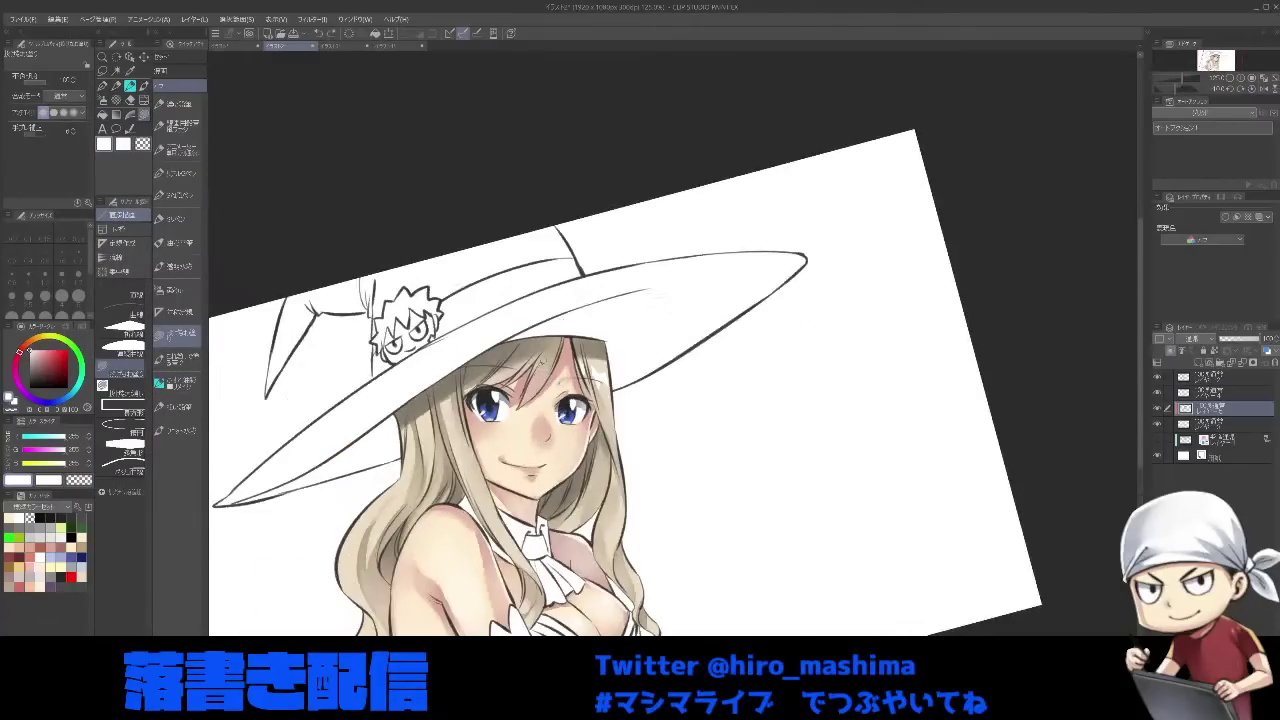
key(minus)
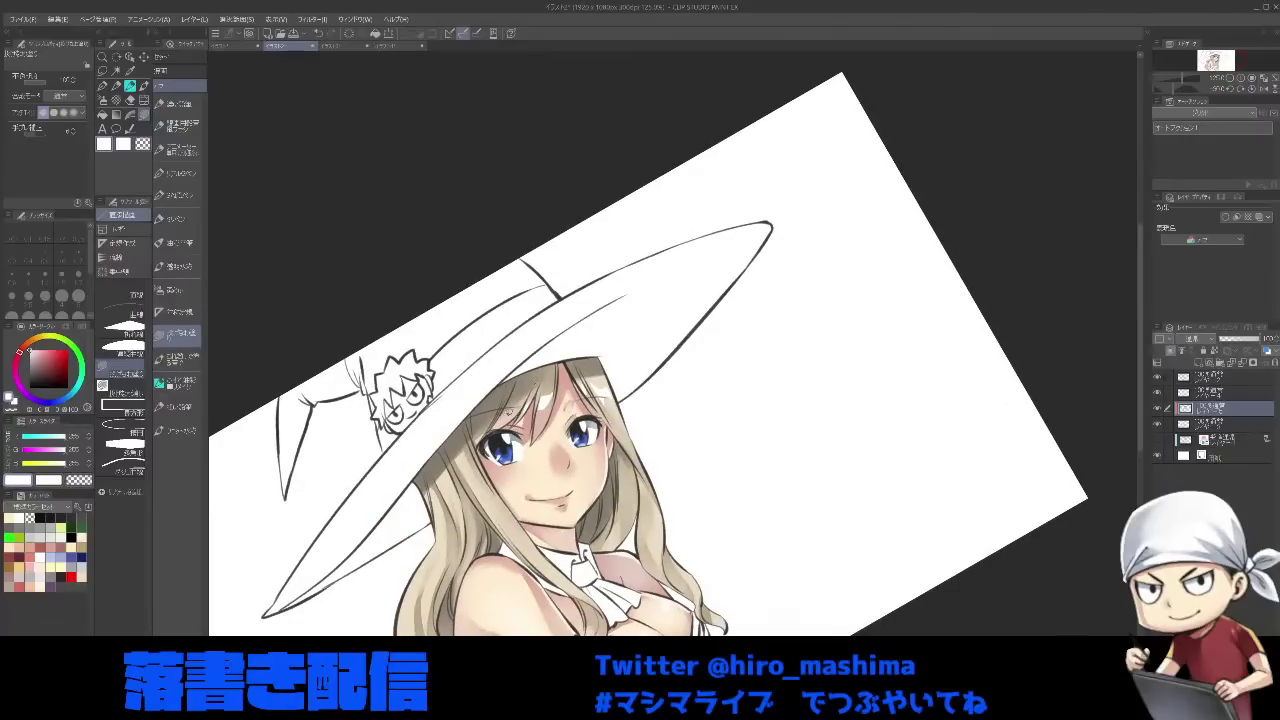
key(asciicircum)
key(asciicircum)
scroll(615, 441, up, 2)
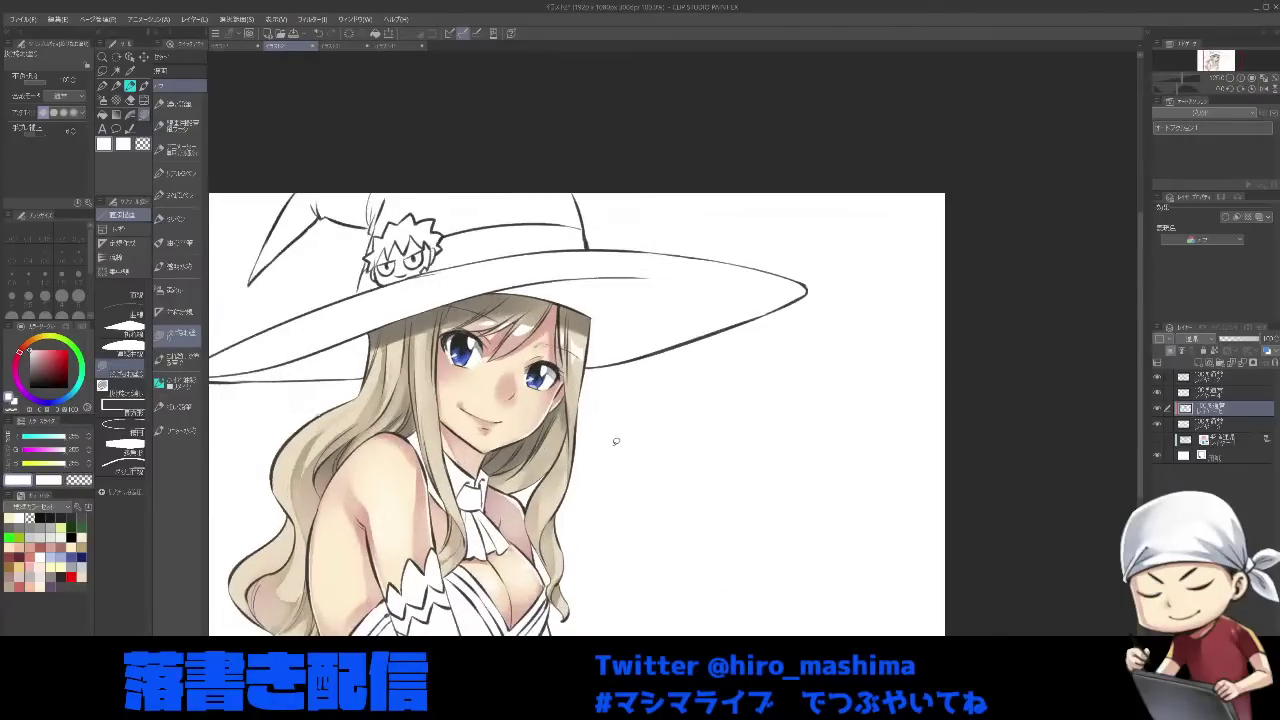
drag(613, 446, 641, 410)
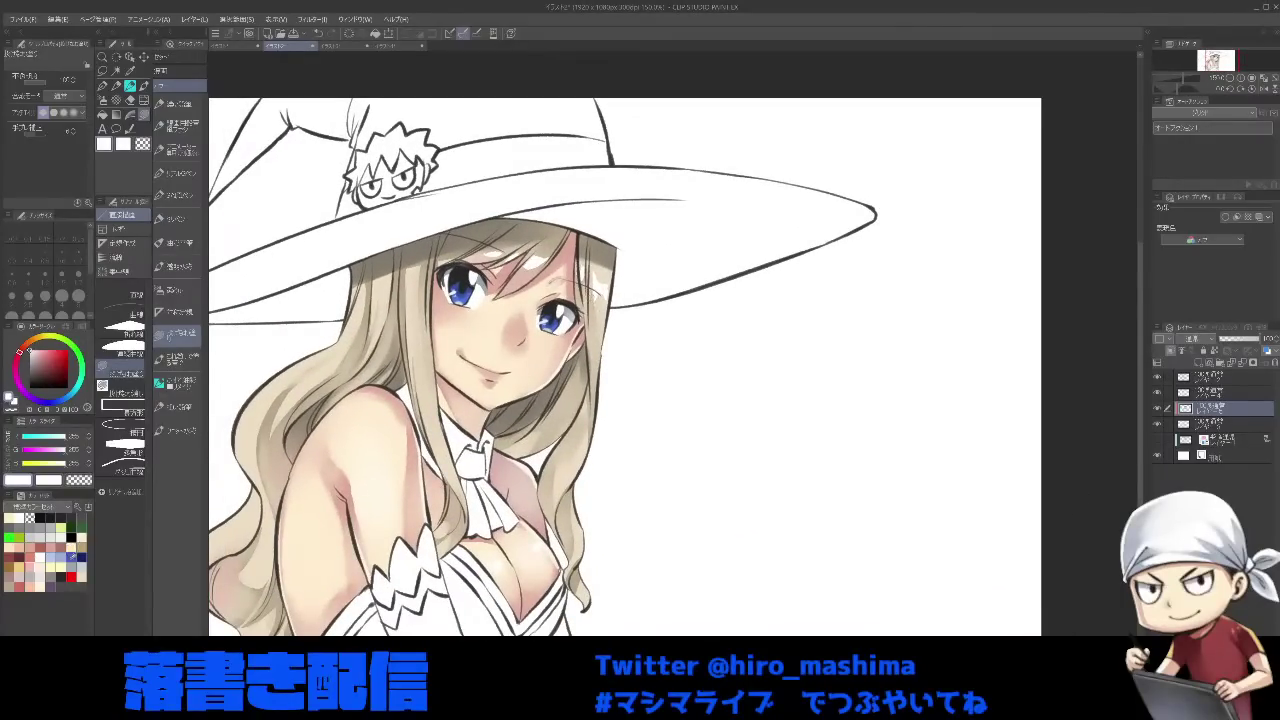
click(10, 538)
click(61, 528)
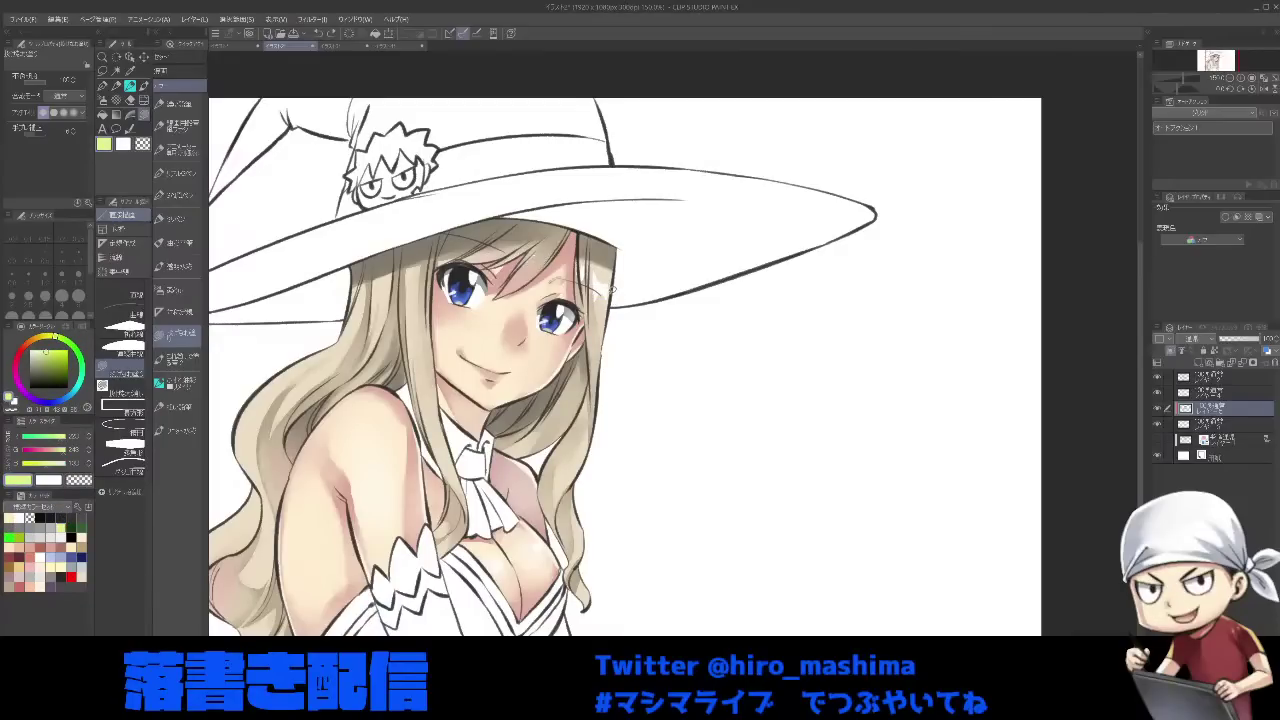
- Choose light pink and fill pink accent shapes on the bangs and the far-side strand below the brim
click(31, 558)
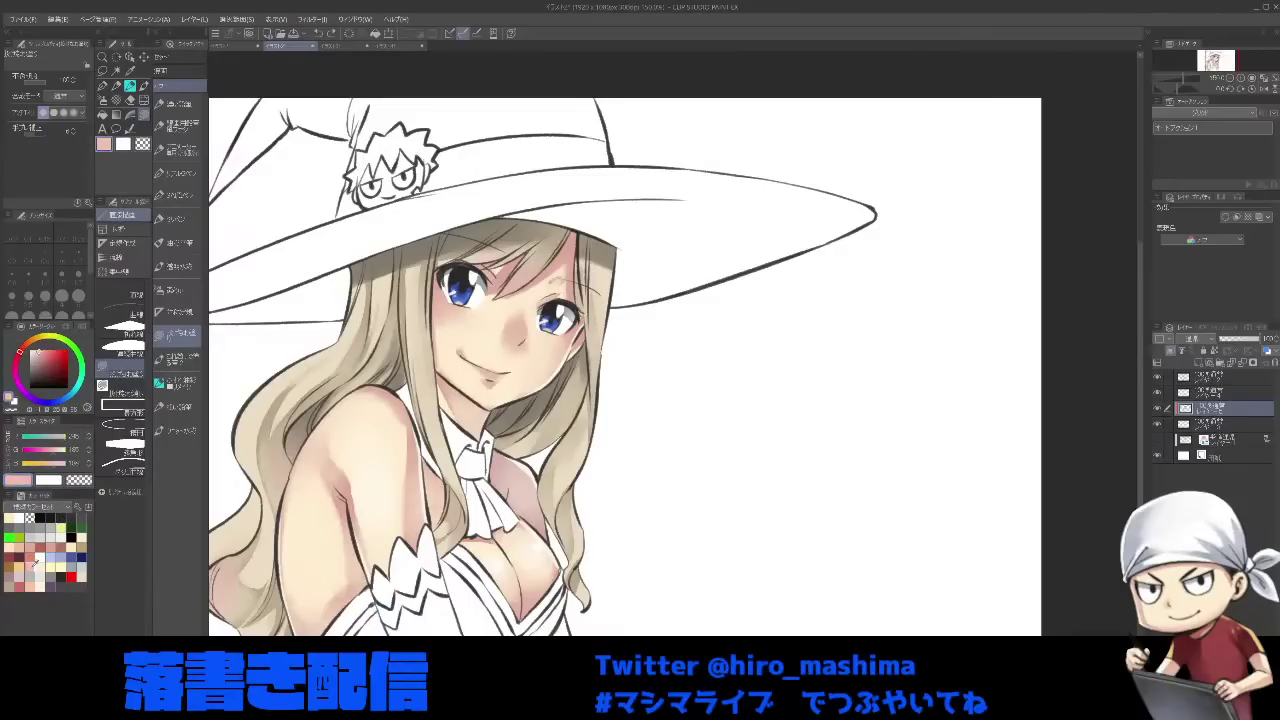
drag(596, 290, 611, 368)
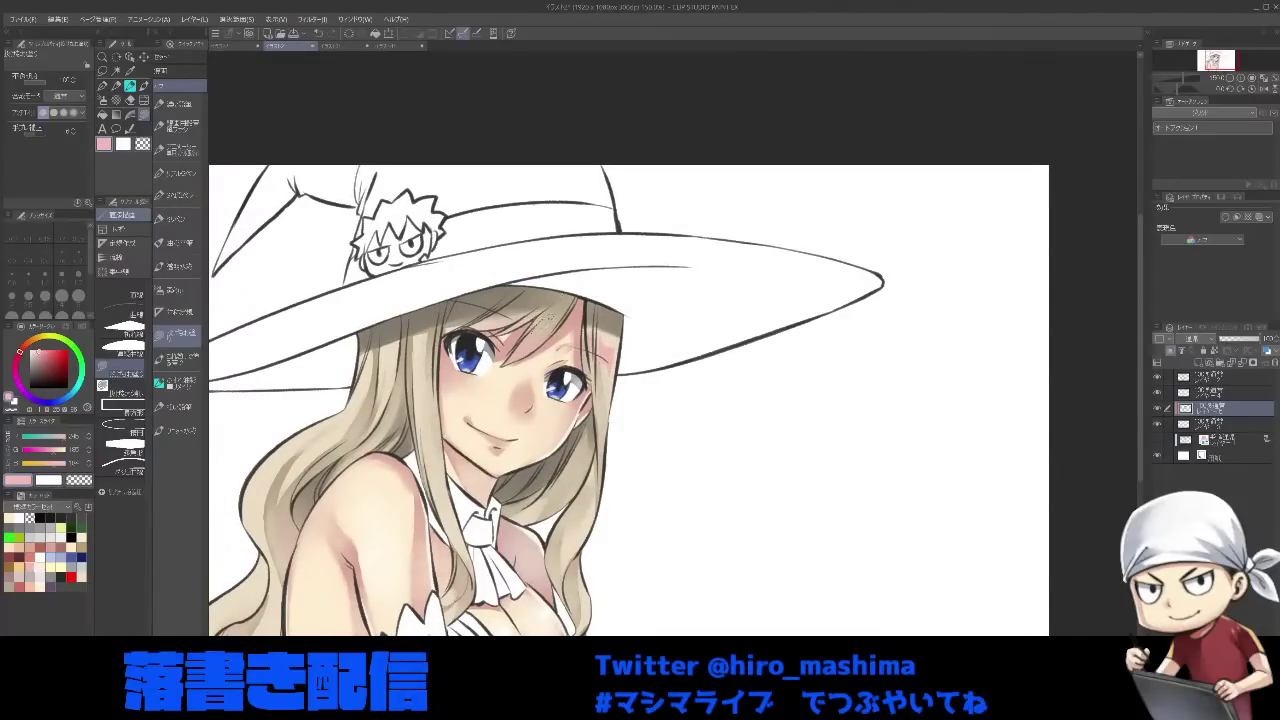
key(minus)
key(minus)
drag(500, 415, 520, 407)
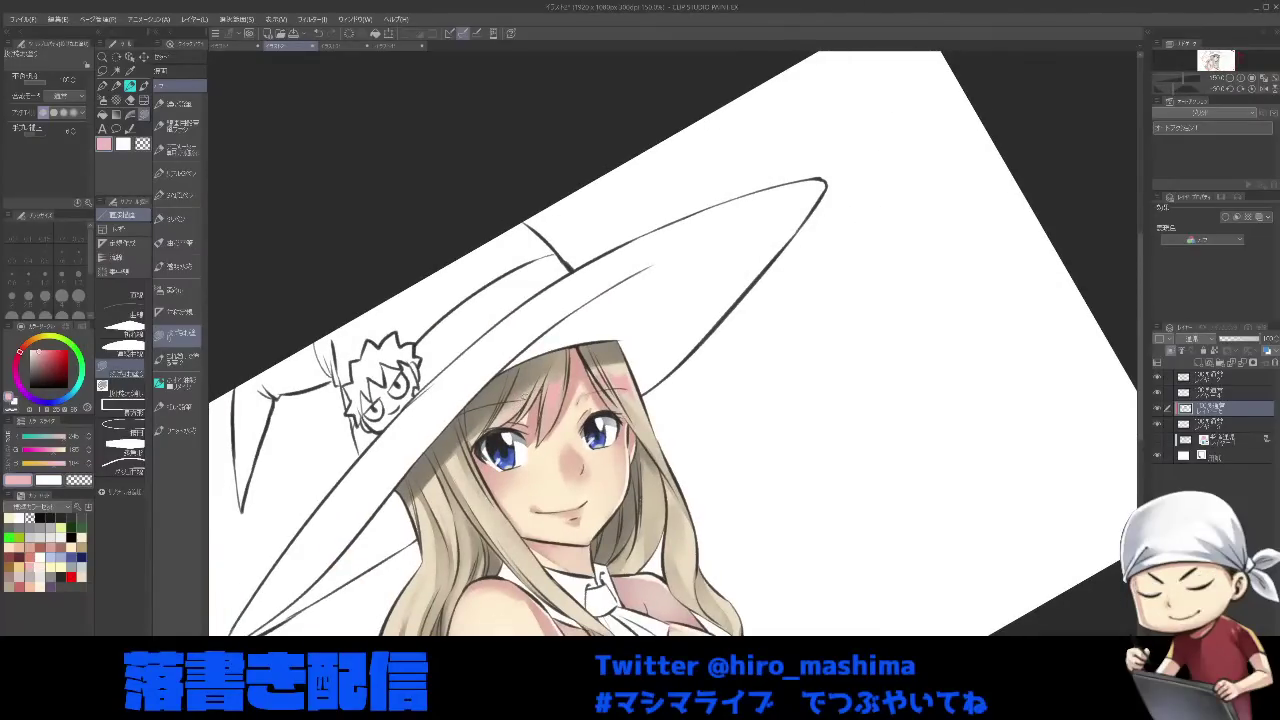
- Switch to white and fill highlight shapes over the pink accents on the bangs and far-side strand
key(x)
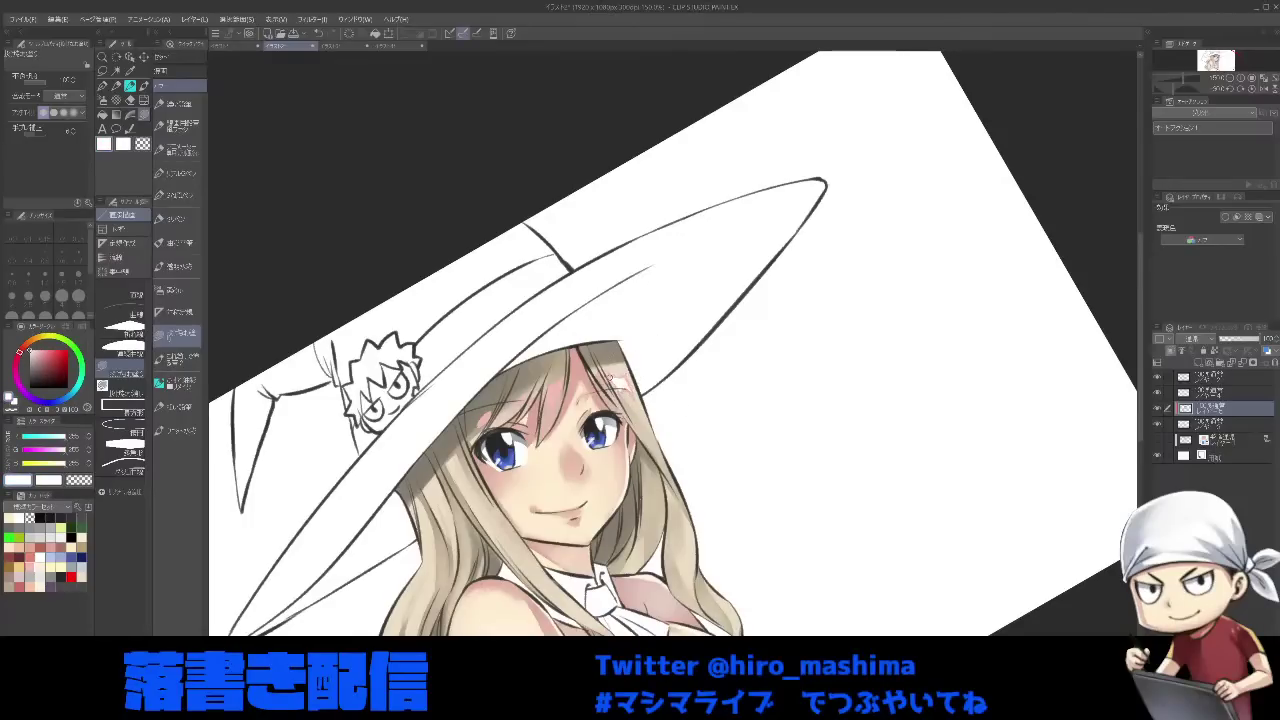
scroll(567, 356, up, 1)
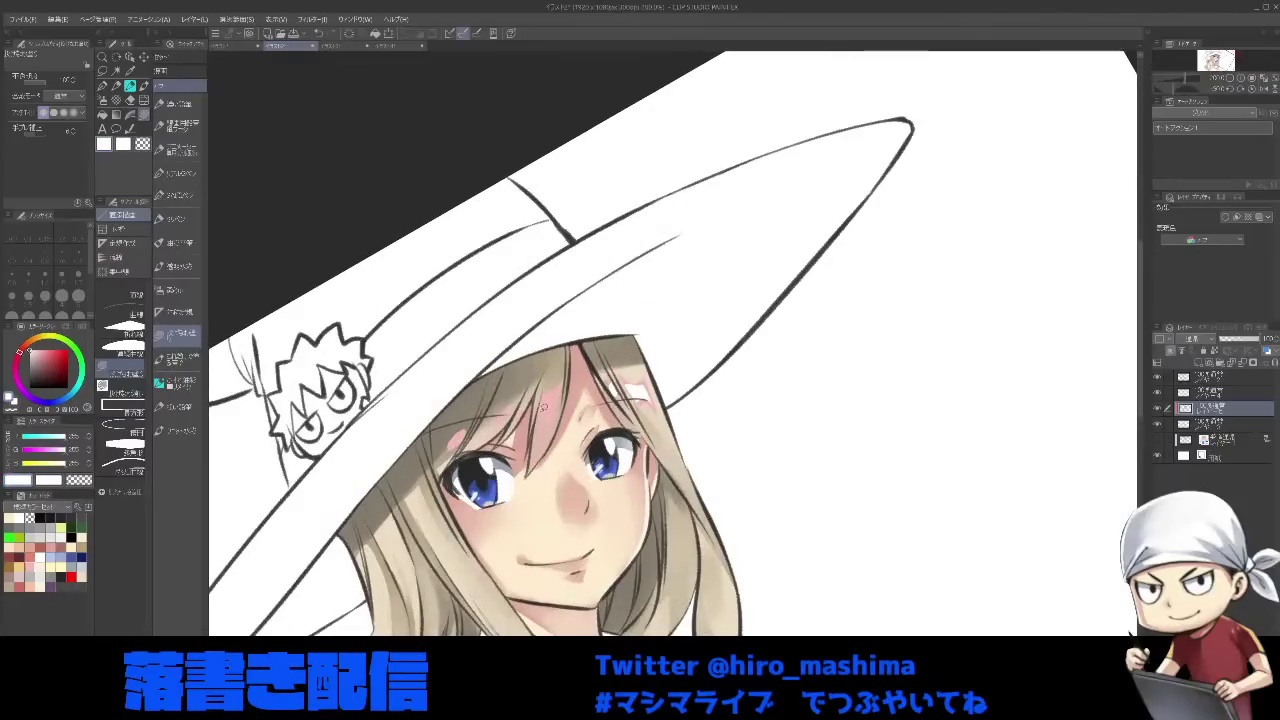
drag(556, 386, 540, 422)
key(minus)
key(asciicircum)
key(asciicircum)
scroll(509, 452, down, 1)
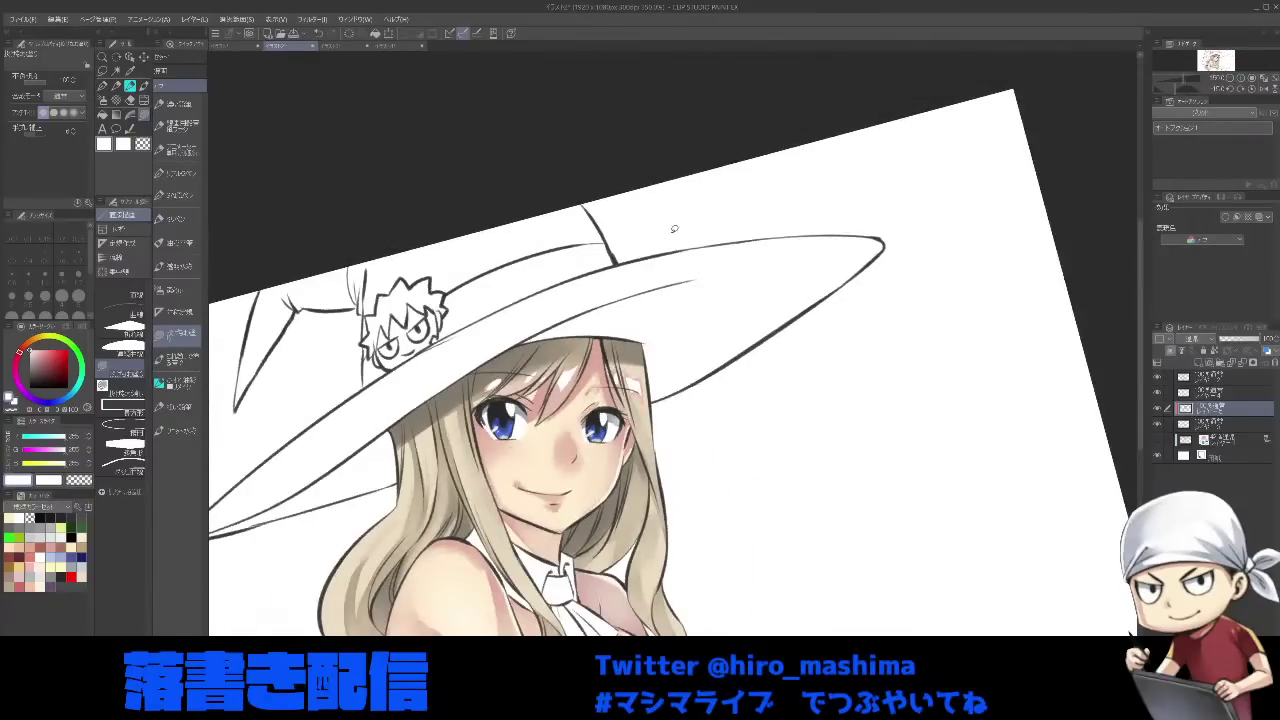
- Choose light green and add a thin rim of reflected light along the outer edge of the far-side hair
click(10, 537)
drag(50, 352, 40, 350)
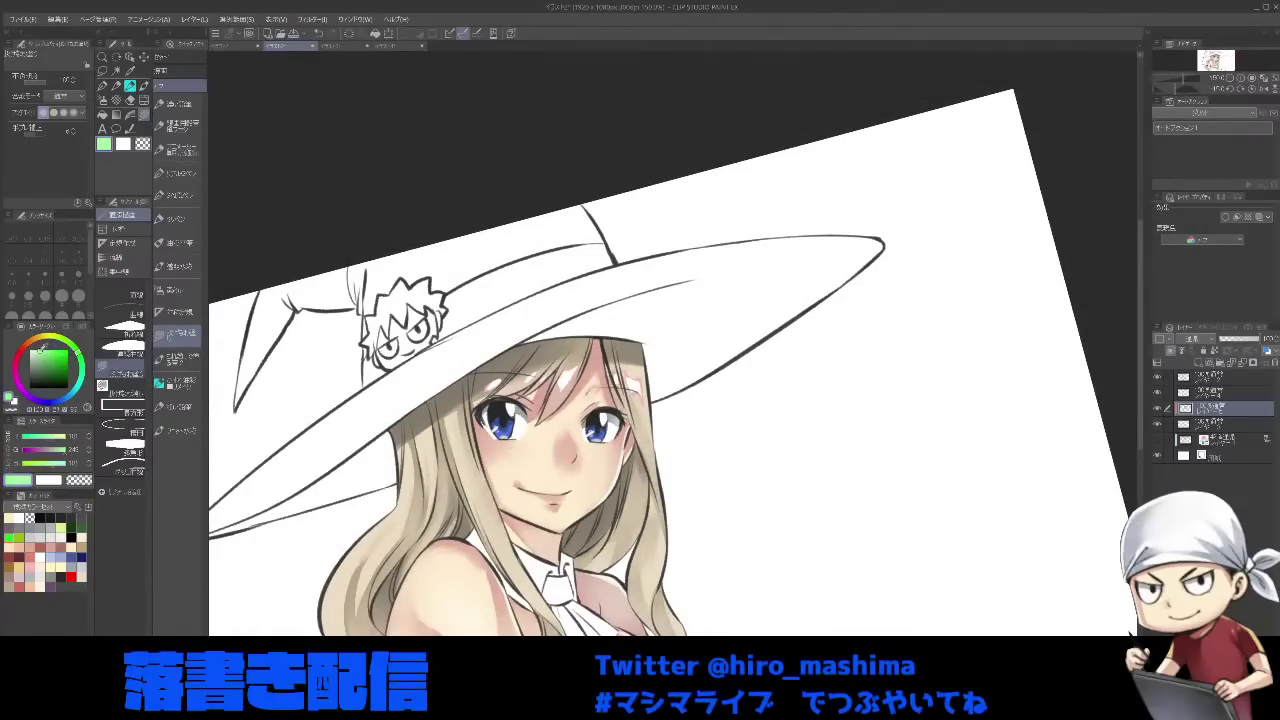
key(asciicircum)
key(ctrl+minus)
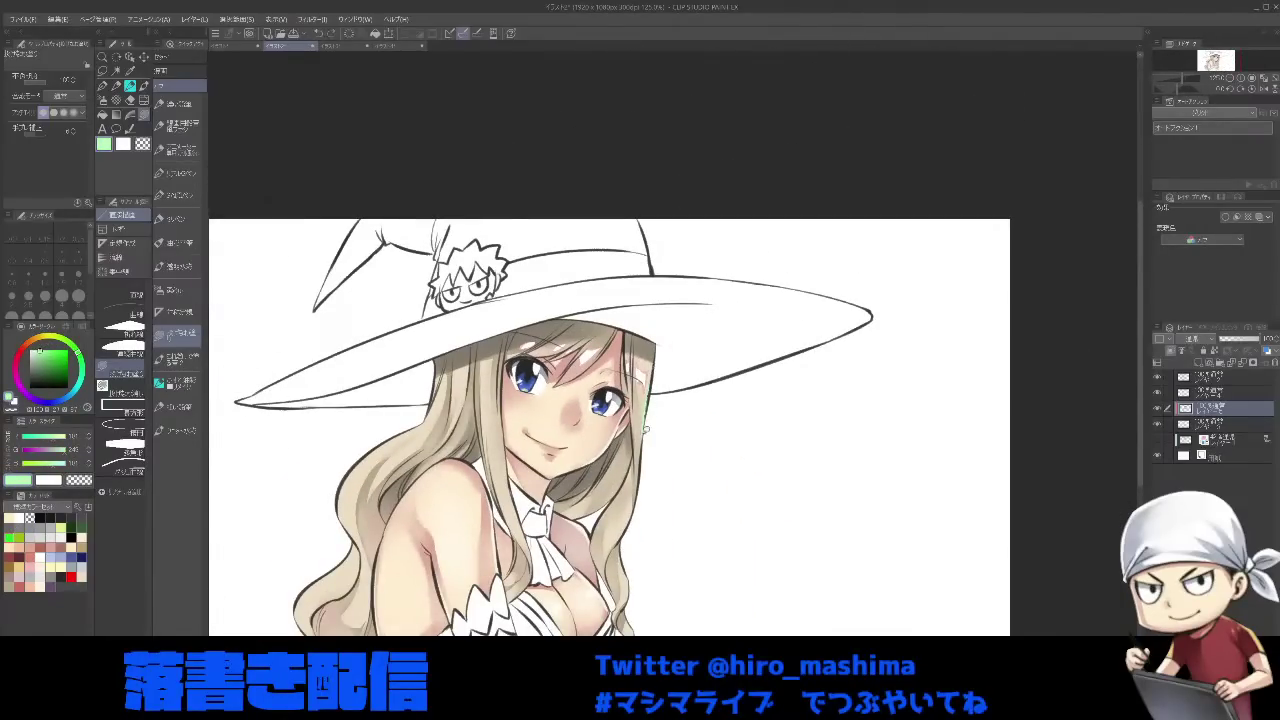
drag(645, 429, 647, 419)
mouse_move(645, 508)
mouse_down()
mouse_move(645, 476)
mouse_move(611, 467)
mouse_move(622, 438)
mouse_move(606, 468)
mouse_move(629, 374)
mouse_move(612, 464)
mouse_up()
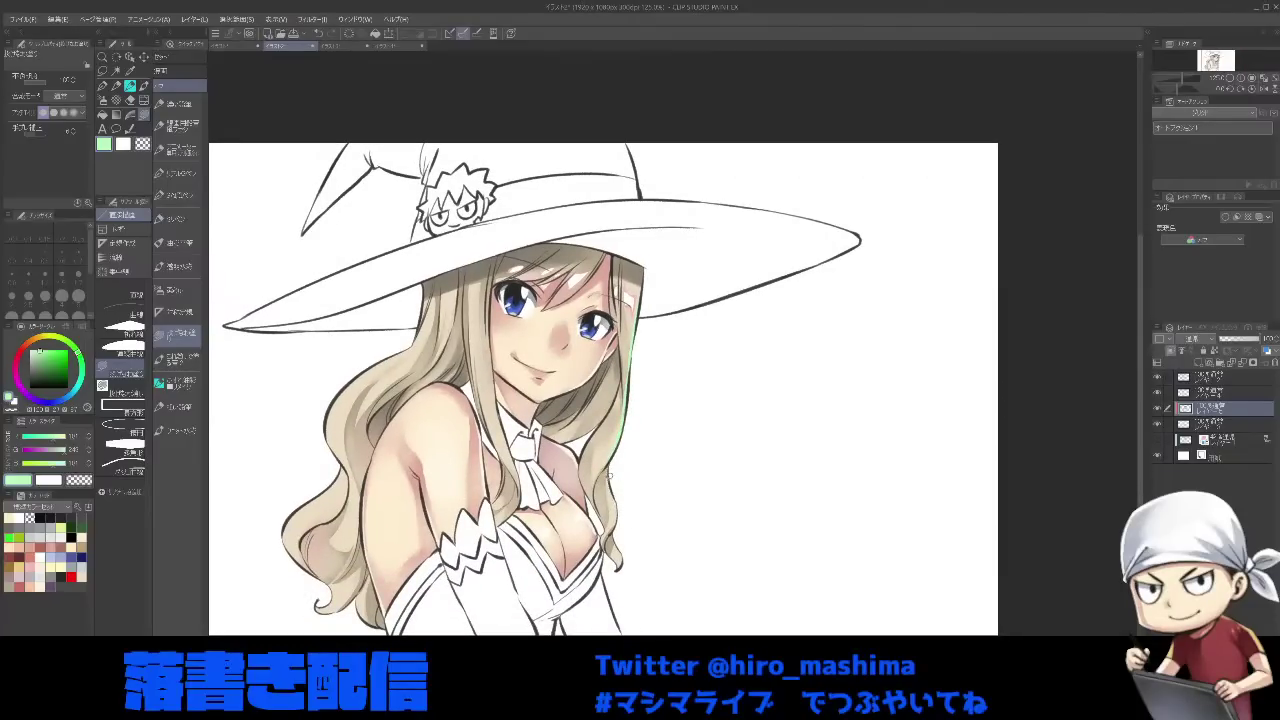
- Draw a thin light green rim with a pen along the outer edge of the near-side hair waves
key(p)
key(minus)
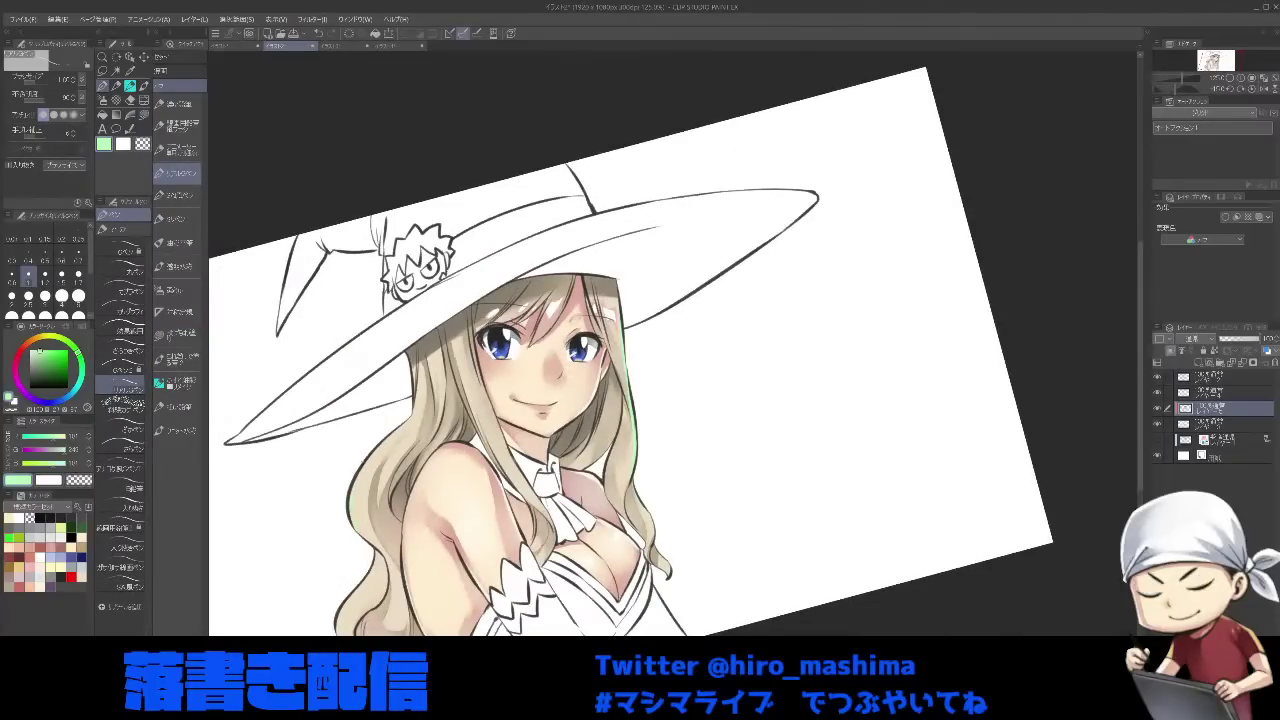
drag(390, 438, 353, 525)
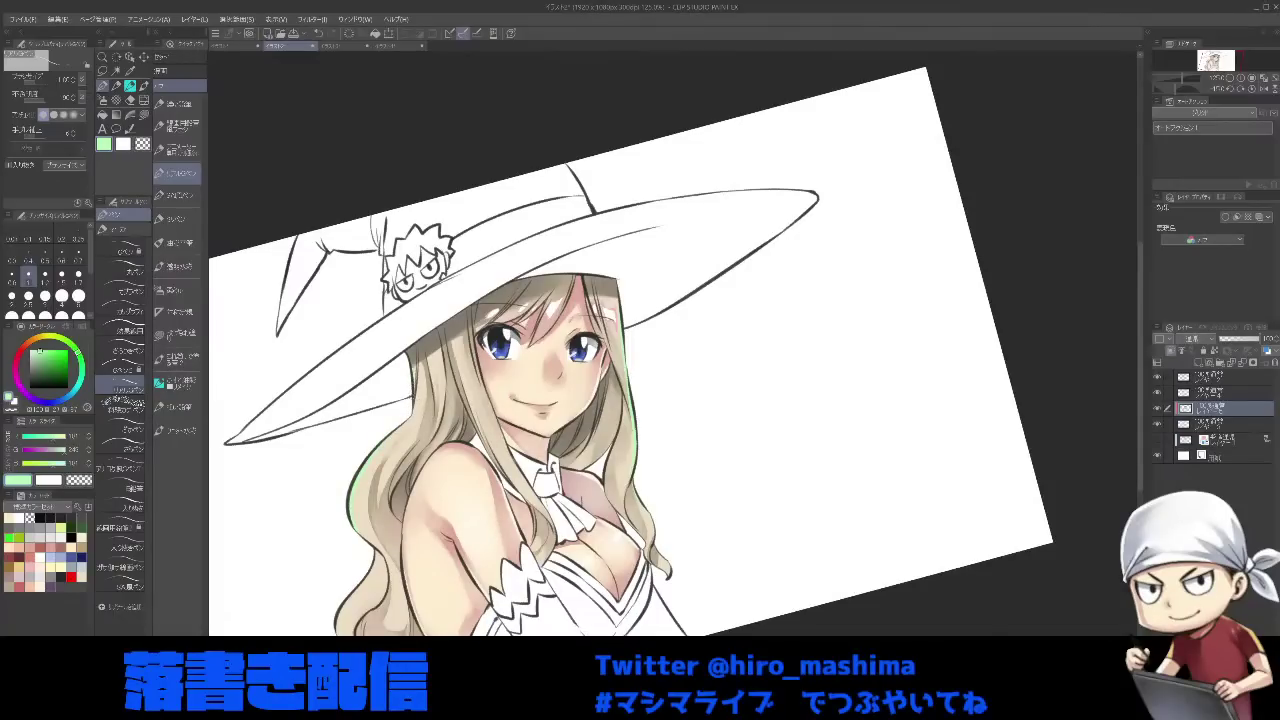
scroll(630, 340, down, 2)
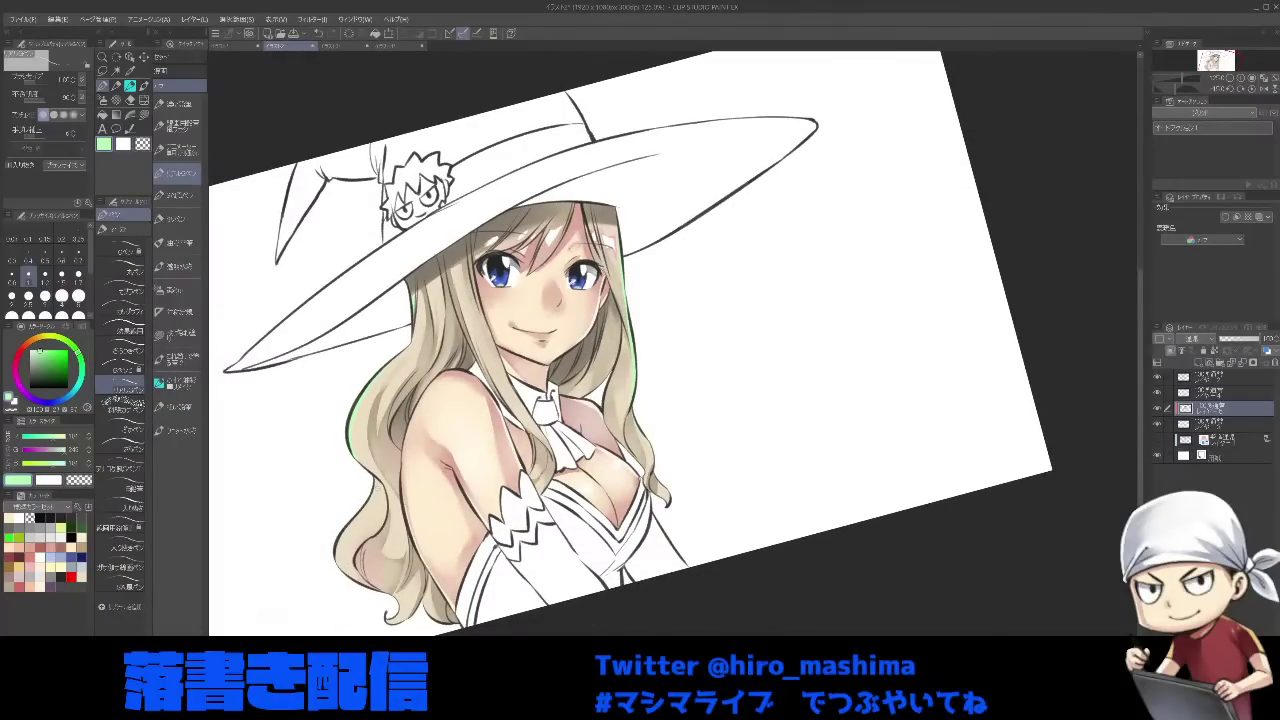
scroll(341, 423, up, 1)
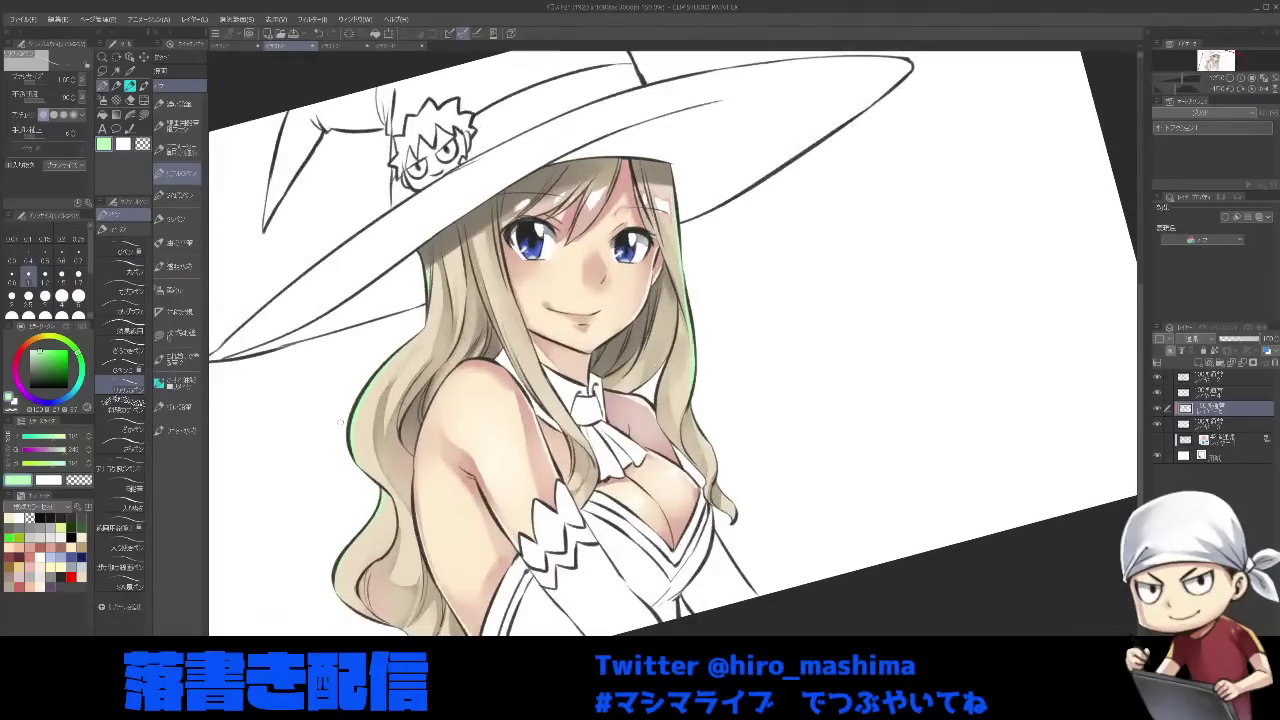
key(asciicircum)
drag(574, 498, 667, 518)
scroll(670, 519, down, 1)
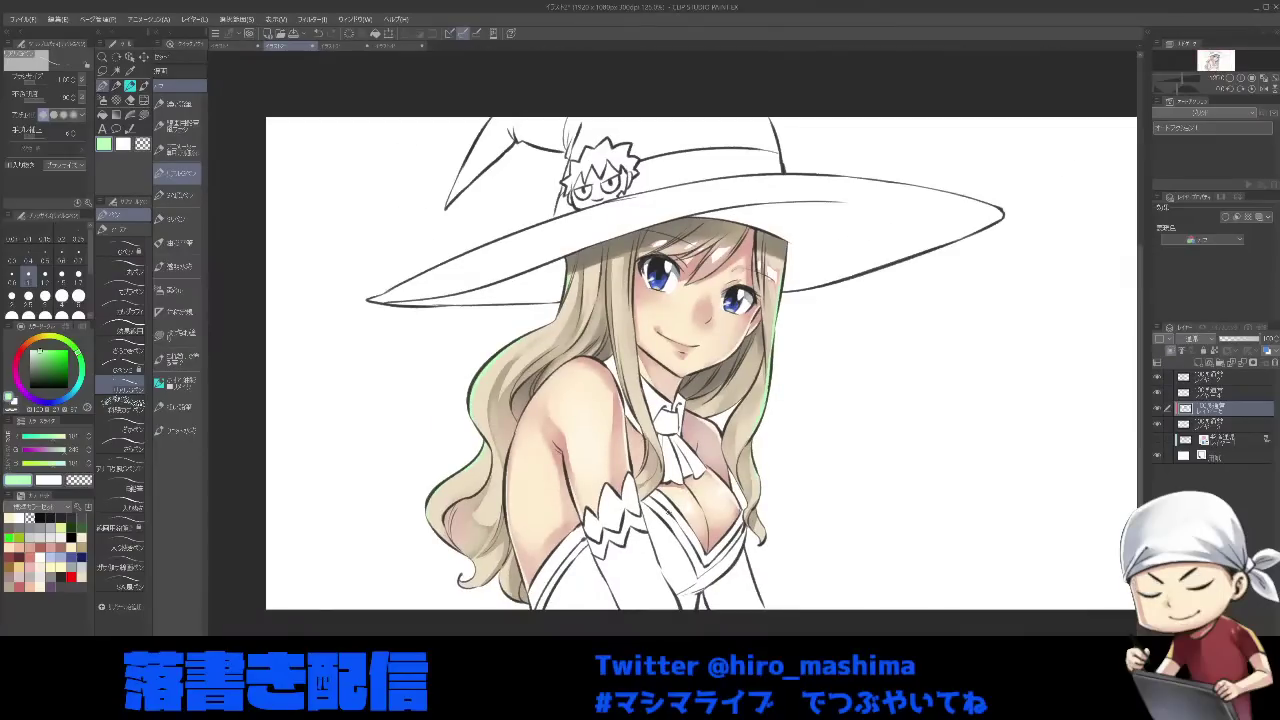
- Fill the hat's brim, crown and folded tip with muted purple on a layer beneath the other colouring layers
scroll(825, 424, down, 1)
drag(825, 424, 765, 456)
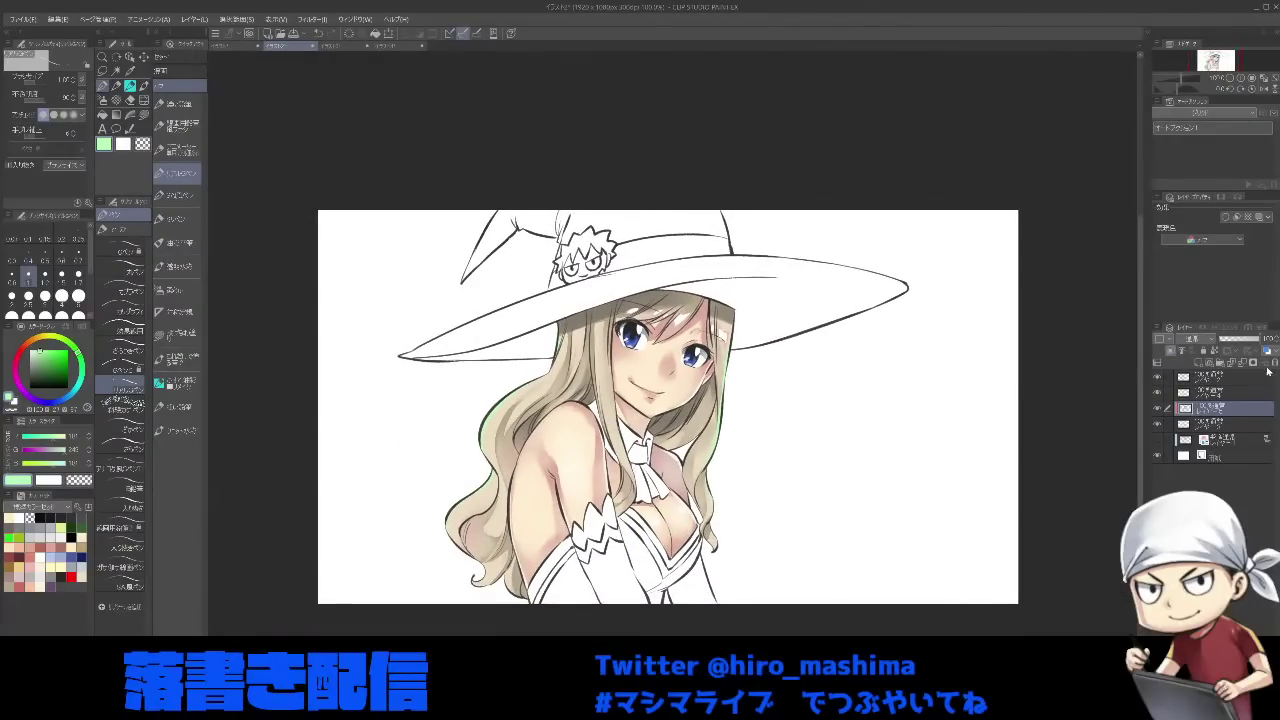
click(1210, 424)
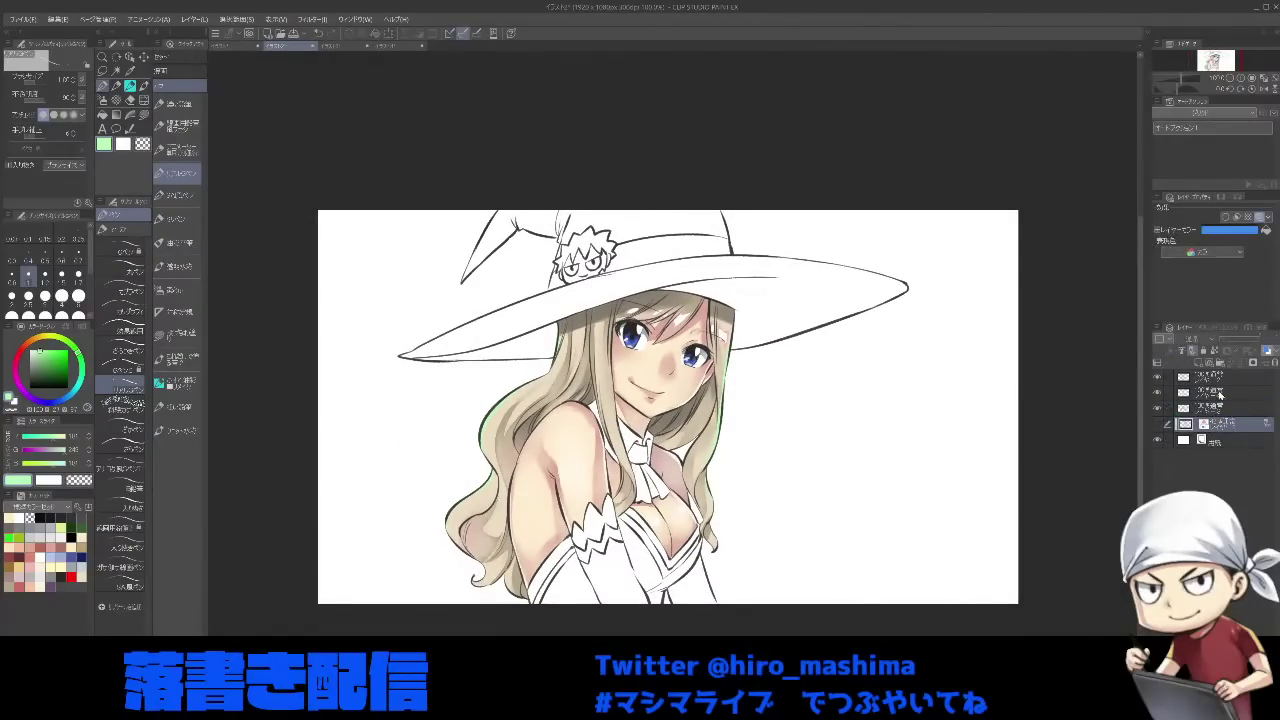
click(50, 586)
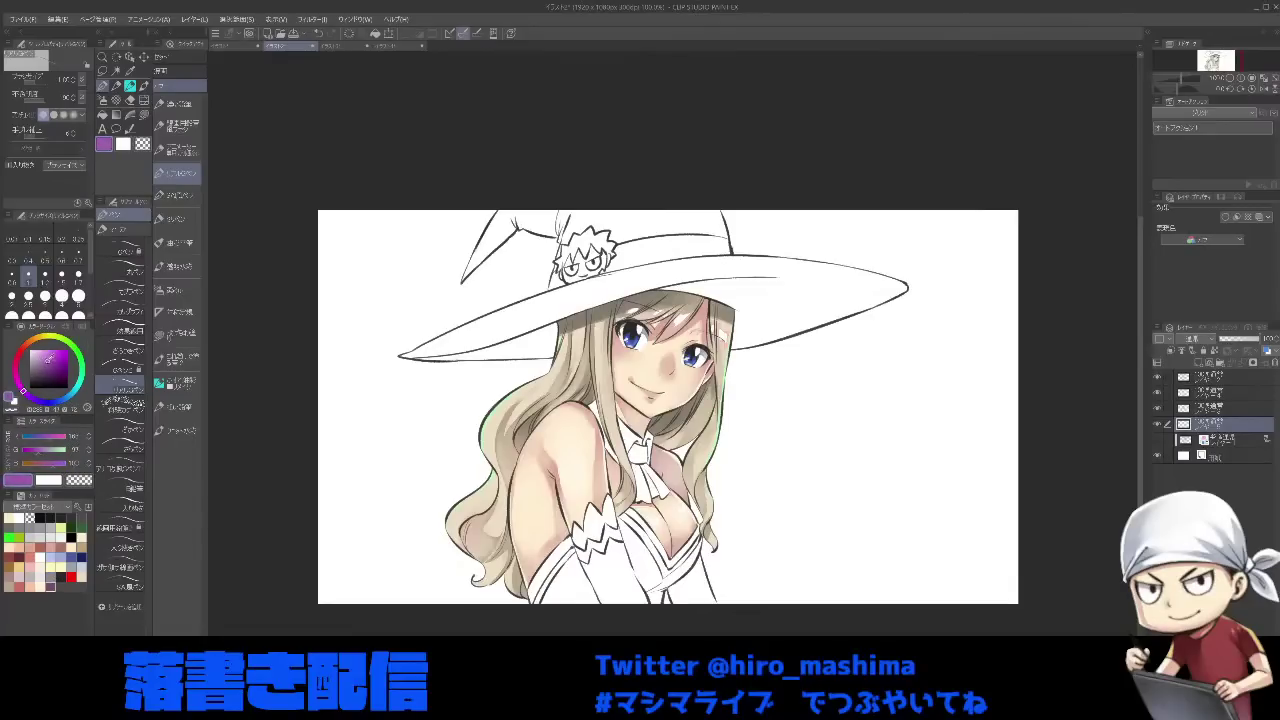
drag(45, 359, 46, 365)
key(g)
click(532, 346)
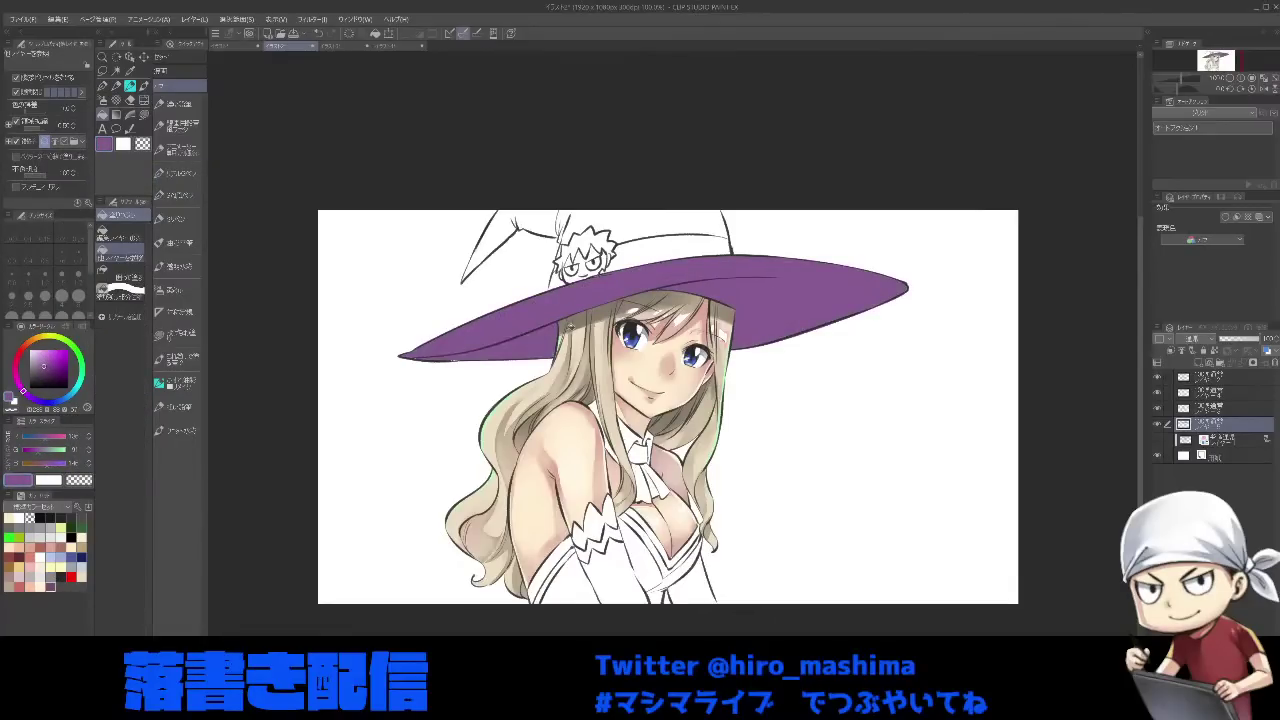
click(639, 228)
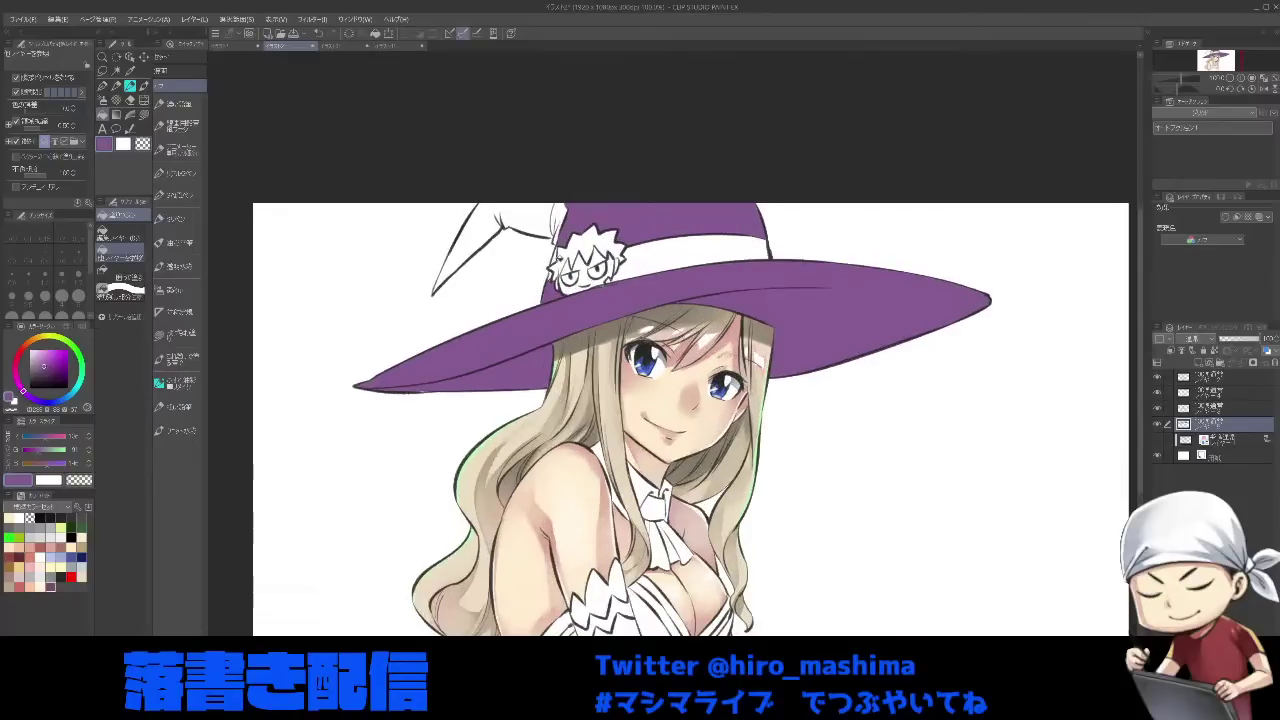
scroll(578, 238, up, 1)
click(468, 248)
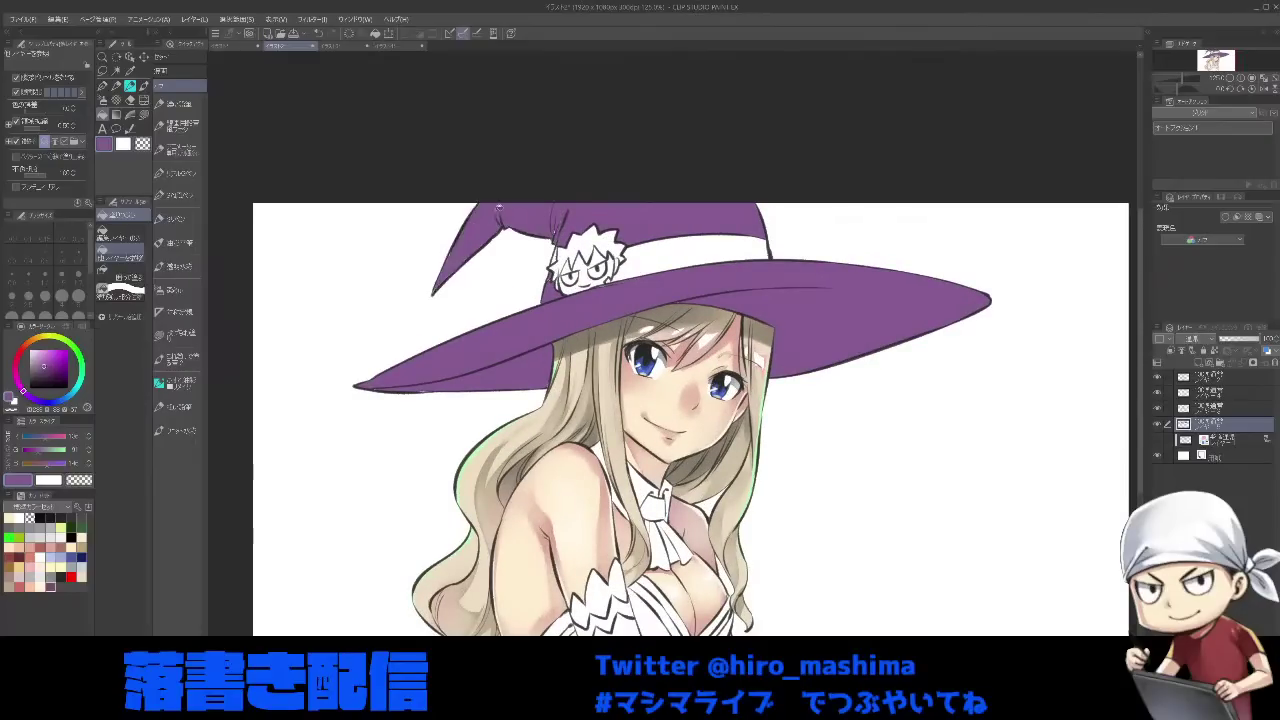
- Paint the unfilled purple gaps at the hat's pointed tip, in its folds and beside the face ornament
key(p)
scroll(445, 262, up, 1)
drag(434, 297, 438, 287)
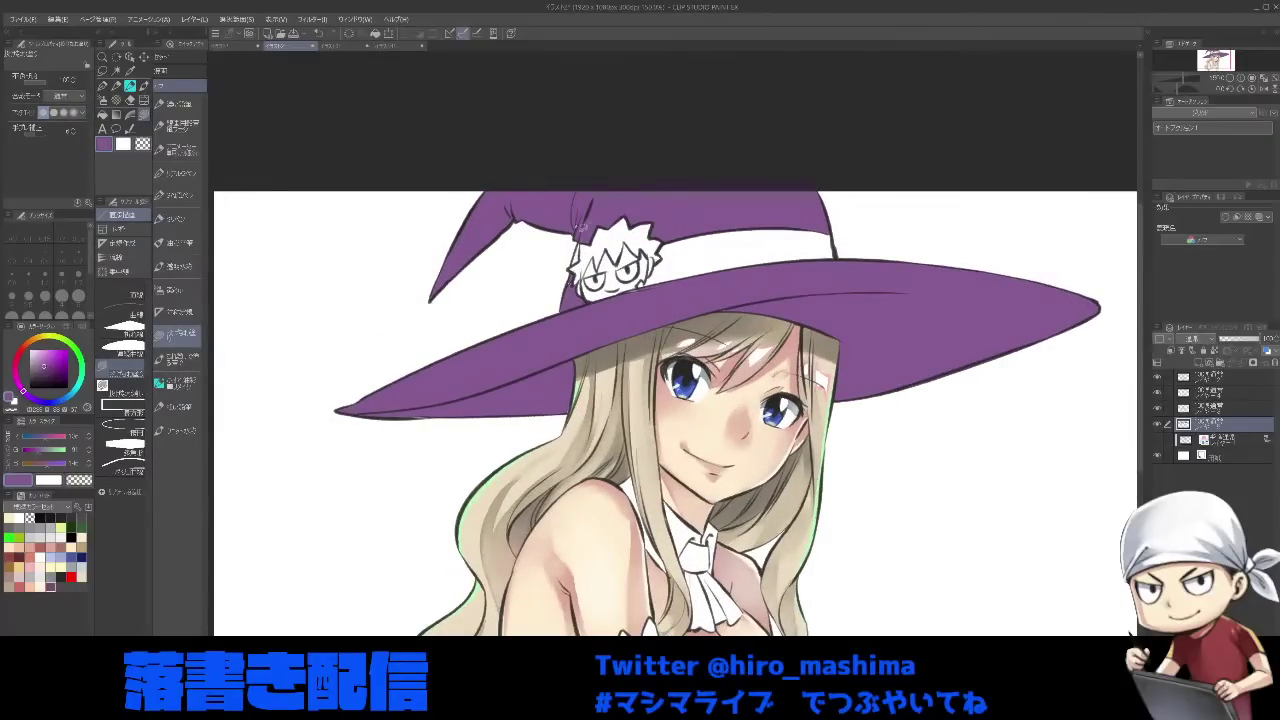
drag(584, 228, 580, 216)
key(g)
key(u)
drag(577, 286, 579, 263)
scroll(578, 249, down, 1)
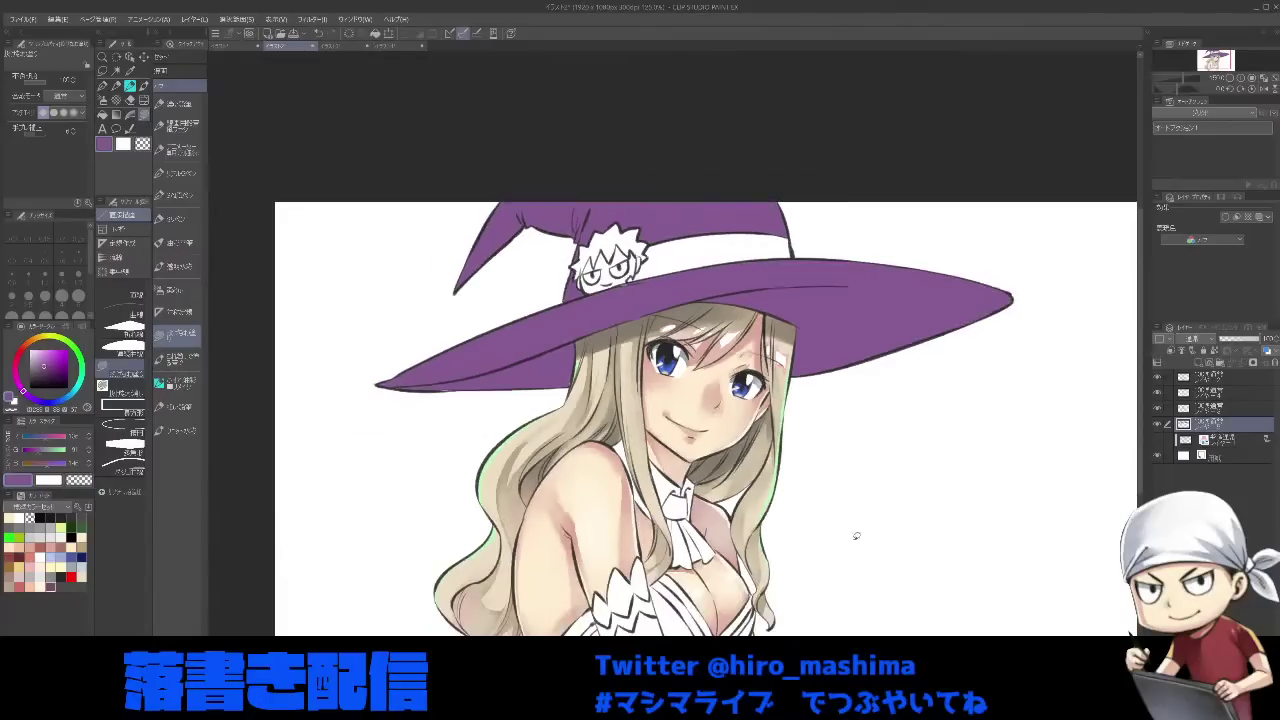
- Fill the sleeves and dress with the same muted purple, leaving the trims, zigzag cuff and collar white
scroll(836, 546, down, 1)
drag(770, 560, 729, 494)
key(g)
click(675, 562)
click(645, 570)
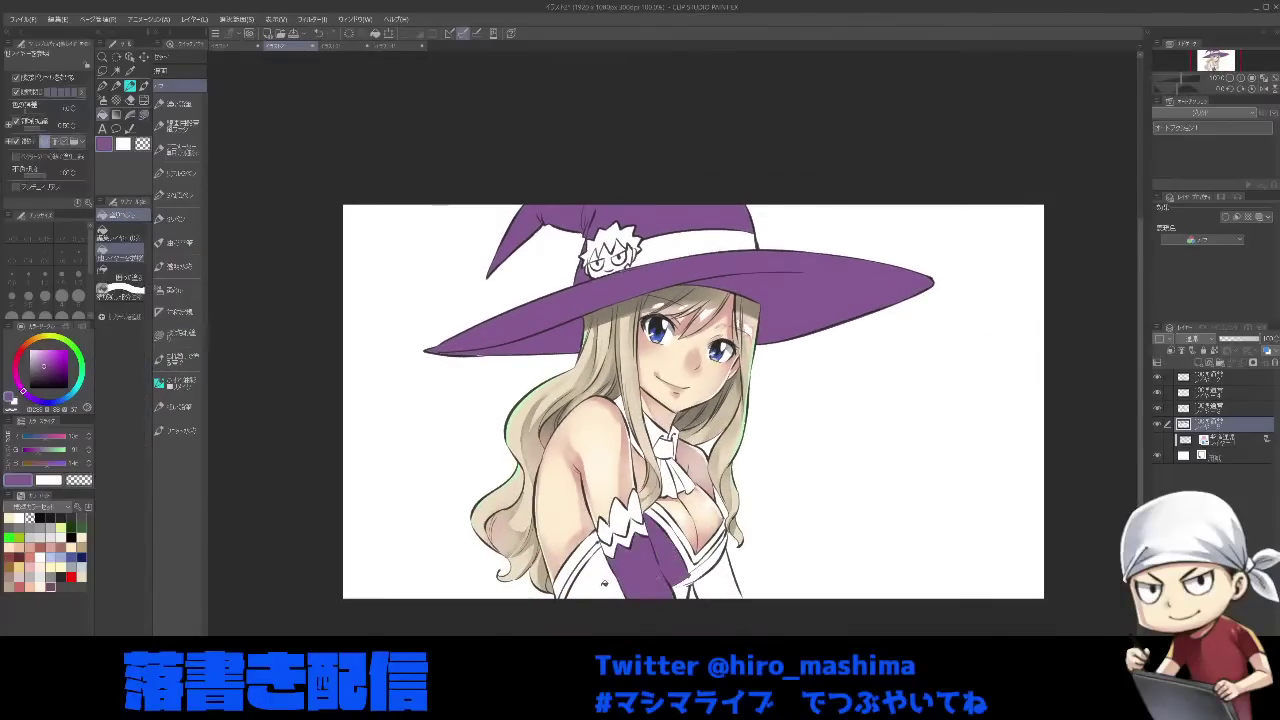
click(592, 580)
click(702, 570)
click(718, 584)
scroll(693, 590, up, 1)
key(p)
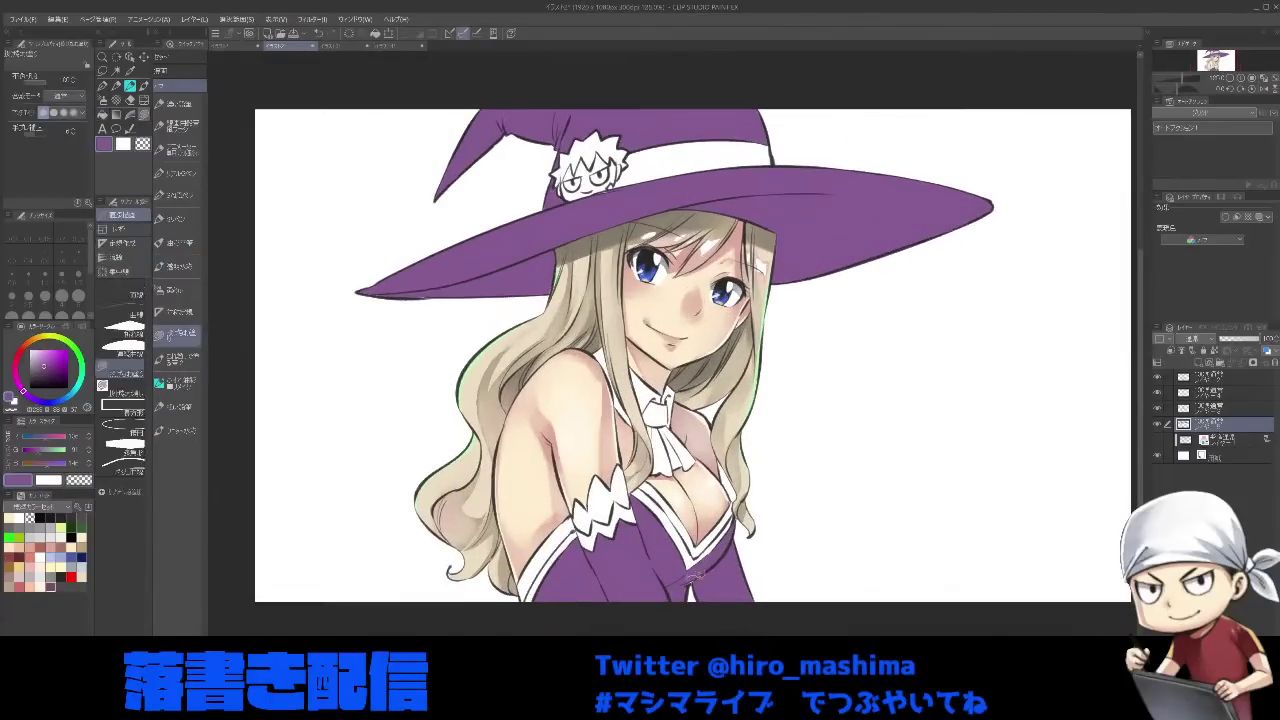
- Fill the outer trim stripe along the dress neckline and the near sleeve's upper edge with orange
click(31, 341)
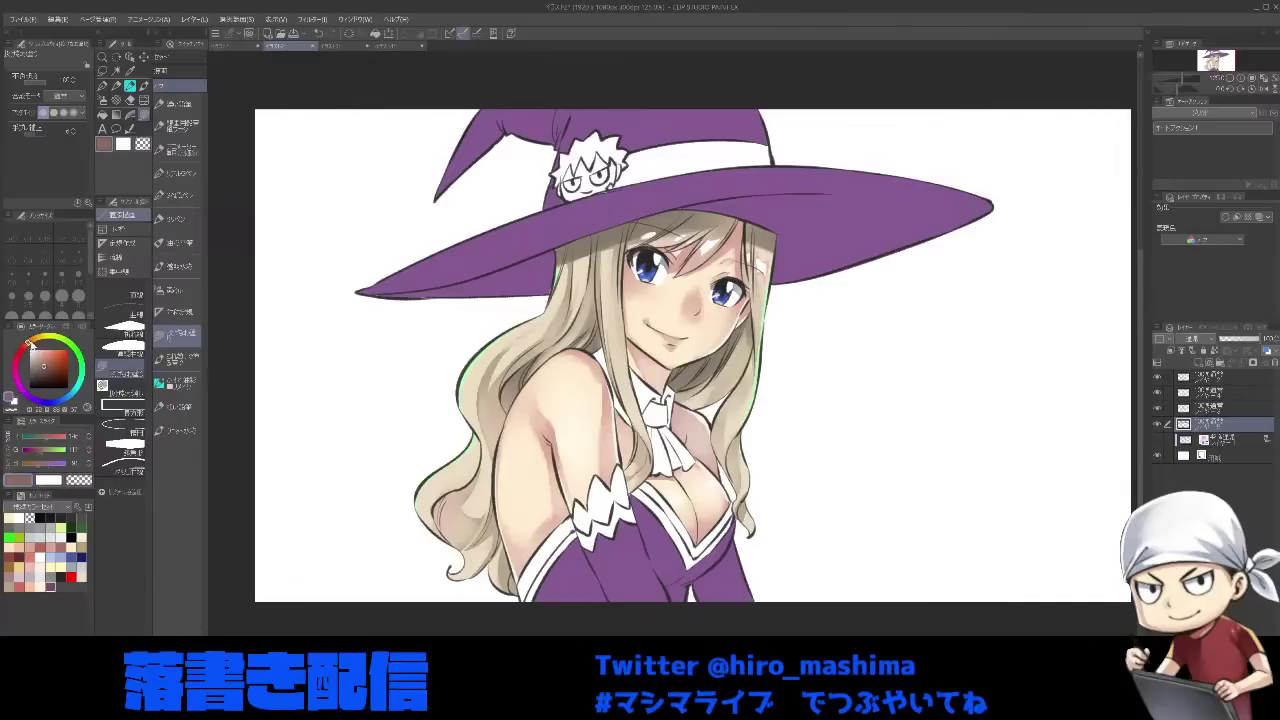
click(51, 353)
key(g)
click(672, 530)
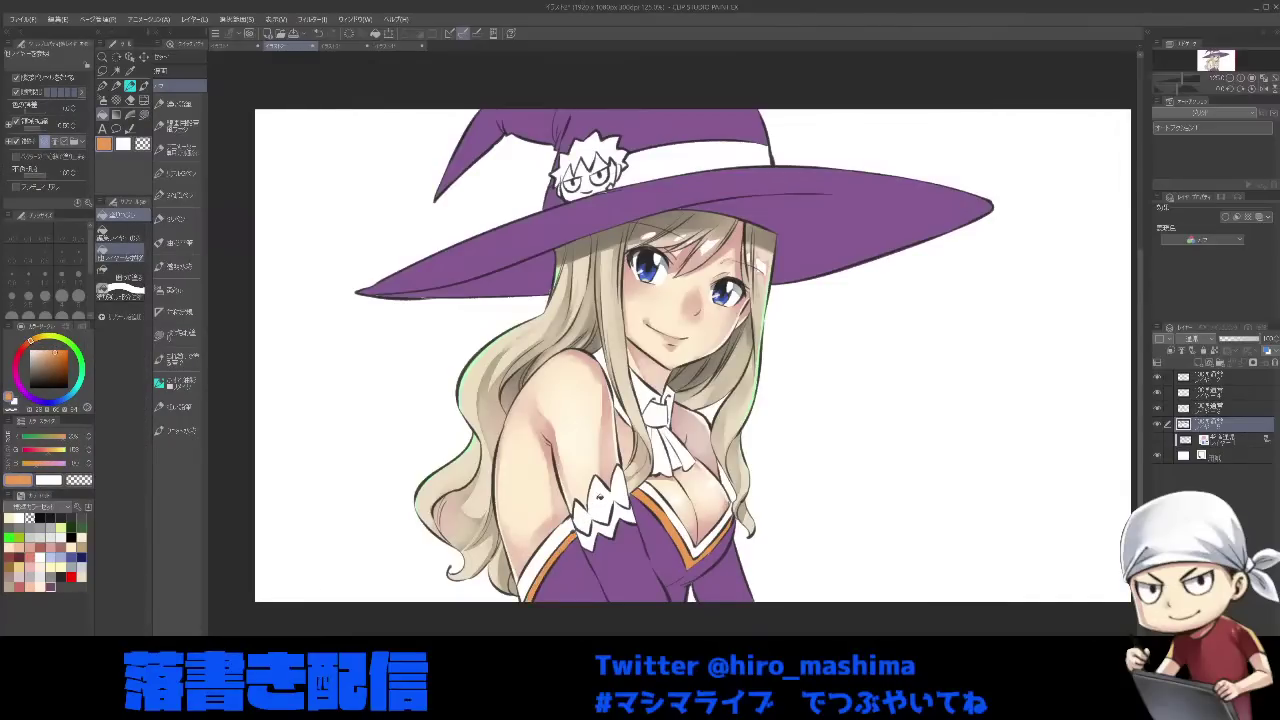
- Touch up the dress beside the orange neckline trim with a pen in the sampled purple
scroll(712, 555, up, 1)
key(p)
alt+click(712, 552)
scroll(712, 552, up, 1)
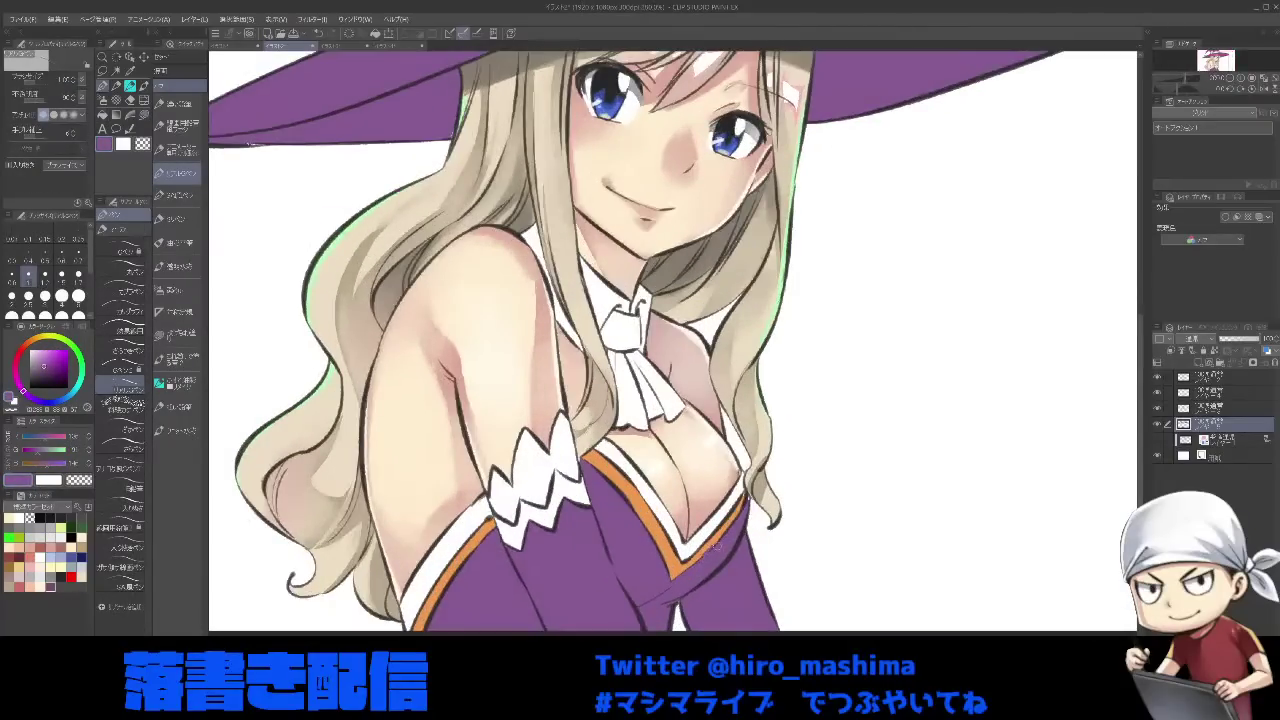
- Touch up the skin at the point of the neckline on its own layer, using a finer pen and the sampled skin tone
click(1222, 408)
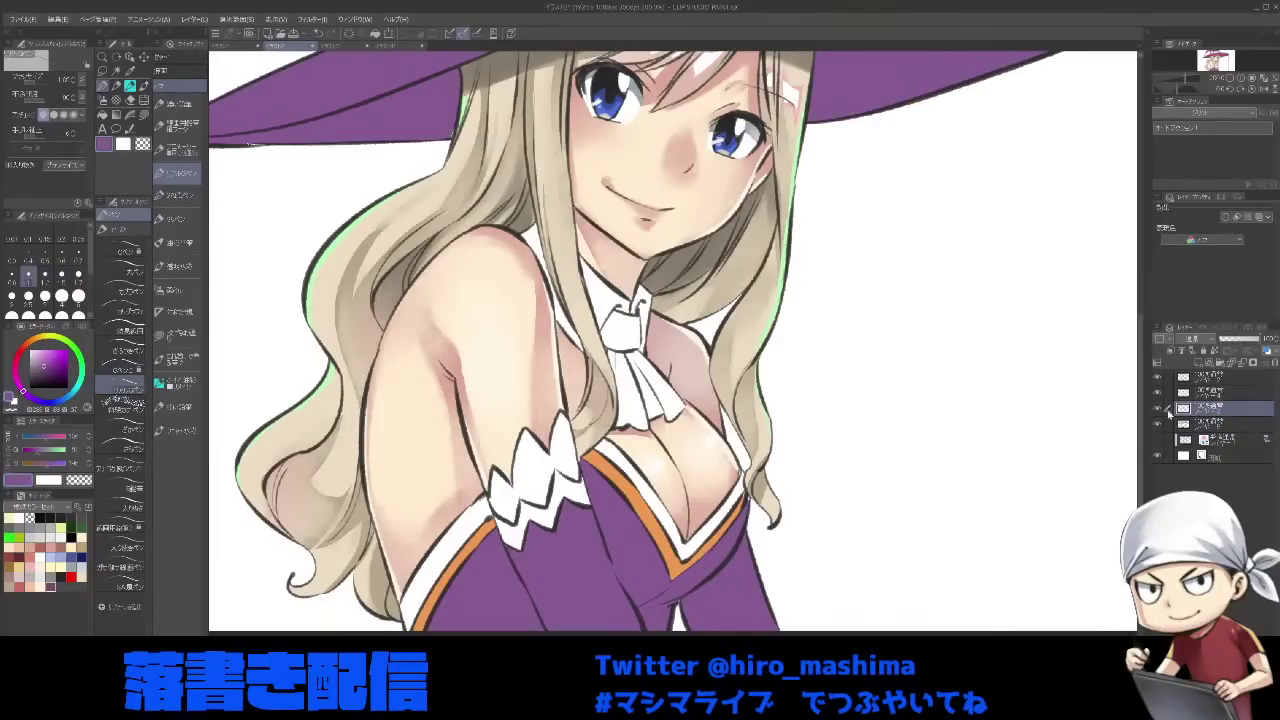
click(1158, 409)
click(1158, 411)
click(1217, 392)
alt+click(681, 519)
scroll(681, 519, up, 2)
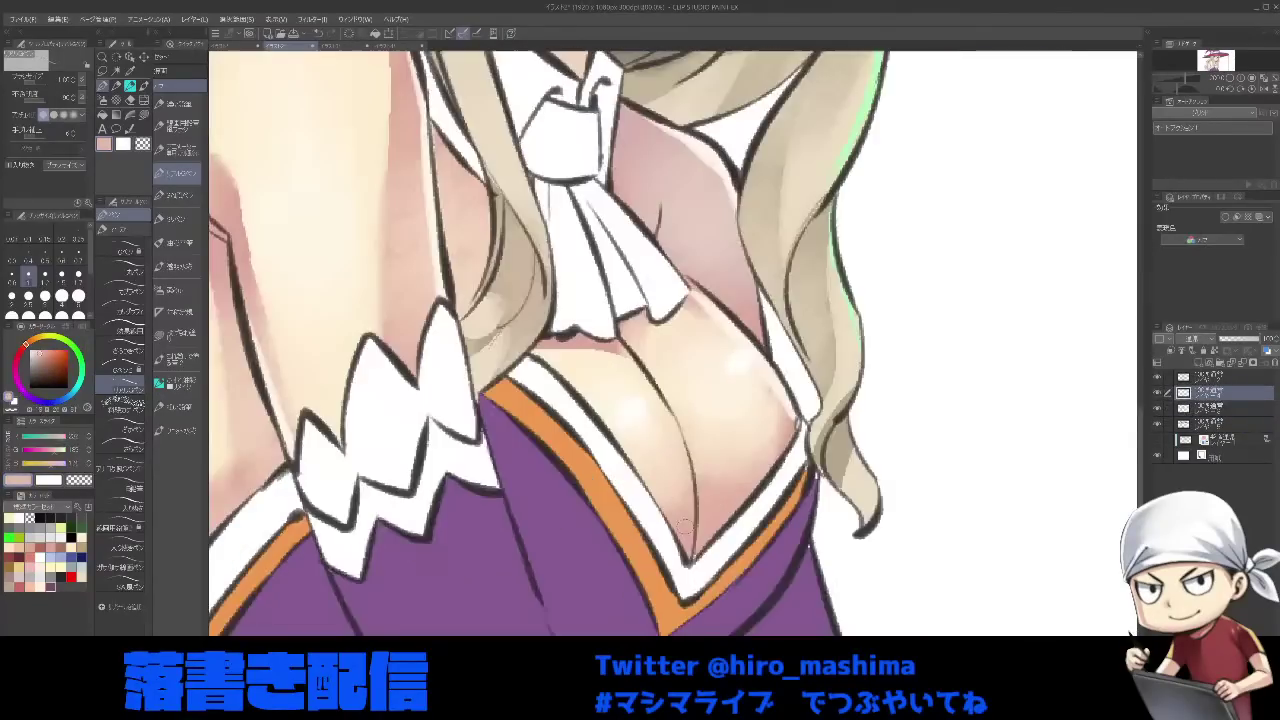
key(bracketleft)
key(bracketleft)
key(bracketleft)
key(bracketleft)
key(bracketleft)
scroll(711, 521, down, 3)
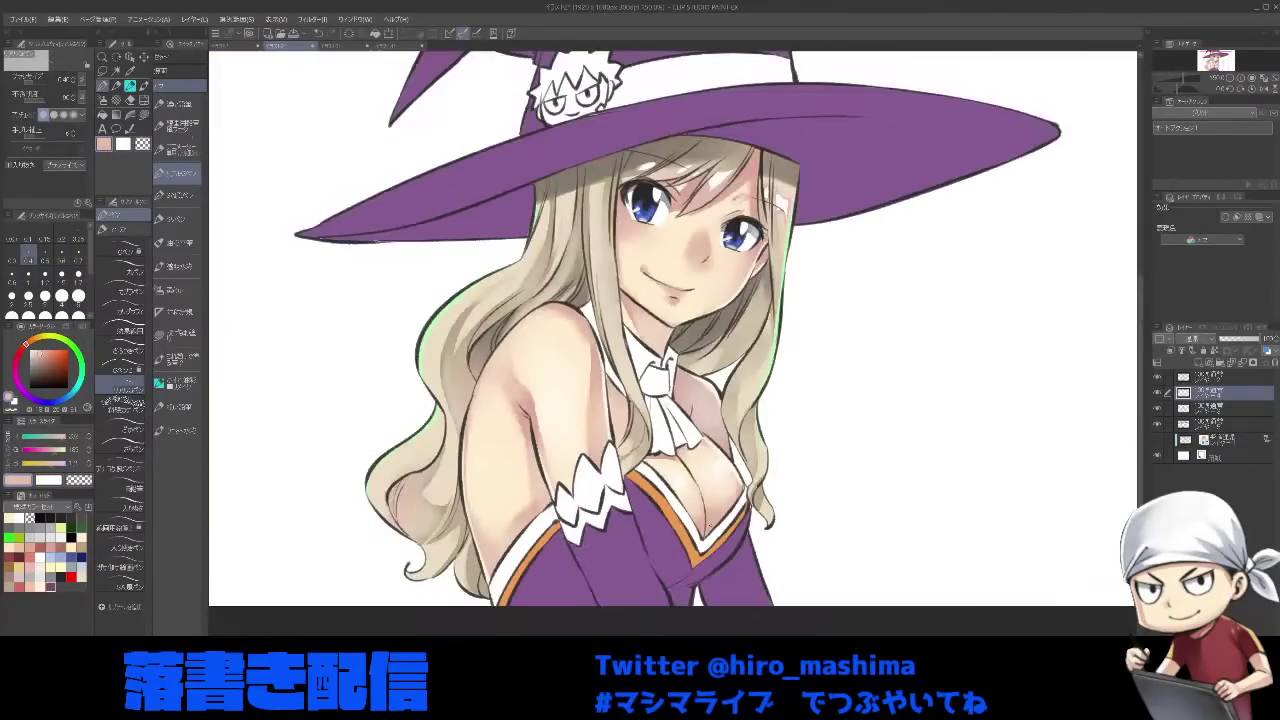
- Fill the inner stripes of the neckline and sleeve trim and the lower band of the zigzag cuff with the same orange
click(1212, 426)
alt+click(671, 521)
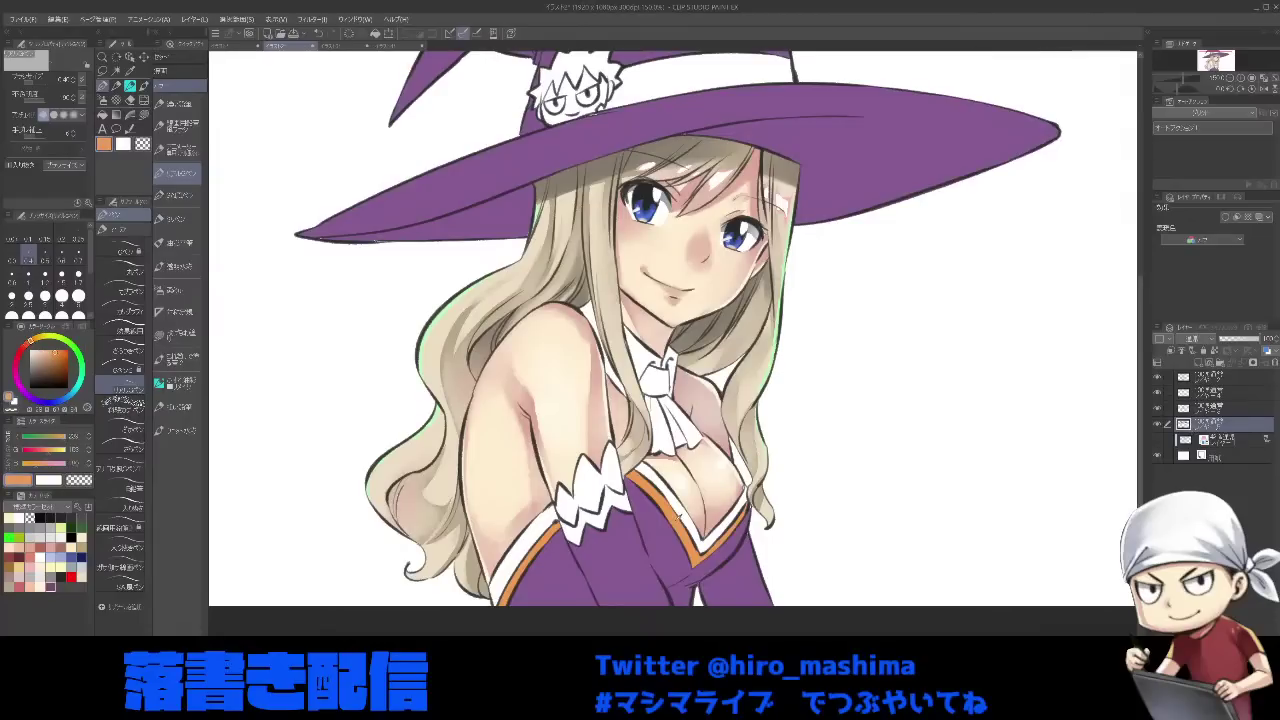
key(g)
click(675, 514)
drag(698, 508, 734, 510)
drag(526, 551, 549, 519)
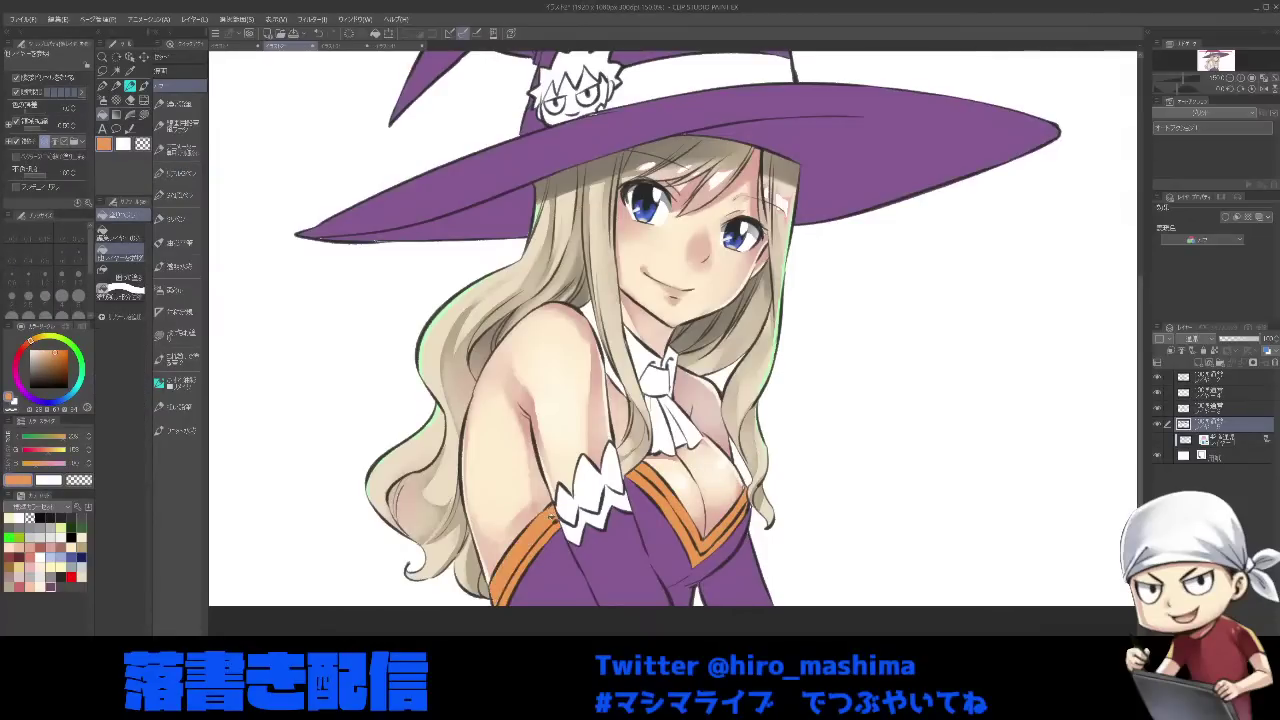
click(612, 503)
click(590, 519)
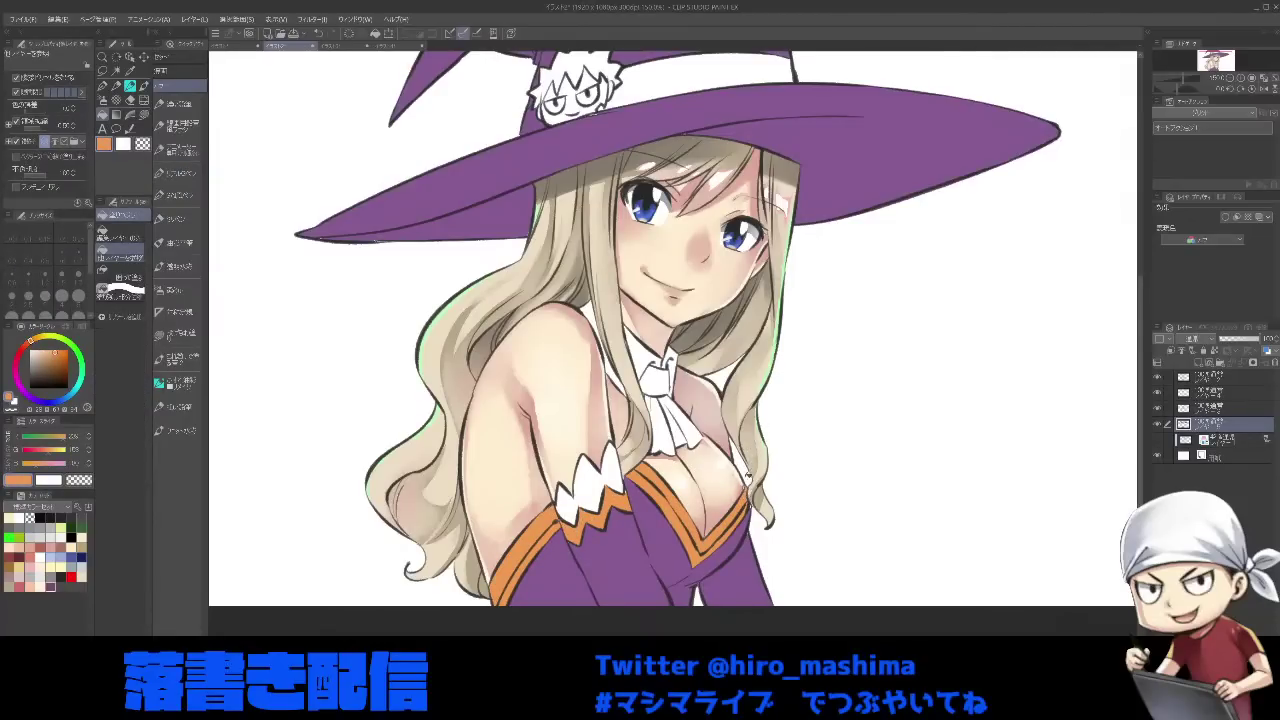
- Touch up the dress edge beside the far hair lock with purple and the end of the neckline trim with orange
scroll(749, 518, up, 1)
alt+click(746, 537)
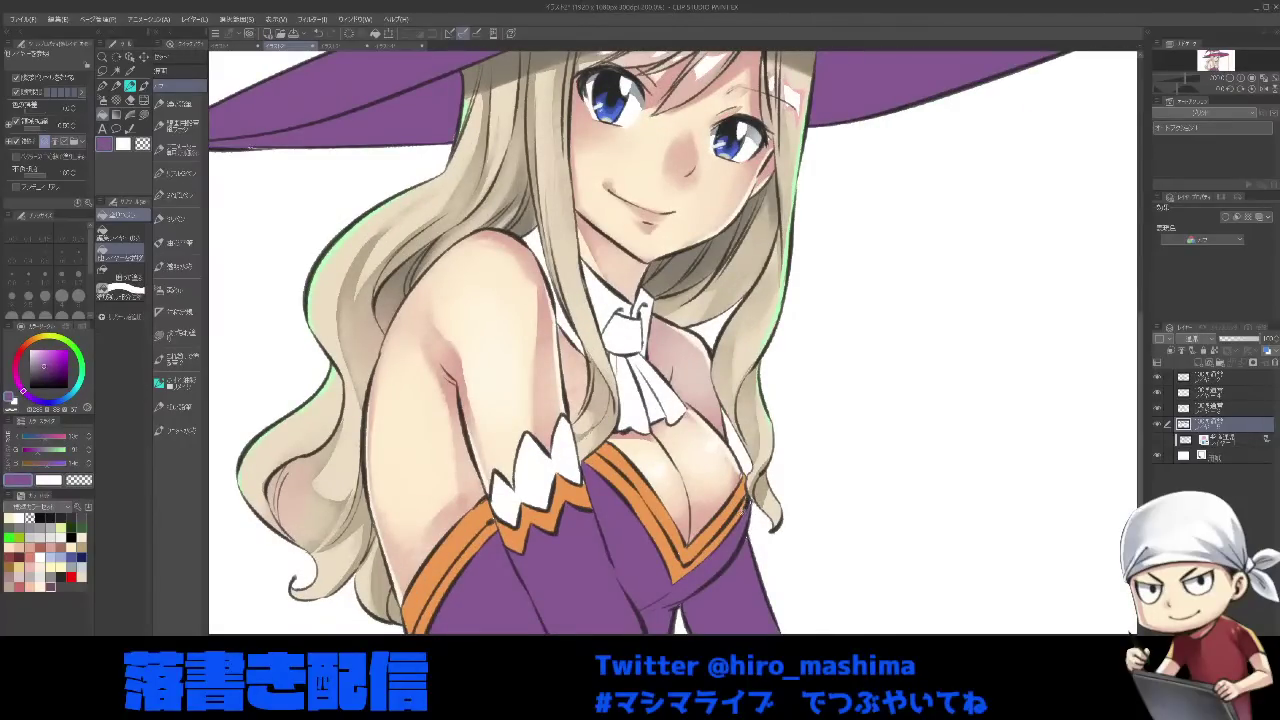
scroll(744, 527, up, 2)
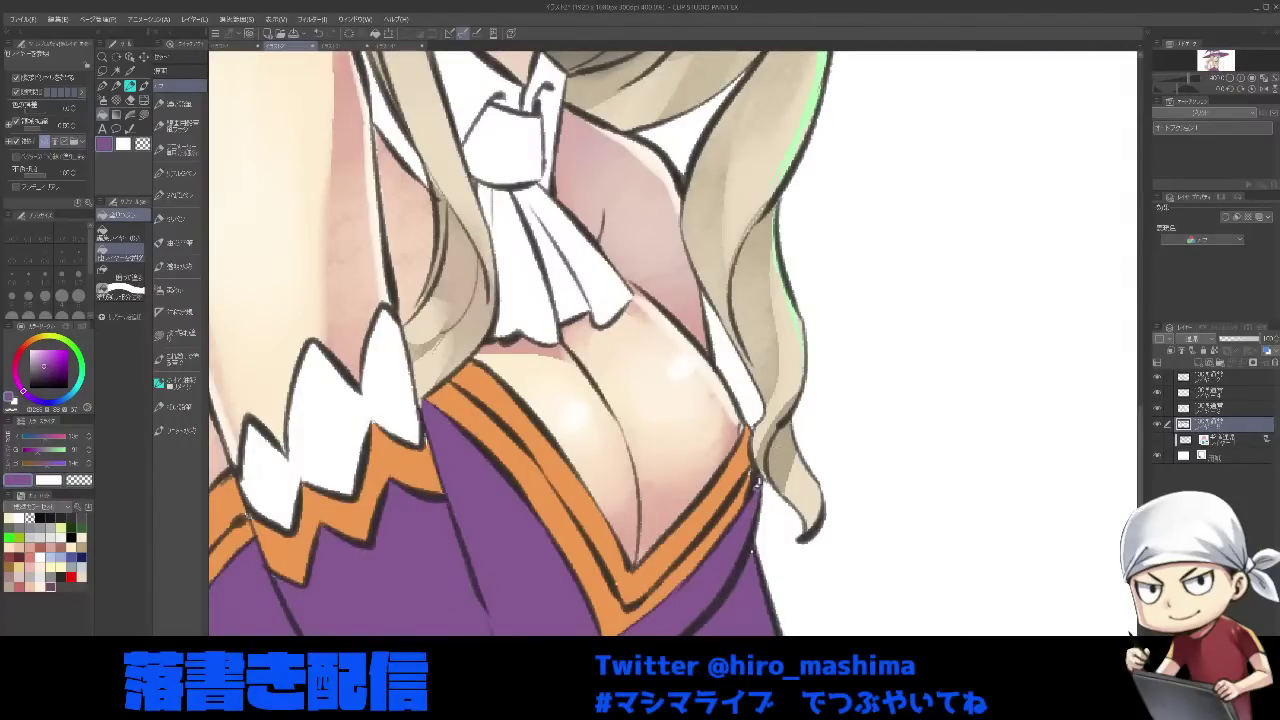
key(p)
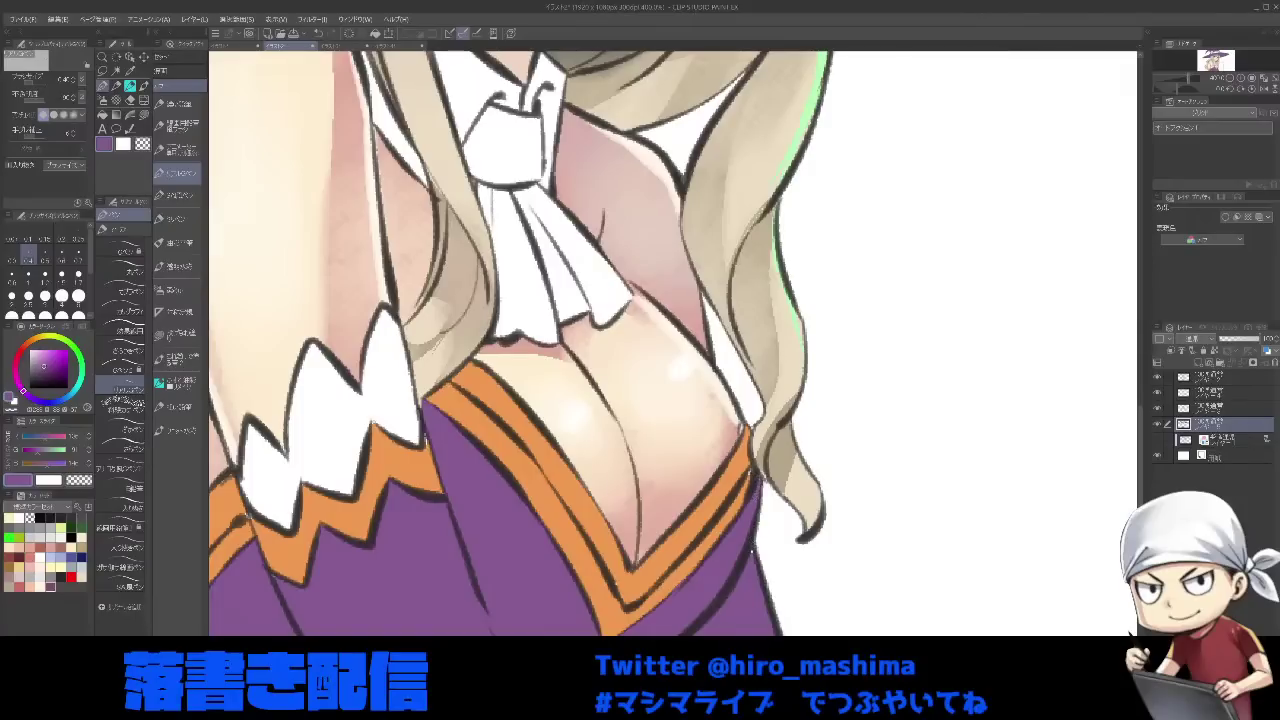
scroll(810, 476, down, 2)
alt+click(776, 472)
scroll(801, 453, up, 2)
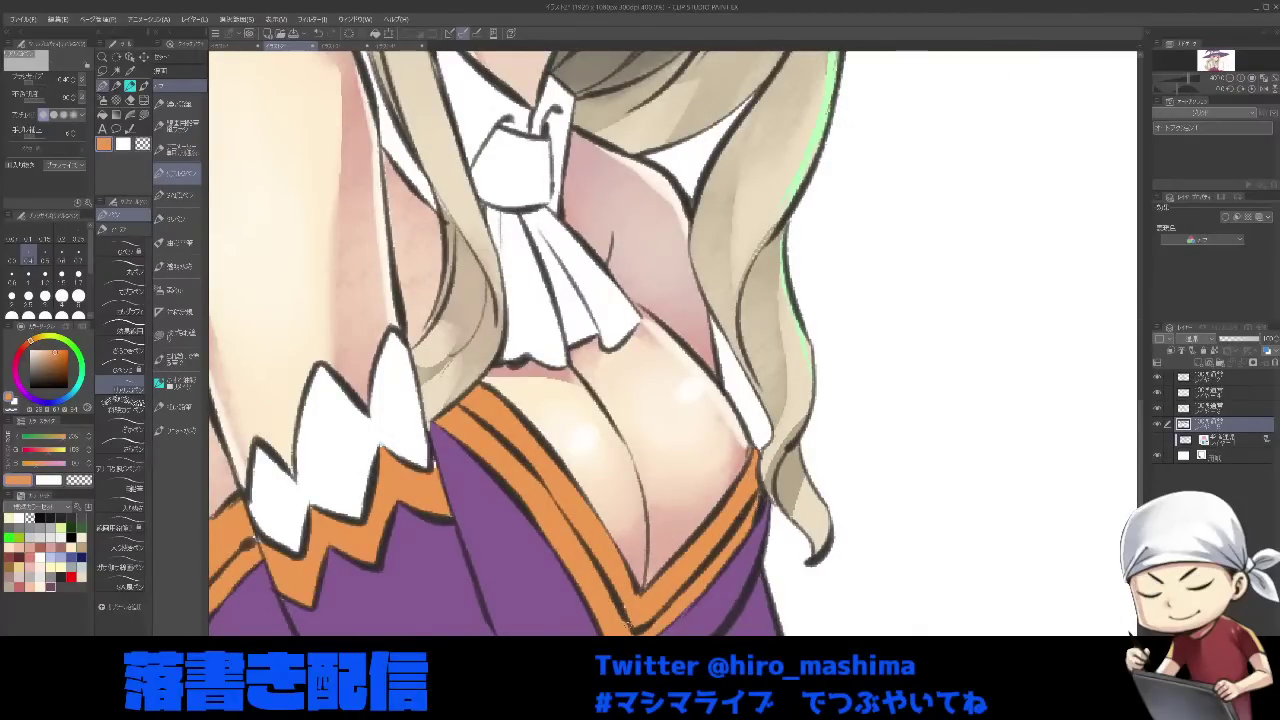
- Fill the remaining white areas of the zigzag arm cuff with orange
scroll(629, 620, down, 3)
key(g)
click(529, 553)
click(497, 577)
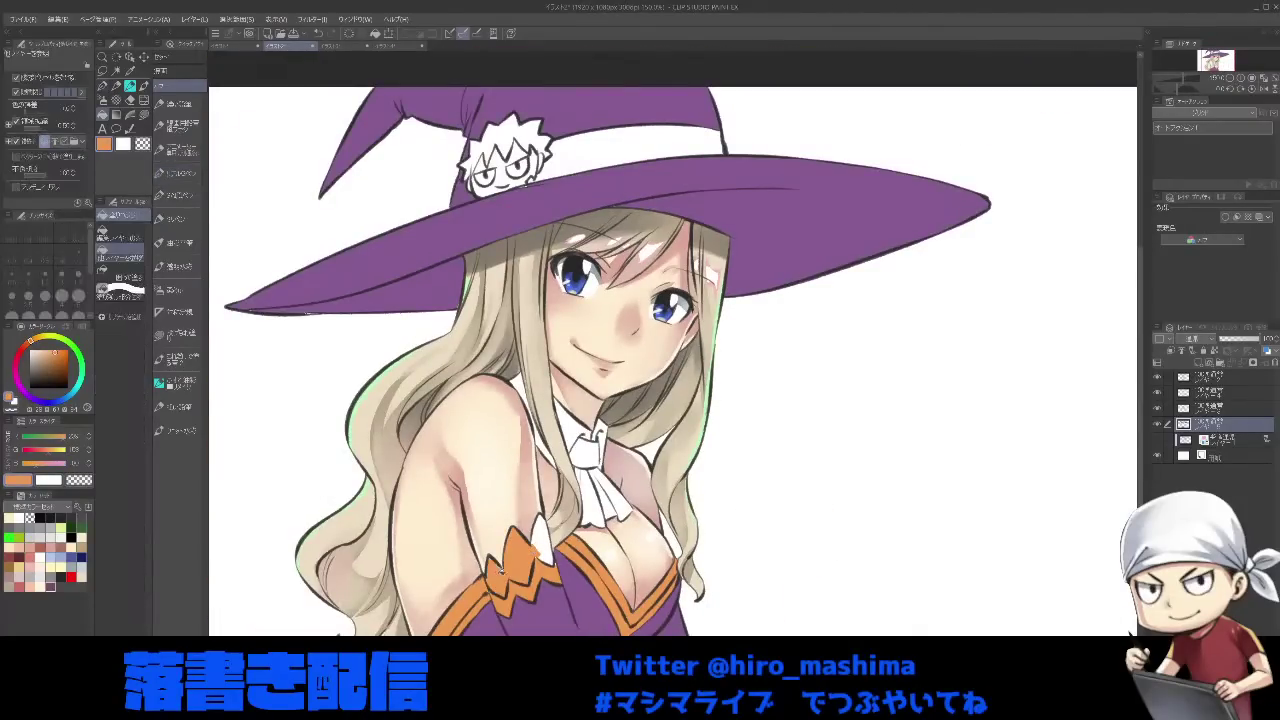
click(541, 538)
- Try to fill the neck ribbon's knot and tails with orange, and undo the fills
key(u)
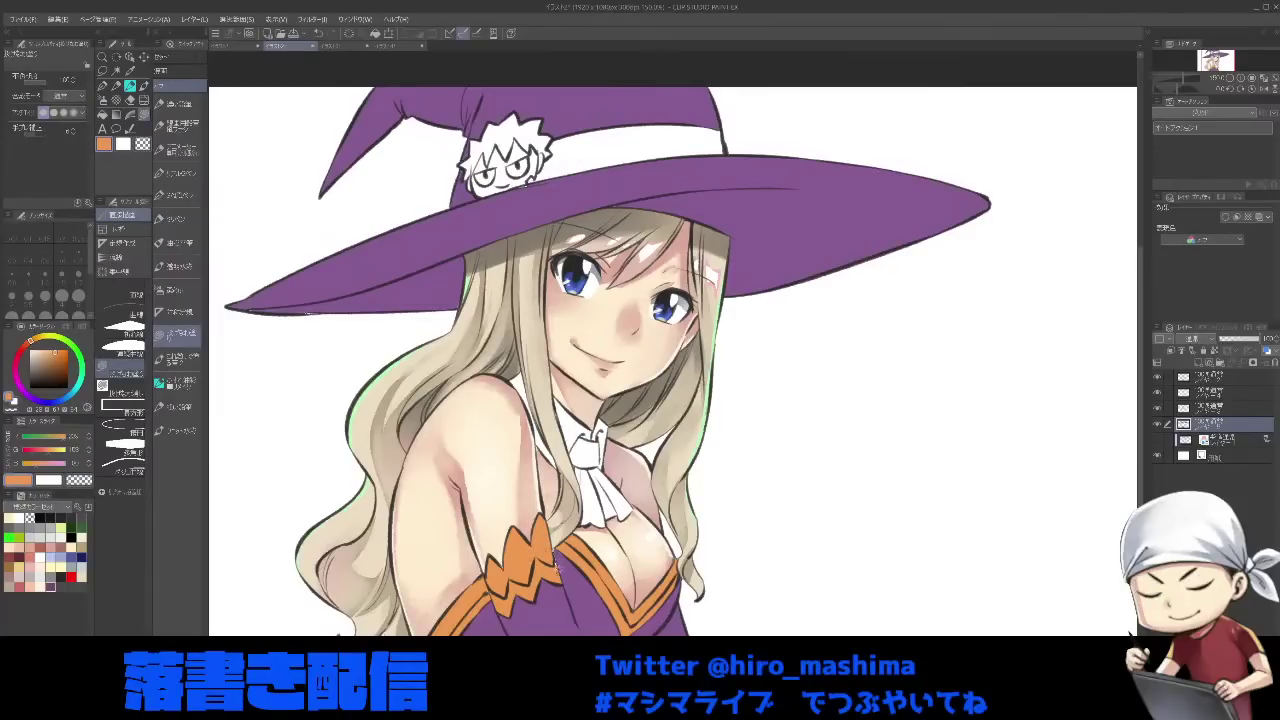
key(g)
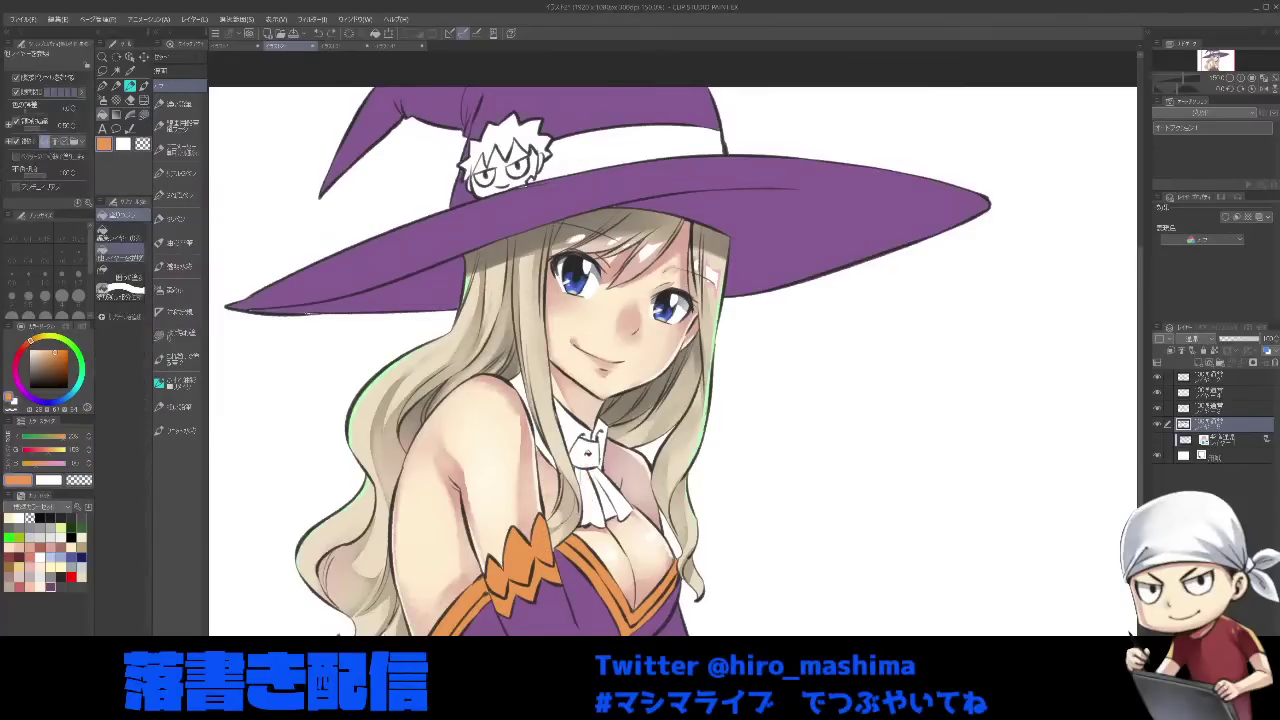
click(588, 455)
click(610, 500)
key(ctrl+z)
key(ctrl+z)
key(ctrl+y)
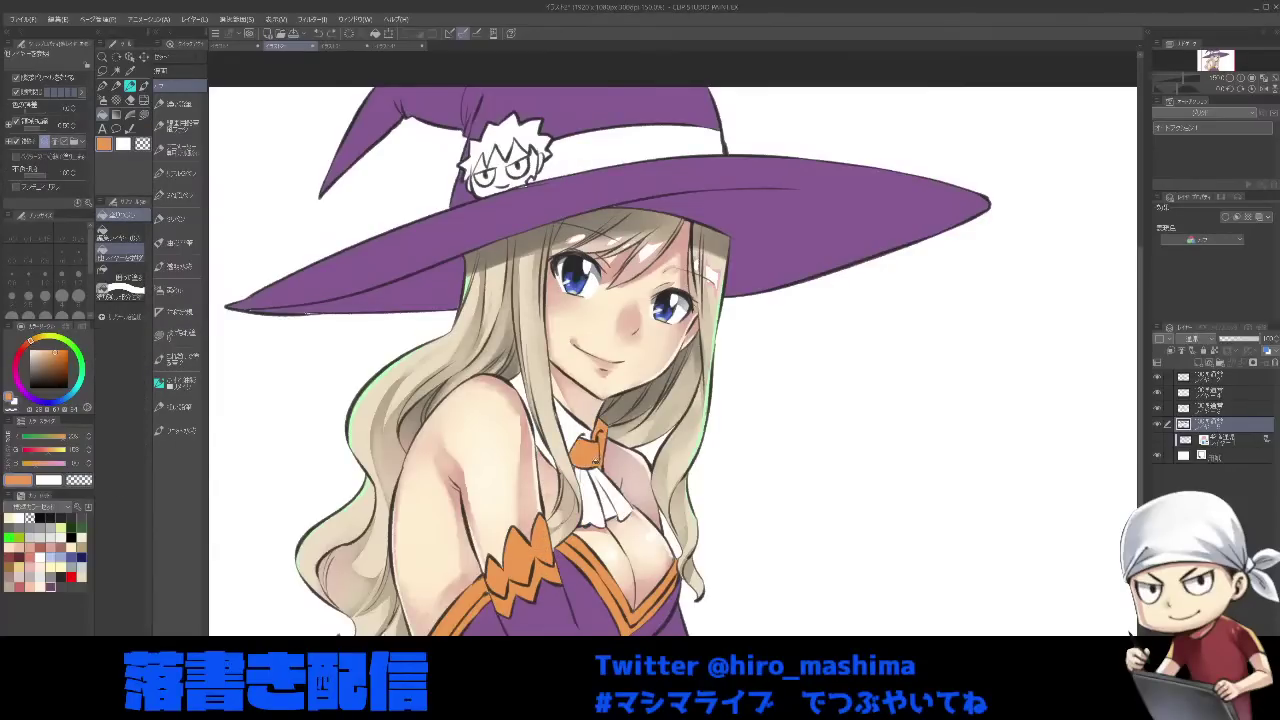
key(ctrl+z)
- Colour the neck ribbon's knot and hanging tails orange, keeping the collar white
key(p)
key(g)
click(612, 495)
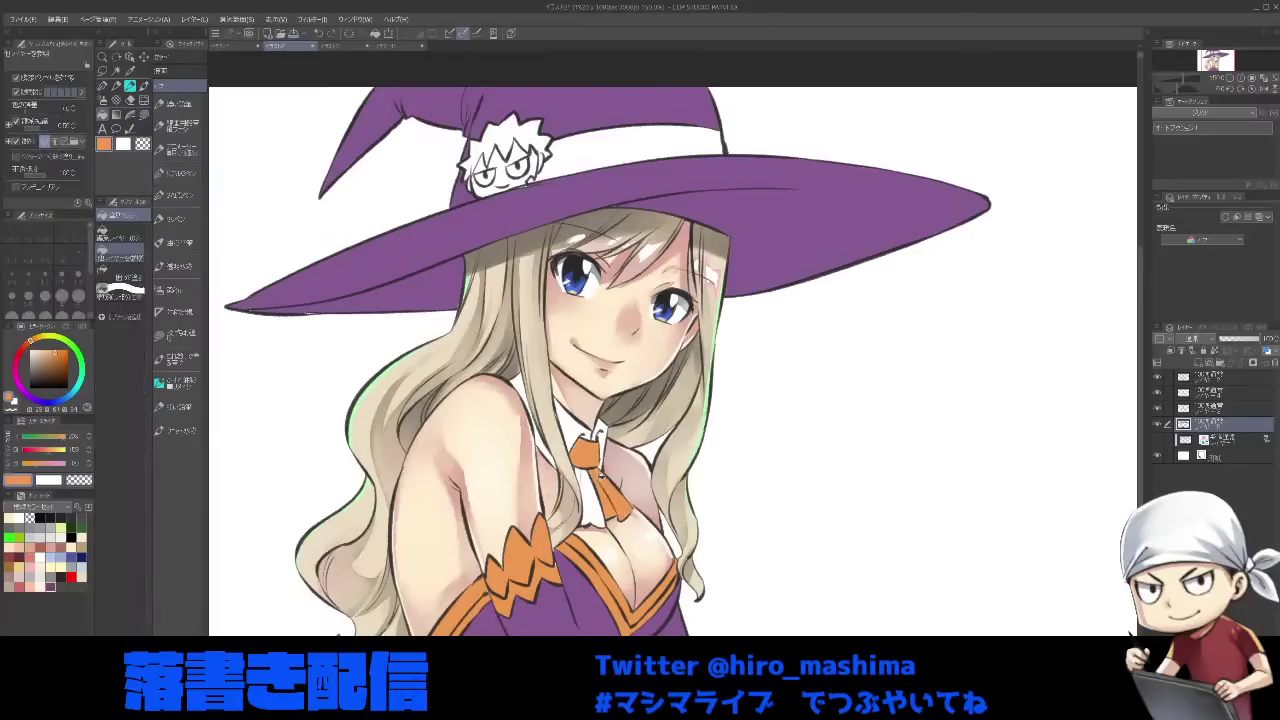
click(586, 480)
- Fill the band around the hat's crown with the same orange
key(ctrl+minus)
key(ctrl+minus)
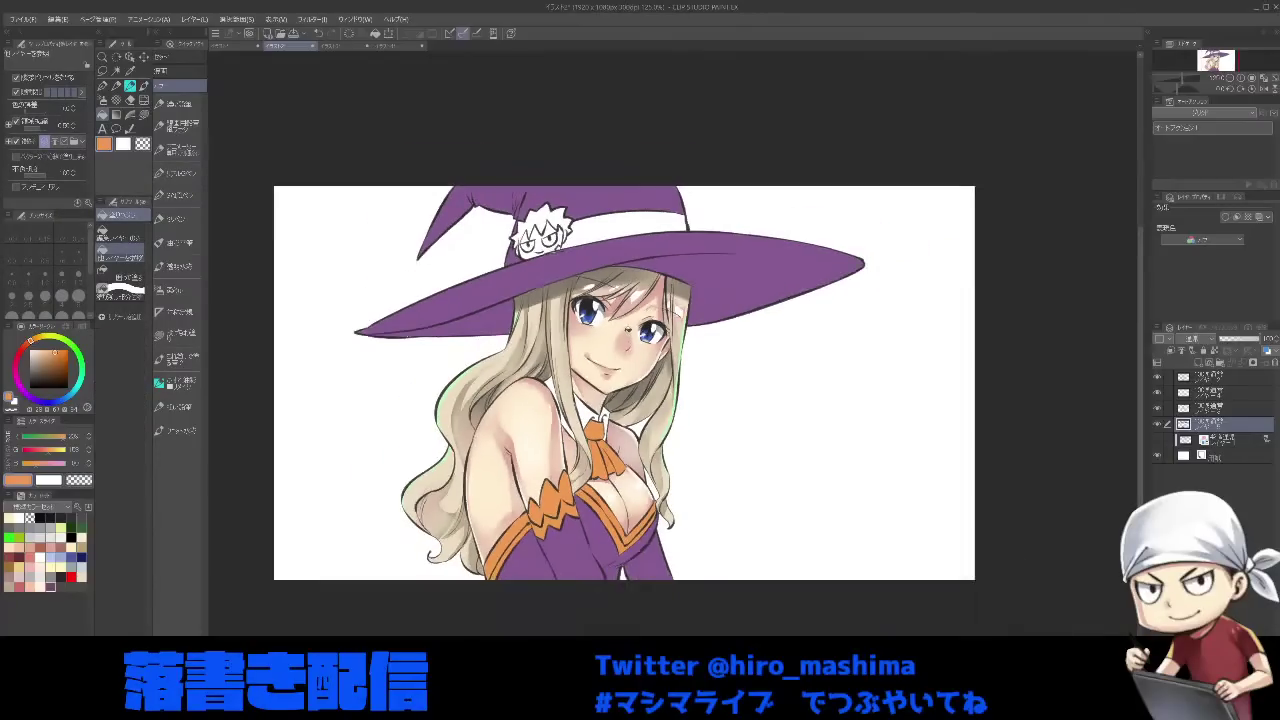
click(630, 227)
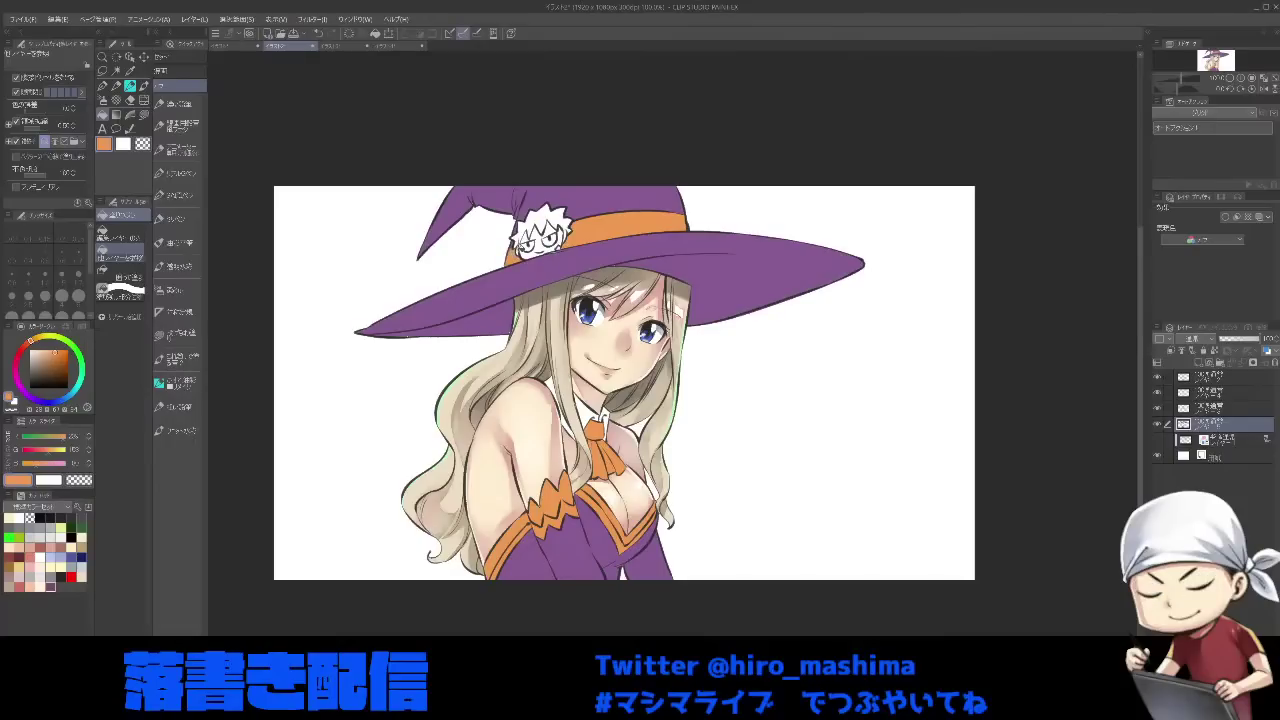
- Touch up the hat brim's edge beneath the face ornament with the sampled purple
key(ctrl+plus)
key(ctrl+plus)
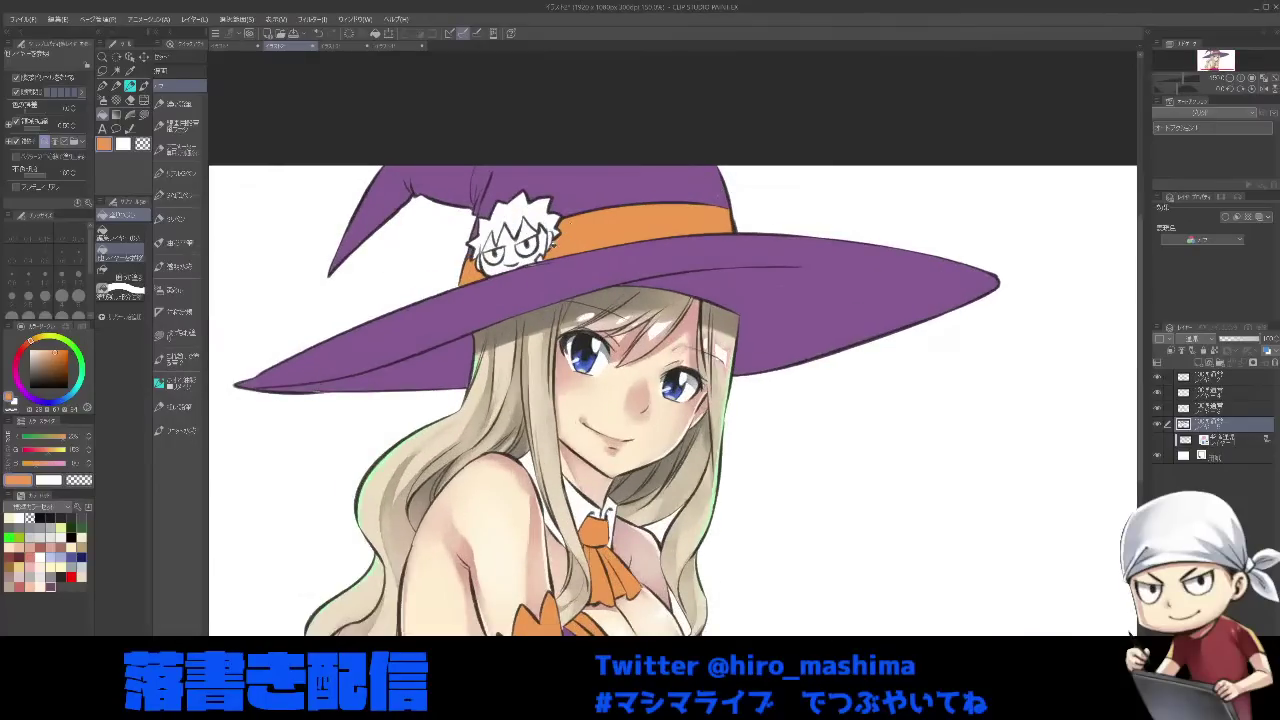
scroll(556, 243, down, 1)
alt+click(538, 264)
scroll(535, 257, up, 4)
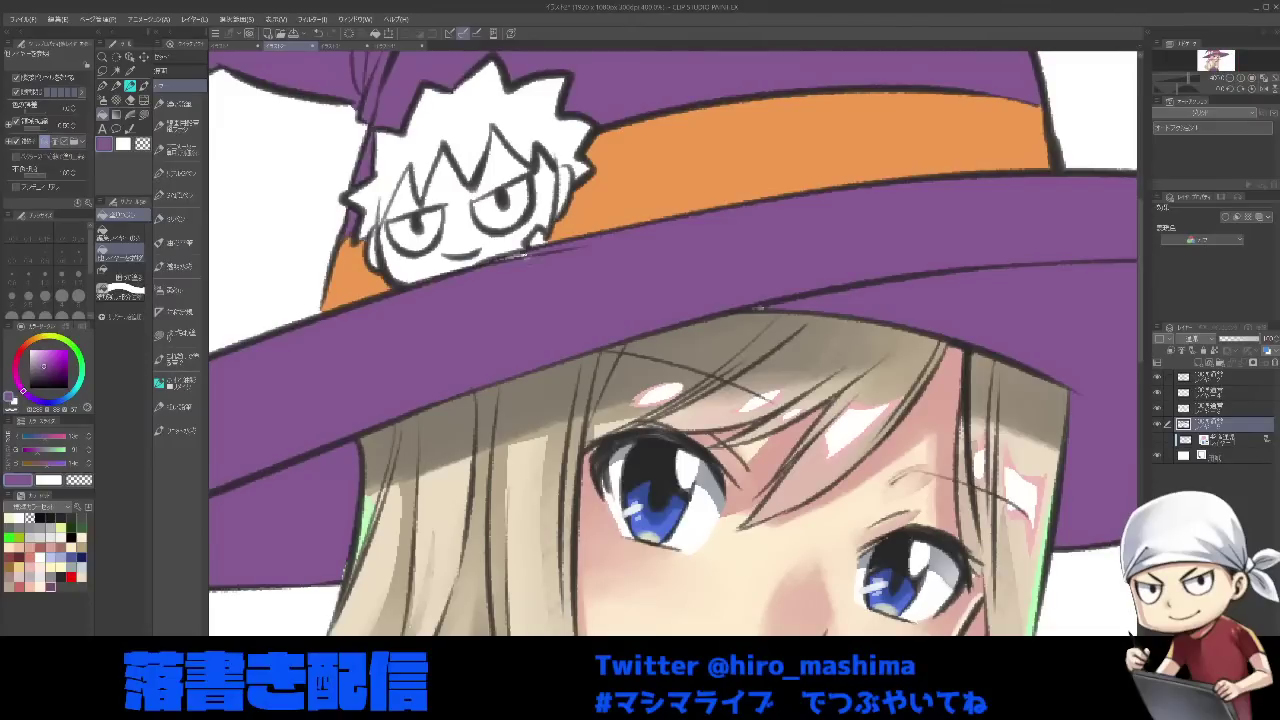
scroll(530, 256, down, 4)
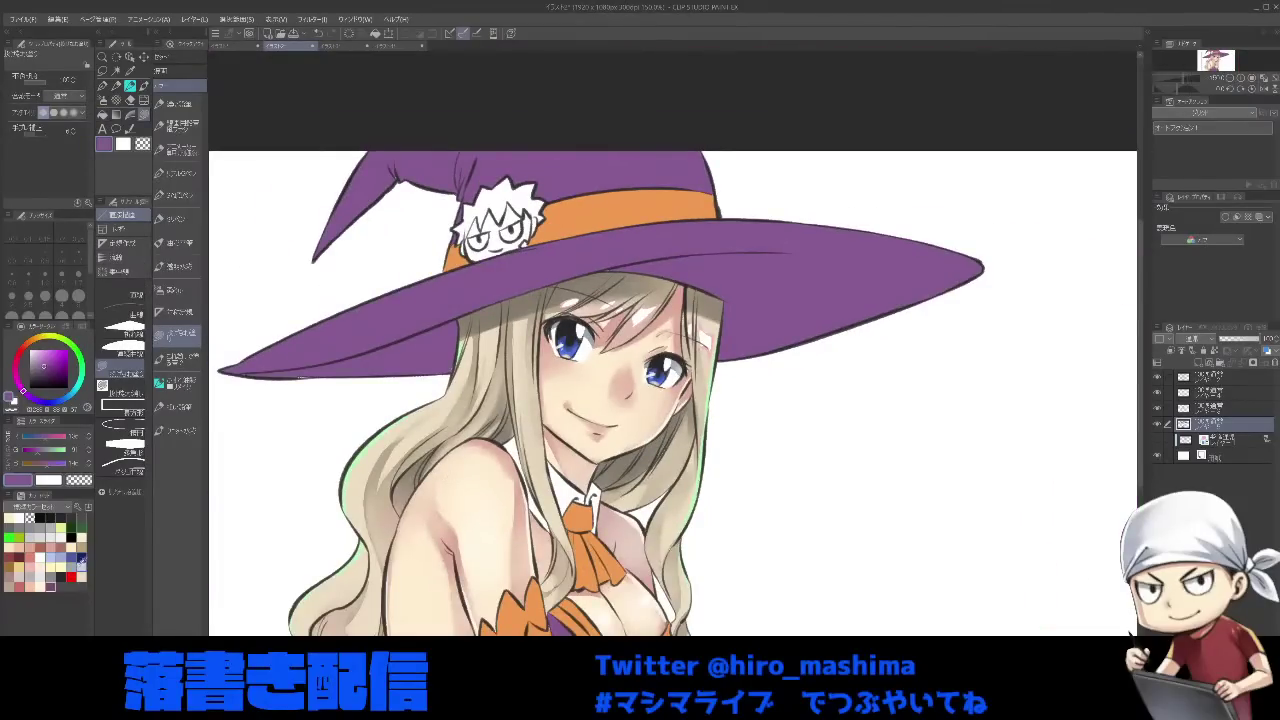
- Fill the face of the hat ornament with a pale cream skin colour, leaving its eyes and hair white
click(82, 540)
drag(316, 430, 372, 595)
key(g)
click(555, 394)
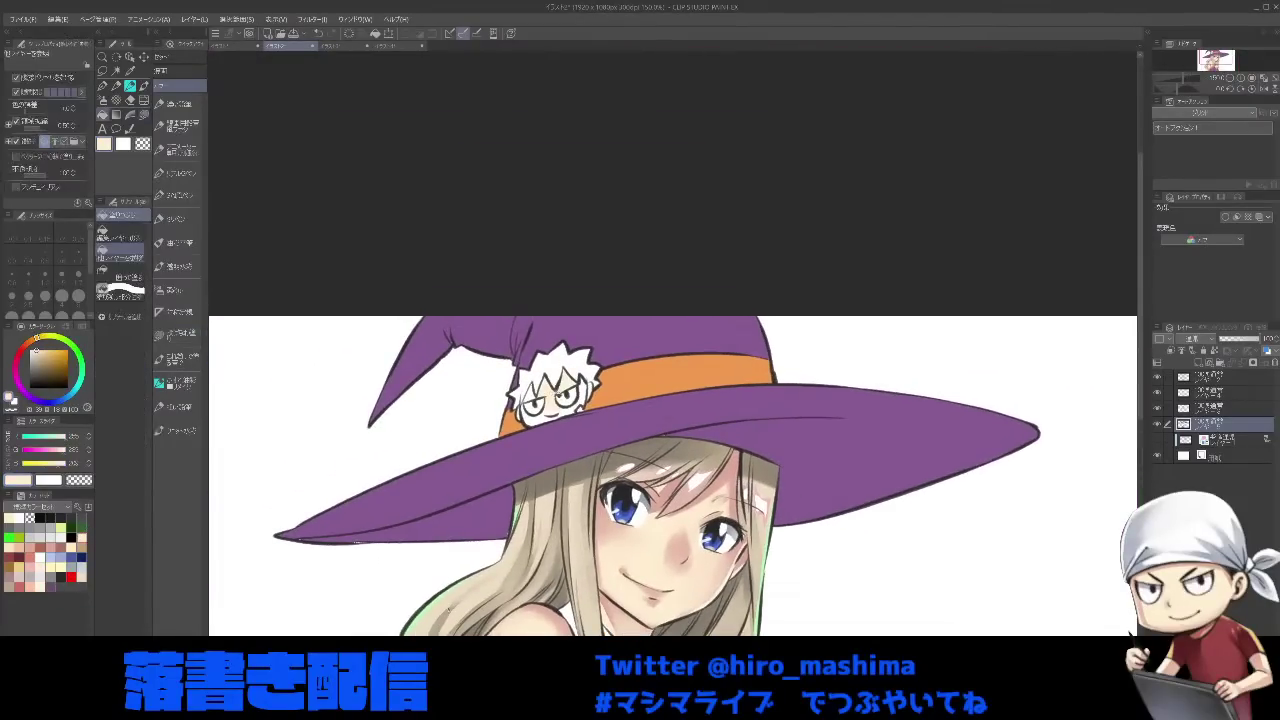
scroll(558, 396, up, 1)
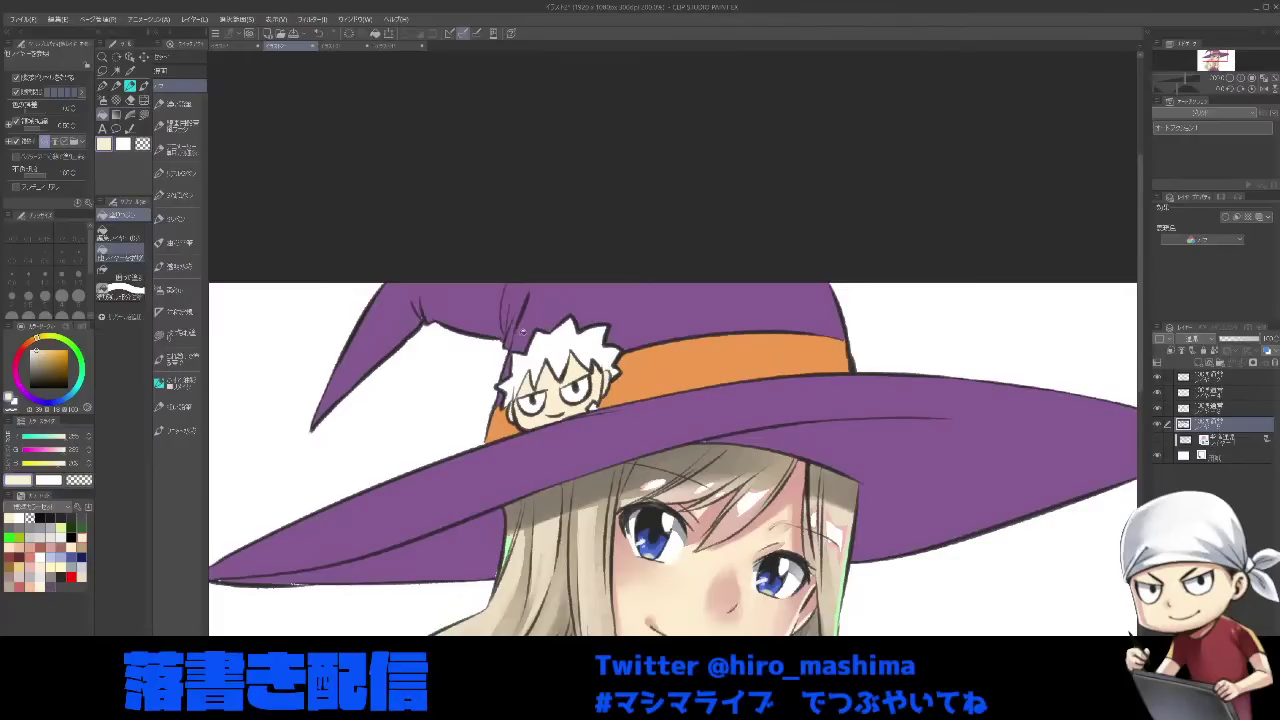
- Fill the hat ornament's spiky hair with a very dark greyish purple
click(51, 586)
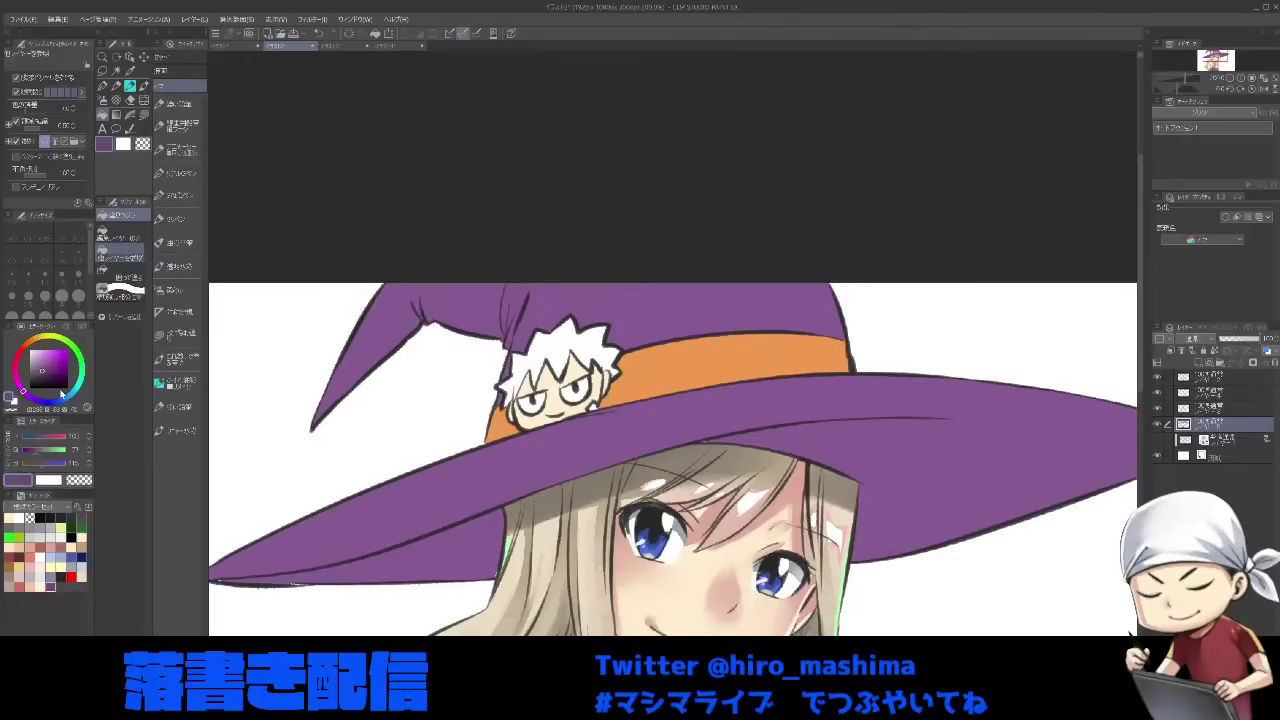
click(34, 378)
click(178, 336)
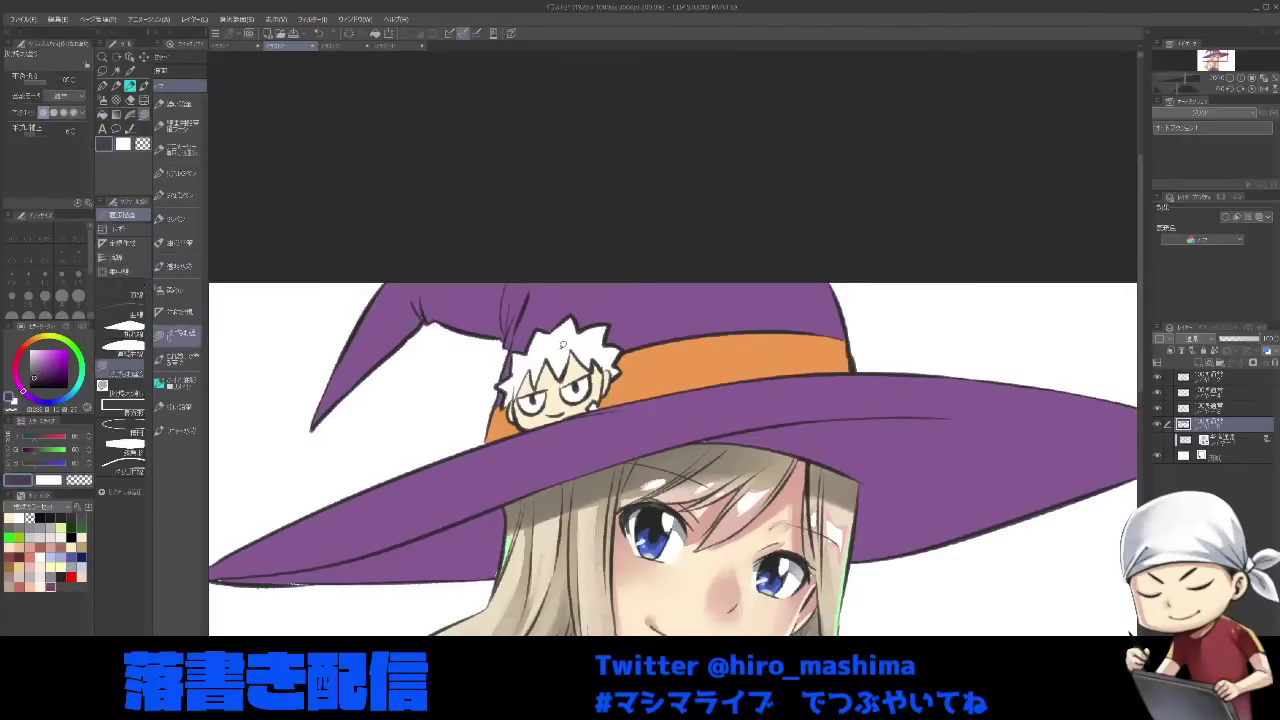
key(g)
click(585, 350)
click(530, 364)
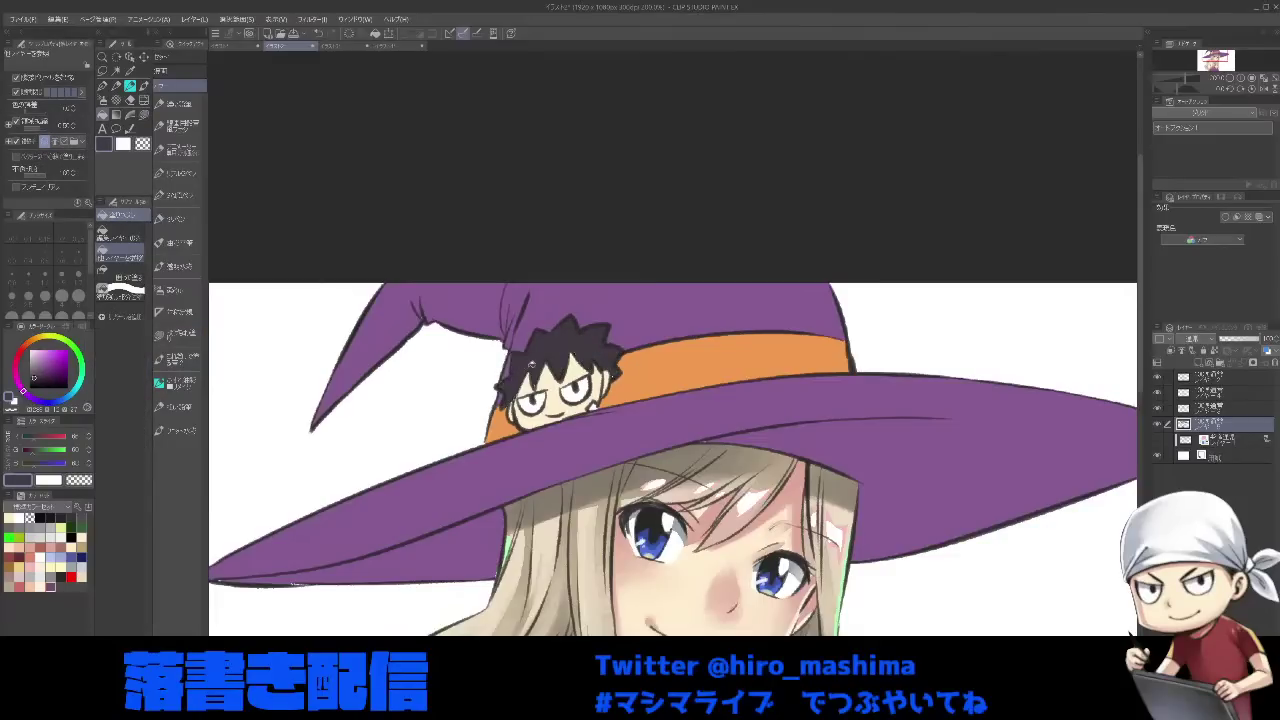
key(b)
scroll(538, 354, up, 2)
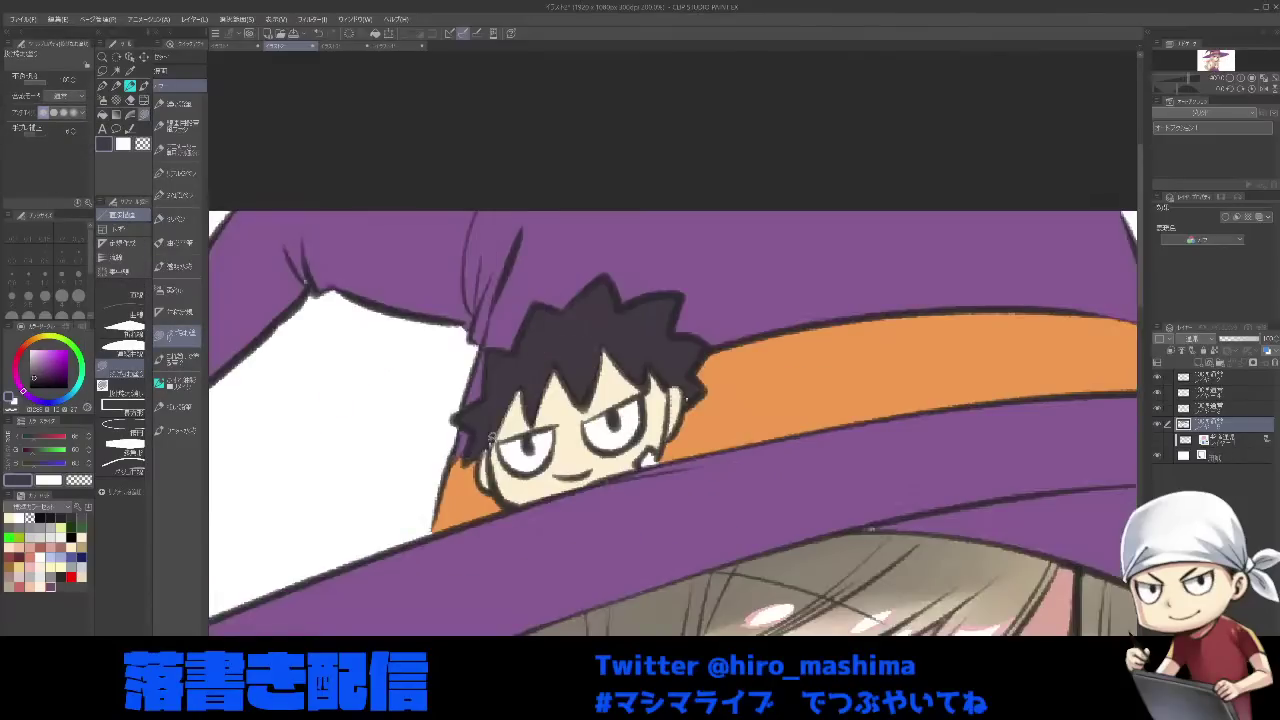
scroll(678, 420, down, 2)
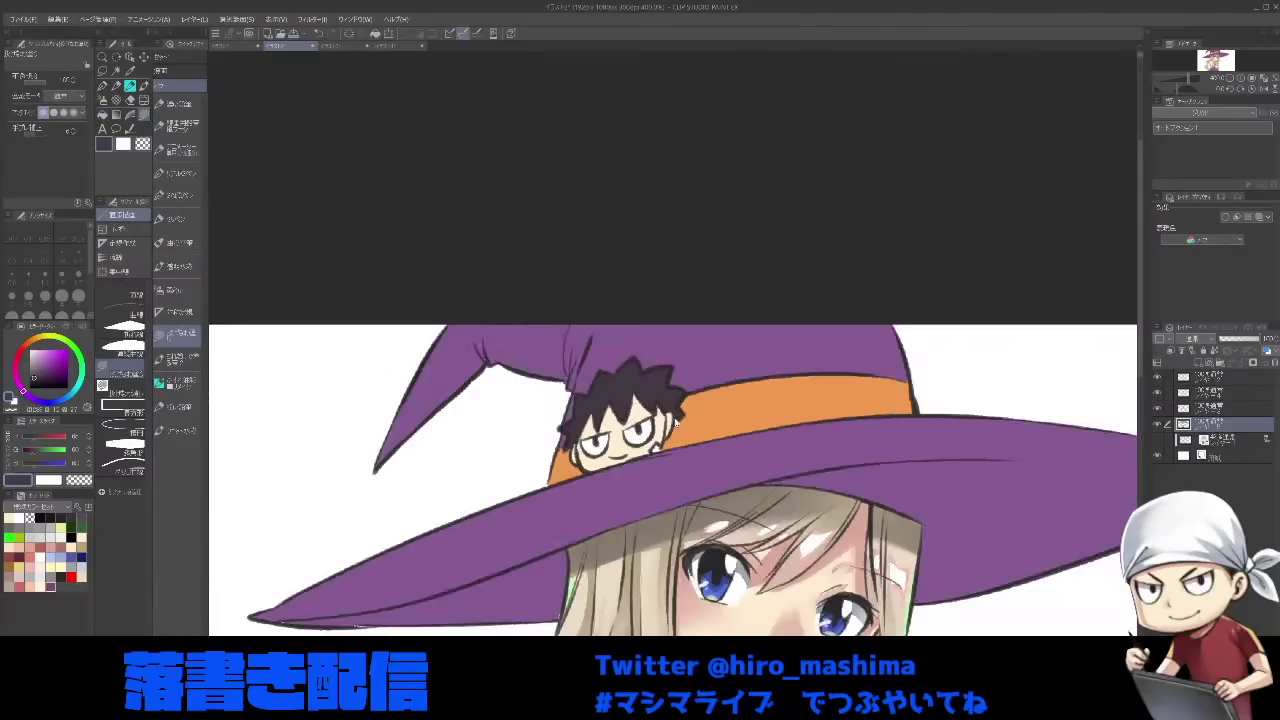
scroll(676, 422, down, 2)
drag(797, 540, 706, 400)
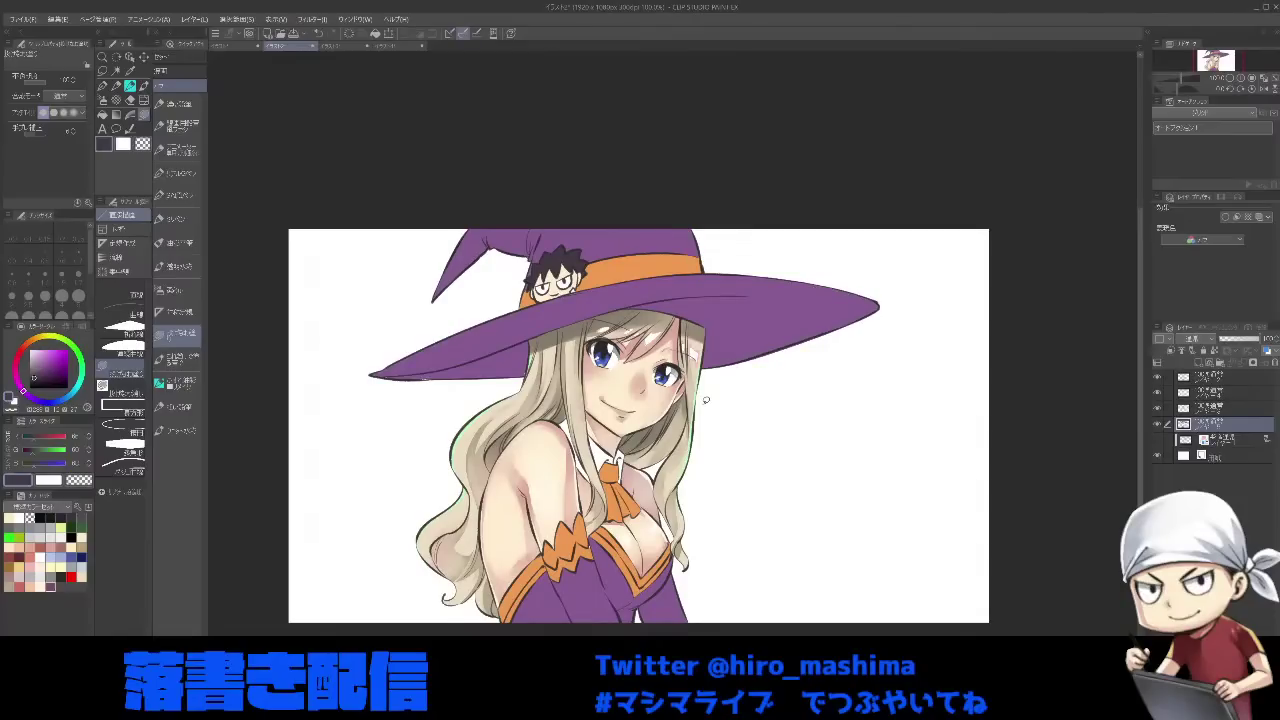
drag(743, 537, 777, 509)
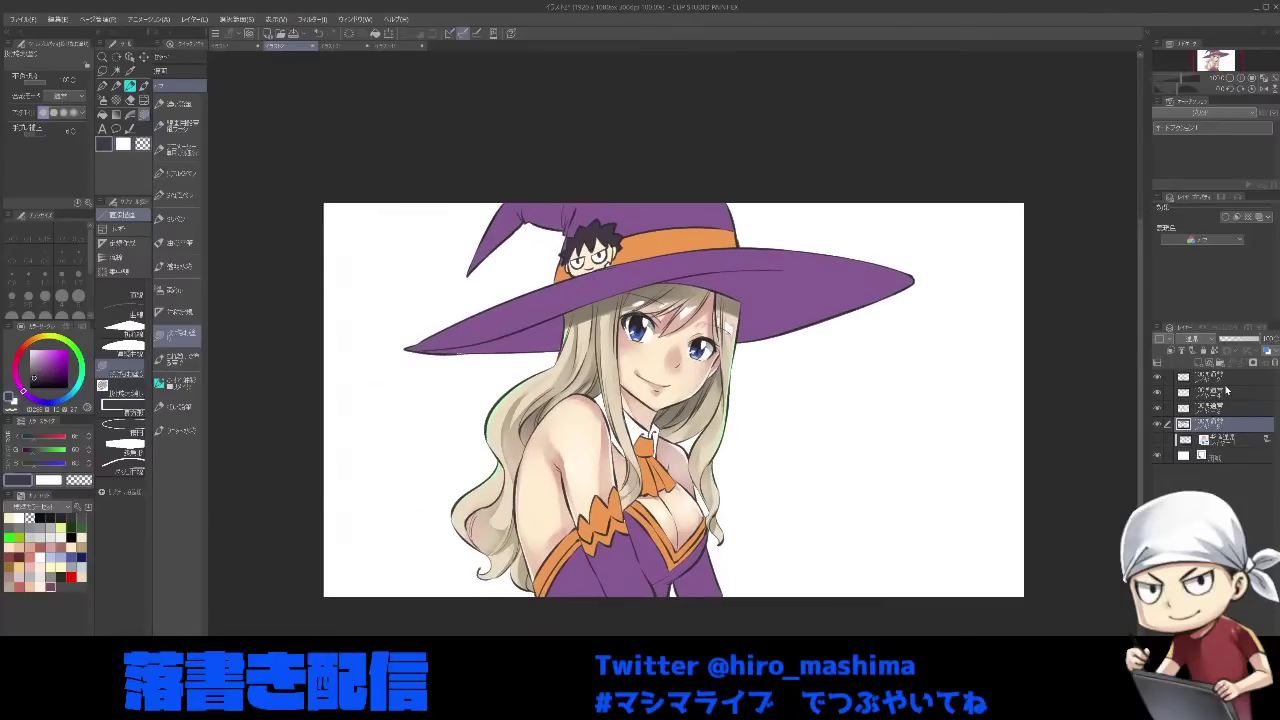
- Add a Multiply shading layer and fill the cuff and near glove's shadows with a muted grey-pink
click(1207, 354)
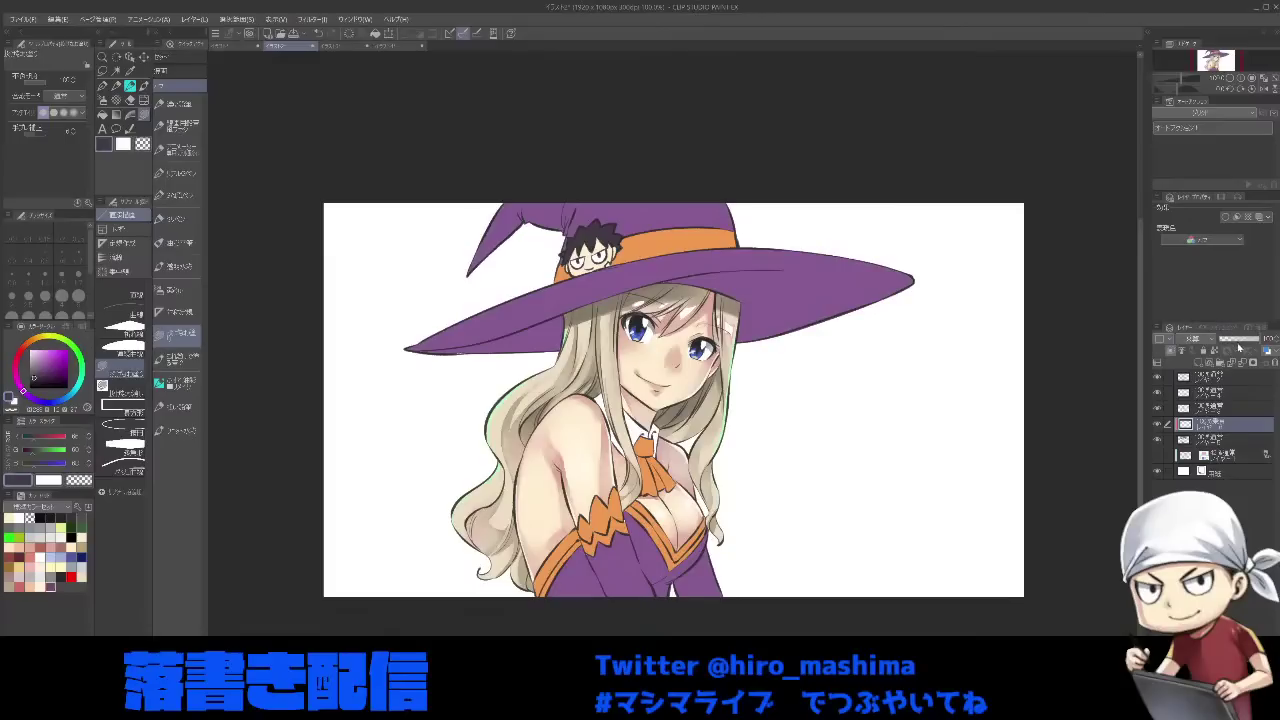
click(76, 560)
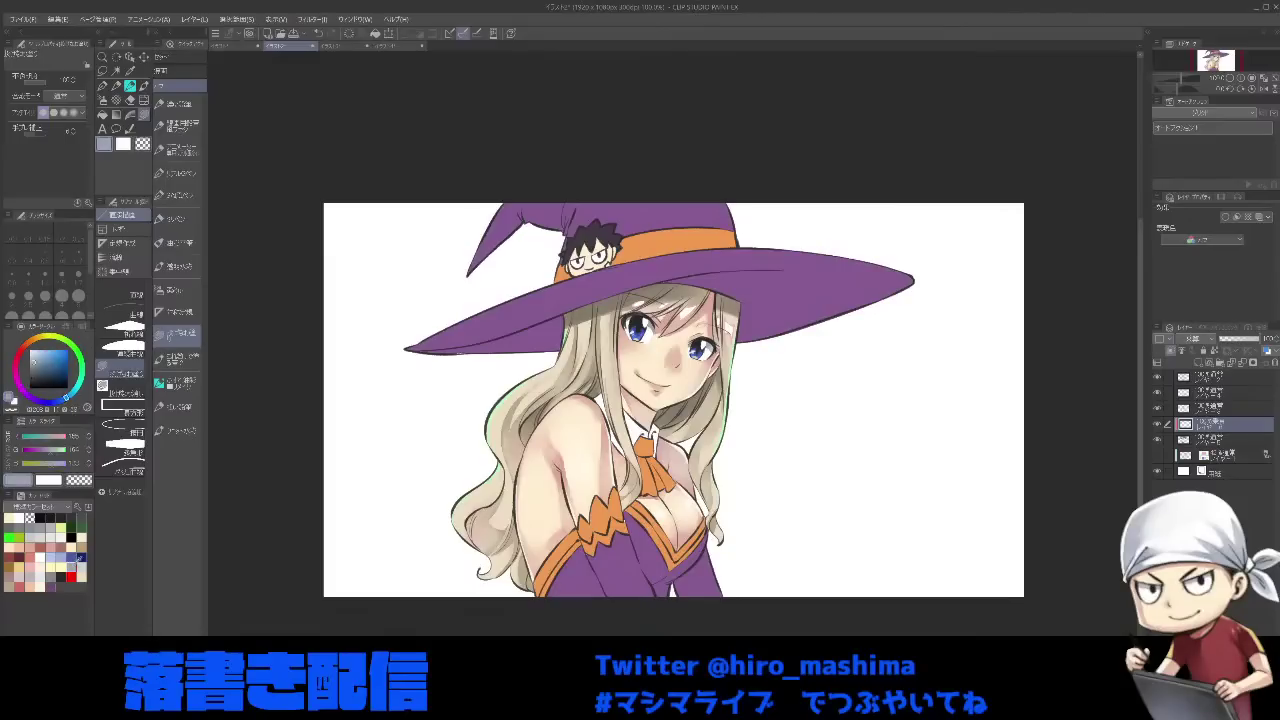
click(9, 577)
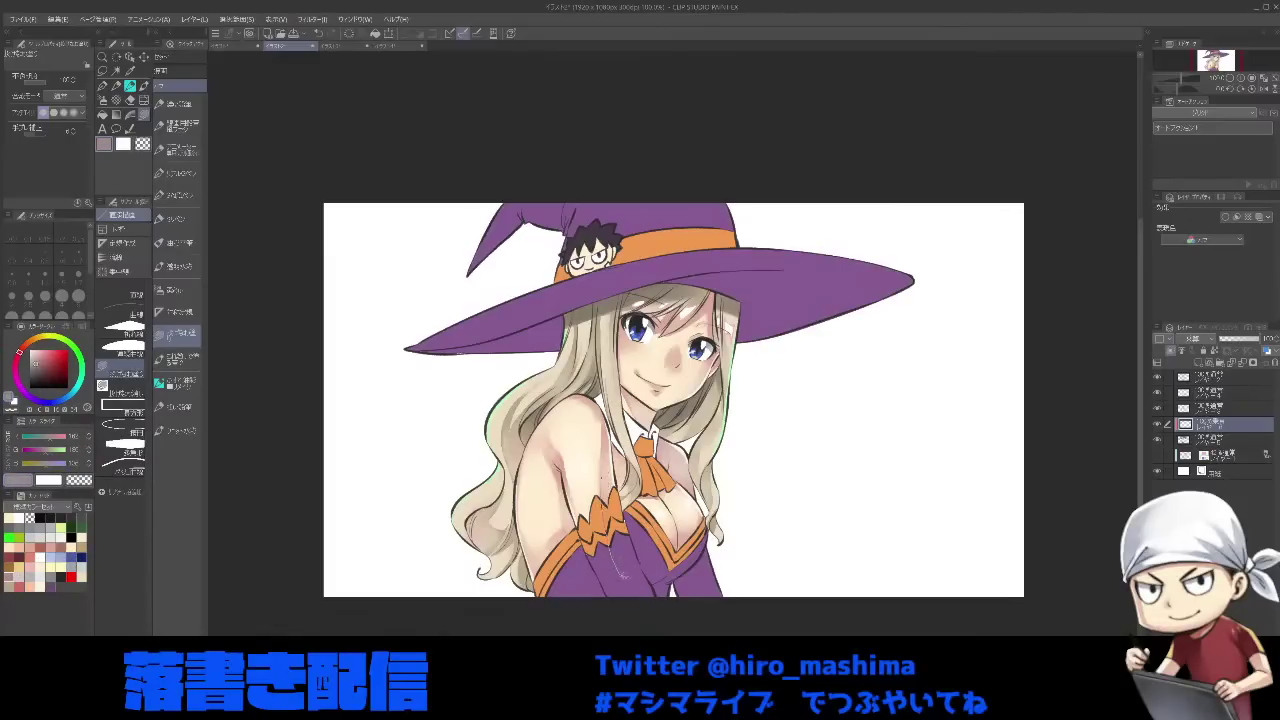
drag(648, 600, 604, 492)
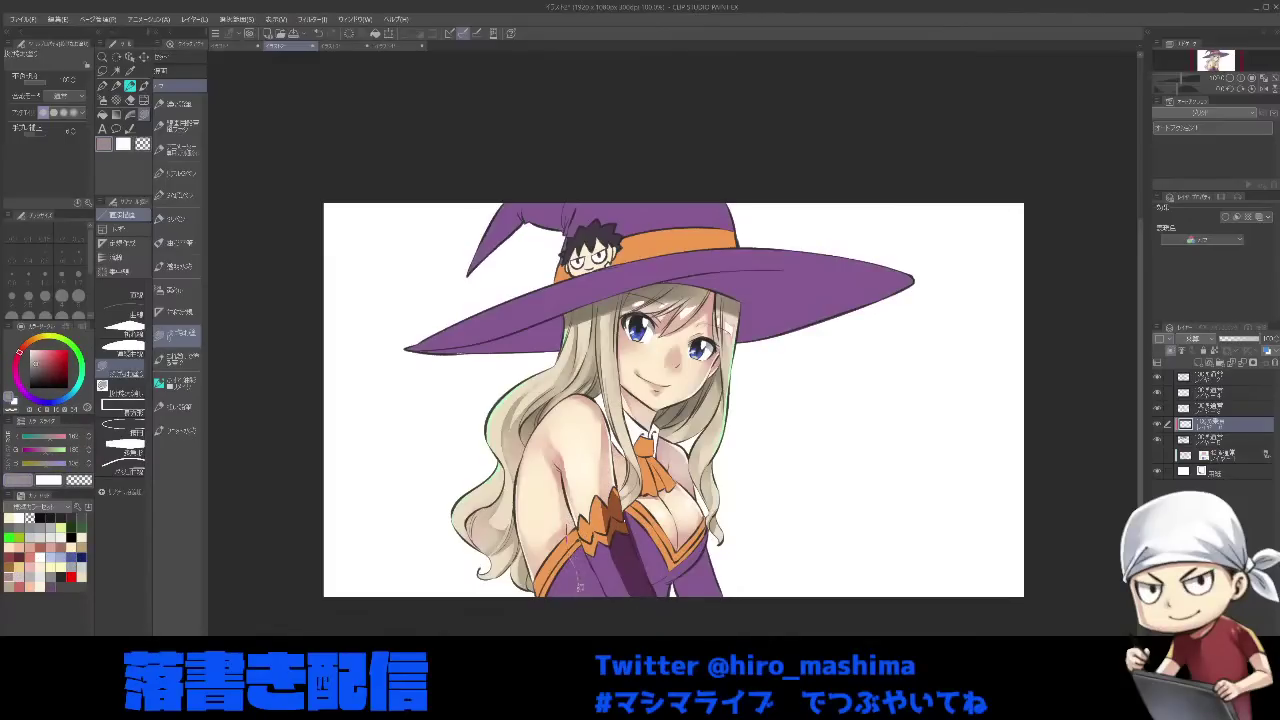
drag(579, 588, 600, 491)
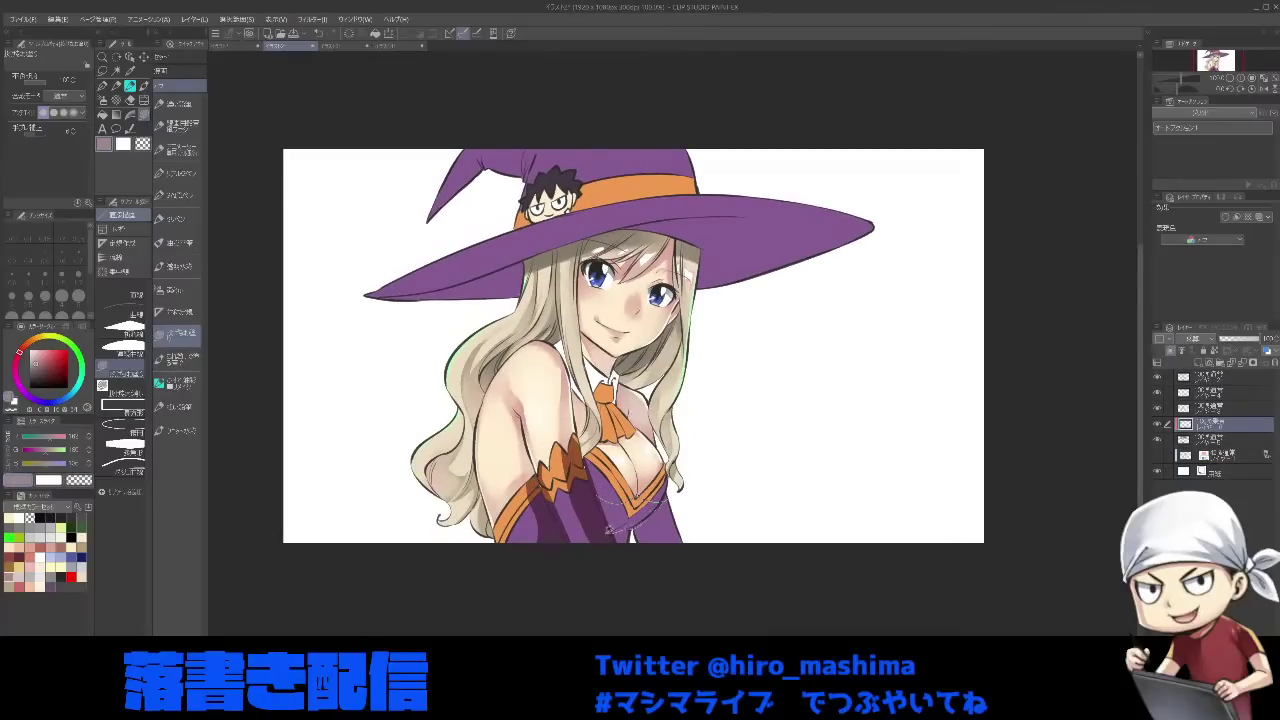
- Fill the shadow shapes on the purple bodice and the far glove in the same grey-pink
click(607, 530)
mouse_move(617, 528)
mouse_down()
mouse_move(616, 543)
mouse_move(660, 551)
mouse_move(637, 532)
mouse_up()
drag(668, 489, 681, 538)
drag(660, 470, 662, 543)
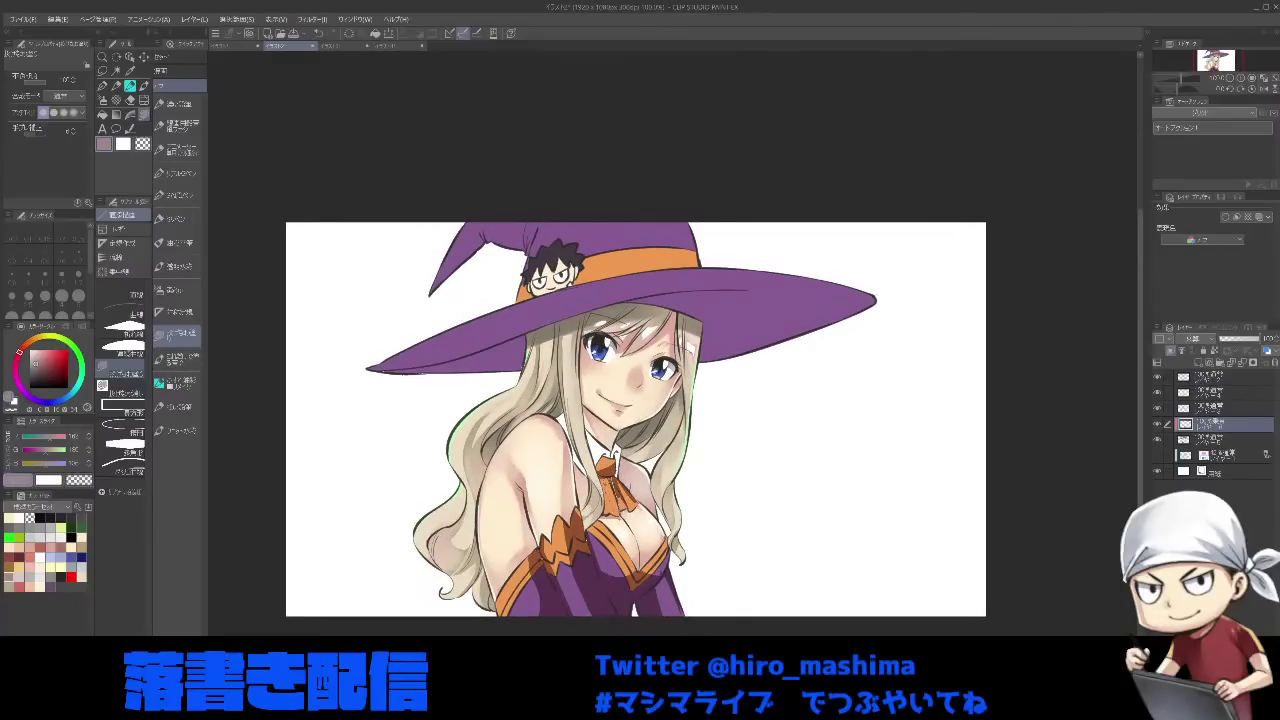
- Shade the underside and the front edge of the witch hat's brim, on both sides of the head
mouse_move(613, 508)
mouse_down()
mouse_move(602, 474)
mouse_move(638, 454)
mouse_up()
drag(630, 380, 638, 416)
key(minus)
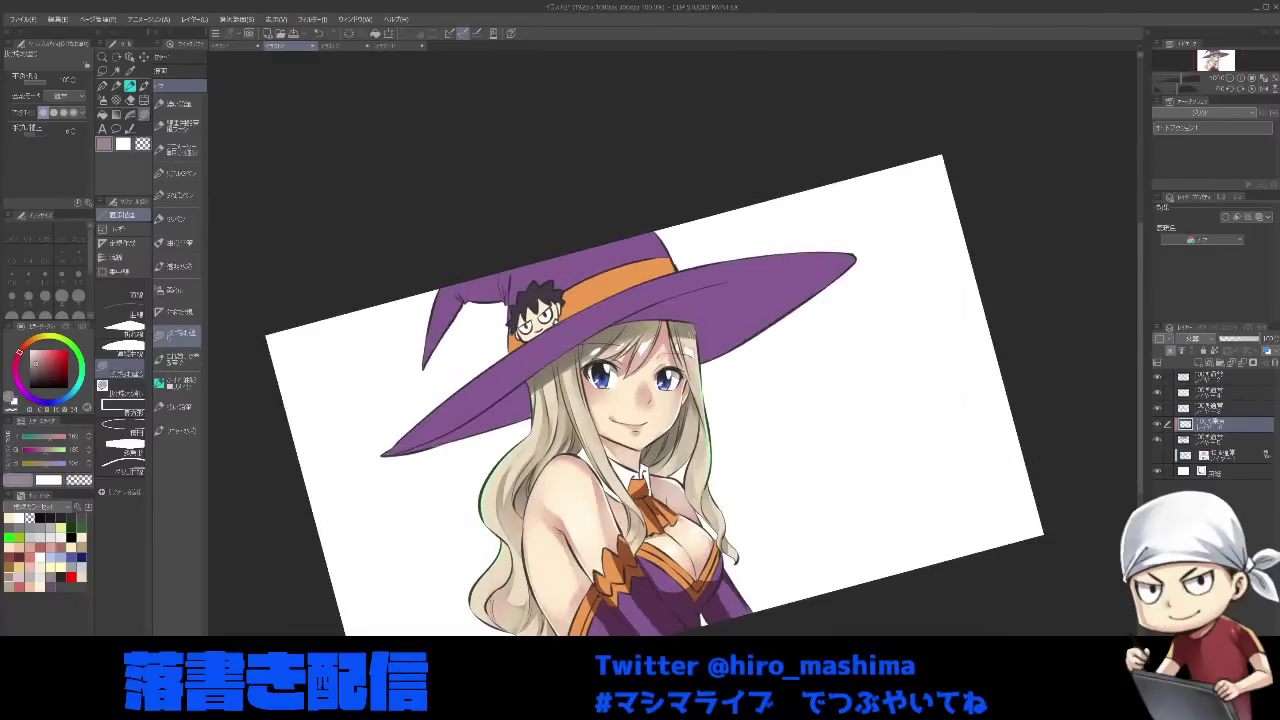
mouse_move(402, 451)
mouse_down()
mouse_move(510, 396)
mouse_move(427, 458)
mouse_move(392, 458)
mouse_up()
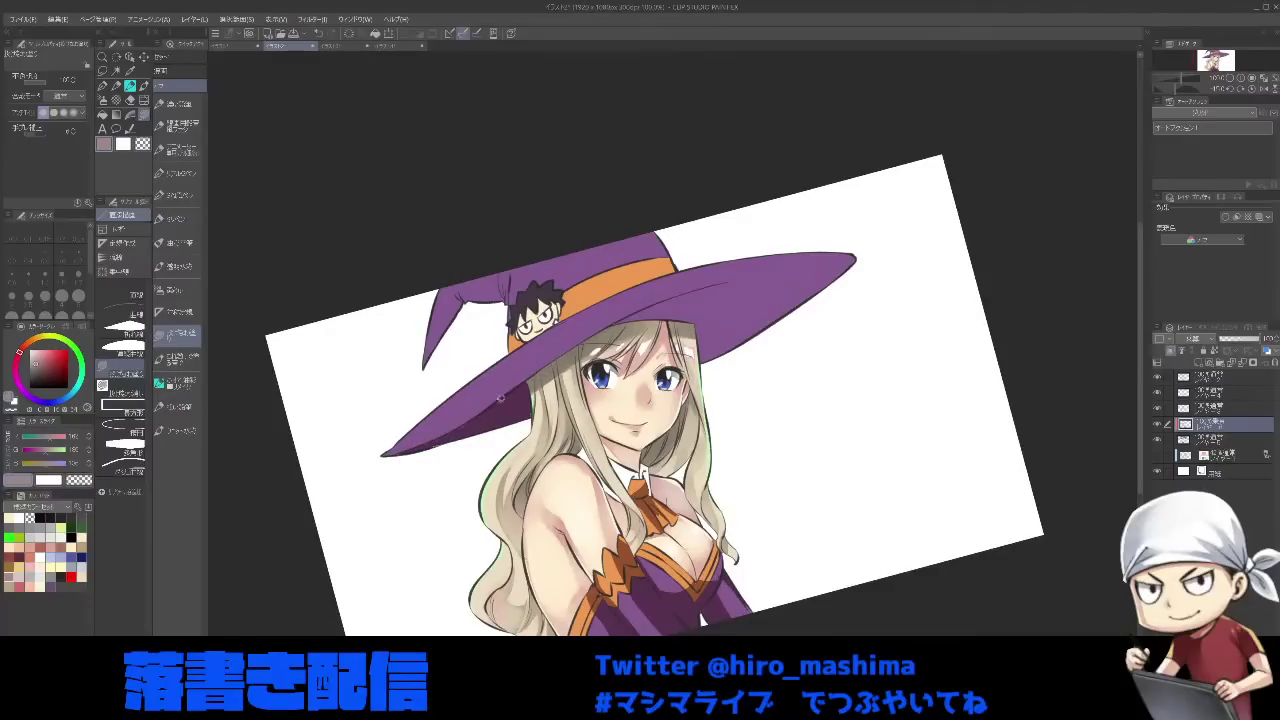
drag(850, 260, 662, 350)
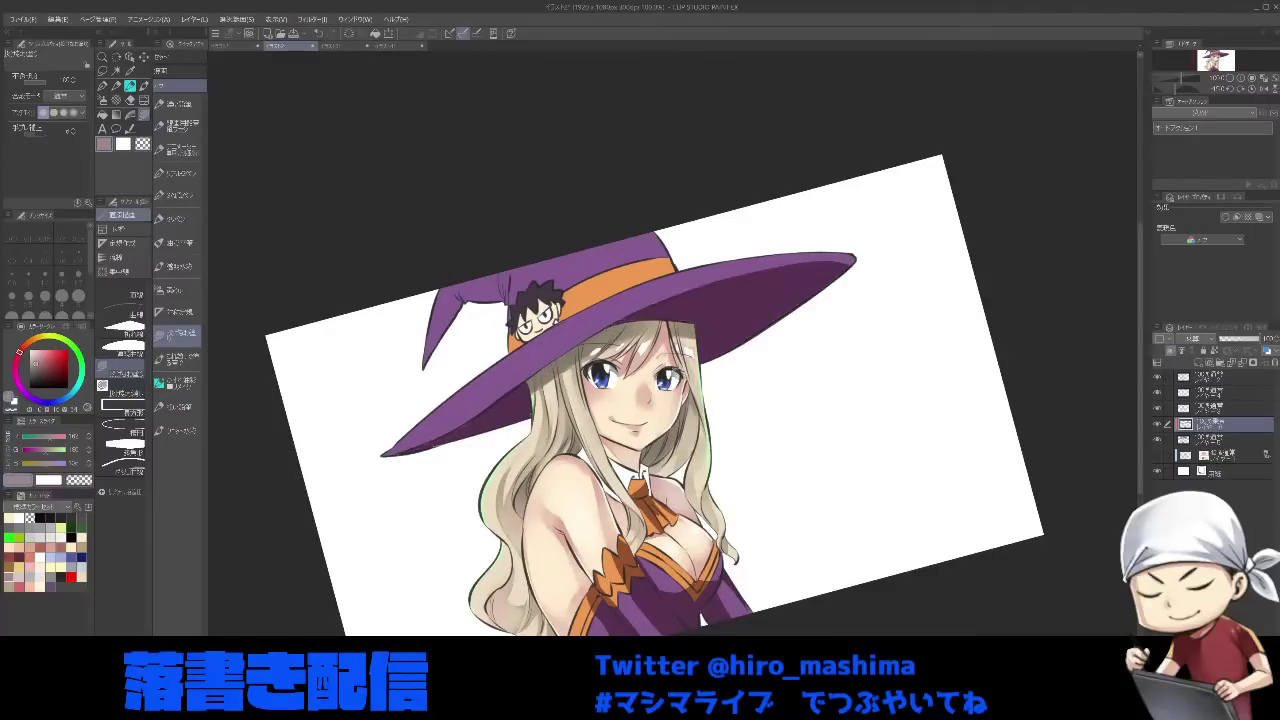
drag(465, 431, 538, 356)
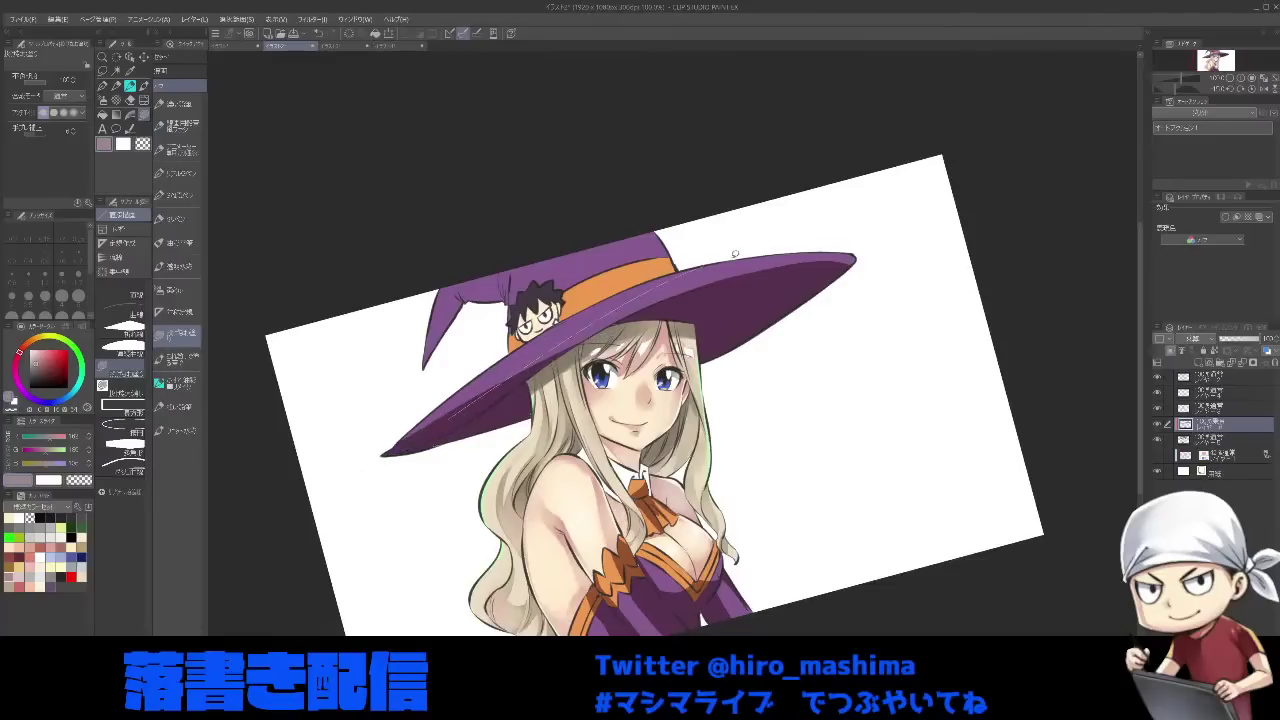
drag(735, 254, 757, 301)
- Fill shadow shapes on the far side of the hat's crown and orange band and around the folded tip
drag(627, 209, 726, 257)
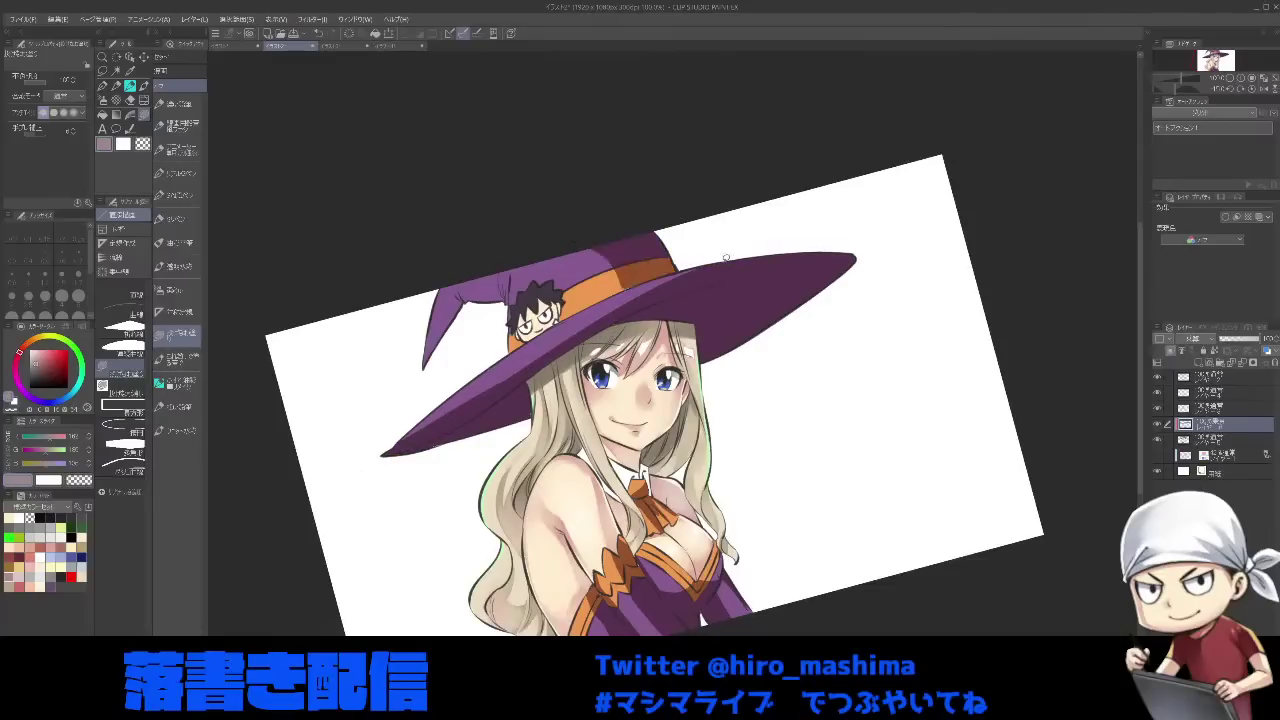
drag(508, 308, 507, 300)
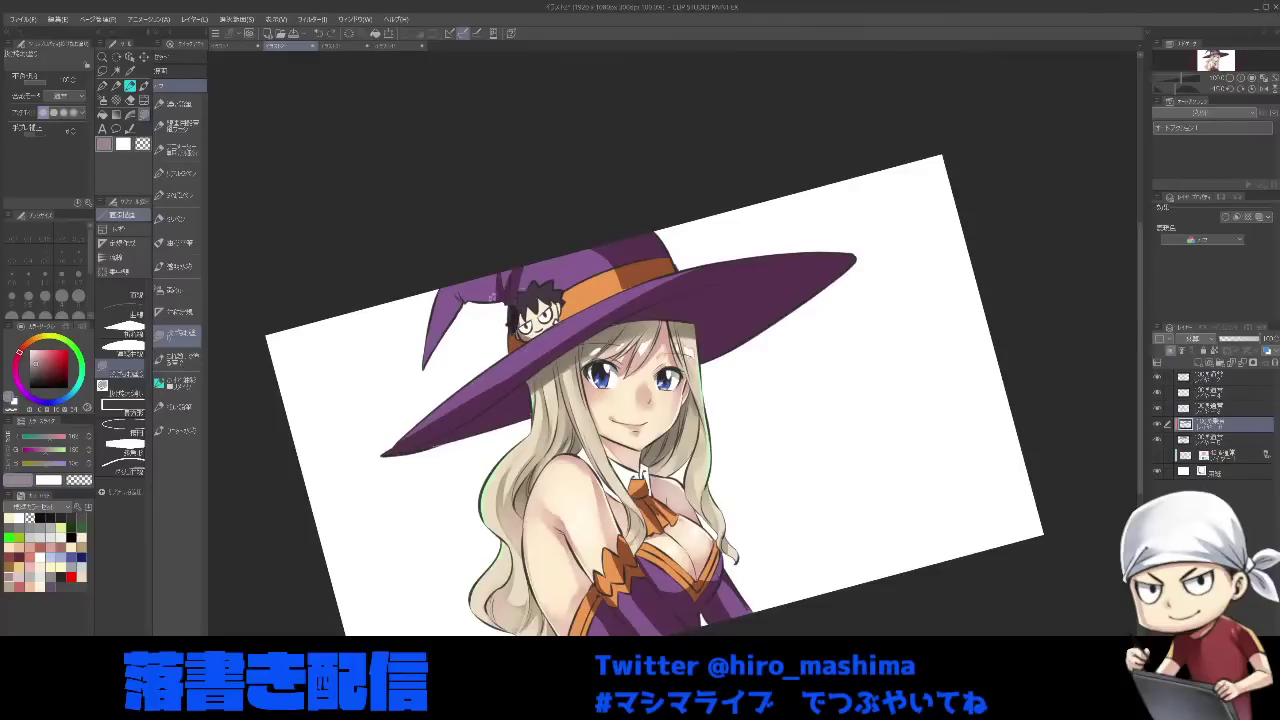
drag(490, 297, 470, 272)
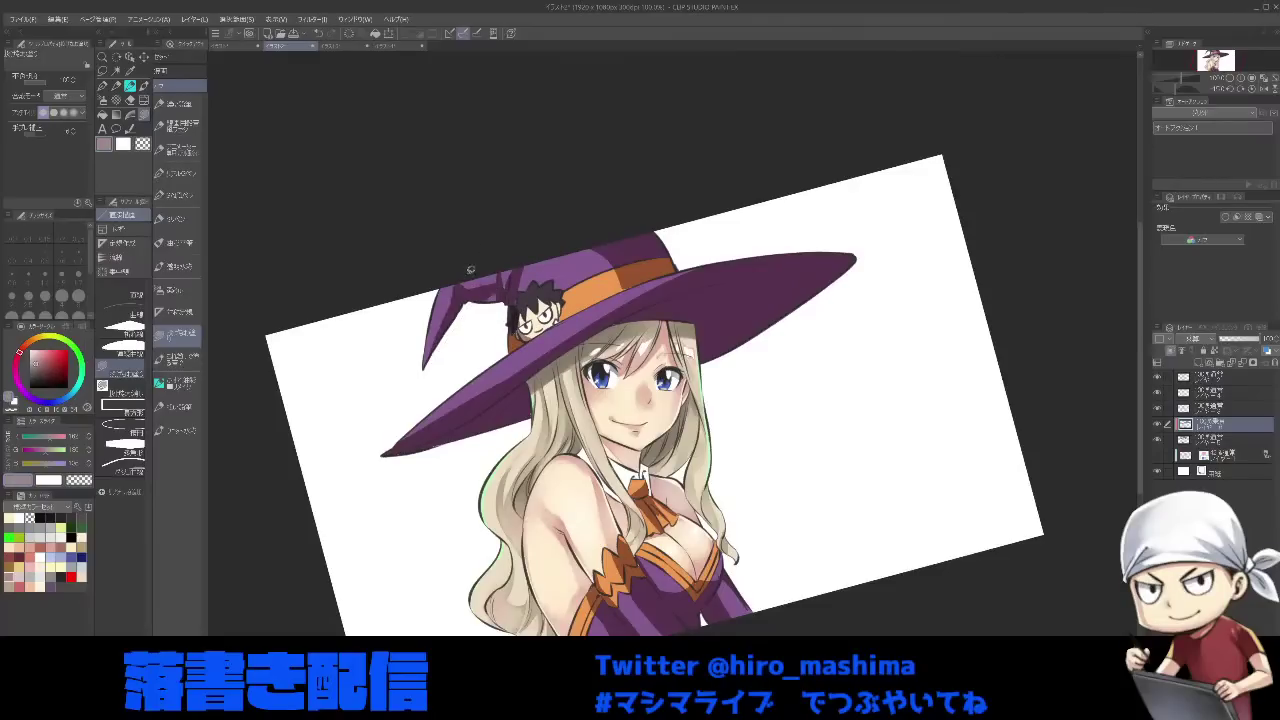
- Switch to the soft painting brush, enlarge it and blend the hard shadows on the near glove
key(^)
key(-)
key(^)
scroll(873, 477, up, 2)
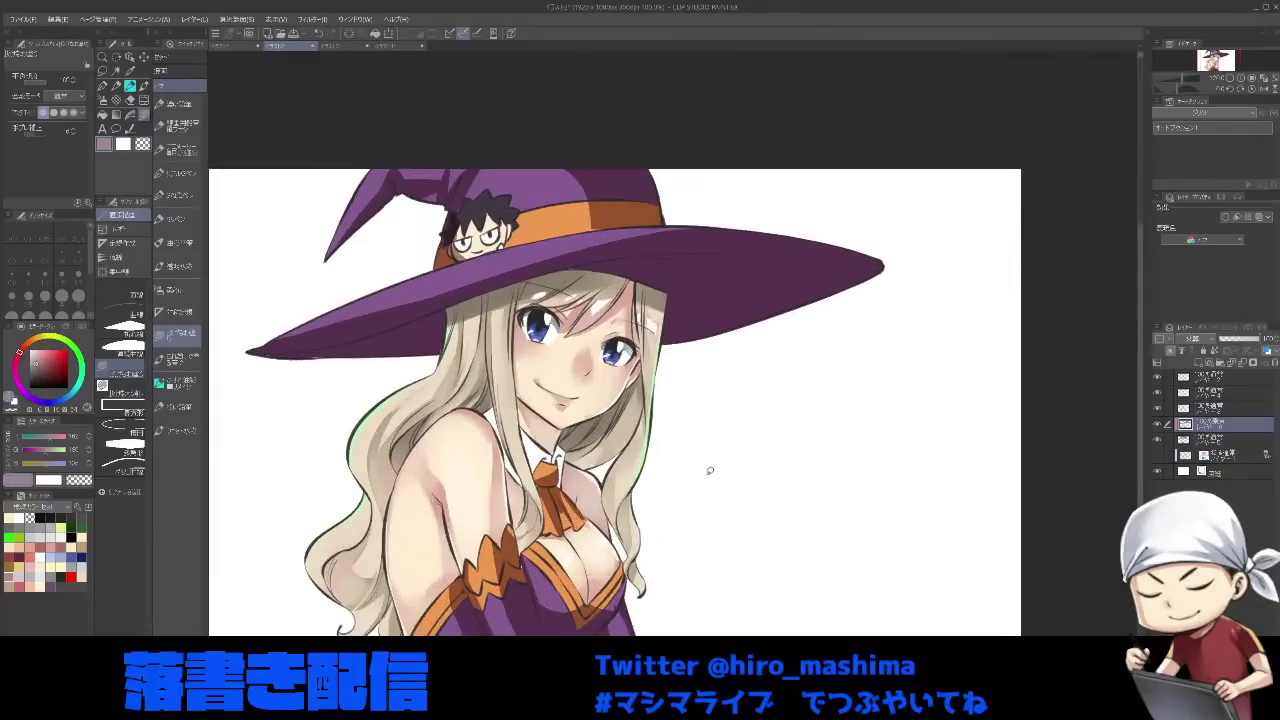
key(p)
key(b)
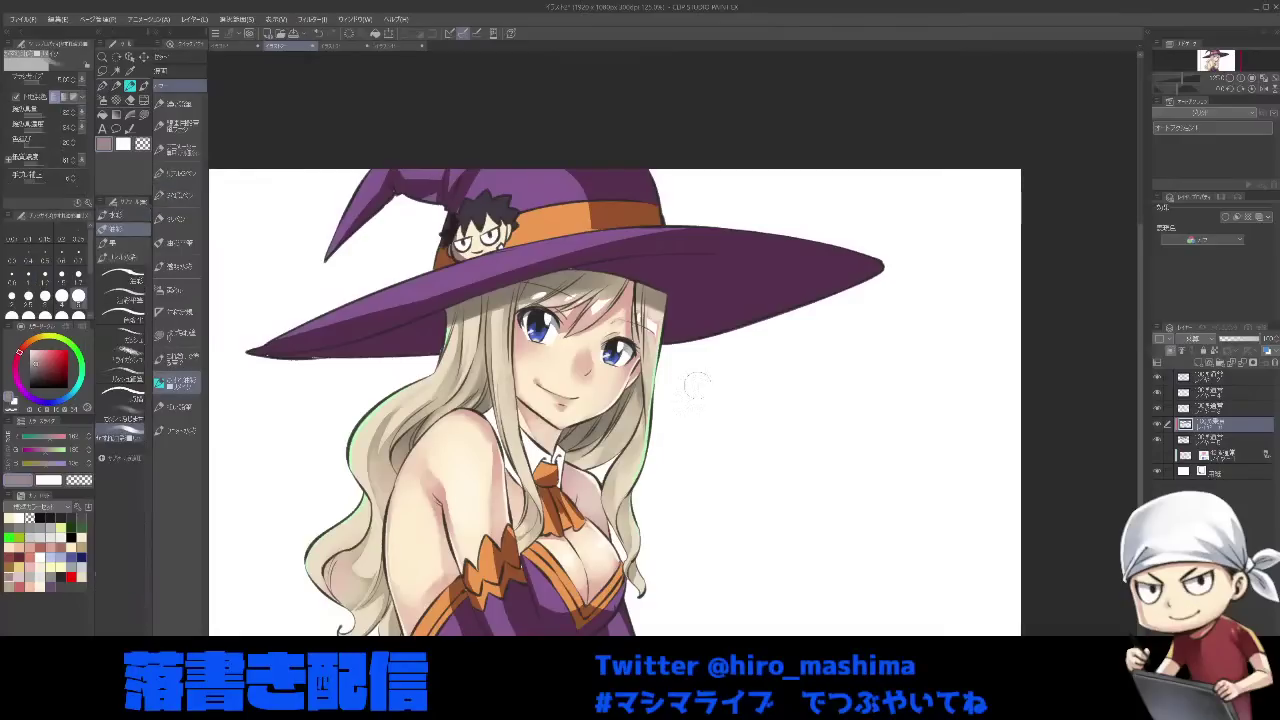
key(bracketright)
key(c)
drag(528, 622, 540, 570)
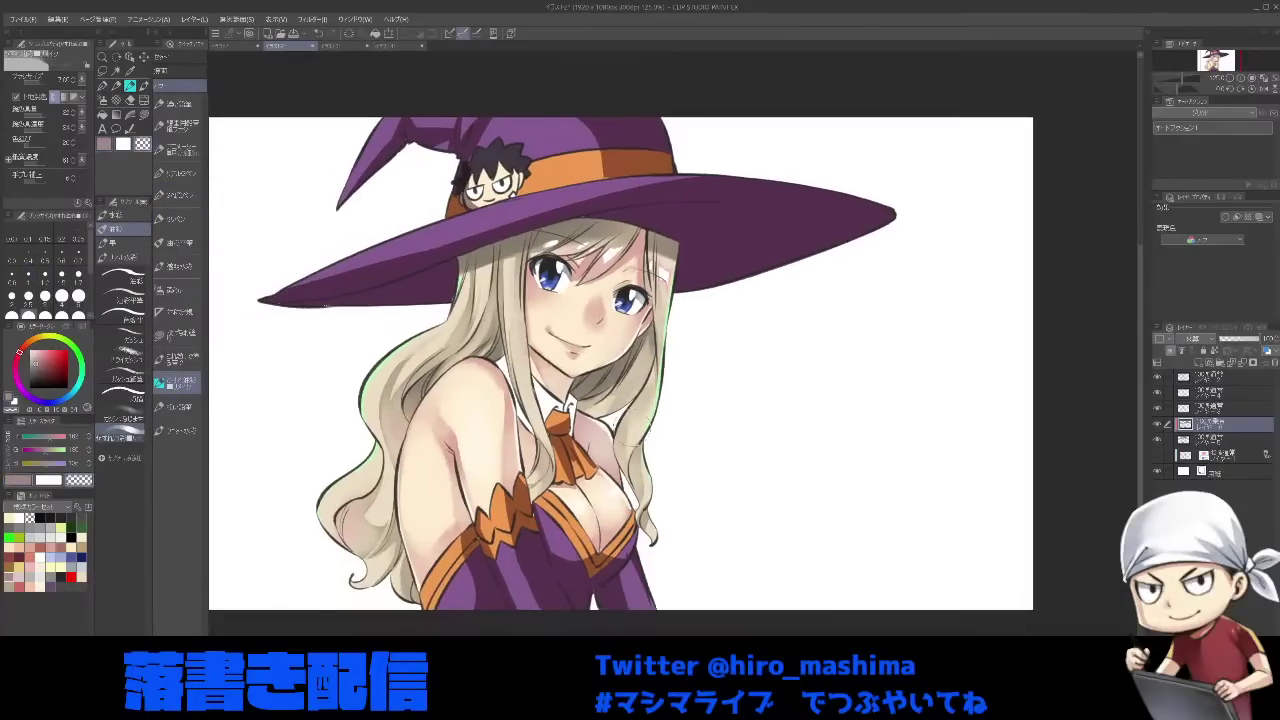
key(bracketright)
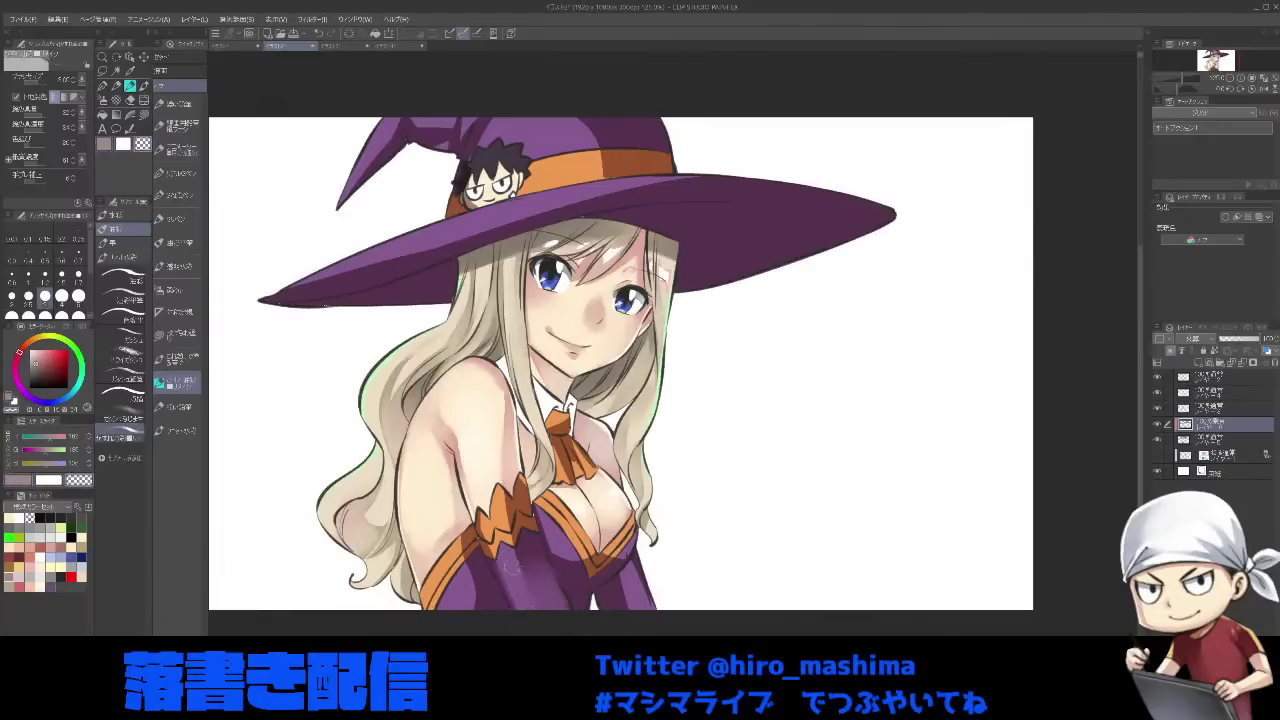
- Soften the shadows on the orange cuff, gloves, bodice and tie, reducing the brush size for fine areas
key(c)
key(bracketright)
drag(520, 490, 524, 541)
key(bracketleft)
key(bracketleft)
key(bracketleft)
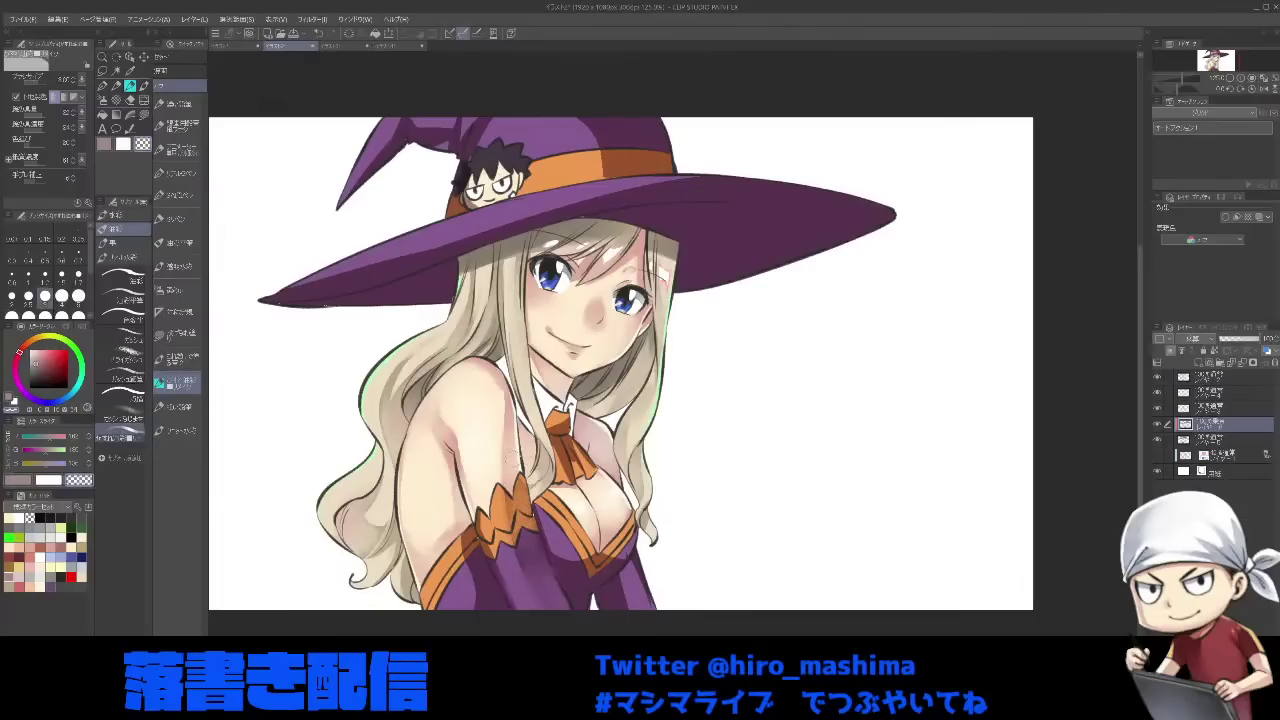
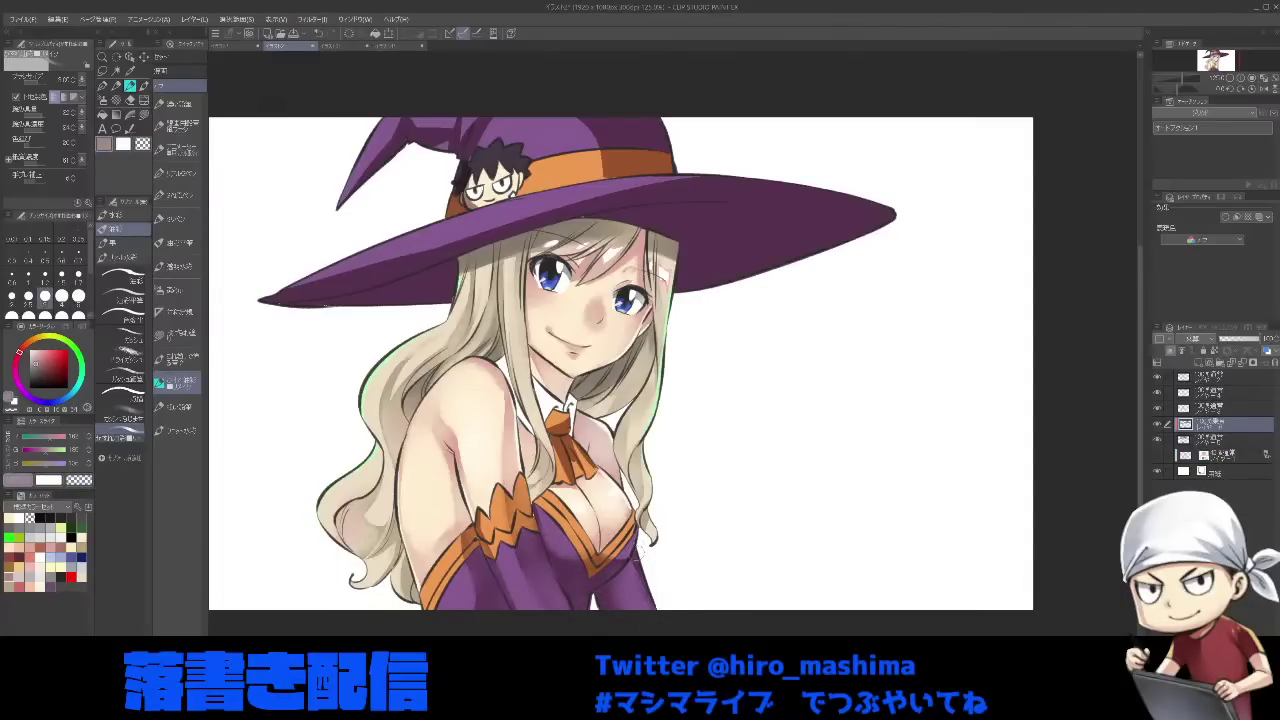
key(bracketleft)
key(bracketleft)
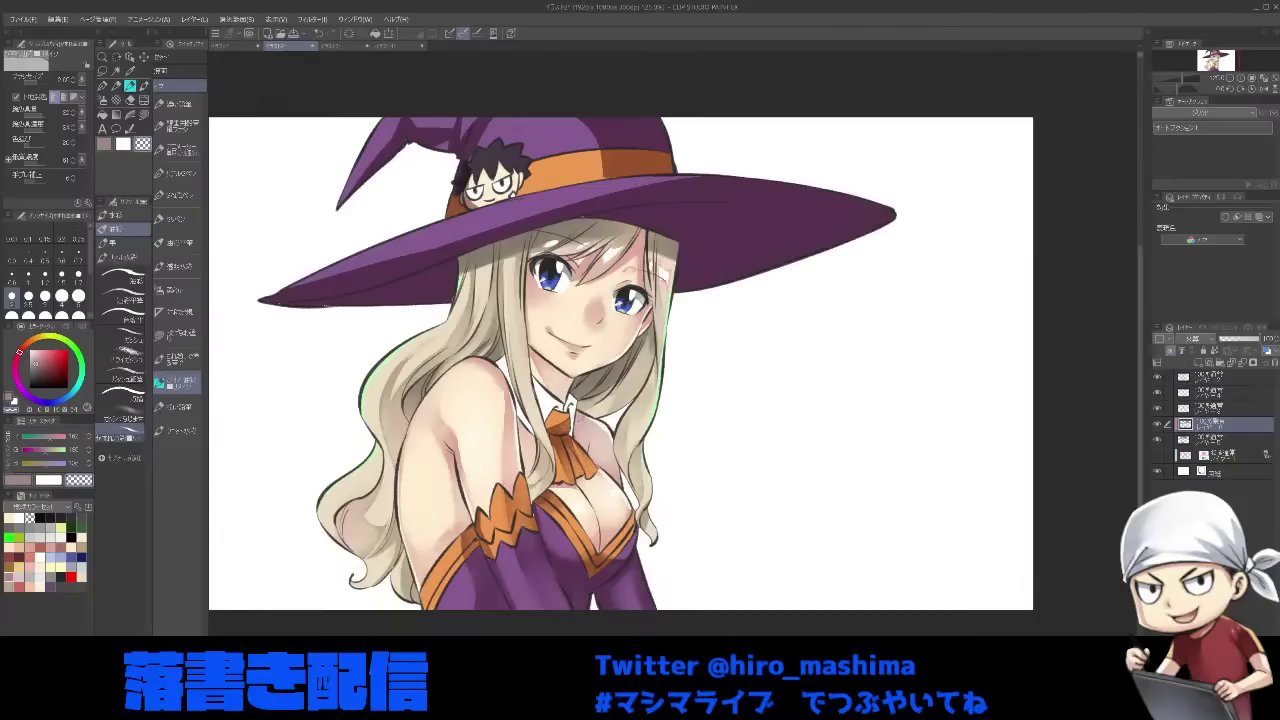
- Soften the shading along the hat brim and the shadow edge on the orange band and crown
key(minus)
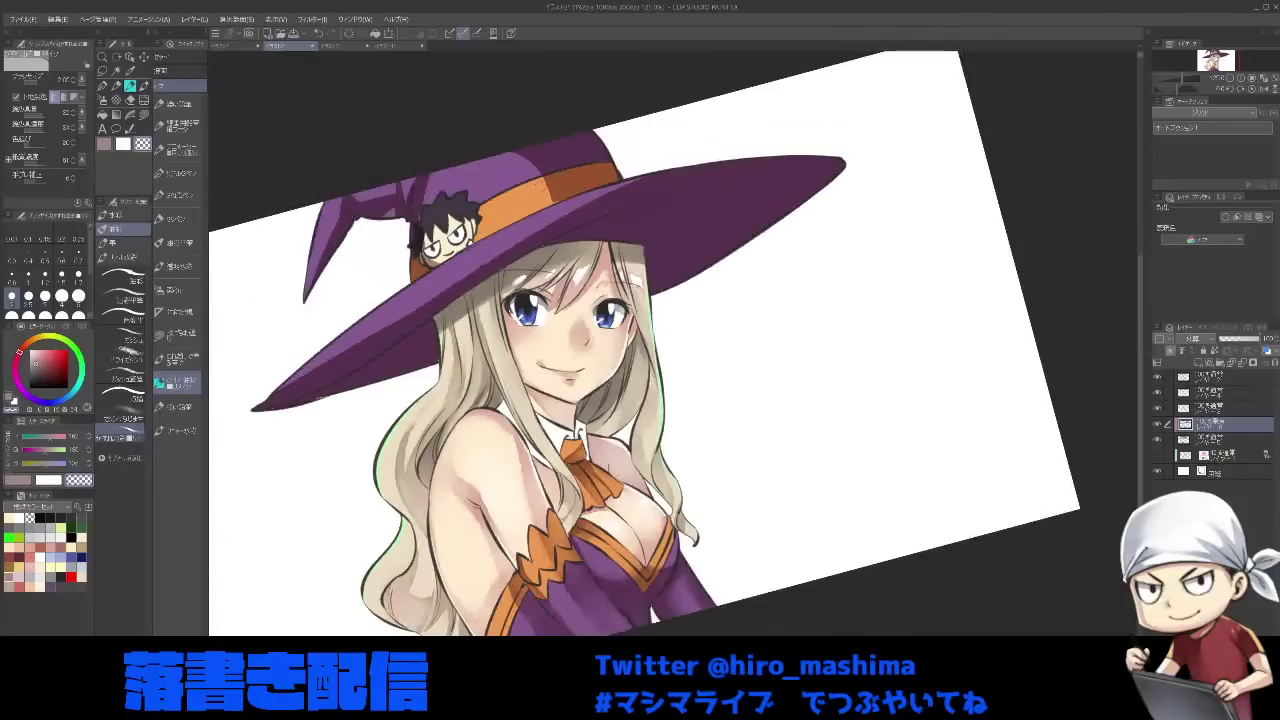
scroll(508, 190, down, 1)
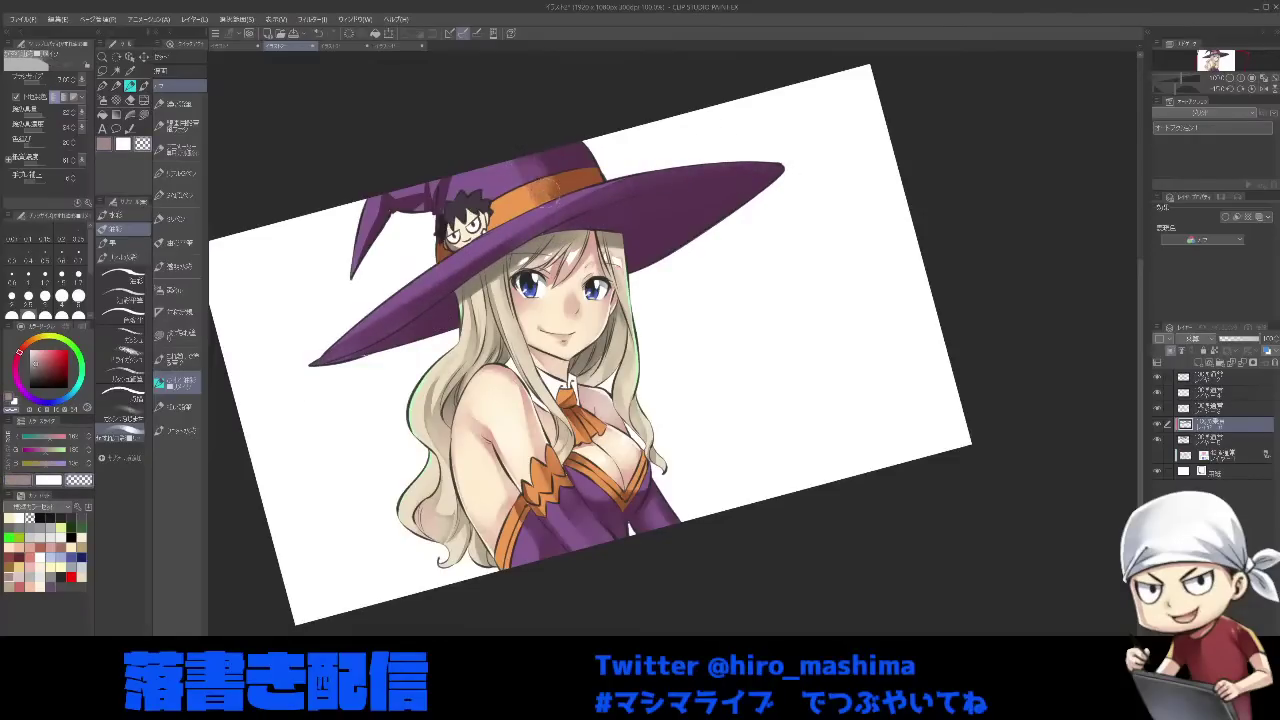
key(bracketleft)
key(bracketleft)
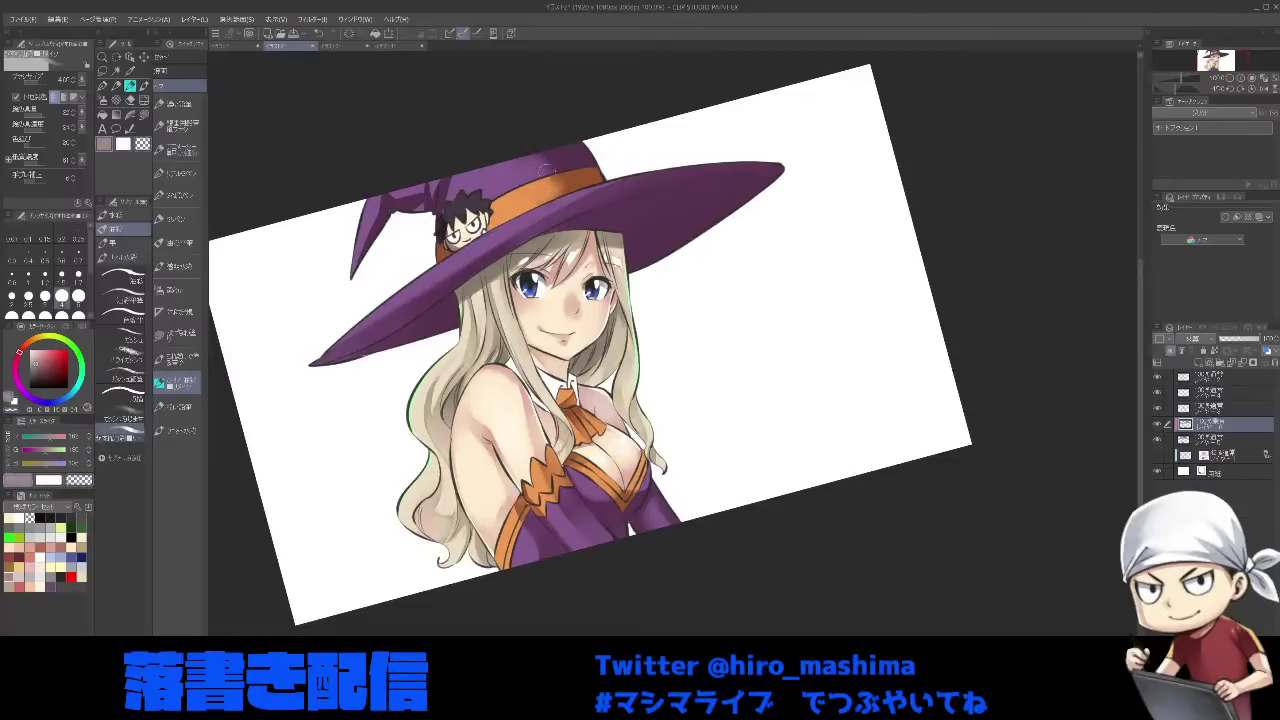
- Undo the last two blending strokes on the hat's crown and orange band
key(asciicircum)
drag(553, 128, 505, 259)
mouse_move(576, 287)
mouse_down()
mouse_move(567, 264)
mouse_move(544, 267)
mouse_up()
key(ctrl+z)
key(ctrl+z)
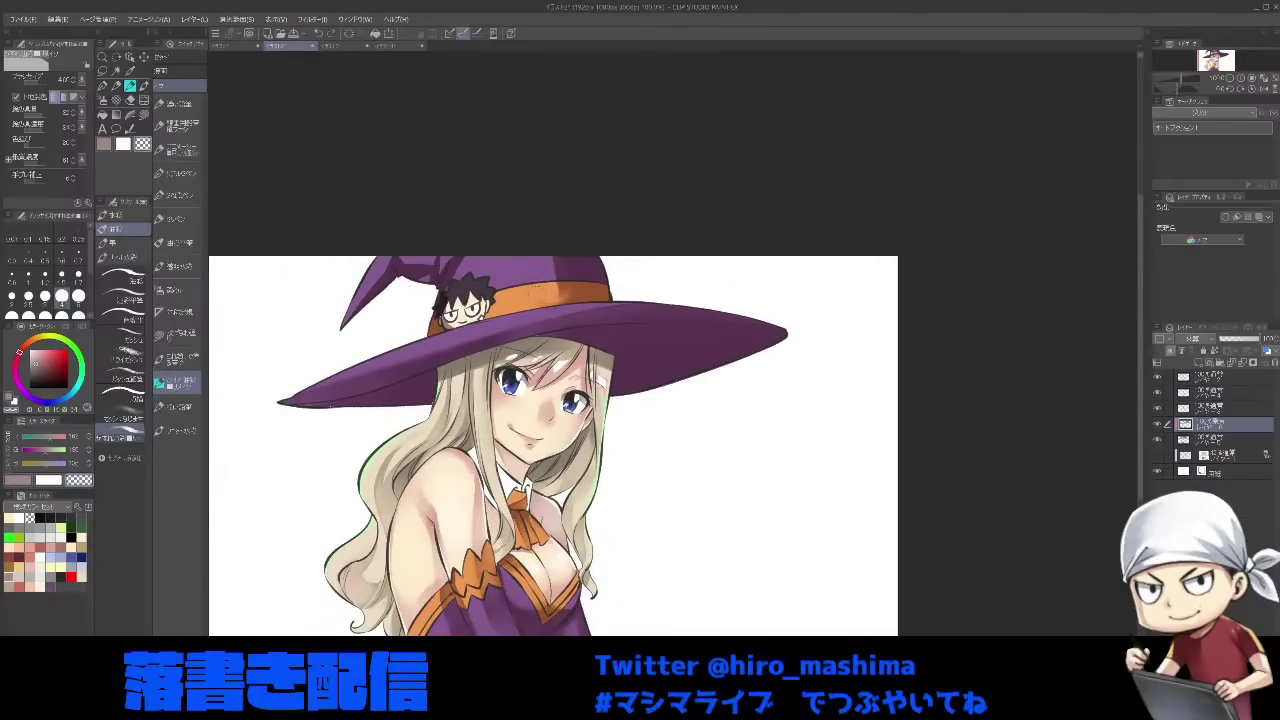
- Soften the shadow edge on the hat's crown and orange band with a larger brush
key(bracketright)
key(bracketright)
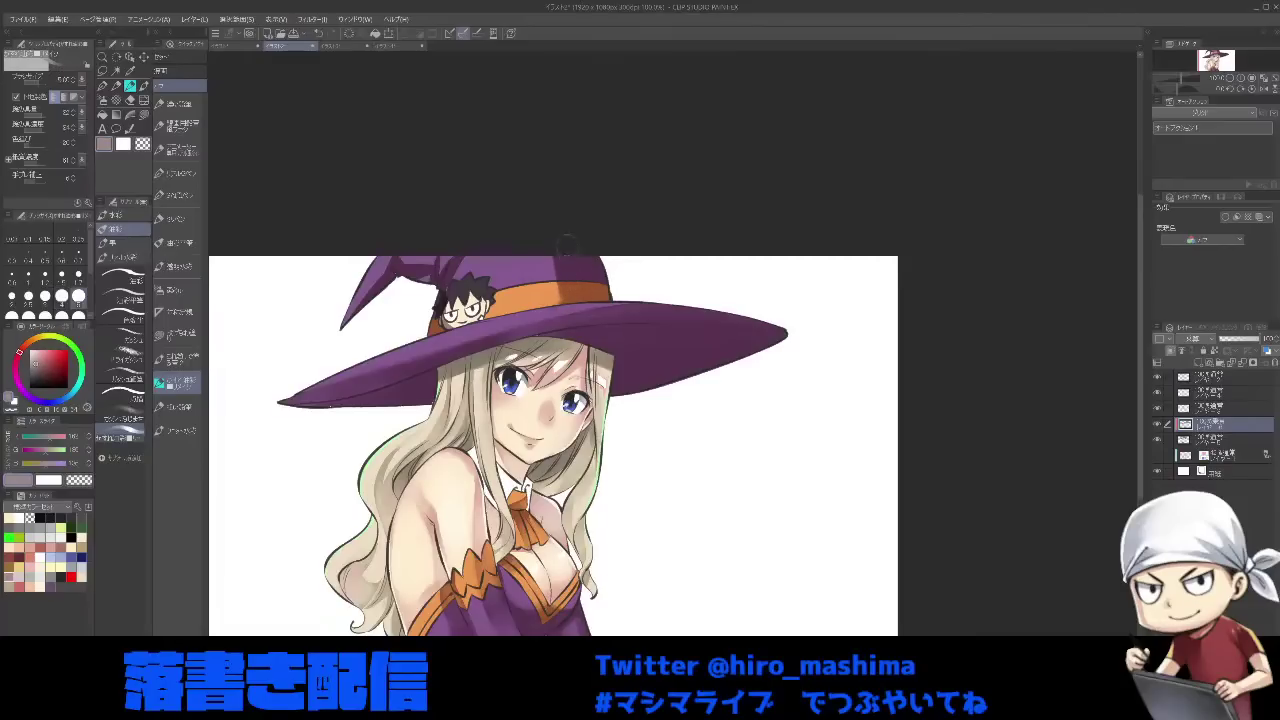
key(c)
mouse_move(573, 290)
mouse_down()
mouse_move(565, 264)
mouse_move(583, 262)
mouse_up()
- Blend the shadows around the folds and drooping tip of the hat, varying the brush size
key(minus)
key(bracketleft)
key(bracketleft)
key(bracketleft)
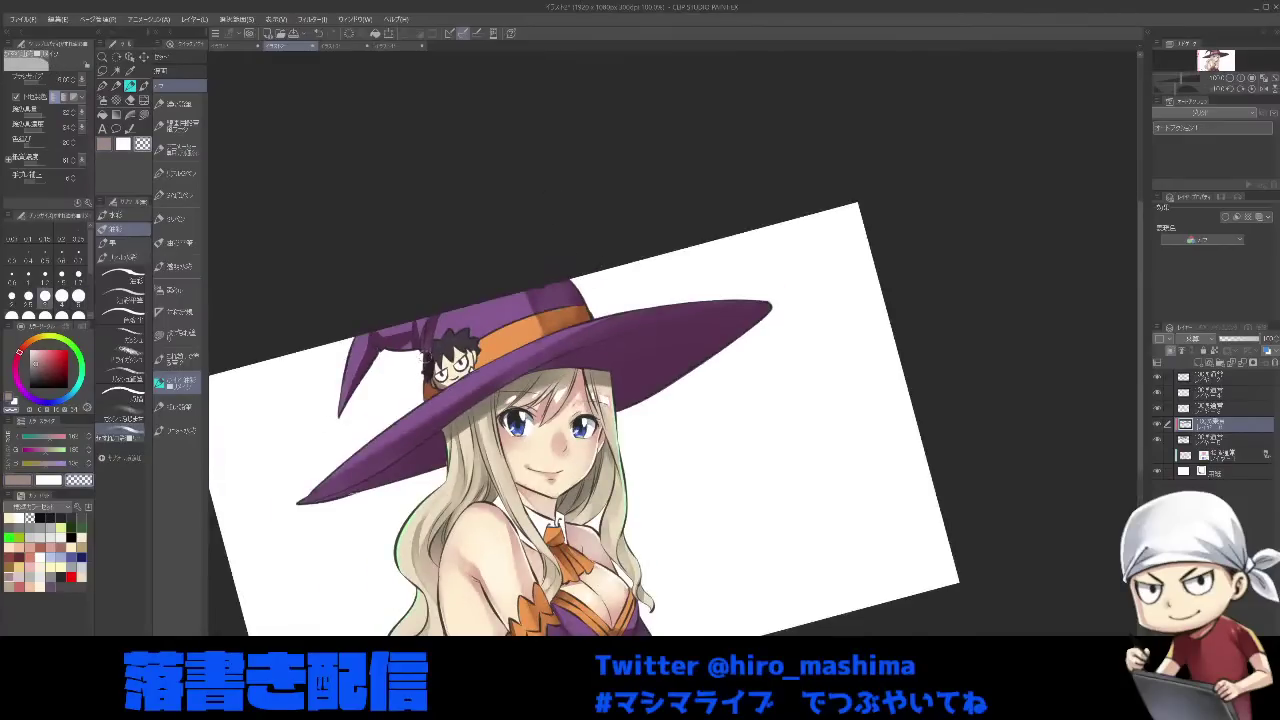
drag(426, 356, 427, 322)
drag(430, 346, 435, 318)
key(bracketleft)
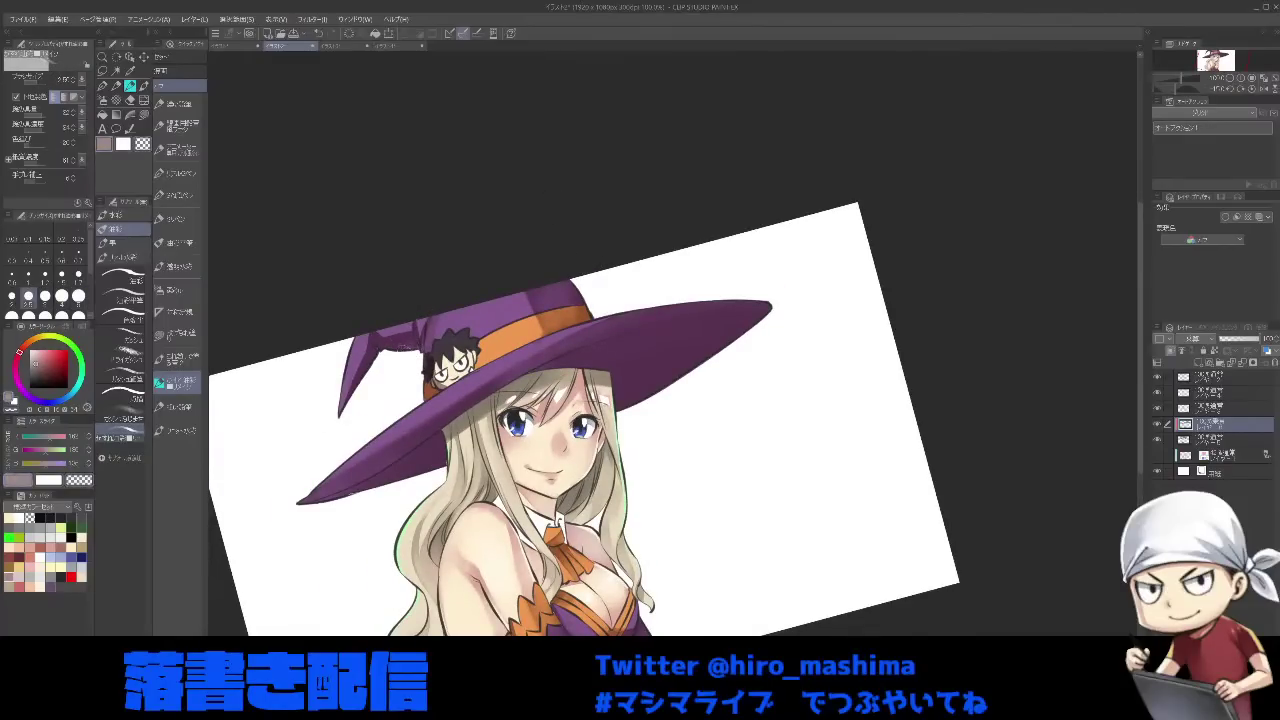
key(bracketright)
key(bracketright)
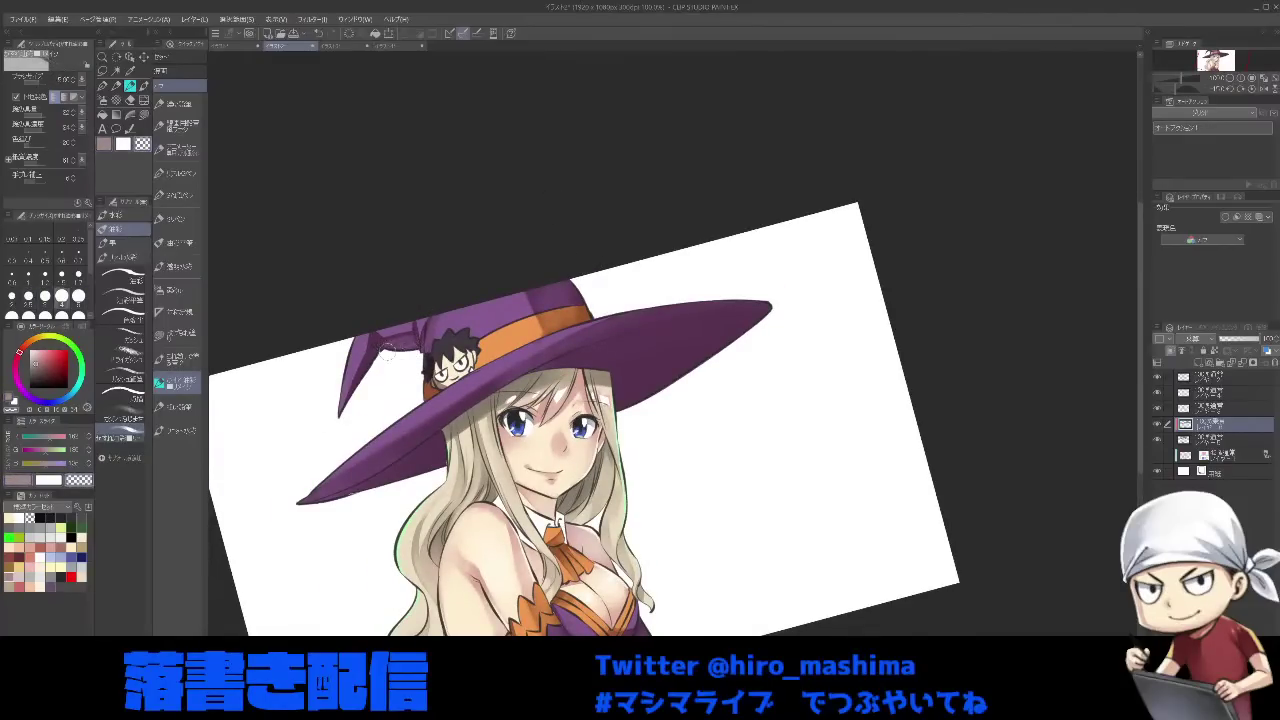
key(bracketright)
key(bracketleft)
- Add a new layer below the Multiply shading layer and paint a blue-grey shadow on the white collar
key(ctrl+0)
key(bracketleft)
key(bracketleft)
key(bracketleft)
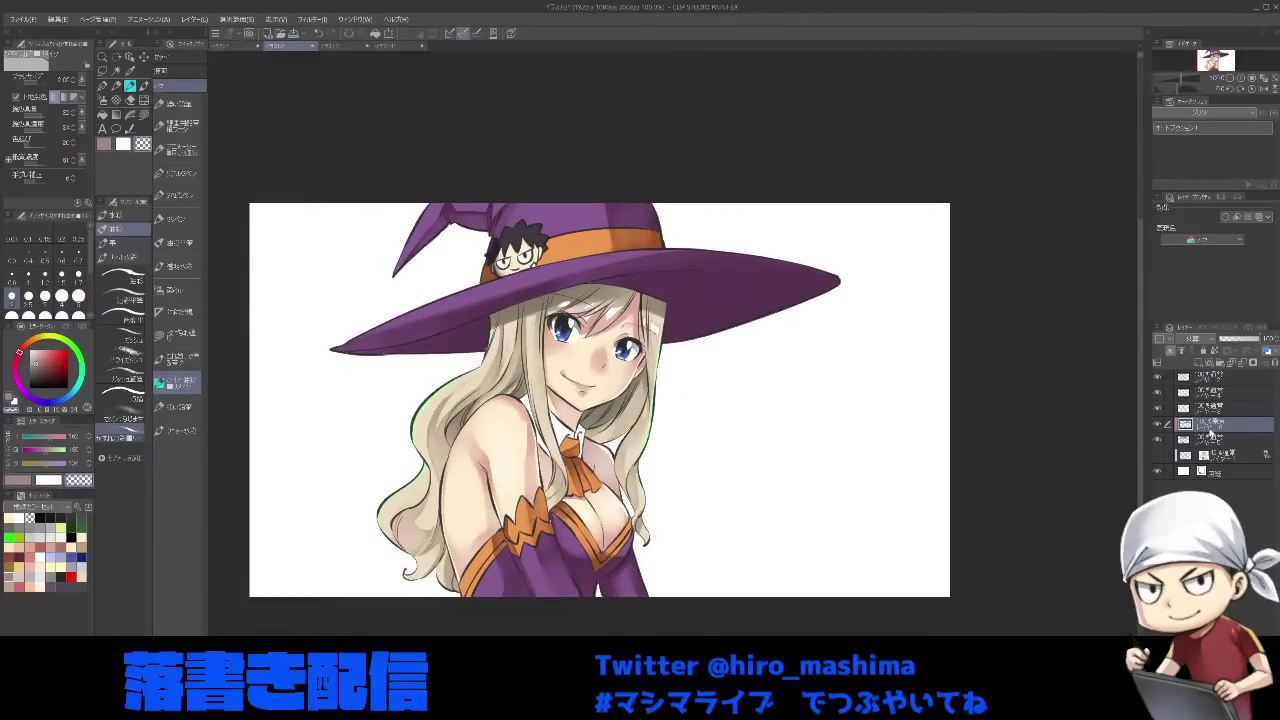
click(1213, 438)
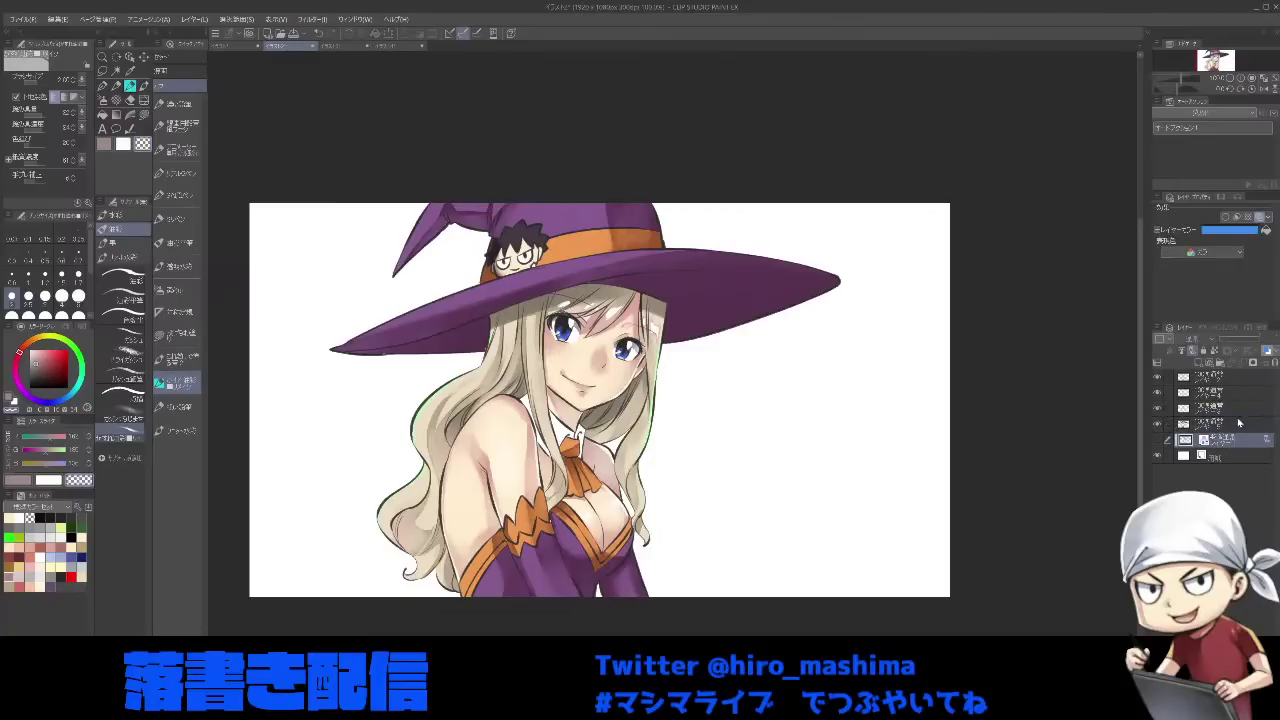
click(81, 561)
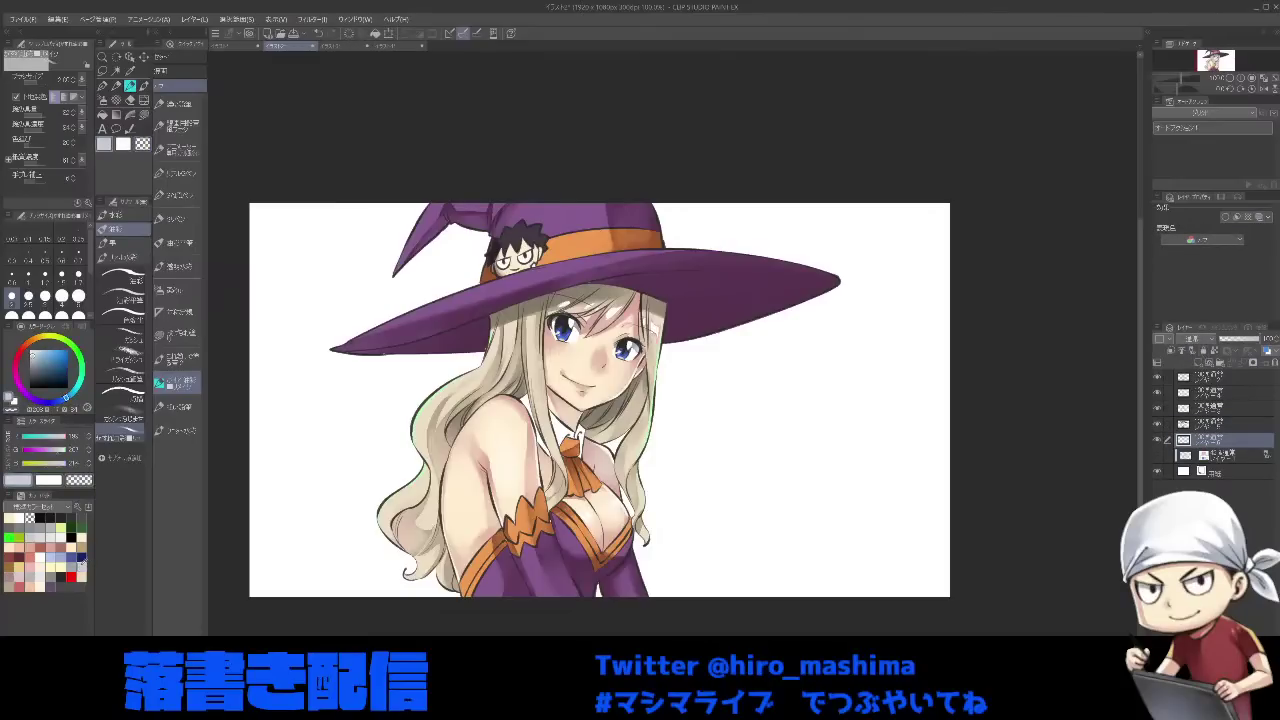
click(37, 359)
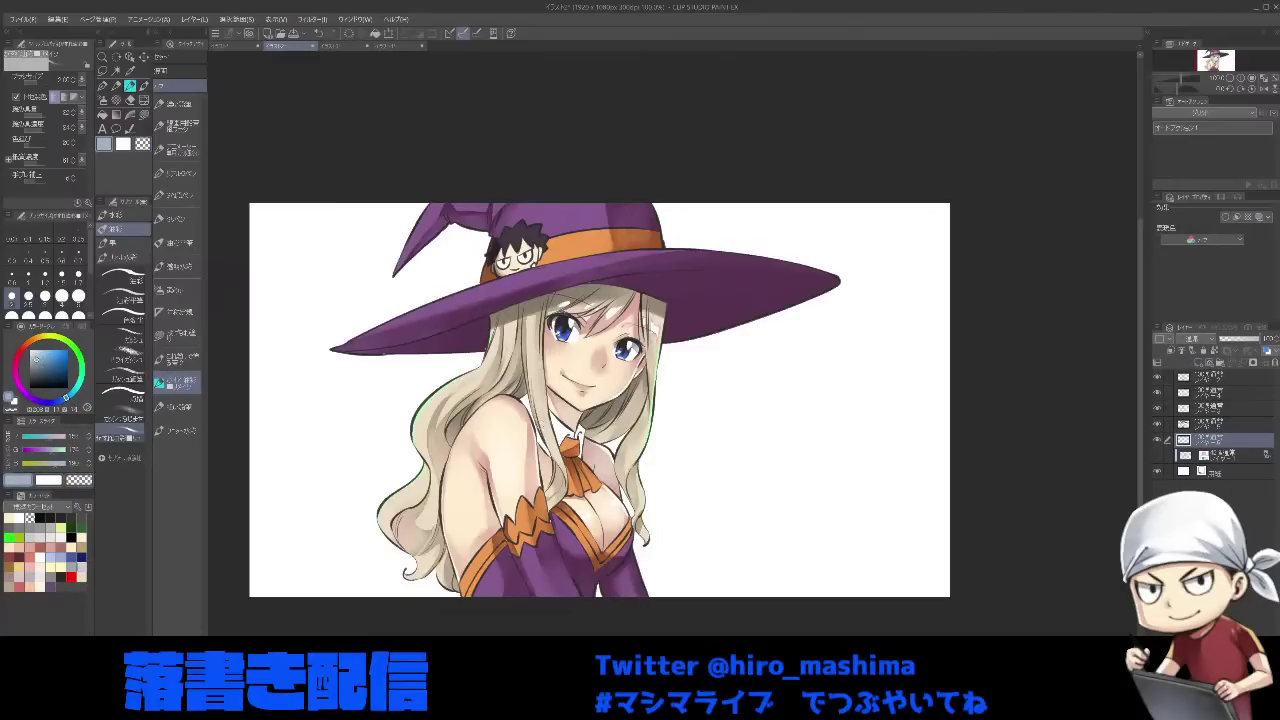
drag(524, 406, 540, 440)
key(])
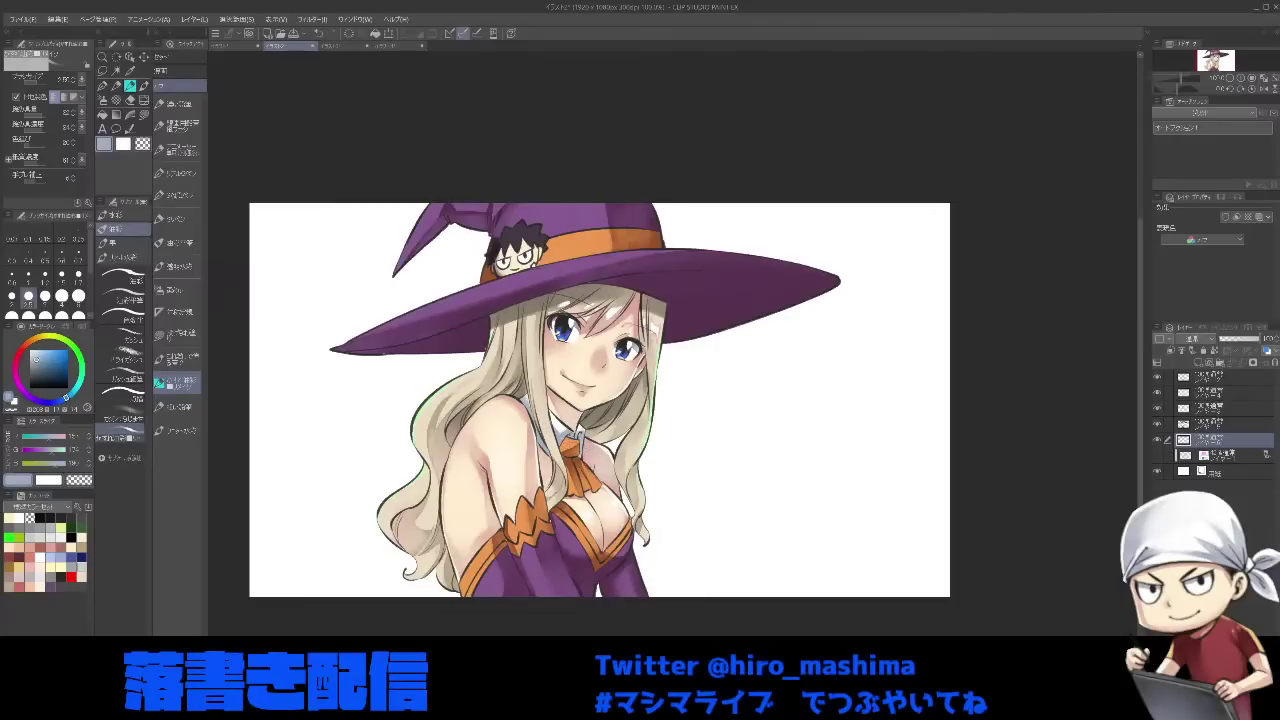
- Touch up the grey shadow on the white collar and hair ends beside it, enlarging the brush
key(c)
drag(552, 418, 572, 436)
key(])
key(])
key(])
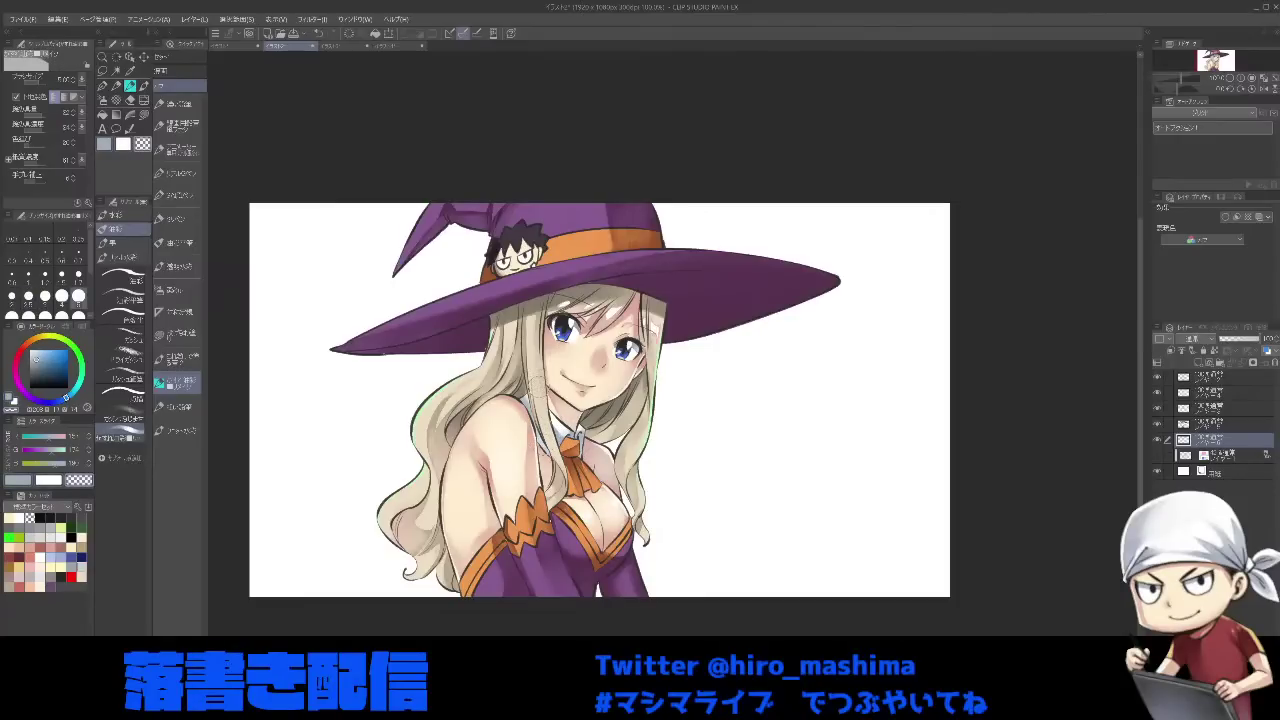
click(75, 567)
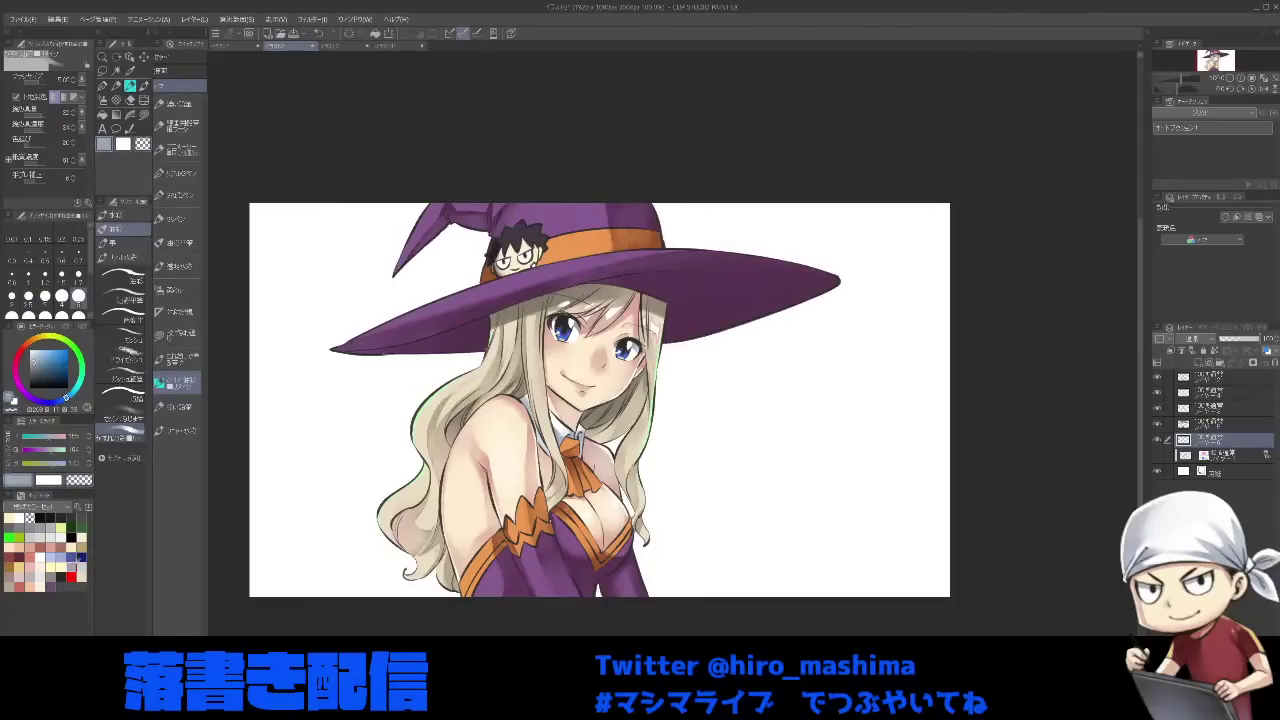
- Sample the glove's purple and touch up the purple areas of the bodice and hat brim with a smaller brush
alt+click(536, 572)
scroll(532, 560, up, 1)
drag(556, 532, 566, 566)
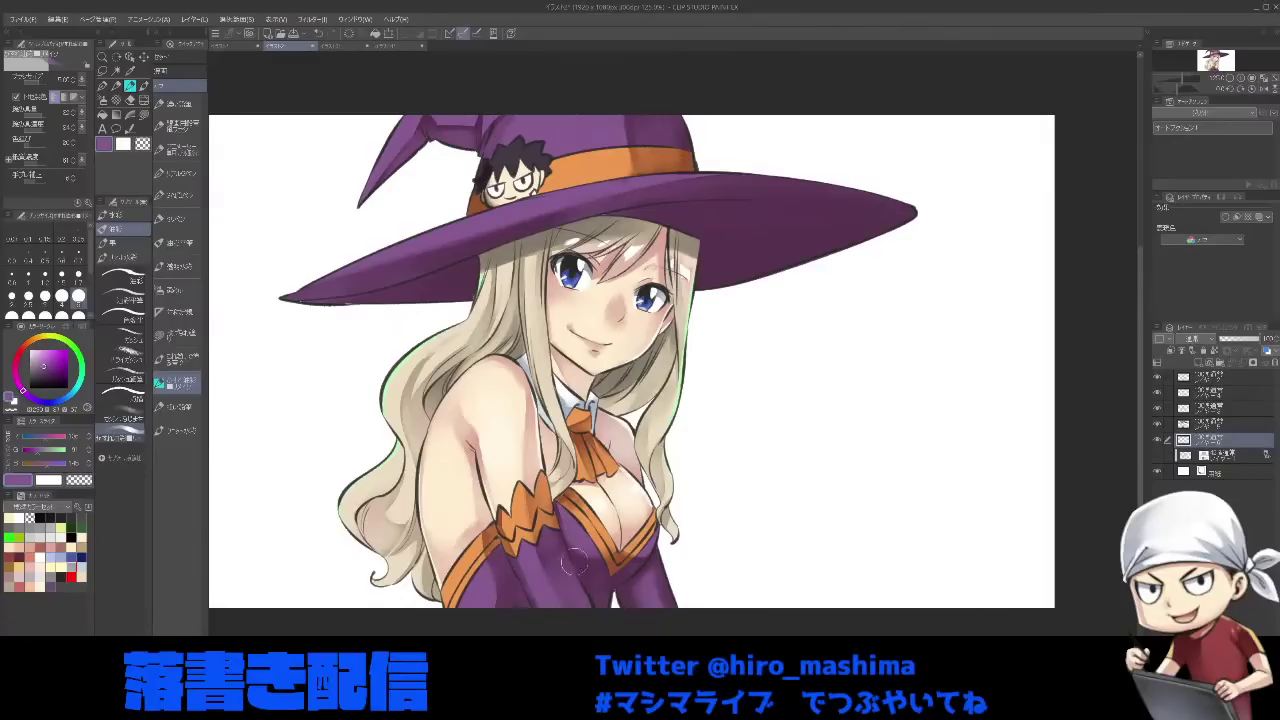
key([)
key(ctrl+plus)
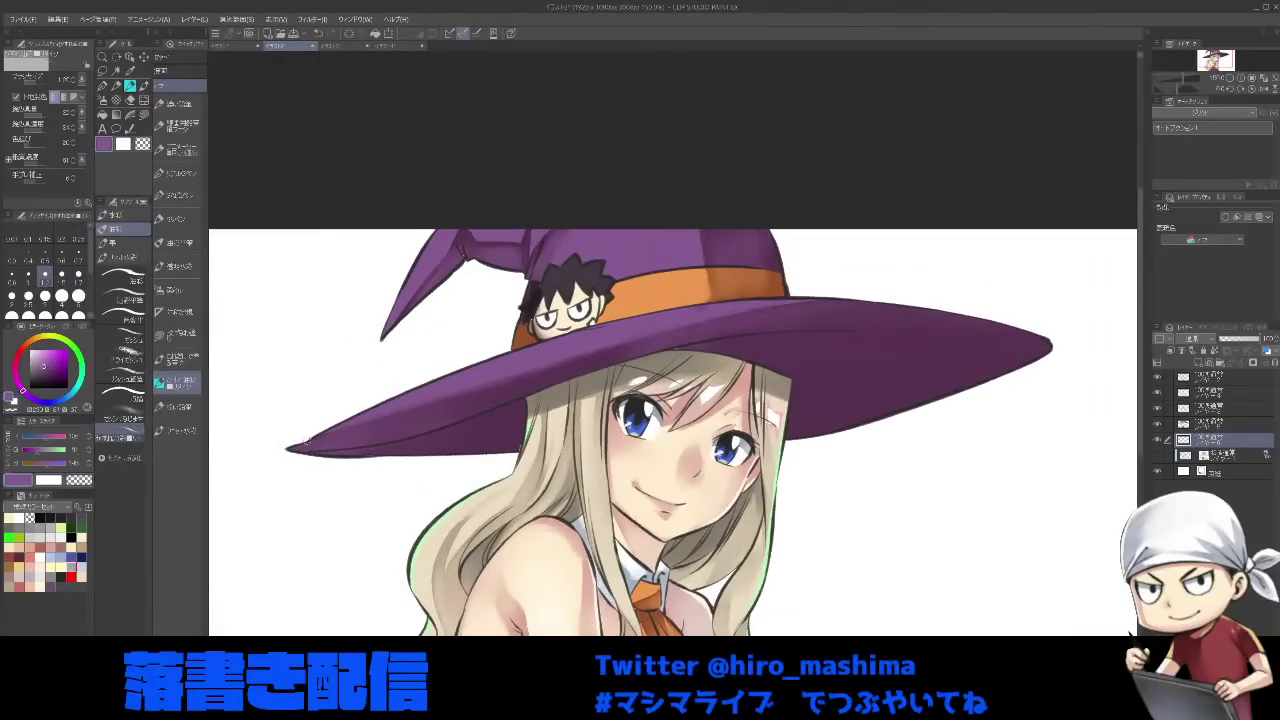
key(bracketright)
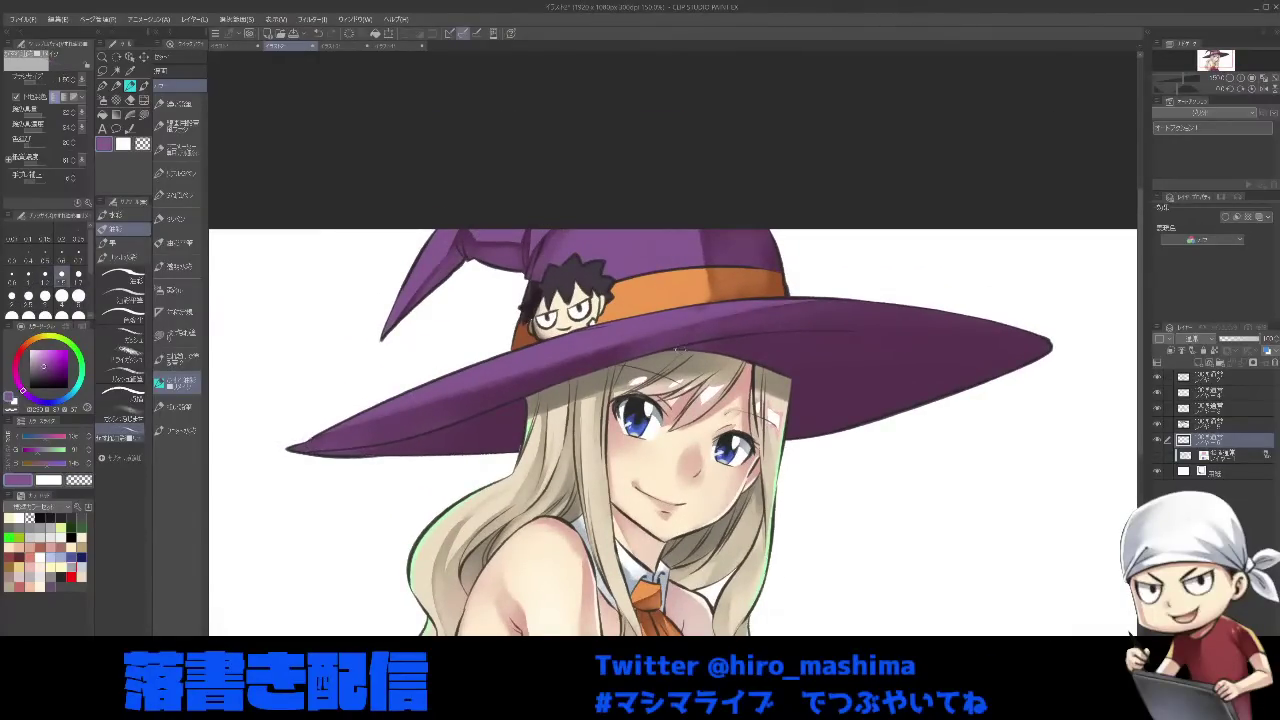
key(ctrl+plus)
drag(750, 590, 777, 297)
drag(643, 534, 614, 463)
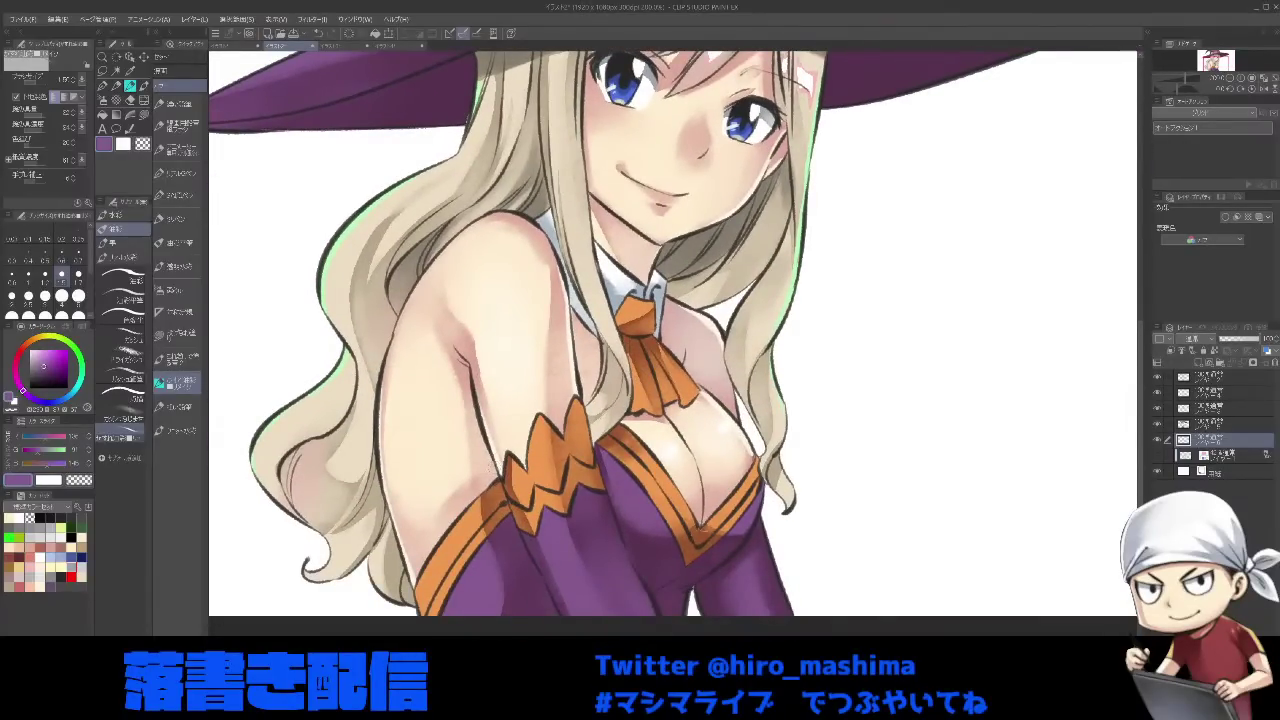
scroll(732, 381, down, 2)
drag(798, 408, 756, 512)
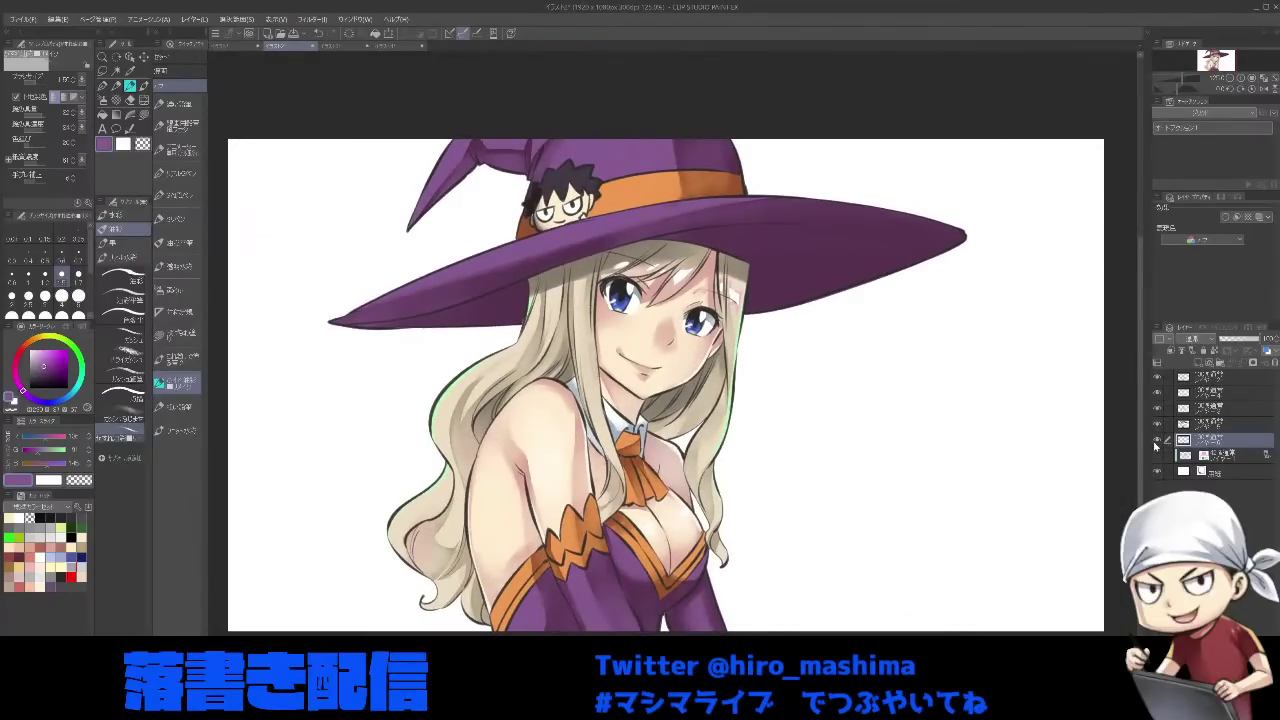
- Set up a Screen-mode layer directly above the current one and paint small purple highlights on the near glove
click(1208, 427)
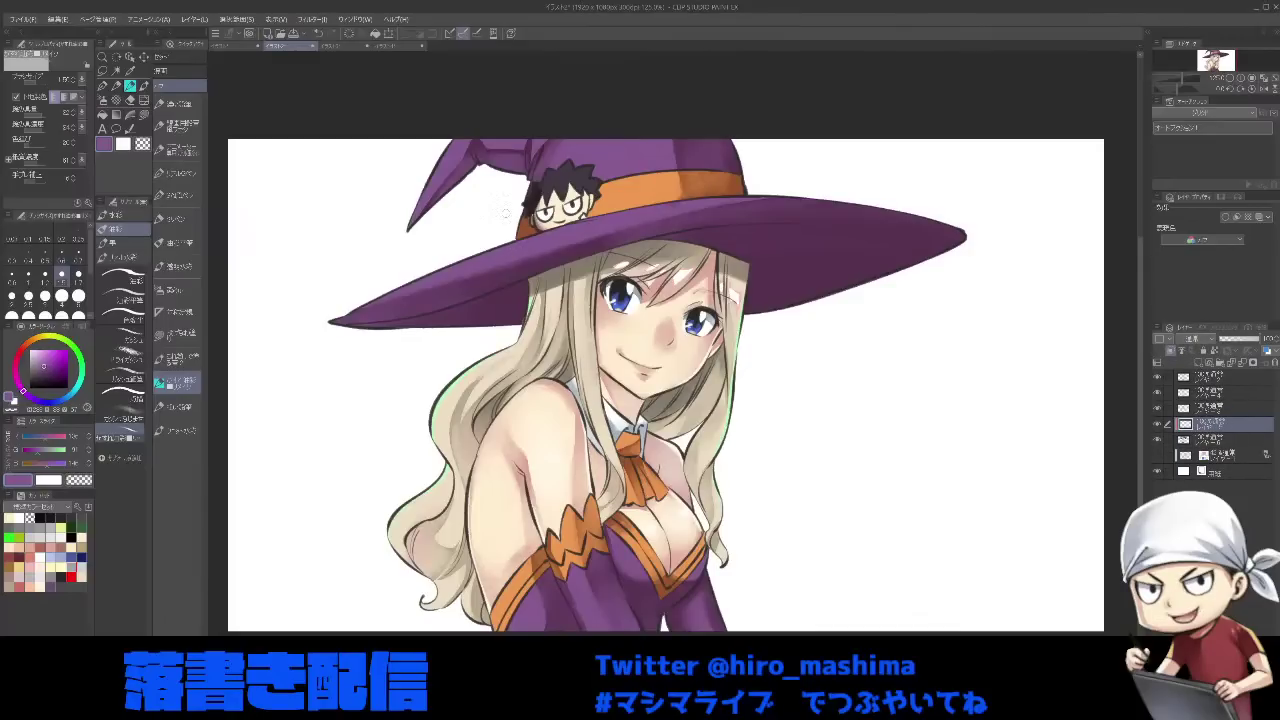
click(1201, 421)
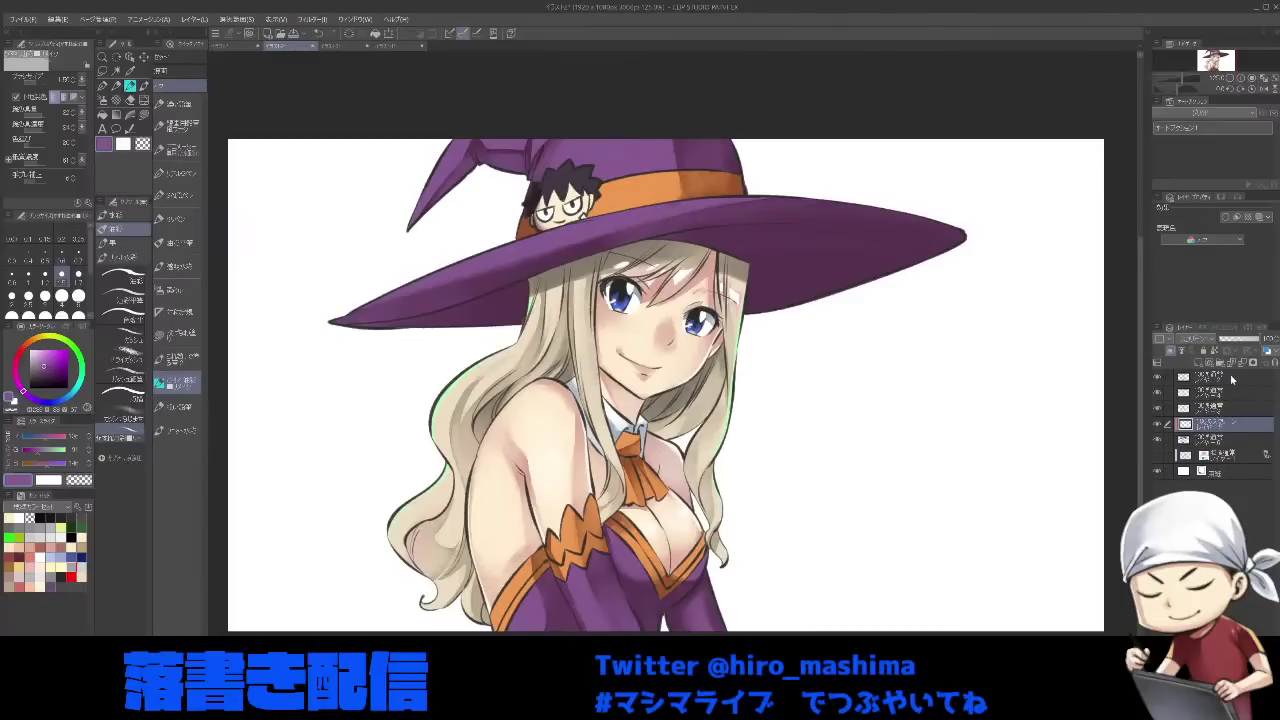
key(bracketleft)
key(bracketleft)
key(bracketleft)
key(bracketleft)
key(bracketleft)
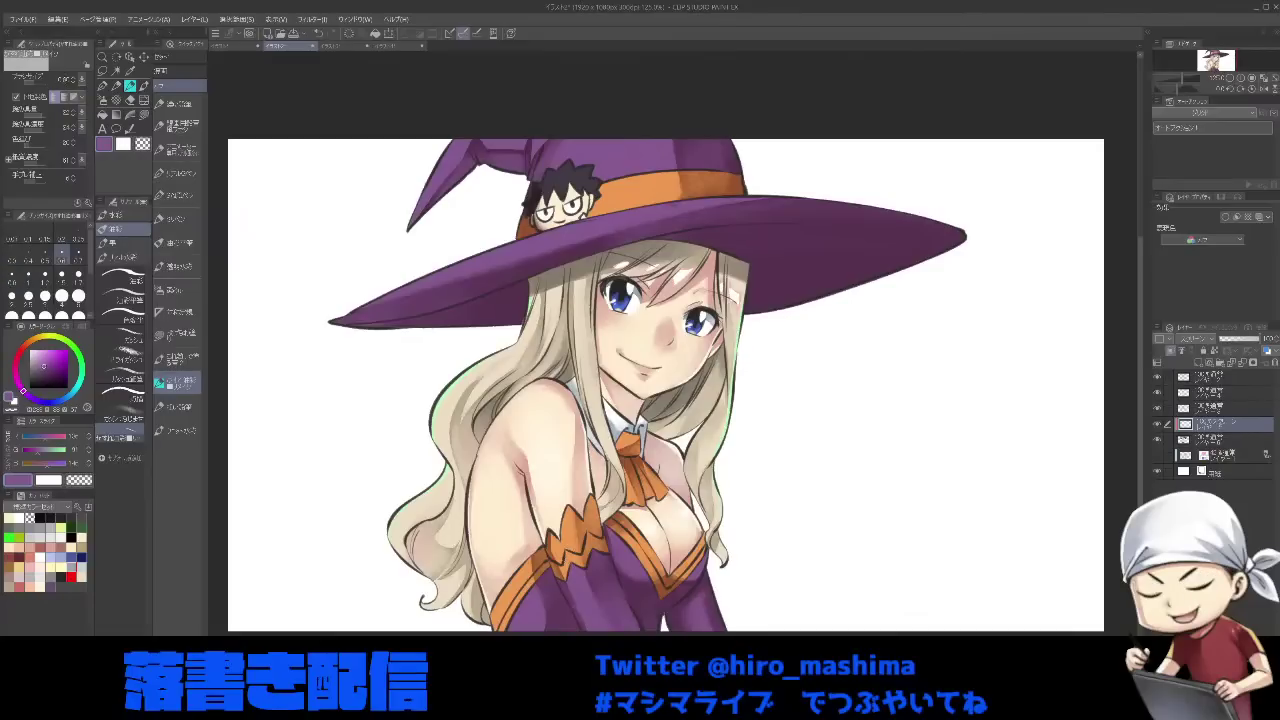
alt+click(648, 192)
alt+click(612, 568)
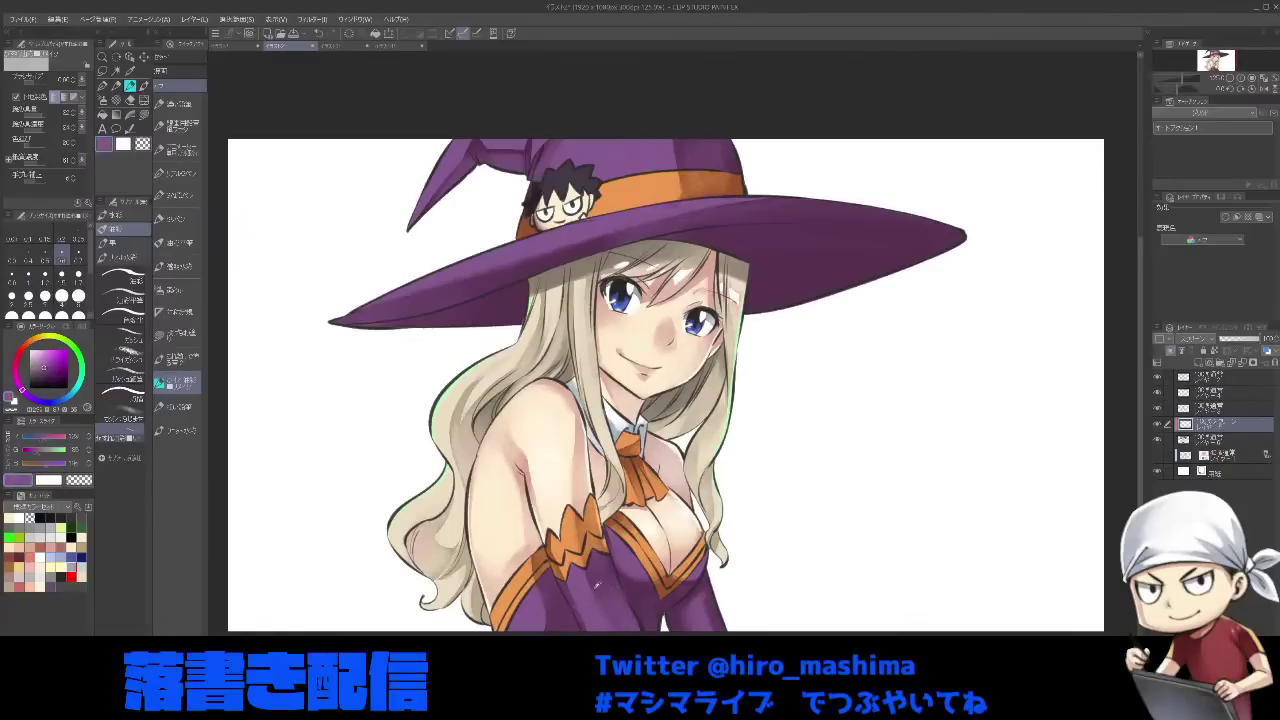
drag(611, 560, 619, 587)
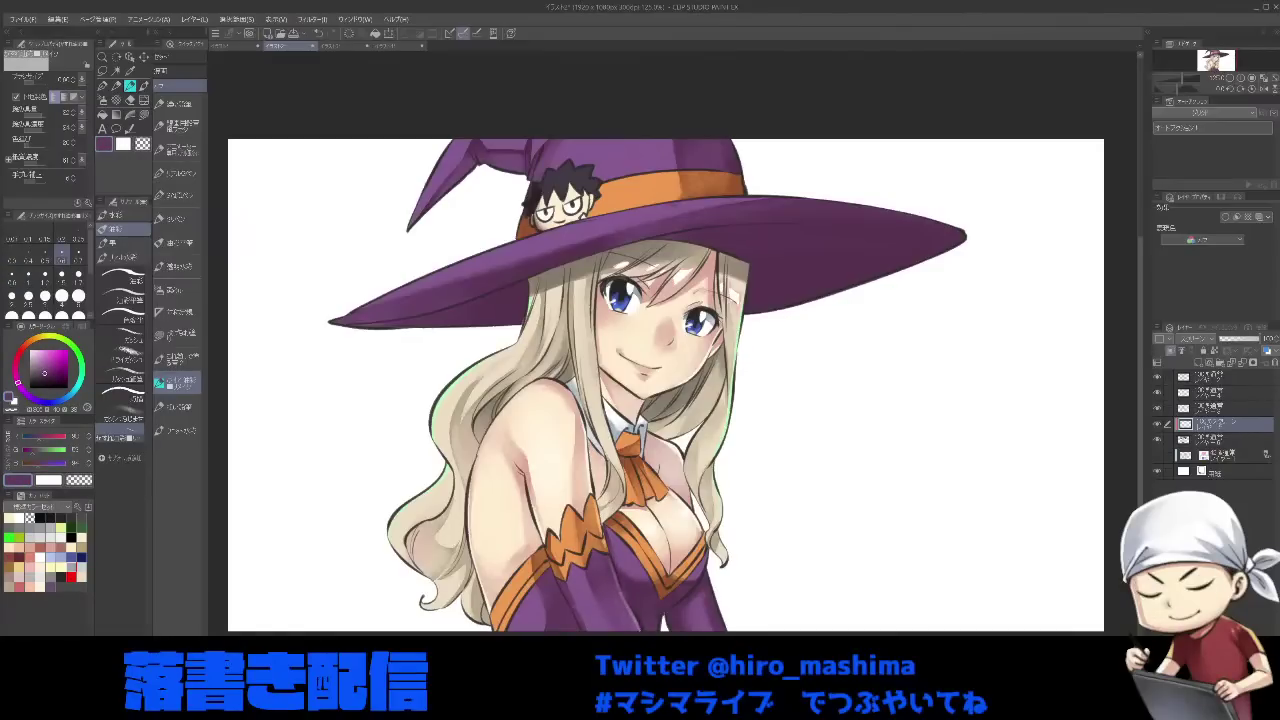
- Sample the orange trim and paint highlights along the V-shaped edging of the bodice, varying the brush size
alt+click(503, 608)
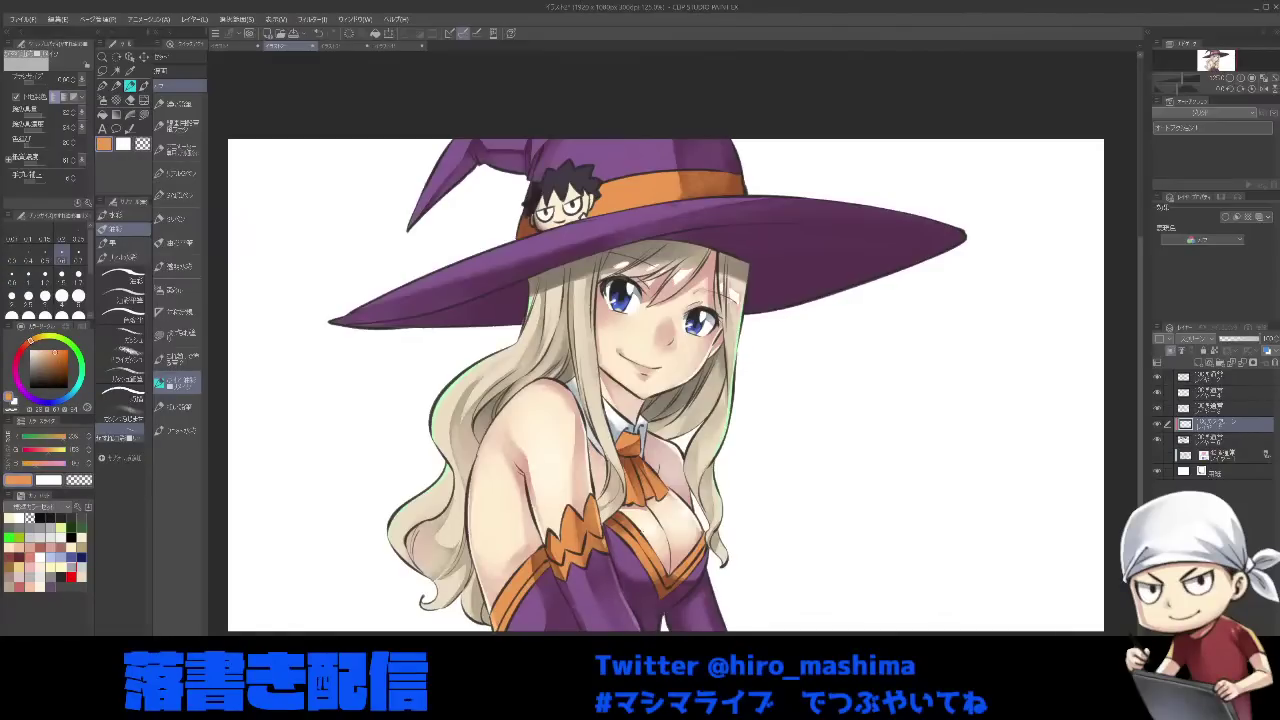
key(bracketright)
key(bracketright)
key(bracketright)
drag(639, 536, 668, 587)
key(bracketright)
key(bracketright)
key(bracketright)
key(bracketright)
key(bracketright)
key(bracketright)
key(bracketleft)
key(bracketleft)
key(bracketleft)
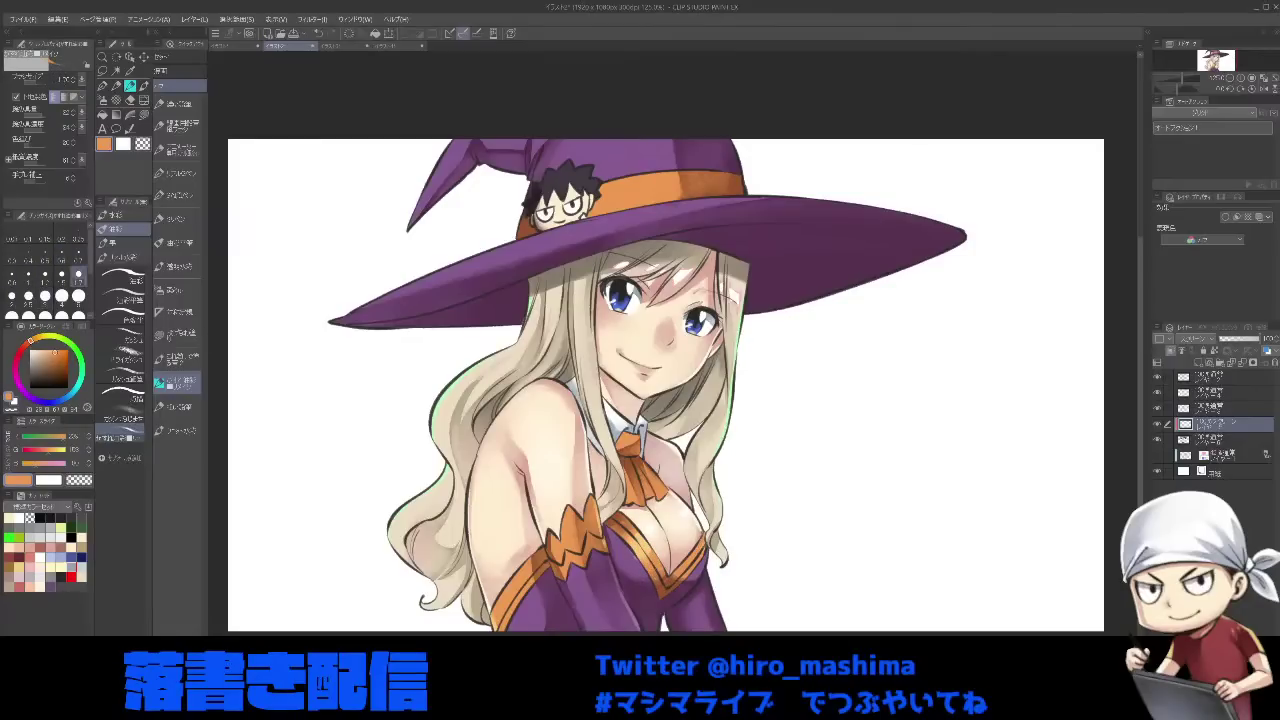
drag(706, 538, 698, 547)
- Sample the outfit's purple and paint highlights on the lower bodice and the far glove
key(bracketleft)
key(bracketleft)
key(bracketleft)
key(bracketleft)
alt+click(622, 572)
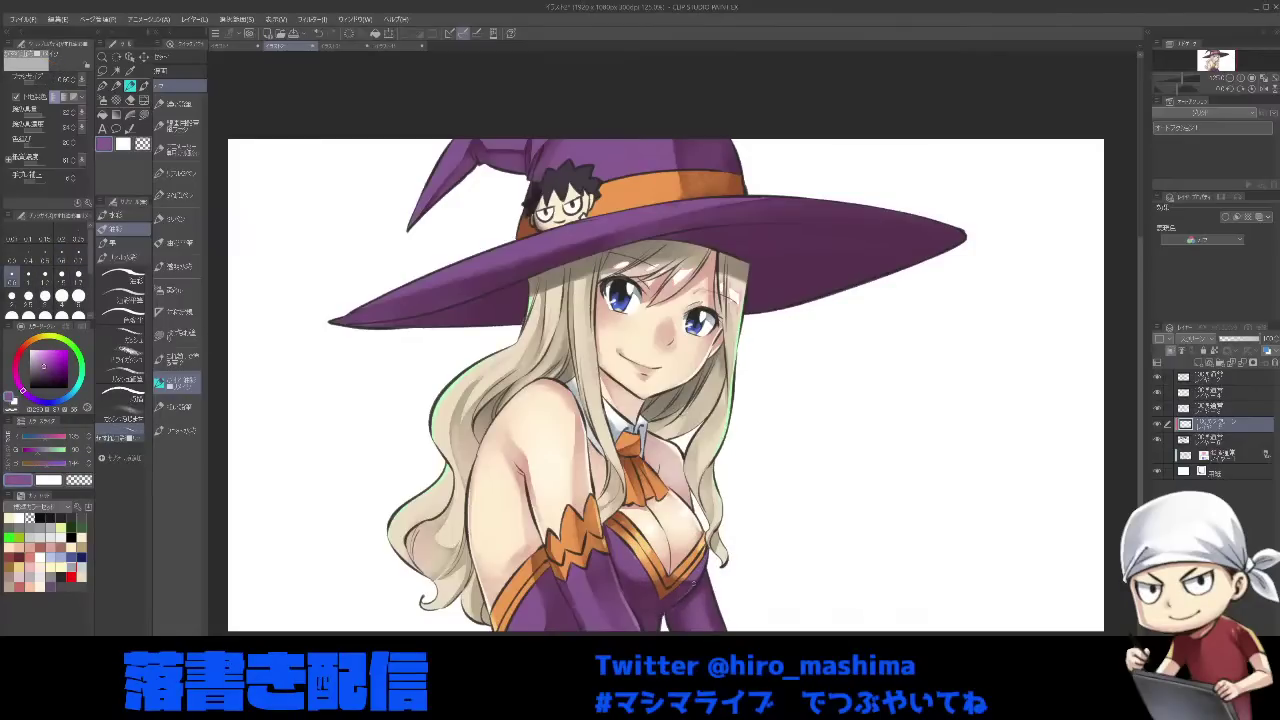
key(bracketright)
key(bracketright)
key(bracketright)
key(bracketright)
key(bracketright)
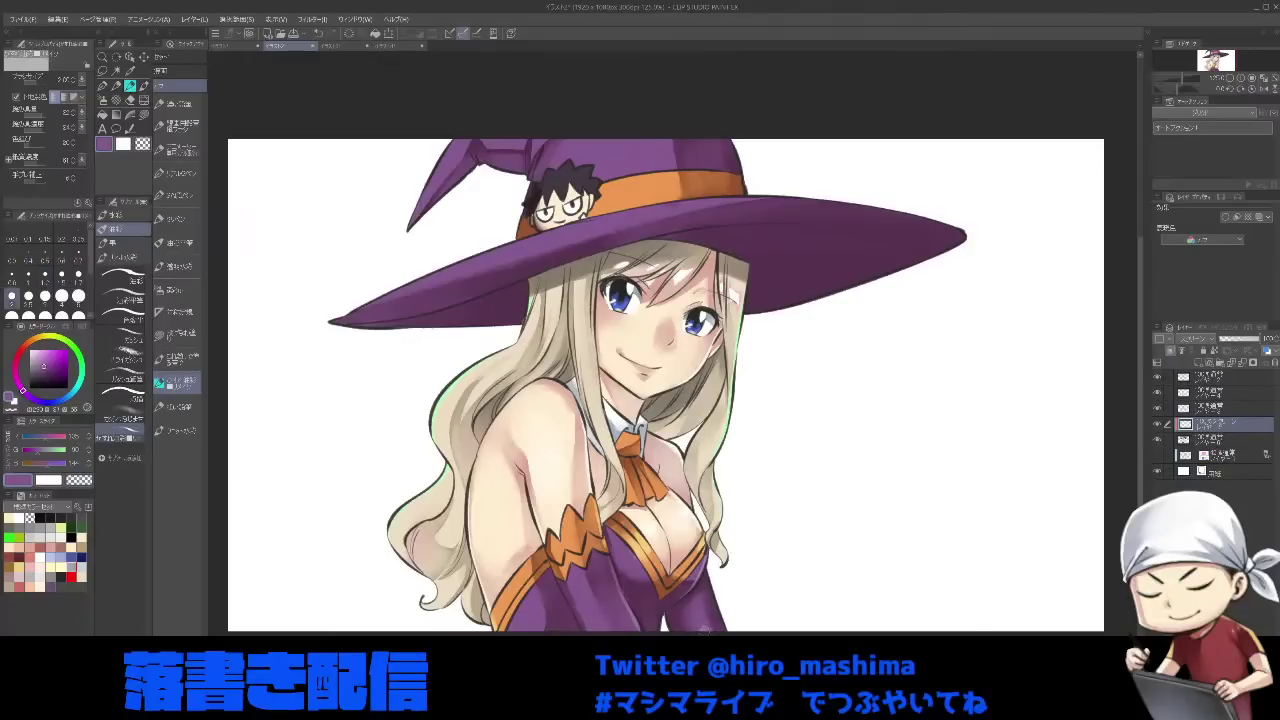
- Reduce the brush size and highlight the folds of the neck ribbon with its sampled orange
key(bracketleft)
key(bracketleft)
key(bracketleft)
key(bracketleft)
key(bracketleft)
key(bracketleft)
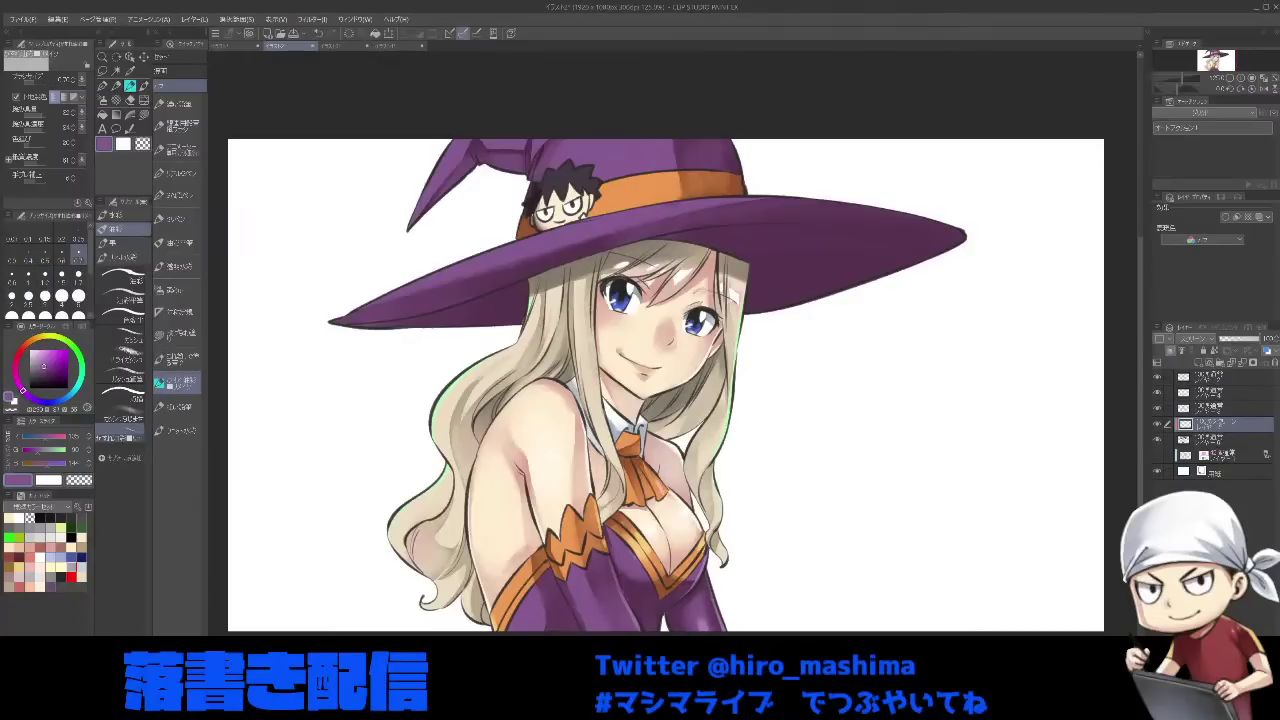
alt+click(660, 488)
key(bracketright)
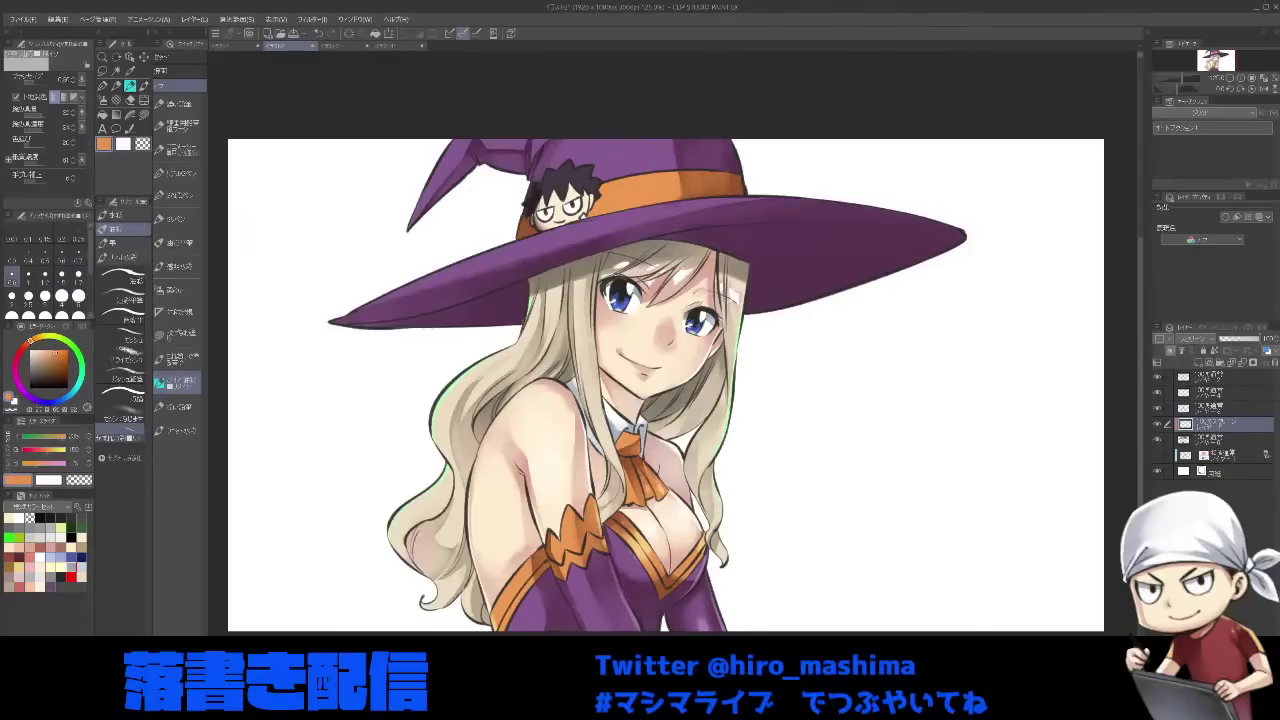
- Rotate the canvas, sample the hat's purple and paint a highlight along the brim toward its left tip
key(minus)
key(ctrl+minus)
key(ctrl+plus)
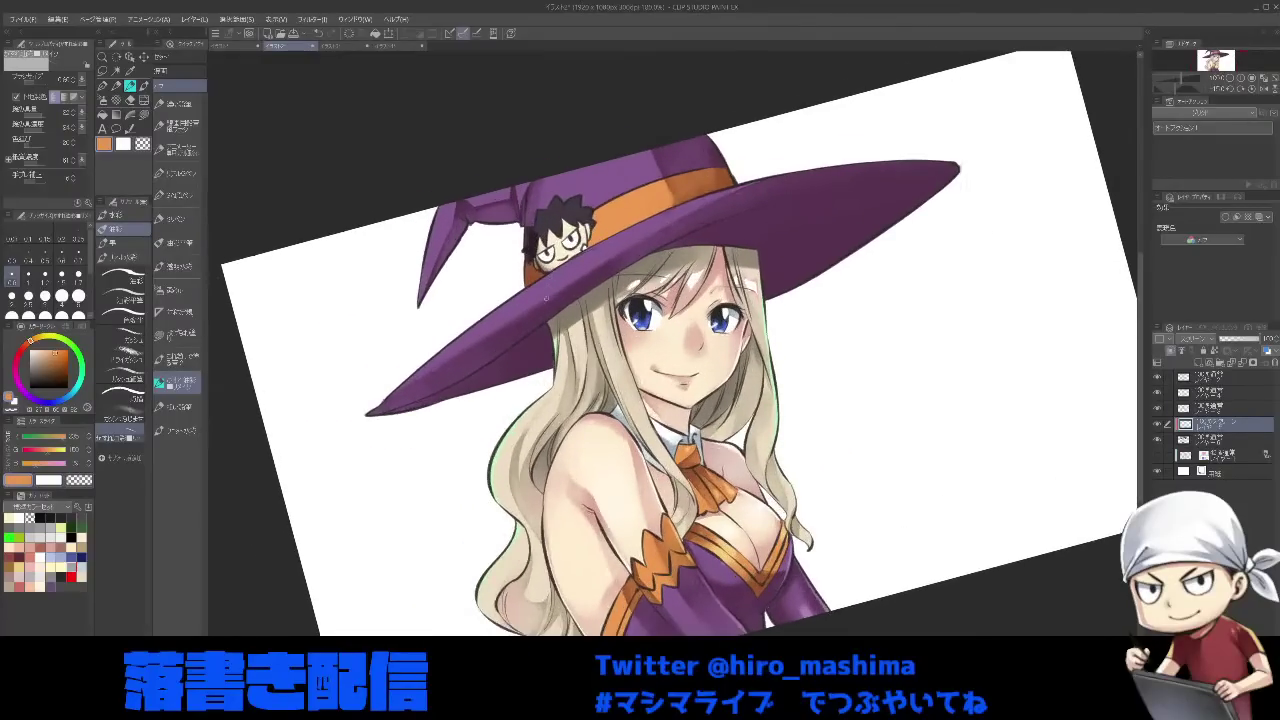
alt+click(612, 190)
key(bracketright)
key(bracketright)
key(bracketright)
key(bracketright)
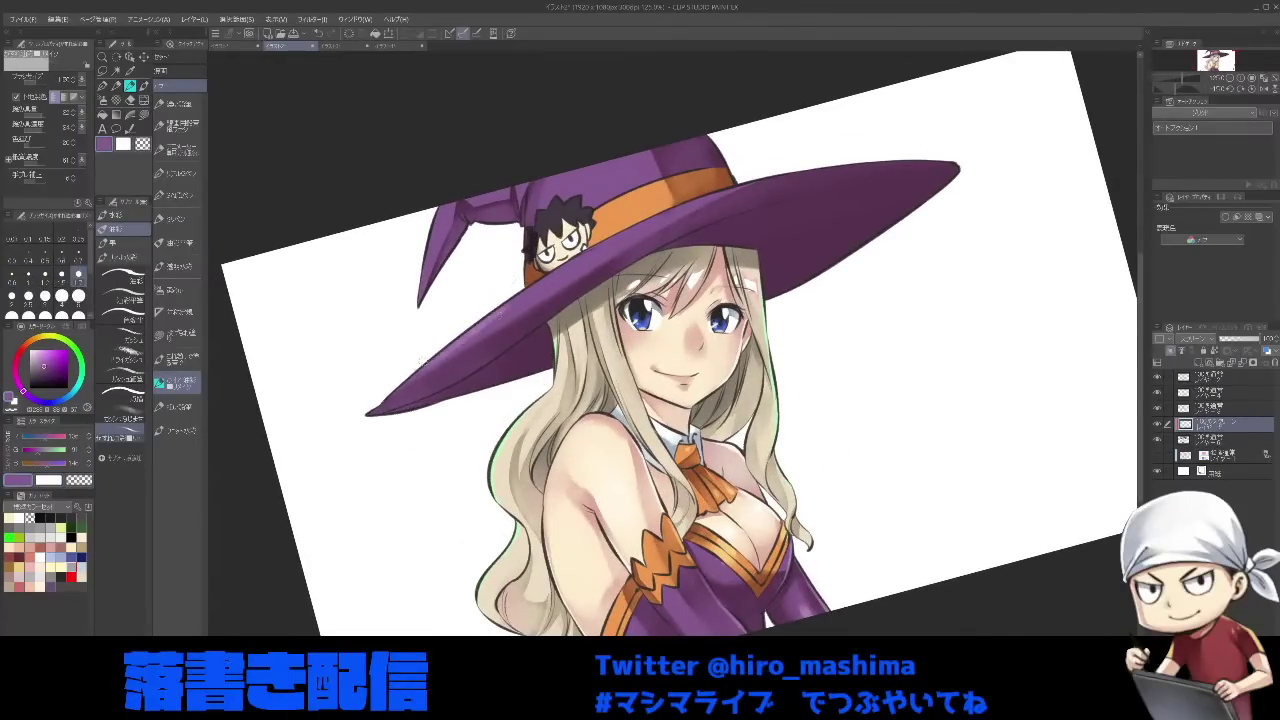
key(bracketright)
drag(540, 287, 408, 386)
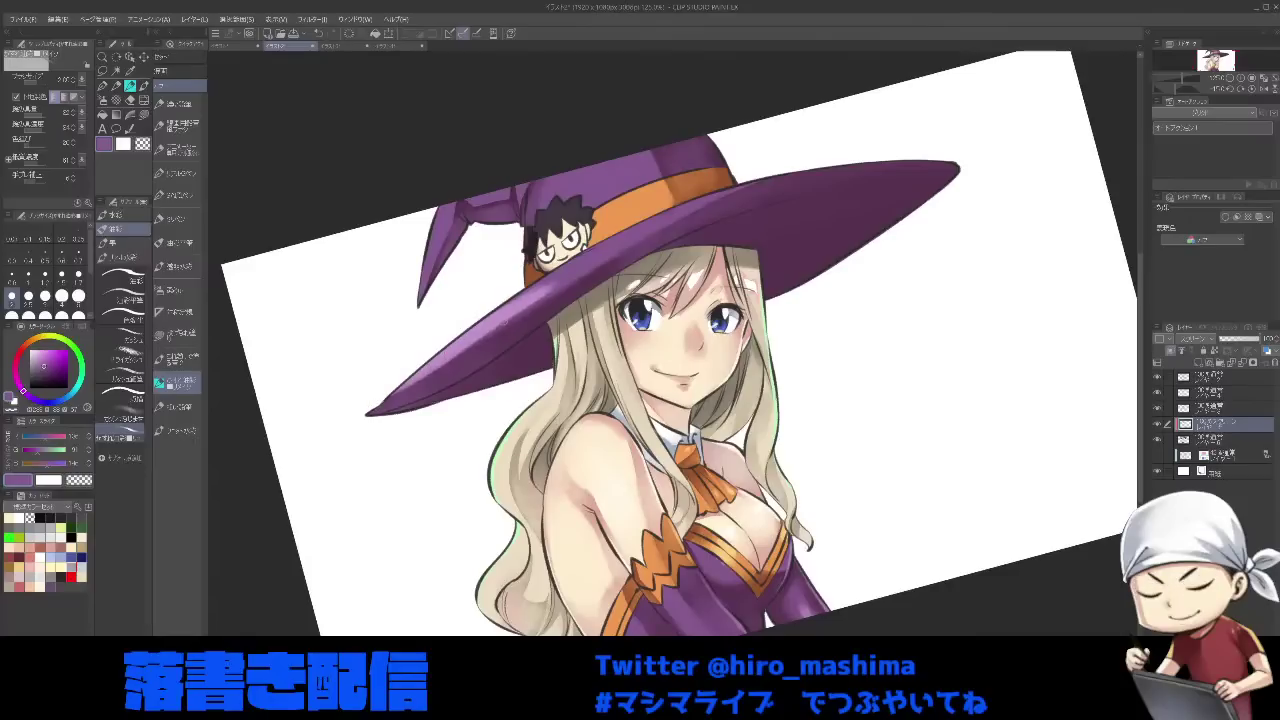
- Extend and soften the highlight along the front of the hat brim with broader strokes
drag(584, 268, 509, 319)
key(bracketright)
mouse_move(602, 248)
mouse_down()
mouse_move(504, 307)
mouse_move(540, 287)
mouse_up()
key(bracketright)
drag(484, 336, 640, 229)
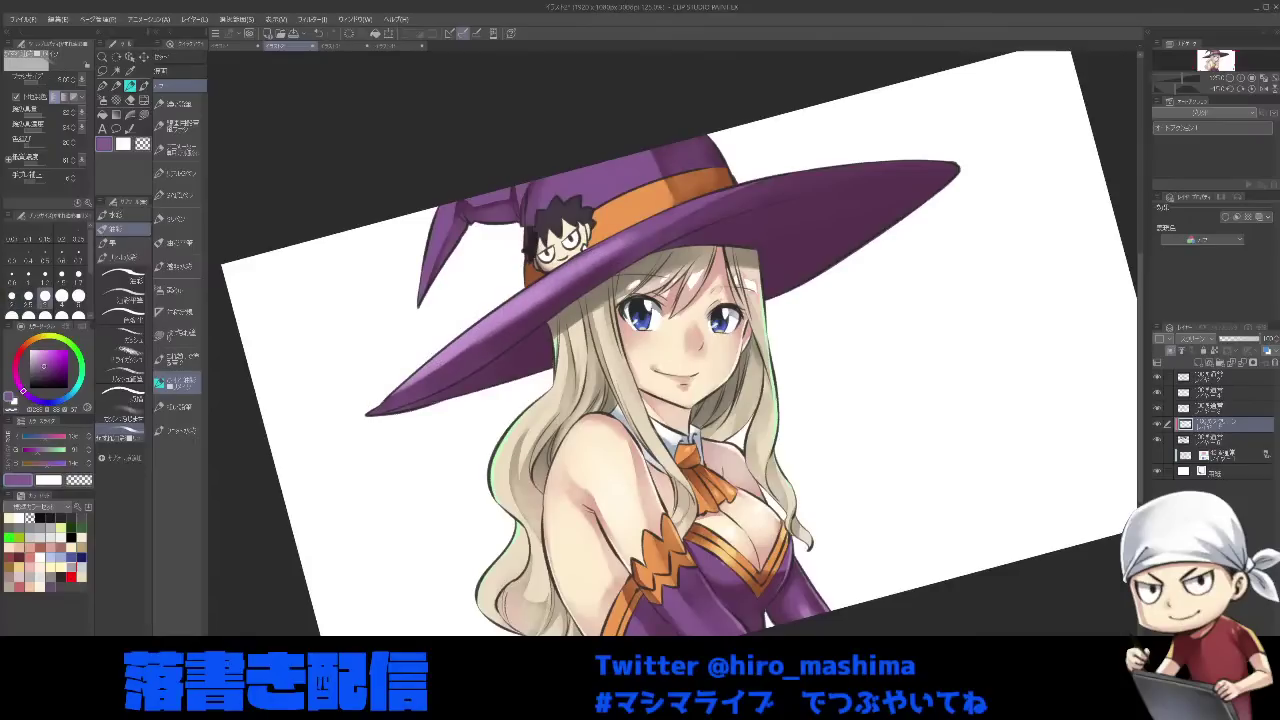
- Paint fine and broader highlights on the folds and drooping tip of the hat
key(bracketleft)
key(bracketleft)
key(bracketleft)
key(bracketleft)
key(bracketleft)
key(bracketleft)
key(bracketleft)
key(bracketleft)
drag(517, 183, 519, 200)
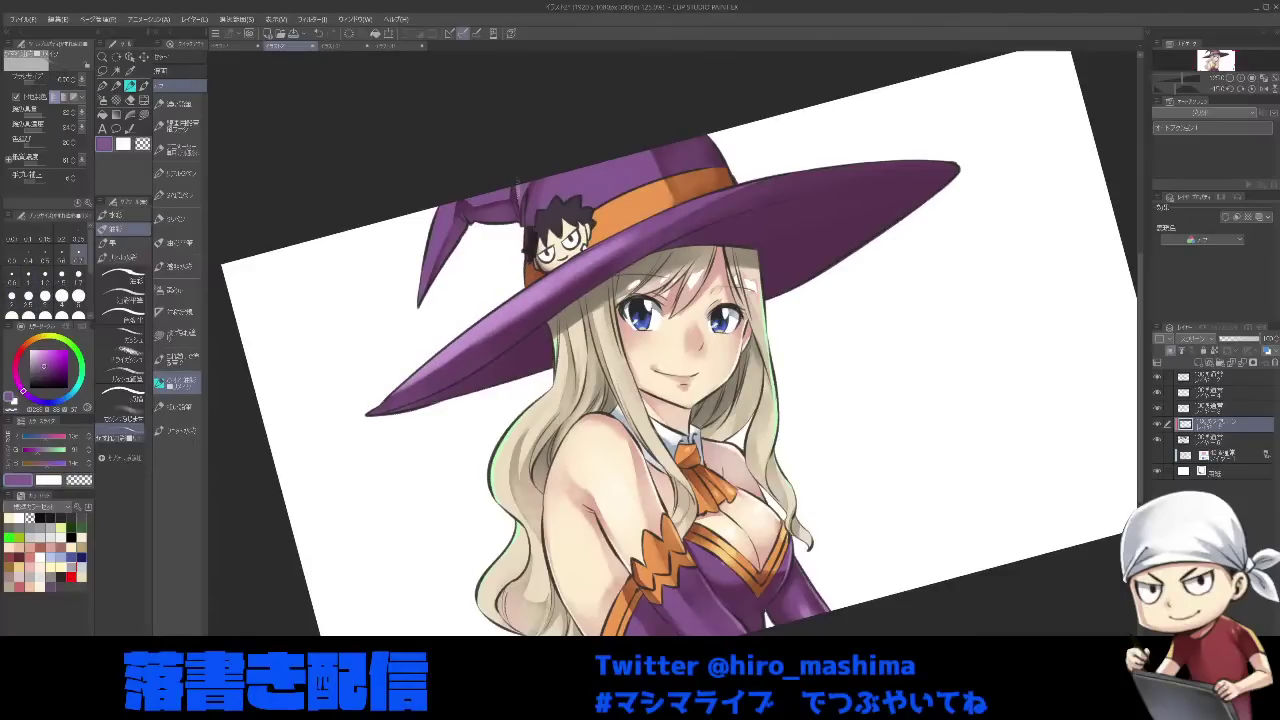
key(bracketright)
key(bracketright)
key(bracketright)
key(bracketright)
key(bracketright)
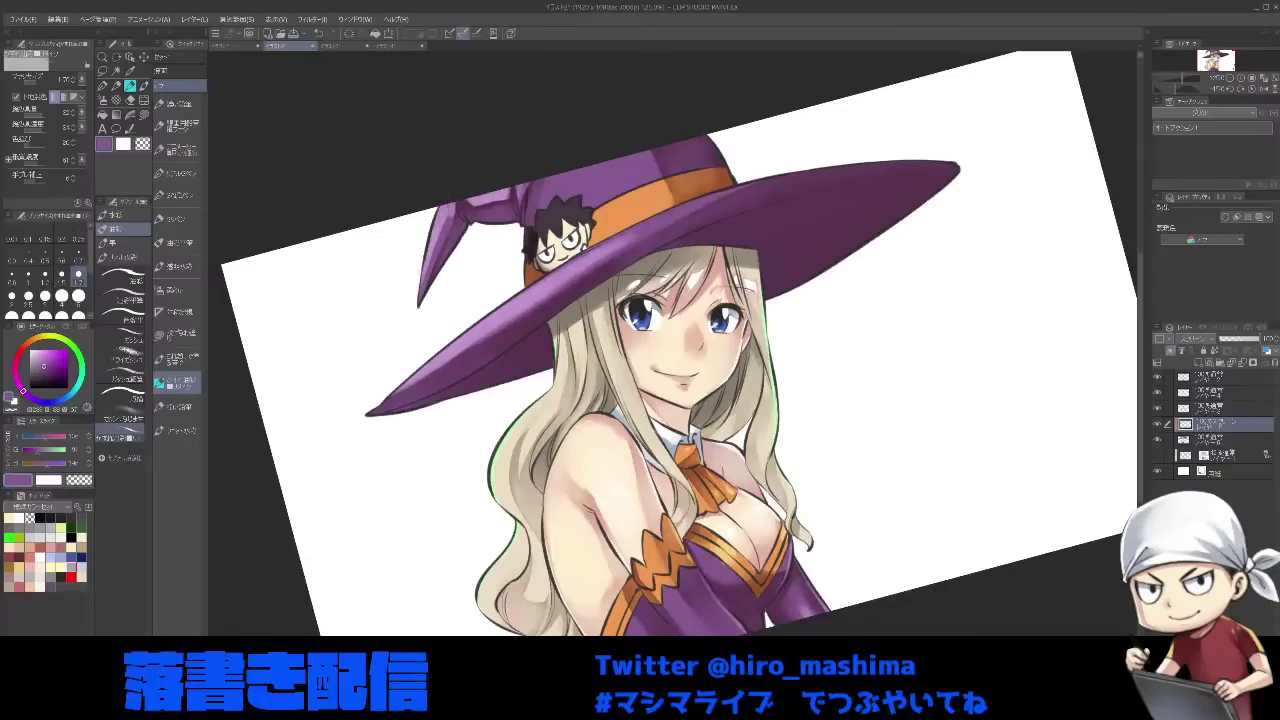
- Reset the canvas rotation and paint a broad soft highlight on the hat's crown
key(asciicircum)
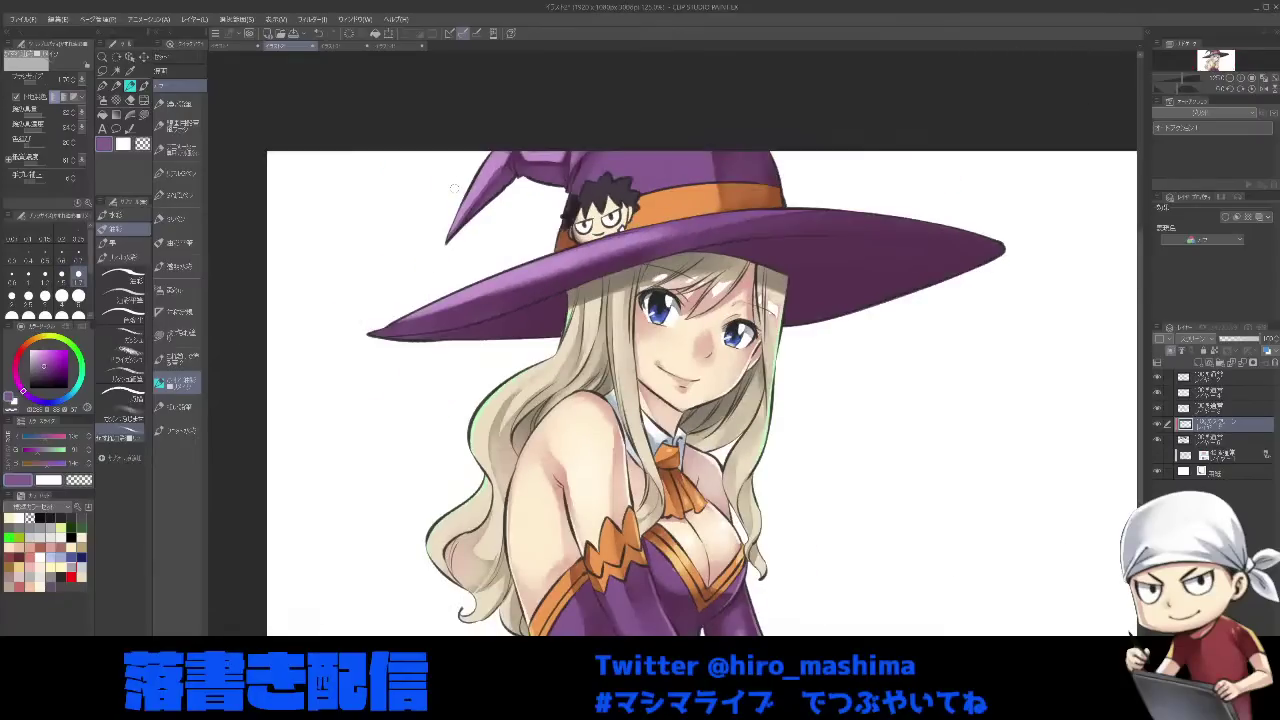
key(bracketright)
key(bracketright)
key(bracketright)
key(bracketright)
key(bracketright)
mouse_move(638, 158)
mouse_down()
mouse_move(641, 172)
mouse_move(669, 172)
mouse_move(675, 155)
mouse_move(620, 152)
mouse_up()
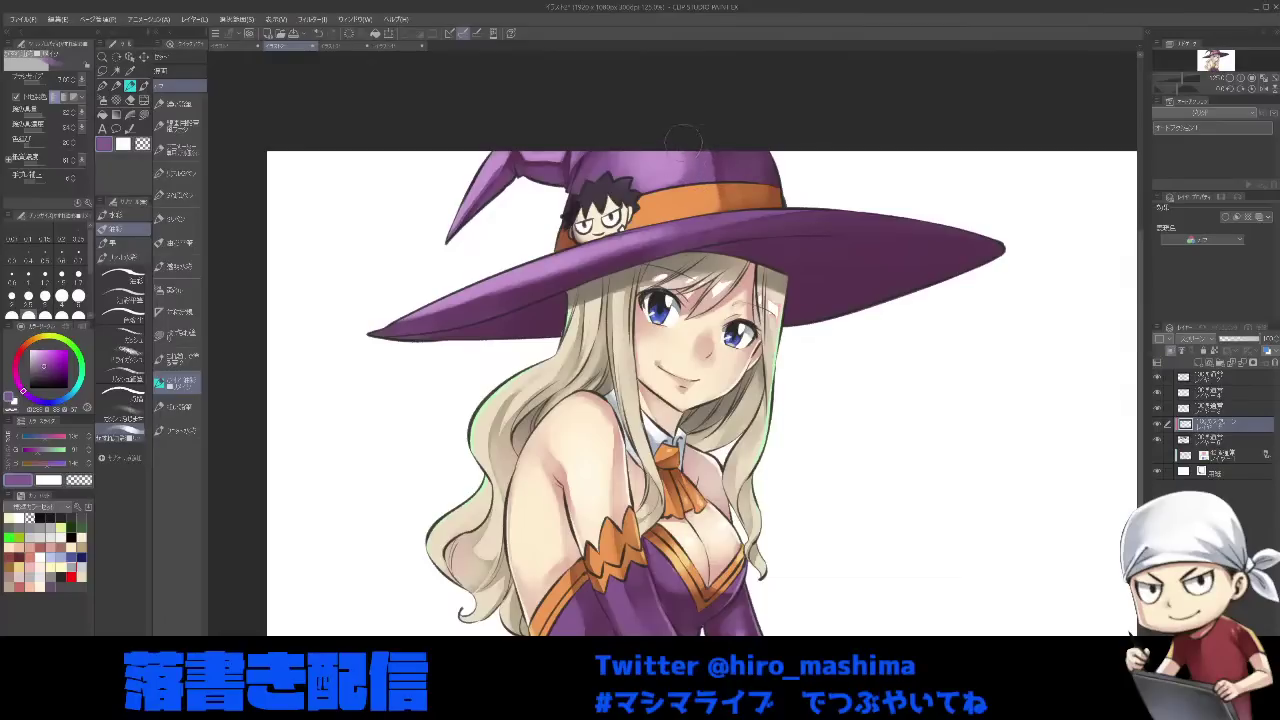
- Sample the hat band's orange and brush a highlight across the middle of the band
key(c)
alt+click(670, 197)
mouse_move(674, 197)
mouse_down()
mouse_move(650, 206)
mouse_move(668, 216)
mouse_up()
scroll(698, 184, down, 1)
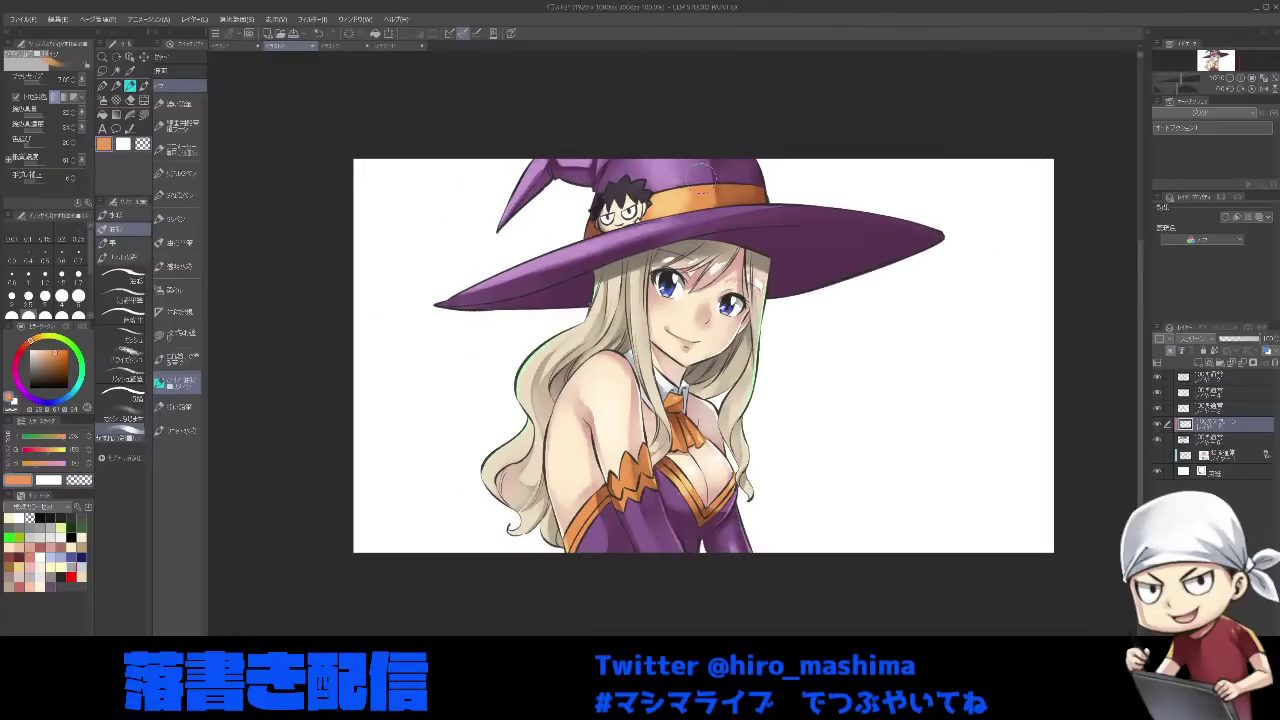
- Merge the highlight and shading layers down into the layer below and add a new layer above it
key(ctrl+e)
key(ctrl+z)
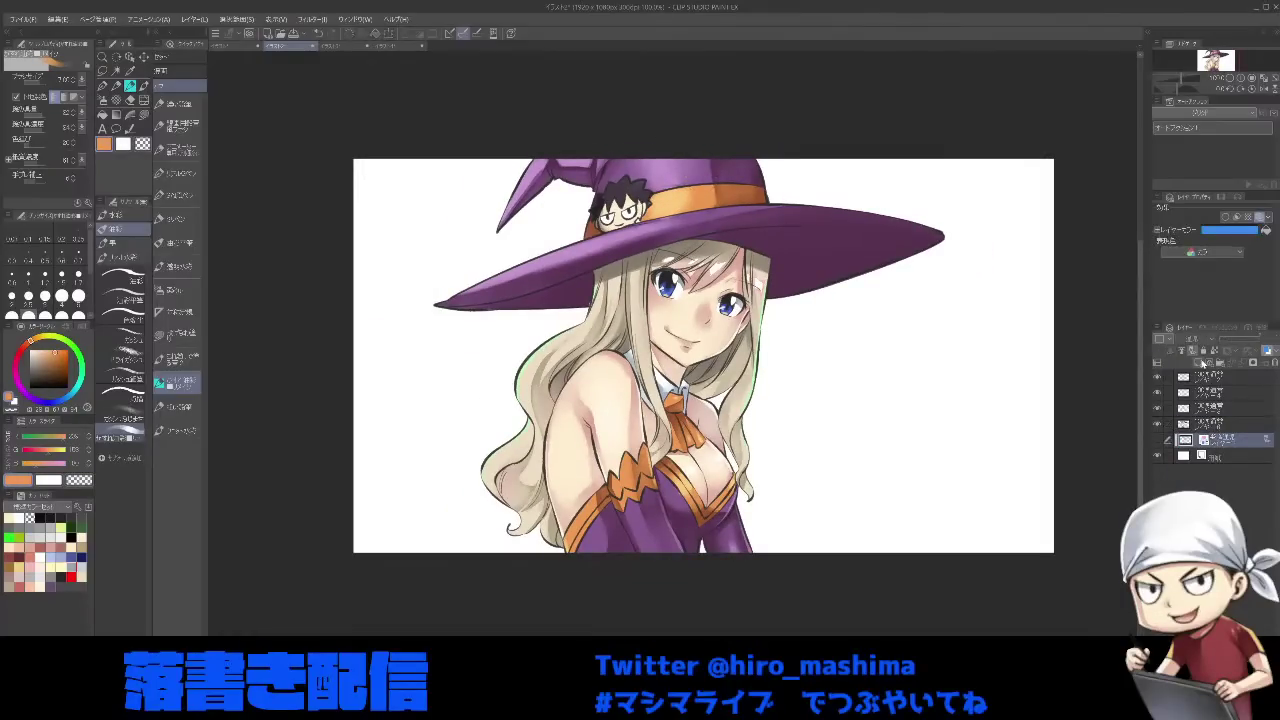
click(61, 577)
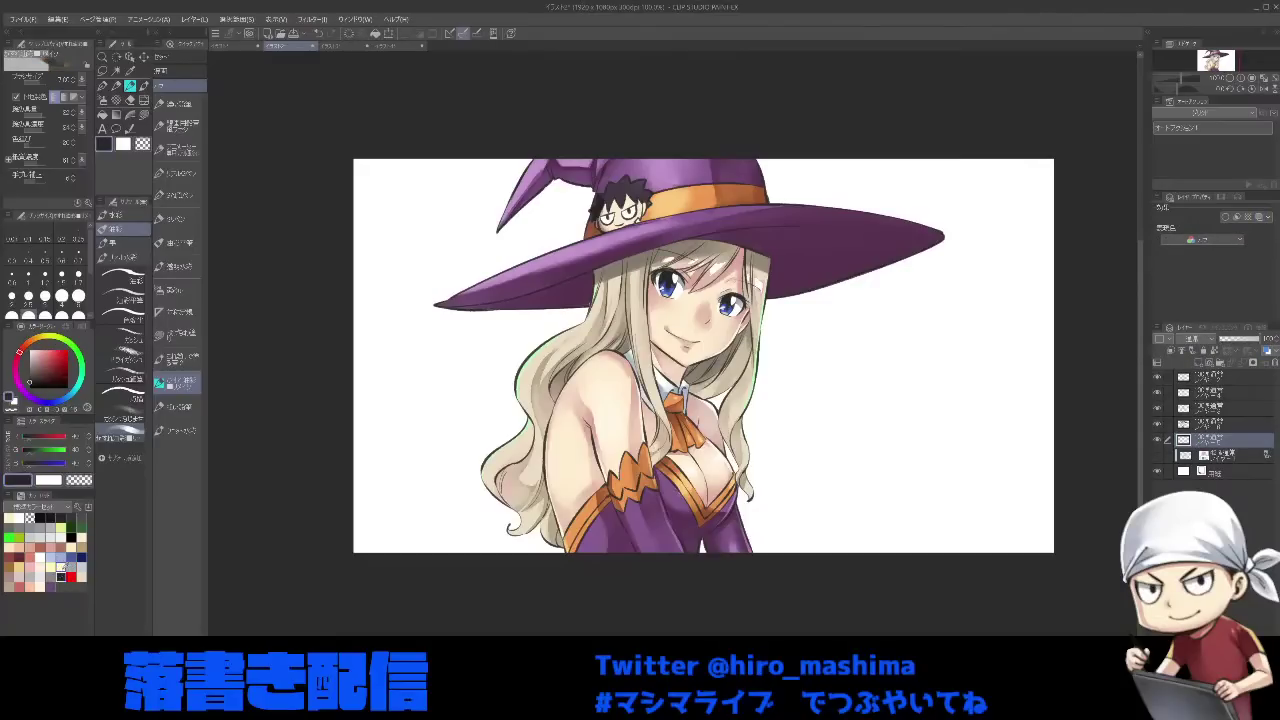
scroll(675, 385, down, 1)
drag(792, 520, 780, 548)
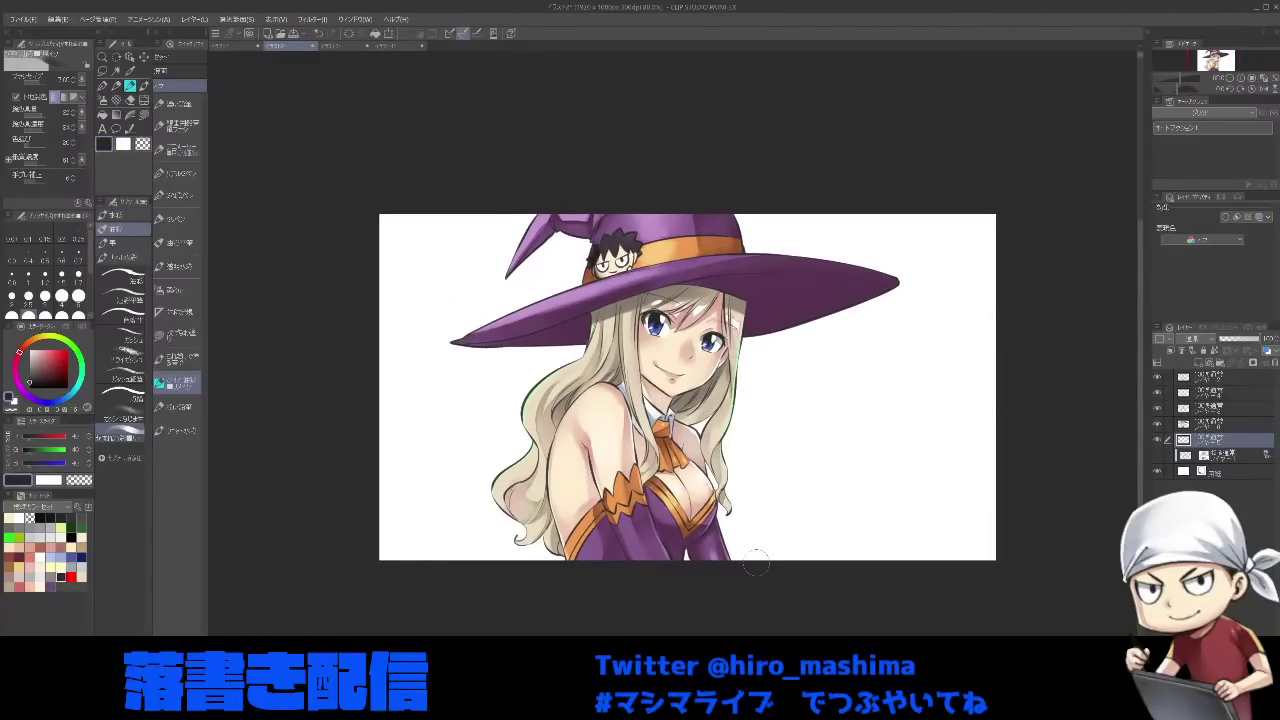
scroll(755, 565, up, 4)
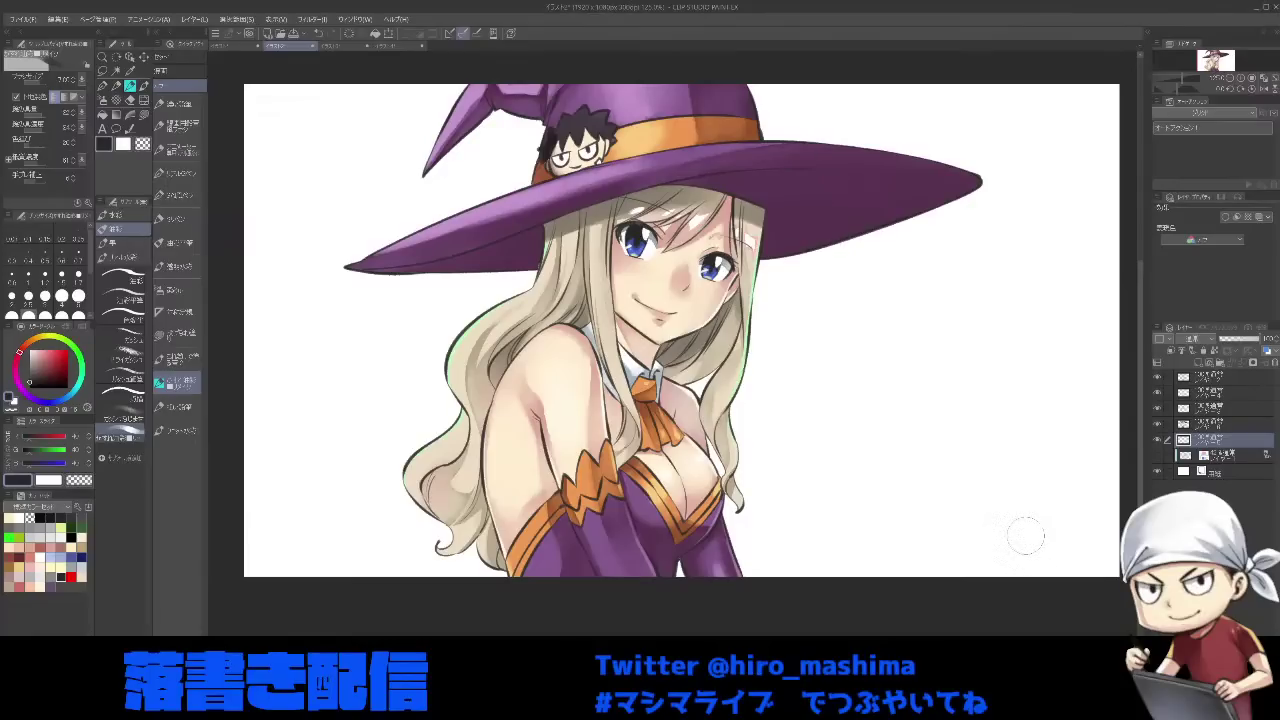
- Choose a vivid, saturated purple as the drawing color
click(51, 587)
click(58, 354)
click(55, 357)
click(46, 348)
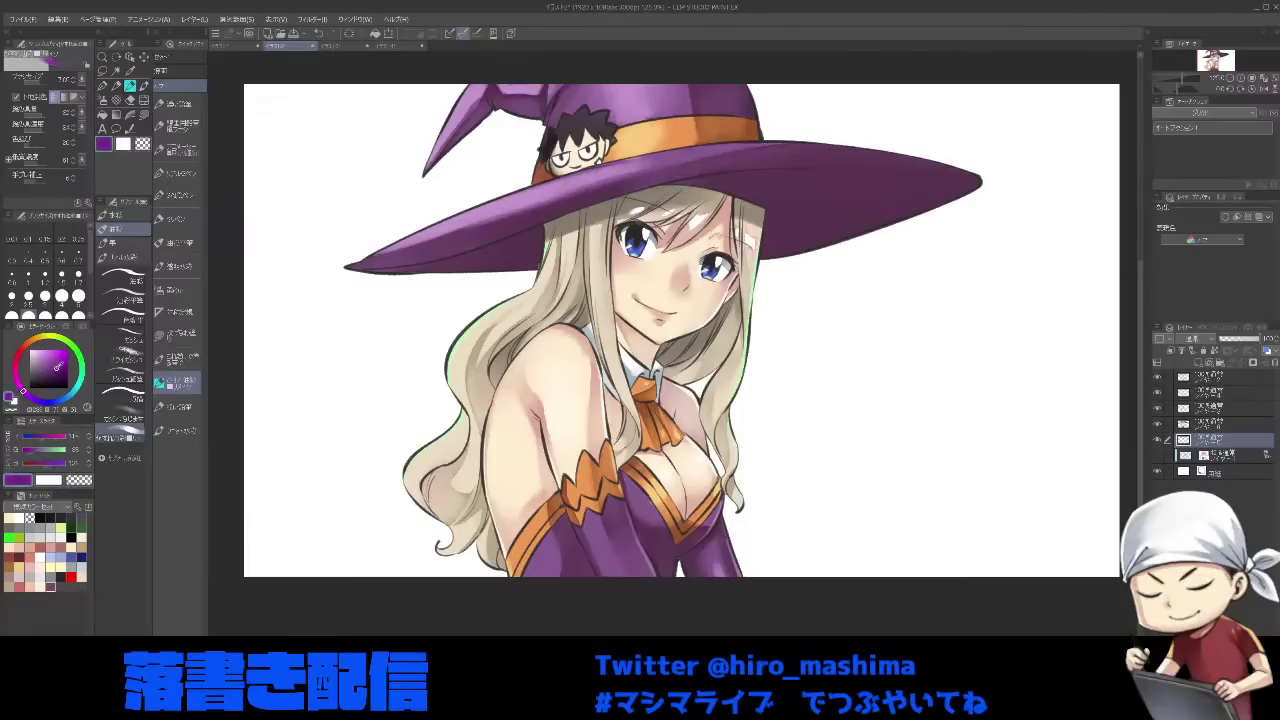
click(62, 356)
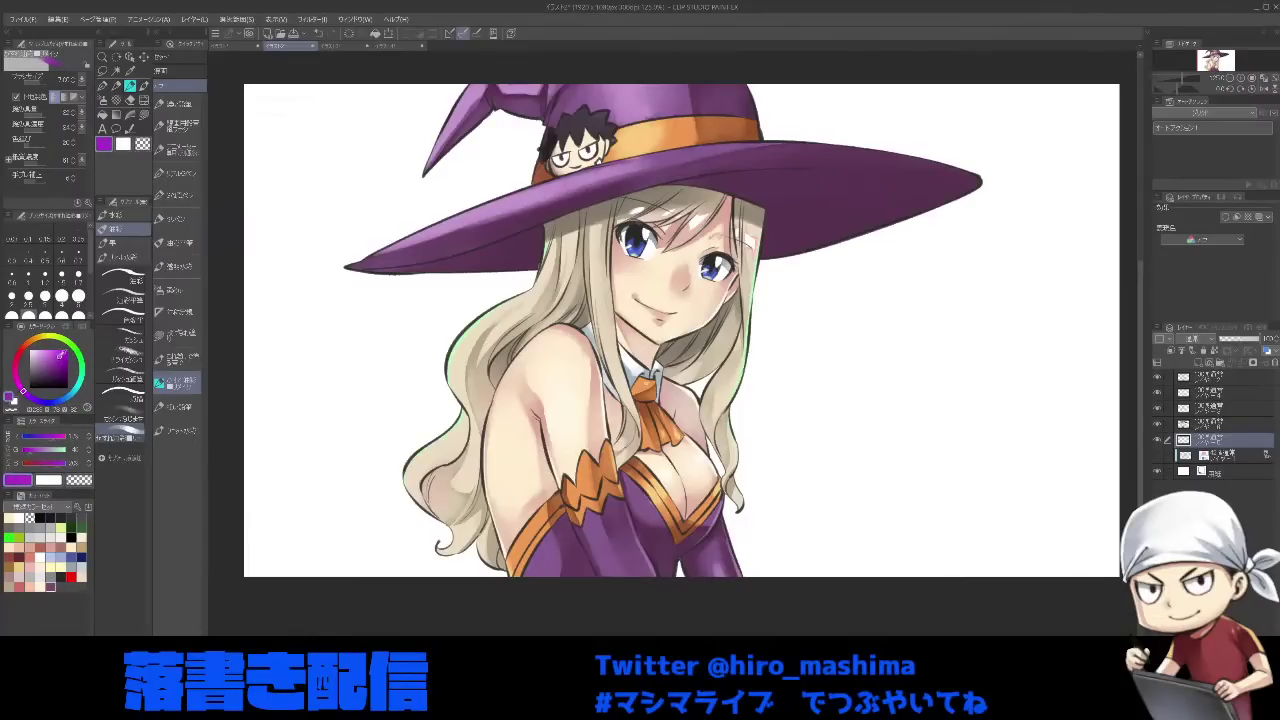
- Fill the white background around the witch with the purple, including the small gap between her arms at the lower edge
key(g)
click(389, 380)
click(892, 444)
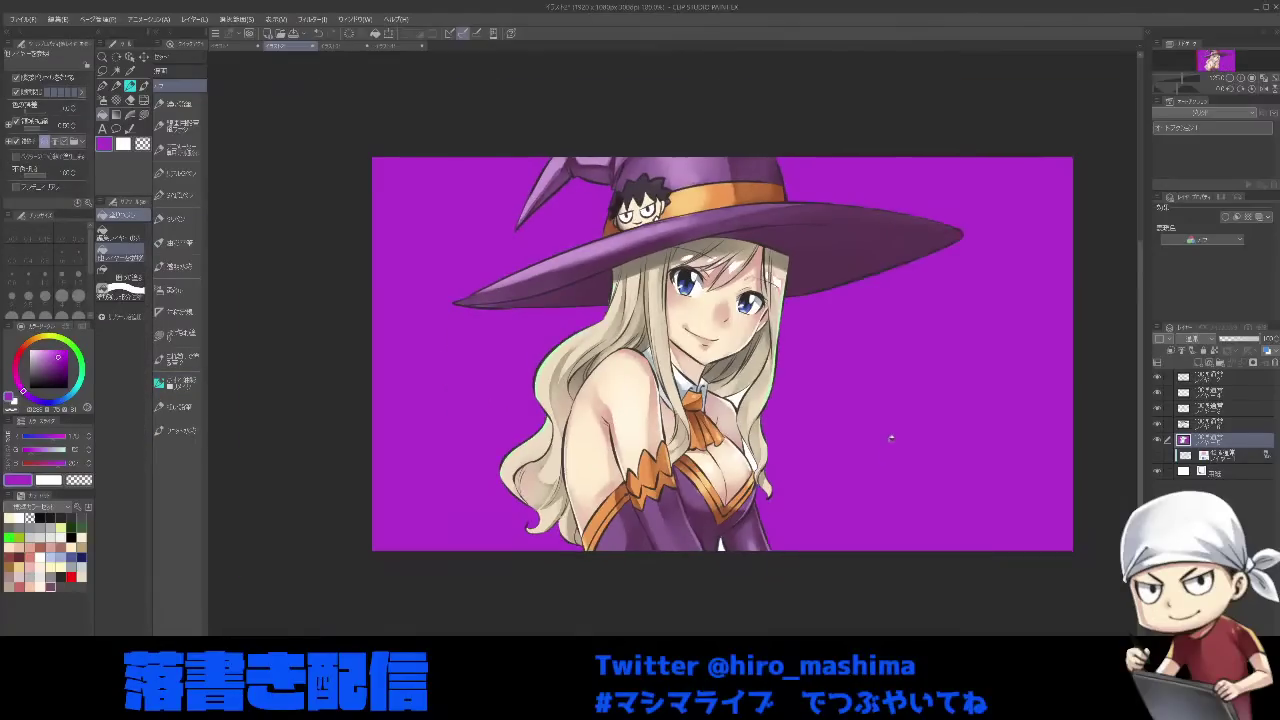
click(711, 576)
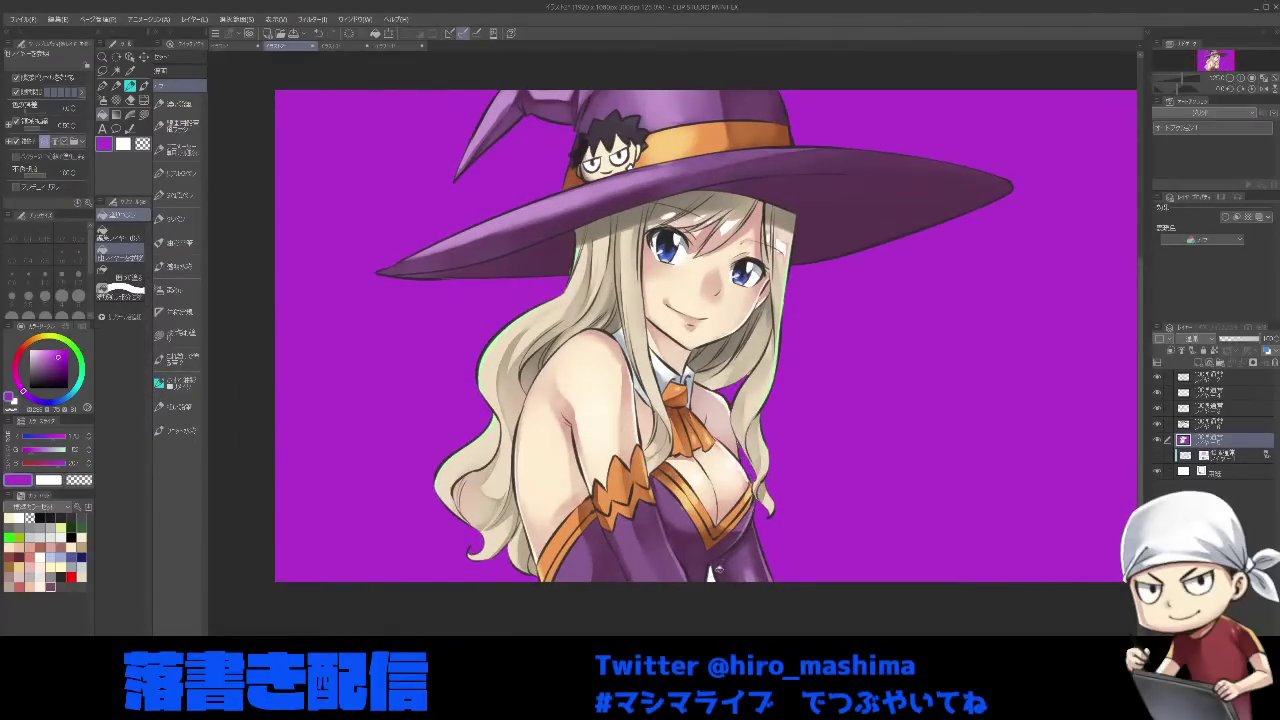
- On a new layer above the purple background, lasso-fill a near-black hill and a pointed-roof house silhouette beside the witch's long hair
click(177, 336)
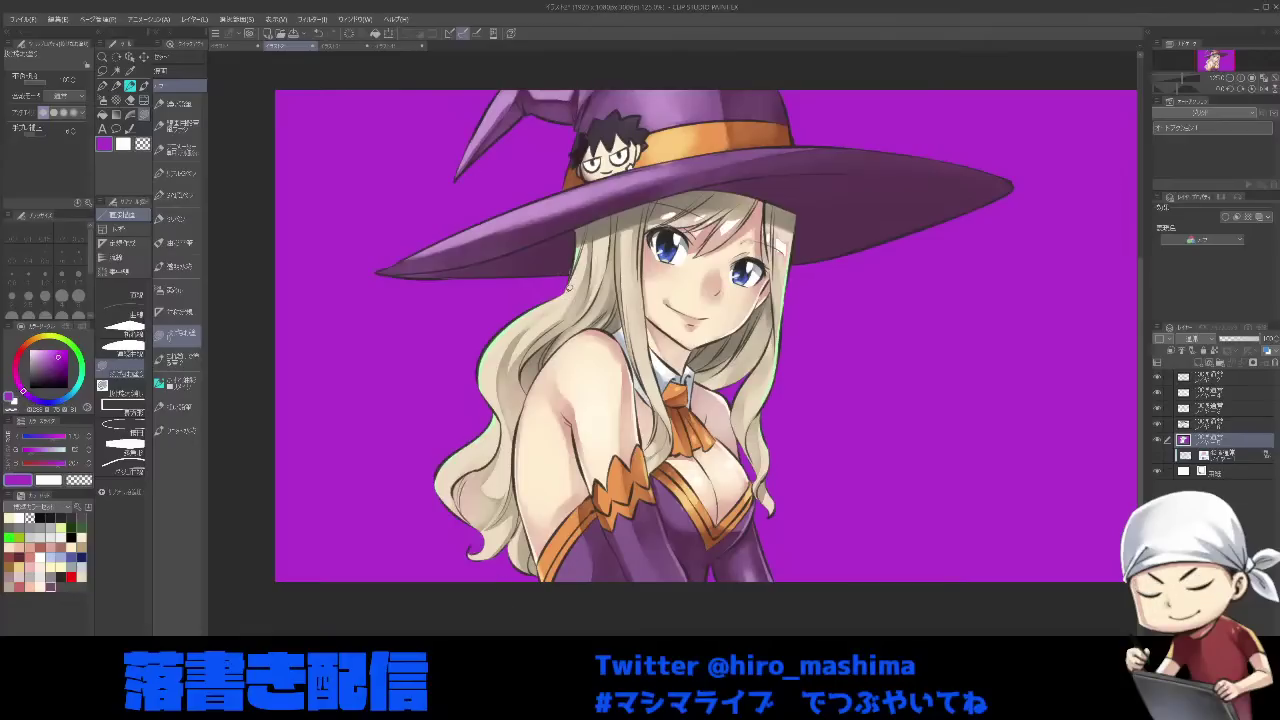
click(1201, 364)
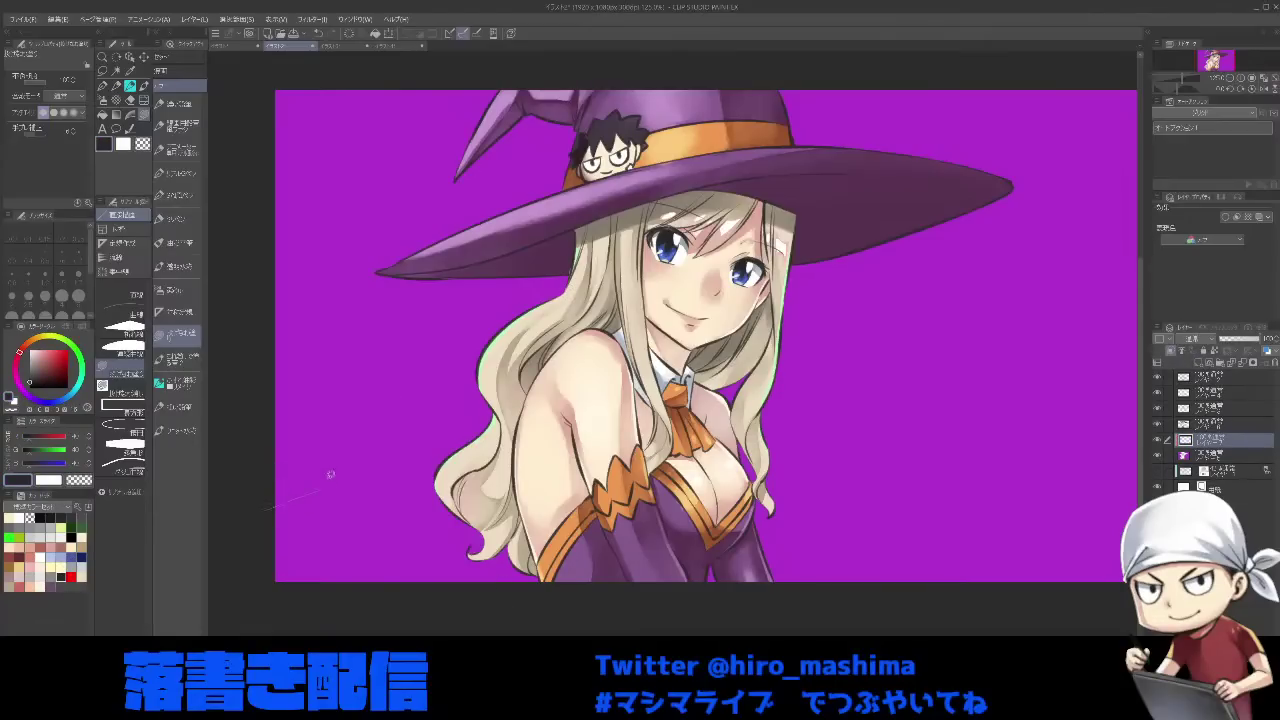
mouse_move(331, 475)
mouse_down()
mouse_move(319, 406)
mouse_move(295, 419)
mouse_move(360, 326)
mouse_move(432, 379)
mouse_move(420, 428)
mouse_up()
drag(457, 629, 430, 628)
drag(352, 600, 305, 505)
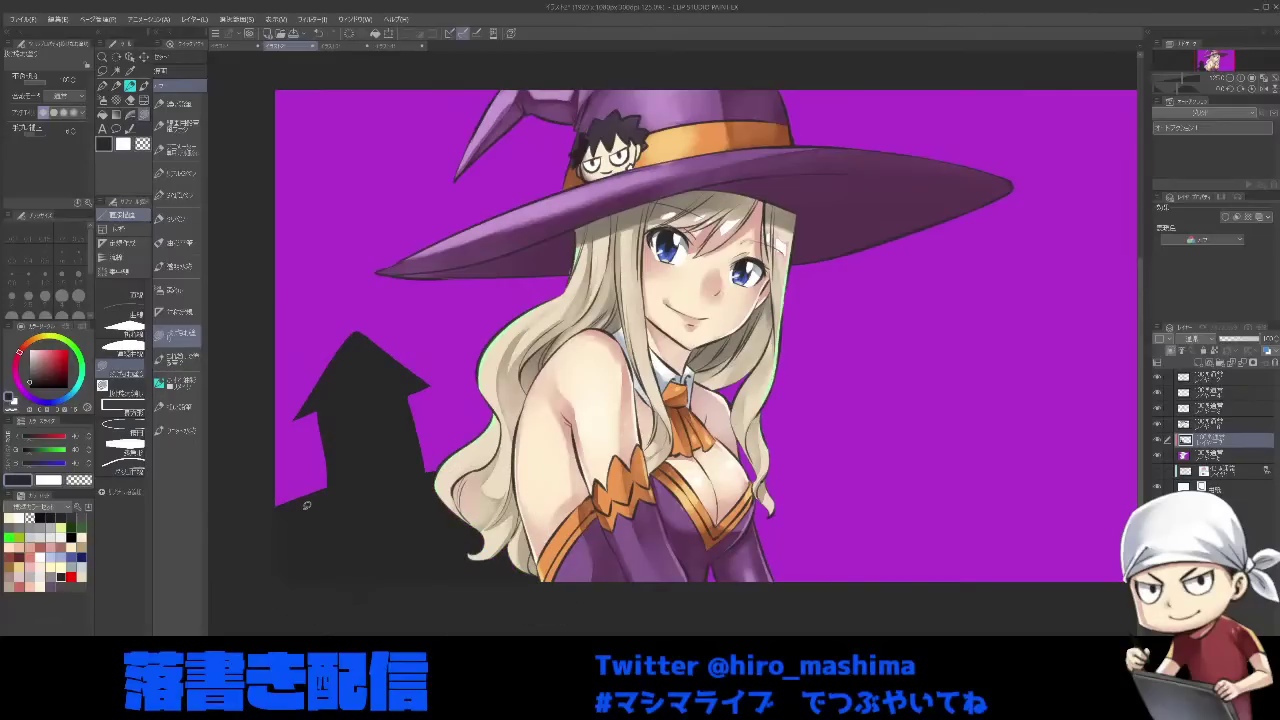
- Extend the near-black ground behind the witch to the picture's right side and fill a tall pointed-roof house silhouette on it
drag(800, 534, 780, 534)
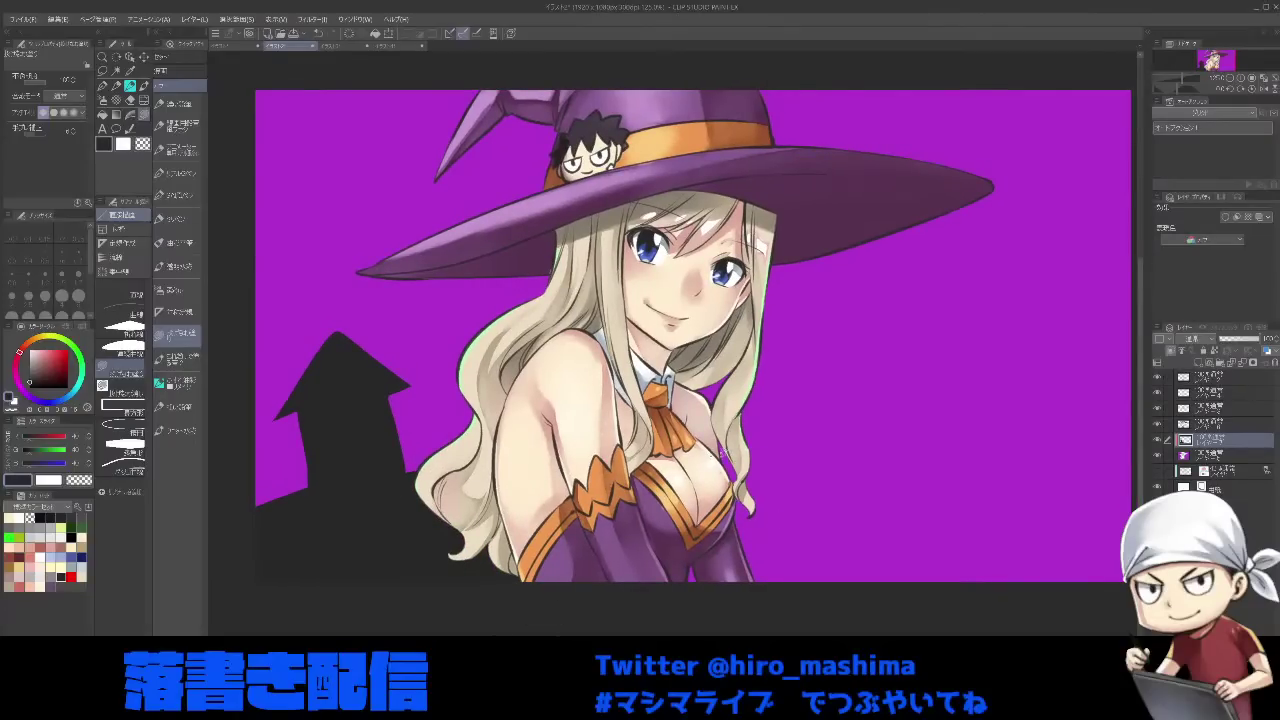
drag(849, 470, 626, 584)
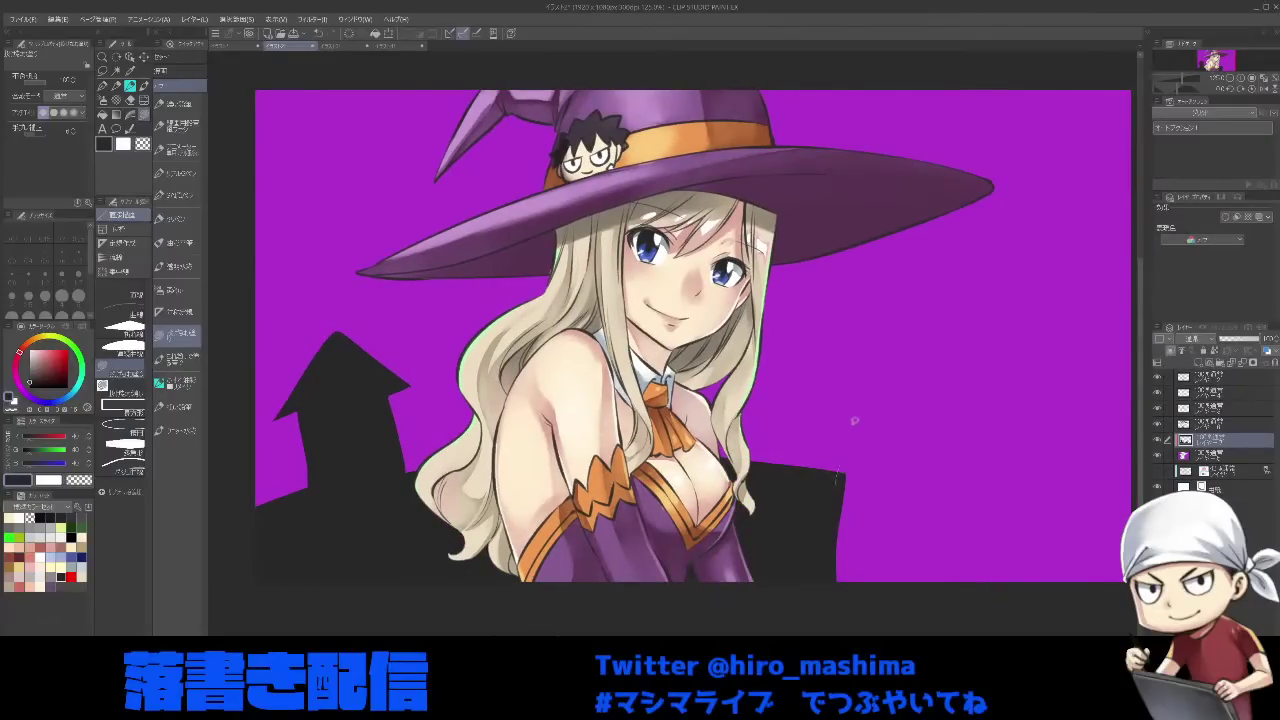
mouse_move(937, 435)
mouse_down()
mouse_move(925, 567)
mouse_move(791, 601)
mouse_up()
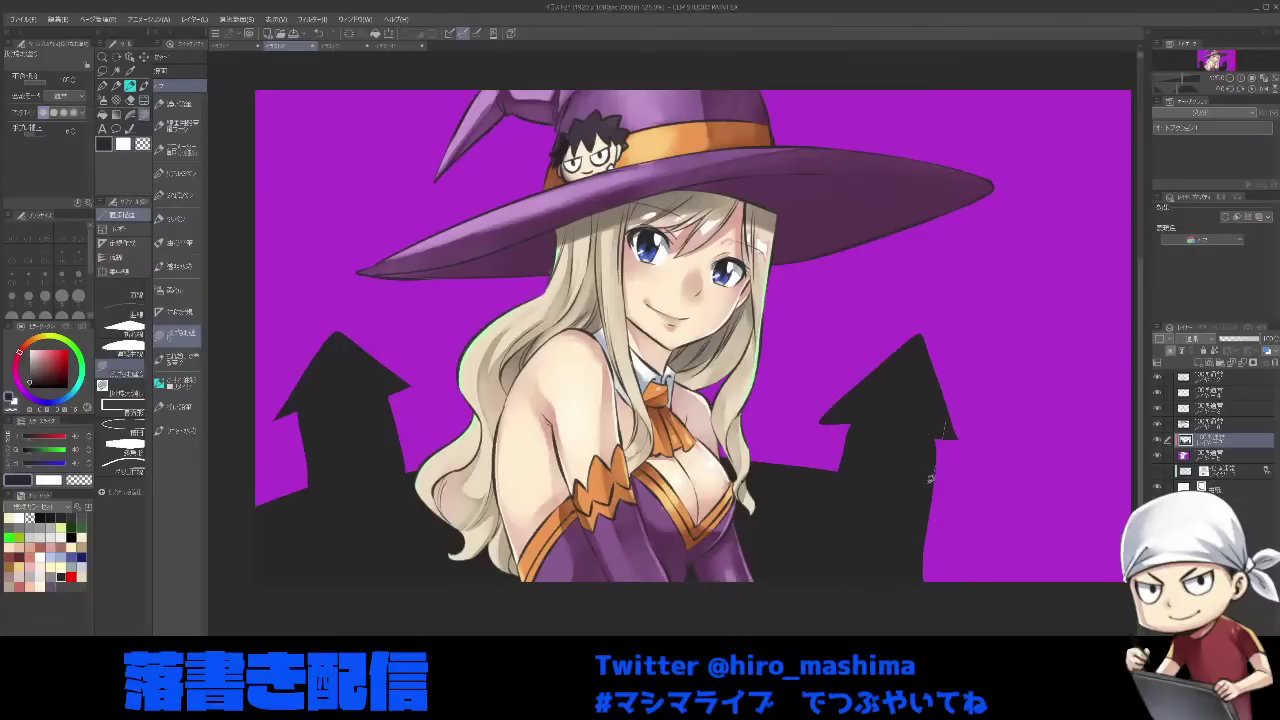
drag(915, 485, 1038, 506)
drag(1120, 537, 845, 585)
- Add a small tower, thin post and two more leaning houses to the skyline, plus slanted posts at the picture's left edge
key(ctrl+at)
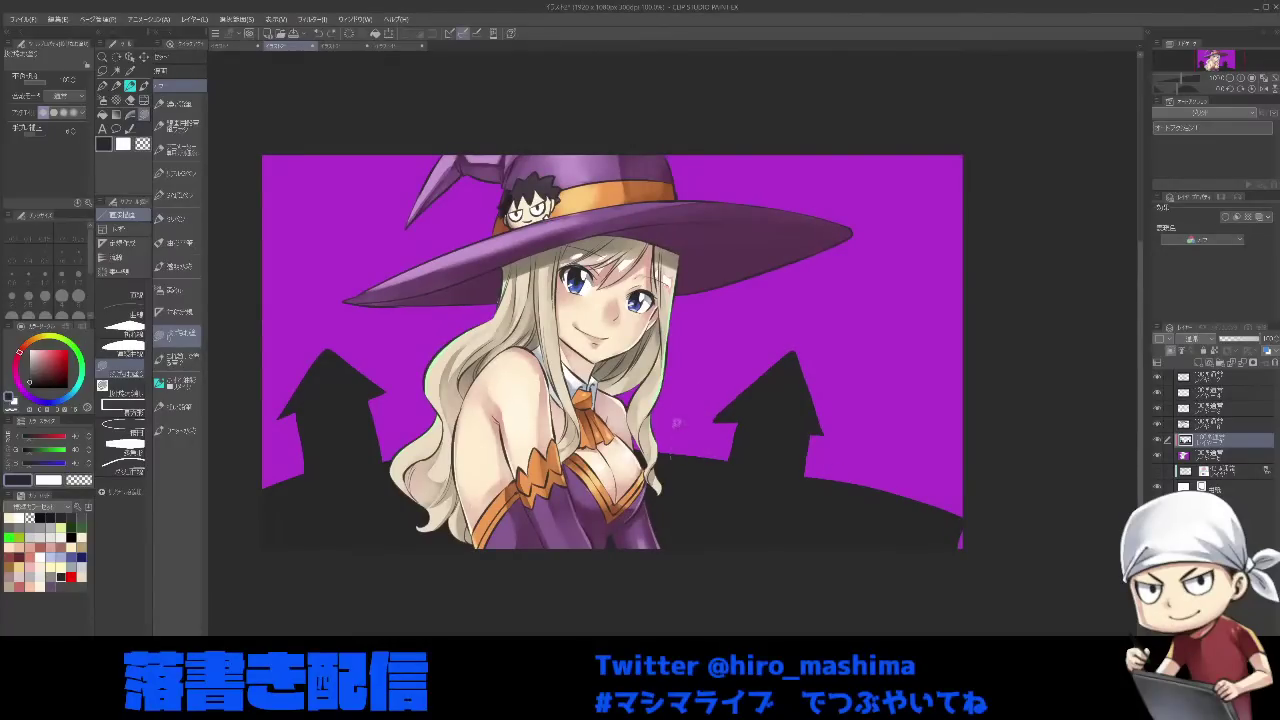
drag(704, 437, 711, 460)
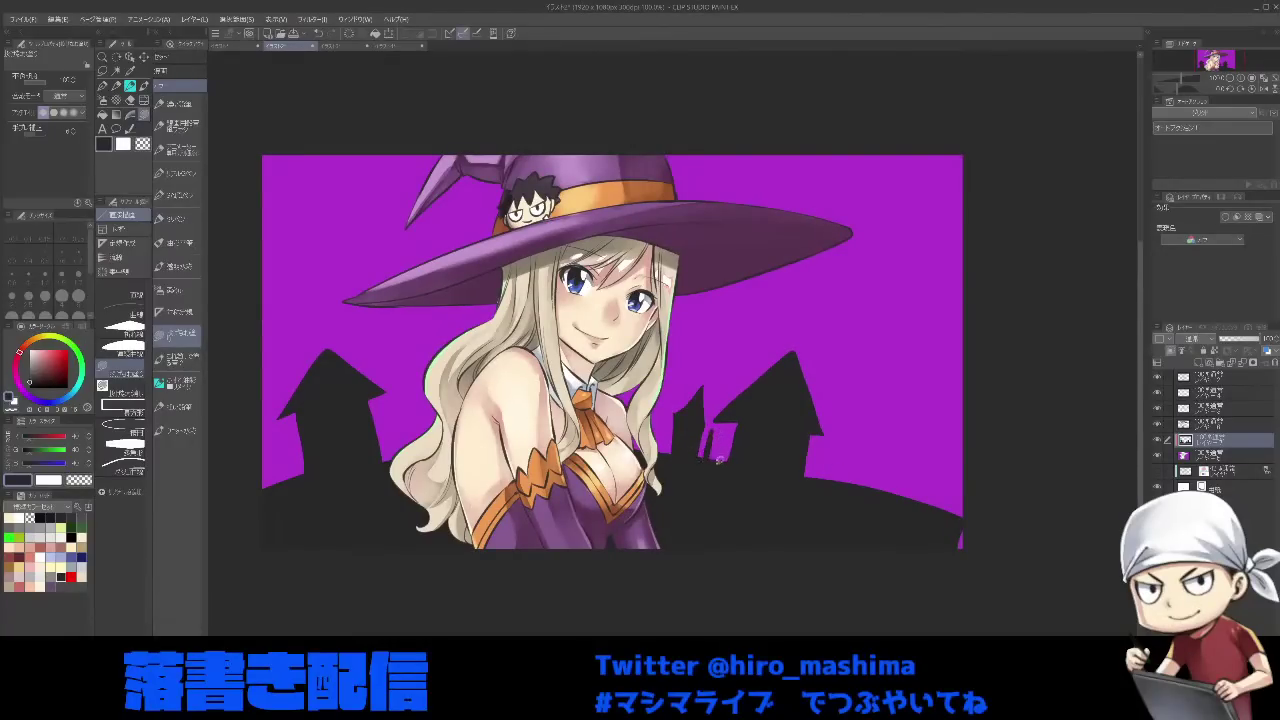
mouse_move(818, 480)
mouse_down()
mouse_move(832, 408)
mouse_move(870, 391)
mouse_move(878, 437)
mouse_move(833, 399)
mouse_move(873, 393)
mouse_move(862, 496)
mouse_up()
key(ctrl+z)
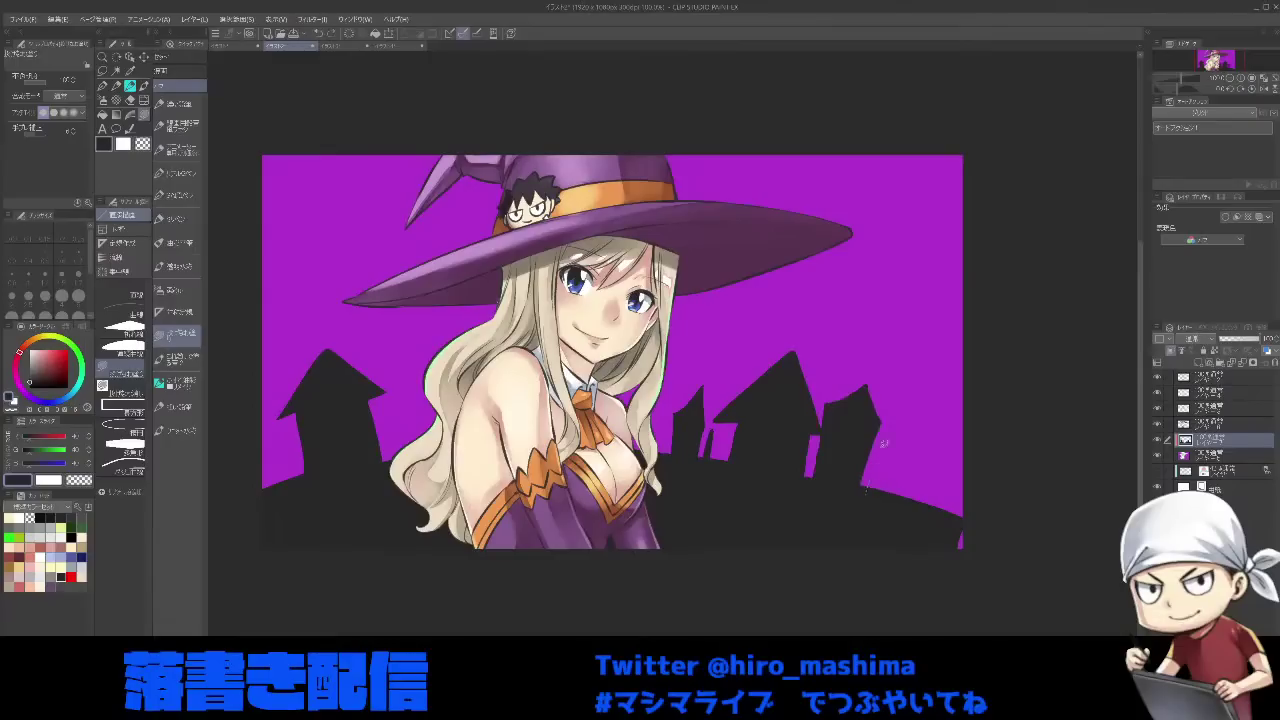
mouse_move(975, 406)
mouse_down()
mouse_move(974, 479)
mouse_move(975, 443)
mouse_up()
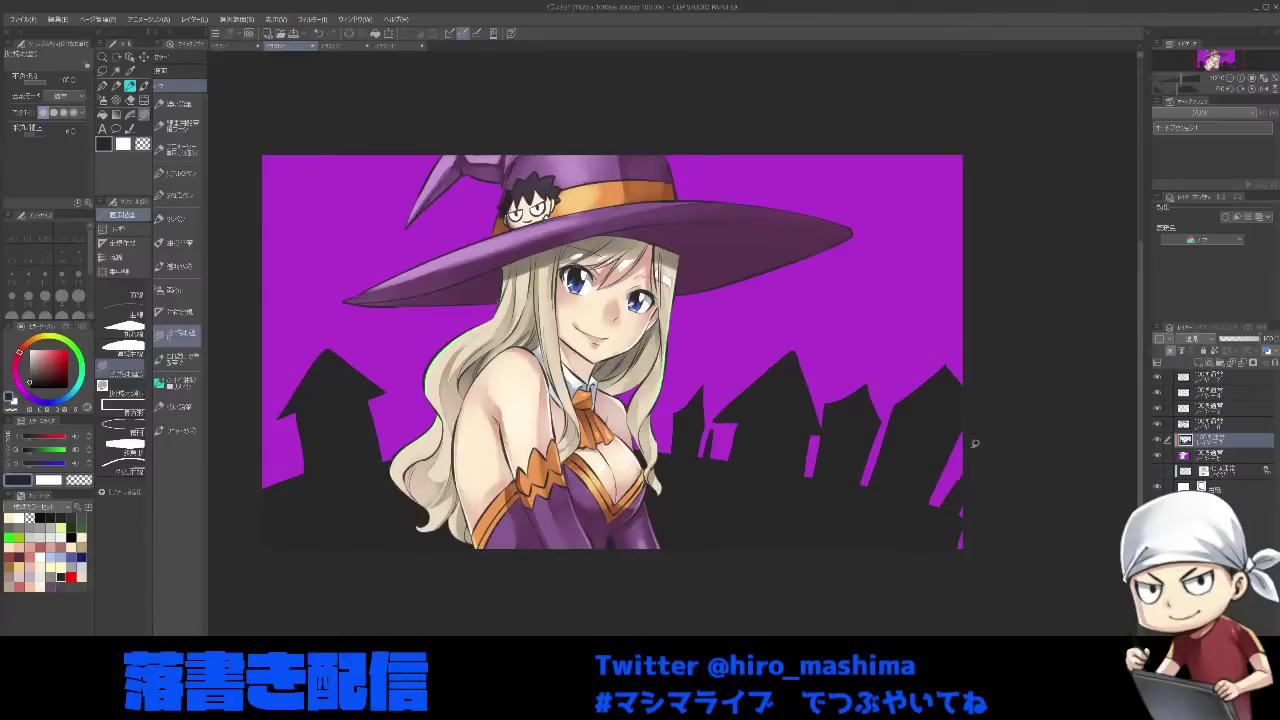
drag(303, 473, 219, 379)
key(ctrl+z)
mouse_move(297, 475)
mouse_down()
mouse_move(300, 497)
mouse_move(294, 480)
mouse_up()
- Lasso-fill a large pale-yellow moon with a thin wispy tail in the sky behind the tip of the hat brim
drag(794, 415, 858, 455)
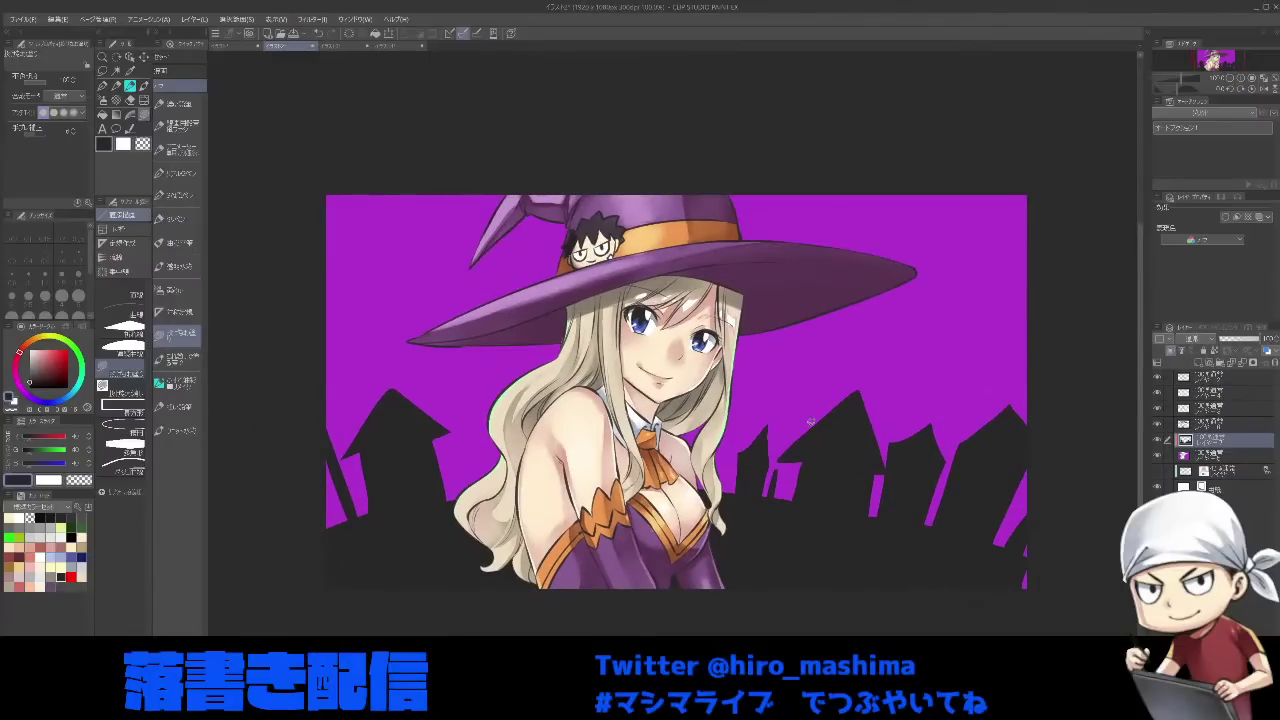
click(21, 566)
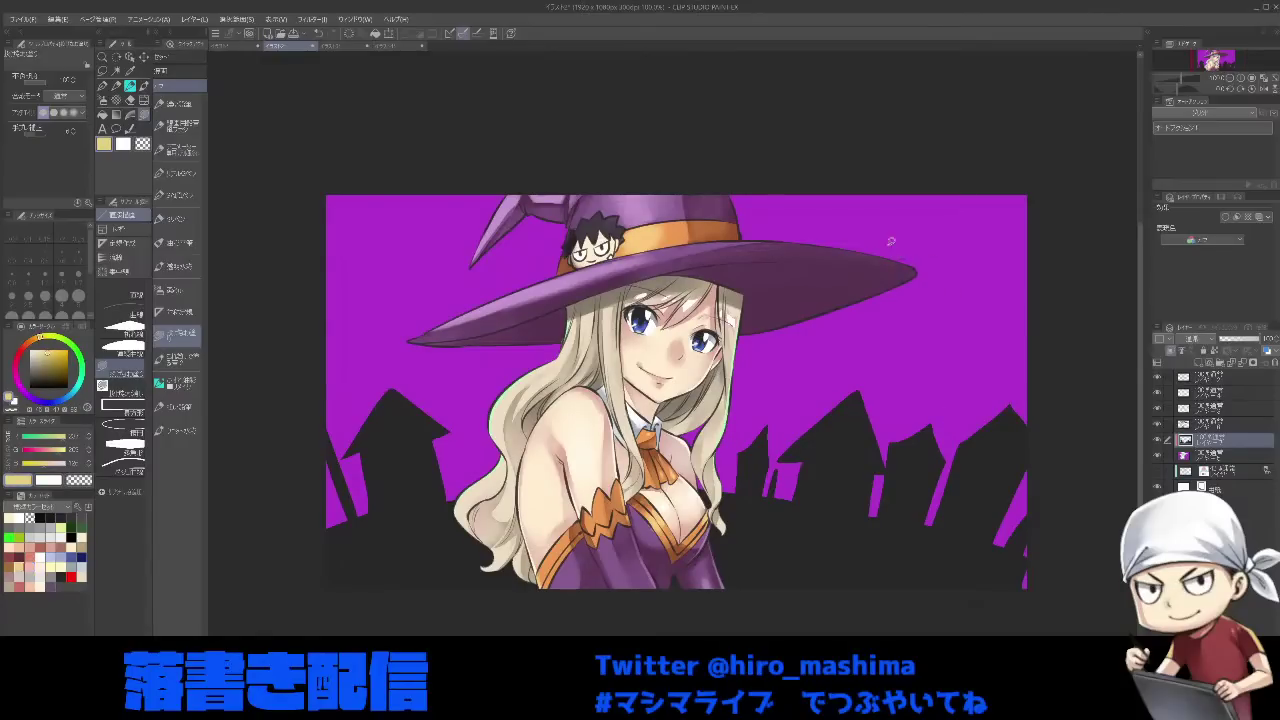
mouse_move(985, 316)
mouse_down()
mouse_move(888, 366)
mouse_move(845, 316)
mouse_move(900, 234)
mouse_up()
key(ctrl+z)
mouse_move(928, 377)
mouse_down()
mouse_move(843, 320)
mouse_move(886, 409)
mouse_move(846, 432)
mouse_up()
- Fill a pale-yellow square window on each of the four large houses in the background
key(minus)
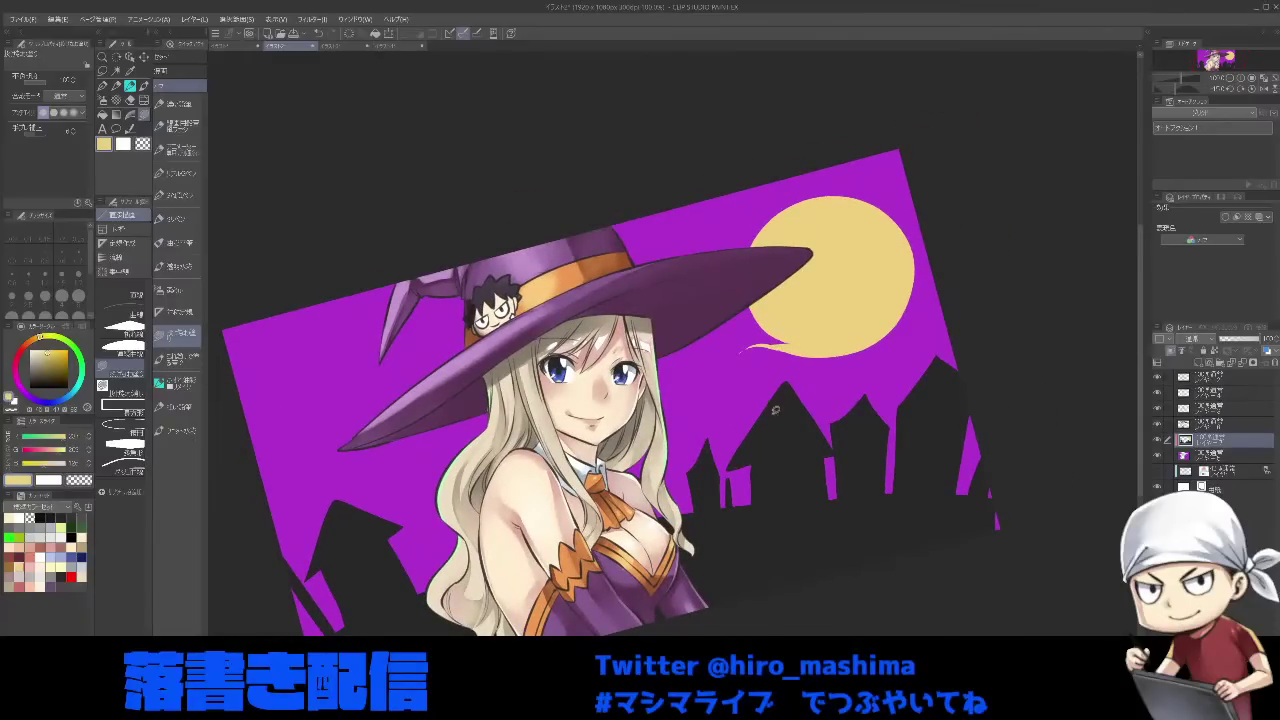
mouse_move(768, 474)
mouse_down()
mouse_move(767, 442)
mouse_move(796, 433)
mouse_up()
key(ctrl+z)
drag(771, 477, 768, 475)
key(ctrl+z)
mouse_move(774, 479)
mouse_down()
mouse_move(775, 447)
mouse_move(809, 446)
mouse_move(773, 480)
mouse_up()
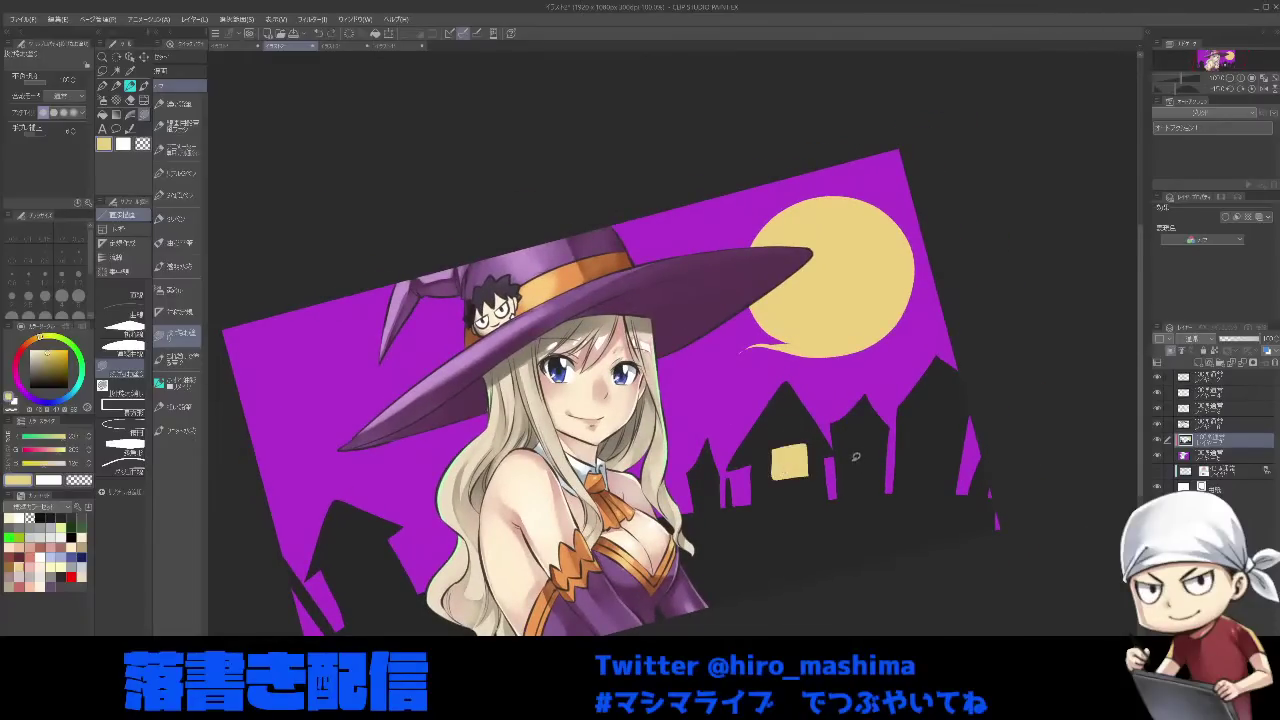
mouse_move(851, 455)
mouse_down()
mouse_move(876, 435)
mouse_move(853, 462)
mouse_move(954, 435)
mouse_move(914, 436)
mouse_up()
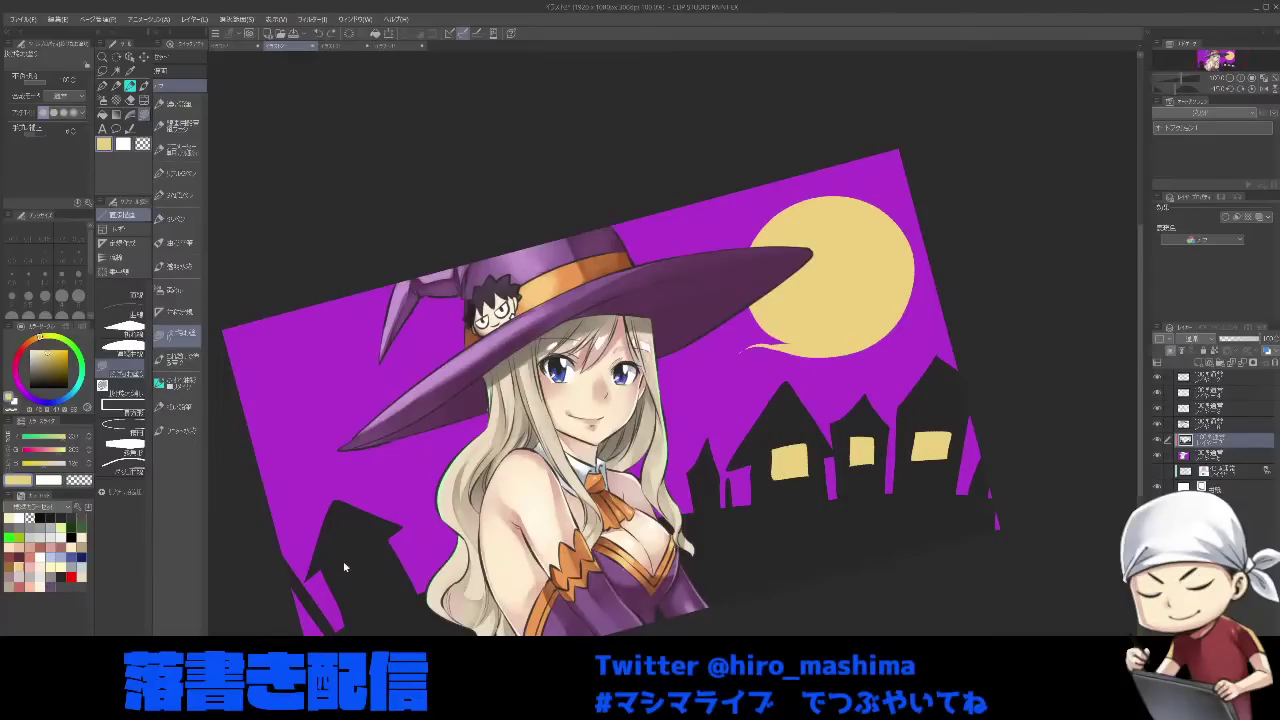
mouse_move(338, 569)
mouse_down()
mouse_move(374, 577)
mouse_move(339, 573)
mouse_move(364, 583)
mouse_move(381, 561)
mouse_up()
- Sample the near-black silhouette color and draw crossed bars over the lit house windows with the pen
alt+click(362, 535)
key(p)
click(180, 196)
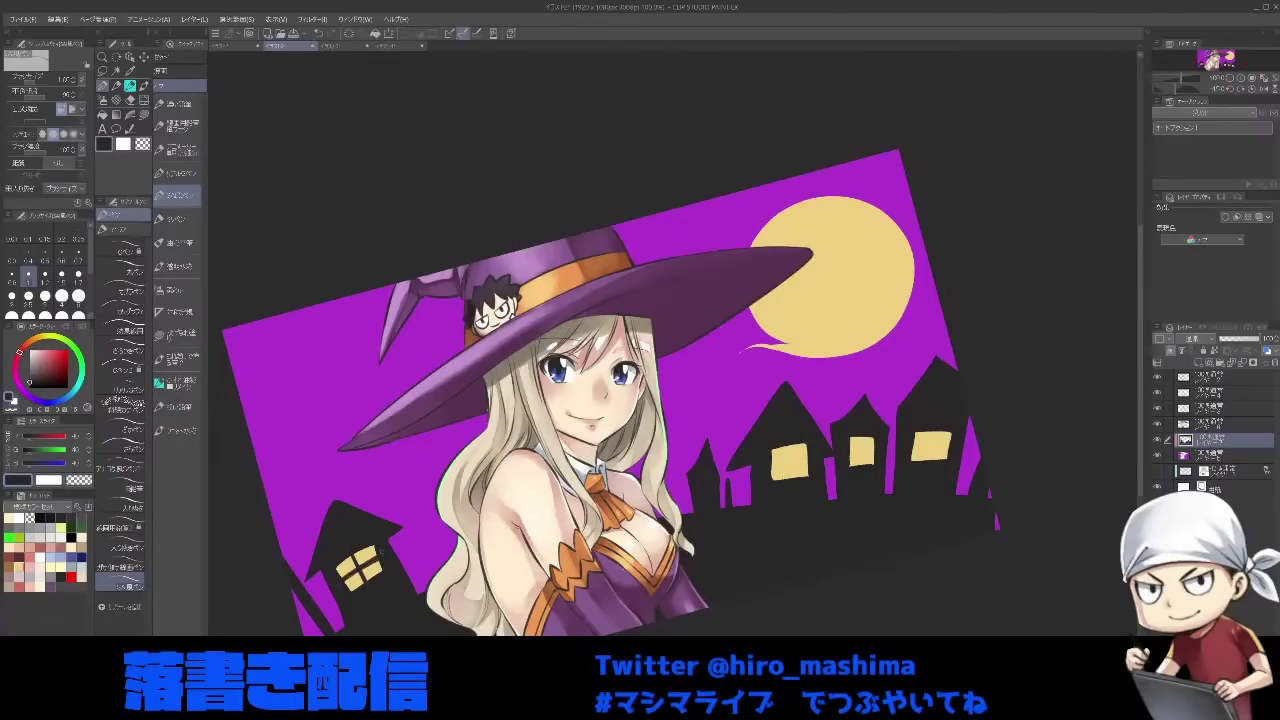
drag(791, 445, 790, 480)
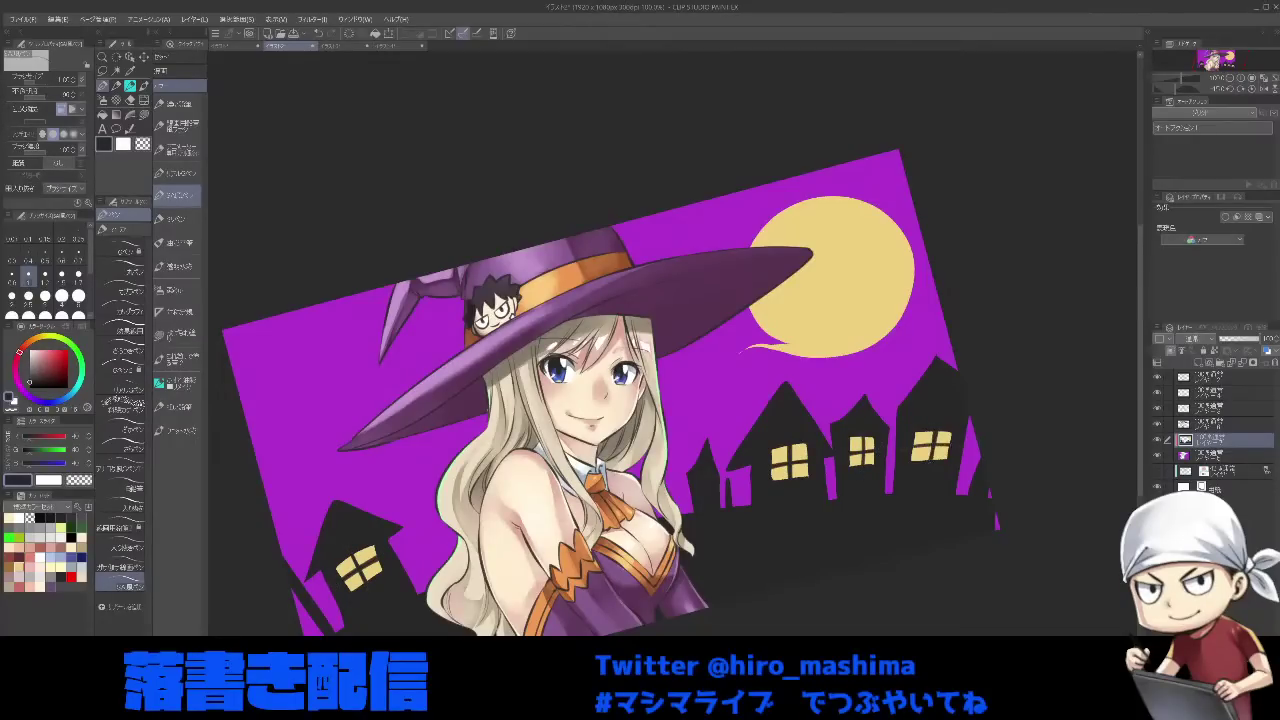
drag(912, 450, 955, 441)
key(^)
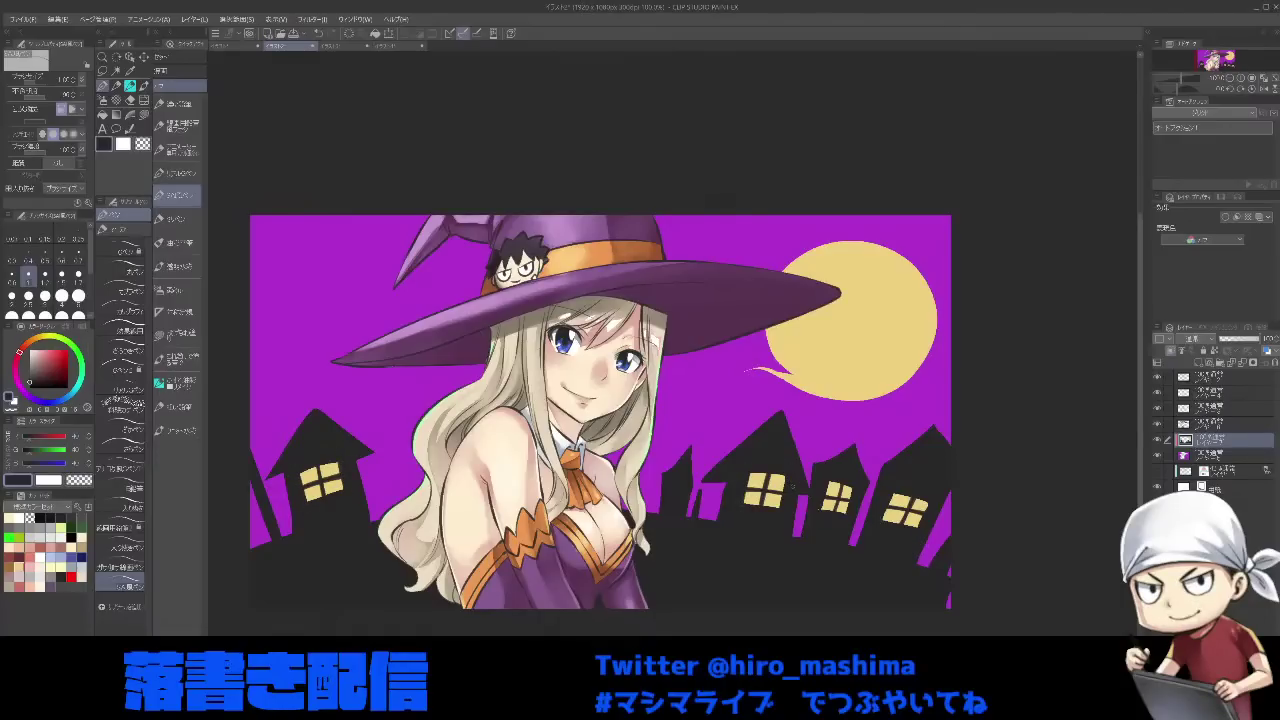
- Increase the pen's brush size to 1.7 and look over the whole illustration
key(])
key(])
key(])
key(])
key(])
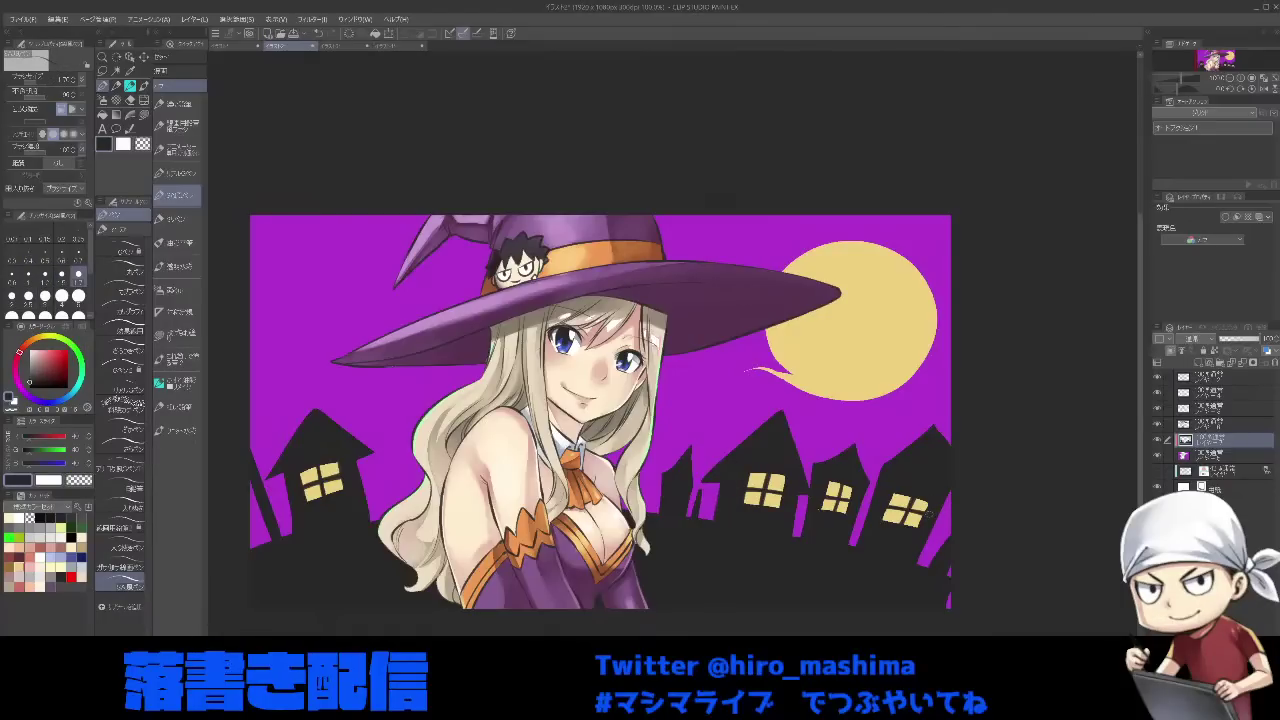
drag(928, 513, 1006, 491)
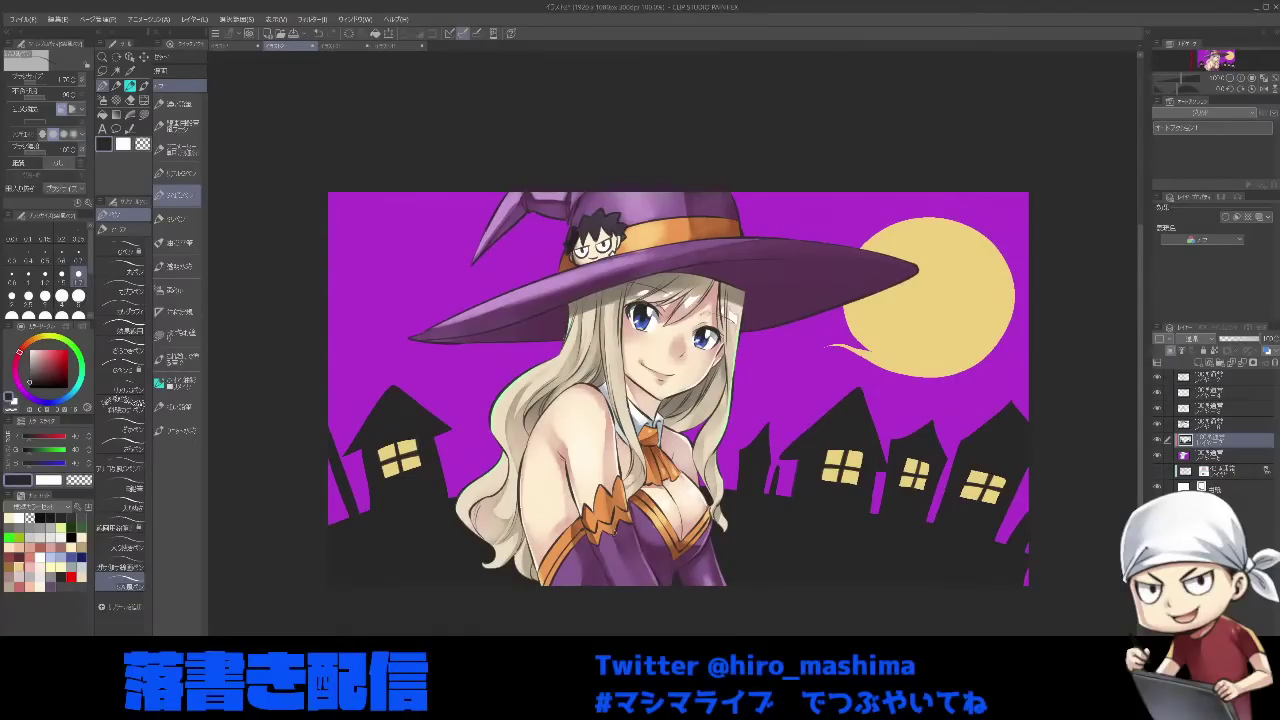
scroll(763, 547, up, 1)
drag(787, 541, 793, 553)
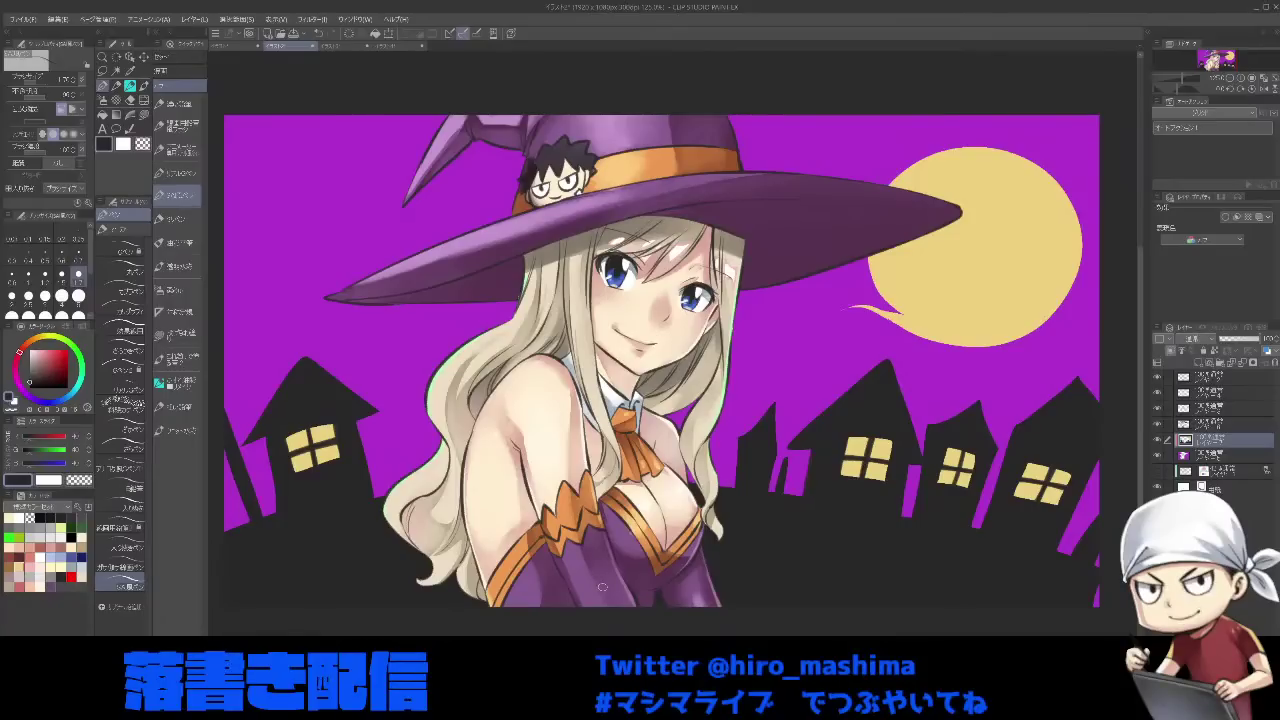
scroll(860, 346, down, 1)
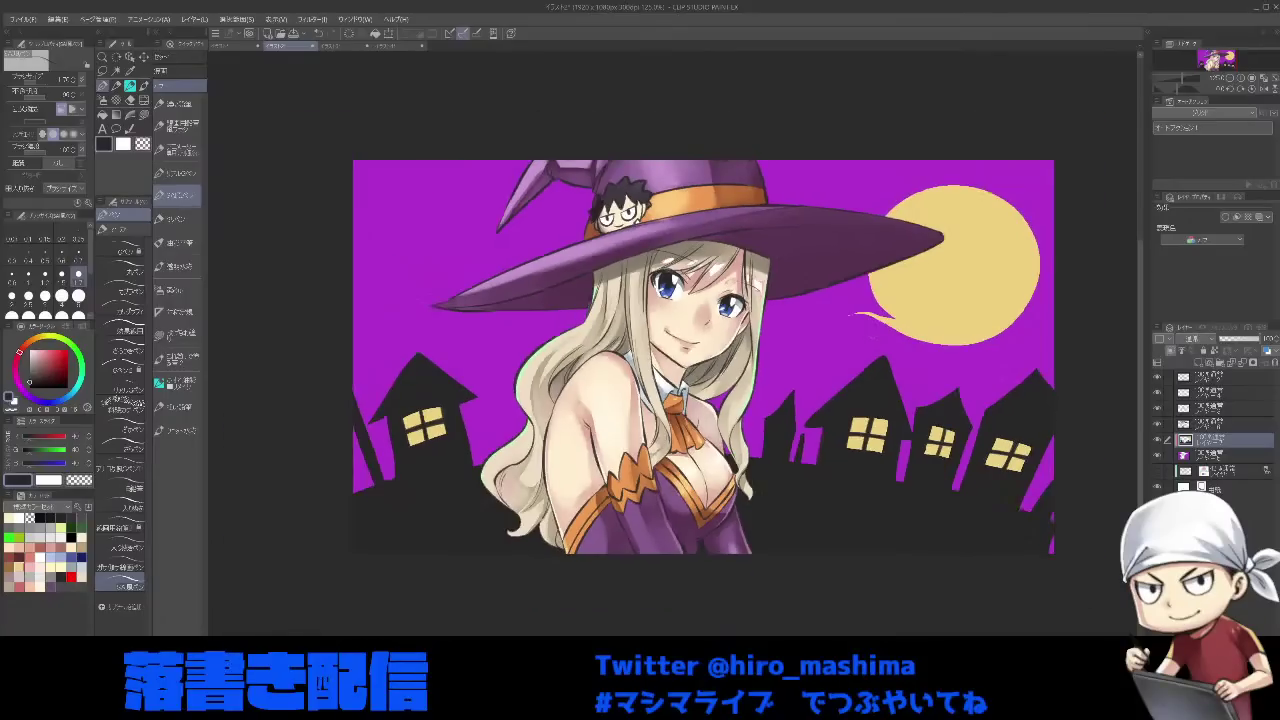
scroll(869, 360, up, 1)
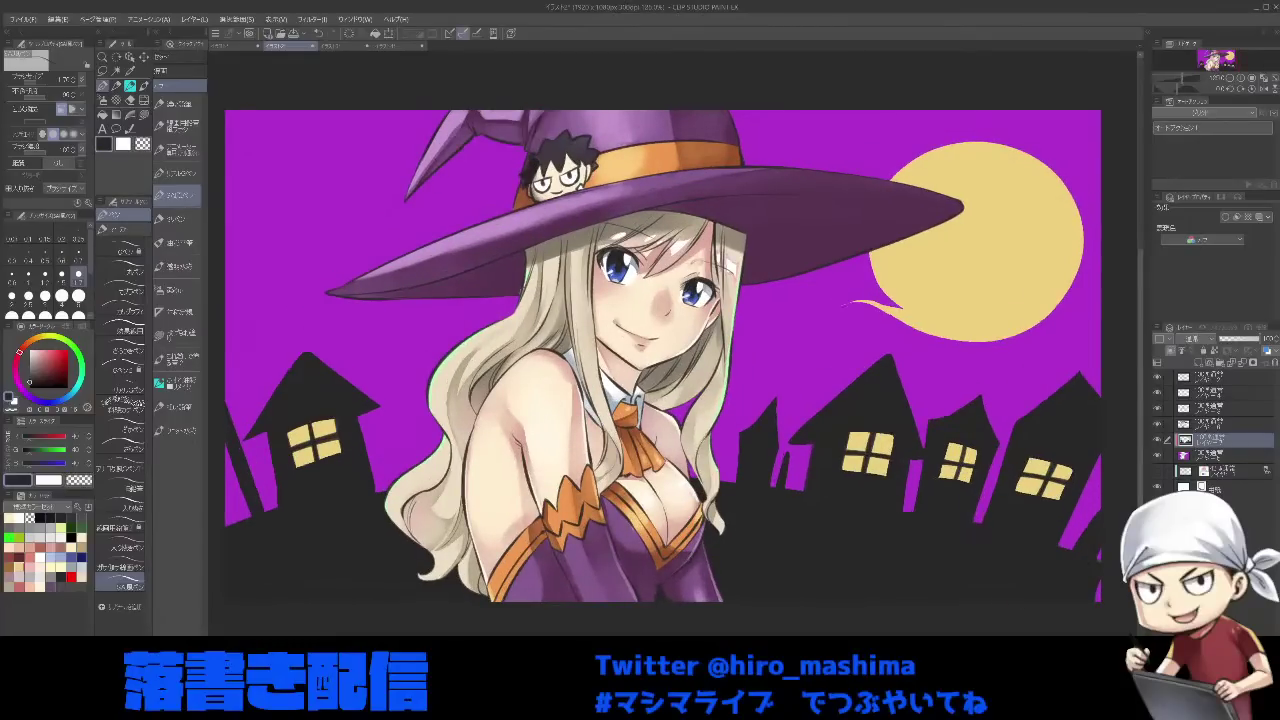
- Toggle the visibility of the clothing, hair and skin layers to identify them, and make the skin layer active
click(1215, 427)
click(1158, 425)
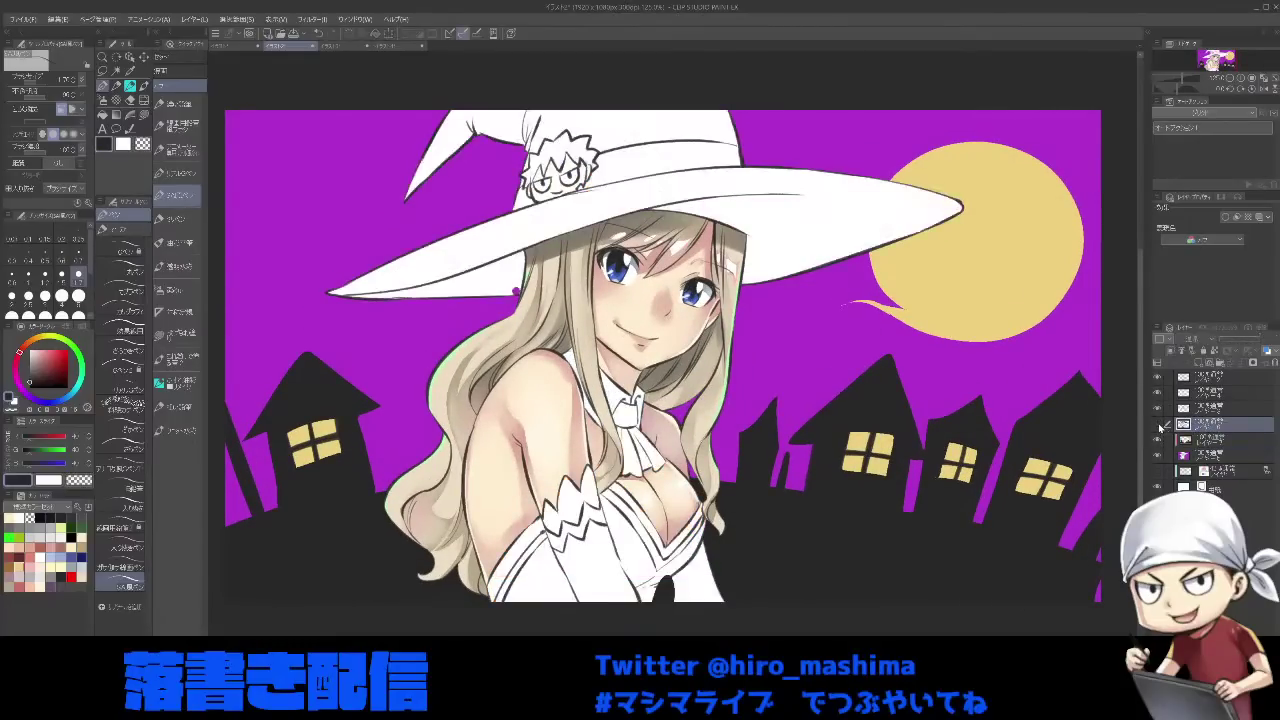
click(1158, 425)
click(1158, 409)
click(1158, 410)
click(1158, 397)
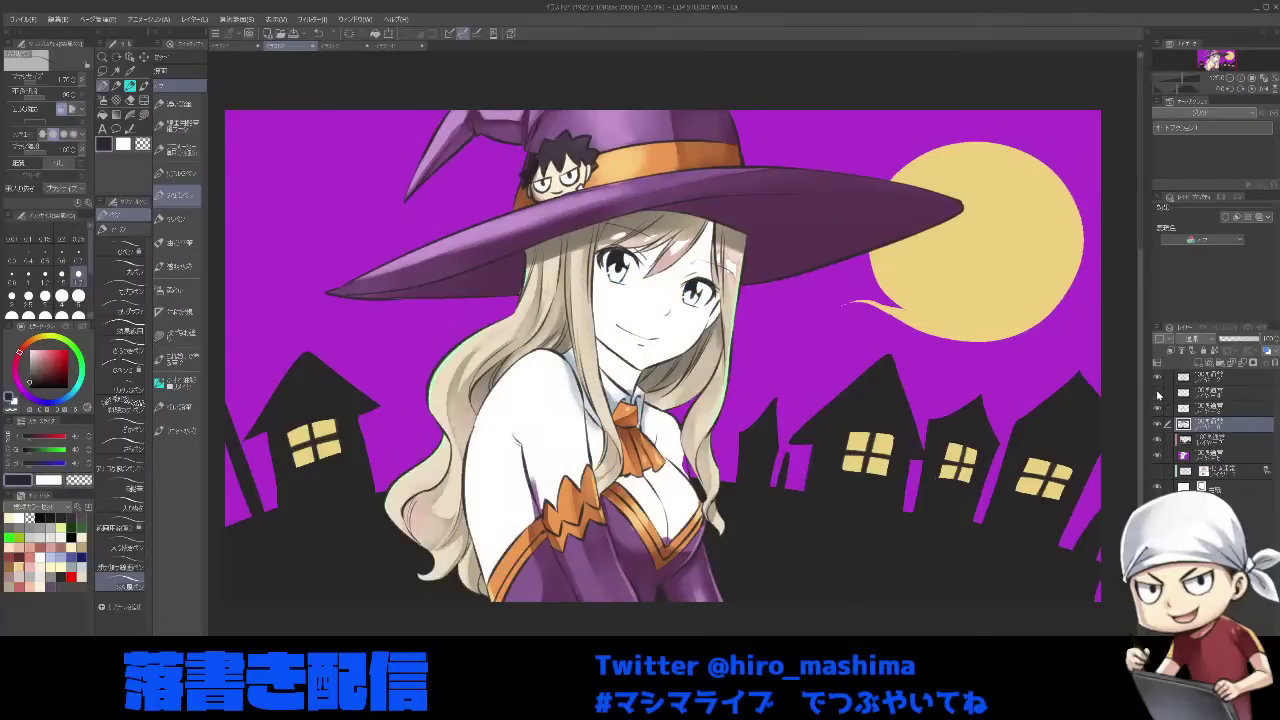
click(1158, 397)
click(1210, 393)
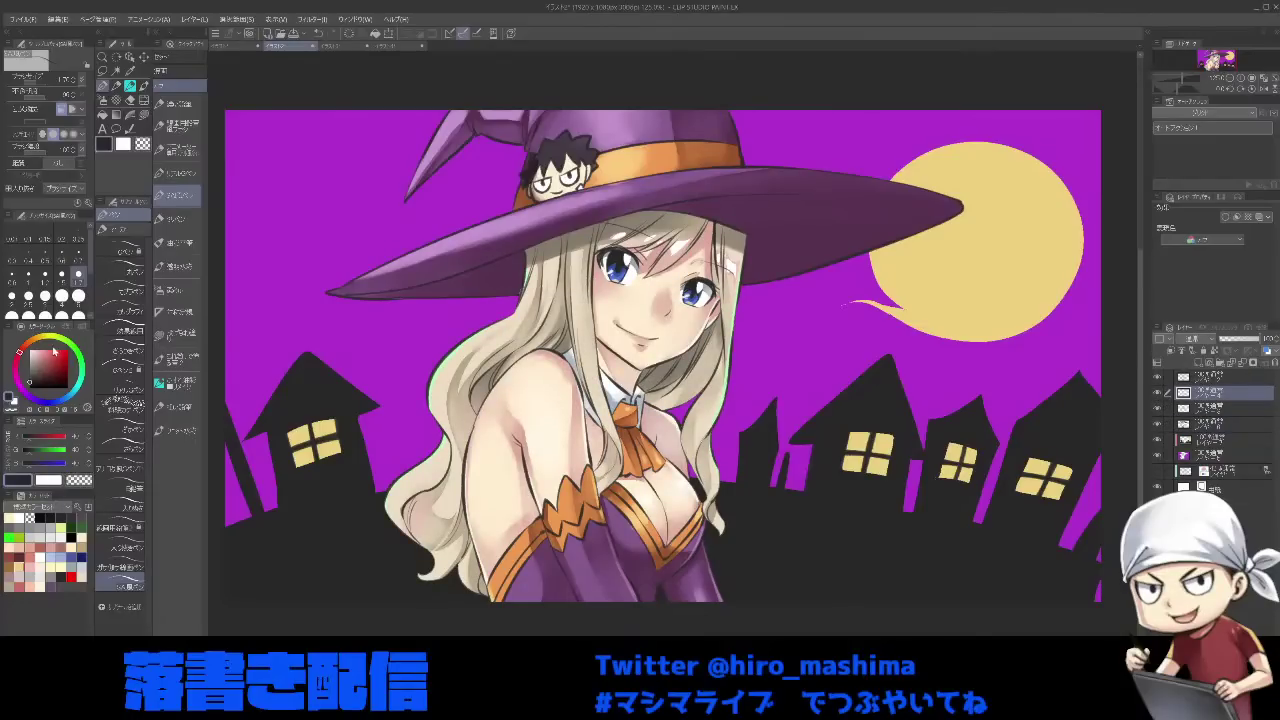
- Choose white, set the brush size to 1.0 and dot small highlights on the nose, cheeks, lower lip and shoulder
drag(46, 354, 29, 349)
drag(668, 304, 685, 344)
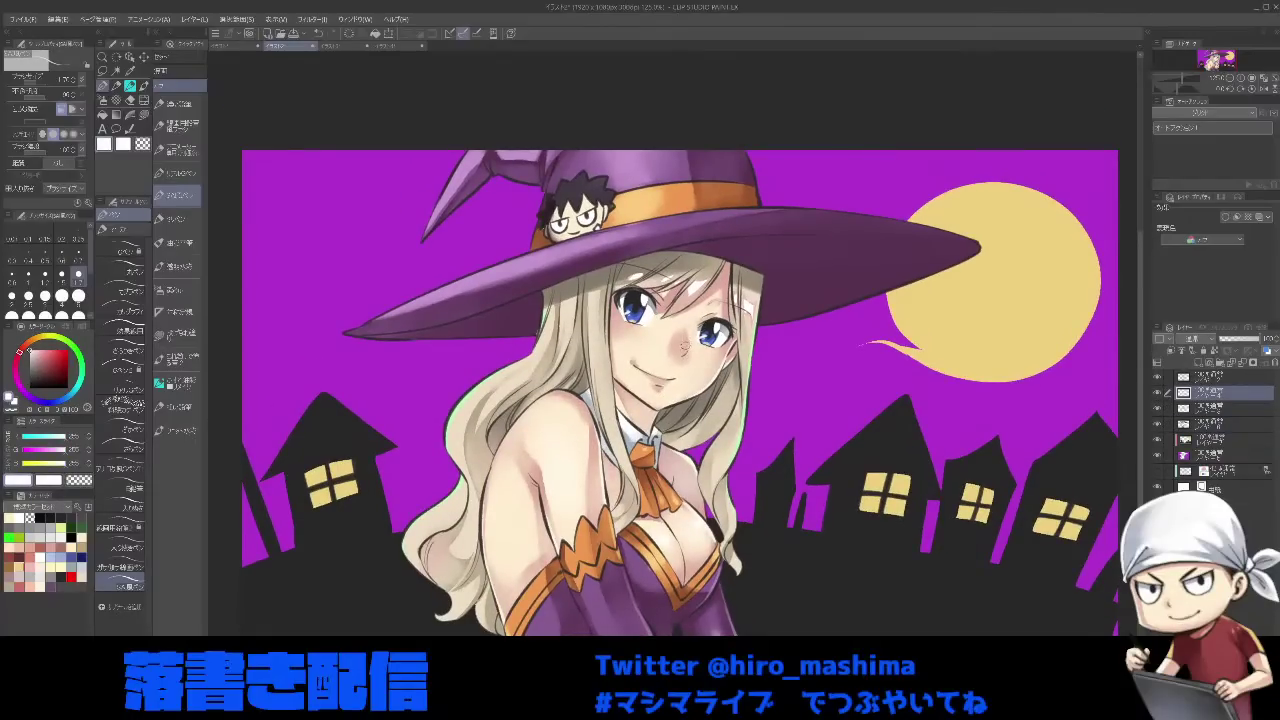
key(bracketleft)
key(bracketleft)
key(bracketleft)
key(bracketleft)
key(bracketleft)
key(bracketright)
key(bracketright)
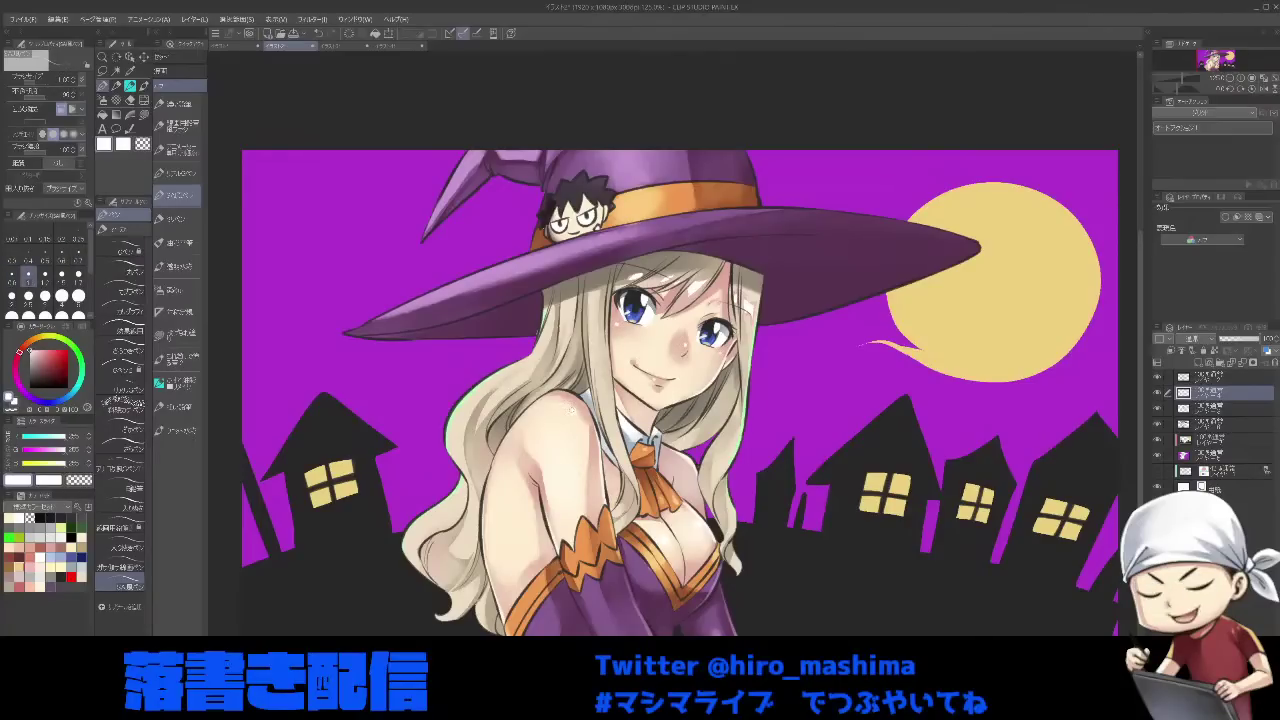
scroll(580, 411, up, 4)
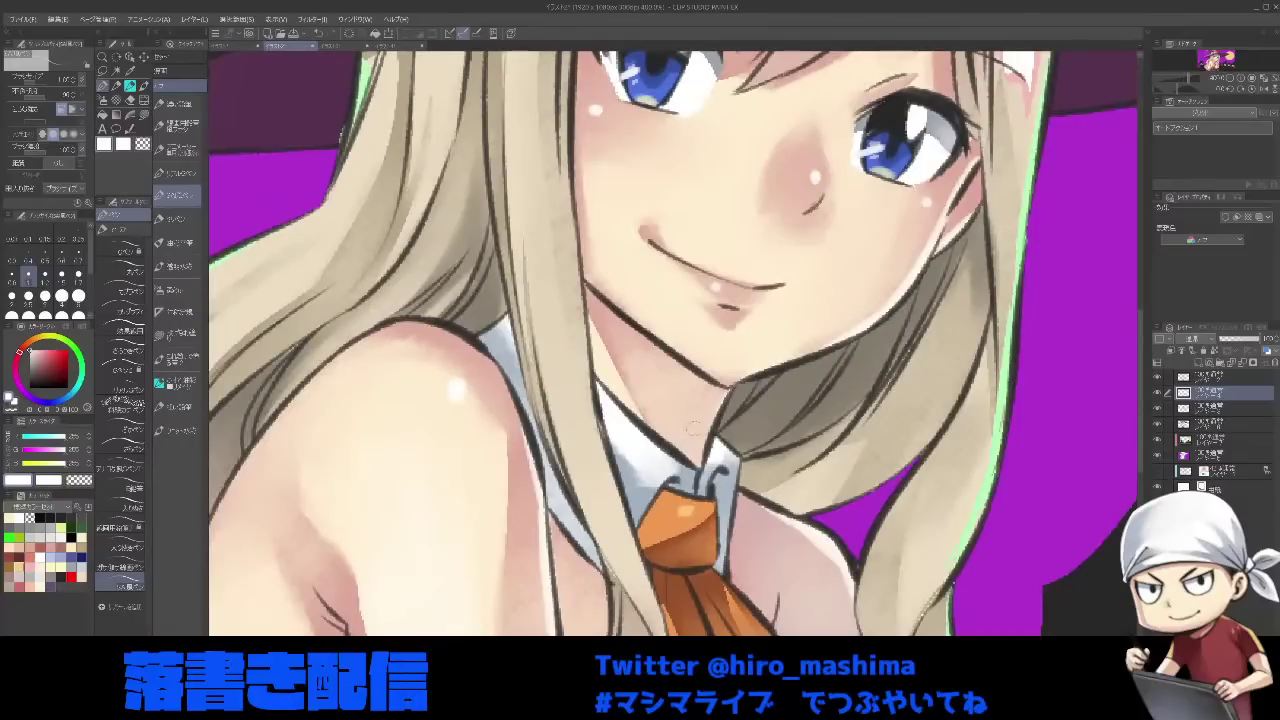
scroll(700, 418, down, 5)
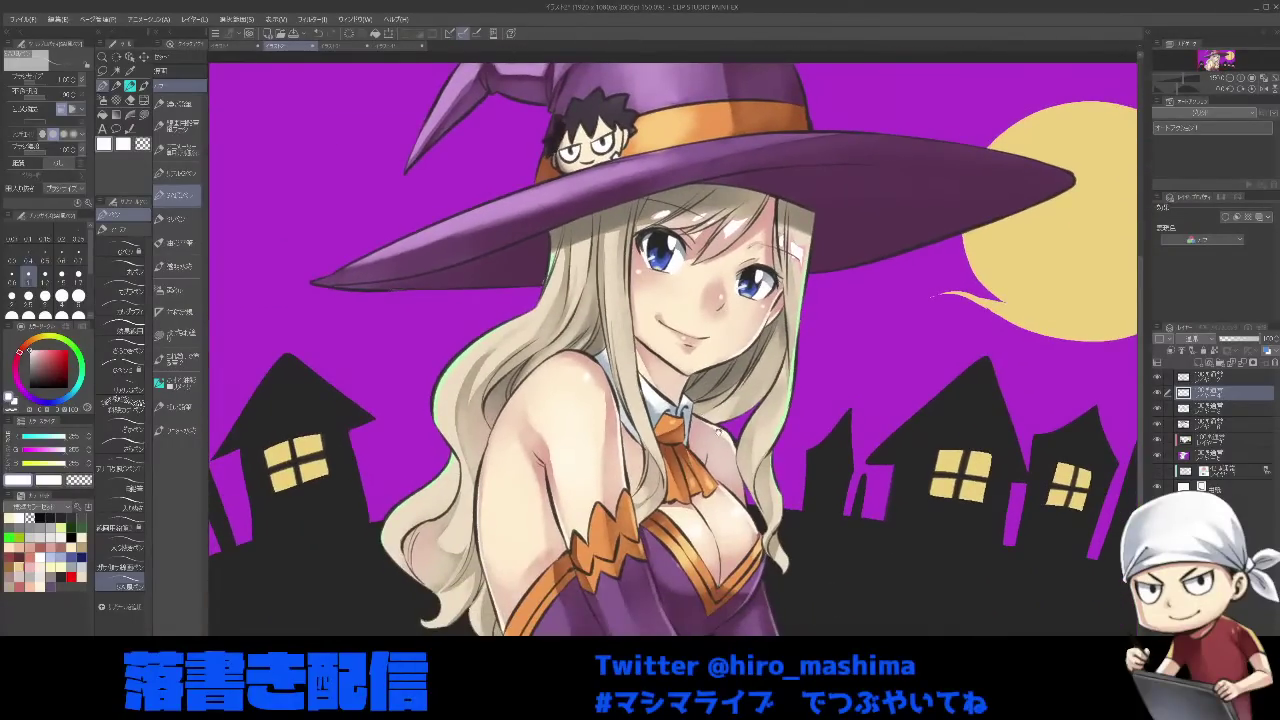
mouse_move(720, 481)
mouse_down()
mouse_move(714, 437)
mouse_move(716, 464)
mouse_up()
scroll(715, 463, down, 2)
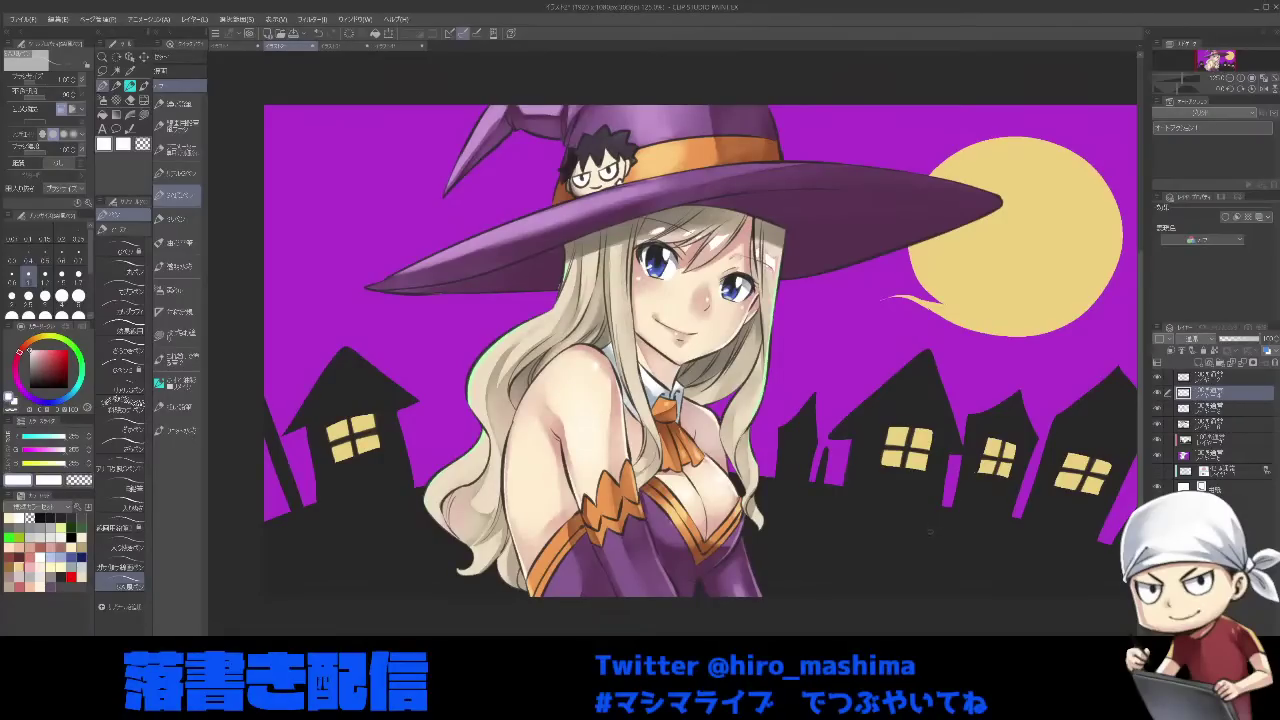
- Write the date 10.22.2022 and the artist's signature in white on the dark ground below the right-hand houses
drag(930, 532, 765, 522)
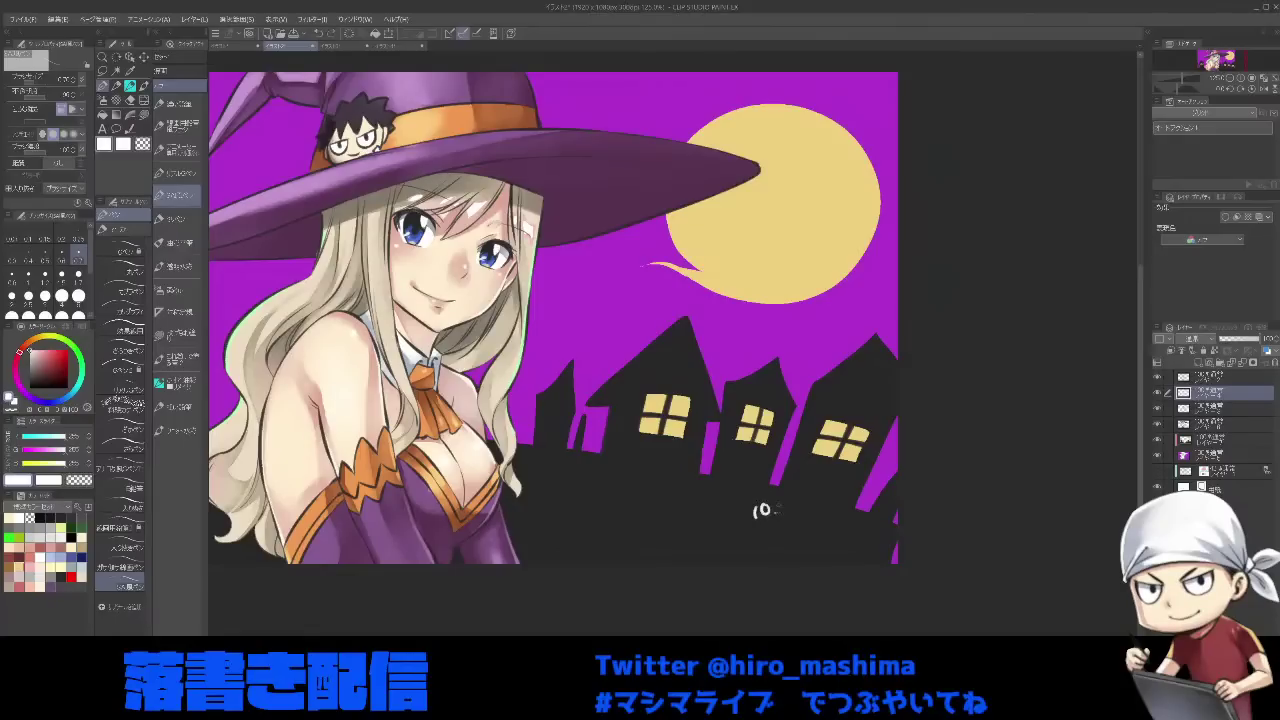
drag(772, 502, 823, 511)
click(810, 511)
mouse_move(832, 493)
mouse_down()
mouse_move(827, 503)
mouse_move(856, 499)
mouse_up()
mouse_move(784, 518)
mouse_down()
mouse_move(774, 552)
mouse_move(786, 546)
mouse_up()
drag(766, 541, 846, 507)
mouse_move(796, 532)
mouse_down()
mouse_move(806, 546)
mouse_move(822, 522)
mouse_up()
mouse_move(822, 520)
mouse_down()
mouse_move(832, 530)
mouse_move(820, 536)
mouse_up()
mouse_move(785, 557)
mouse_down()
mouse_move(851, 524)
mouse_move(811, 554)
mouse_up()
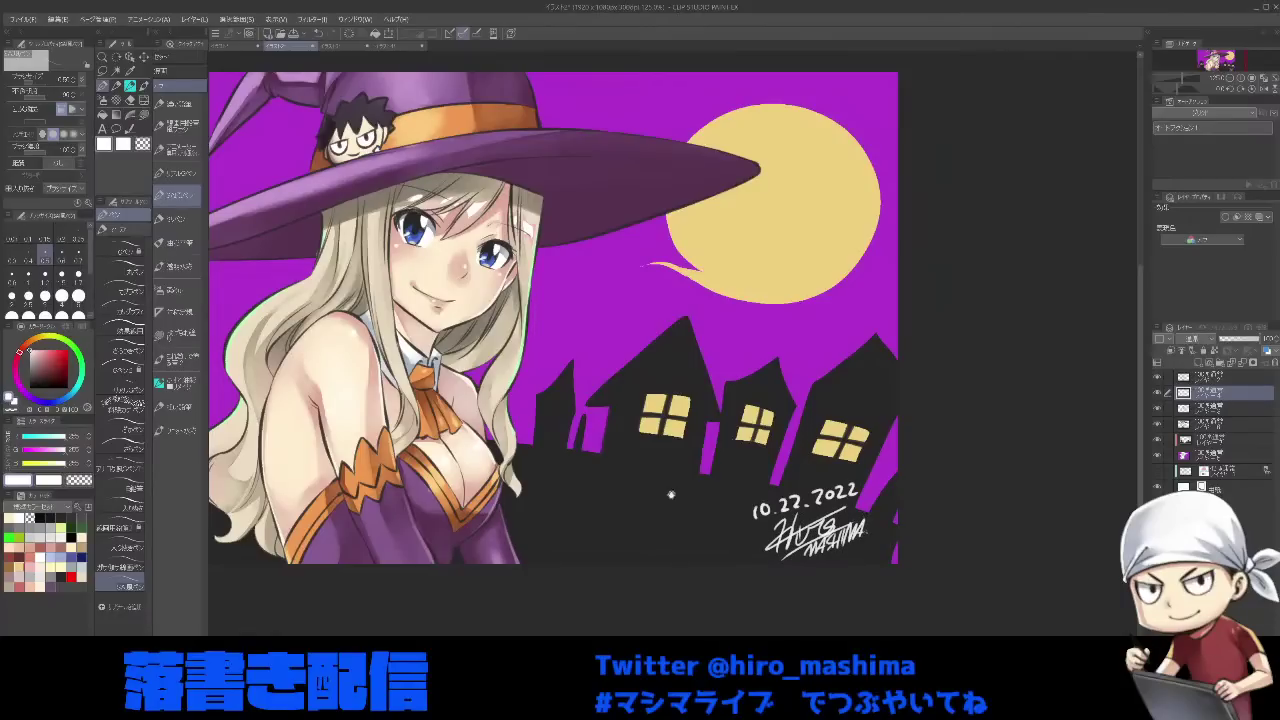
drag(630, 498, 840, 519)
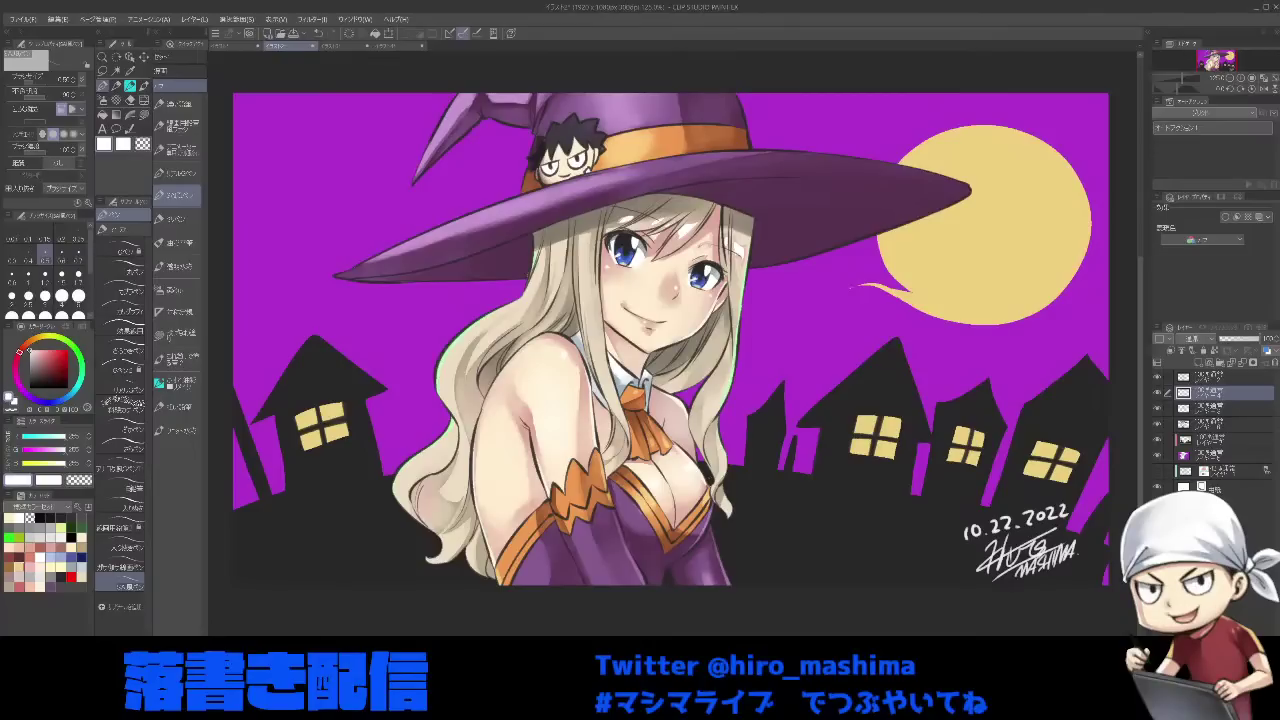
- Create a new blank canvas with the default settings and glance through the other open sketches before returning to it
key(ctrl+n)
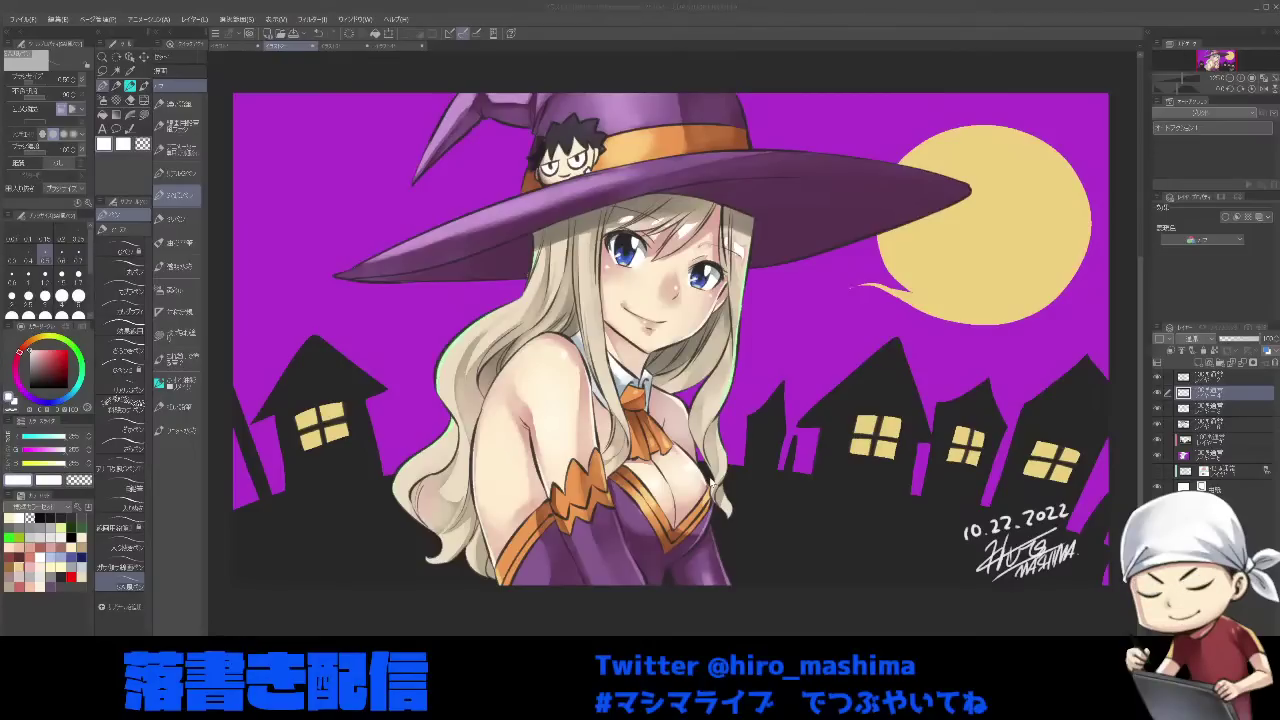
key(Return)
click(395, 47)
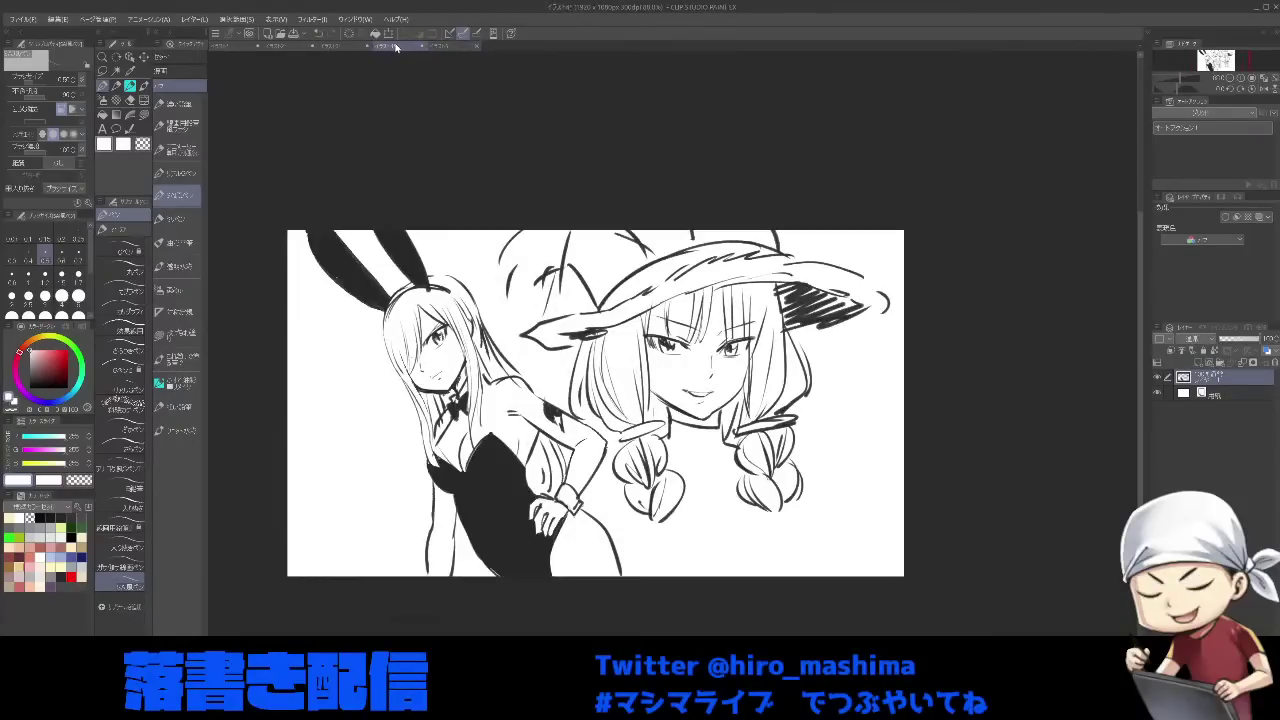
click(336, 47)
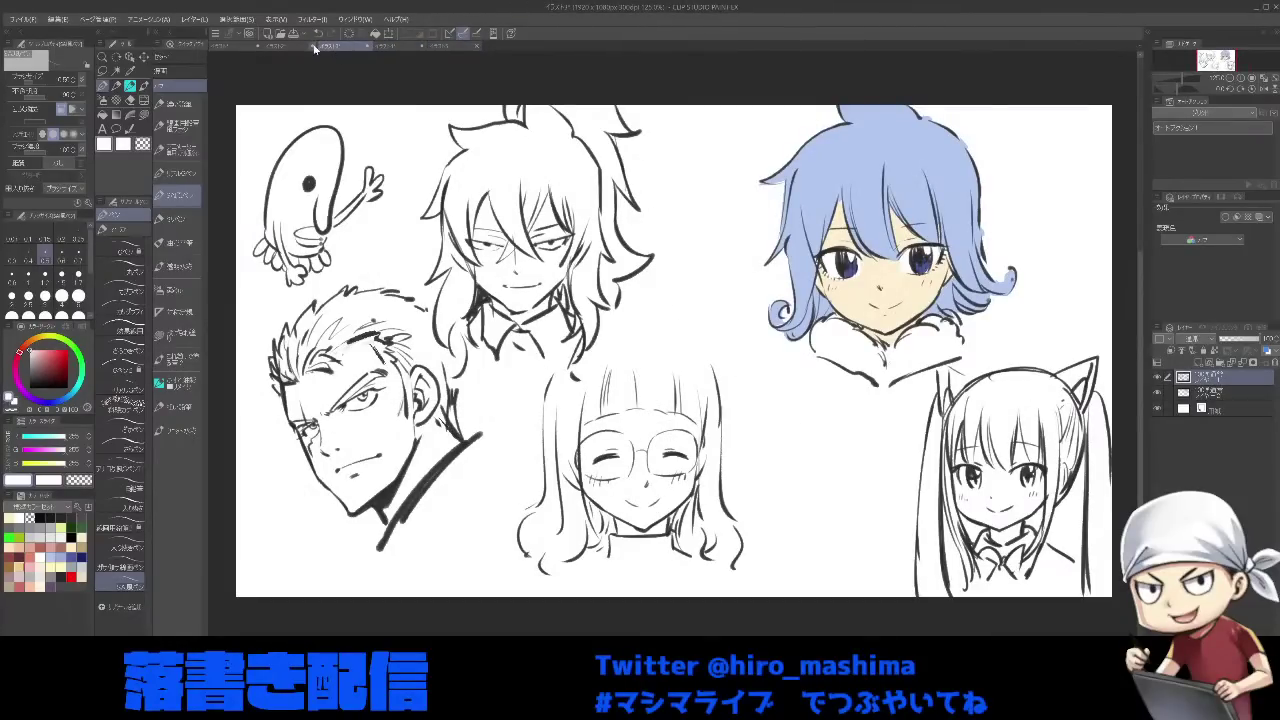
click(397, 47)
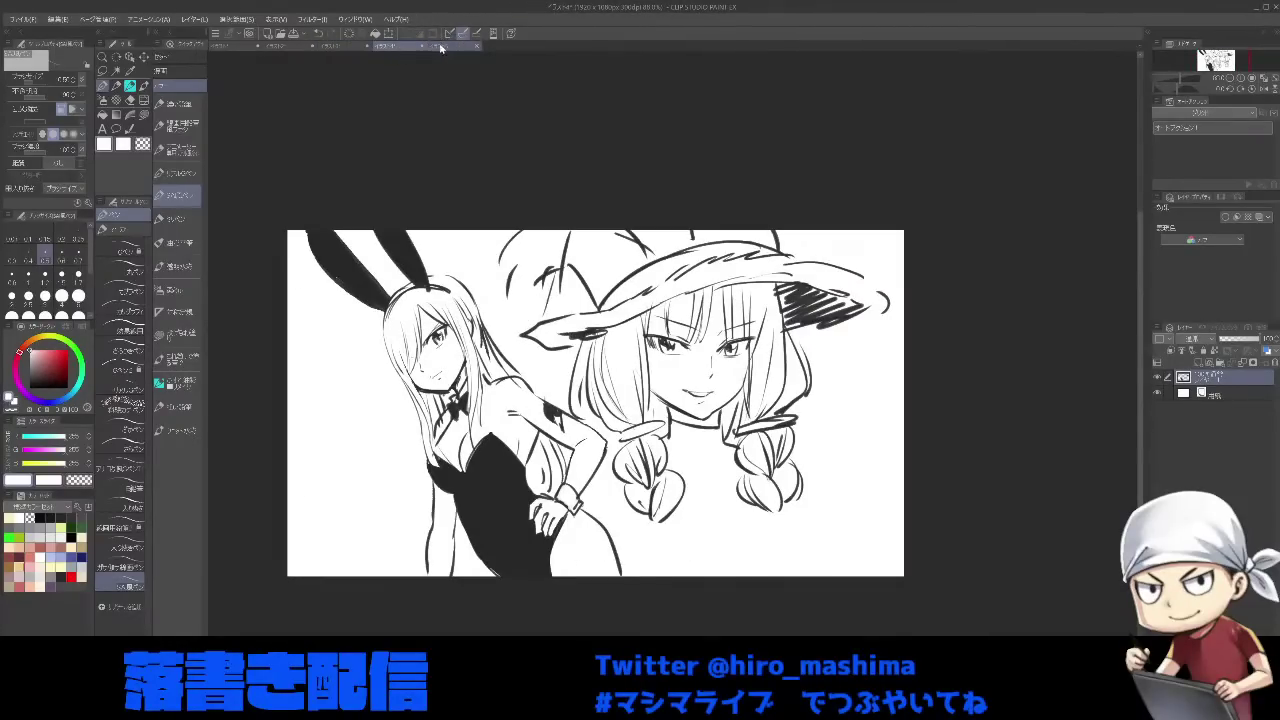
click(445, 46)
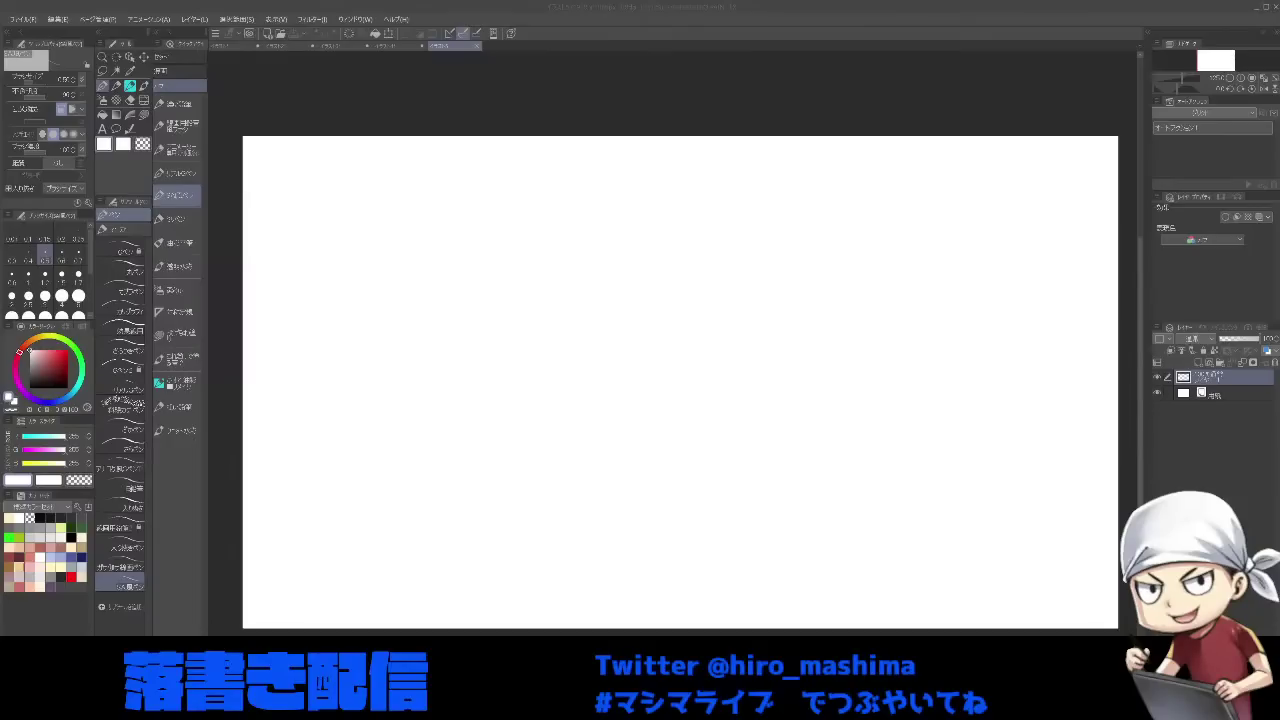
- Choose an ink brush in dark grey and draw the angular outline of a man's face in the upper-left part of the canvas
click(520, 189)
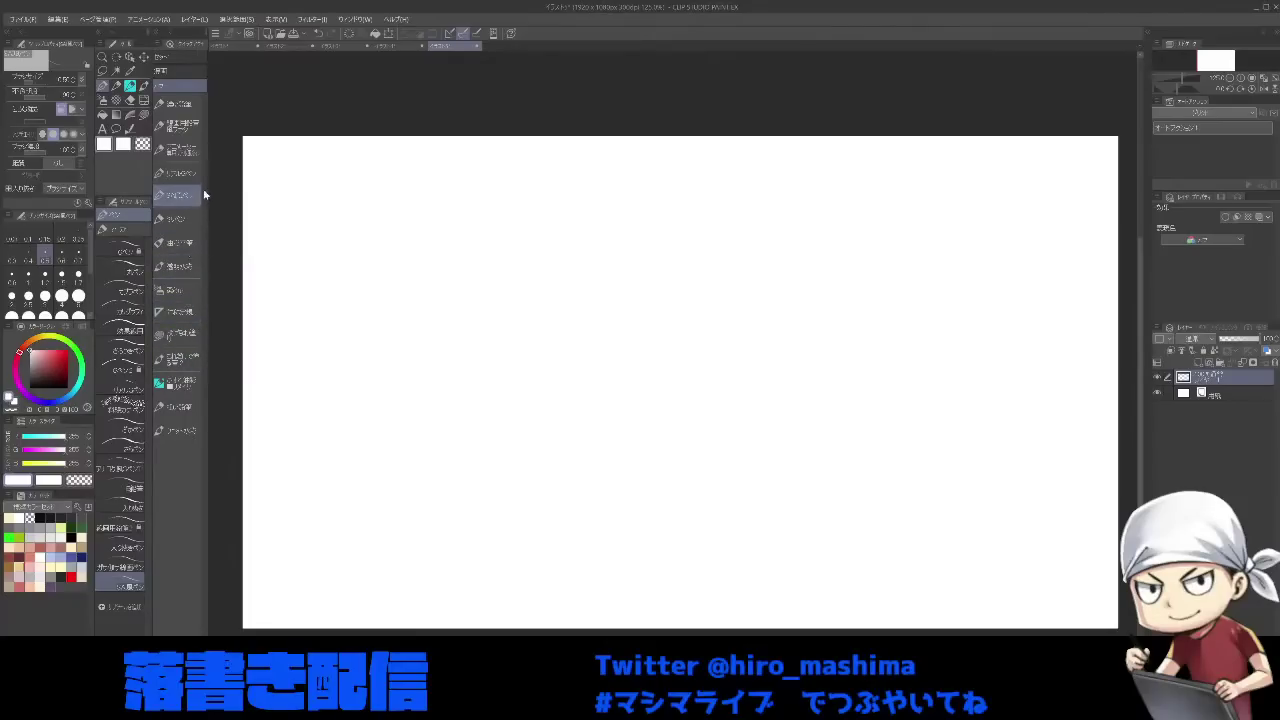
click(176, 71)
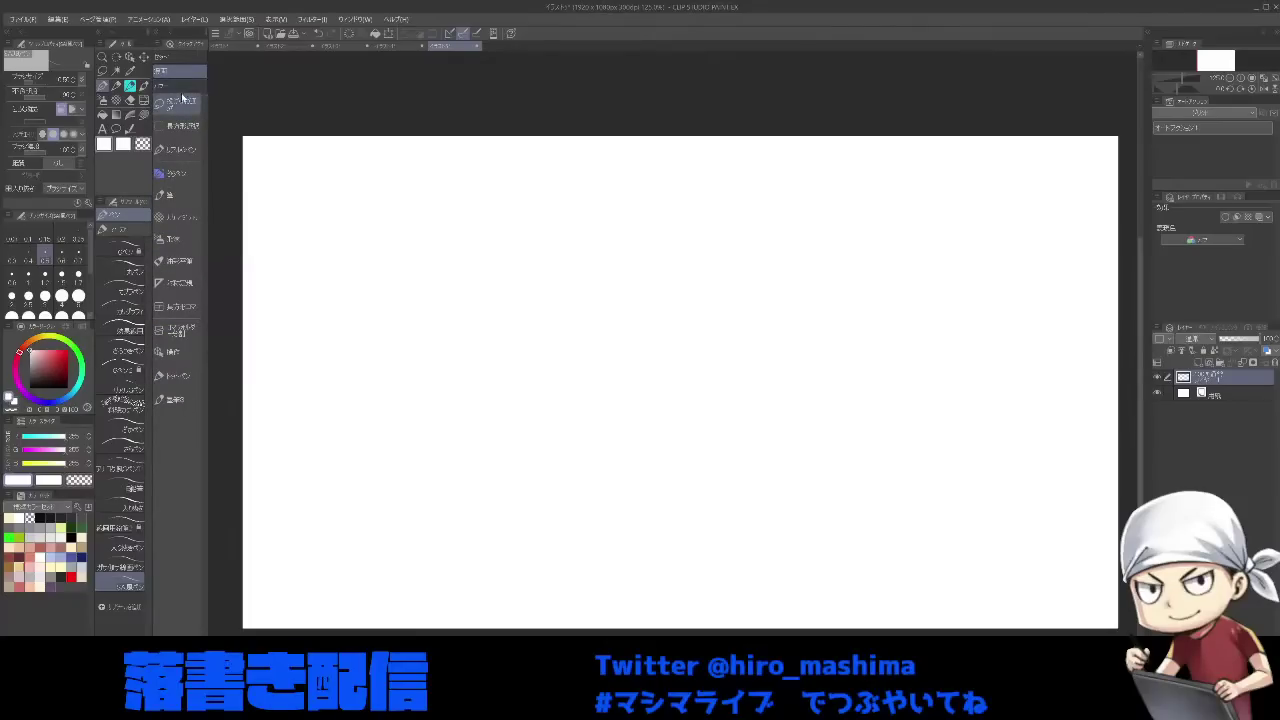
click(182, 87)
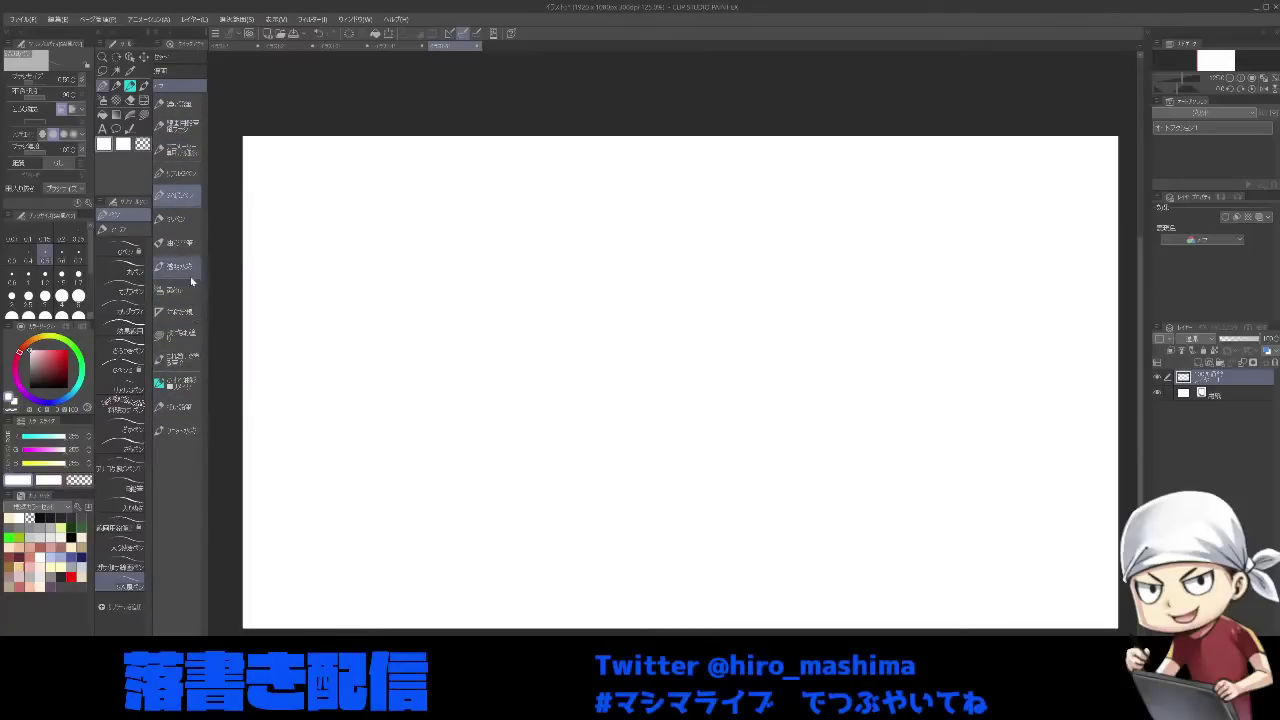
click(168, 71)
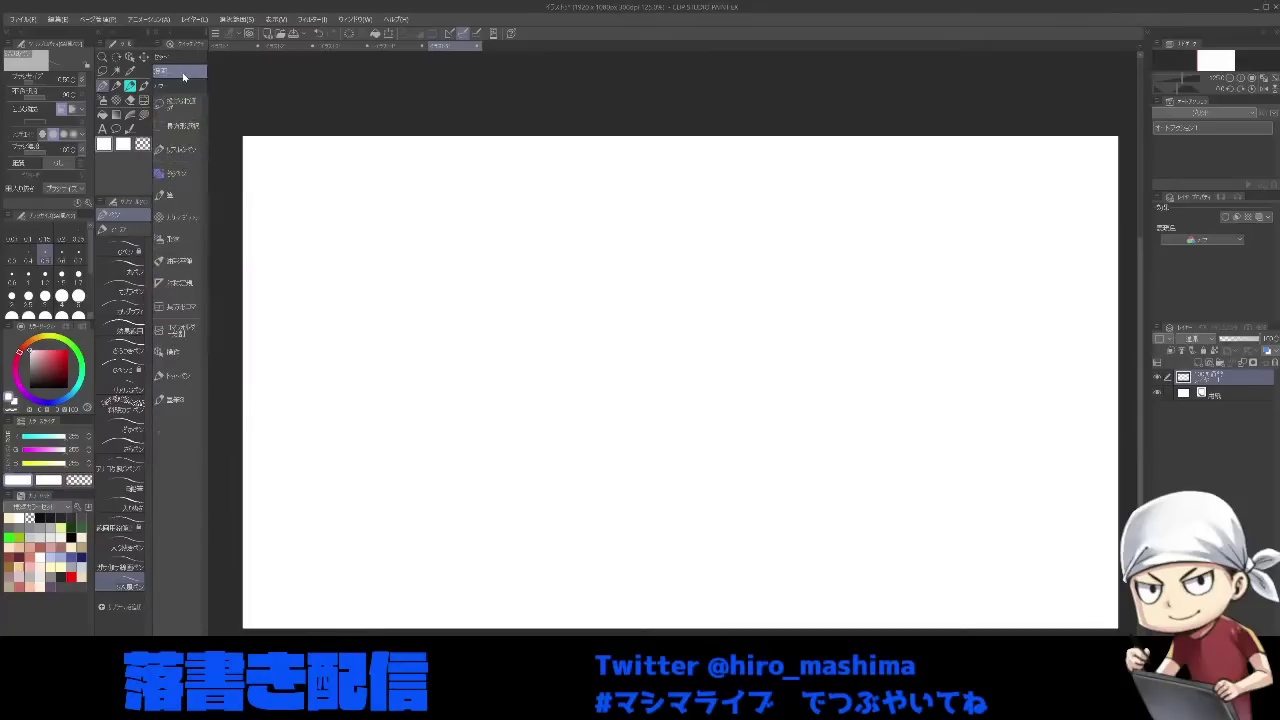
click(189, 402)
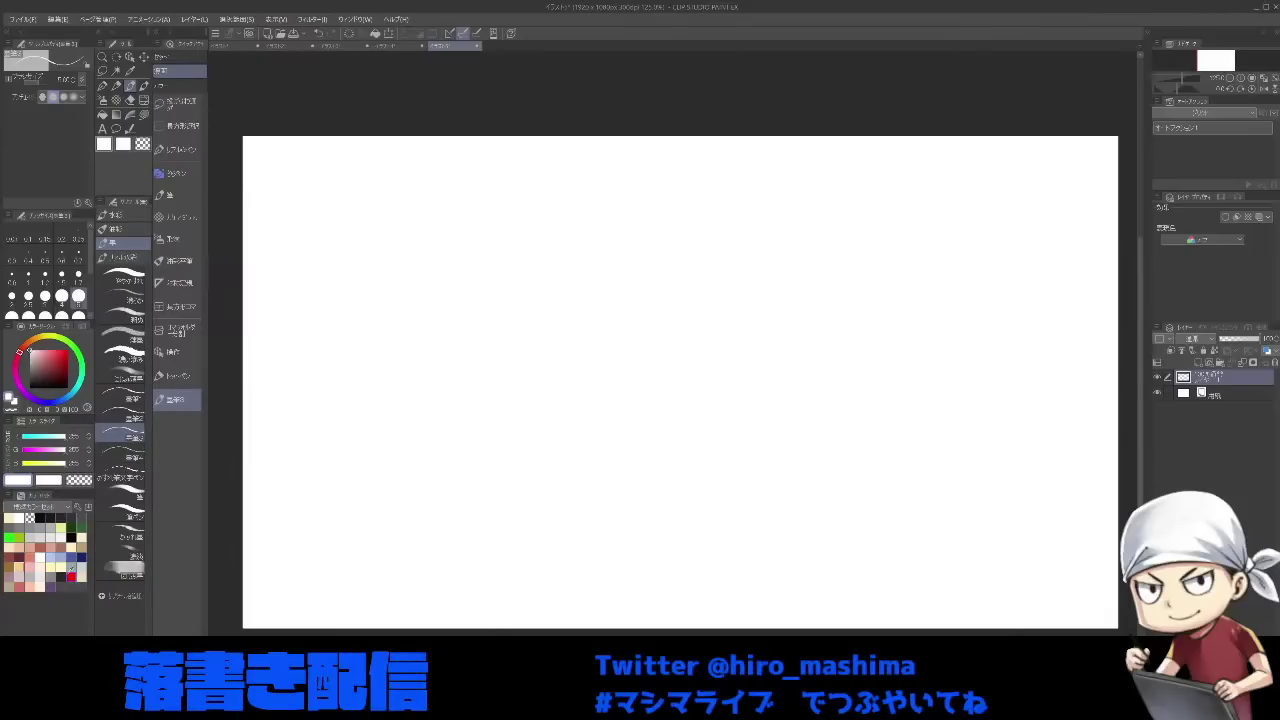
click(61, 577)
drag(389, 243, 401, 325)
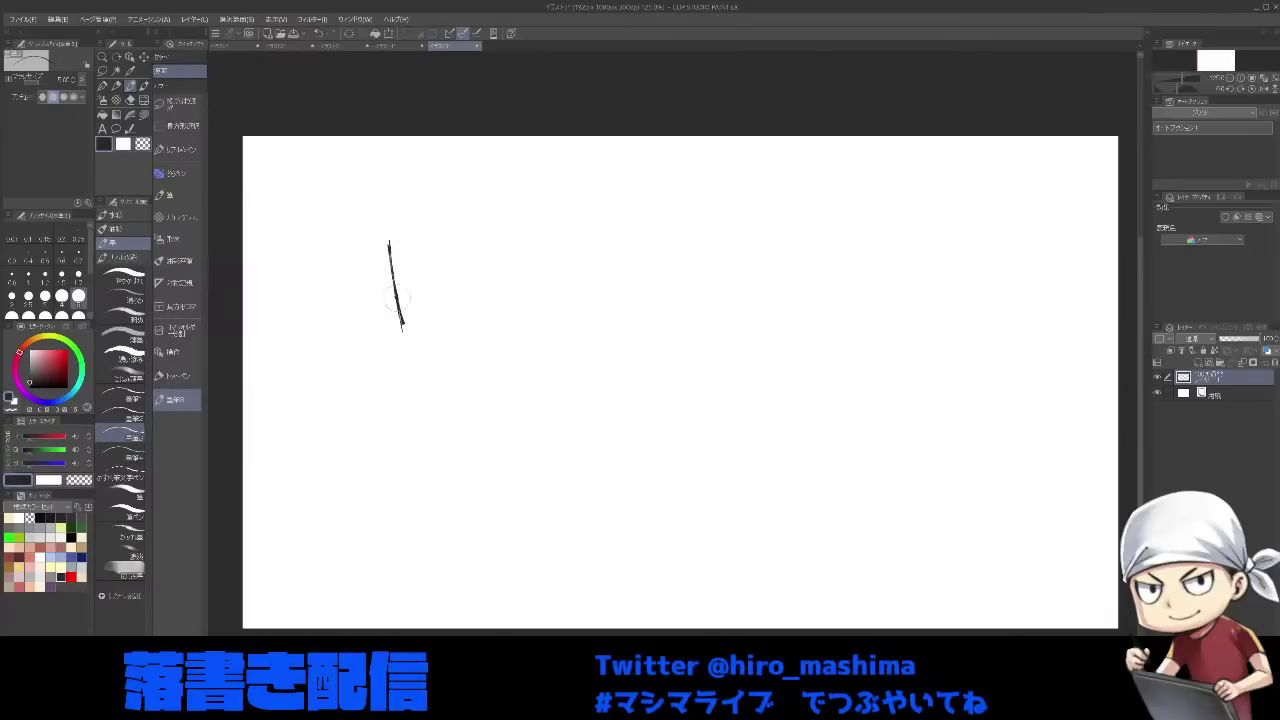
mouse_move(389, 244)
mouse_down()
mouse_move(406, 326)
mouse_move(450, 409)
mouse_up()
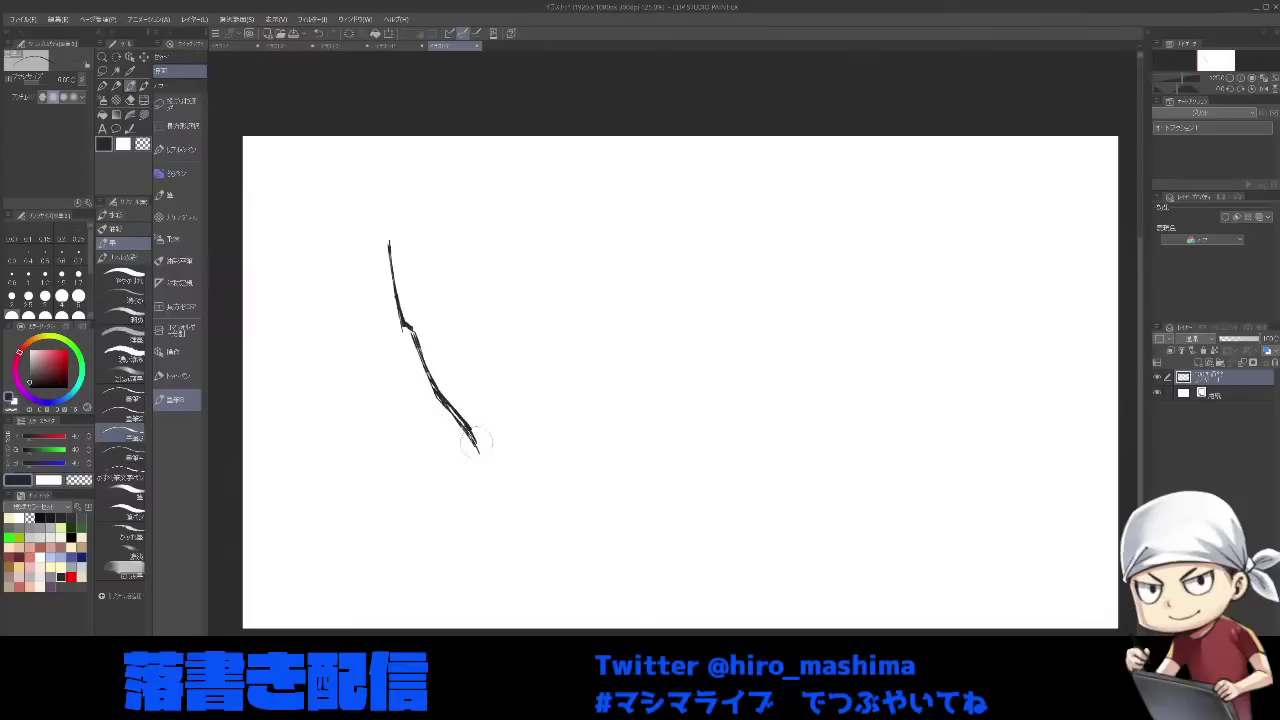
mouse_move(466, 425)
mouse_down()
mouse_move(482, 455)
mouse_move(532, 428)
mouse_move(580, 383)
mouse_move(592, 312)
mouse_up()
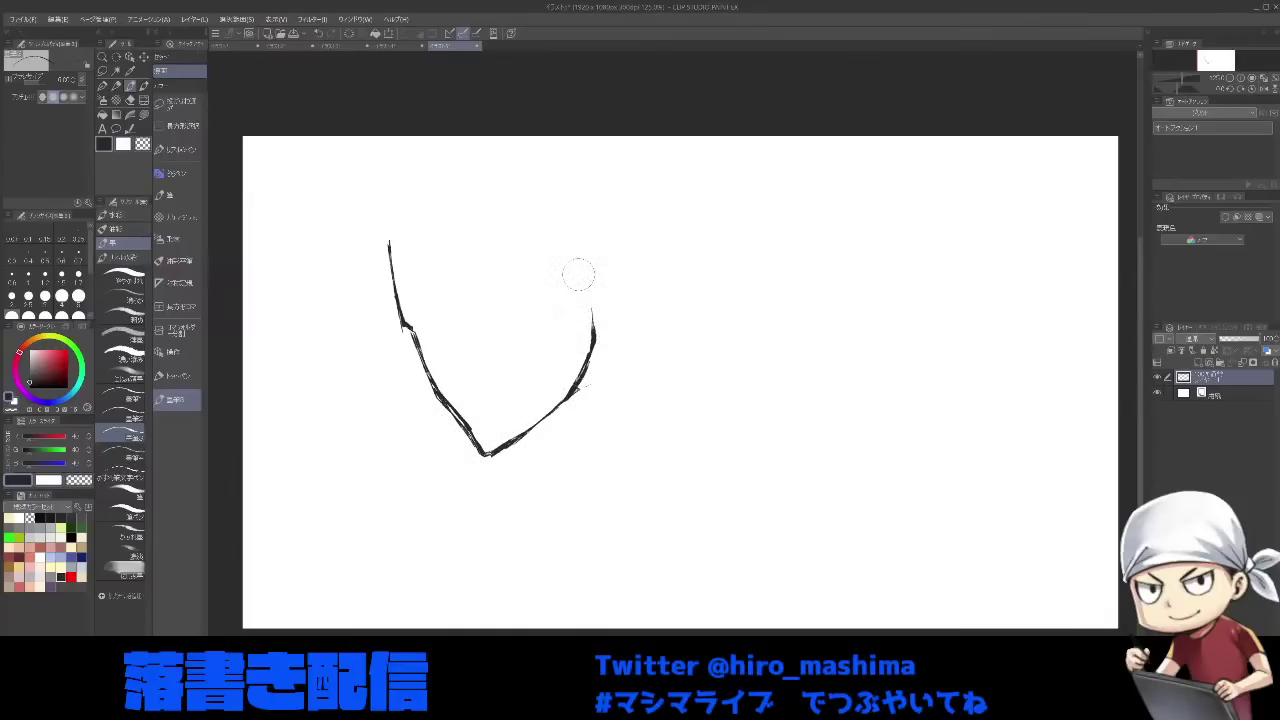
- Draw the nose, the two narrow scowling eyes with pupils, the mouth and a short chin mark inside the face
mouse_move(451, 343)
mouse_down()
mouse_move(455, 363)
mouse_move(493, 354)
mouse_up()
mouse_move(403, 327)
mouse_down()
mouse_move(437, 307)
mouse_move(417, 321)
mouse_move(433, 341)
mouse_move(451, 329)
mouse_move(443, 307)
mouse_move(449, 317)
mouse_move(422, 337)
mouse_move(452, 305)
mouse_up()
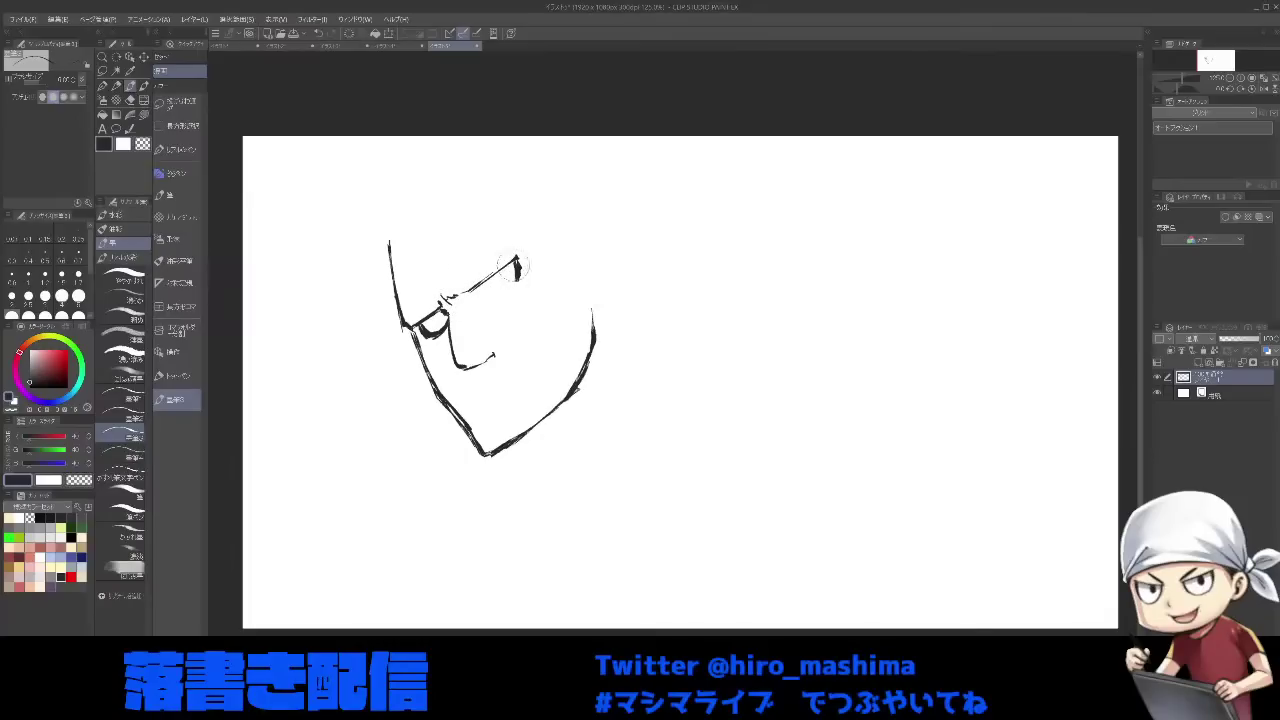
mouse_move(518, 260)
mouse_down()
mouse_move(502, 298)
mouse_move(476, 288)
mouse_move(499, 277)
mouse_up()
drag(429, 318, 436, 320)
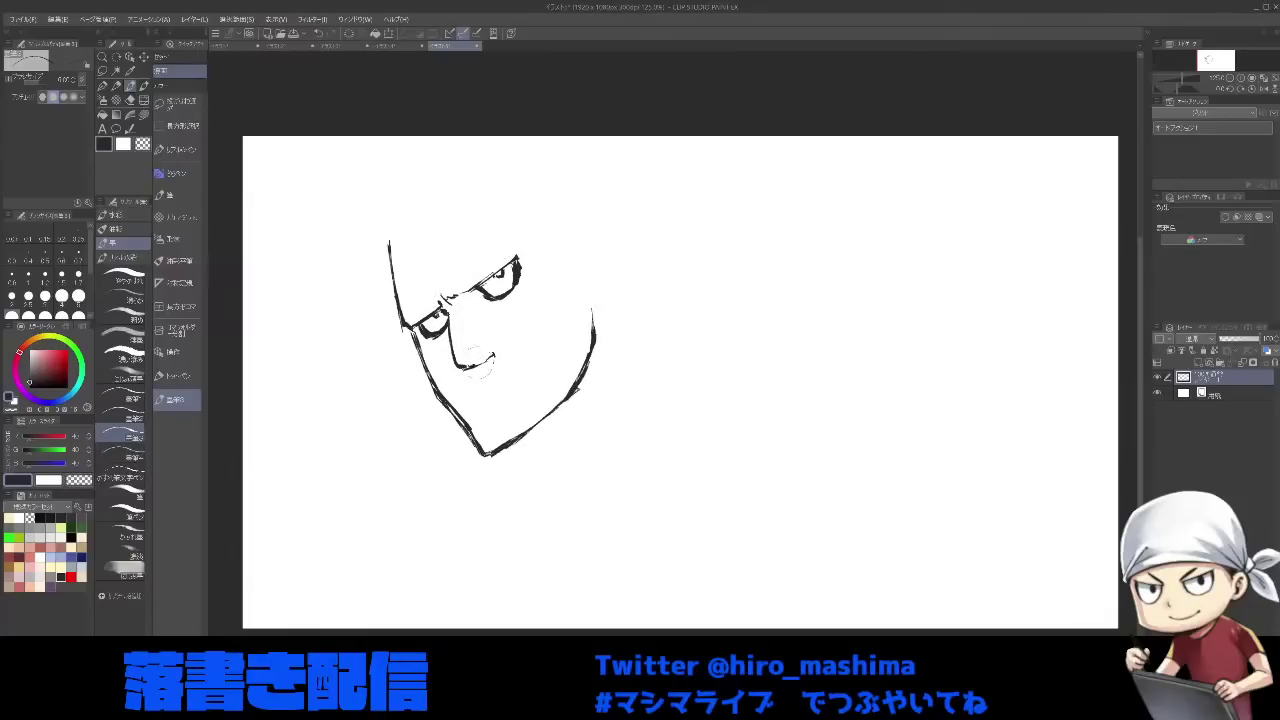
mouse_move(474, 368)
mouse_down()
mouse_move(494, 352)
mouse_move(520, 377)
mouse_move(537, 369)
mouse_up()
key(ctrl+z)
key(ctrl+z)
drag(496, 398, 503, 395)
- Rotate the canvas, redraw the cheek and jaw contours, add the hairline with short strands, and erase the surplus jaw line
key(asciicircum)
key(ctrl+minus)
drag(450, 284, 469, 360)
drag(454, 316, 484, 395)
mouse_move(446, 232)
mouse_down()
mouse_move(485, 262)
mouse_move(454, 220)
mouse_move(488, 184)
mouse_move(496, 208)
mouse_move(514, 196)
mouse_move(550, 264)
mouse_up()
drag(527, 210, 567, 345)
drag(551, 280, 561, 346)
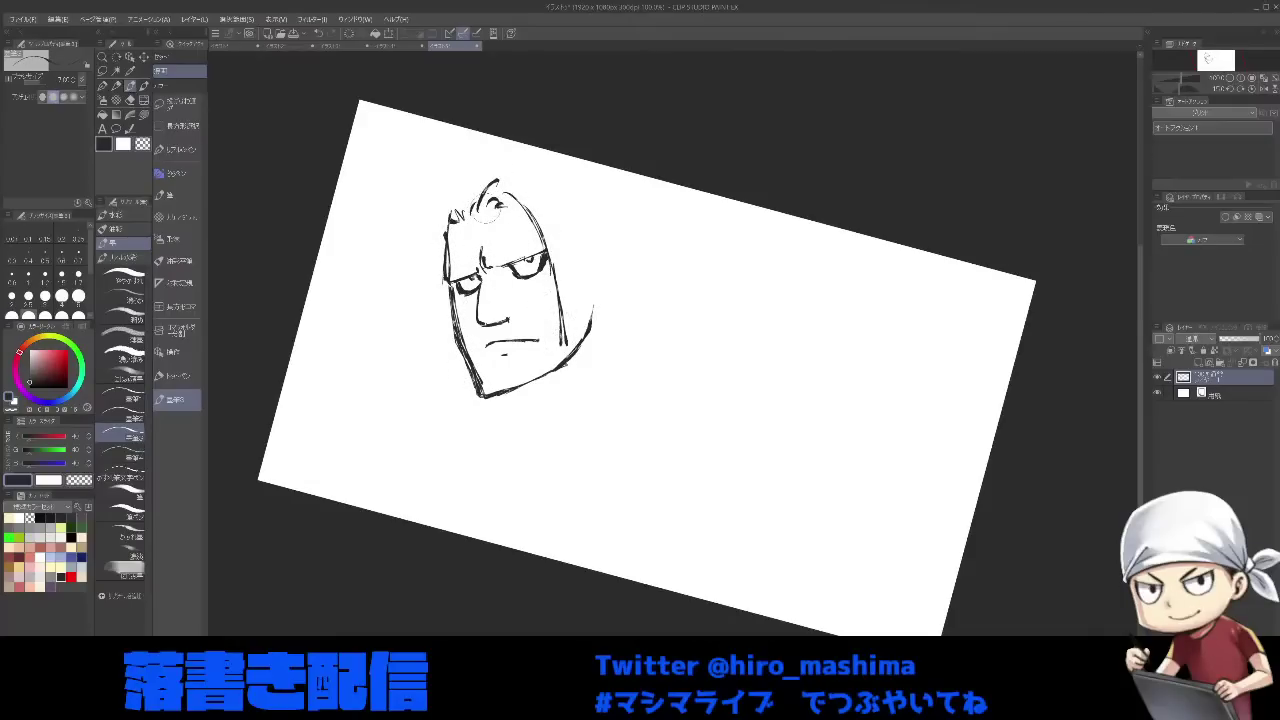
drag(467, 192, 466, 211)
drag(590, 312, 572, 366)
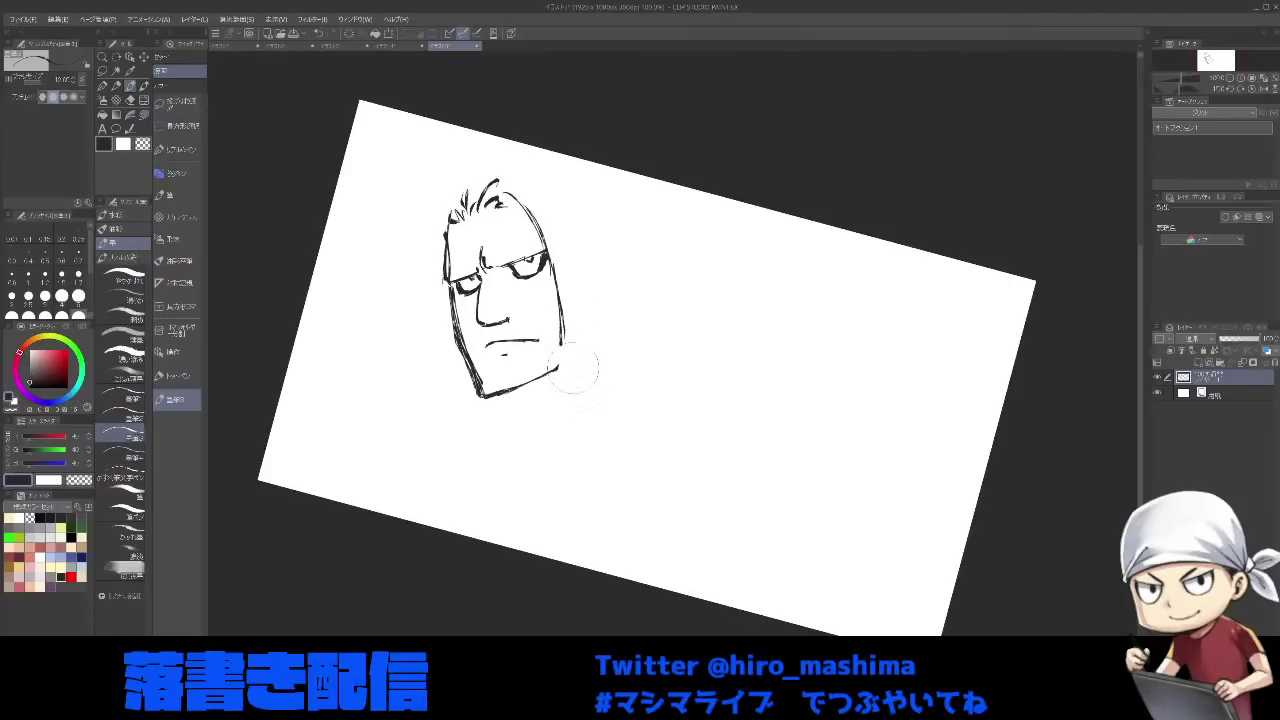
- Draw the long hair falling beside the face's left edge and the hair's rounded contour over the top of the head
drag(450, 200, 434, 345)
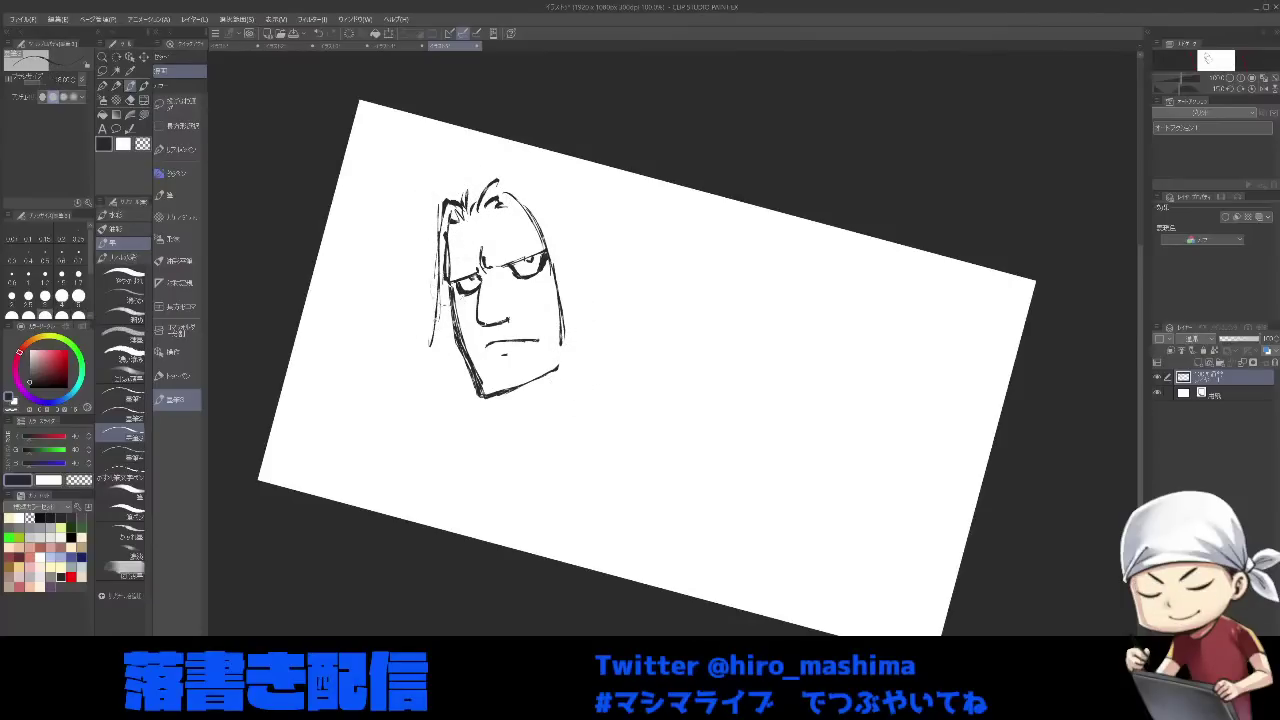
drag(452, 296, 438, 354)
drag(438, 200, 418, 392)
mouse_move(462, 346)
mouse_down()
mouse_move(432, 452)
mouse_move(466, 454)
mouse_up()
mouse_move(556, 298)
mouse_down()
mouse_move(572, 390)
mouse_move(556, 464)
mouse_move(600, 342)
mouse_up()
drag(428, 230, 460, 186)
drag(460, 181, 520, 152)
drag(483, 172, 545, 150)
- Draw the long strands to the right of the face with wavy ends, plus the neckline and small curls below the chin
drag(585, 205, 606, 350)
drag(632, 184, 650, 306)
drag(655, 180, 664, 302)
mouse_move(662, 218)
mouse_down()
mouse_move(666, 320)
mouse_move(677, 297)
mouse_move(684, 336)
mouse_up()
drag(626, 374, 598, 396)
drag(632, 394, 638, 410)
drag(688, 358, 664, 386)
drag(556, 388, 464, 428)
drag(480, 442, 458, 448)
drag(482, 394, 490, 412)
drag(482, 426, 462, 448)
- Straighten the canvas, add a colour layer beneath the line art, and fill both eyes with muted pink using the lasso fill
key(minus)
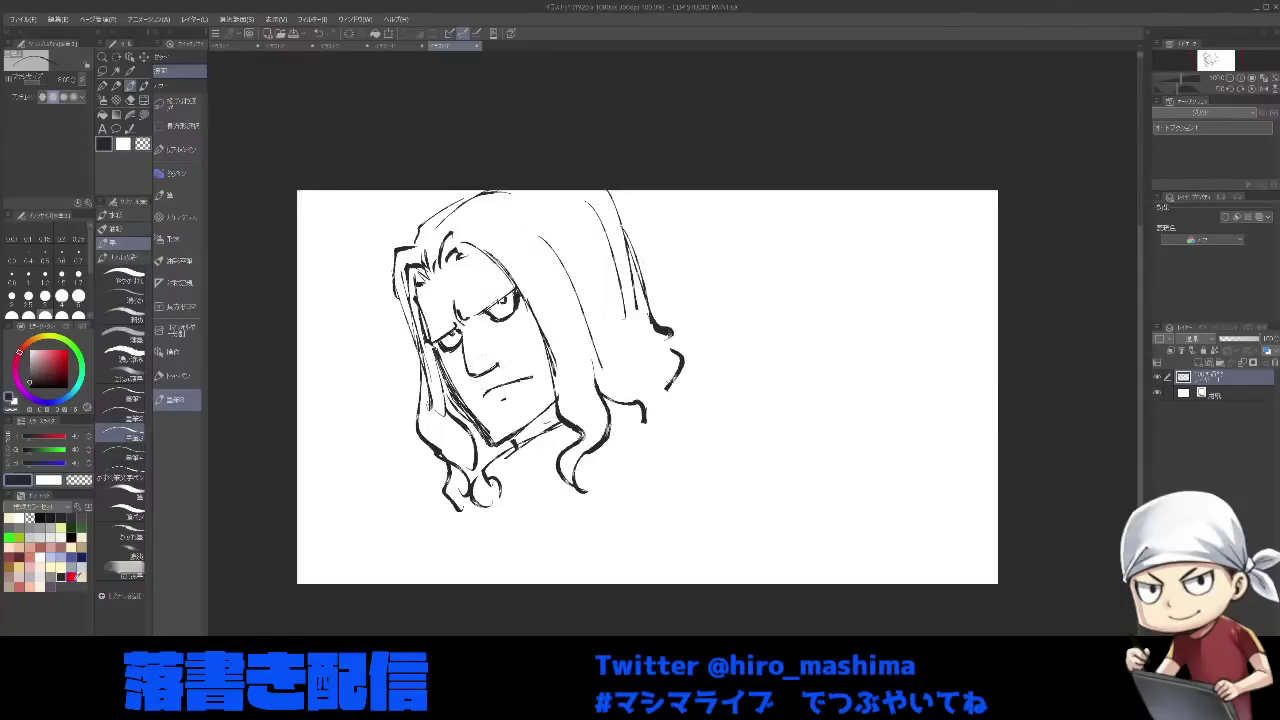
click(72, 577)
click(44, 354)
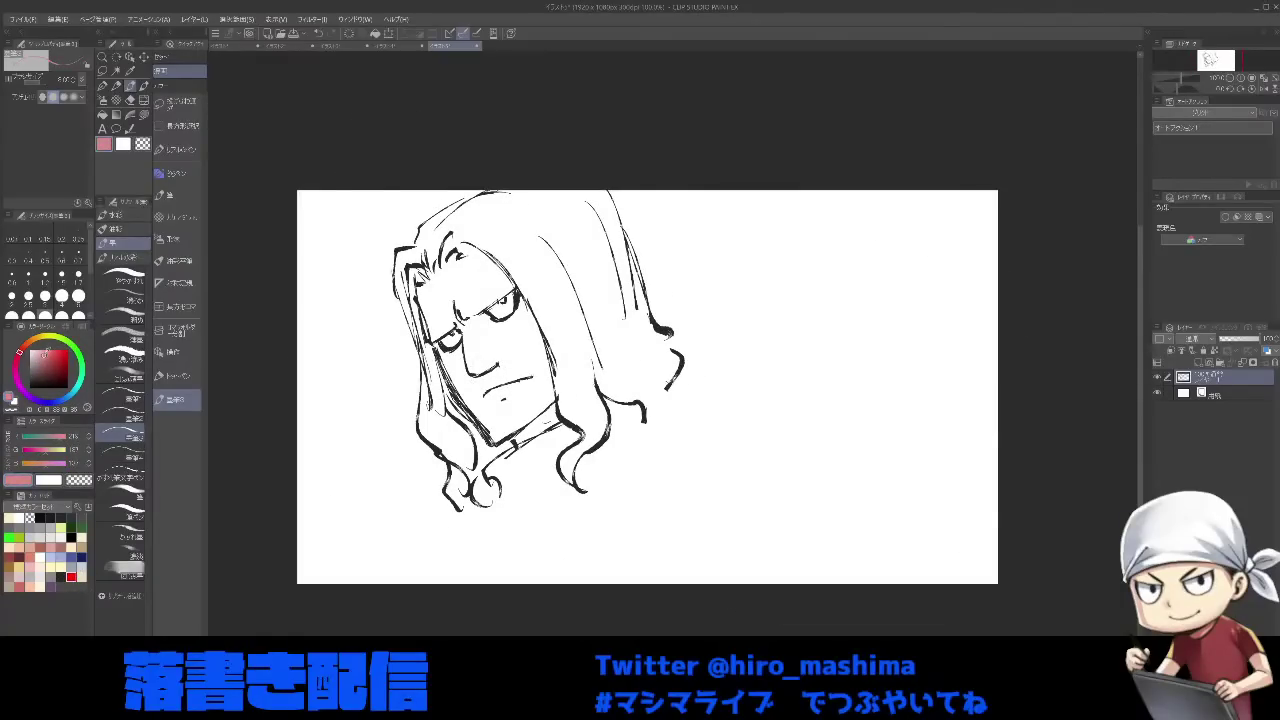
click(1220, 352)
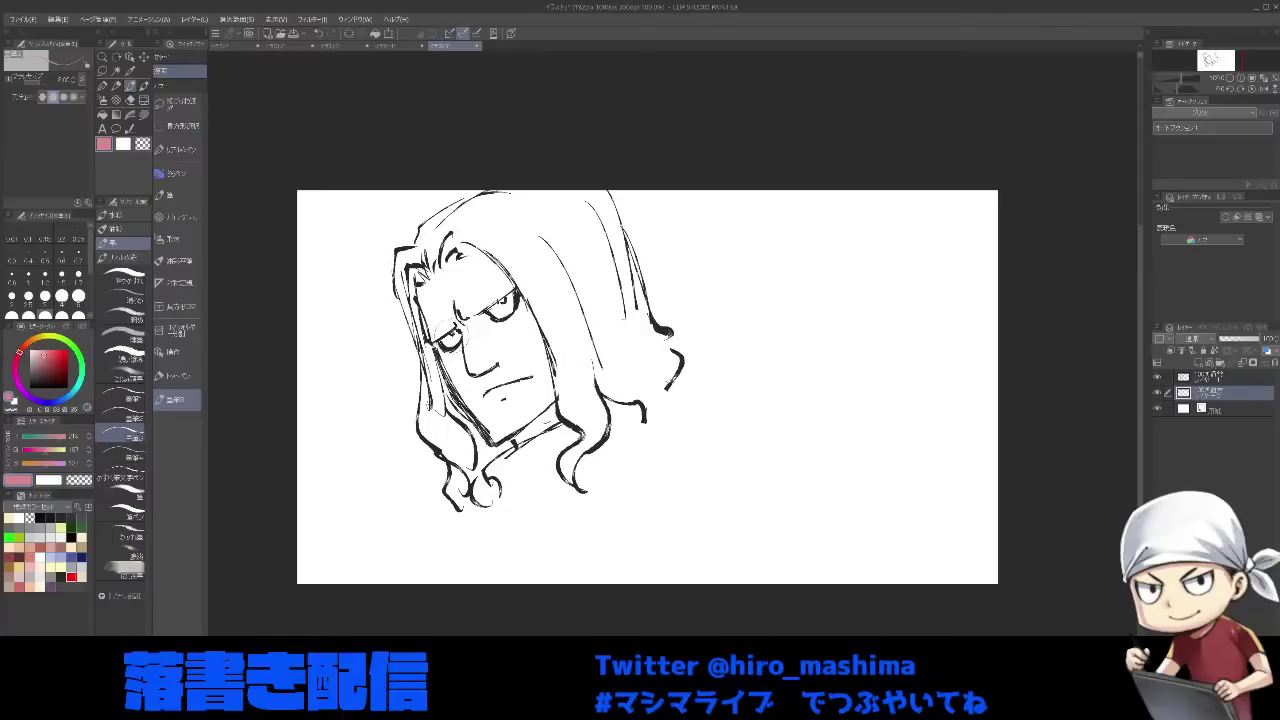
click(62, 297)
key(u)
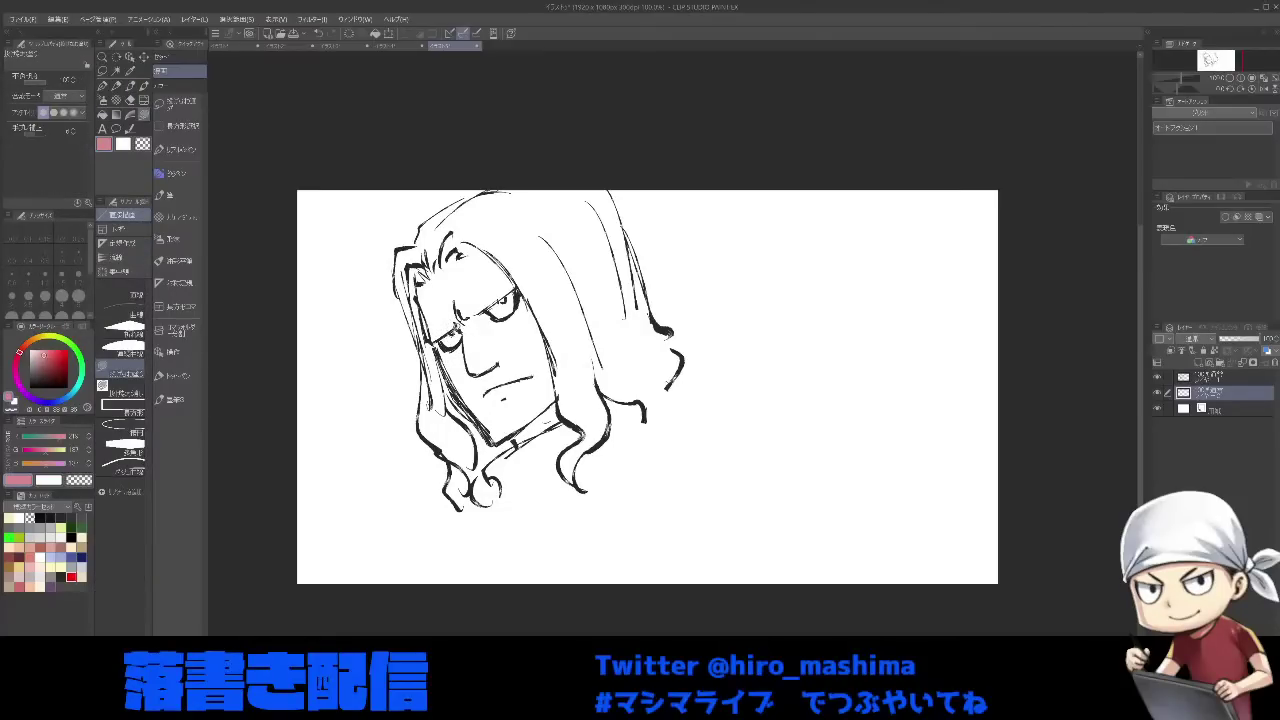
drag(460, 328, 516, 294)
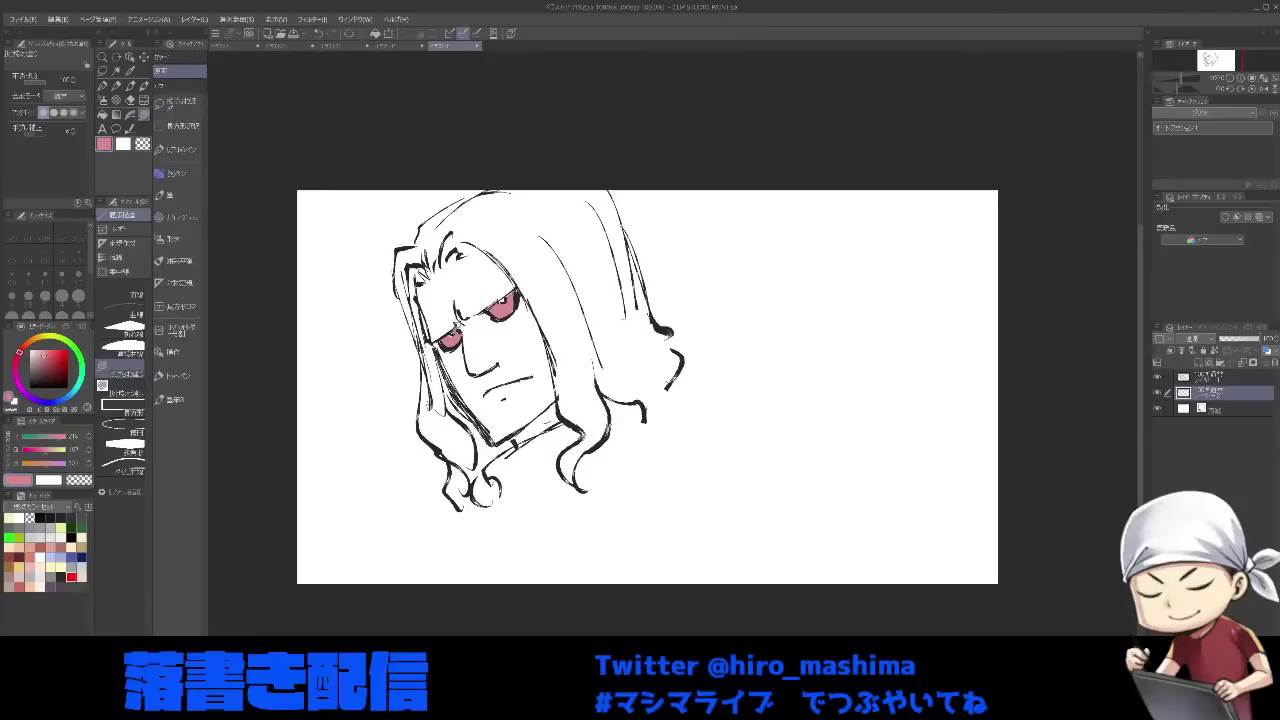
- Fill the man's face with a salmon skin tone and clean up the thin white streaks on the right cheek
click(30, 548)
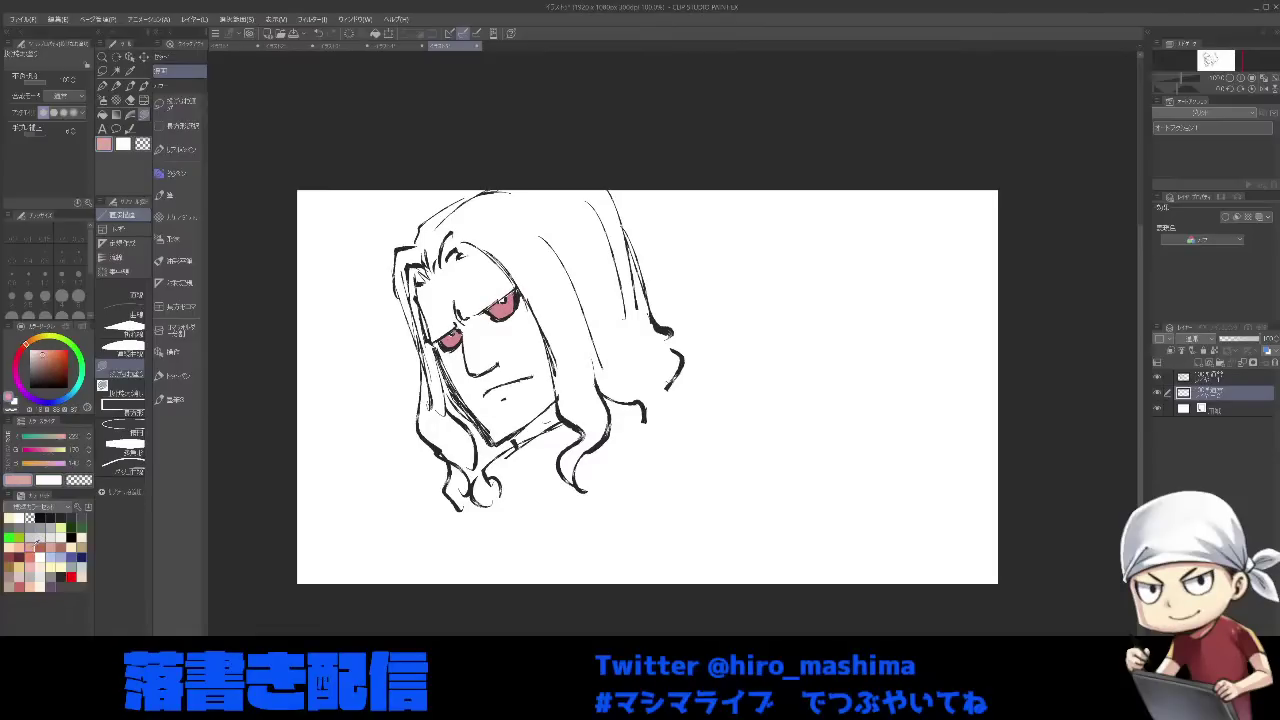
key(g)
click(483, 286)
click(513, 348)
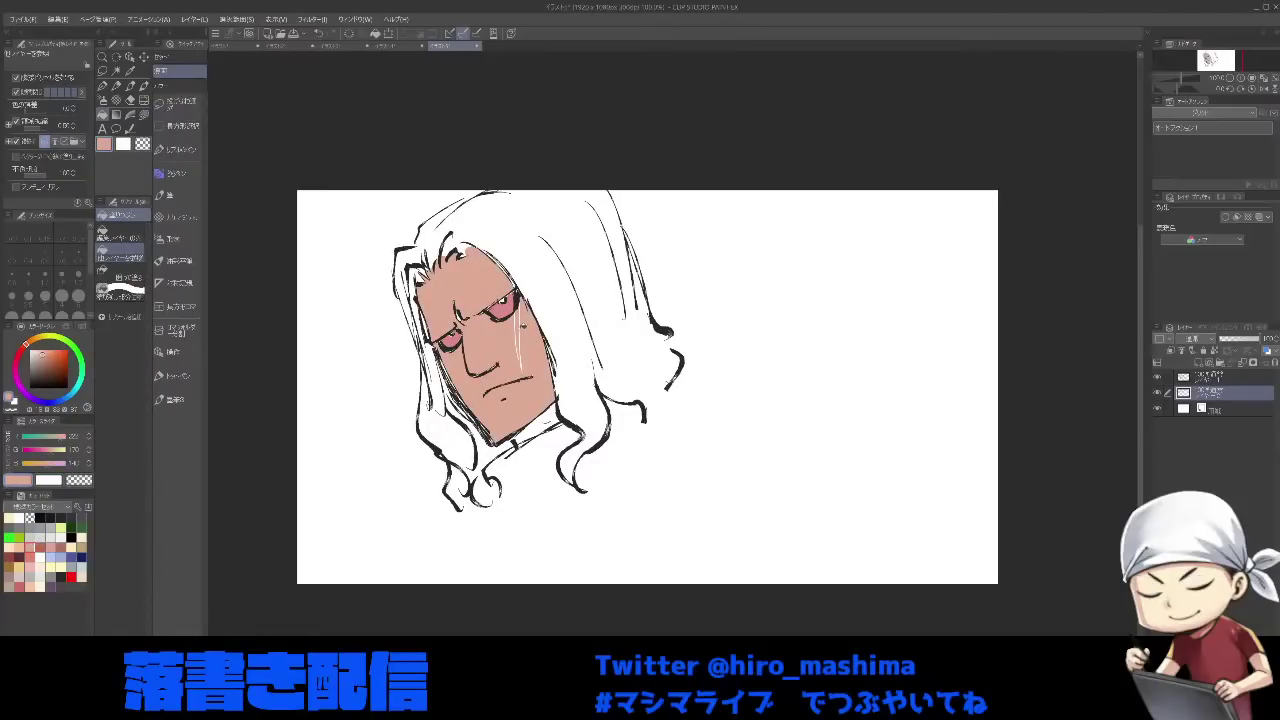
key(u)
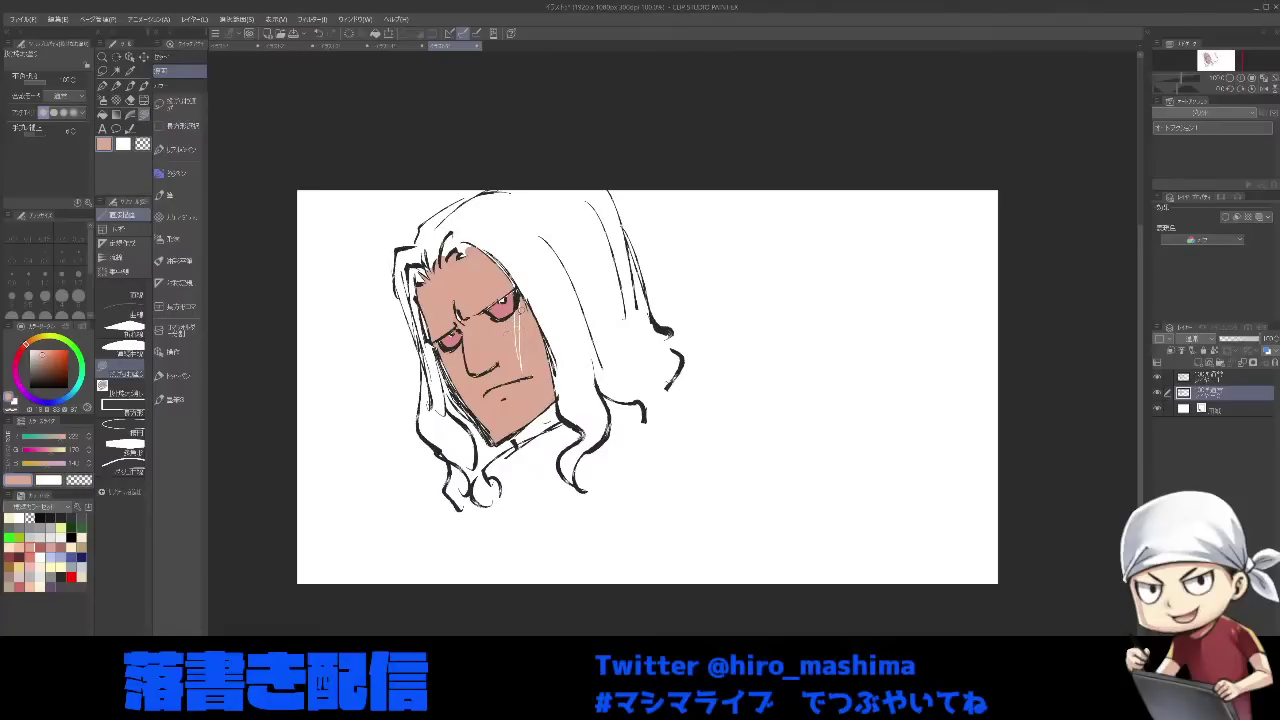
click(1217, 379)
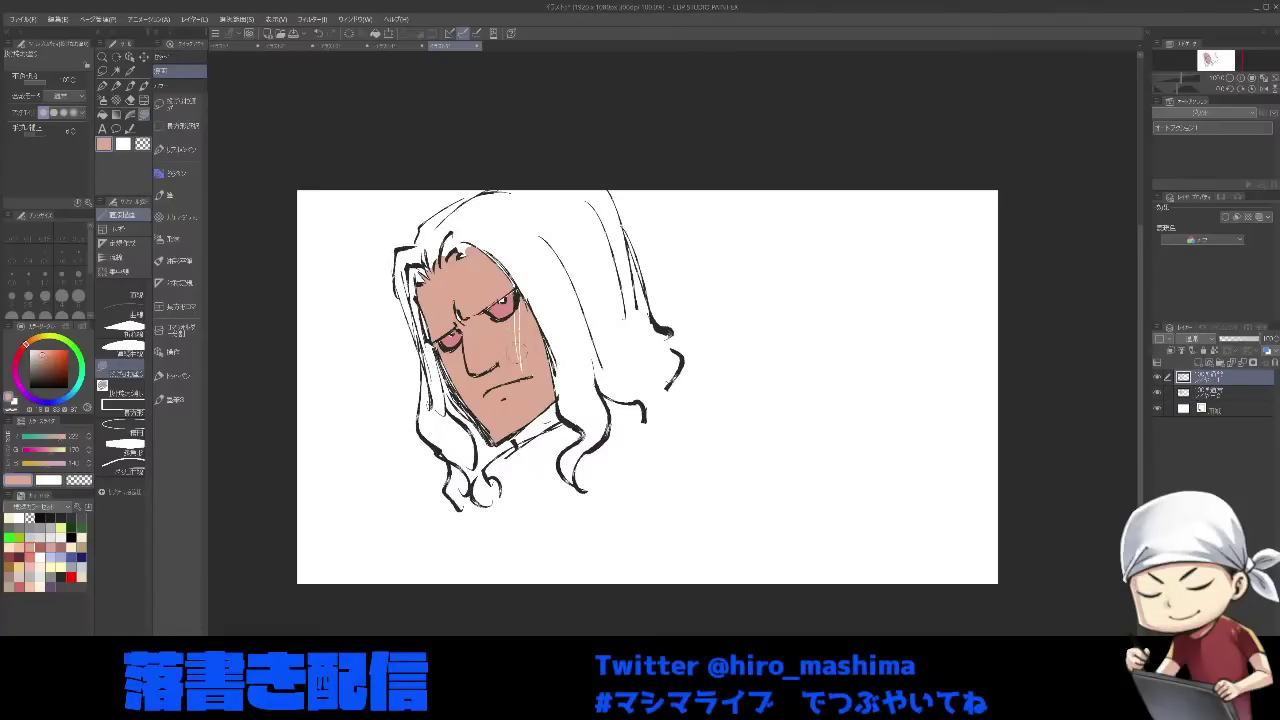
drag(517, 352, 516, 322)
scroll(515, 320, down, 1)
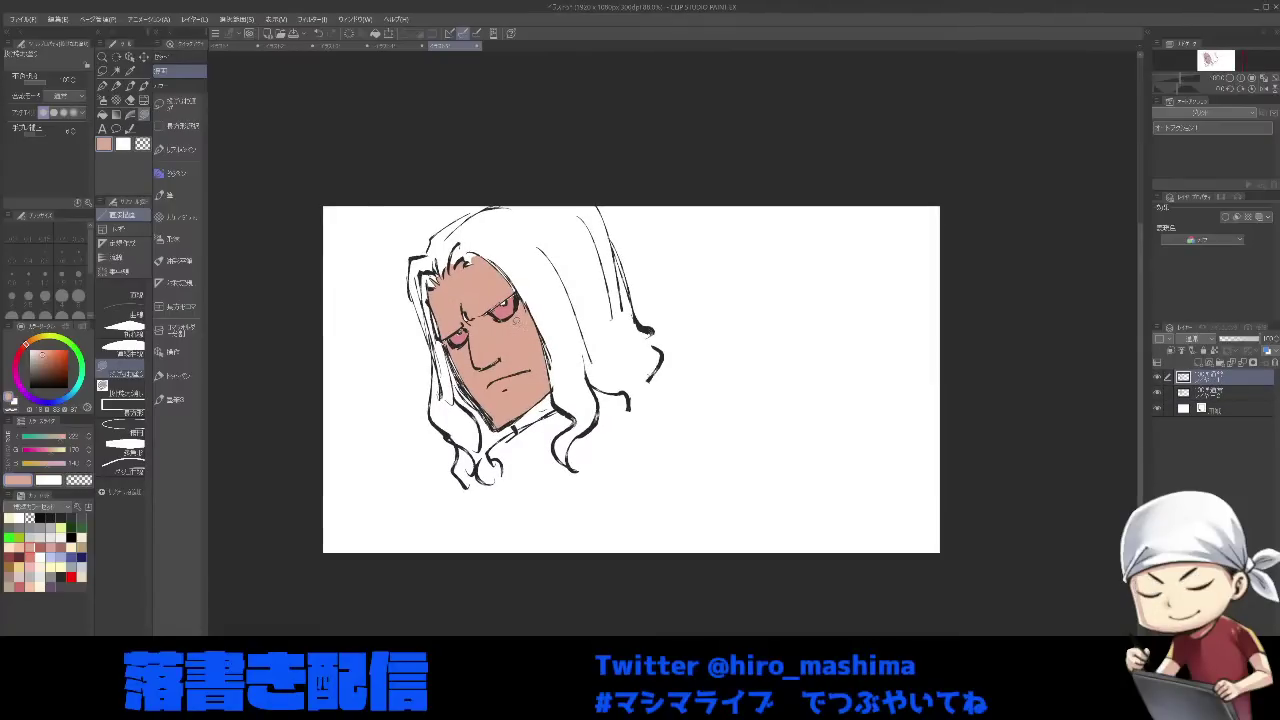
- Lasso-fill the neck below the jaw with the same skin tone on the colour layer
click(1244, 395)
key(e)
key(u)
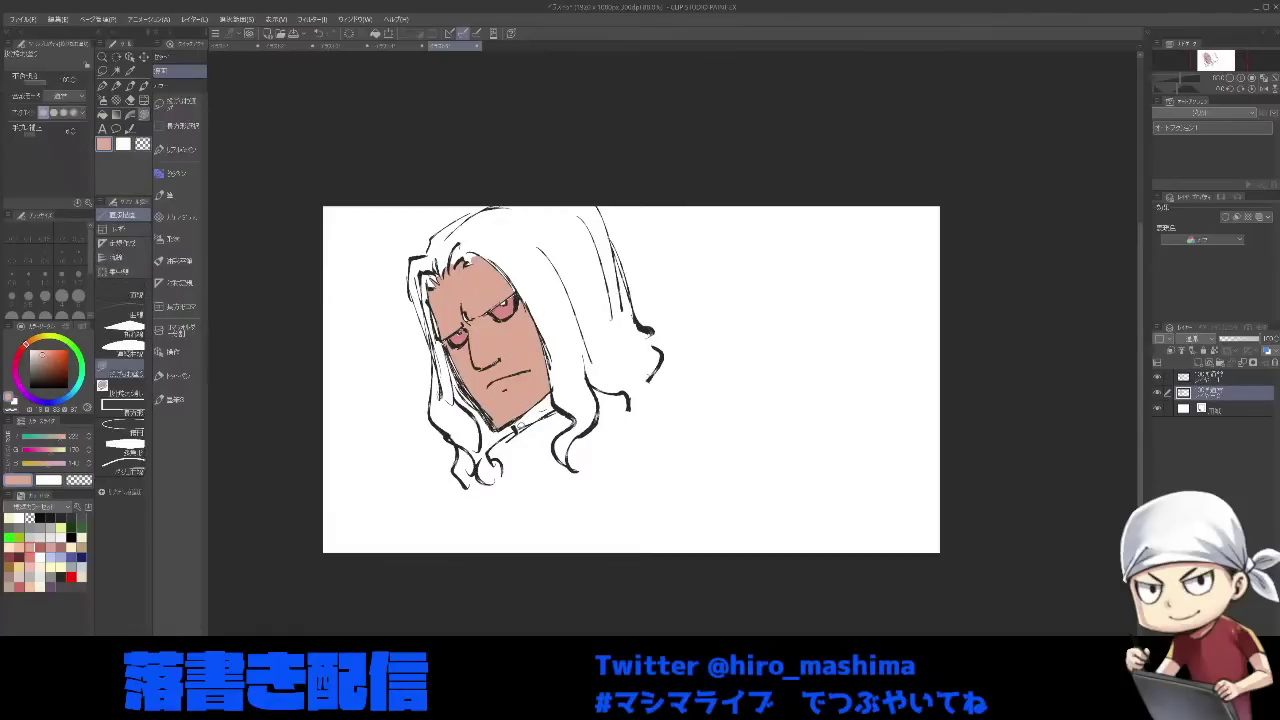
drag(550, 388, 525, 425)
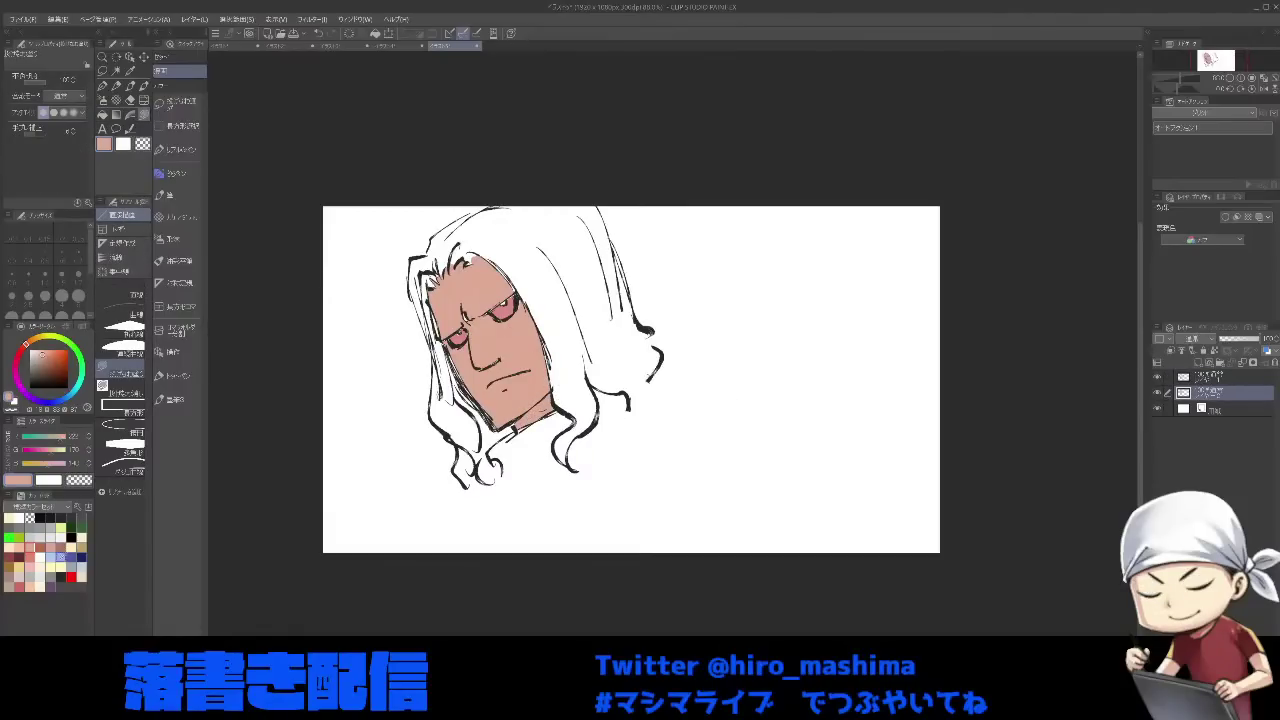
- Lasso-fill pale lavender shading on the man's lower locks on both sides of the face and the curls beneath the chin
click(55, 559)
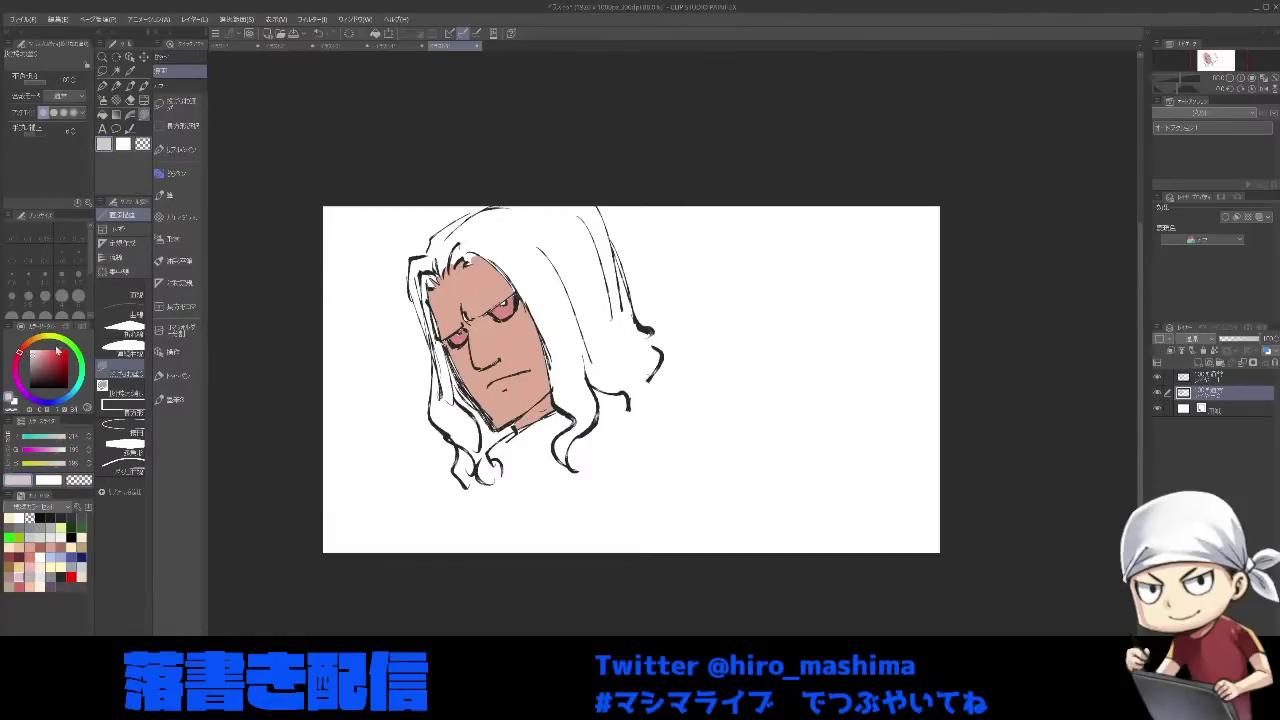
click(27, 375)
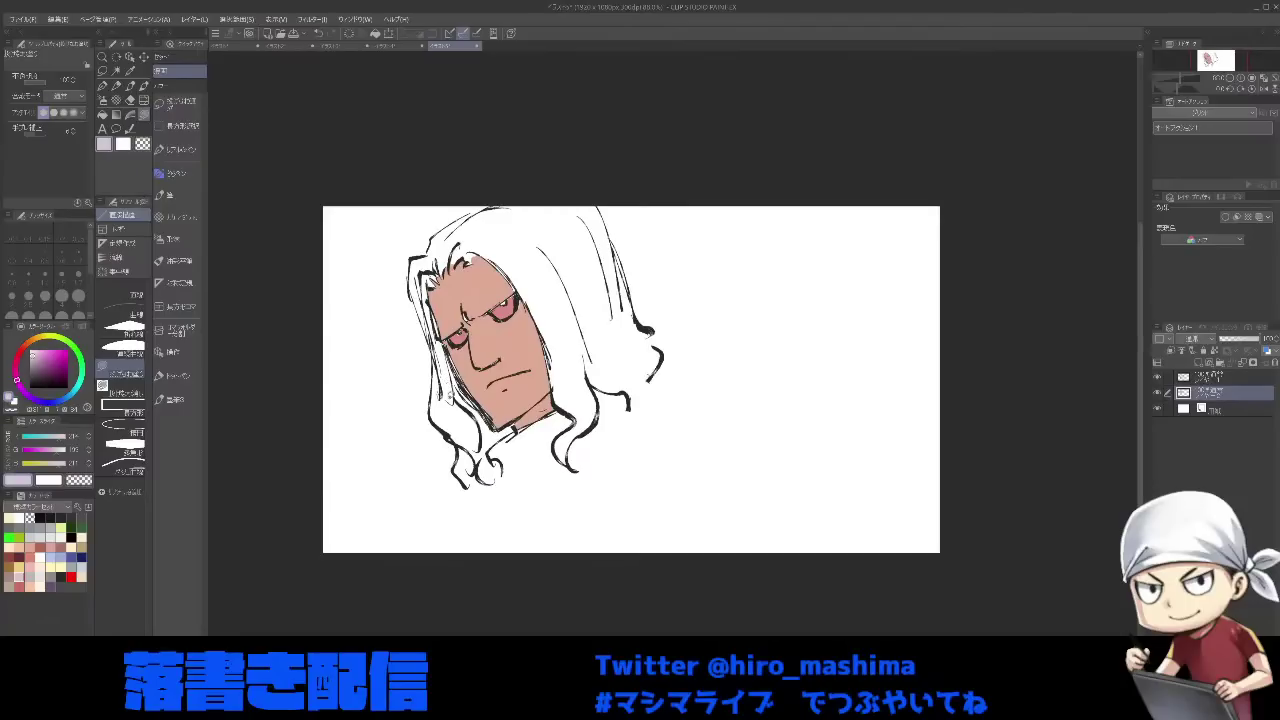
mouse_move(455, 352)
mouse_down()
mouse_move(440, 418)
mouse_move(455, 462)
mouse_up()
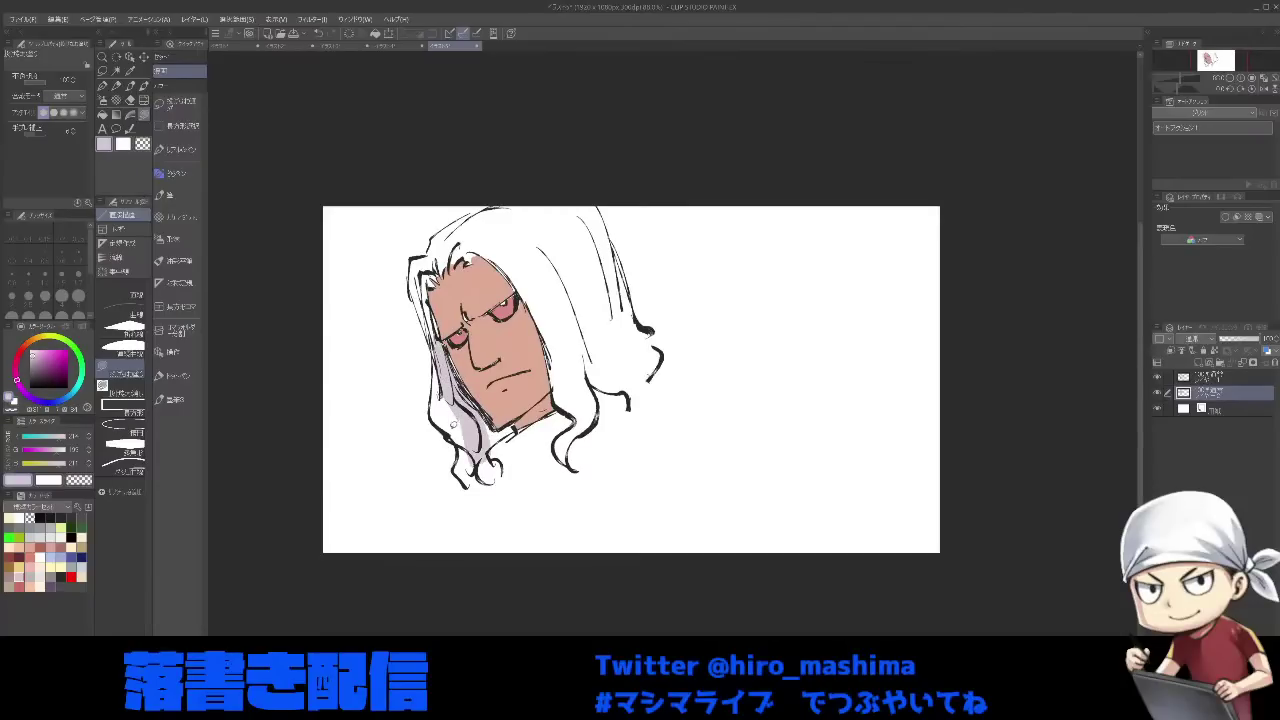
drag(446, 391, 452, 456)
drag(580, 342, 562, 438)
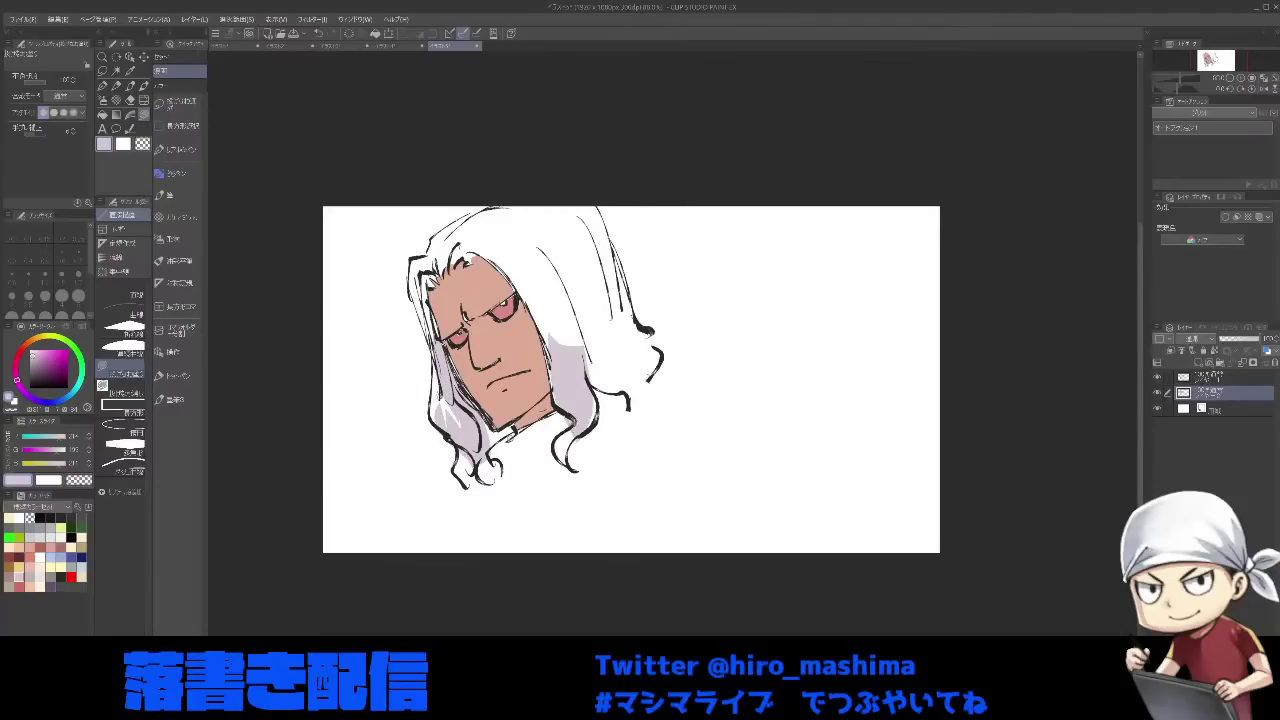
drag(486, 463, 490, 482)
drag(424, 274, 448, 344)
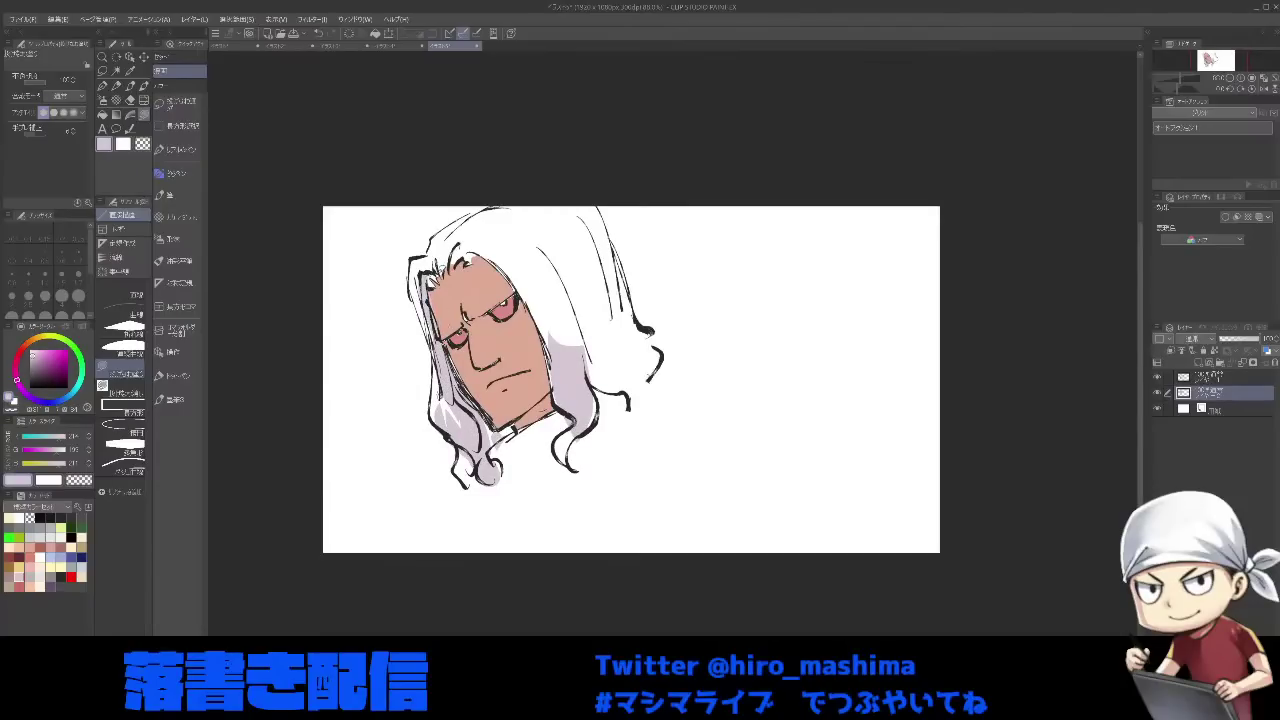
- Extend the pale lavender hair shading along the hairline, down the parted strands and across the wavy ends beside the face
mouse_move(438, 278)
mouse_down()
mouse_move(517, 246)
mouse_move(545, 352)
mouse_up()
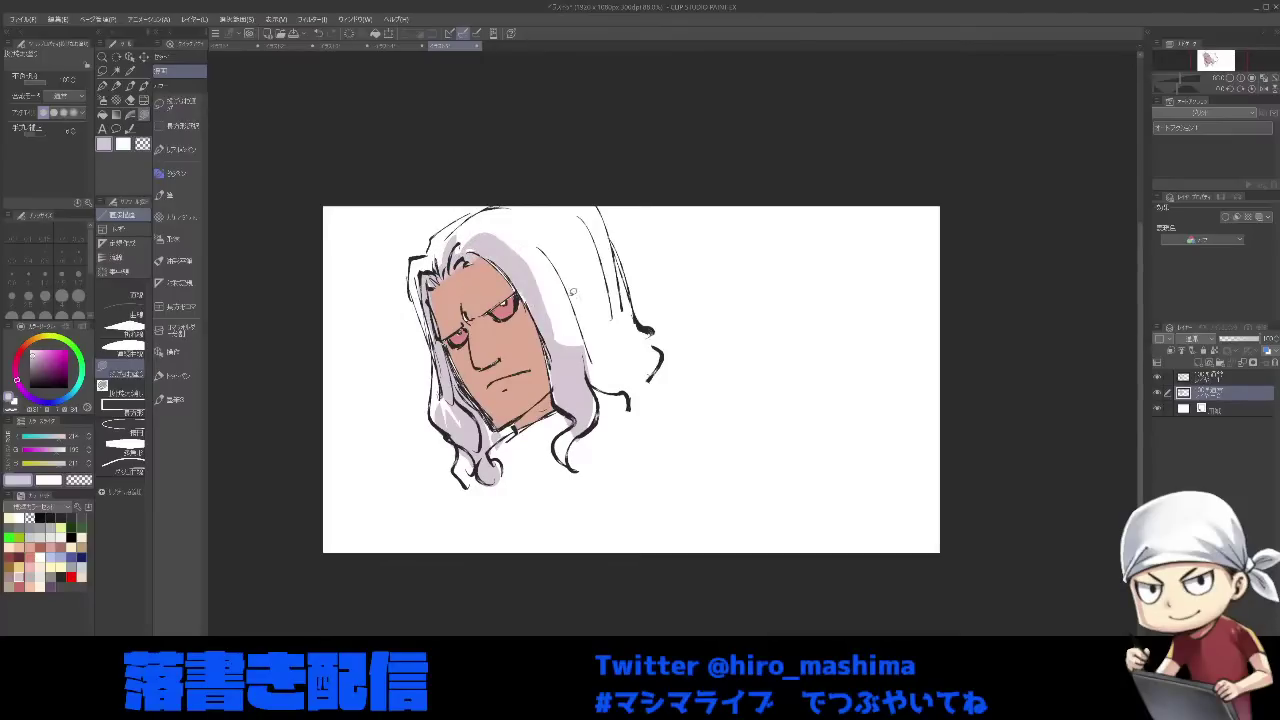
drag(564, 288, 586, 364)
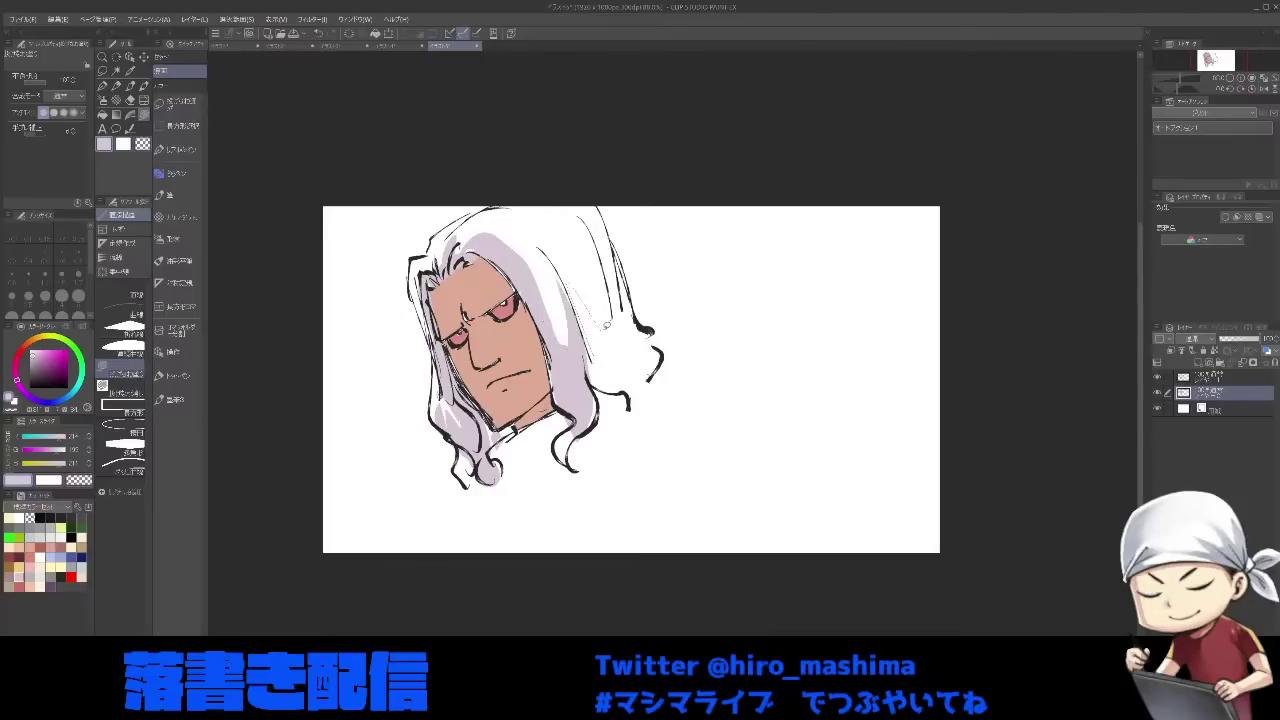
mouse_move(640, 410)
mouse_down()
mouse_move(575, 295)
mouse_move(650, 385)
mouse_move(568, 470)
mouse_up()
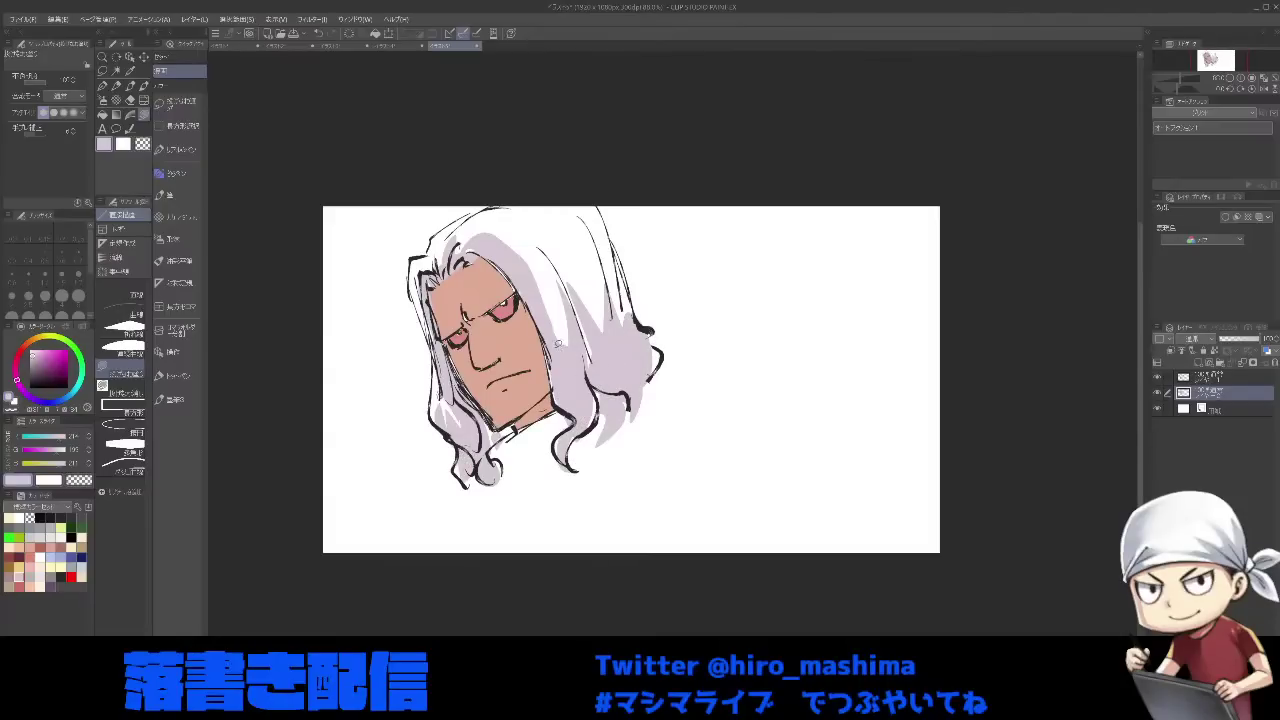
- Fill the man's high collar below the neck with blue from the colour set
click(73, 557)
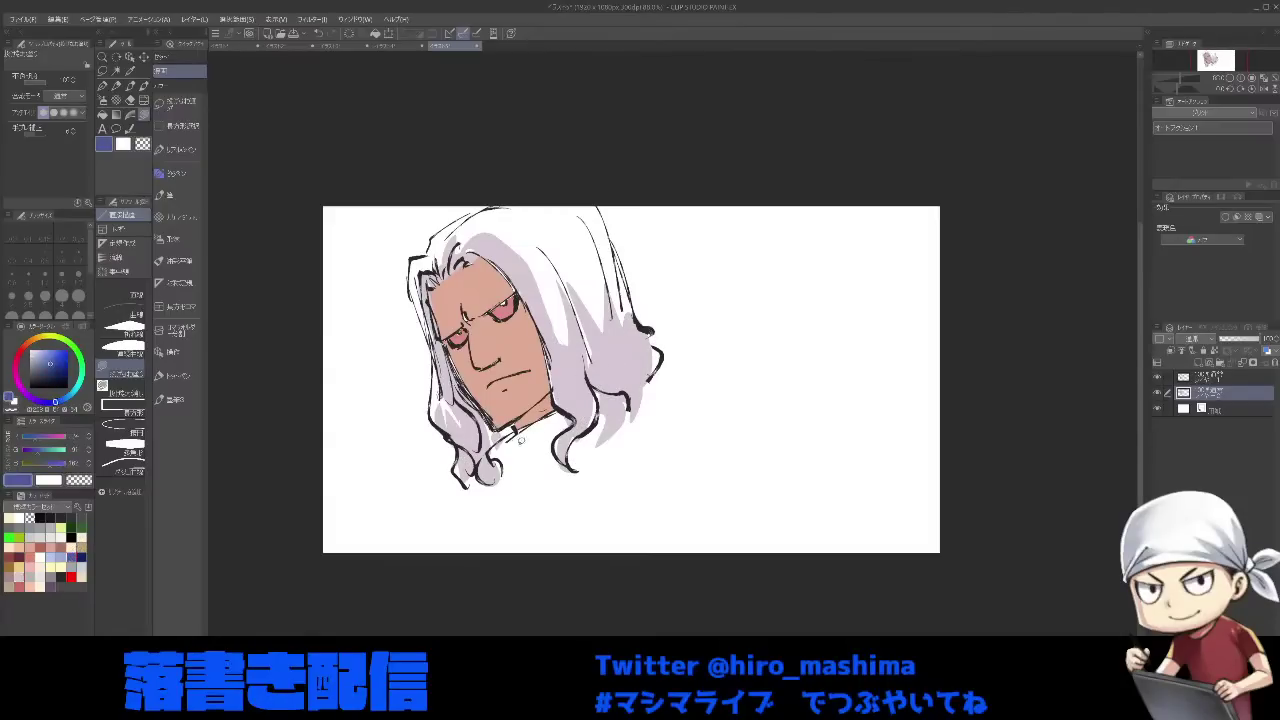
drag(490, 450, 562, 464)
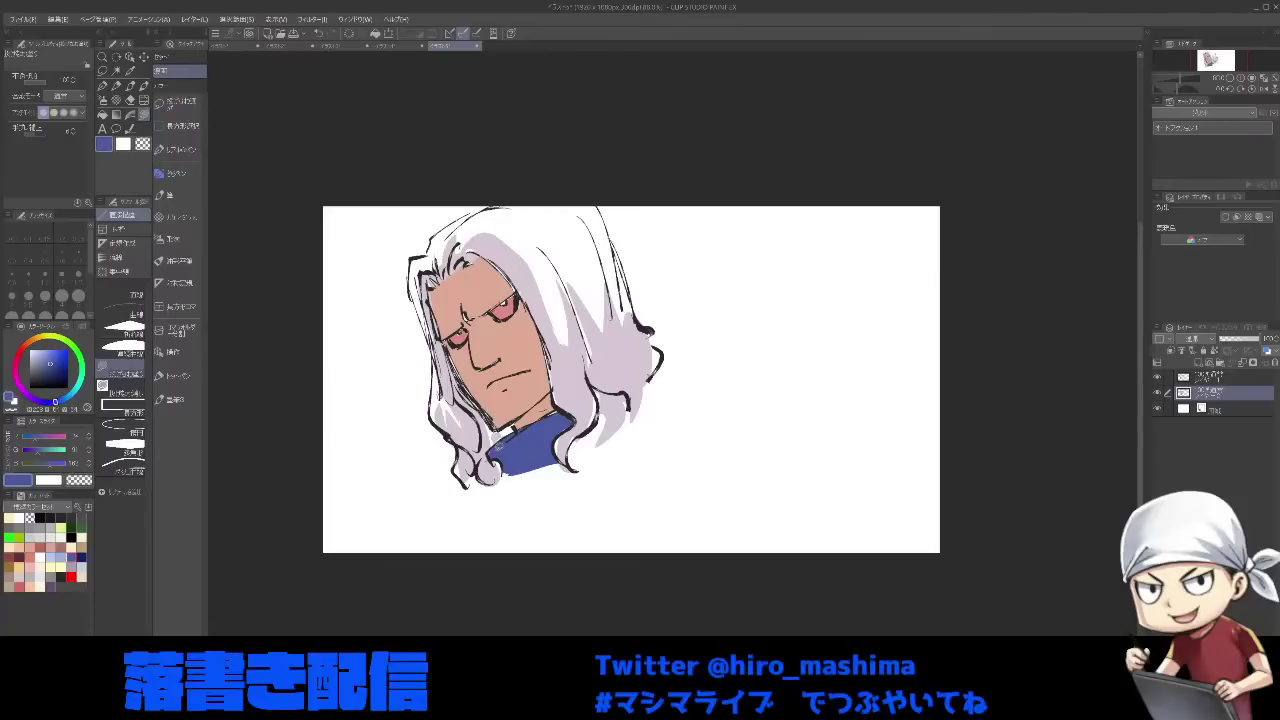
scroll(497, 448, up, 2)
drag(653, 453, 627, 465)
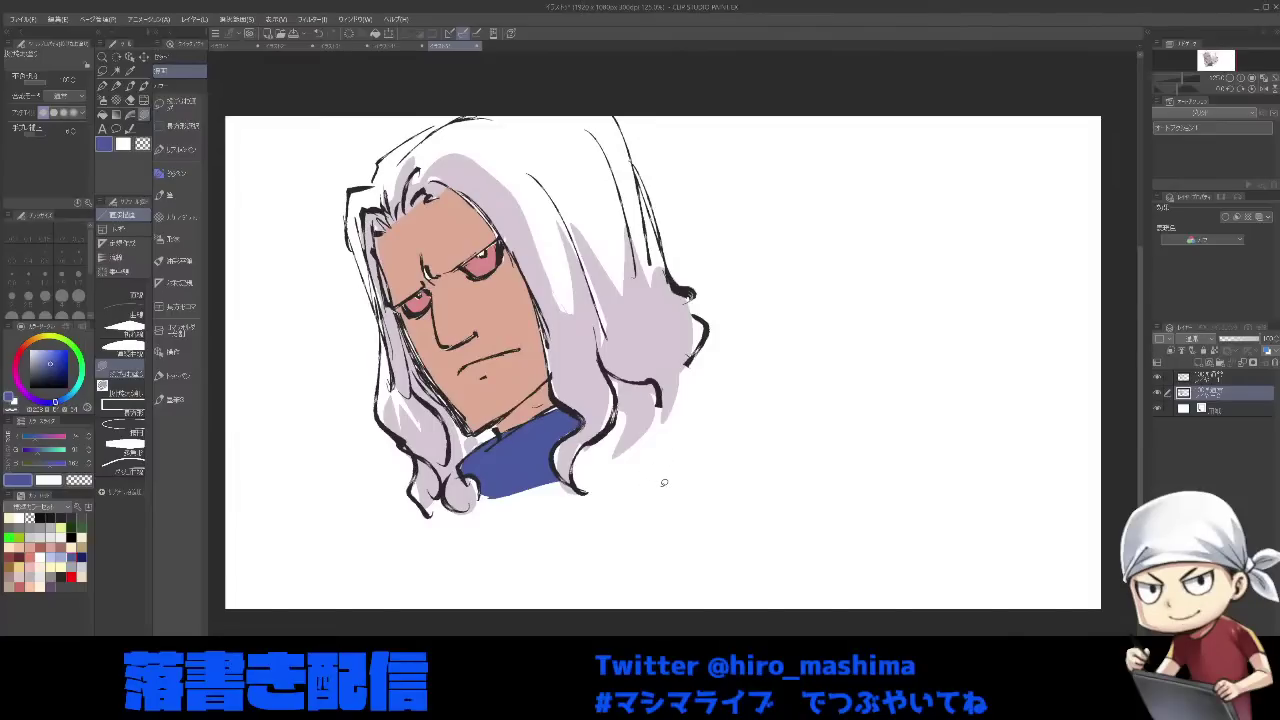
- With an enlarged near-black pen, draw a girl's pointed face outline in the blank area beside the man's portrait
click(63, 577)
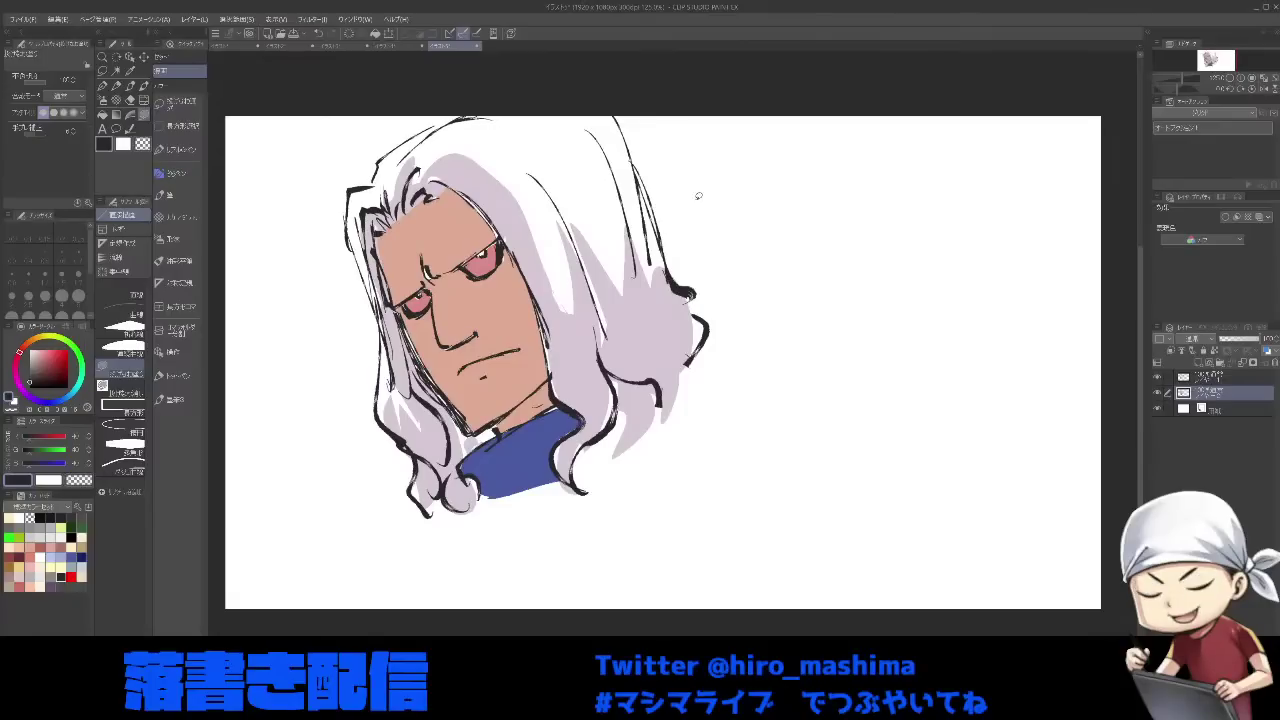
key(ctrl+minus)
drag(792, 406, 615, 488)
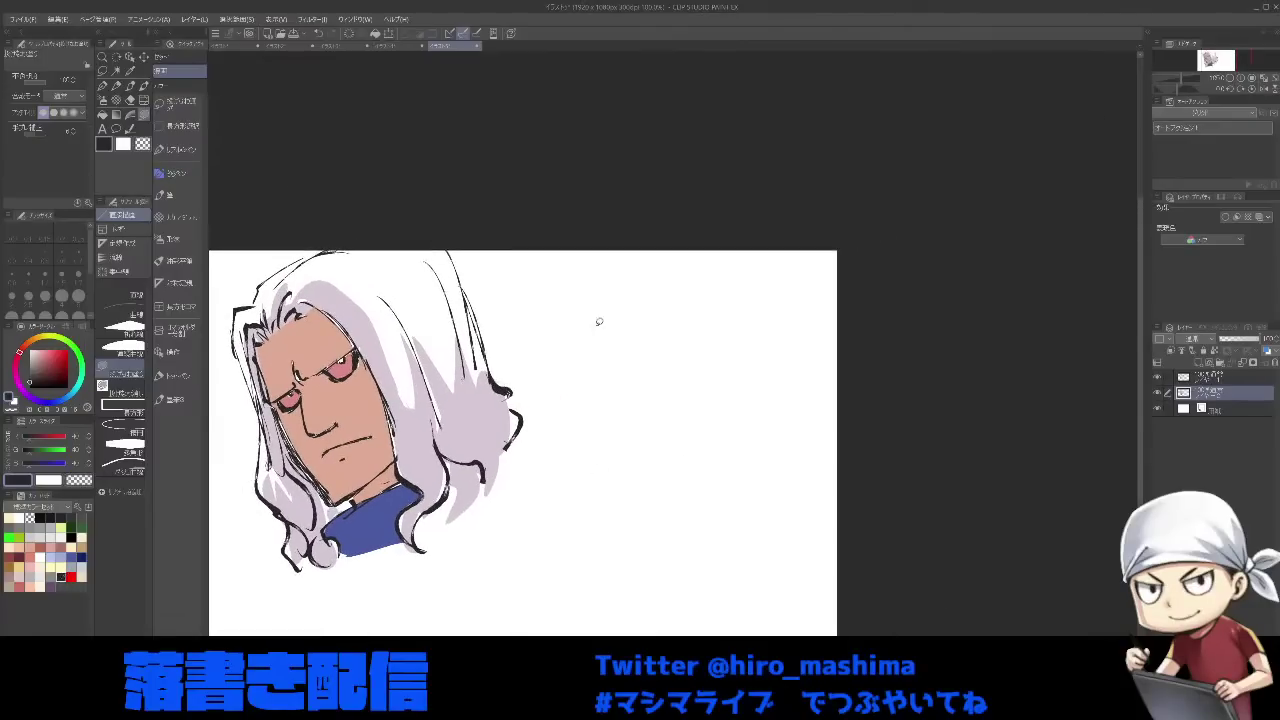
key(g)
key(b)
key(p)
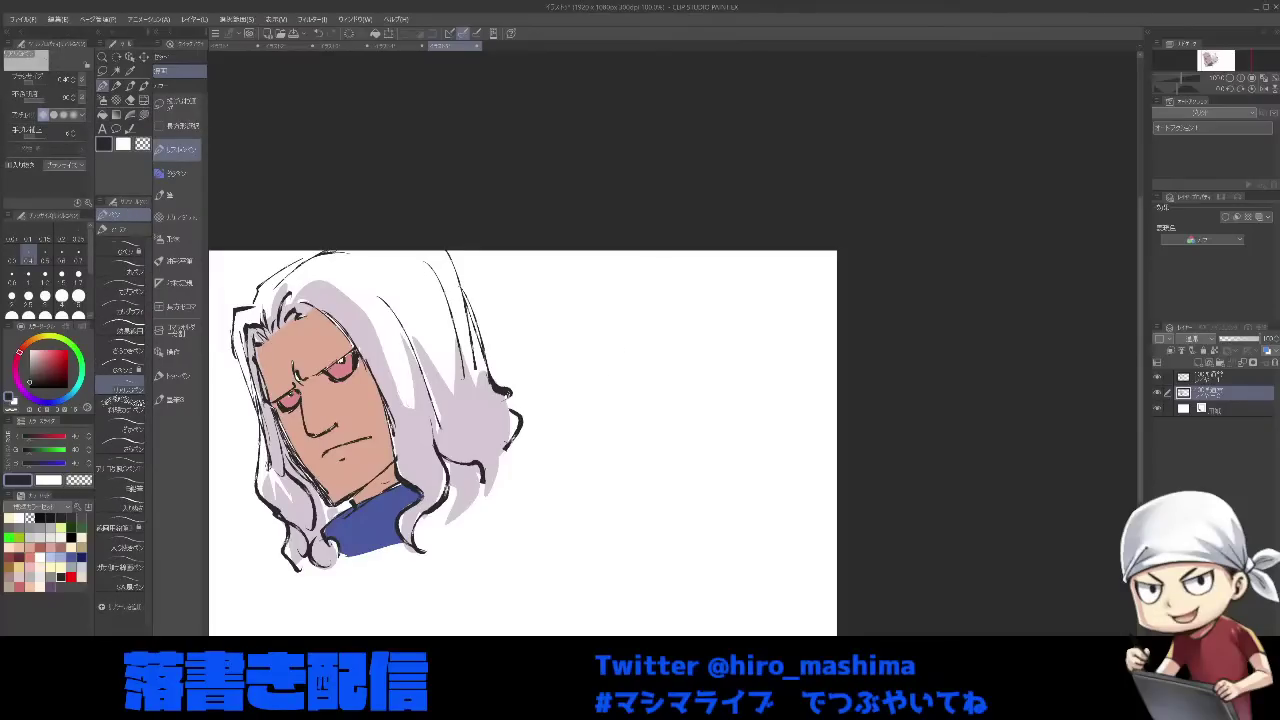
click(121, 583)
click(12, 277)
click(28, 277)
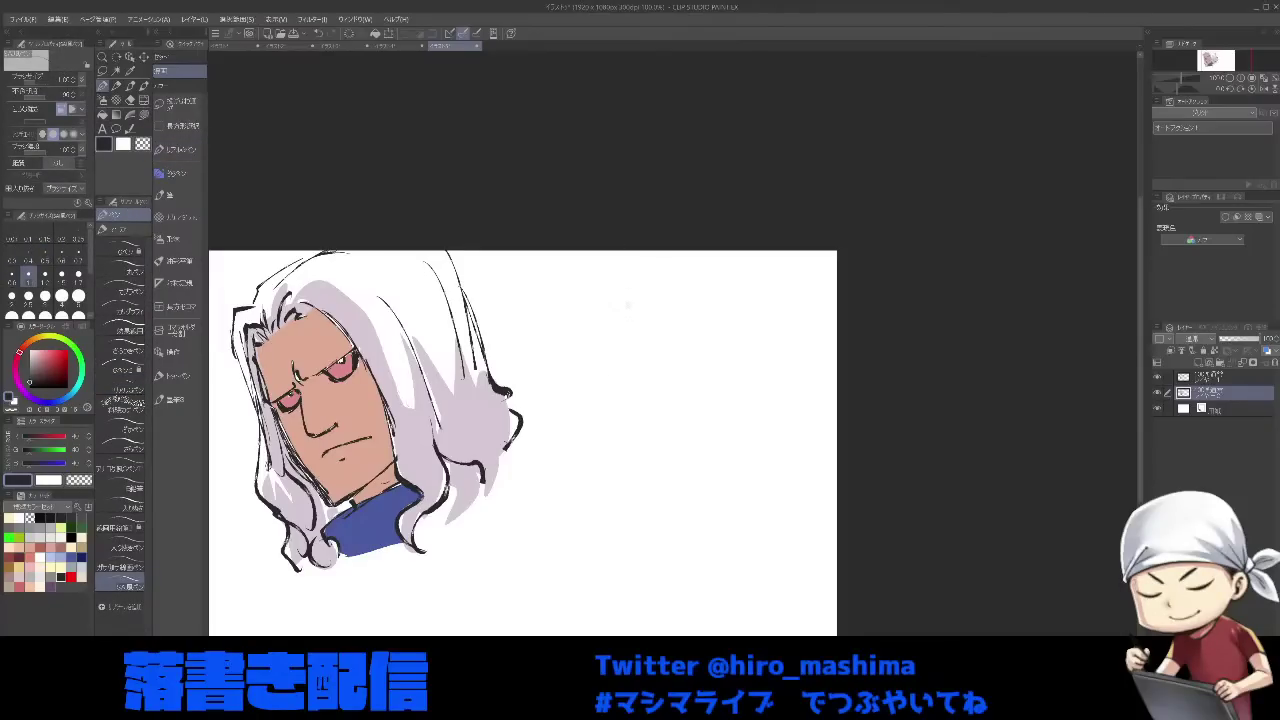
mouse_move(622, 386)
mouse_down()
mouse_move(631, 423)
mouse_move(618, 398)
mouse_move(604, 413)
mouse_up()
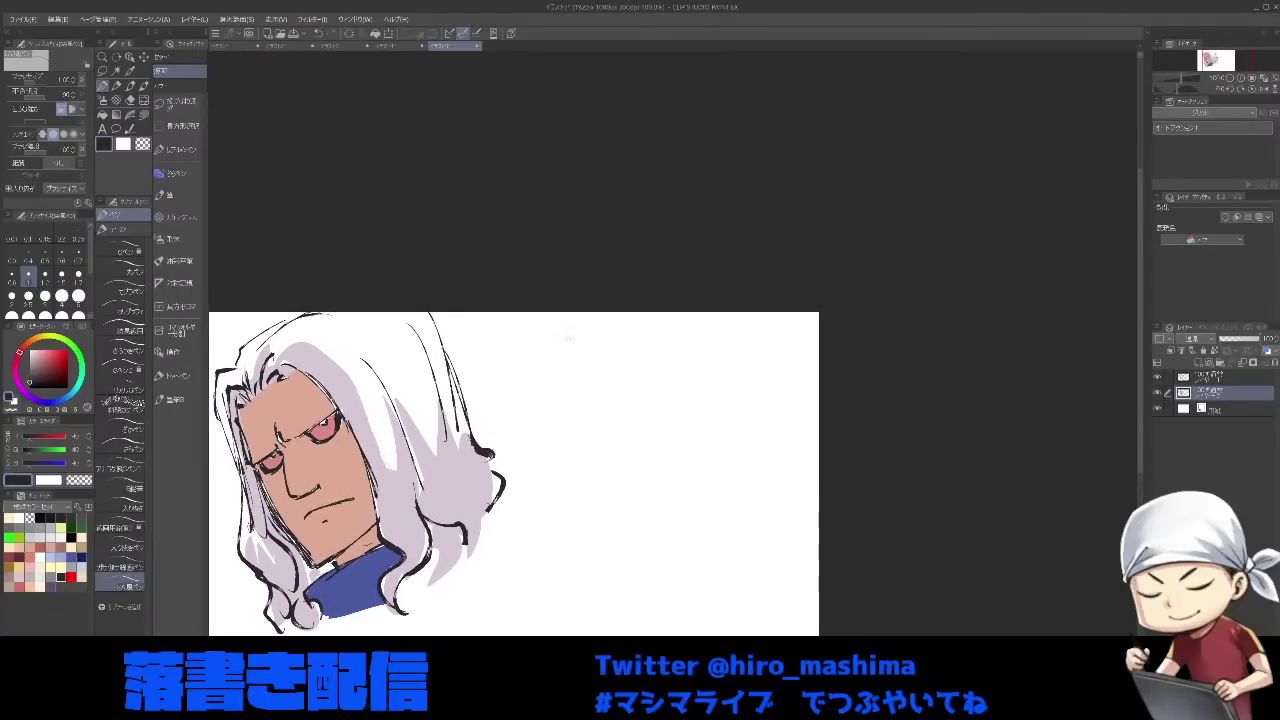
key(bracketright)
key(bracketright)
key(bracketright)
mouse_move(685, 365)
mouse_down()
mouse_move(660, 425)
mouse_move(636, 438)
mouse_move(591, 405)
mouse_up()
key(ctrl+z)
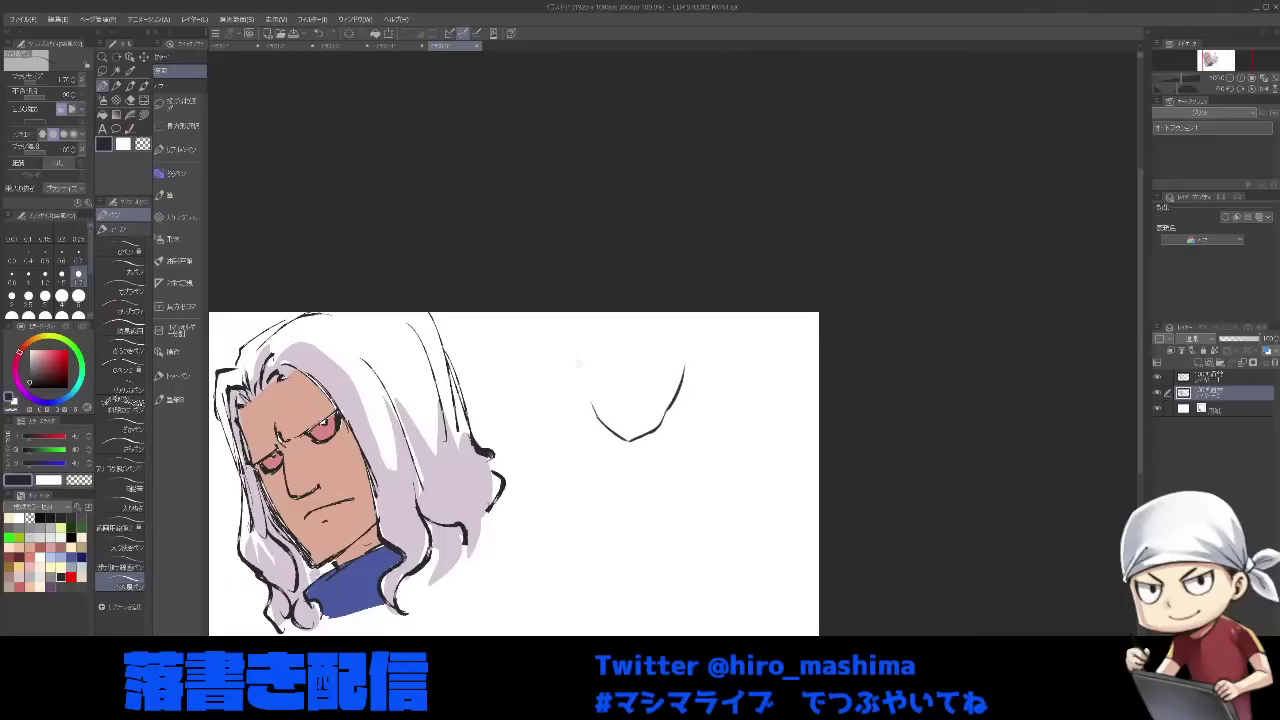
drag(591, 352, 598, 444)
key(ctrl+z)
- Draw the girl's eyes, eyebrows, small nose and open smiling mouth inside the face outline
mouse_move(597, 392)
mouse_down()
mouse_move(622, 392)
mouse_move(598, 392)
mouse_move(621, 394)
mouse_move(614, 406)
mouse_up()
mouse_move(640, 398)
mouse_down()
mouse_move(666, 390)
mouse_move(668, 404)
mouse_move(597, 388)
mouse_move(622, 390)
mouse_up()
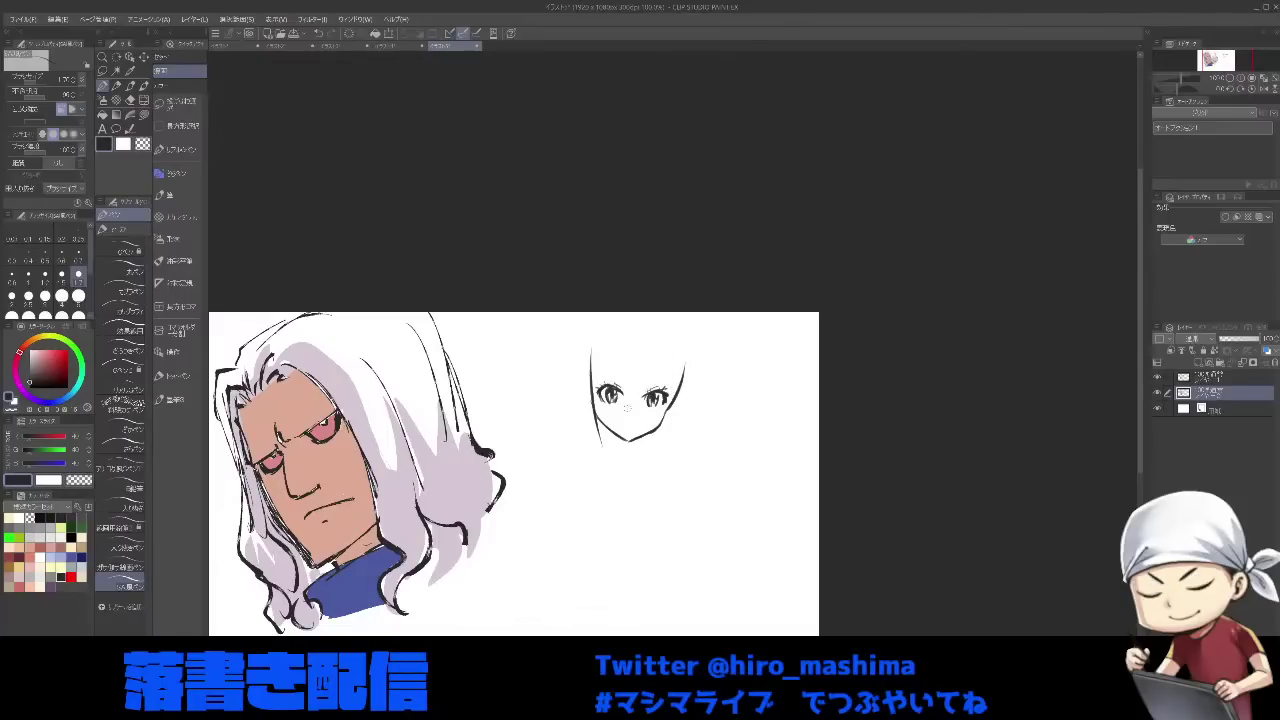
drag(632, 409, 642, 424)
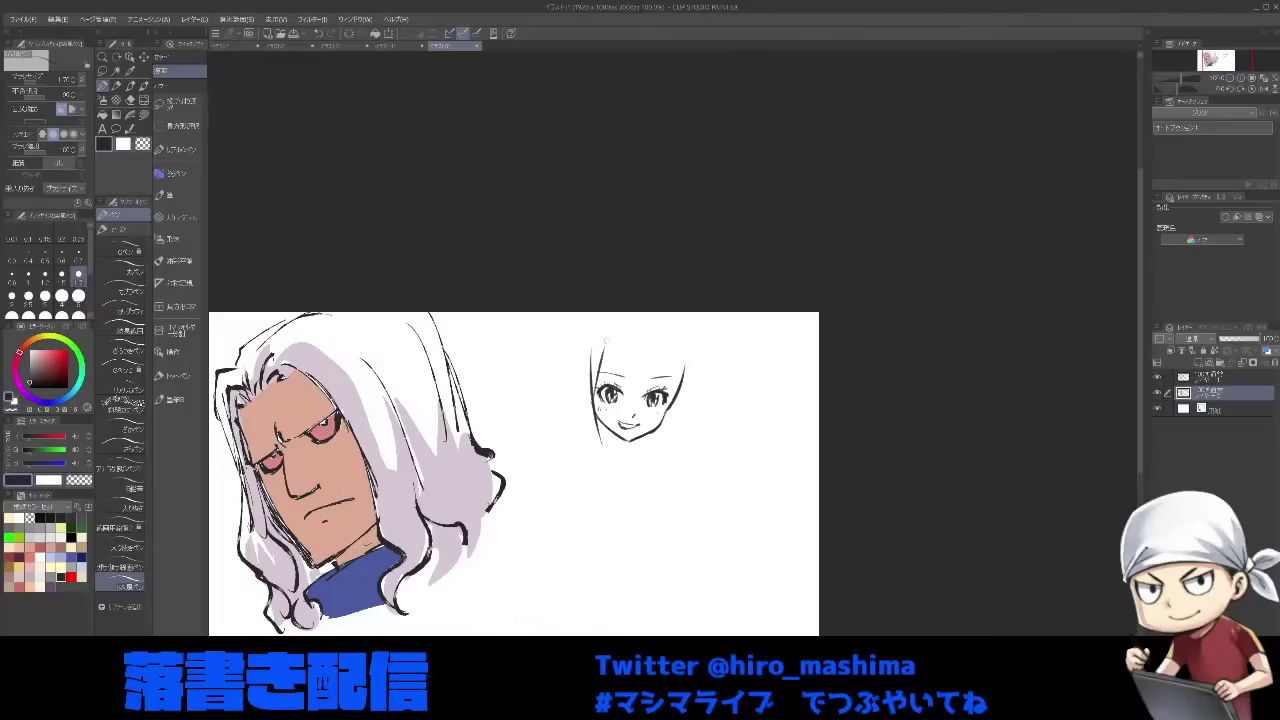
- Sketch the girl's swept fringe over the forehead, redoing strokes until the strands fall between the eyes
mouse_move(632, 352)
mouse_down()
mouse_move(612, 394)
mouse_move(645, 393)
mouse_up()
key(ctrl+z)
key(ctrl+z)
key(ctrl+z)
drag(660, 342, 648, 390)
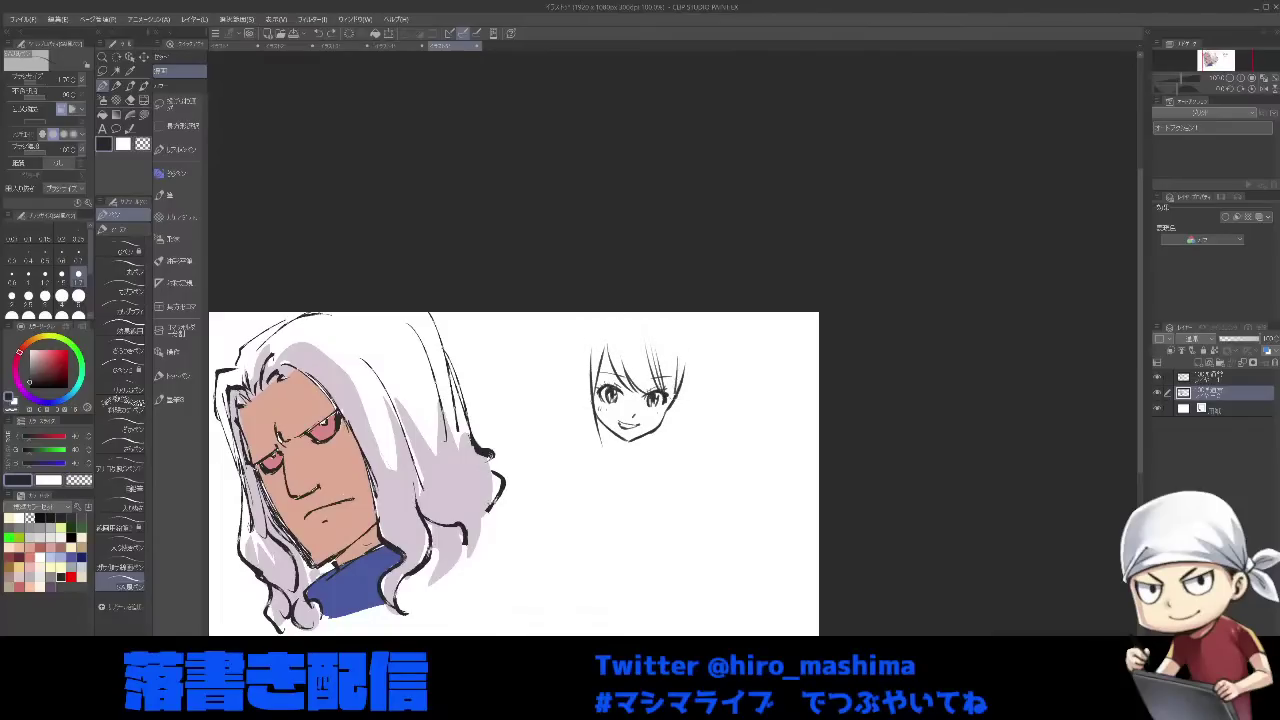
- Draw the long strands framing both sides of the girl's face down past the chin, redrawing the misplaced strokes
key(ctrl+z)
drag(588, 346, 604, 487)
key(ctrl+z)
key(ctrl+z)
mouse_move(592, 348)
mouse_down()
mouse_move(596, 444)
mouse_move(612, 478)
mouse_up()
drag(645, 430, 628, 430)
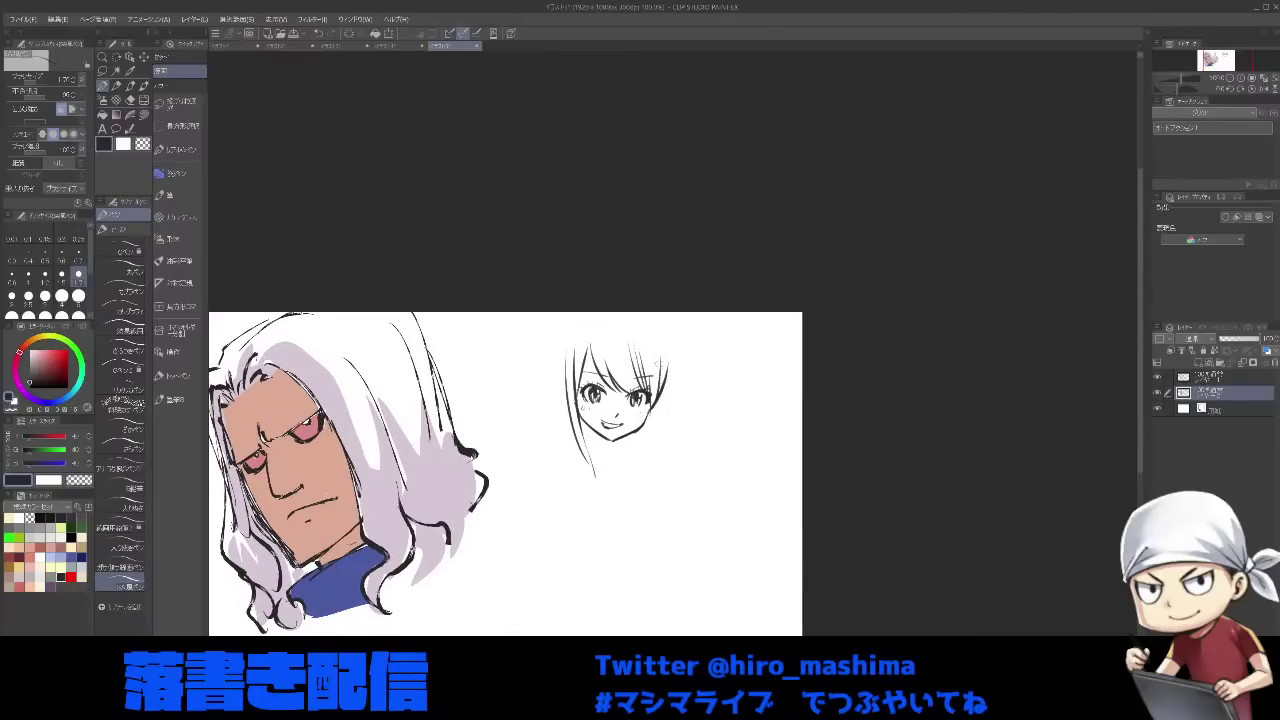
key(ctrl+z)
key(ctrl+z)
drag(659, 366, 653, 467)
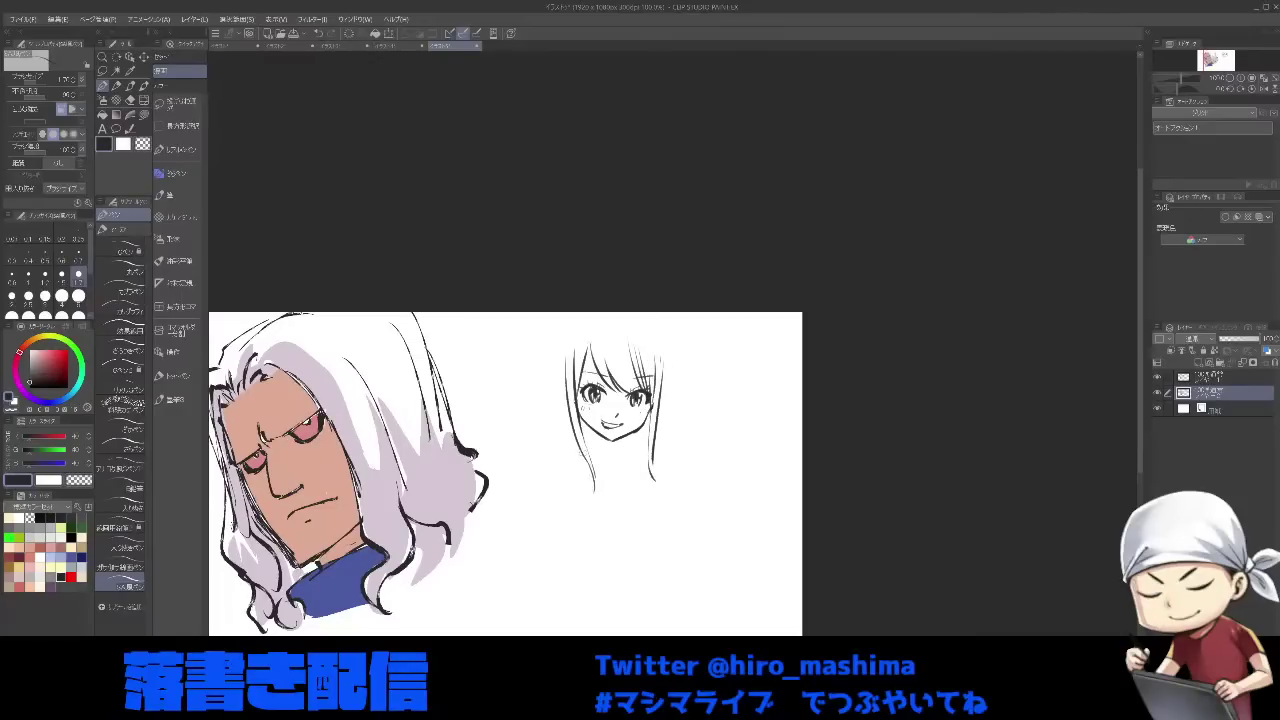
- Draw the girl's neck and pointed shirt collar with a small fastening below the chin
drag(597, 433, 599, 440)
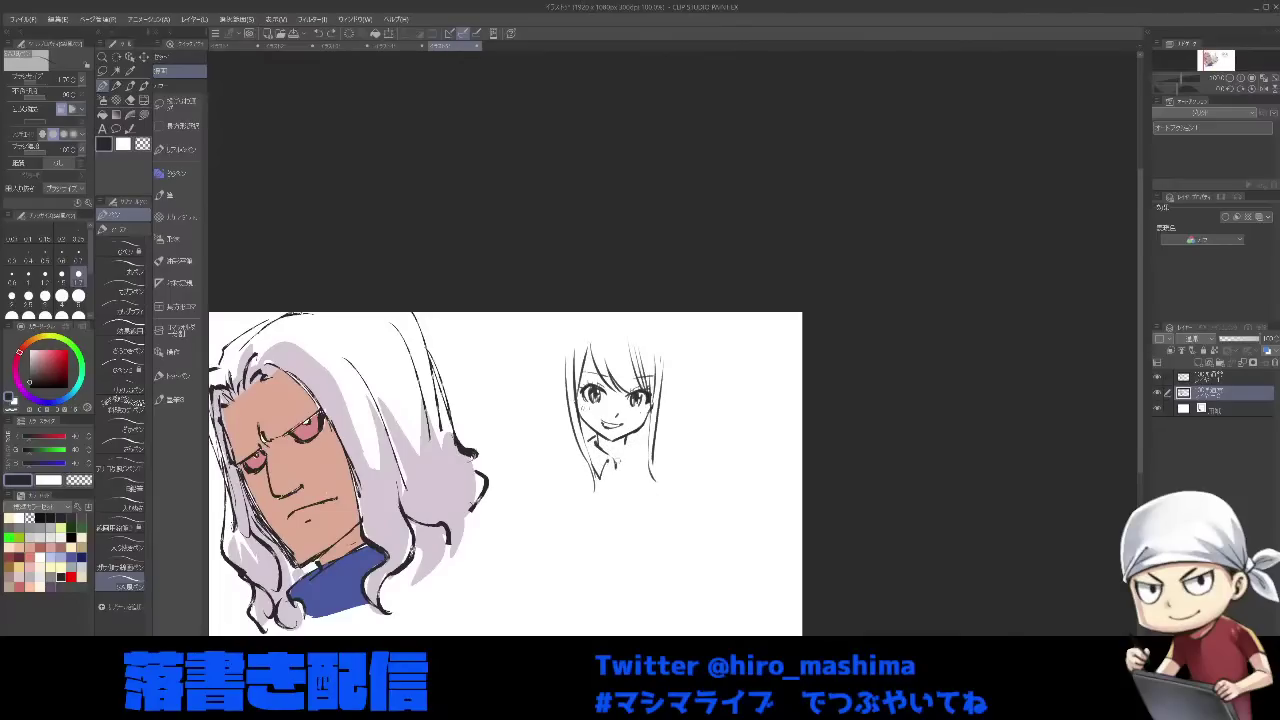
mouse_move(621, 465)
mouse_down()
mouse_move(639, 474)
mouse_move(642, 454)
mouse_up()
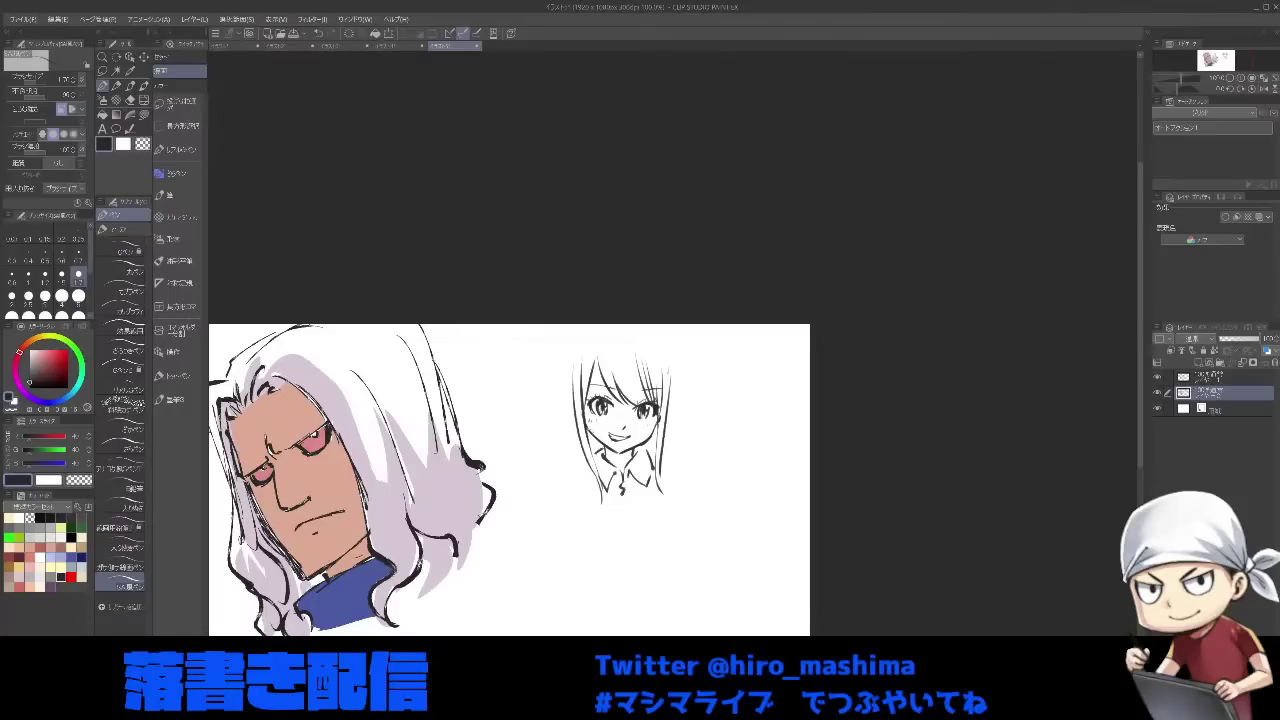
drag(624, 452, 626, 475)
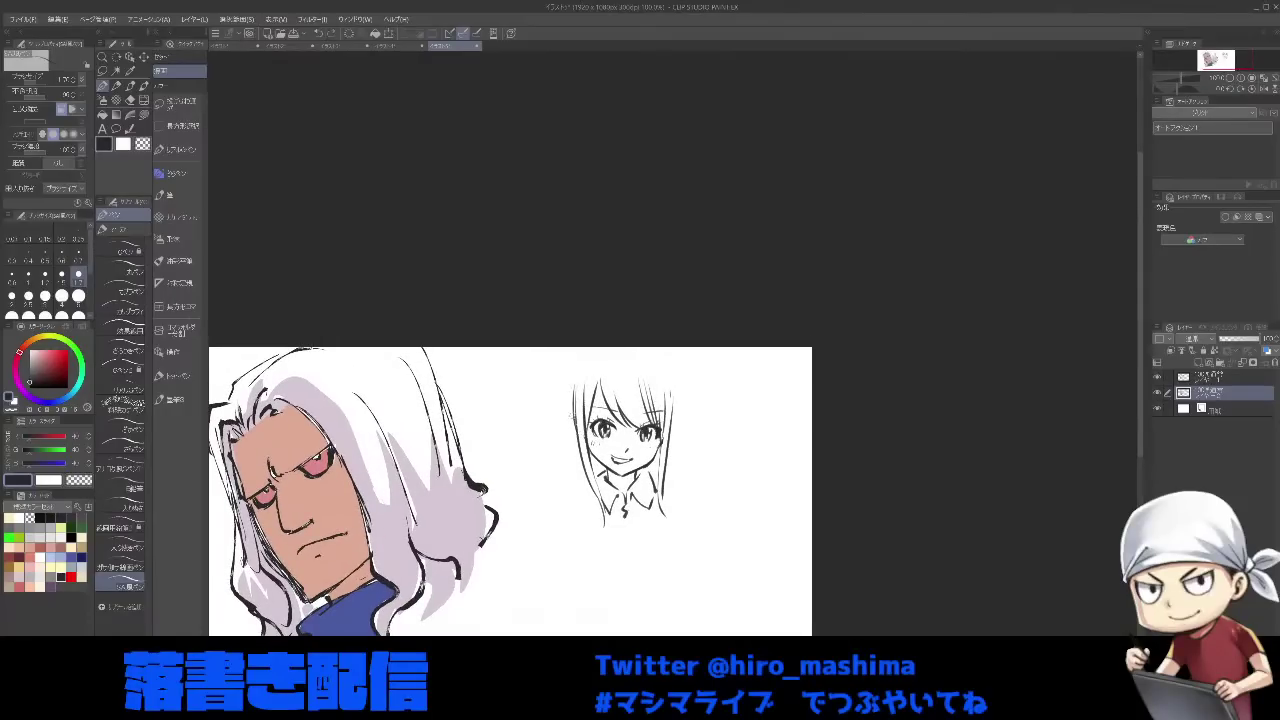
- Draw the rounded crown of the girl's head and thicken the outer hair lines on both sides
mouse_move(577, 431)
mouse_down()
mouse_move(573, 382)
mouse_move(609, 348)
mouse_up()
key(ctrl+z)
drag(666, 358, 679, 405)
scroll(655, 422, up, 1)
mouse_move(620, 490)
mouse_down()
mouse_move(660, 382)
mouse_move(662, 404)
mouse_up()
scroll(648, 390, up, 1)
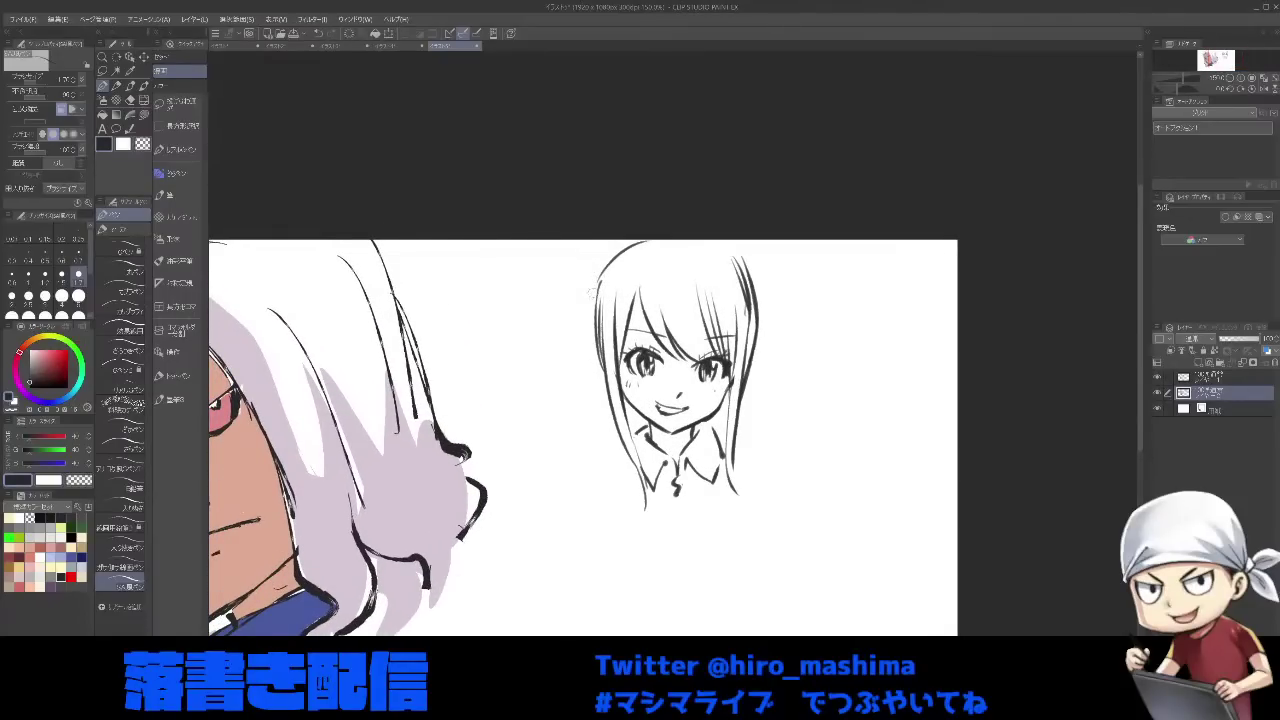
- Add long outer hair strands on both sides of the girl's head, reaching down to the shoulders
drag(589, 287, 599, 406)
key(ctrl+z)
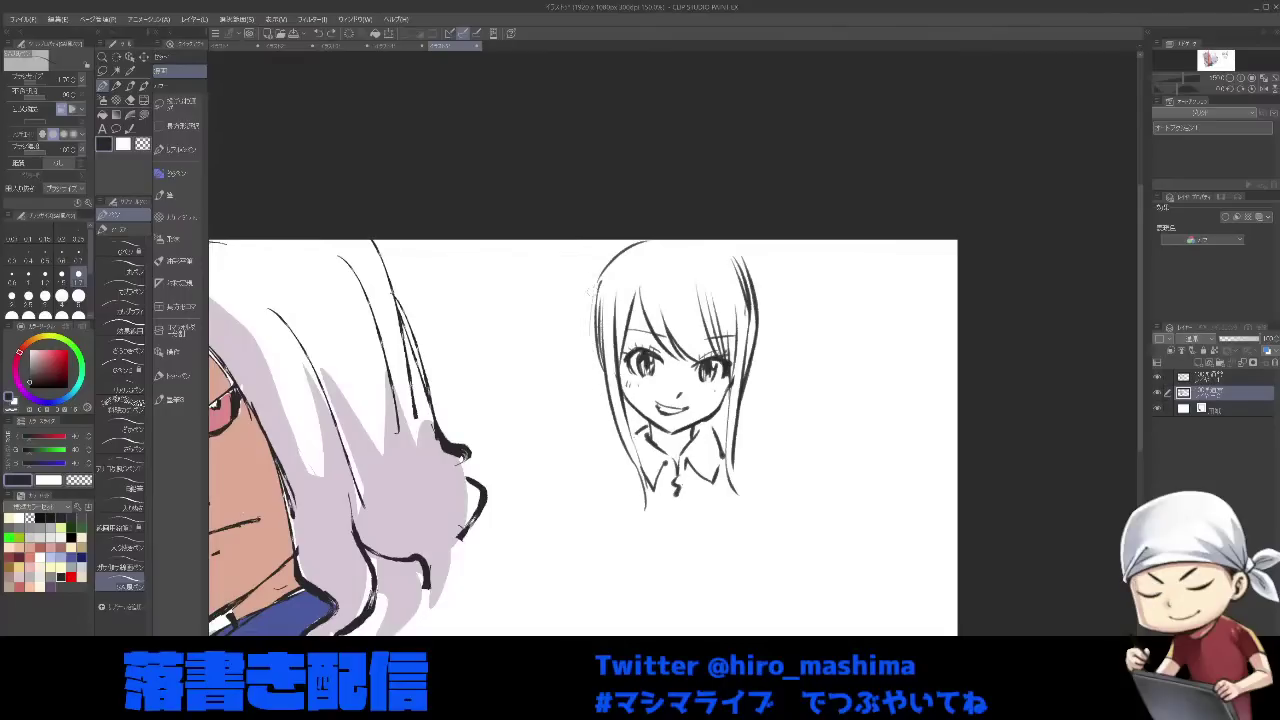
drag(590, 290, 600, 409)
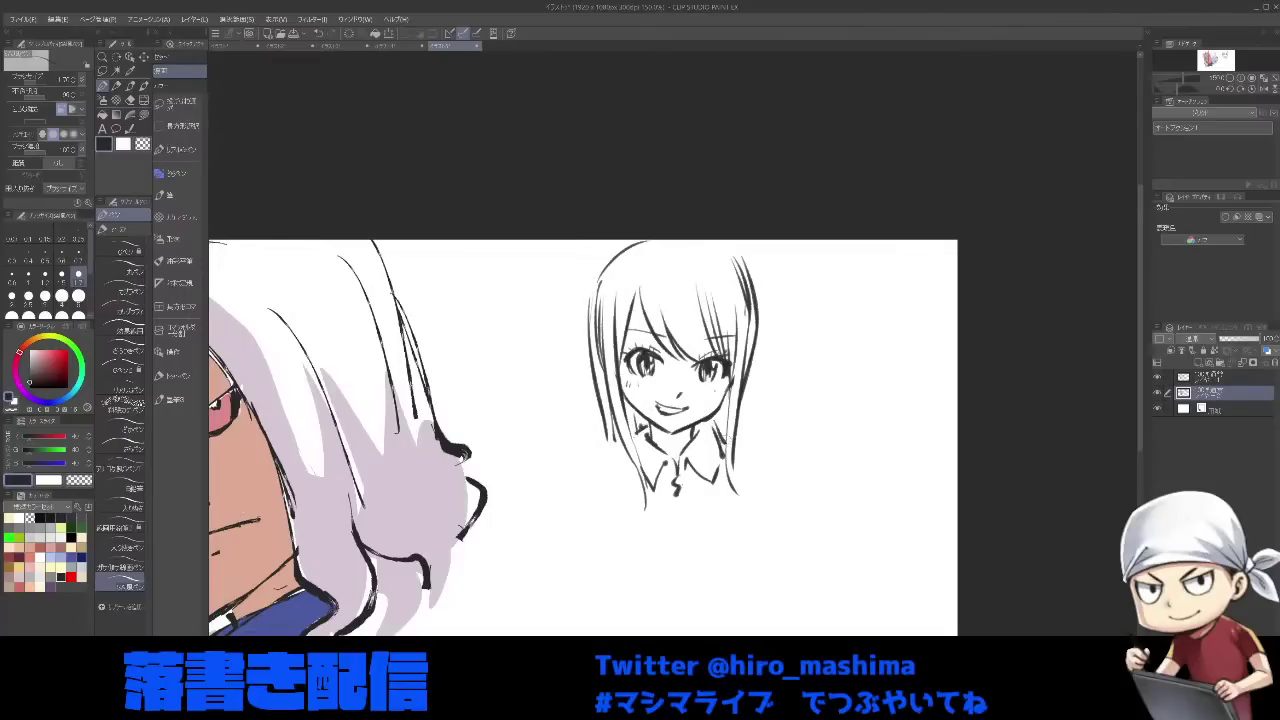
drag(719, 421, 727, 443)
drag(751, 370, 755, 433)
- Draw the girl's shoulders and short shirt sleeves with curved cuffs on both sides
mouse_move(625, 455)
mouse_down()
mouse_move(583, 475)
mouse_move(622, 505)
mouse_move(590, 530)
mouse_move(628, 556)
mouse_up()
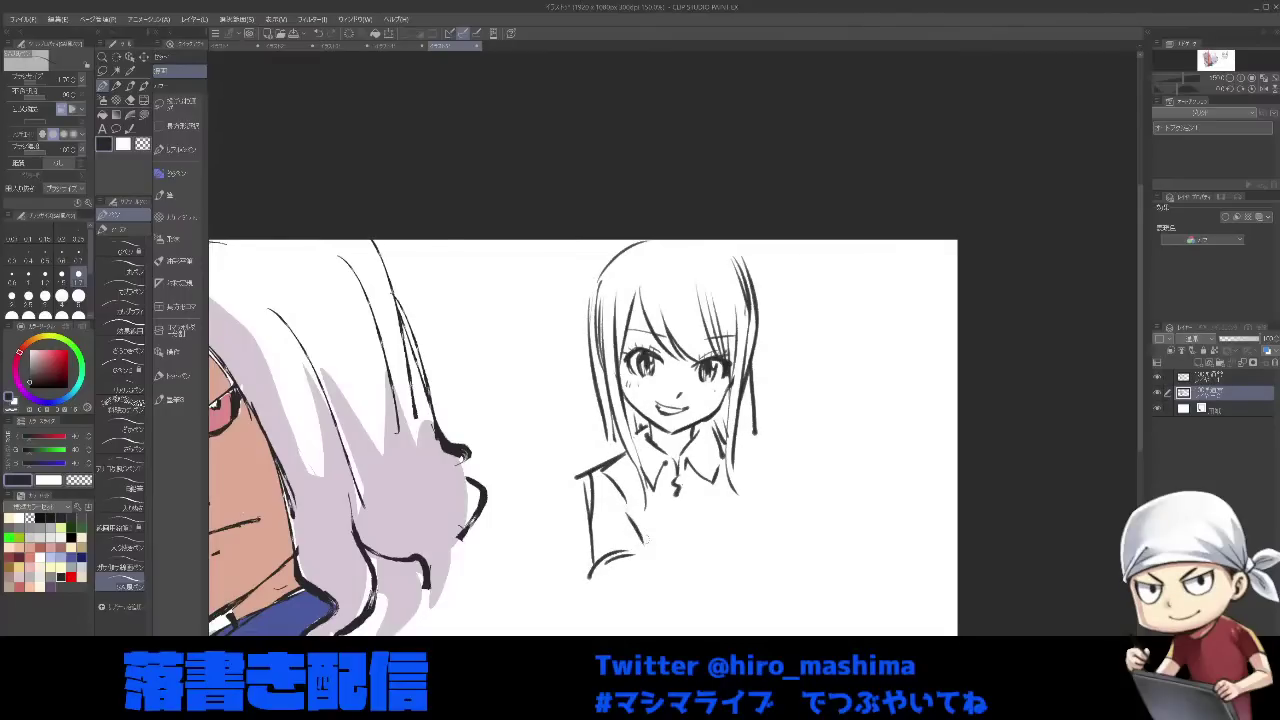
mouse_move(736, 432)
mouse_down()
mouse_move(782, 464)
mouse_move(795, 552)
mouse_up()
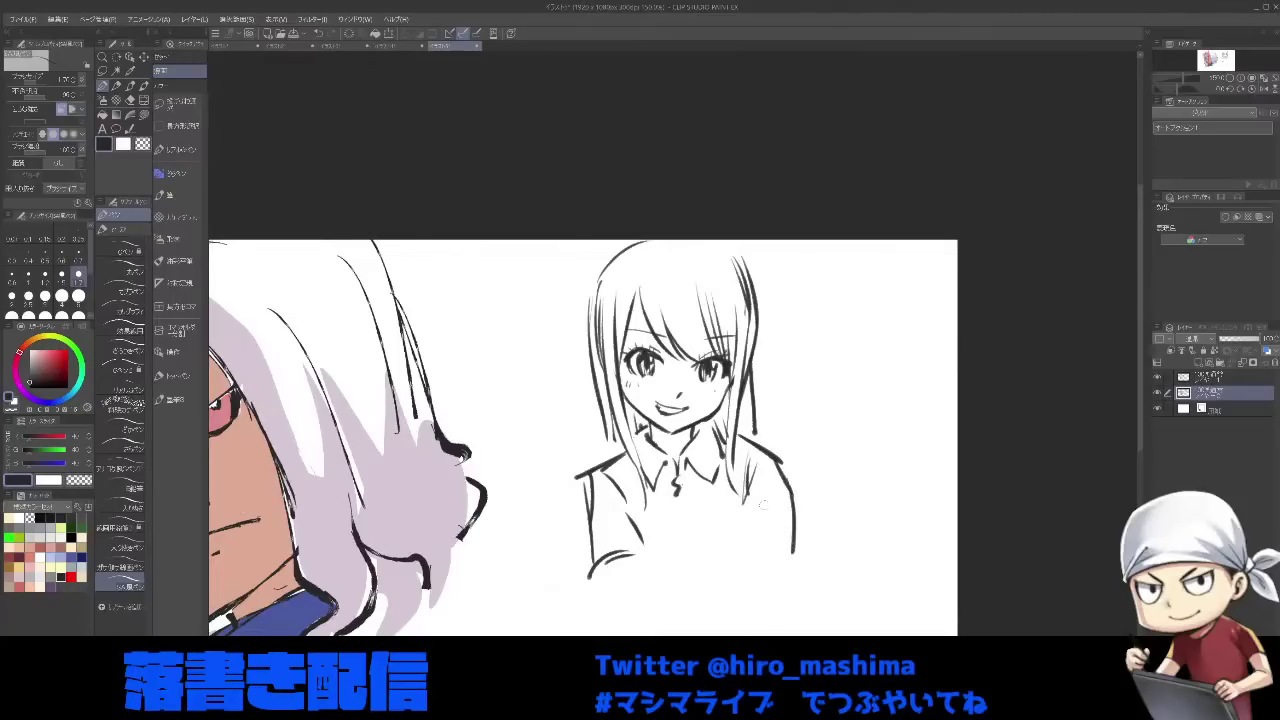
drag(746, 495, 736, 539)
drag(729, 545, 778, 556)
- Draw the girl's two forearms extending down from the sleeve cuffs and converging in front of her body
scroll(753, 528, down, 1)
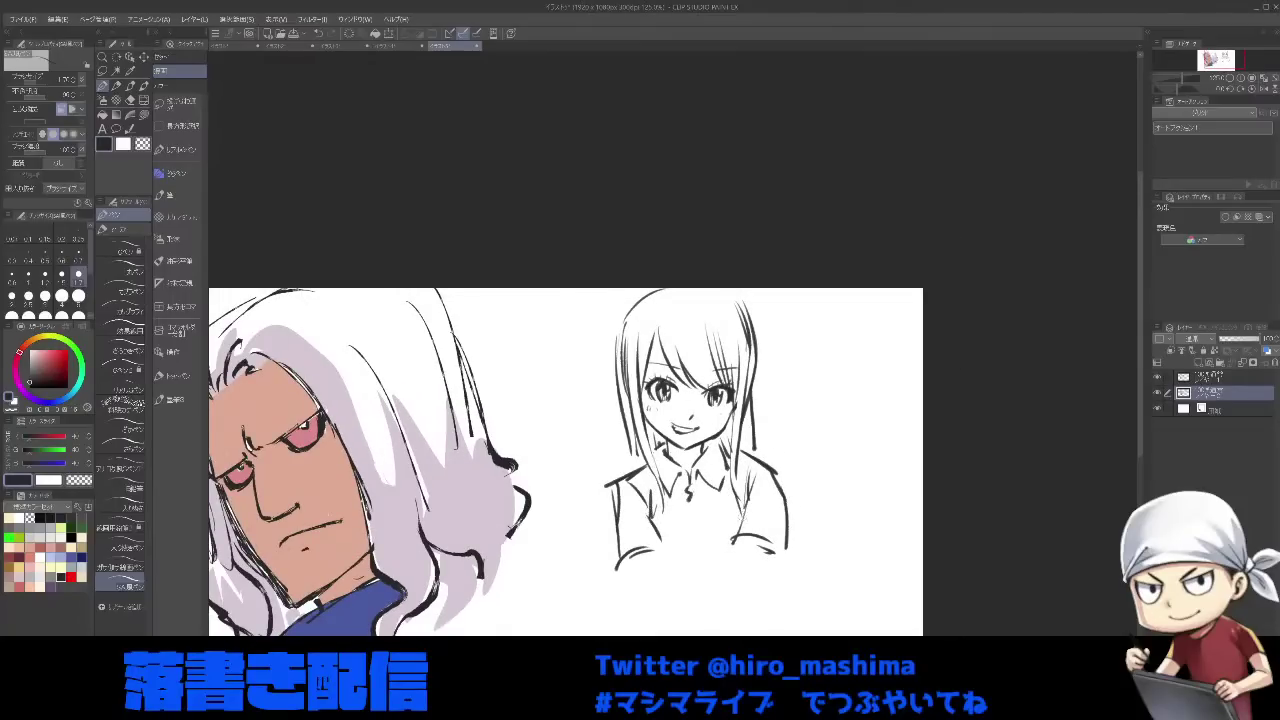
scroll(560, 400, down, 1)
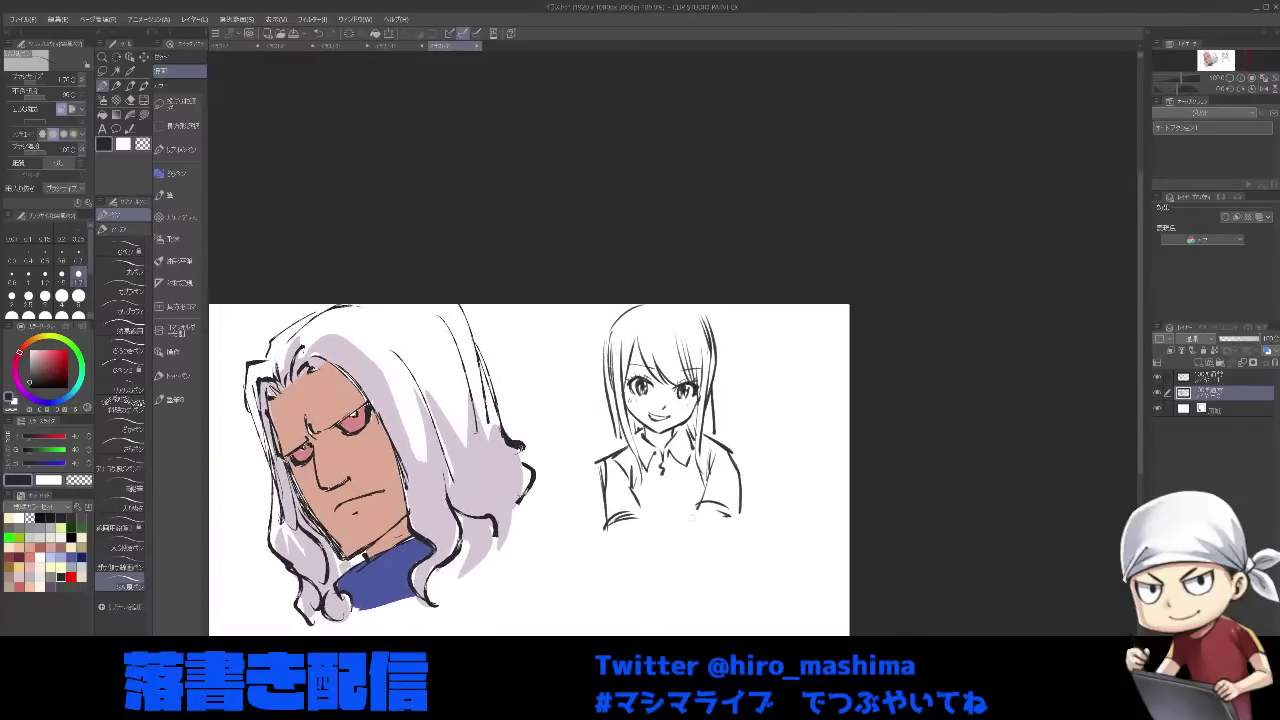
mouse_move(612, 520)
mouse_down()
mouse_move(626, 566)
mouse_move(658, 598)
mouse_move(650, 632)
mouse_up()
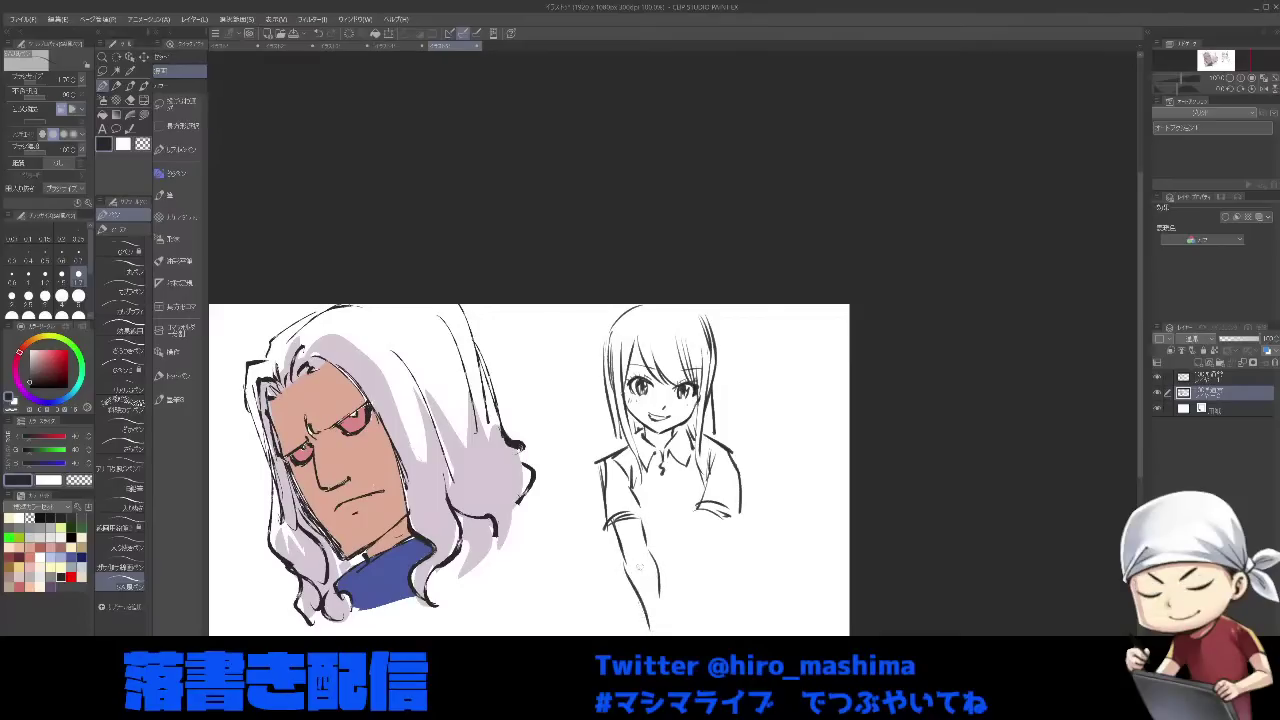
mouse_move(628, 584)
mouse_down()
mouse_move(645, 625)
mouse_move(666, 628)
mouse_move(650, 635)
mouse_up()
drag(664, 622, 669, 636)
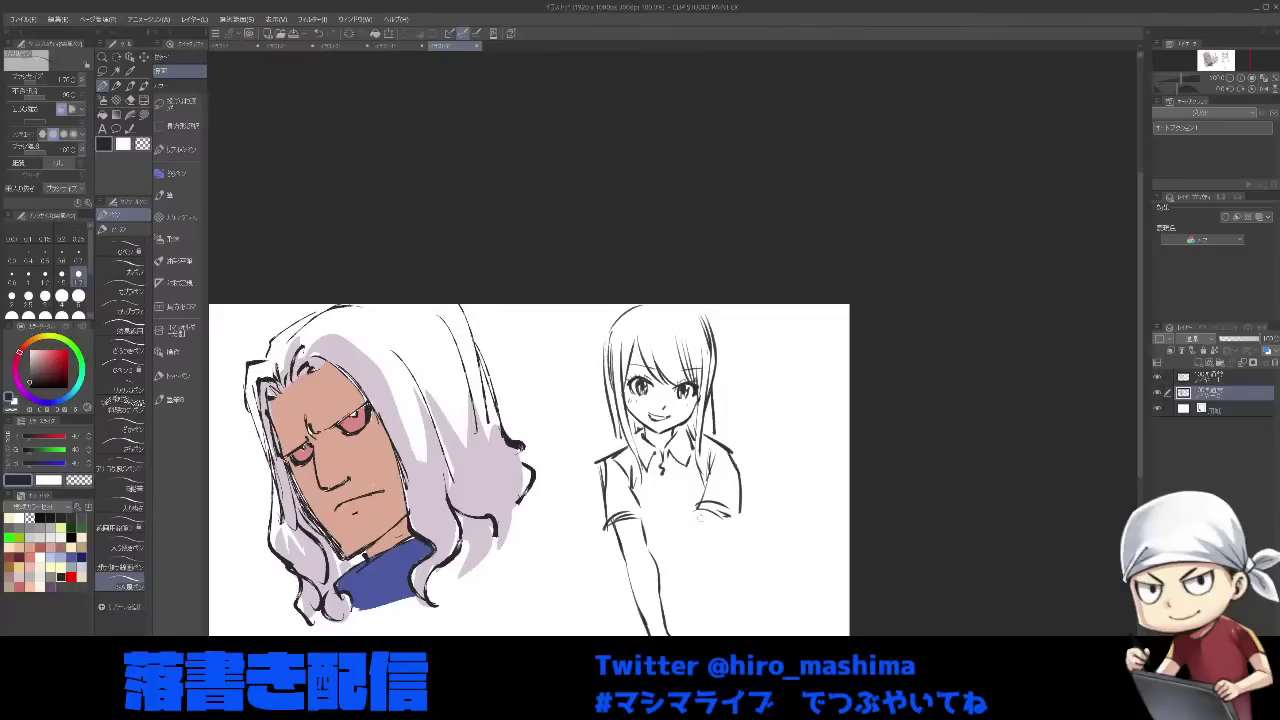
drag(694, 558, 686, 618)
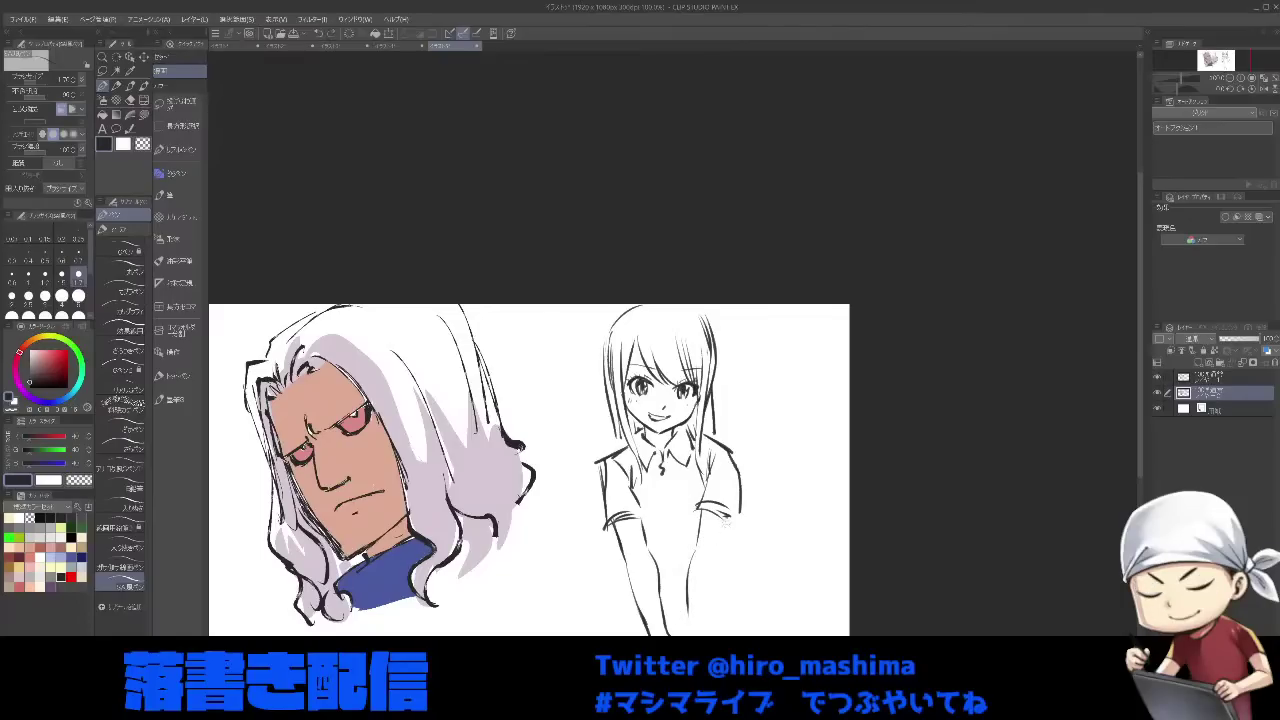
drag(730, 516, 703, 634)
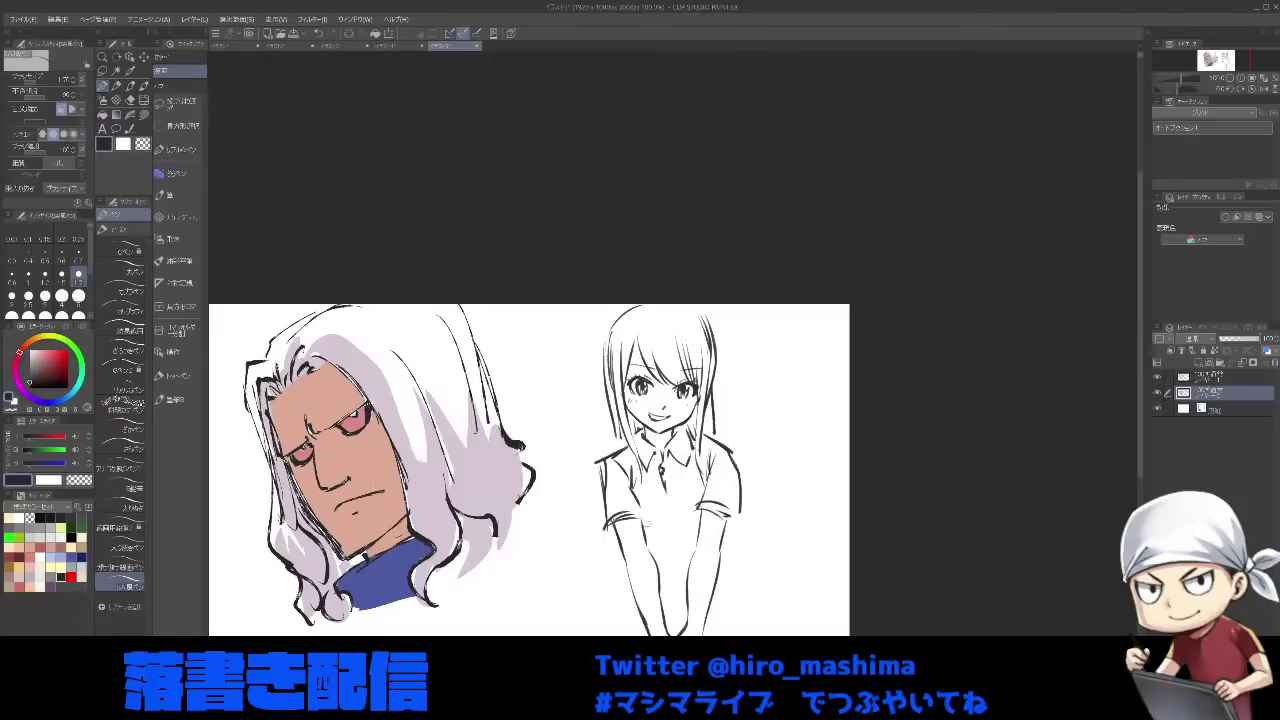
- Draw the line across the girl's waist and the curved outlines of her bent knees on both sides of the arms
key(ctrl+z)
drag(646, 538, 693, 545)
key(ctrl+z)
drag(614, 532, 594, 604)
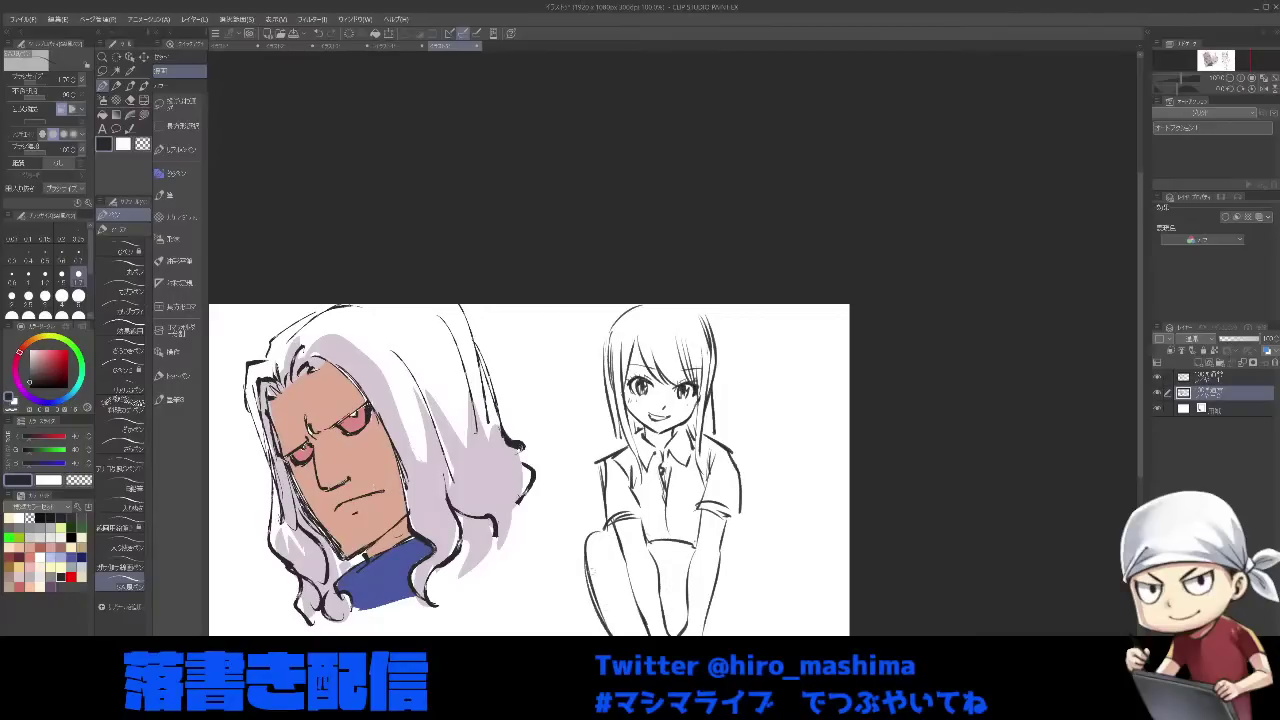
drag(590, 541, 615, 536)
drag(731, 539, 746, 634)
- Try a new smiling mouth on the girl's face with a slightly thinner pen
scroll(719, 540, up, 1)
key(ctrl+z)
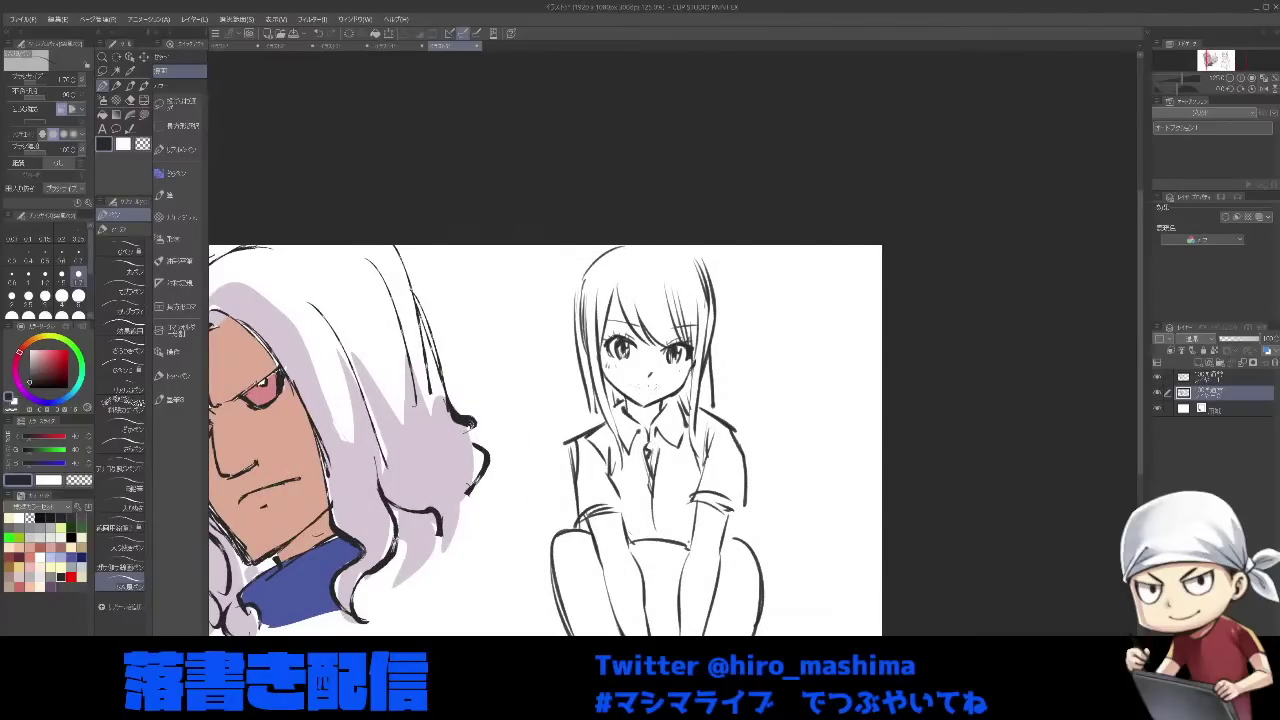
key(minus)
key(minus)
key(minus)
key(minus)
scroll(669, 325, up, 1)
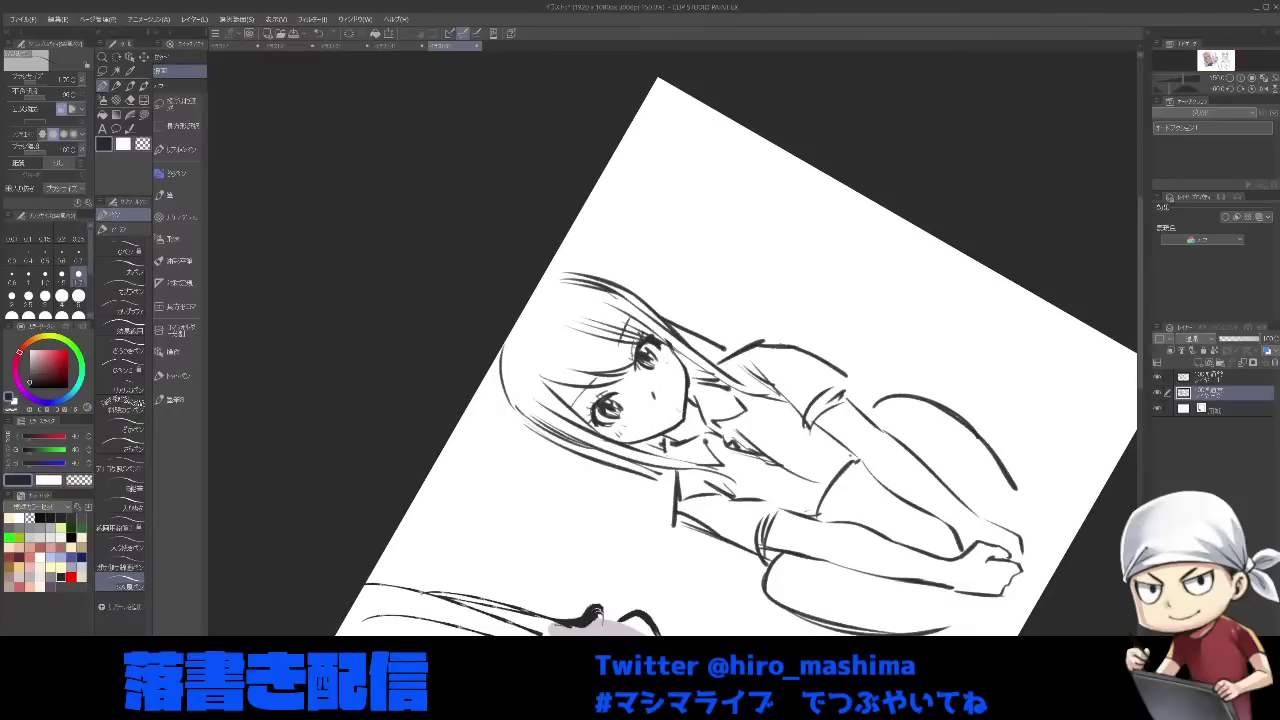
key(bracketleft)
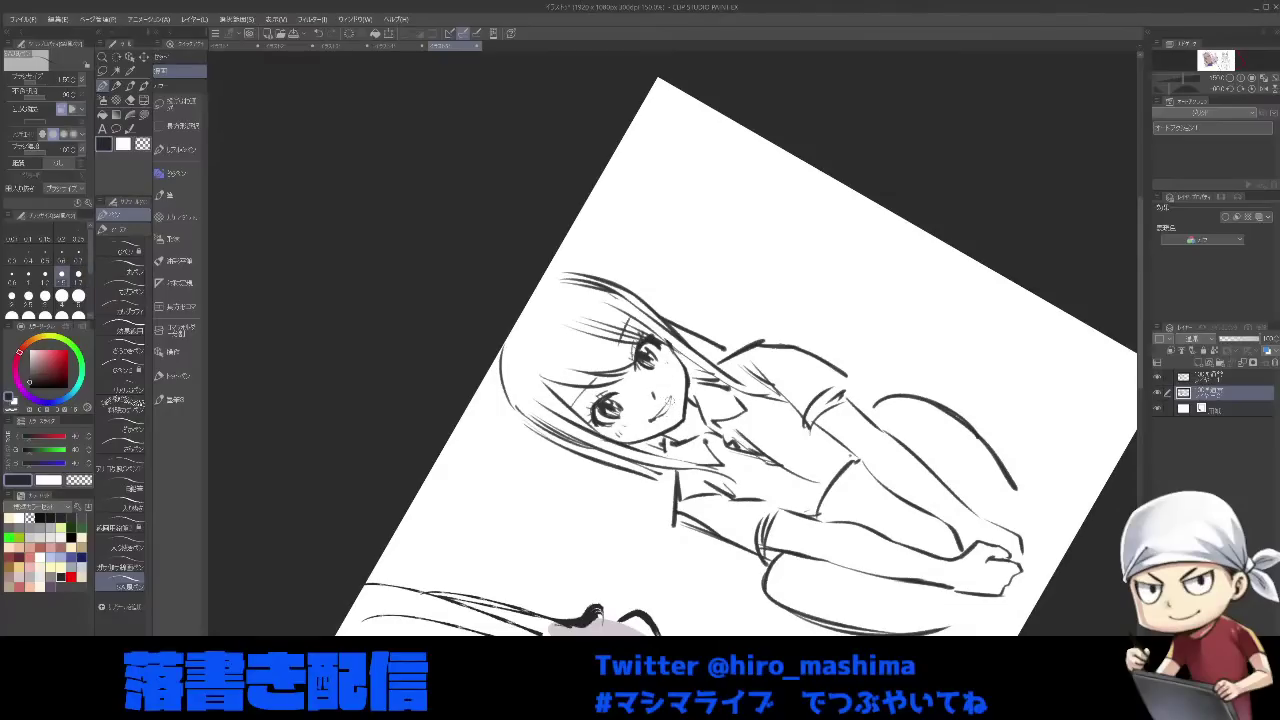
key(asciicircum)
key(asciicircum)
key(asciicircum)
key(ctrl+minus)
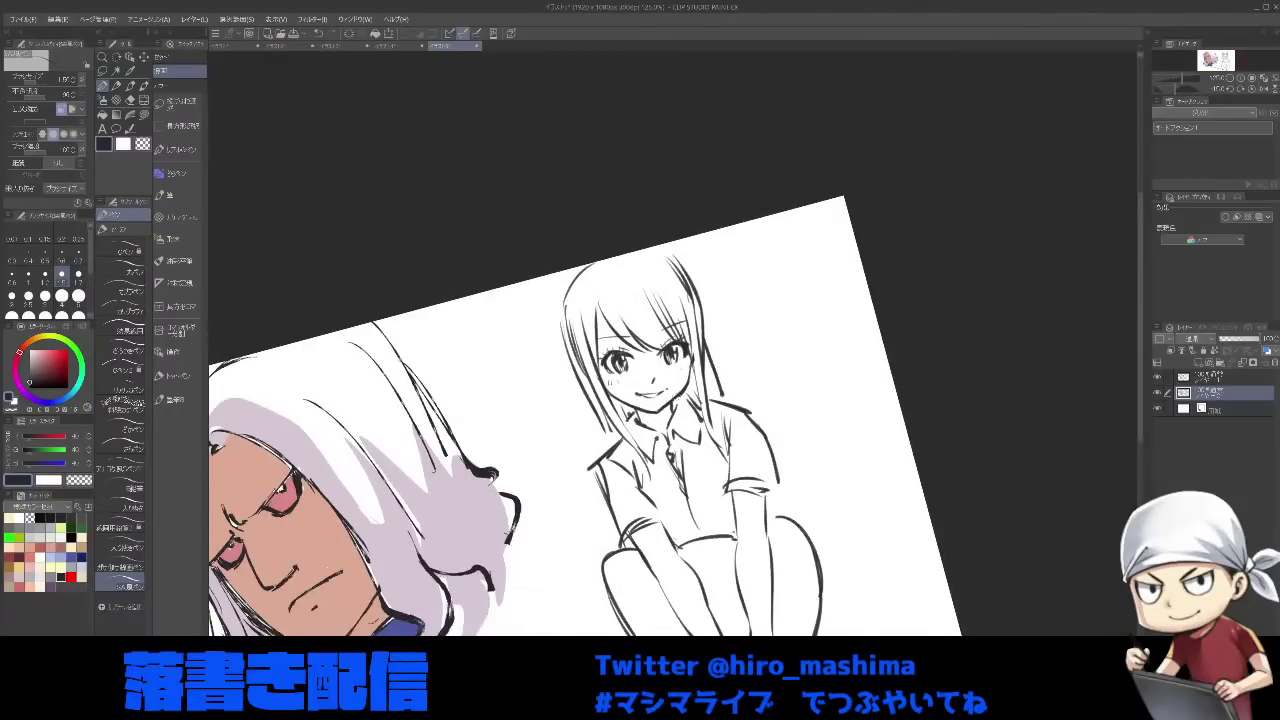
key(ctrl+plus)
key(asciicircum)
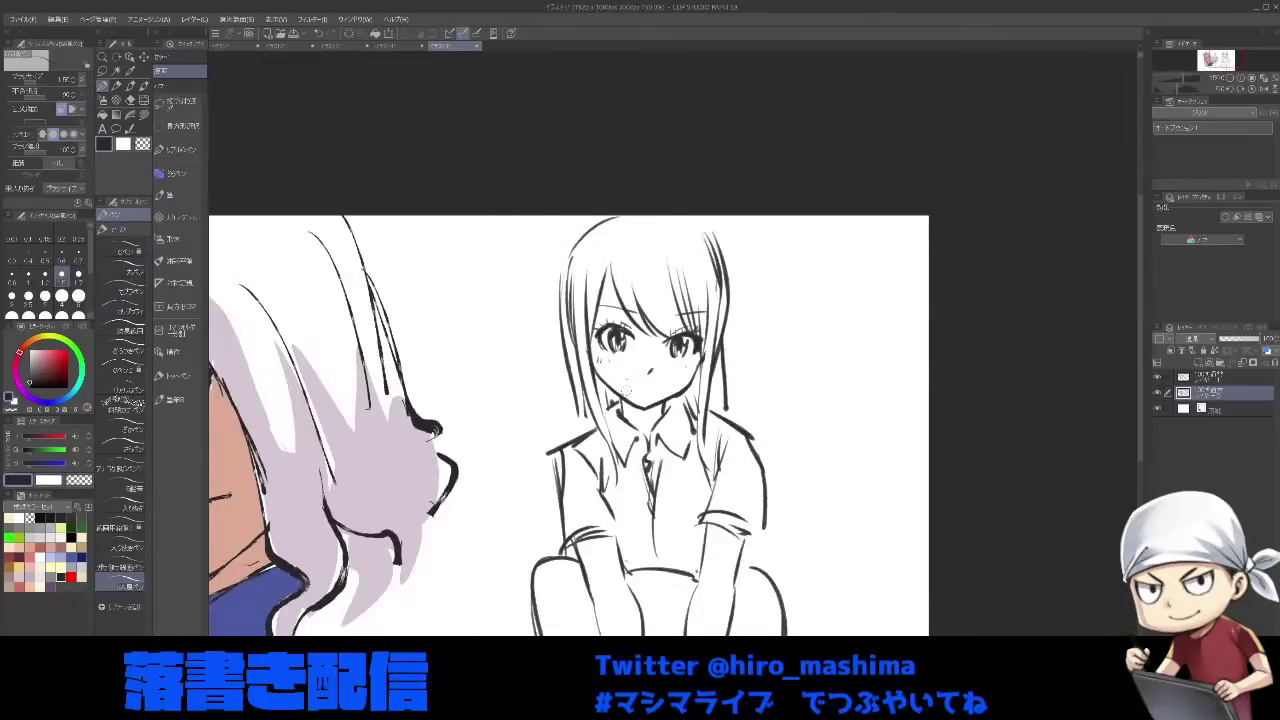
- Try another version of the girl's smile, slanted and slightly open
key(minus)
key(minus)
key(minus)
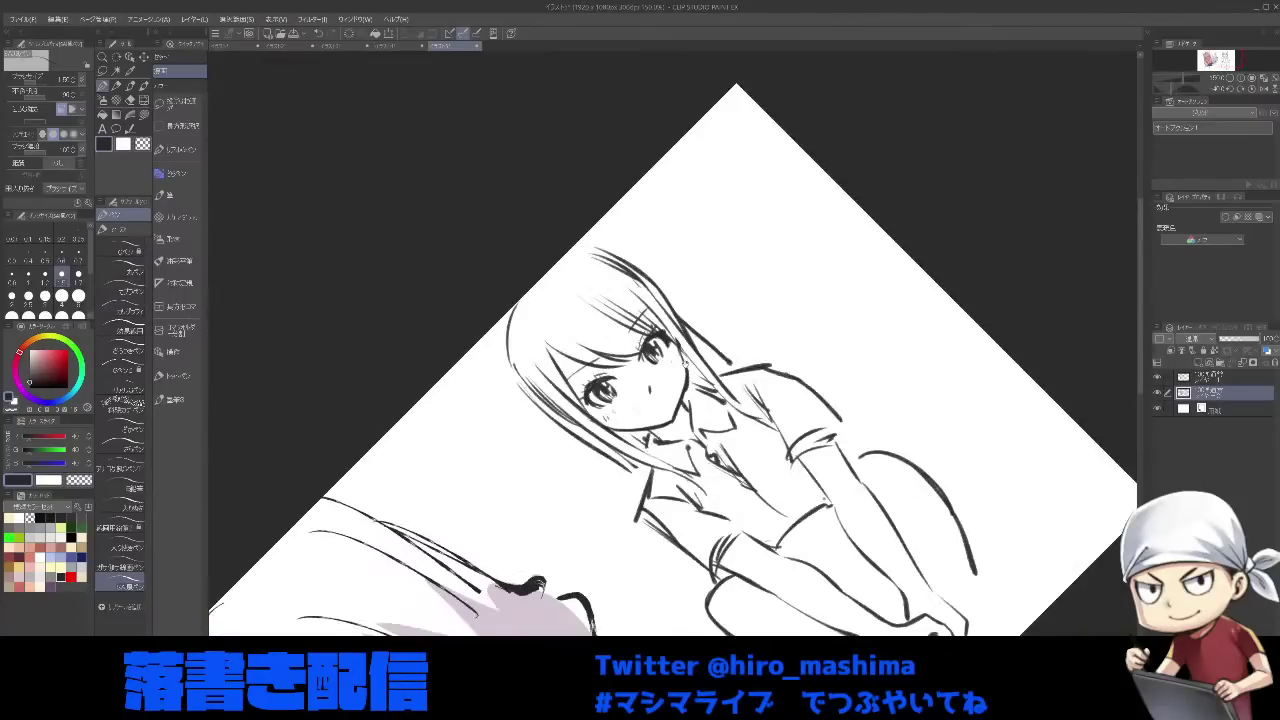
mouse_move(626, 422)
mouse_down()
mouse_move(650, 418)
mouse_move(657, 396)
mouse_up()
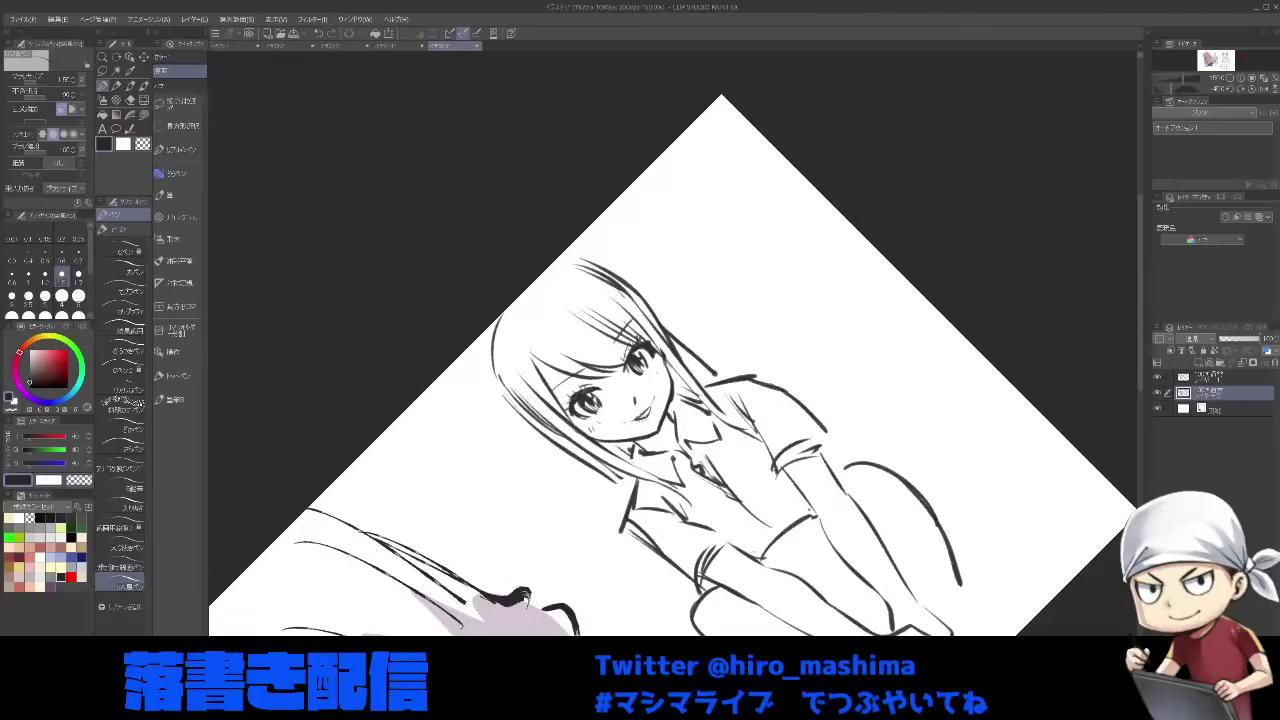
key(asciicircum)
key(asciicircum)
key(asciicircum)
key(asciicircum)
drag(620, 364, 650, 374)
- Replace the girl's mouth with a slightly open, lopsided smile, using a finer pen
key(minus)
key(minus)
key(minus)
key(minus)
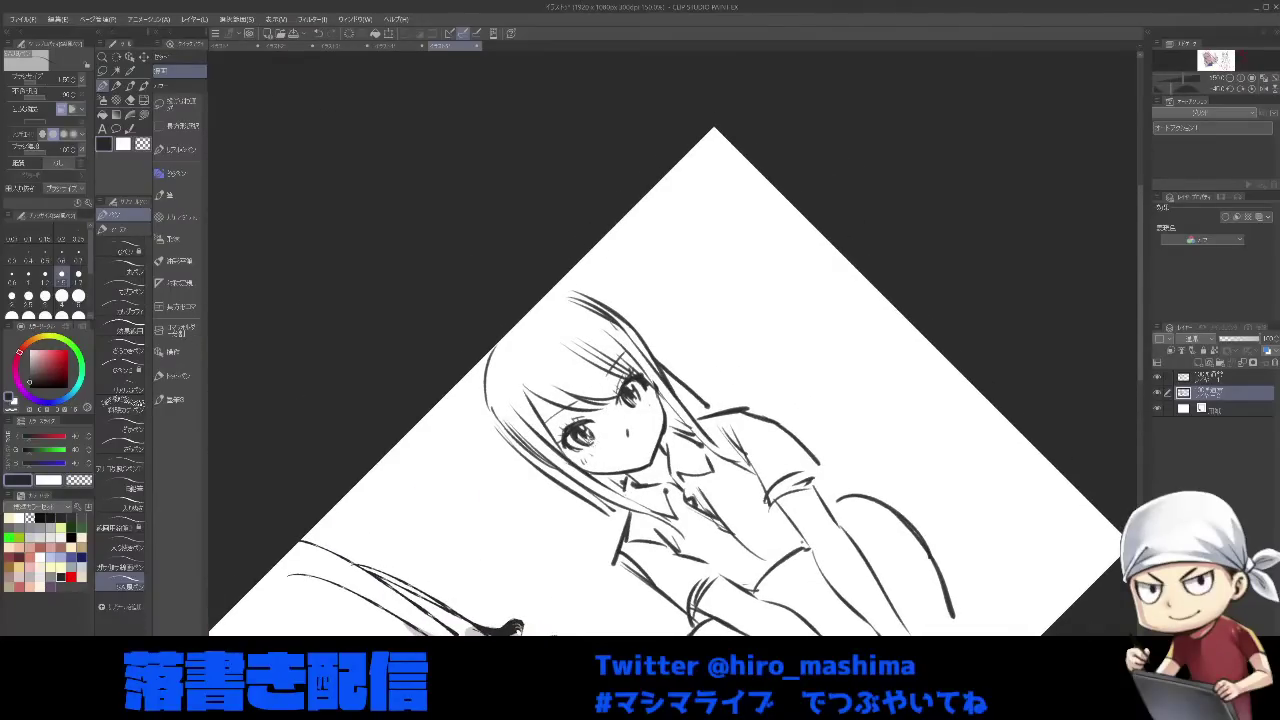
mouse_move(598, 431)
mouse_down()
mouse_move(617, 400)
mouse_move(629, 404)
mouse_move(608, 457)
mouse_up()
key(bracketleft)
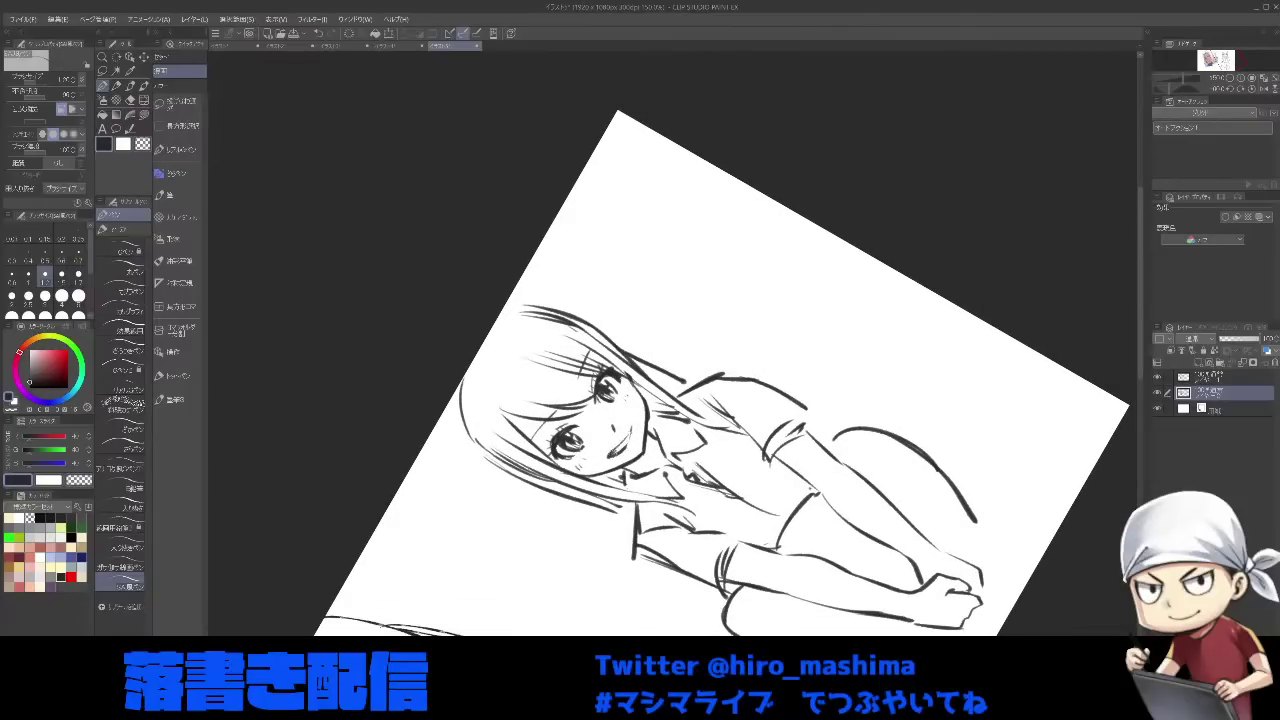
key(asciicircum)
key(asciicircum)
key(asciicircum)
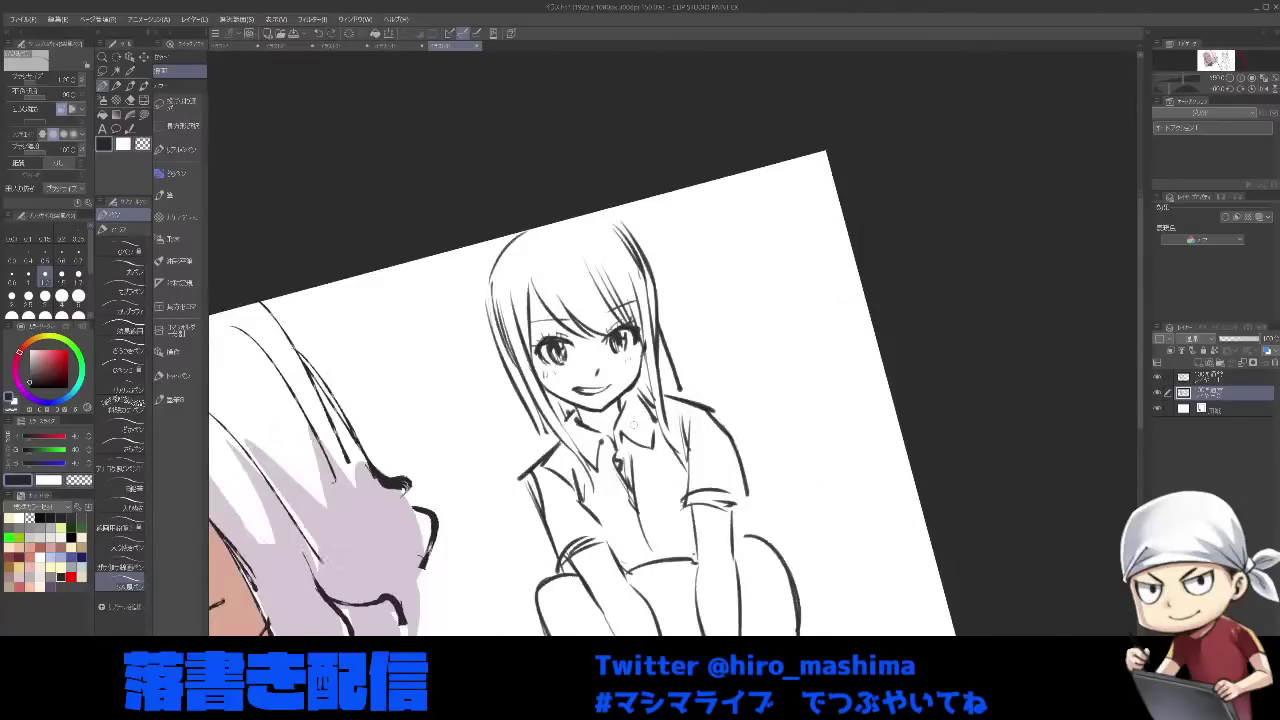
key(ctrl+minus)
key(asciicircum)
- Extend the outer hair strand down to the girl's shoulder and refine the edge of the sleeve below it
drag(537, 379, 550, 422)
key(ctrl+z)
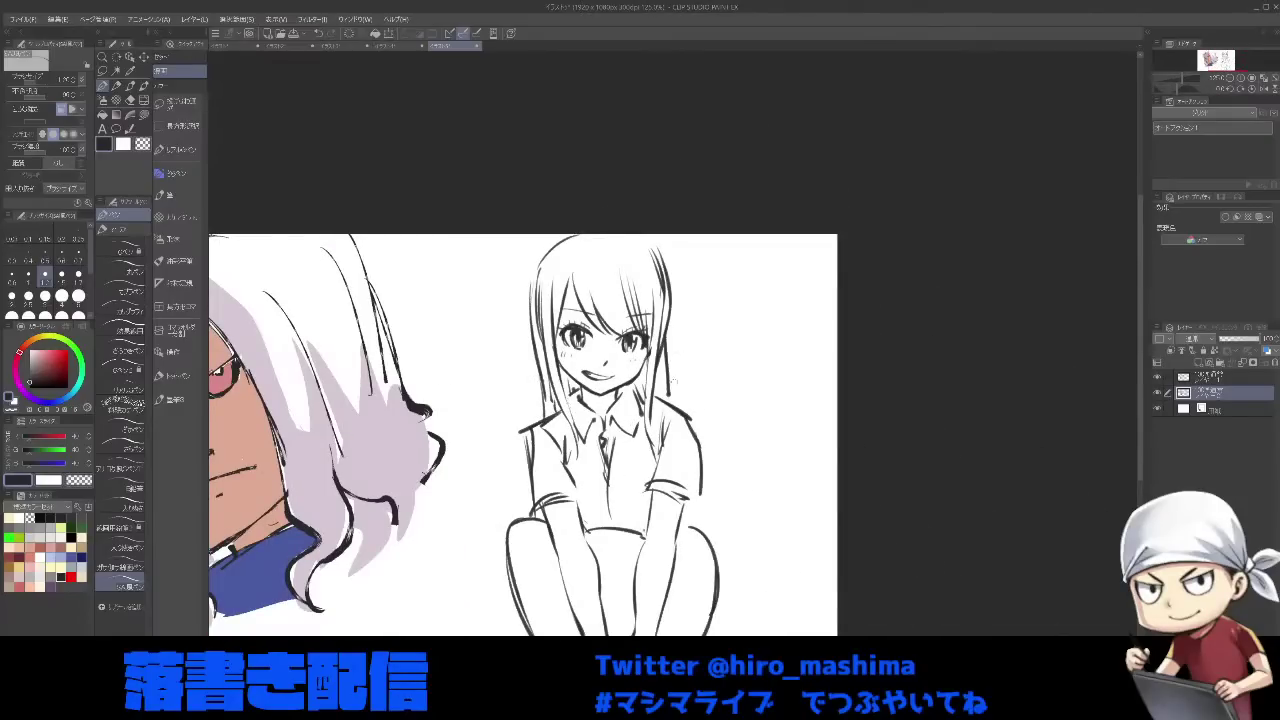
drag(662, 358, 668, 393)
drag(697, 446, 689, 502)
- Redraw the hand outline and add the fingers of the girl's clasped hands with a thinner pen
scroll(619, 535, down, 1)
drag(637, 558, 689, 463)
scroll(645, 497, up, 2)
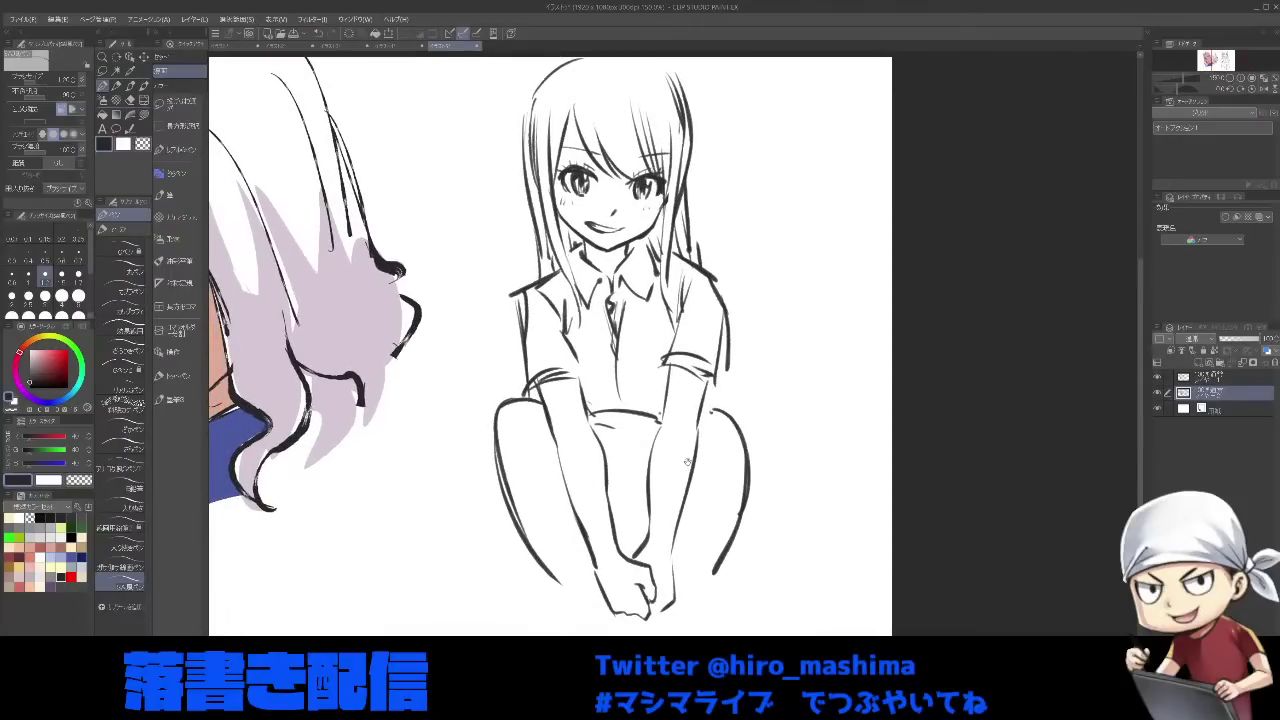
key(asciicircum)
key(asciicircum)
drag(510, 503, 503, 551)
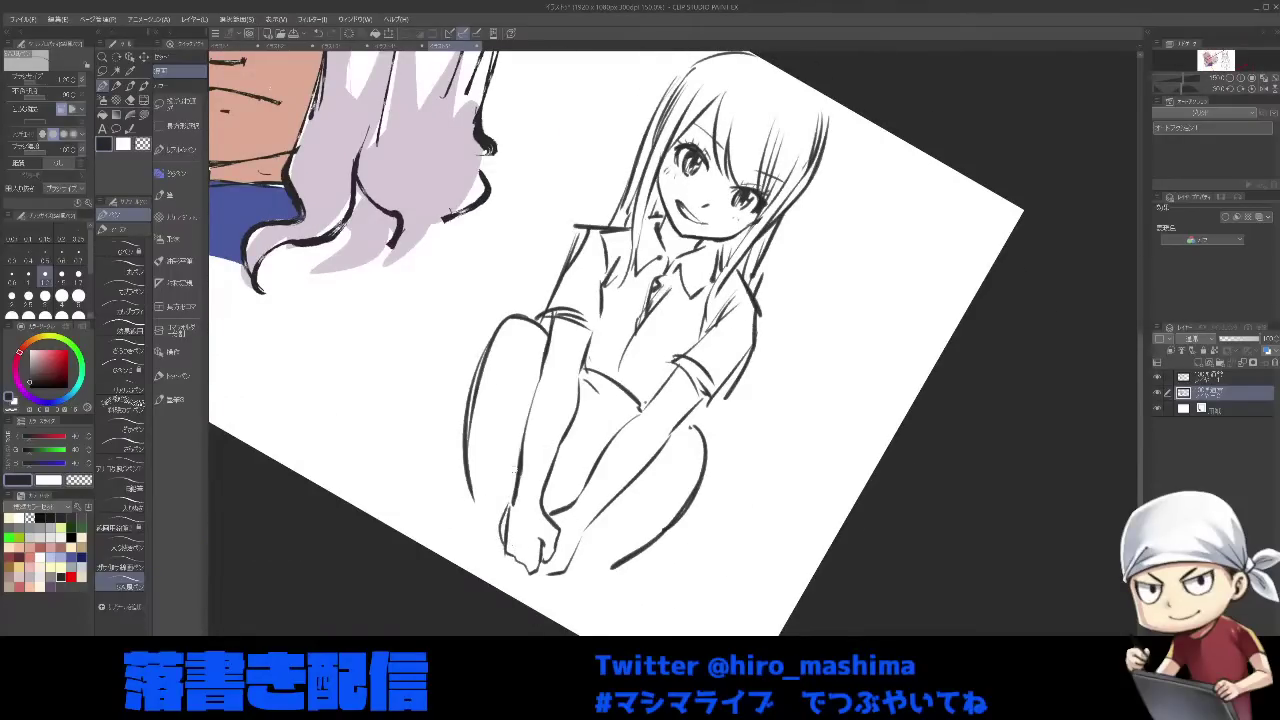
key(asciicircum)
key(asciicircum)
key(asciicircum)
key(asciicircum)
key(asciicircum)
key(asciicircum)
key(ctrl+z)
key(asciicircum)
key(asciicircum)
key(asciicircum)
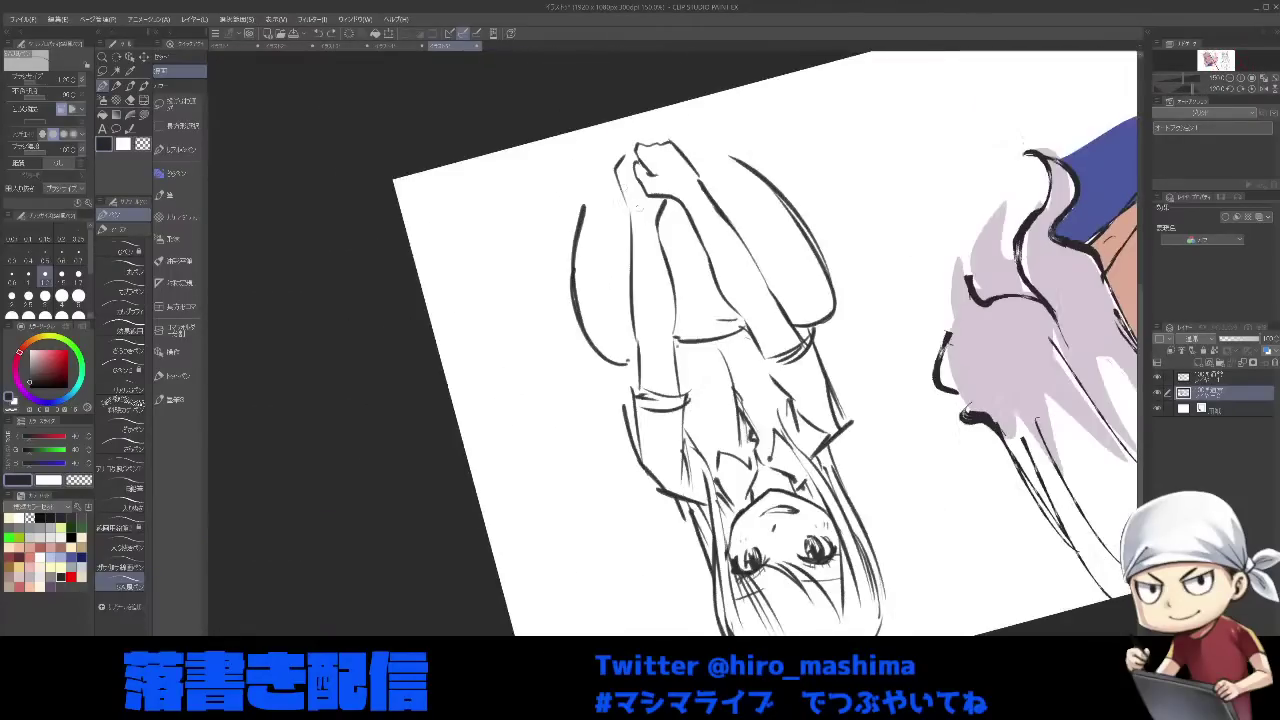
drag(703, 298, 596, 604)
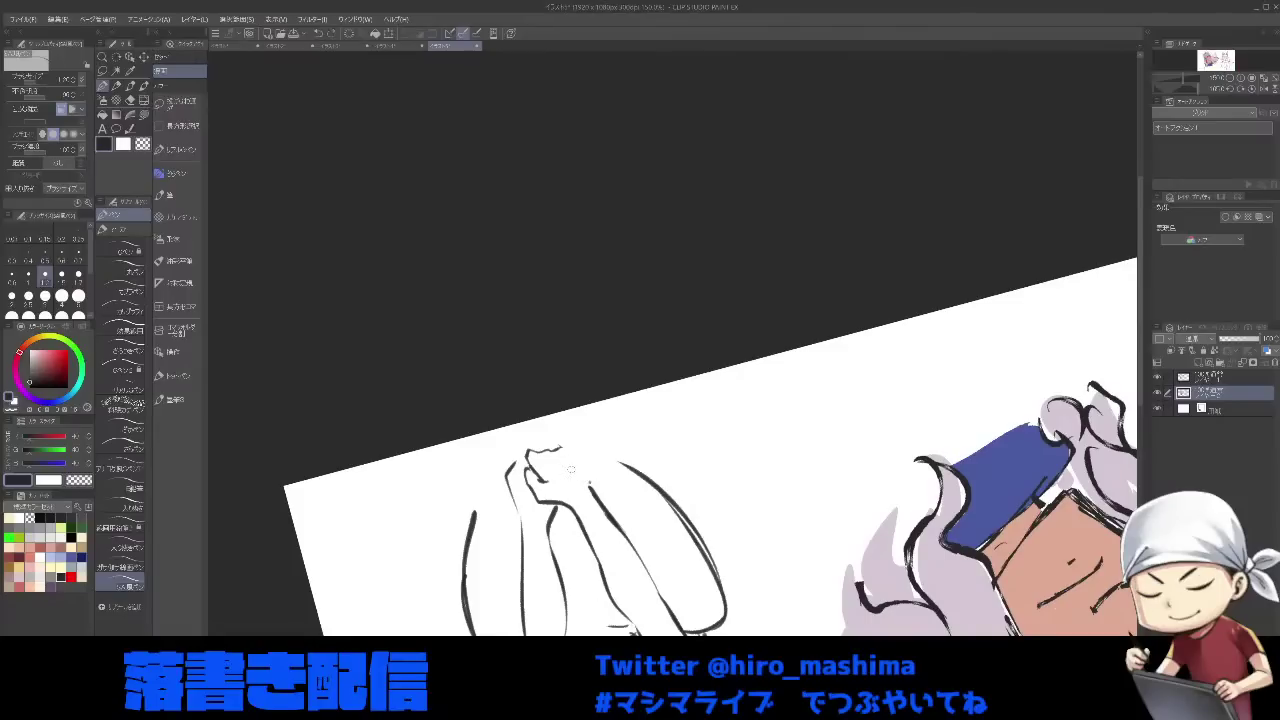
mouse_move(565, 450)
mouse_down()
mouse_move(592, 488)
mouse_move(555, 475)
mouse_move(563, 462)
mouse_up()
key(bracketleft)
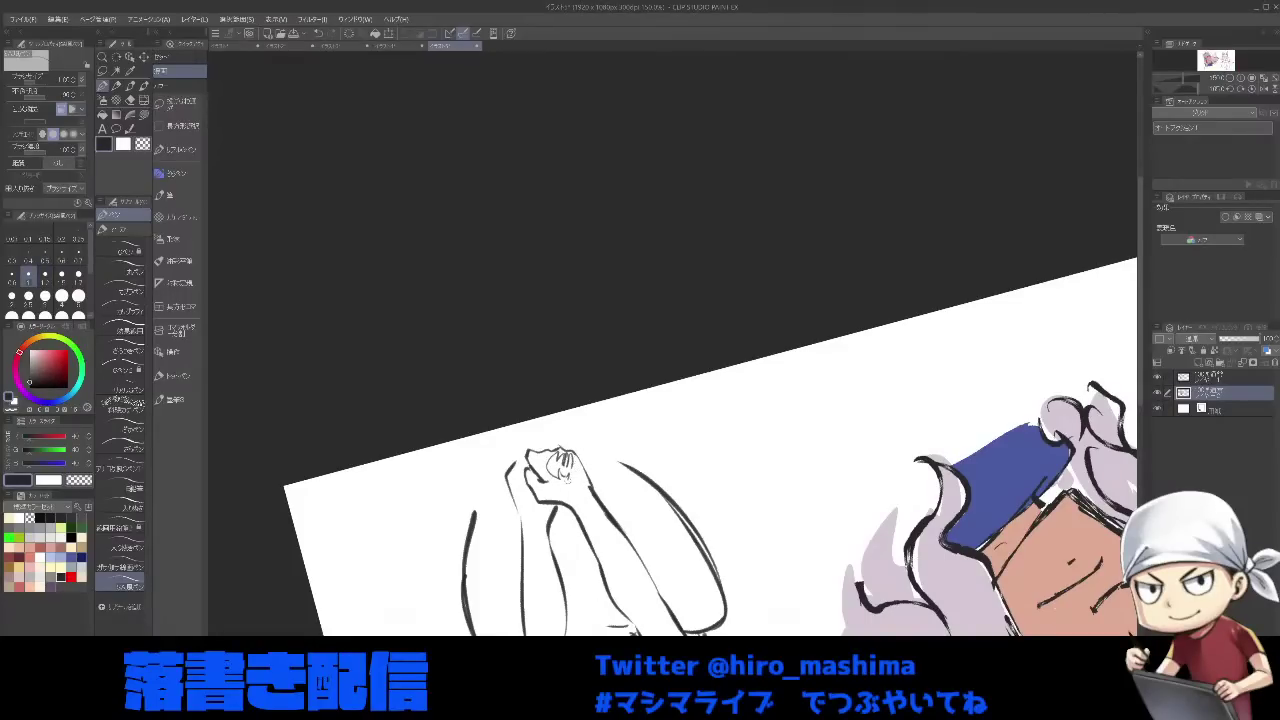
- Draw the curved outer edge and first pointed tips of a flame-like emblem beside the girl, using a slightly thicker pen
key(ctrl+minus)
key(minus)
key(minus)
key(minus)
key(minus)
key(minus)
key(minus)
key(minus)
key(minus)
key(minus)
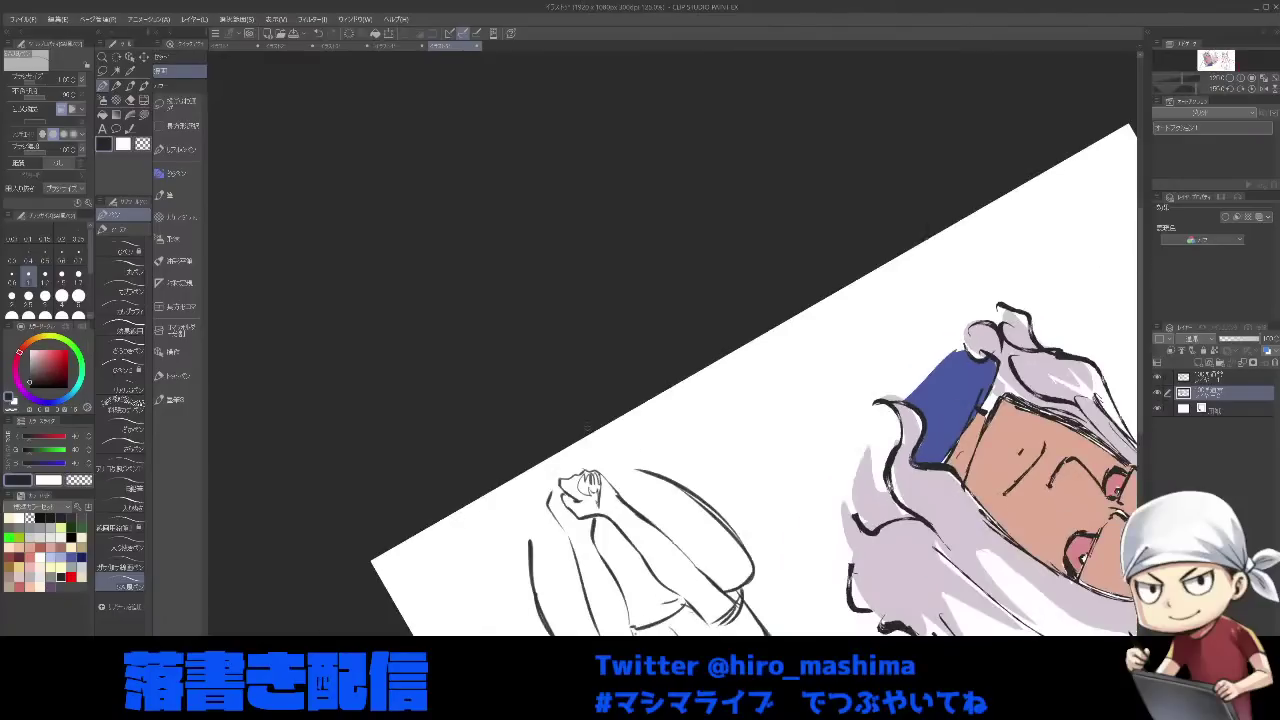
key(minus)
key(minus)
key(minus)
key(minus)
key(minus)
key(minus)
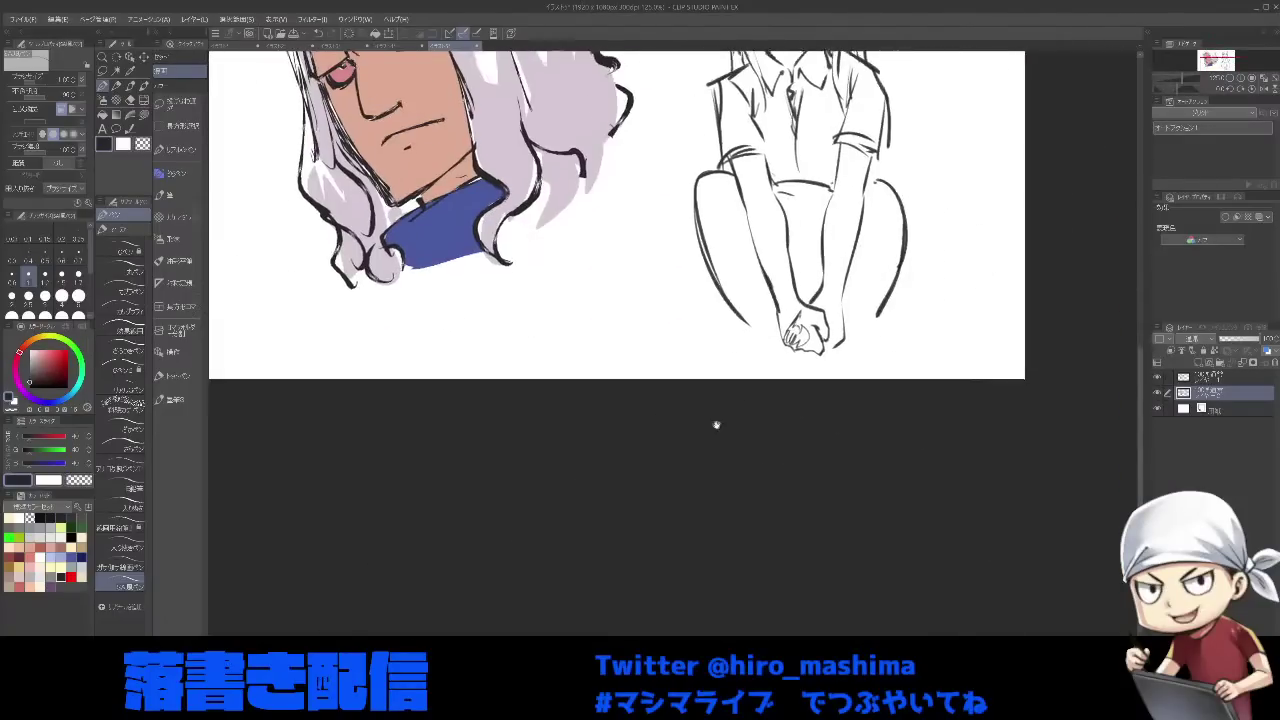
drag(715, 426, 680, 634)
mouse_move(856, 358)
mouse_down()
mouse_move(810, 402)
mouse_move(673, 448)
mouse_up()
key(bracketright)
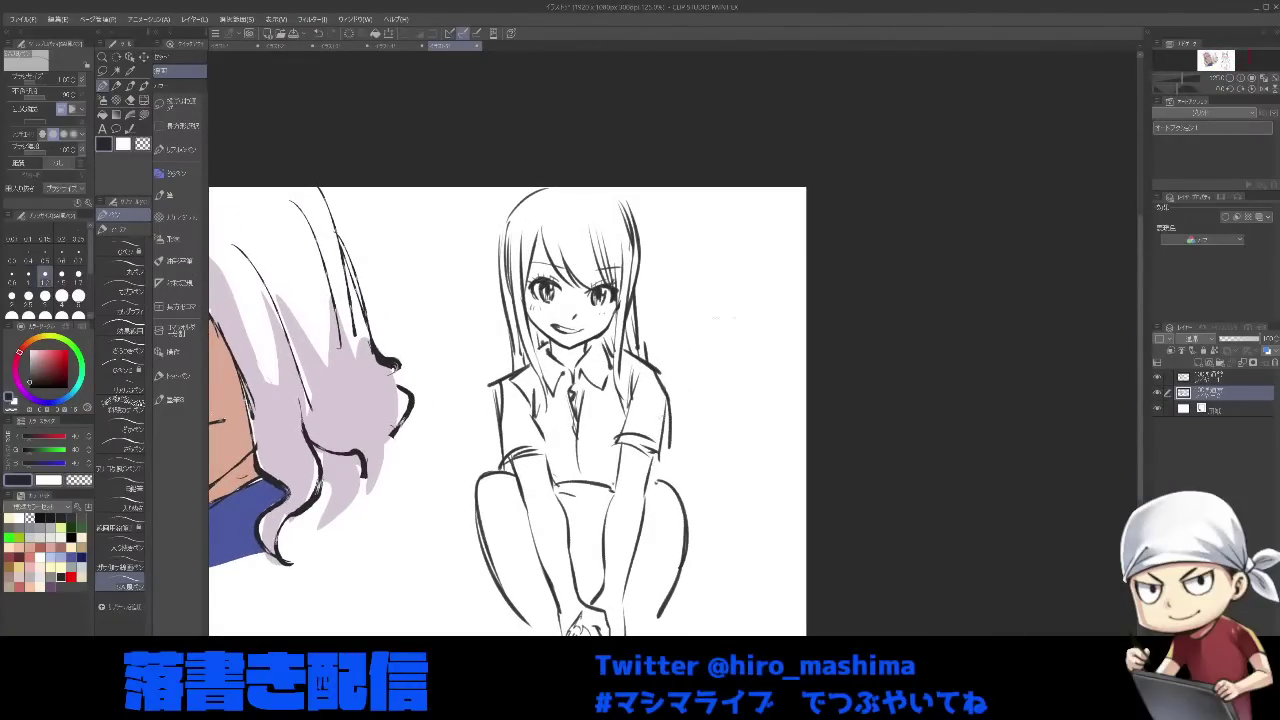
drag(703, 282, 697, 362)
drag(700, 285, 740, 298)
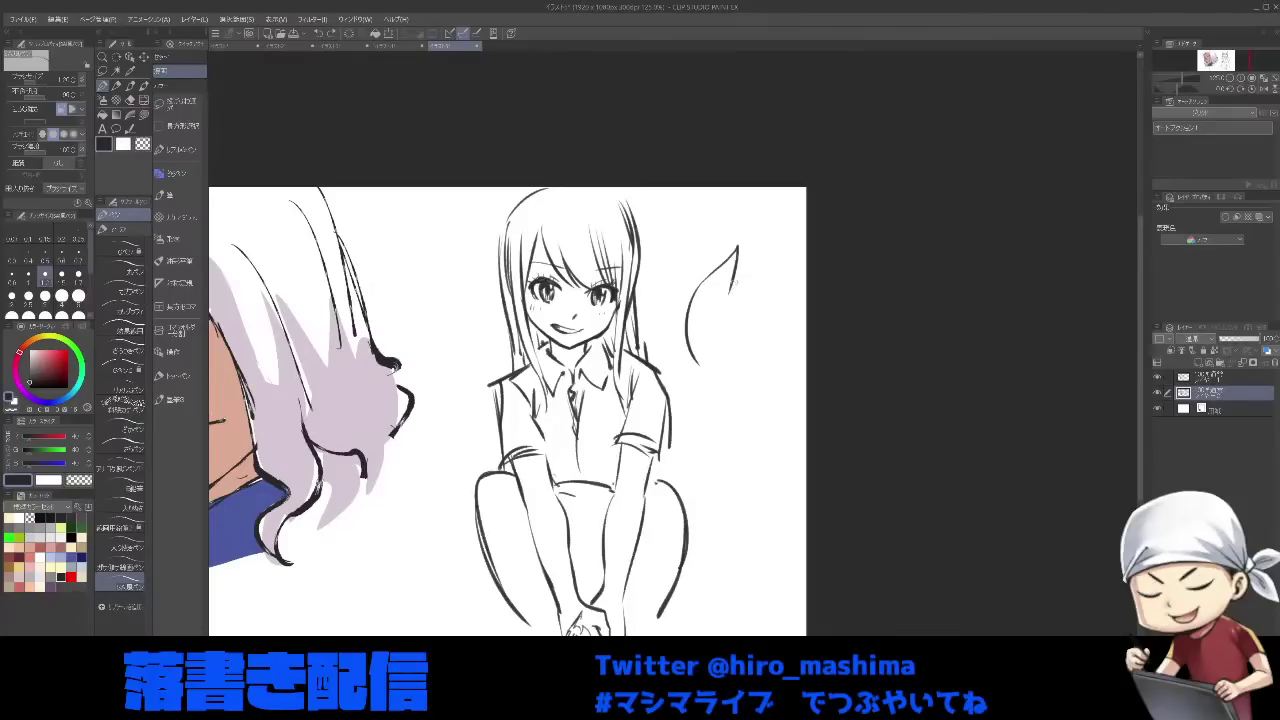
drag(752, 250, 746, 296)
mouse_move(696, 358)
mouse_down()
mouse_move(709, 377)
mouse_move(726, 327)
mouse_up()
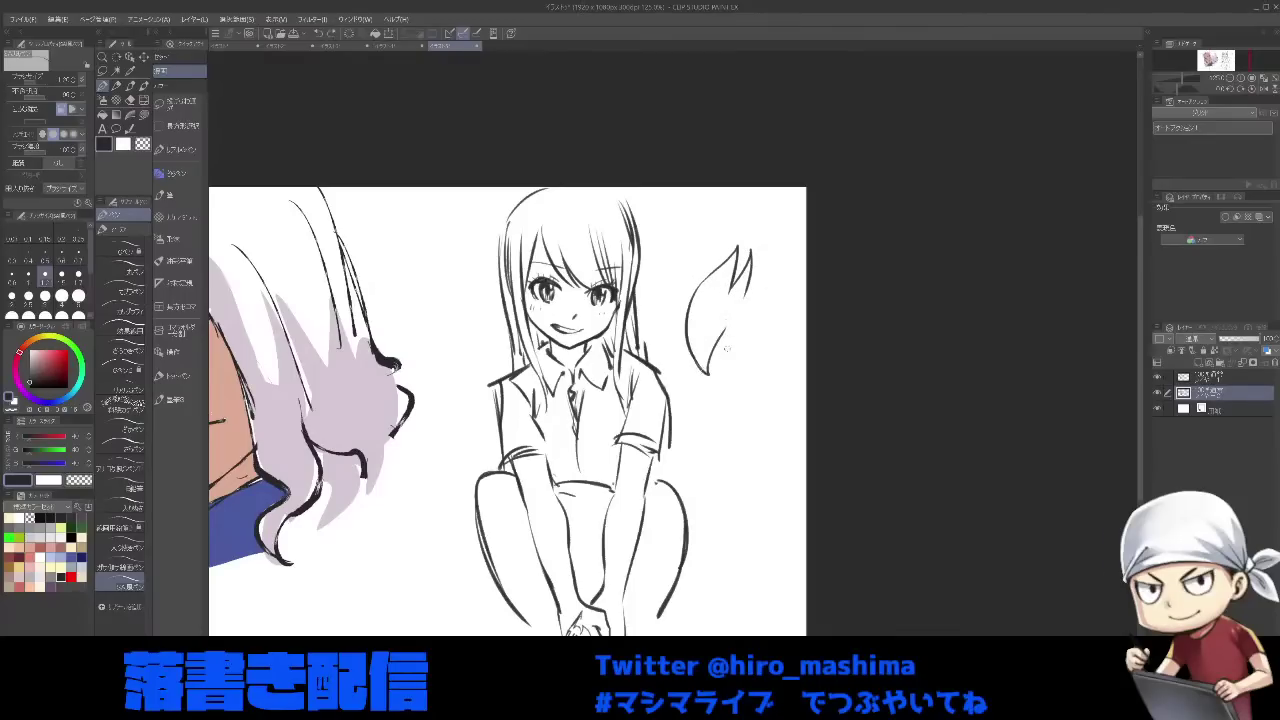
- Complete the emblem with the remaining finger-like prongs, the far edge and the pointed tail
mouse_move(759, 262)
mouse_down()
mouse_move(768, 284)
mouse_move(785, 276)
mouse_move(767, 330)
mouse_up()
drag(797, 287, 769, 325)
mouse_move(790, 248)
mouse_down()
mouse_move(797, 295)
mouse_move(752, 360)
mouse_up()
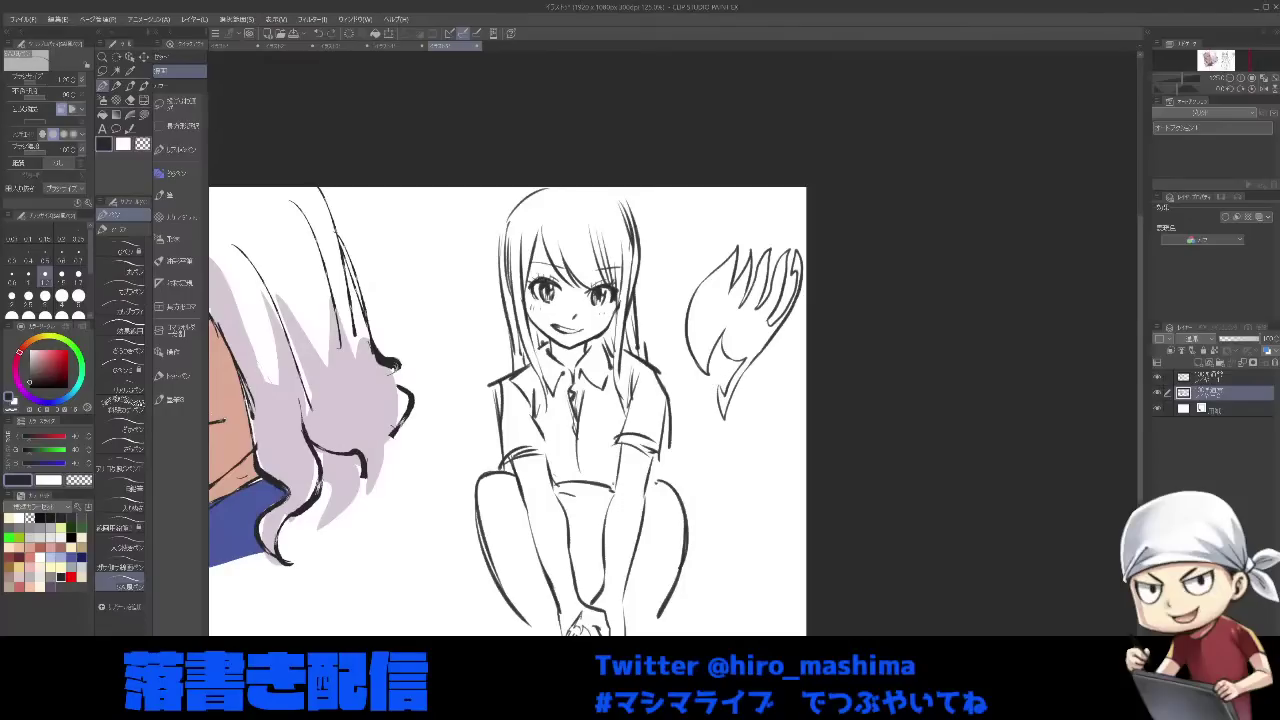
- Examine the crouching girl and emblem up close, then the layout of the whole canvas
scroll(722, 398, up, 1)
scroll(768, 407, up, 1)
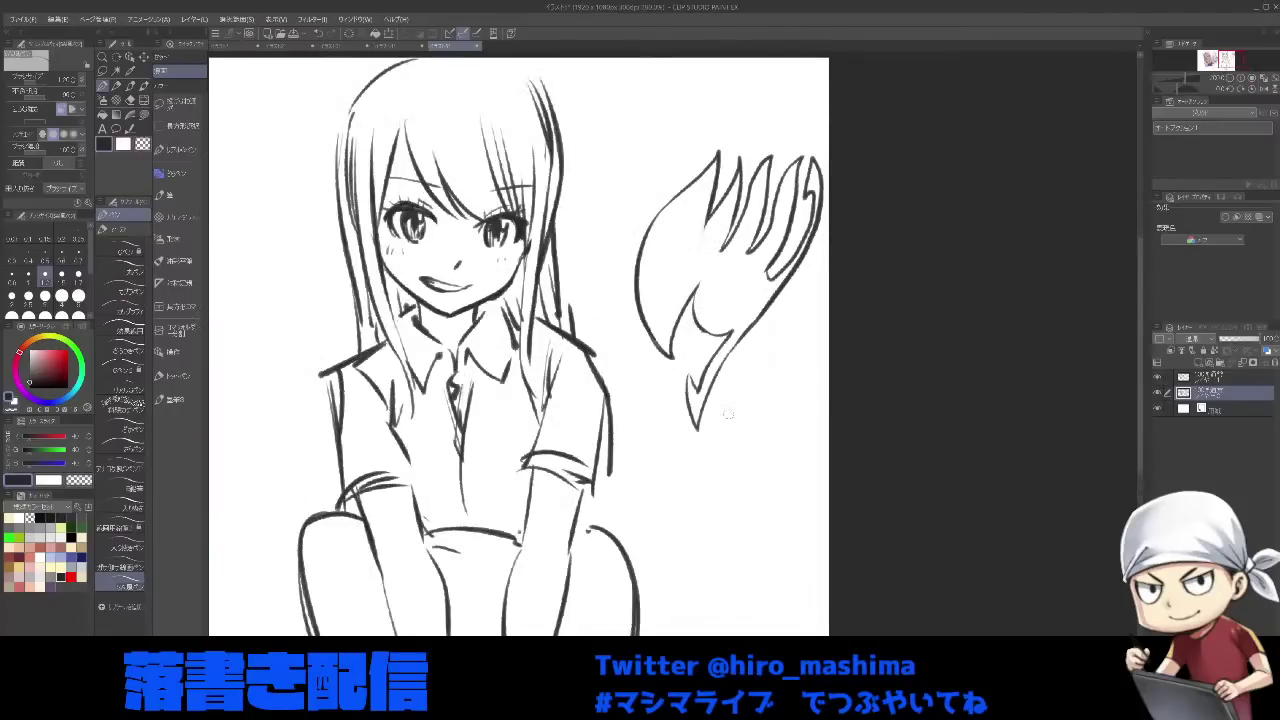
scroll(697, 364, down, 1)
drag(657, 487, 734, 428)
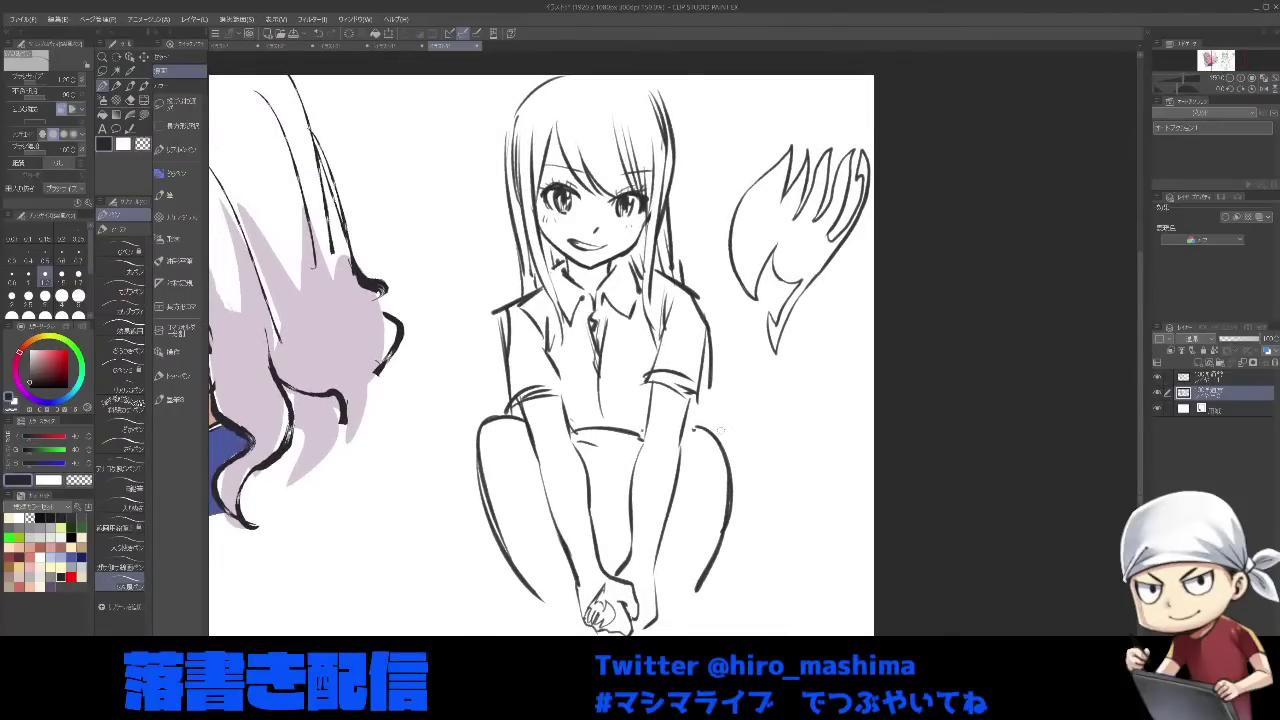
scroll(735, 430, down, 1)
drag(676, 492, 838, 471)
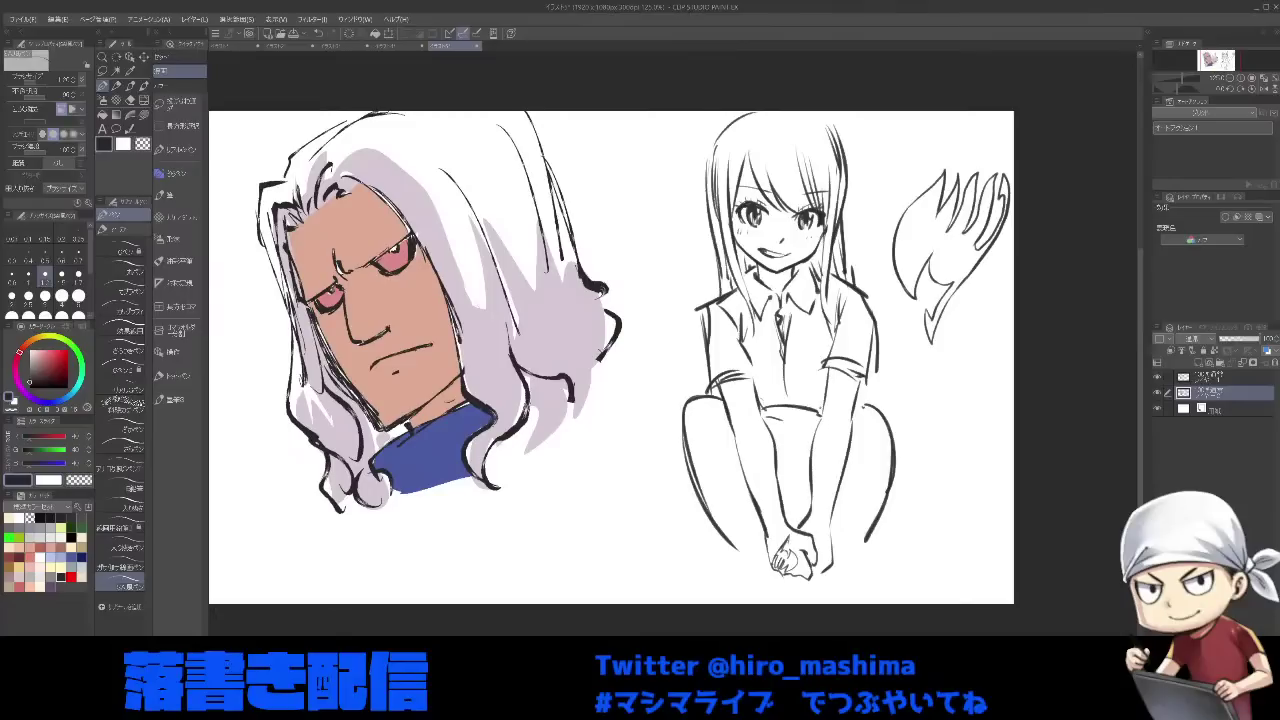
key(ctrl+minus)
drag(549, 474, 551, 474)
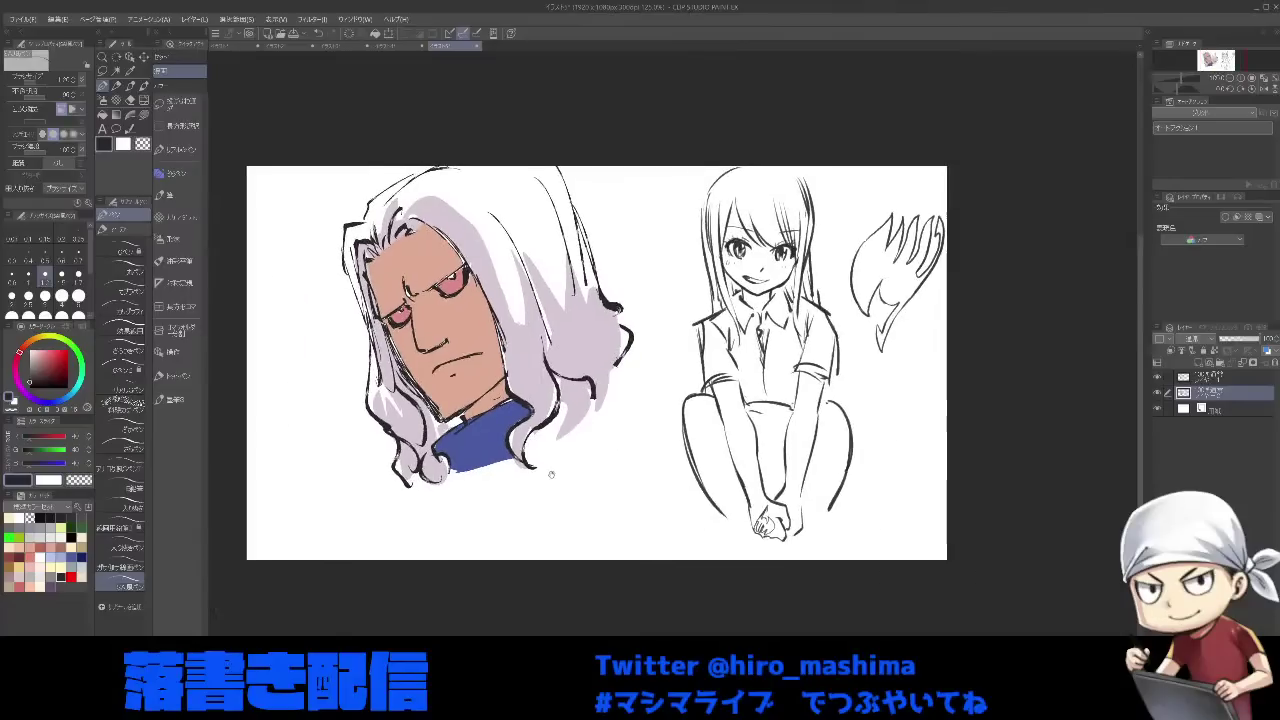
- Sketch the pointed jawline of a new face between the long-haired man and the crouching girl
scroll(551, 474, up, 1)
scroll(673, 394, up, 1)
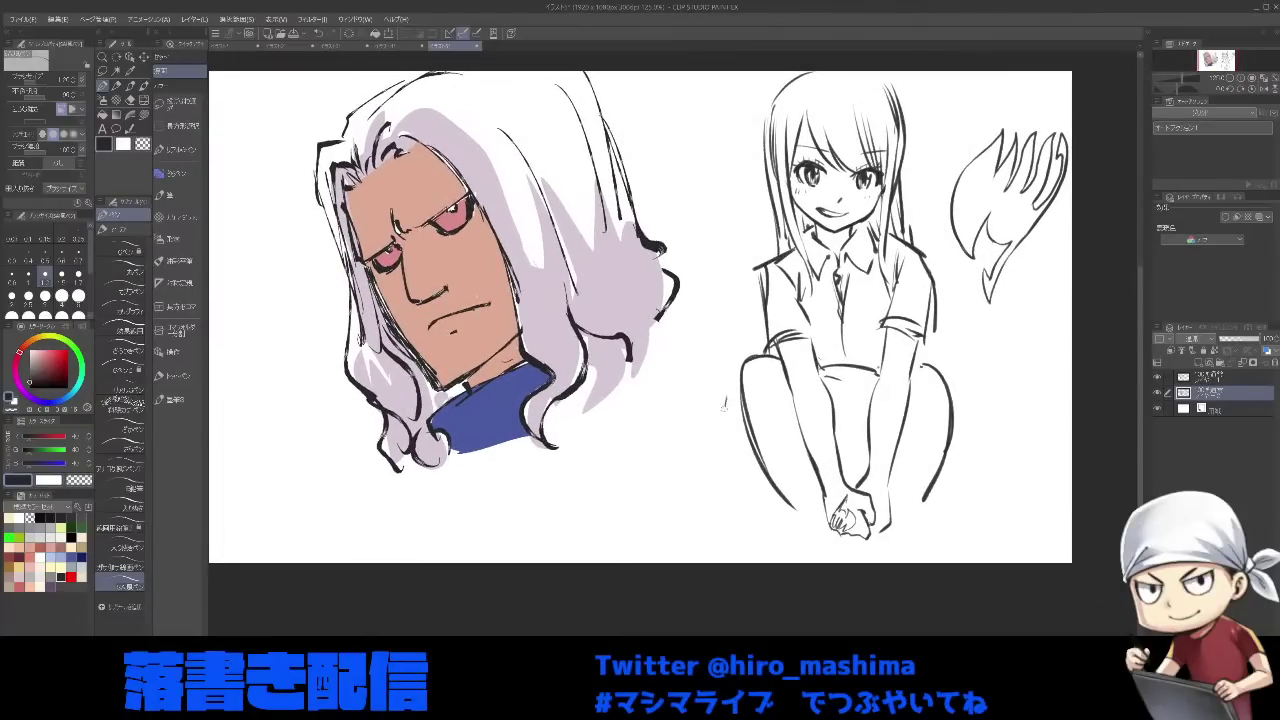
mouse_move(724, 402)
mouse_down()
mouse_move(674, 507)
mouse_move(679, 494)
mouse_move(621, 537)
mouse_up()
key(ctrl+z)
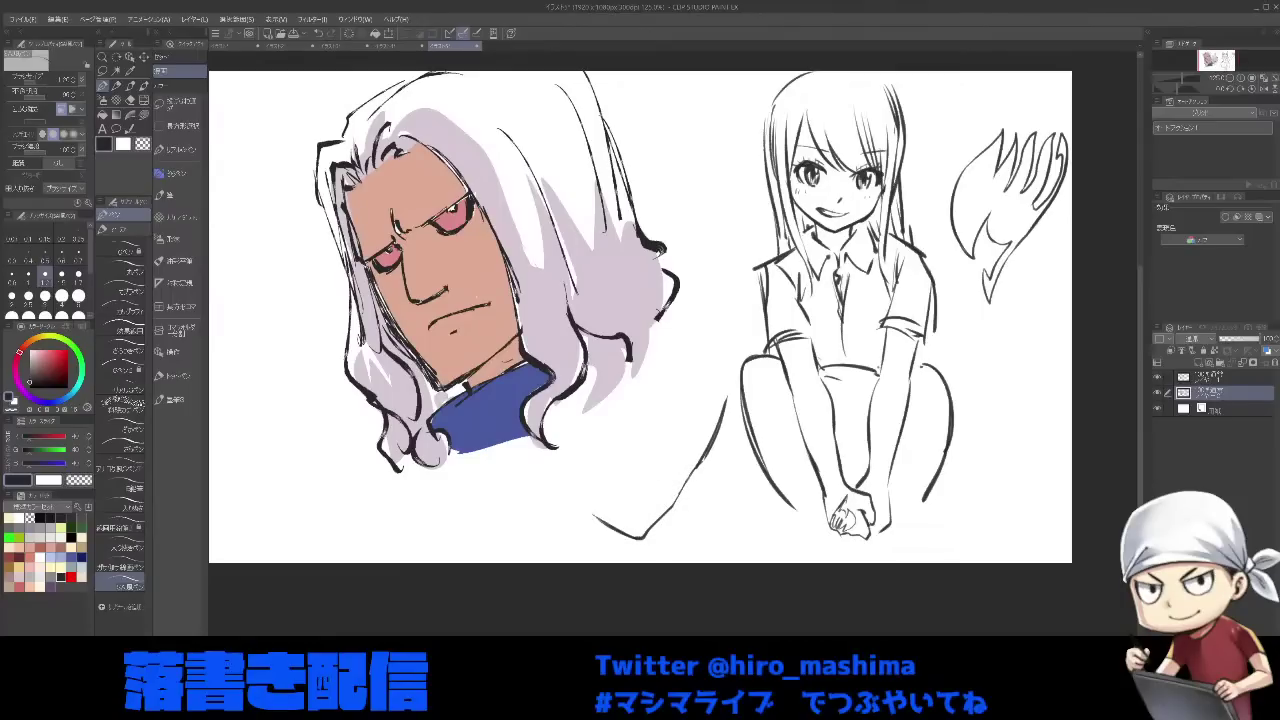
key(ctrl+minus)
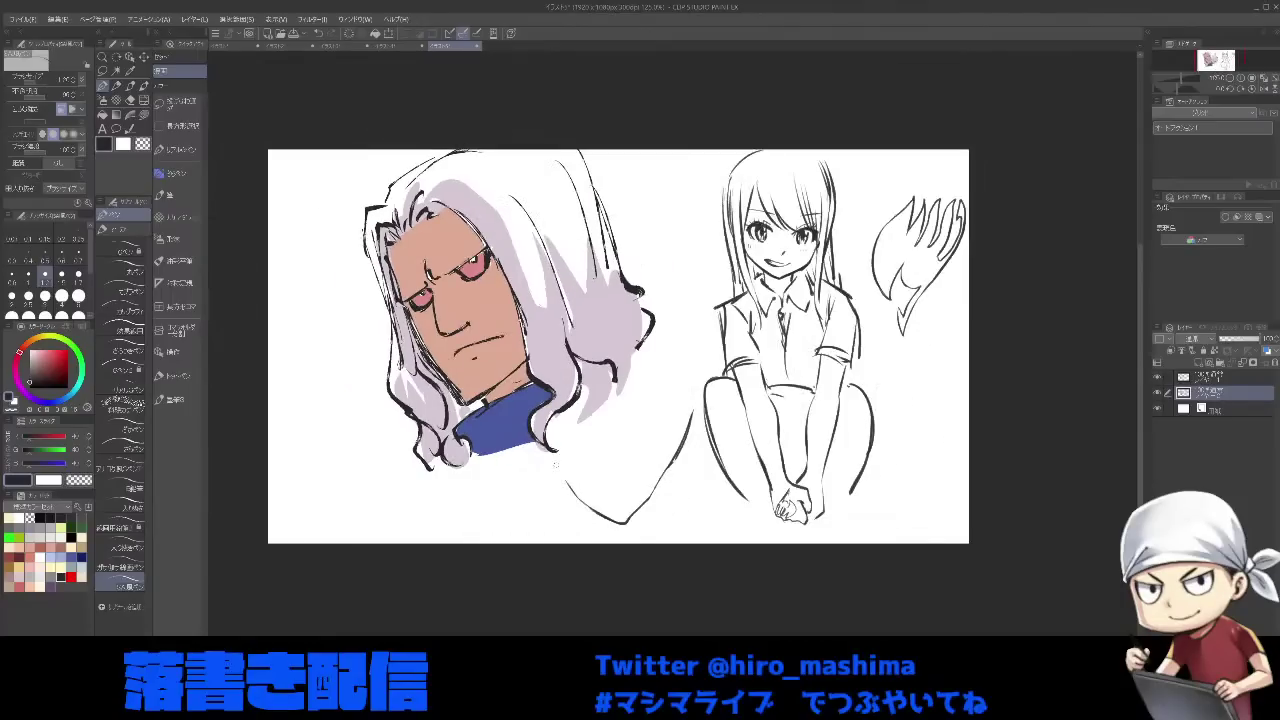
- Check the sketch layer by hiding and showing it, and merge the two drawing layers into one
click(1158, 393)
click(1158, 393)
key(ctrl+e)
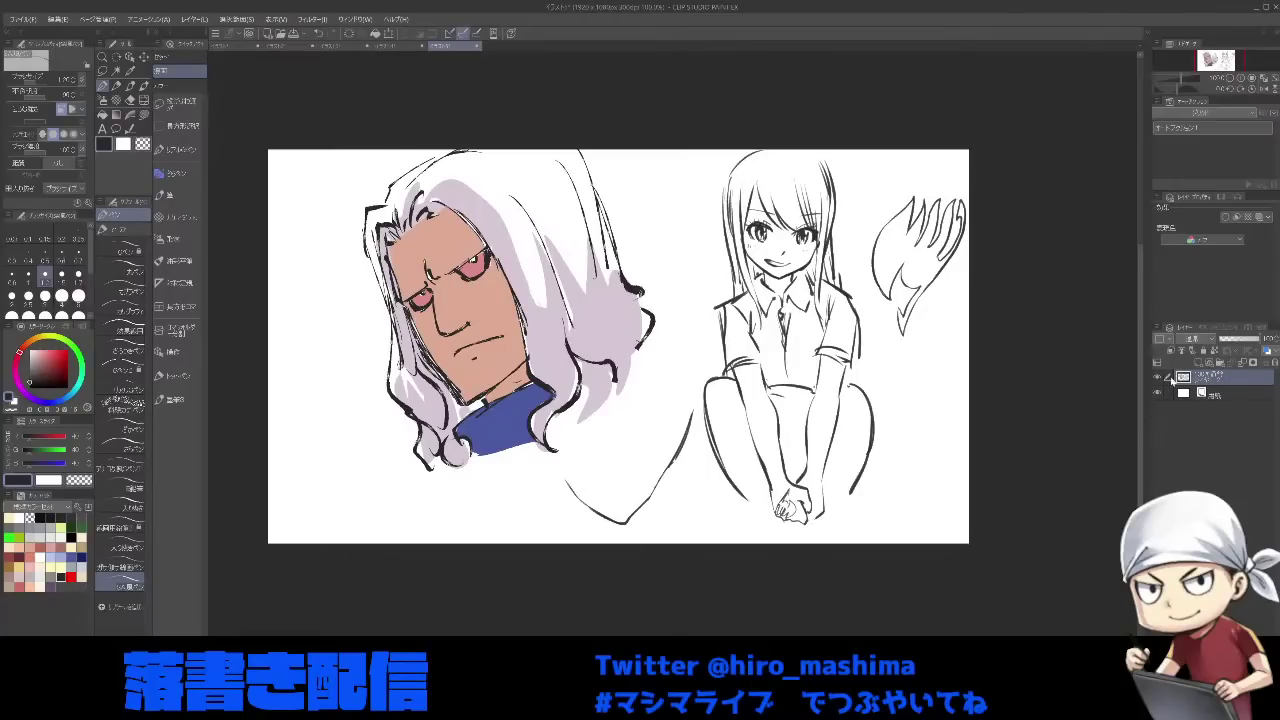
- Lasso the coloured long-haired man, scale him down and move him into the upper left corner of the canvas
key(m)
mouse_move(340, 140)
mouse_down()
mouse_move(595, 118)
mouse_move(650, 410)
mouse_move(362, 428)
mouse_move(335, 165)
mouse_up()
key(ctrl+t)
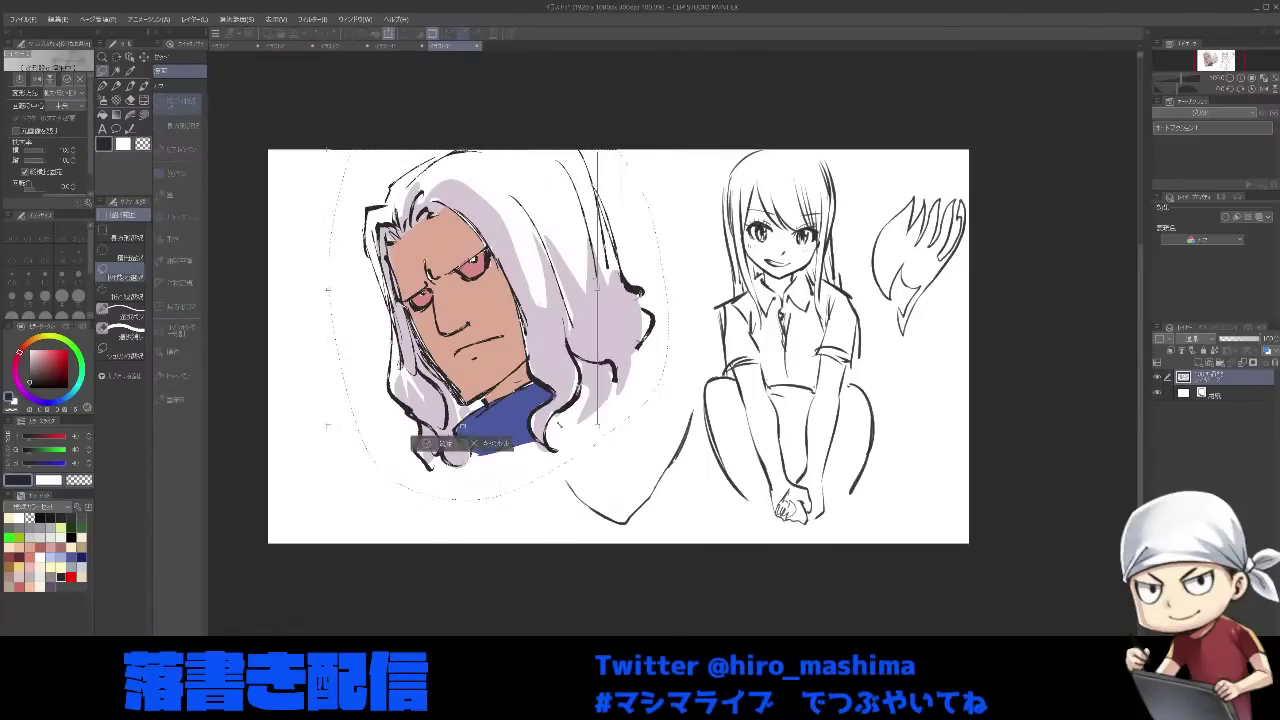
drag(560, 425, 436, 369)
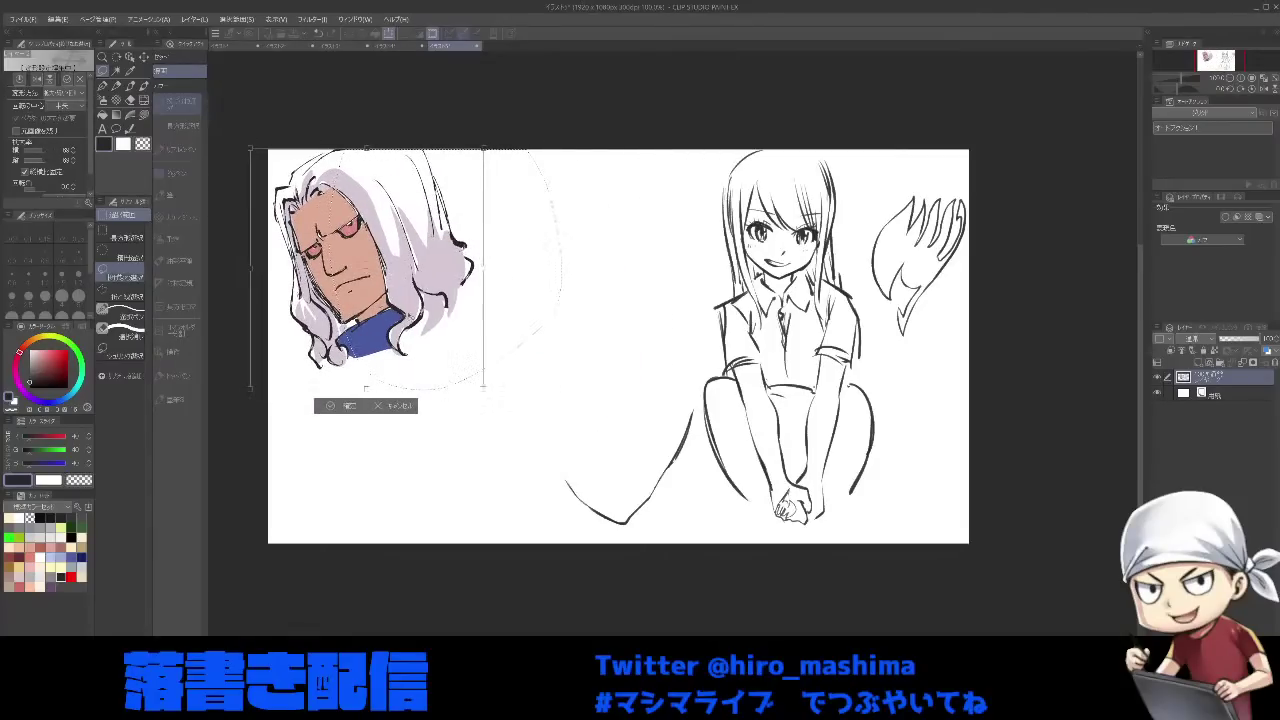
click(342, 406)
click(274, 404)
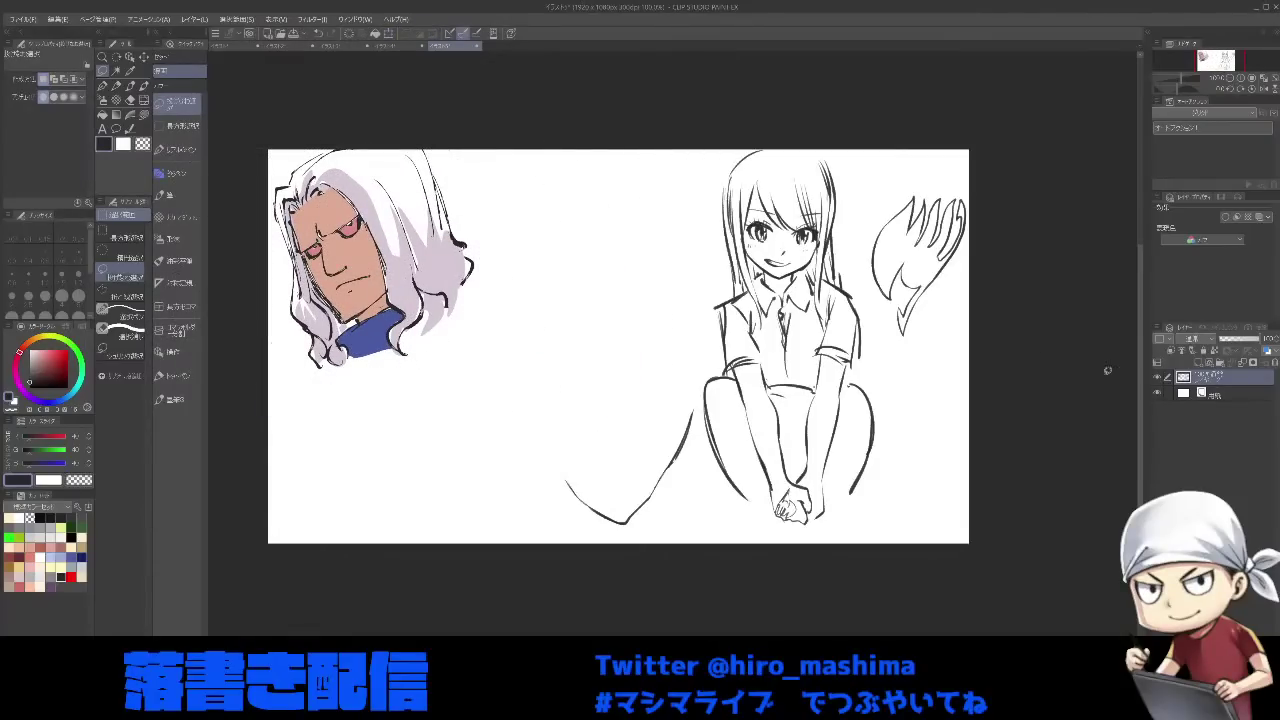
- Draw the new face's ear with round studs at the end of the jawline, using a thin pen
key(p)
mouse_move(566, 481)
mouse_down()
mouse_move(538, 442)
mouse_move(542, 419)
mouse_move(557, 424)
mouse_up()
key(ctrl+z)
key(bracketright)
key(bracketright)
key(bracketright)
key(bracketright)
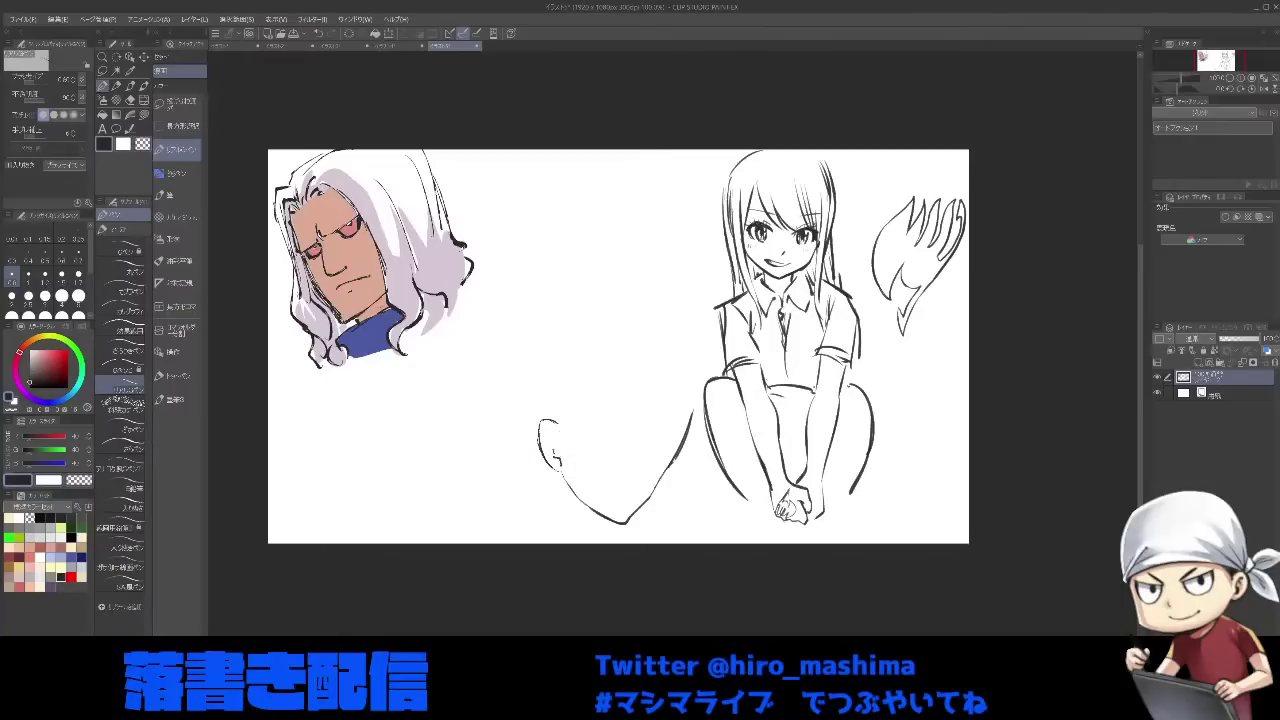
mouse_move(547, 432)
mouse_down()
mouse_move(560, 449)
mouse_move(549, 459)
mouse_move(547, 446)
mouse_up()
drag(545, 426, 617, 345)
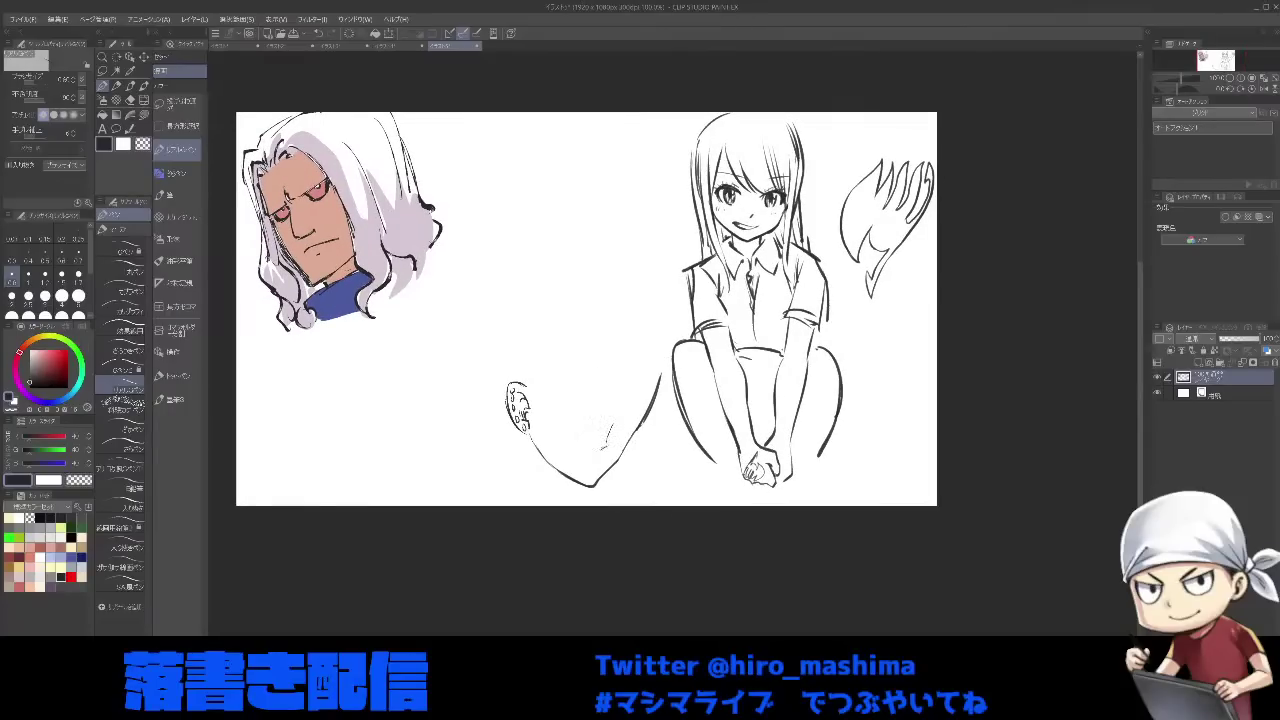
- Draw a wide grin with bared teeth above the chin of the new face
key(minus)
key(minus)
key(minus)
key(minus)
drag(704, 473, 661, 450)
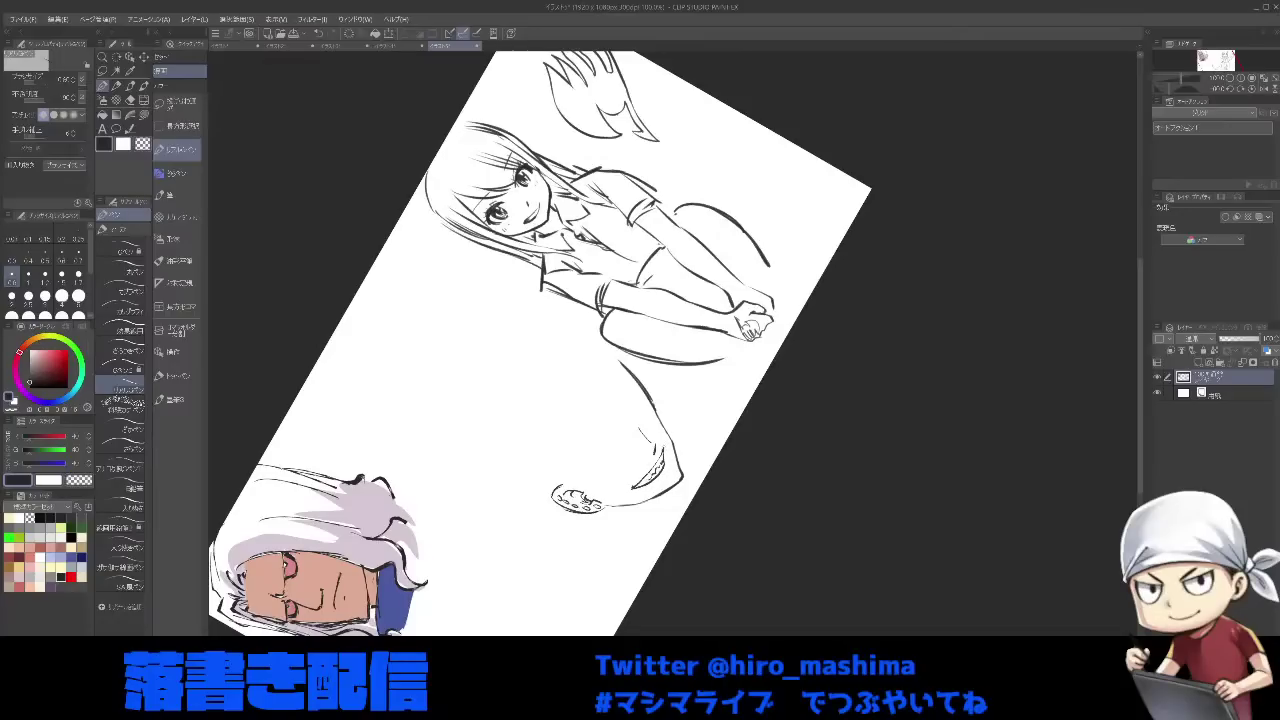
- Add small studs on the nose and chin and draw the narrowed eye on the side nearest the girl
click(641, 448)
click(645, 452)
click(669, 470)
click(670, 477)
key(asciicircum)
key(asciicircum)
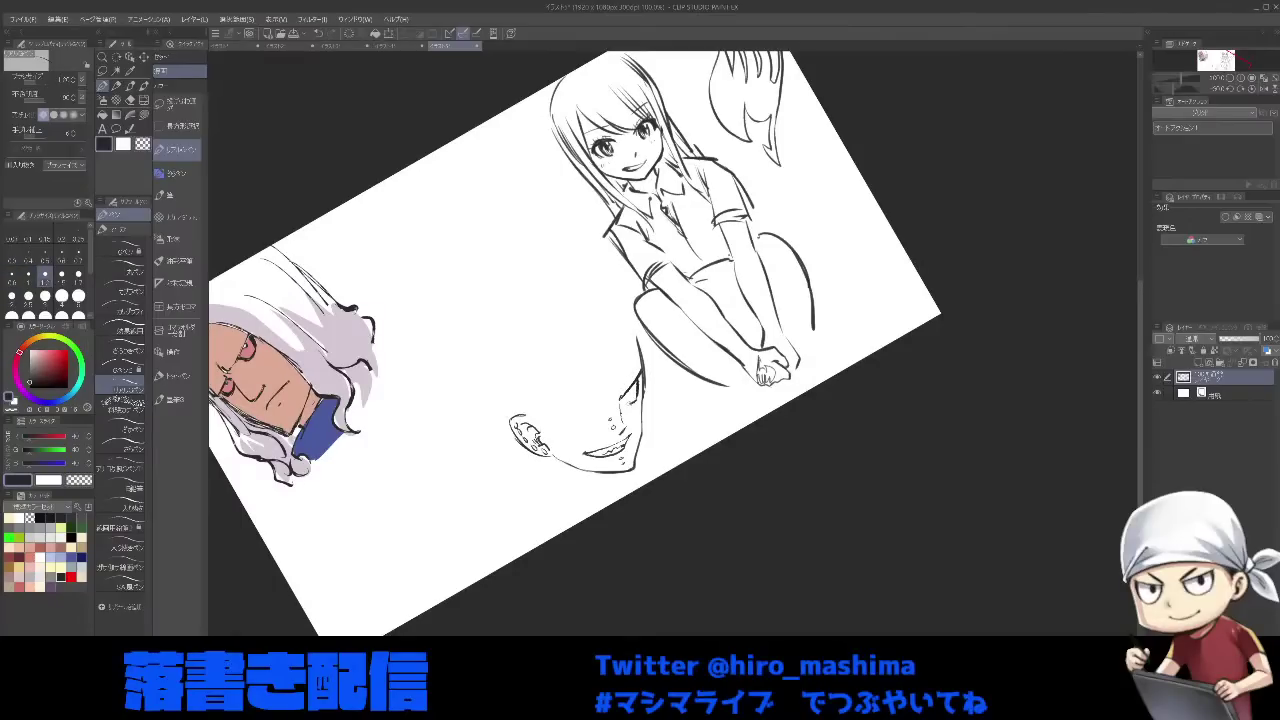
key(minus)
key(minus)
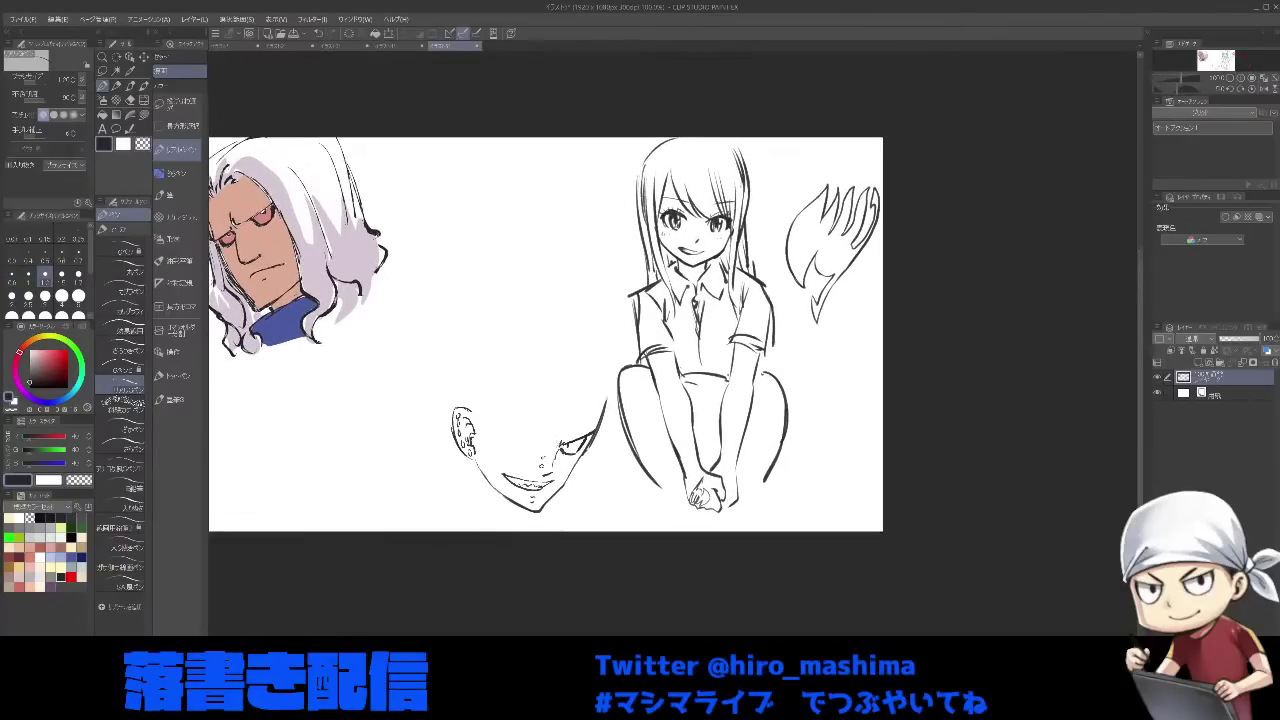
- Draw the second glaring eye and the frown, with a row of studs above each eye
mouse_move(555, 440)
mouse_down()
mouse_move(563, 447)
mouse_move(552, 445)
mouse_up()
mouse_move(510, 415)
mouse_down()
mouse_move(513, 435)
mouse_move(537, 444)
mouse_up()
key(ctrl+z)
key(ctrl+z)
key(ctrl+z)
key(ctrl+z)
mouse_move(532, 420)
mouse_down()
mouse_move(570, 436)
mouse_move(604, 395)
mouse_up()
key(minus)
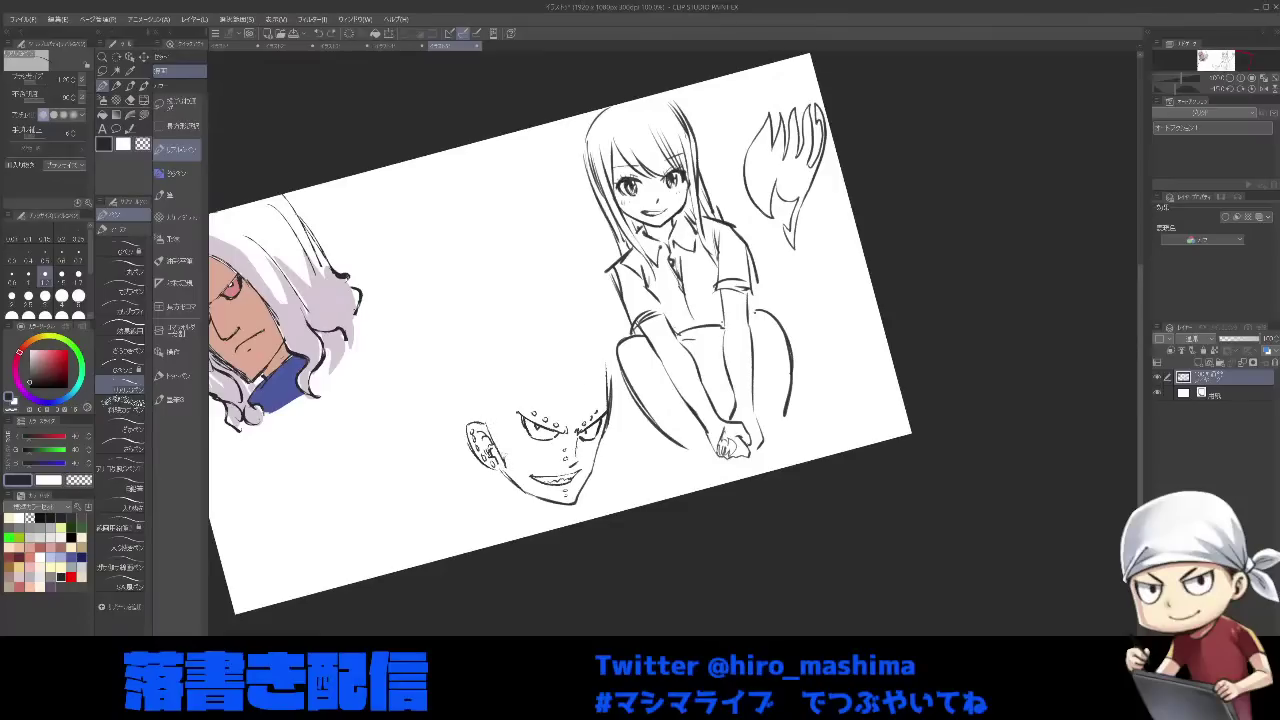
- Draw the jagged hairline with pointed gaps across the forehead, the tall front strand and the sideburn beside the ear
drag(497, 418, 516, 398)
mouse_move(518, 392)
mouse_down()
mouse_move(545, 346)
mouse_move(556, 380)
mouse_up()
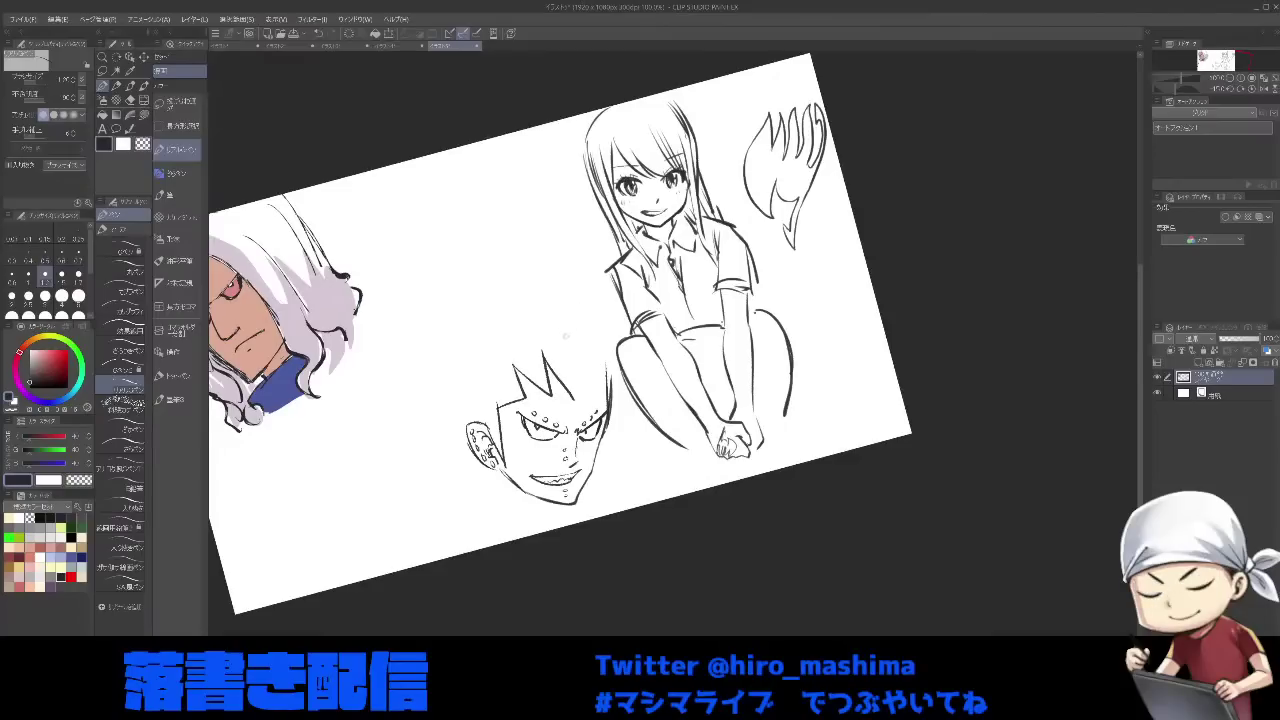
scroll(566, 341, up, 1)
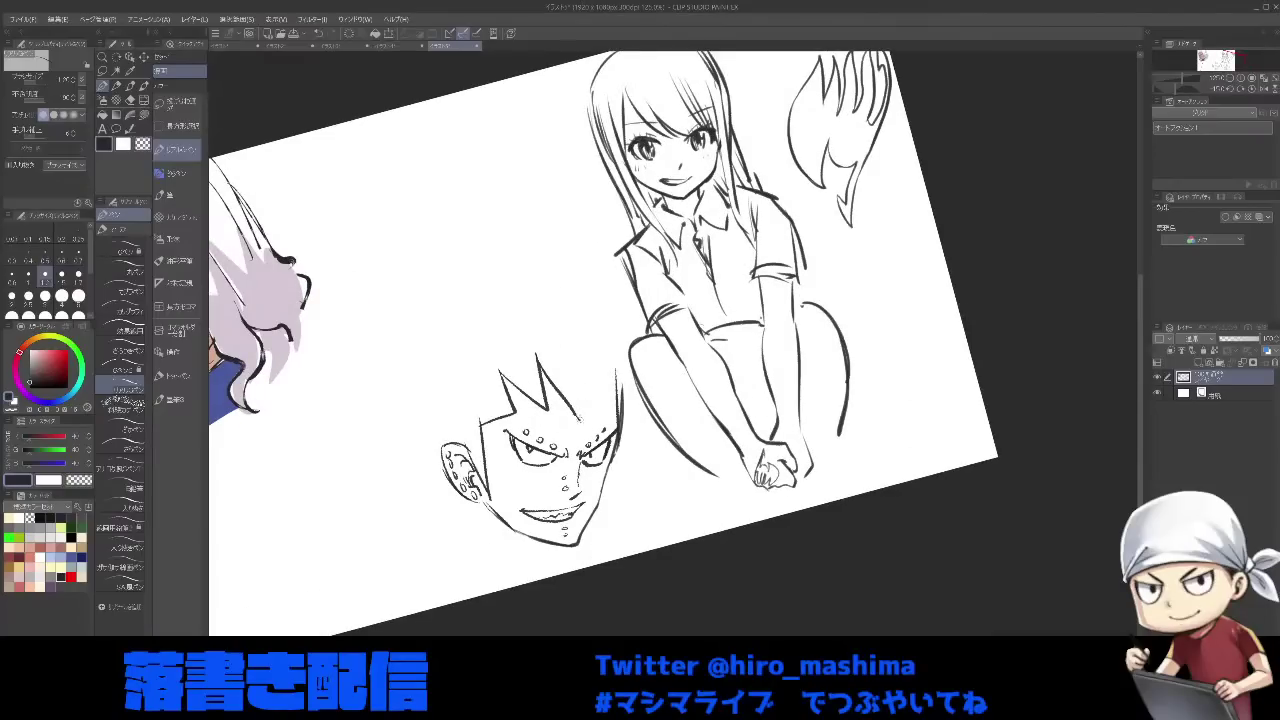
mouse_move(604, 358)
mouse_down()
mouse_move(608, 393)
mouse_move(617, 371)
mouse_move(617, 424)
mouse_up()
drag(607, 288, 621, 390)
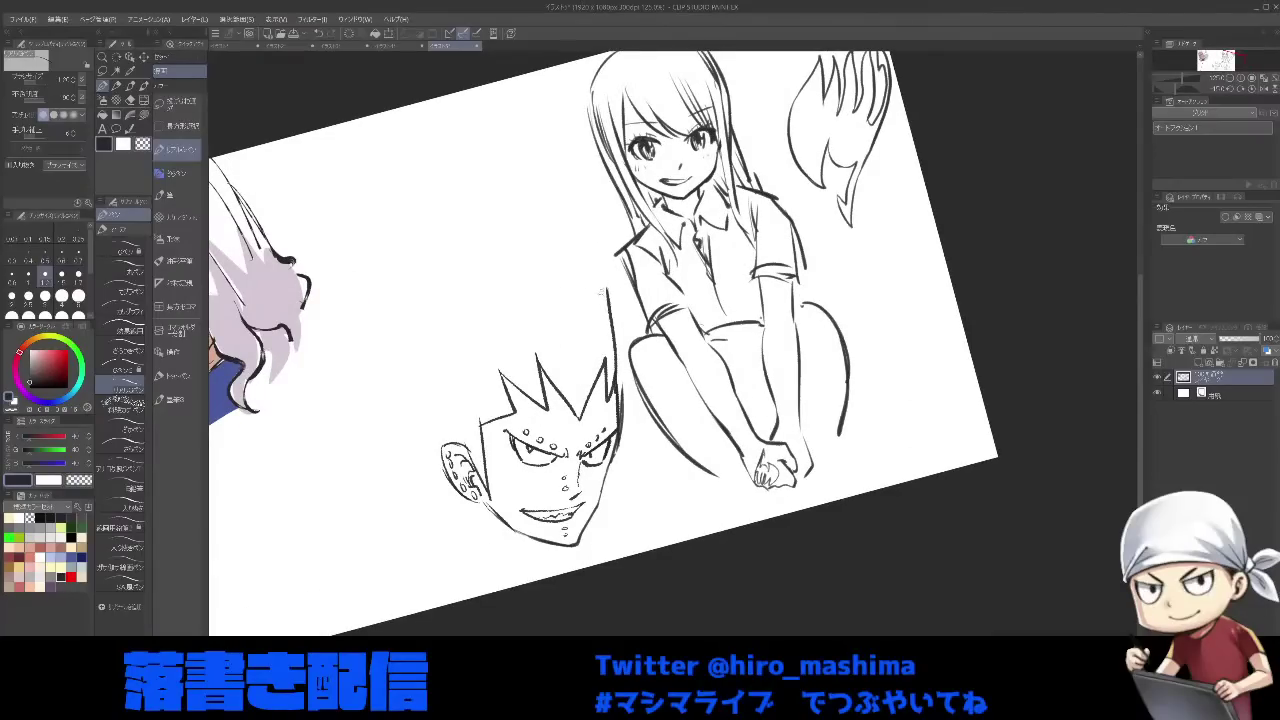
key(asciicircum)
drag(478, 408, 474, 455)
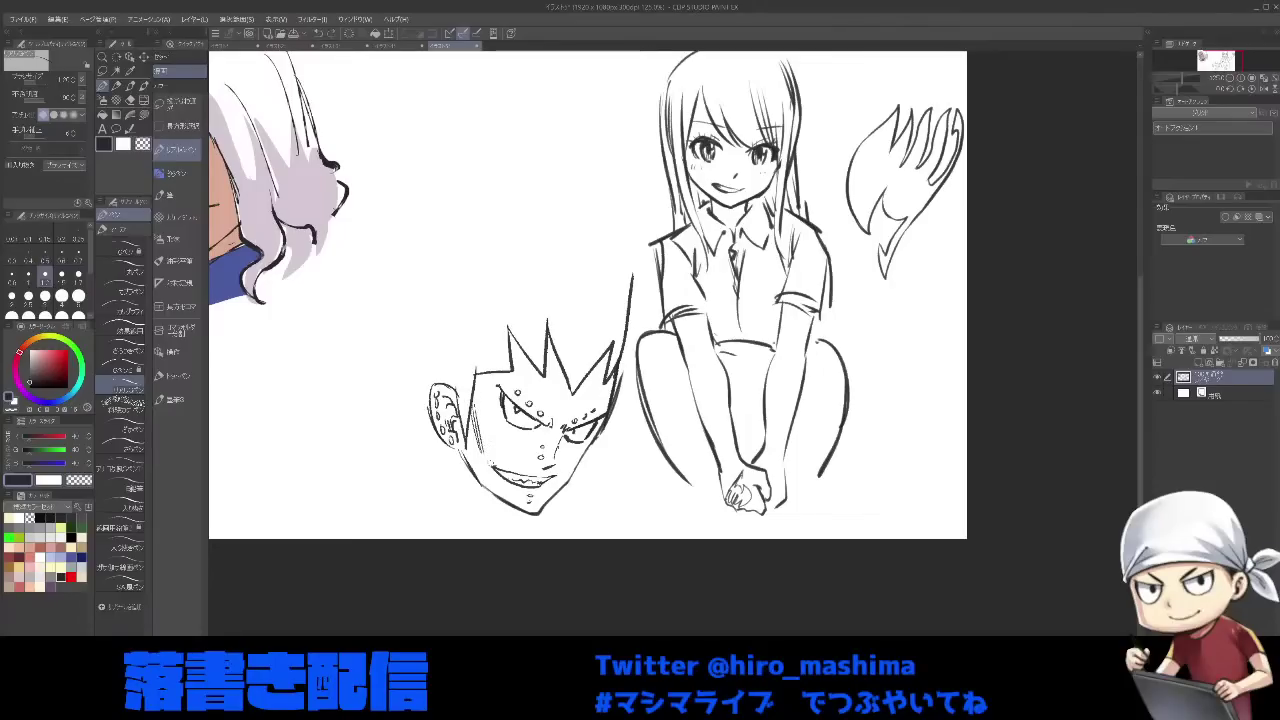
- Outline the large swept-back spiky hair from the front strand over the top to the back of the head
scroll(610, 404, down, 1)
drag(612, 404, 607, 428)
mouse_move(615, 409)
mouse_down()
mouse_move(621, 305)
mouse_move(604, 348)
mouse_up()
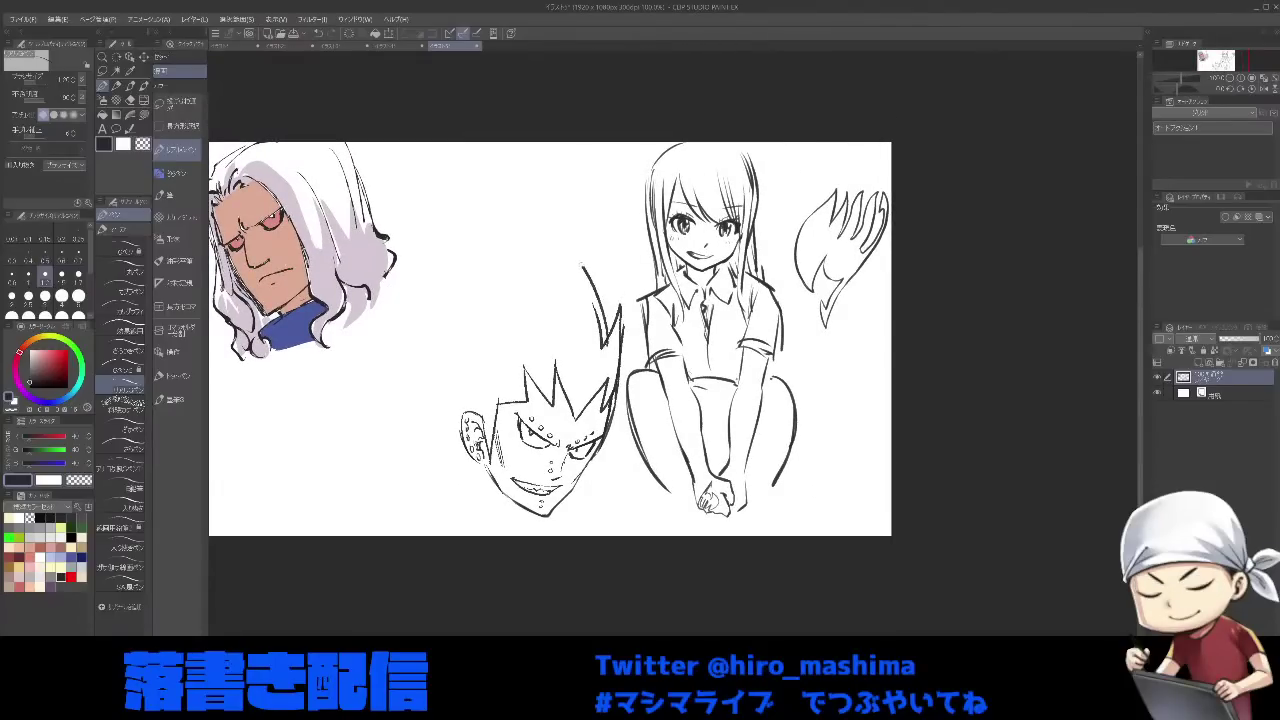
drag(562, 240, 555, 295)
drag(460, 210, 555, 290)
mouse_move(460, 210)
mouse_down()
mouse_move(468, 282)
mouse_move(370, 318)
mouse_move(408, 346)
mouse_move(335, 393)
mouse_move(378, 413)
mouse_move(347, 451)
mouse_up()
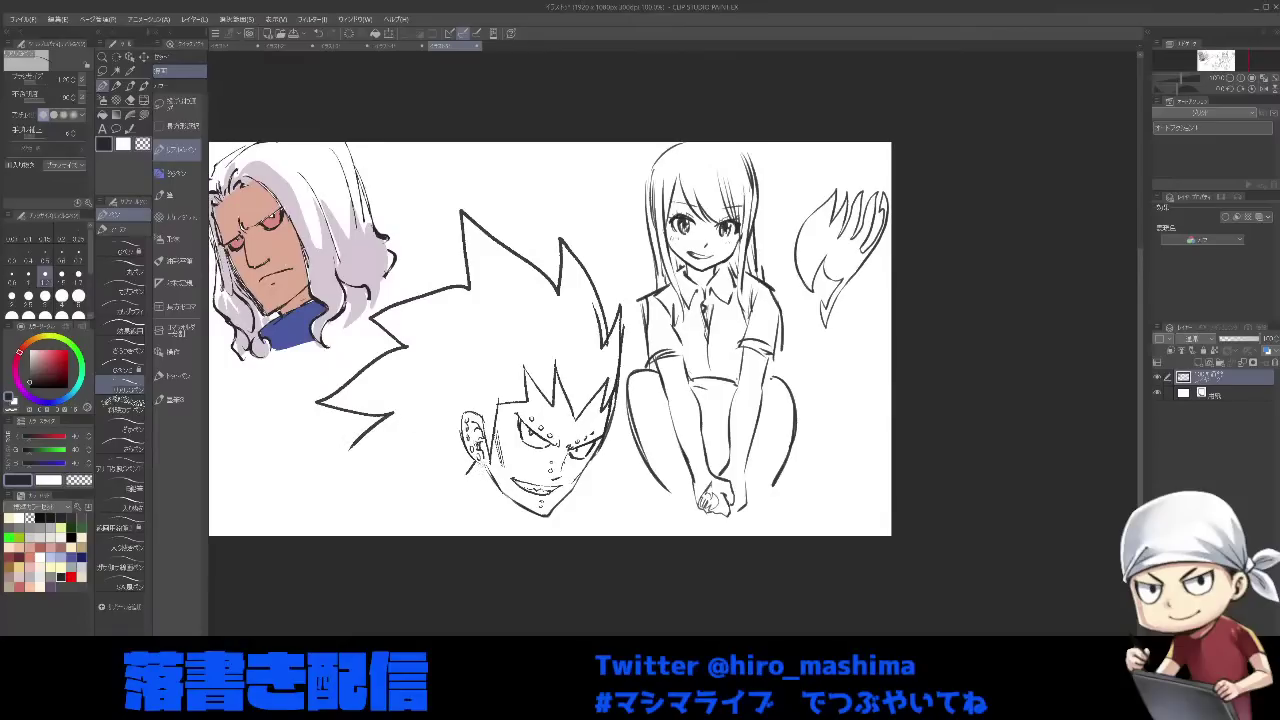
- Close the hair outline with rough lower spikes behind the neck and fill the hair solid dark
key(minus)
key(ctrl+z)
drag(428, 606, 545, 562)
mouse_move(452, 635)
mouse_down()
mouse_move(468, 608)
mouse_move(535, 572)
mouse_up()
key(g)
click(520, 420)
key(p)
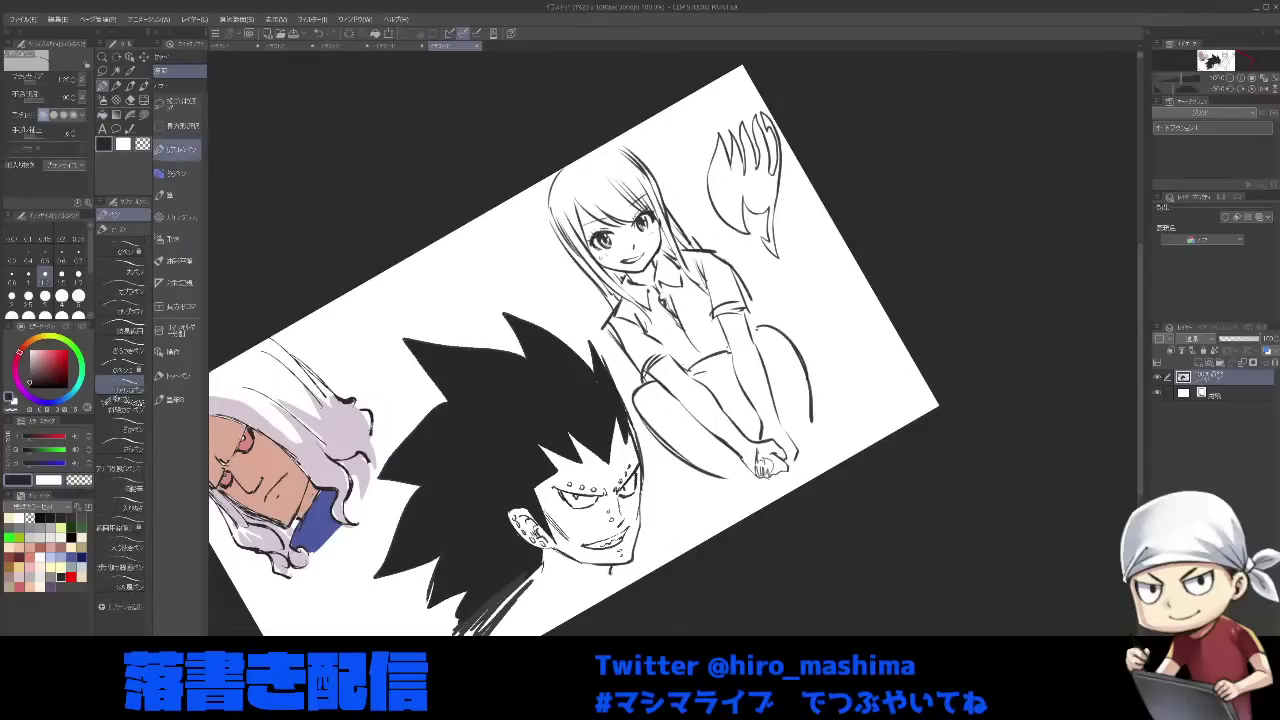
- Draw the collar and shoulder lines below the studded man's neck with a thicker pen
key(asciicircum)
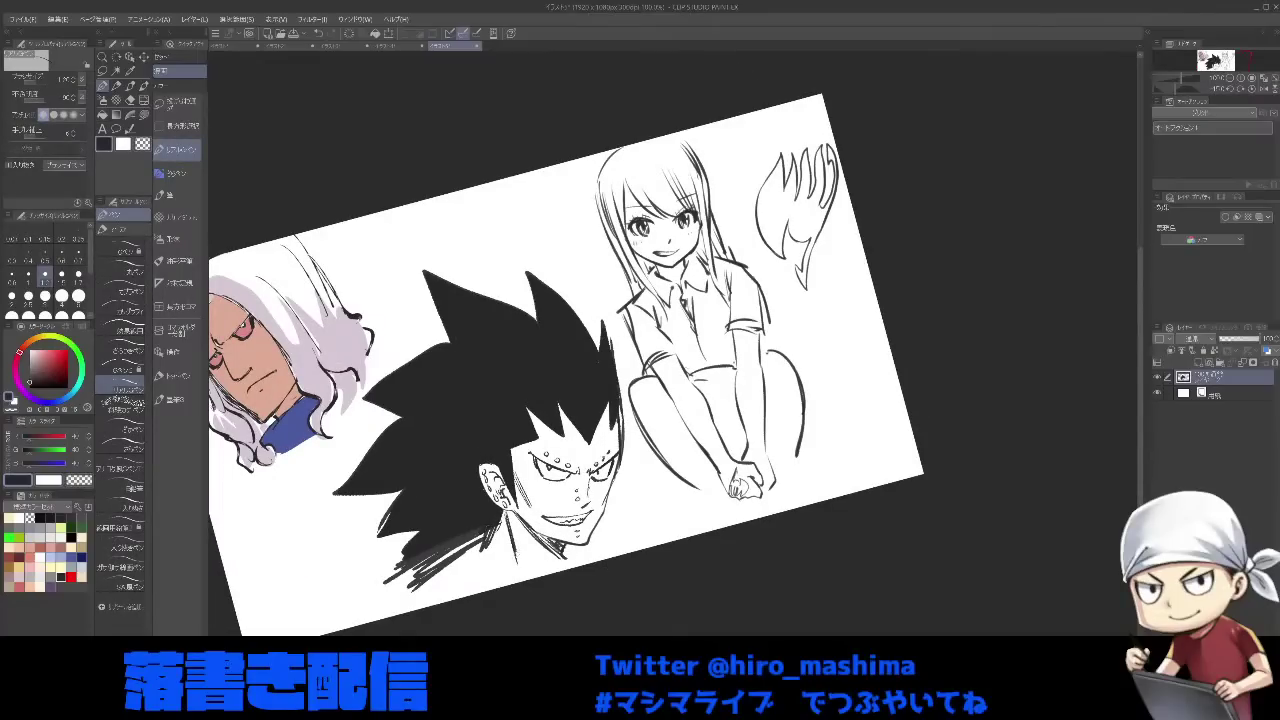
key(bracketright)
key(bracketright)
mouse_move(480, 548)
mouse_down()
mouse_move(536, 582)
mouse_move(574, 567)
mouse_up()
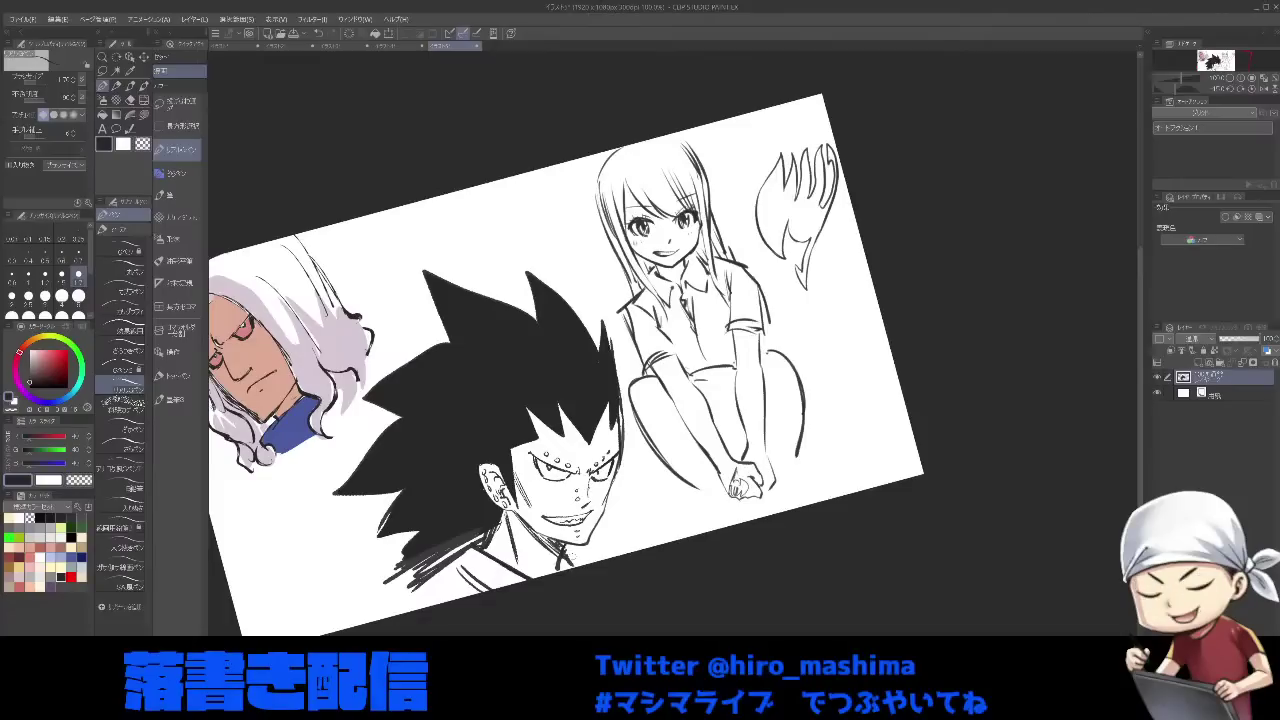
- Thicken the front edge of the spiky hair and sharpen the spike nearest the girl
drag(623, 416, 619, 446)
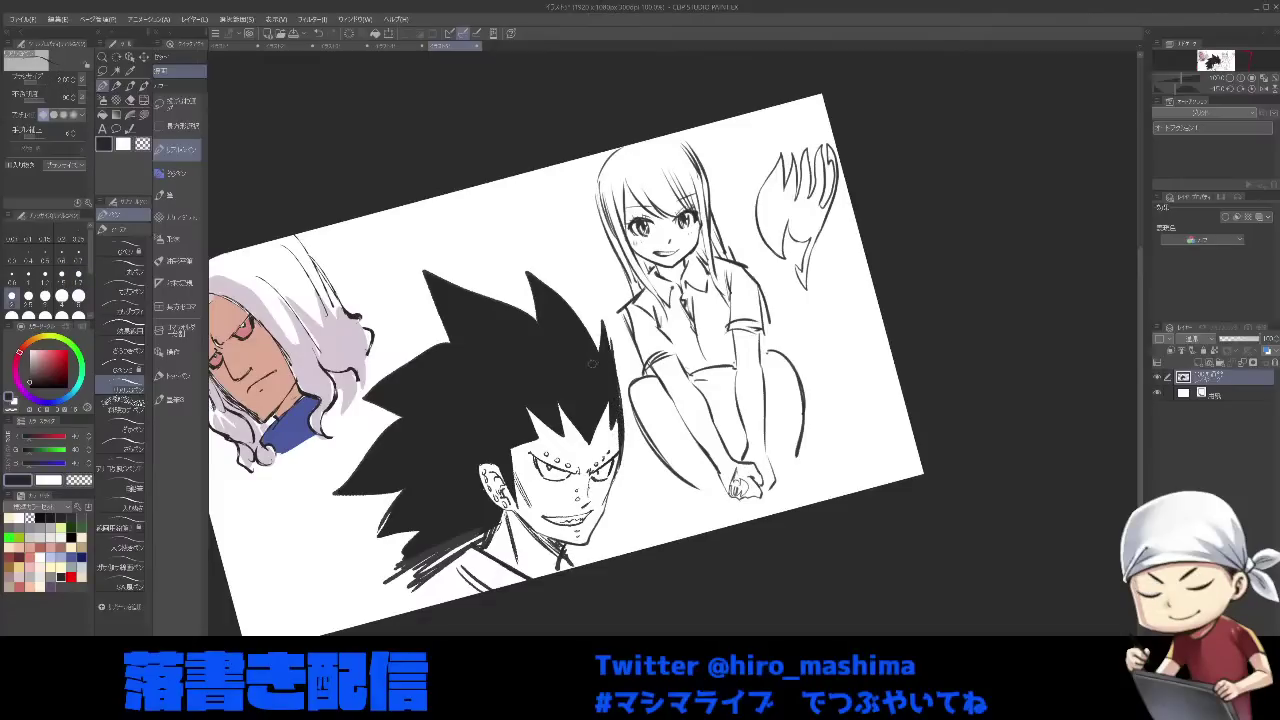
drag(605, 312, 610, 339)
key(asciicircum)
key(ctrl+minus)
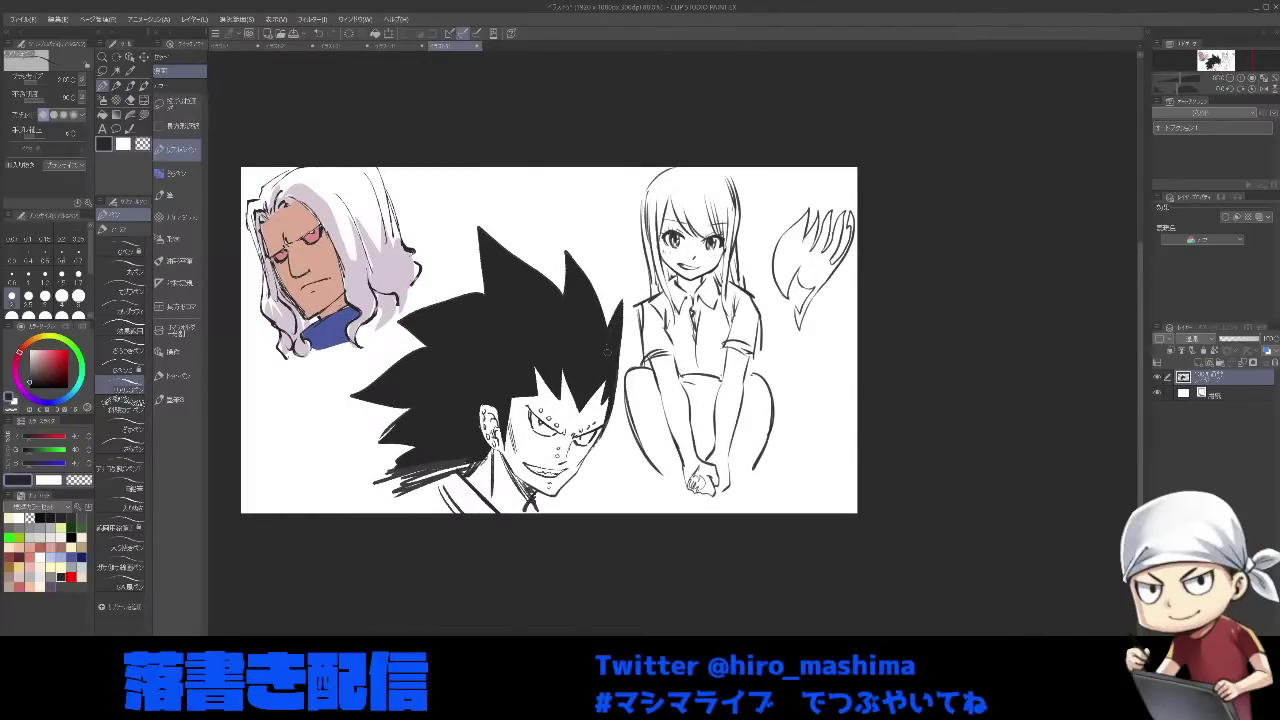
- Redraw the edge of the tall spike above the forehead into a cleaner, sharper point
scroll(607, 352, up, 1)
drag(663, 430, 768, 460)
scroll(749, 460, up, 1)
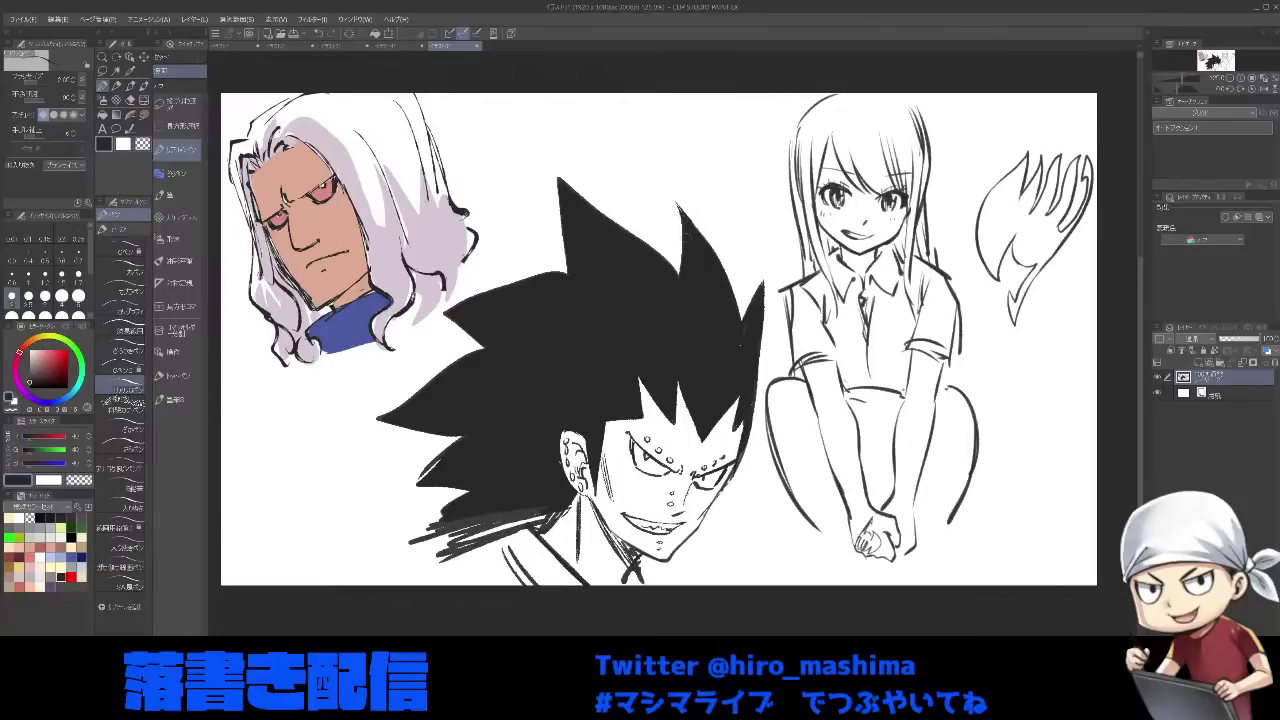
drag(679, 205, 680, 275)
drag(677, 204, 678, 278)
key(ctrl+z)
drag(676, 204, 684, 284)
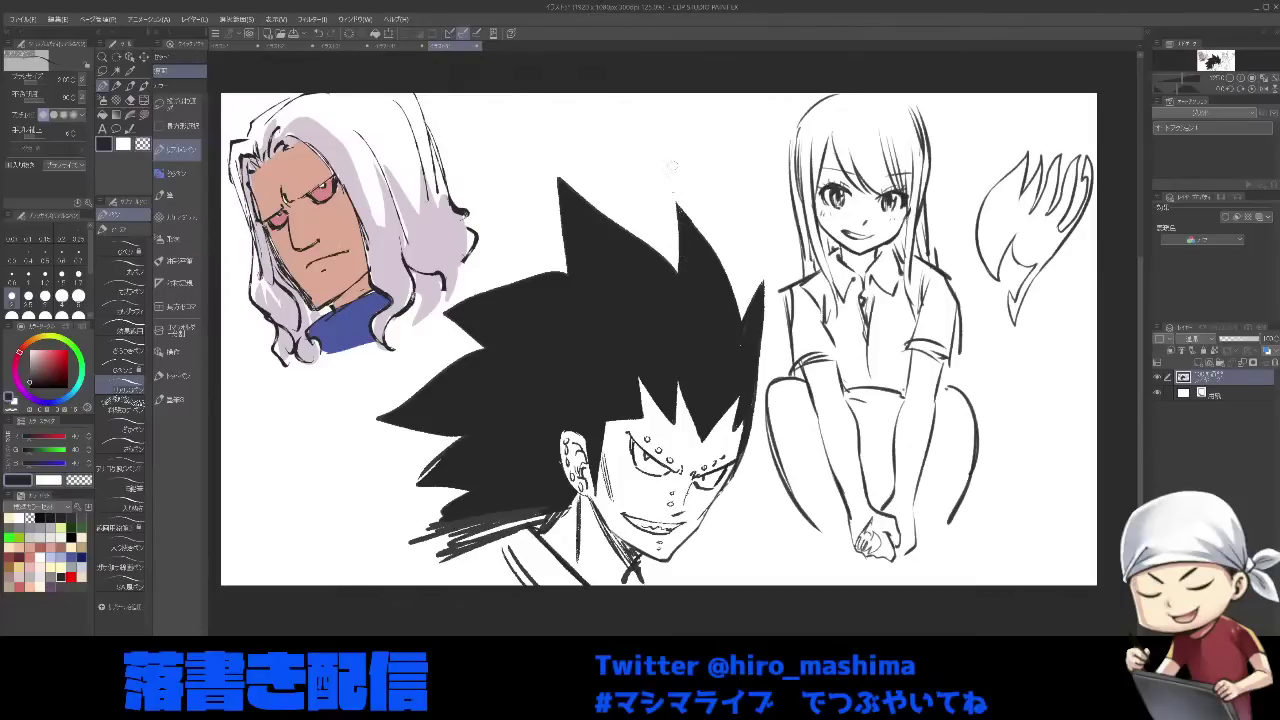
- Add a smaller solid spike behind the tallest one at the back of the hair and extend its tip
key(])
mouse_move(572, 273)
mouse_down()
mouse_move(515, 238)
mouse_move(550, 274)
mouse_move(567, 272)
mouse_up()
key(ctrl+z)
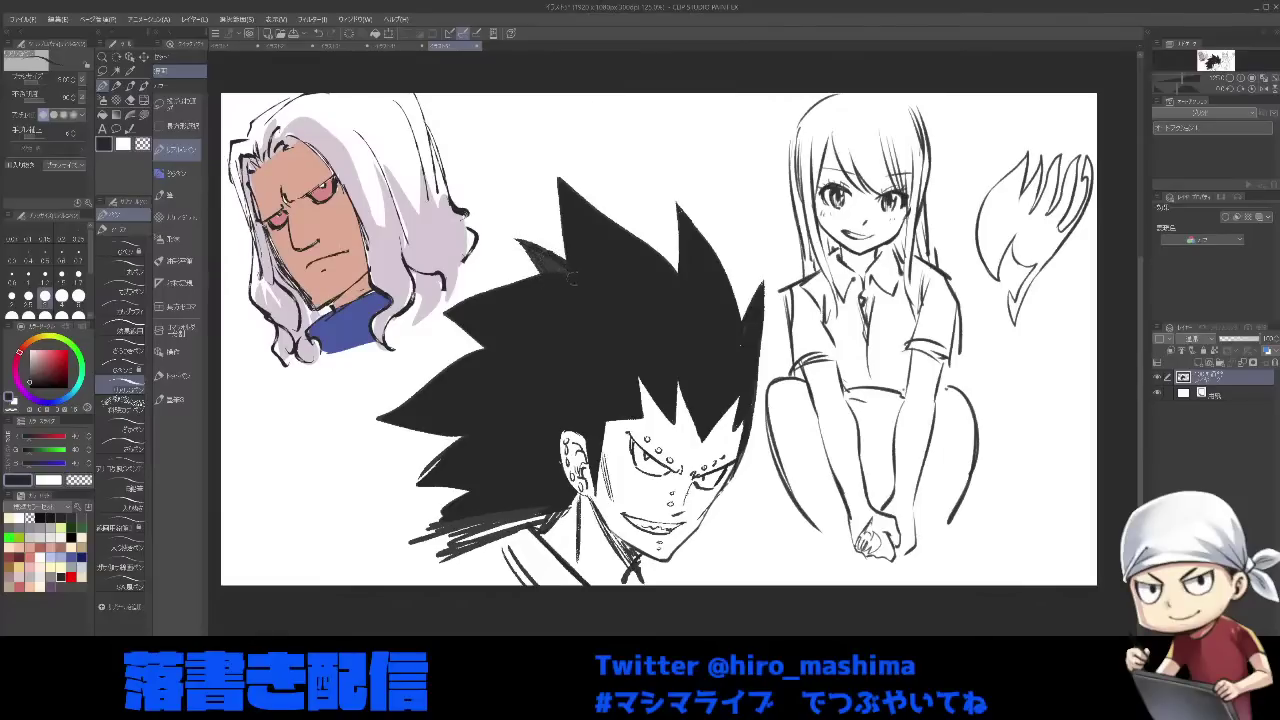
key(])
key(])
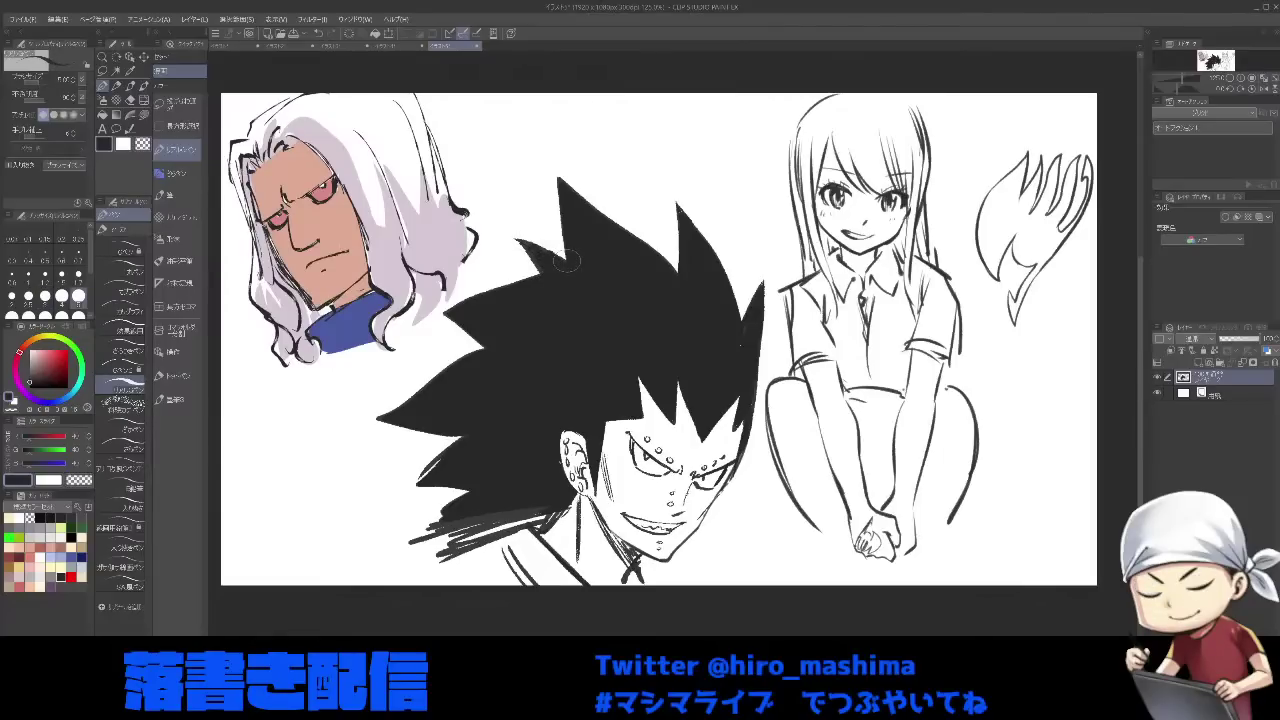
key(bracketleft)
key(bracketleft)
drag(518, 242, 532, 278)
mouse_move(512, 235)
mouse_down()
mouse_move(566, 258)
mouse_move(501, 229)
mouse_move(554, 255)
mouse_move(500, 232)
mouse_move(532, 278)
mouse_up()
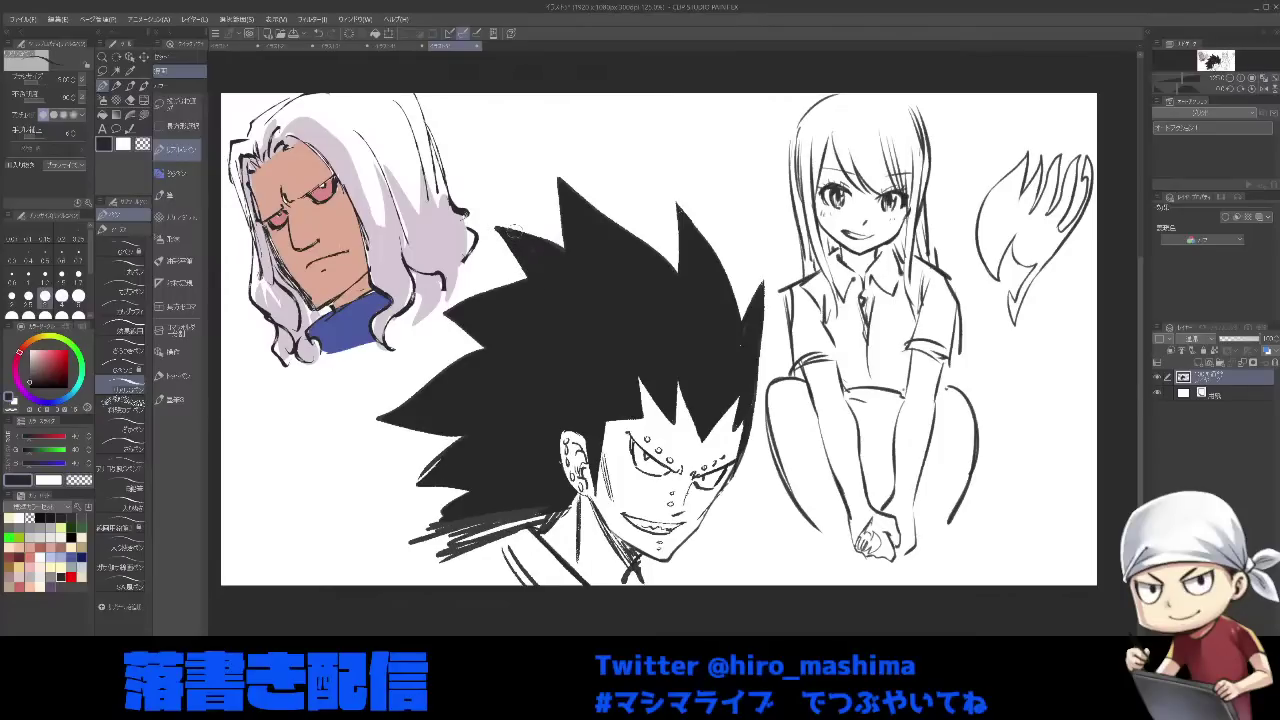
- Fill out the hair contour between the two tall top spikes and touch up the edge beside the front spike
key(])
key(])
drag(626, 233, 676, 271)
key([)
key([)
key([)
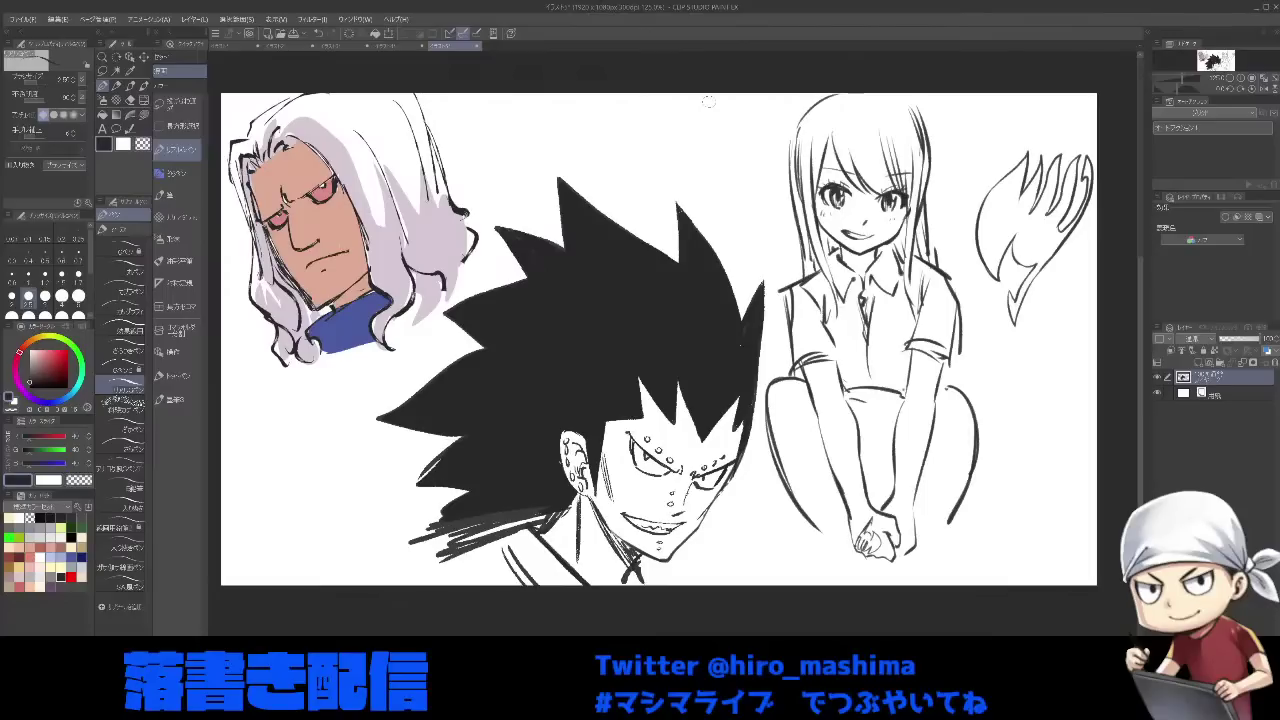
mouse_move(740, 265)
mouse_down()
mouse_move(728, 281)
mouse_move(738, 331)
mouse_up()
- Switch to the open drawing of the bunny-eared woman and the girl in the witch hat
click(374, 47)
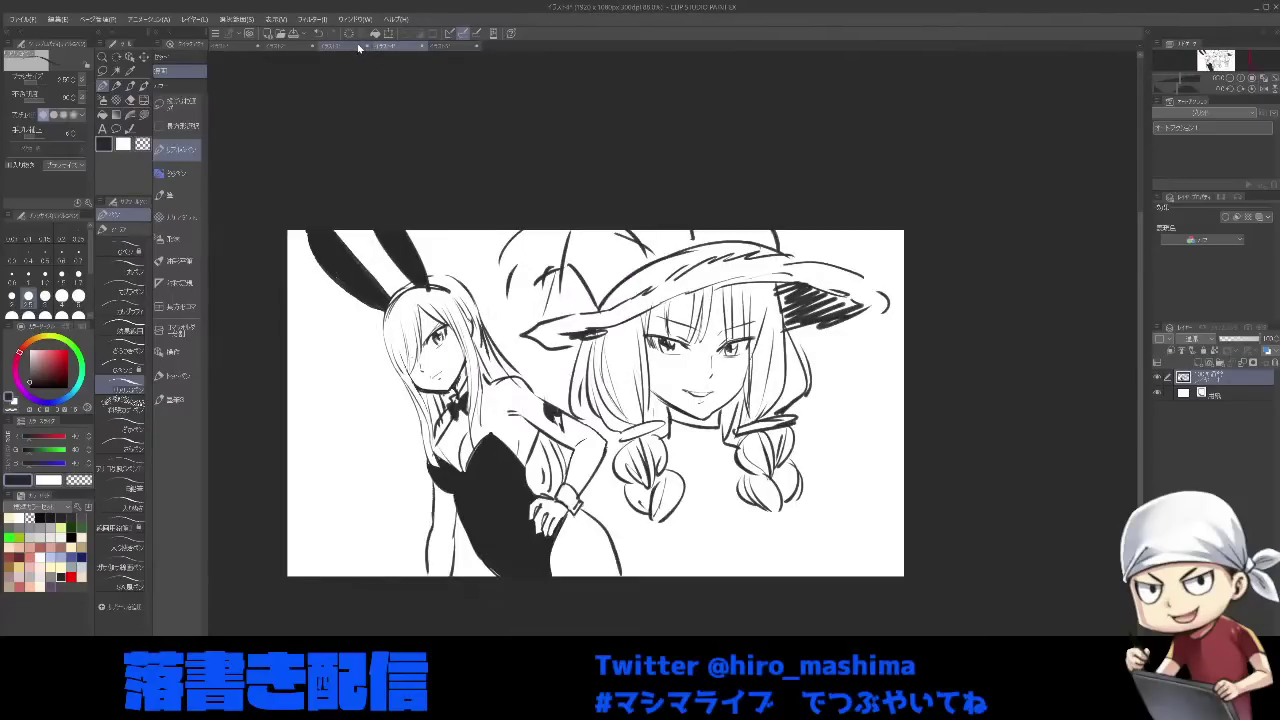
- View the open canvas of character-head doodles, followed by the coloured Halloween illustration of the witch
click(359, 47)
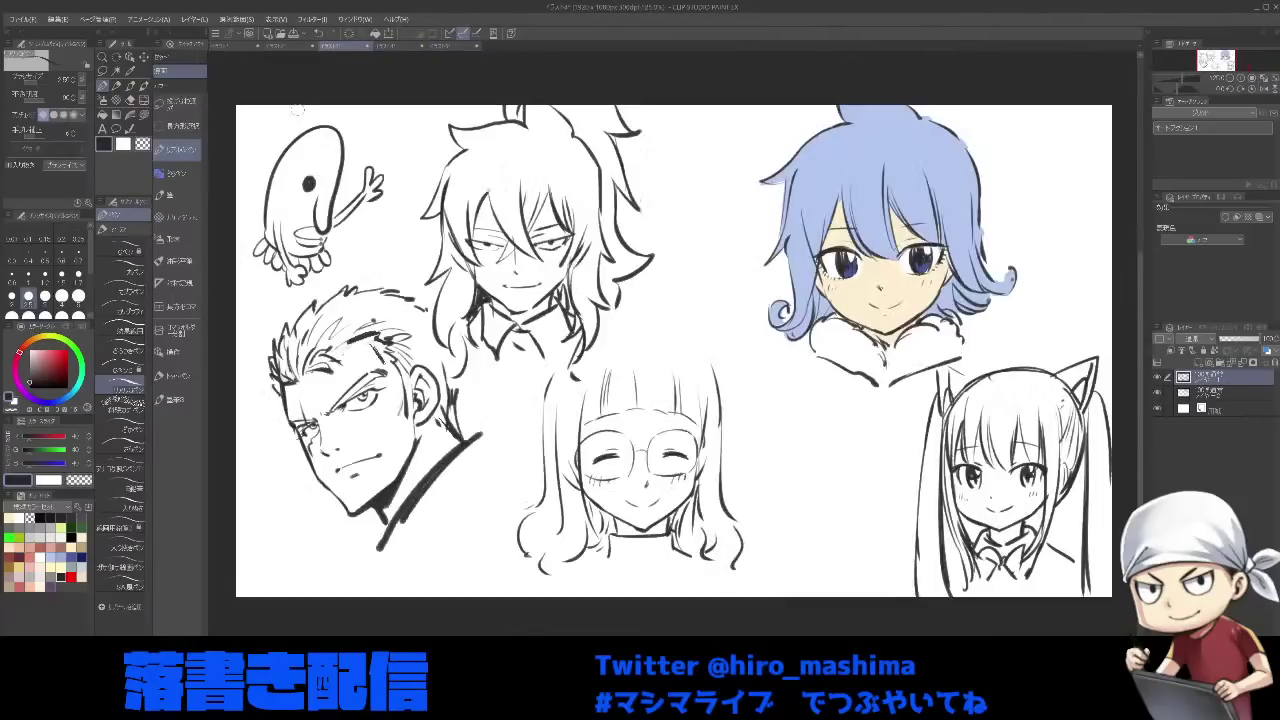
click(280, 46)
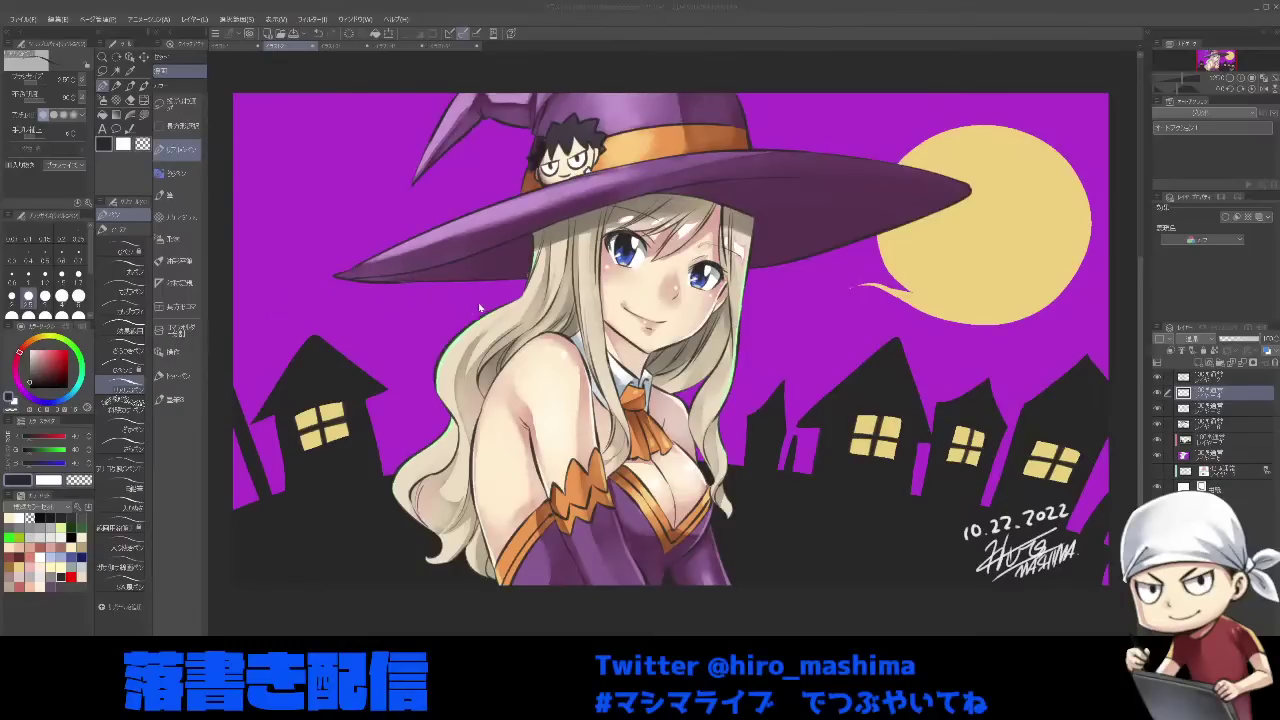
- Open the pink "ジェラエルの日配信 221027" image of the red-haired woman and blue-haired man and examine it enlarged
double_click(625, 431)
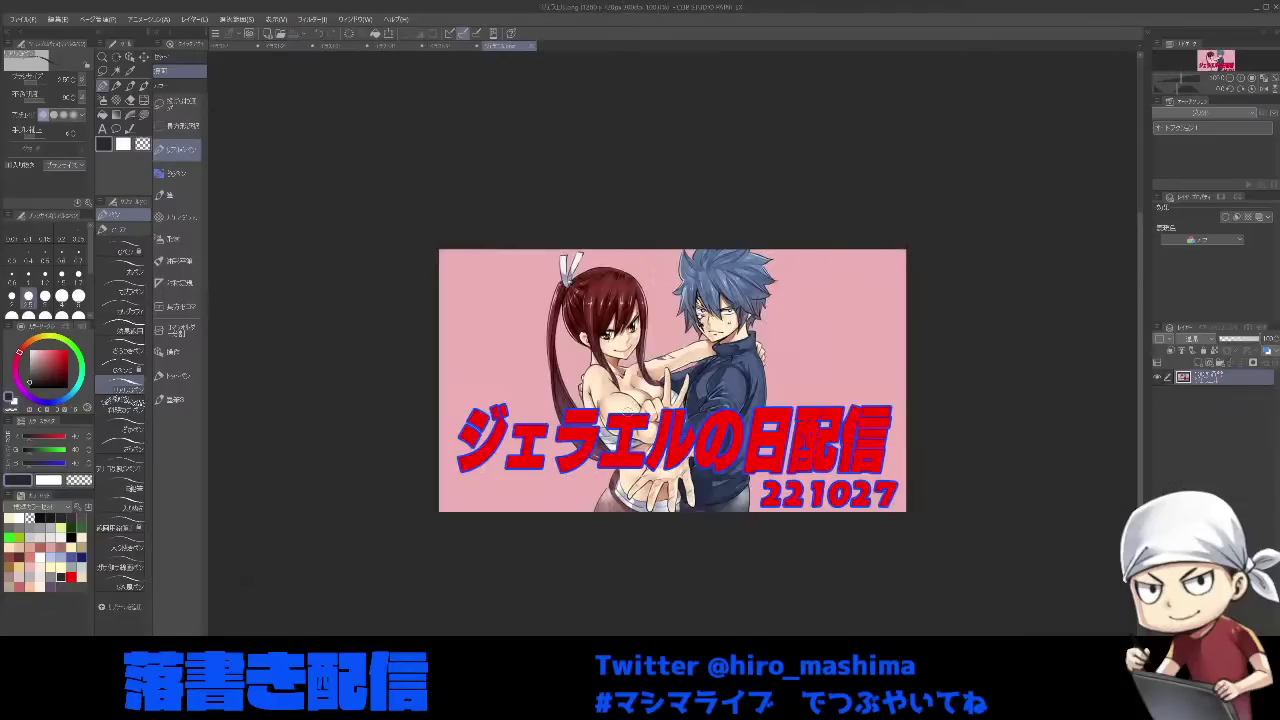
scroll(614, 420, up, 3)
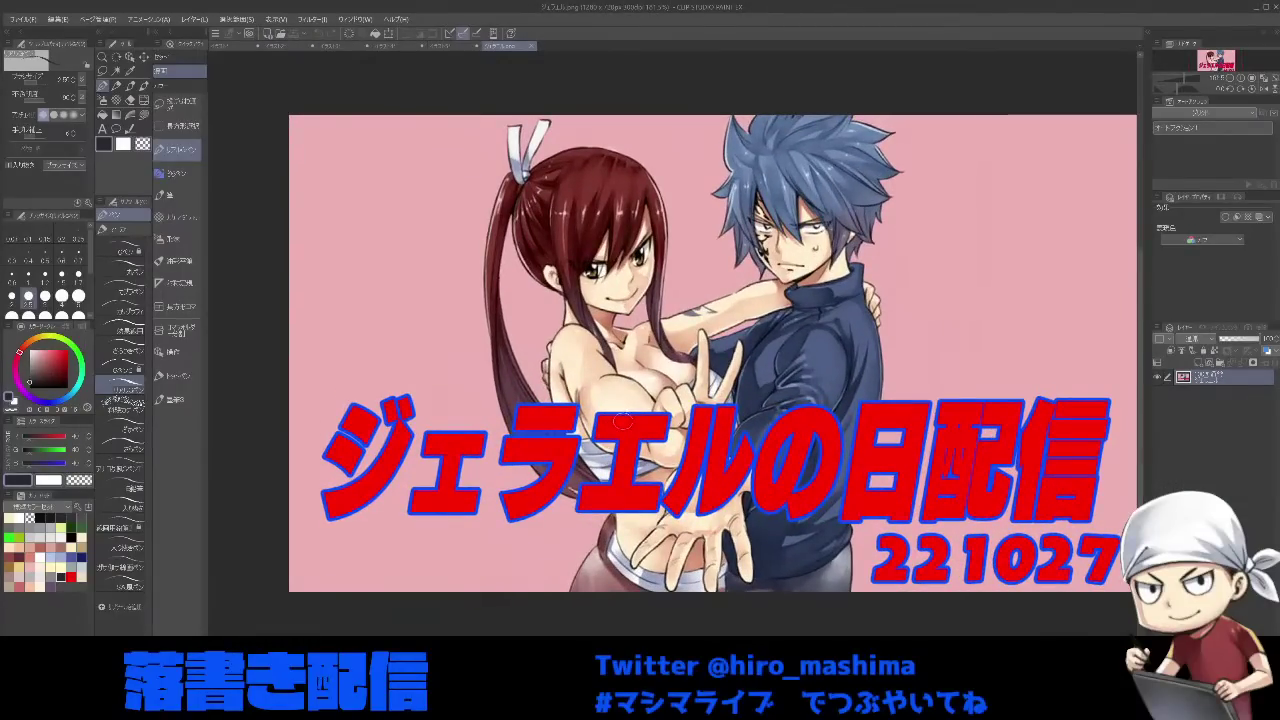
drag(613, 426, 595, 414)
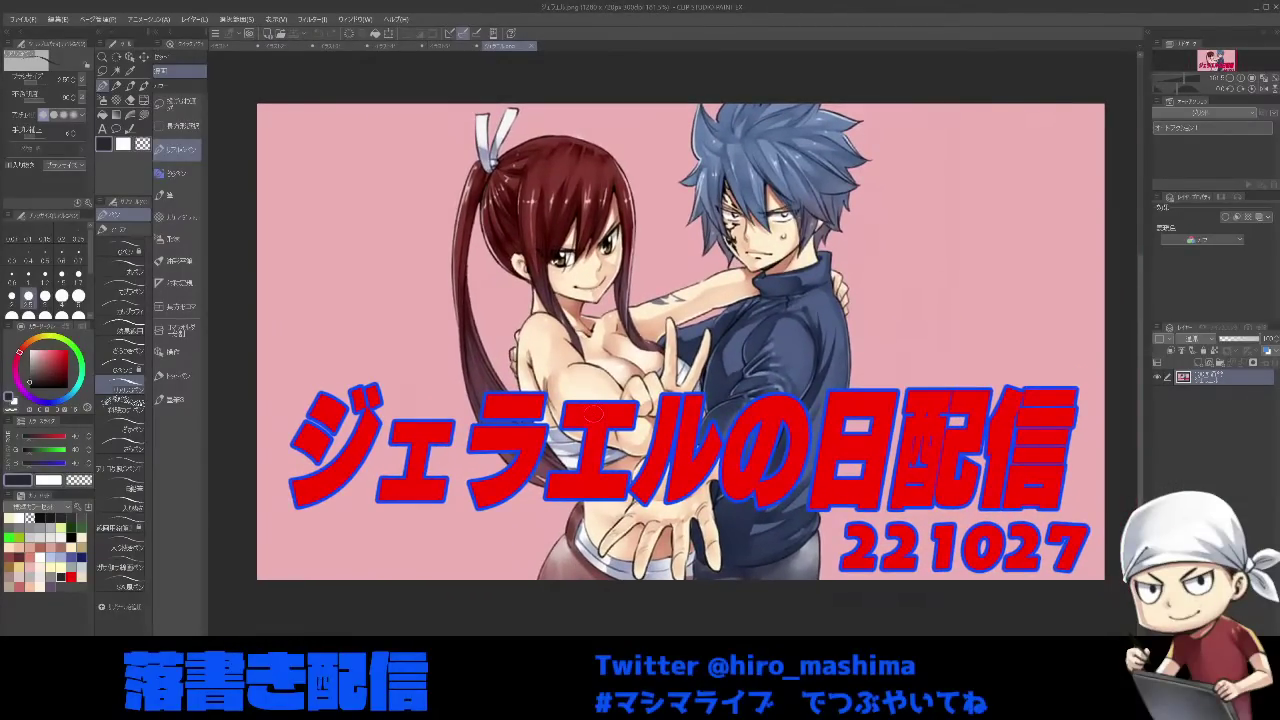
scroll(592, 413, up, 1)
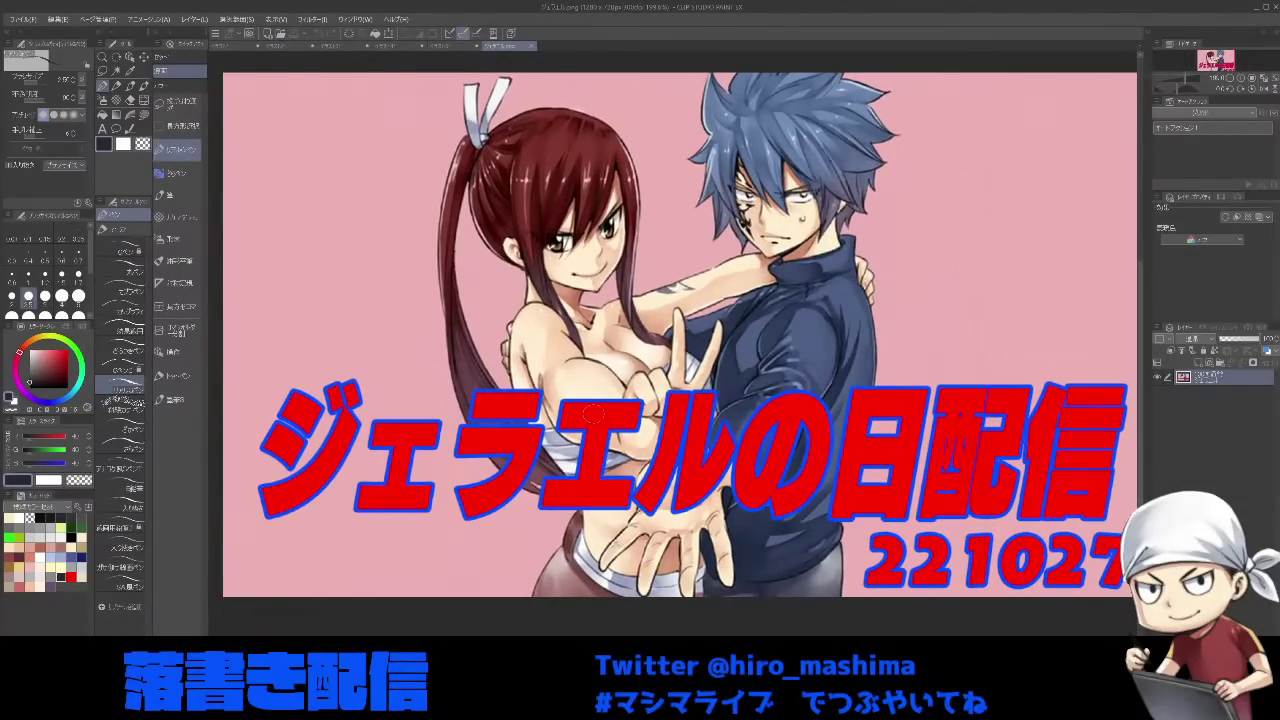
drag(593, 412, 588, 414)
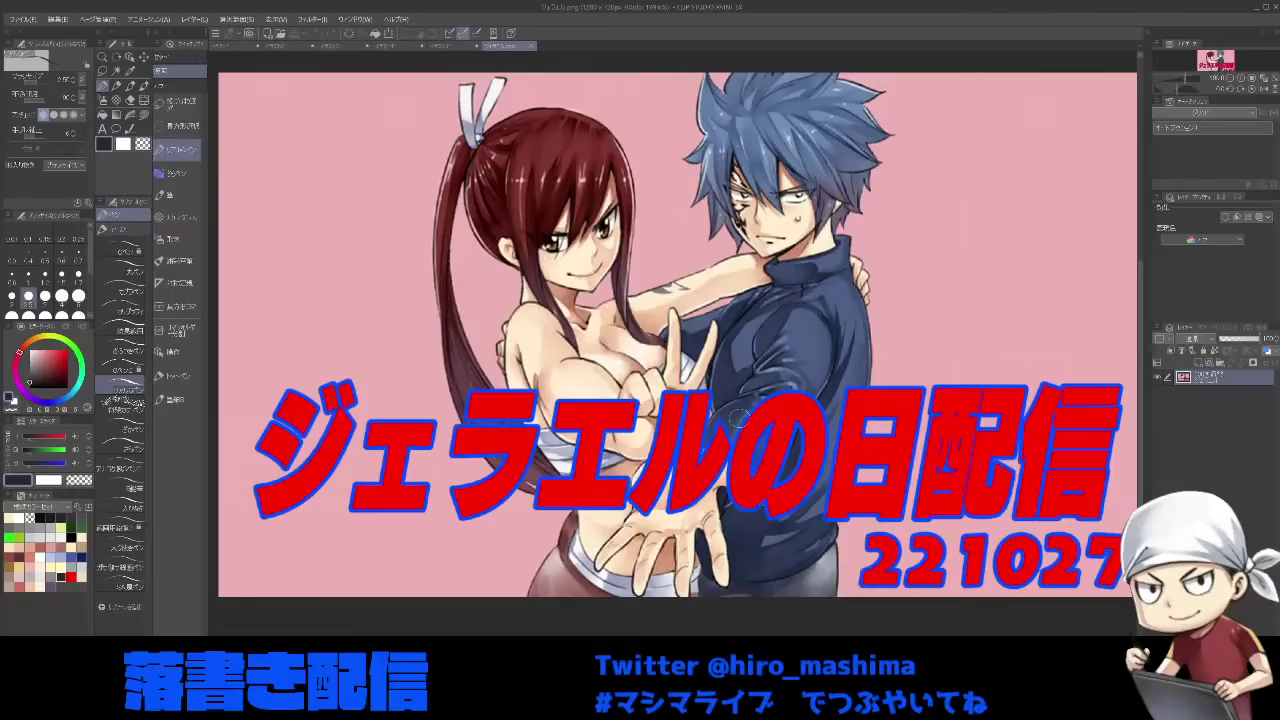
scroll(638, 502, down, 1)
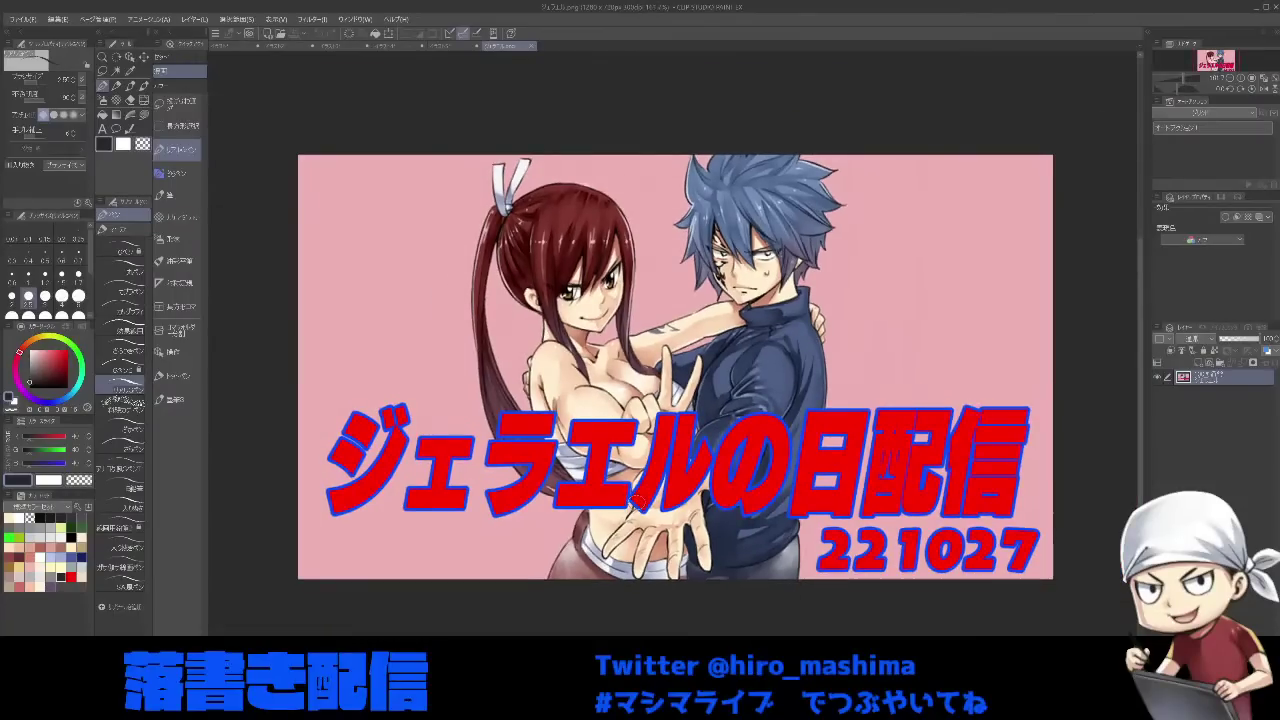
scroll(638, 502, up, 1)
drag(649, 513, 635, 507)
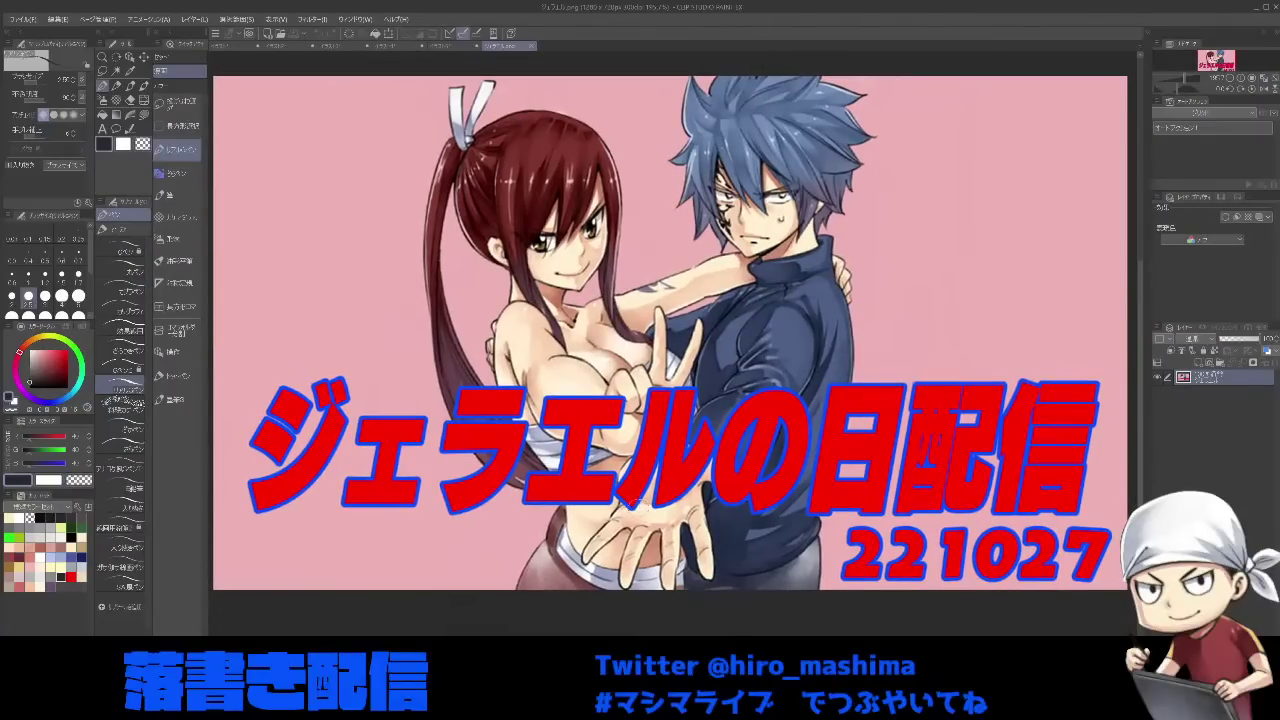